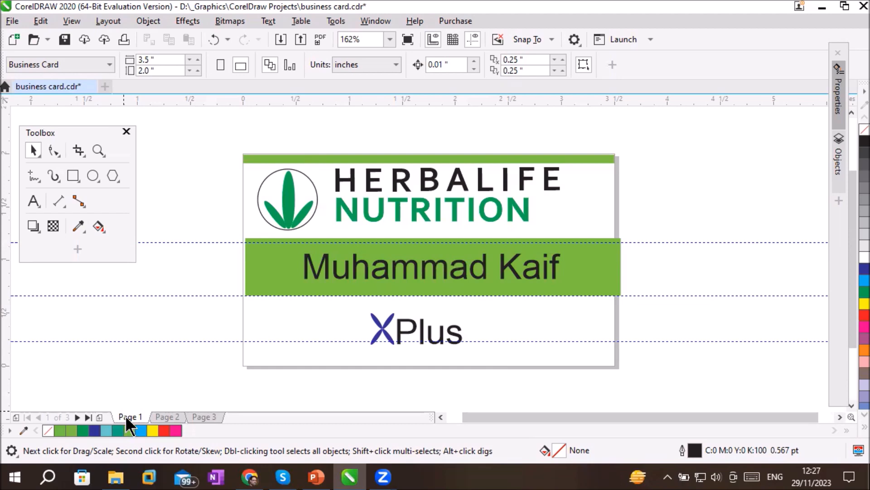
pyautogui.click(117, 21)
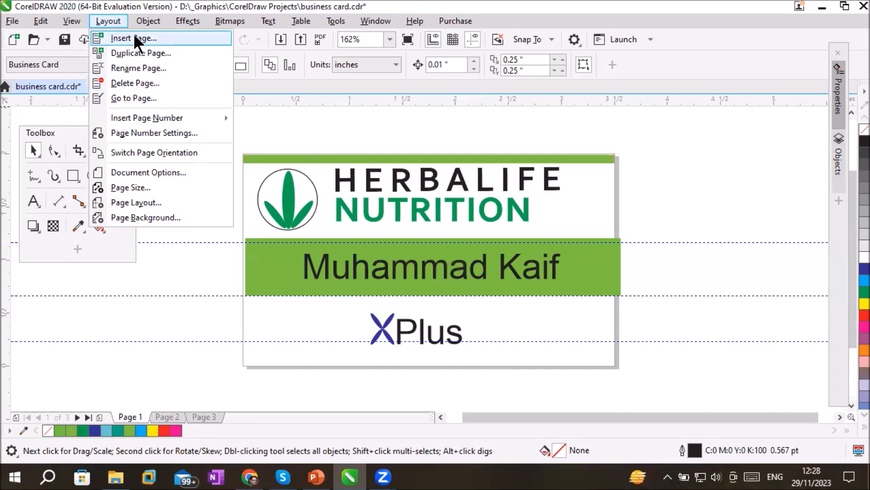
pyautogui.click(111, 18)
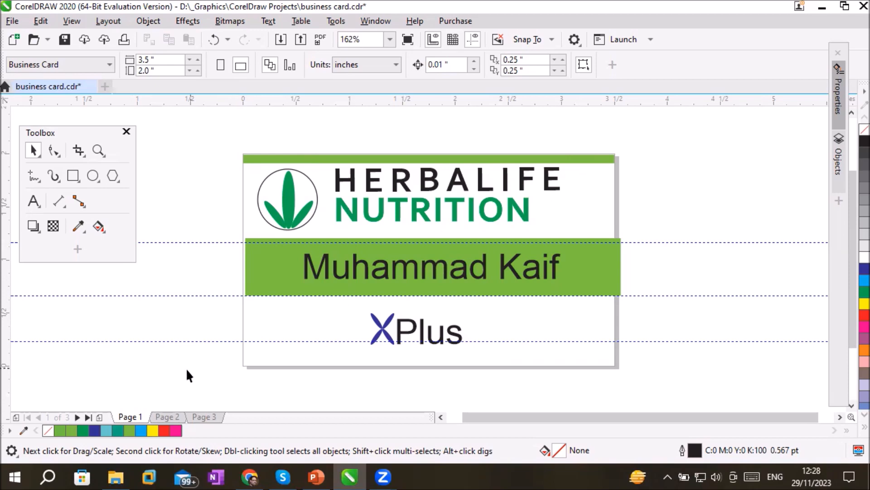
pyautogui.rightClick(129, 418)
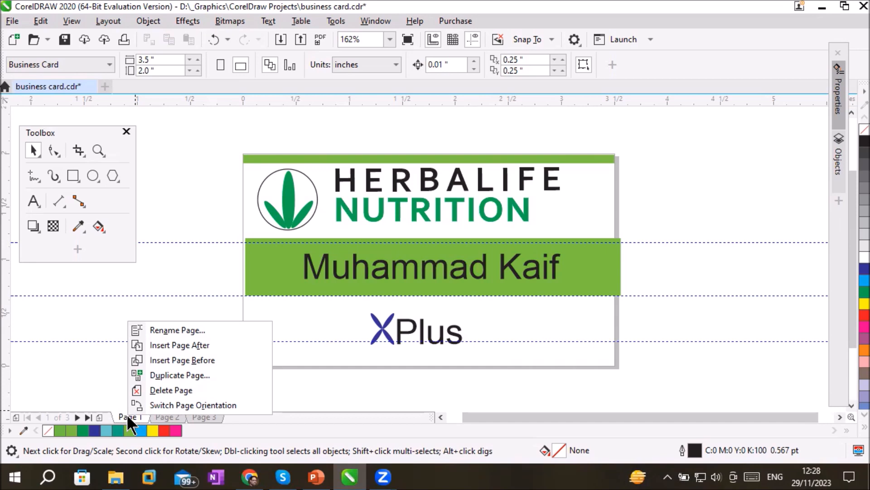
pyautogui.click(642, 341)
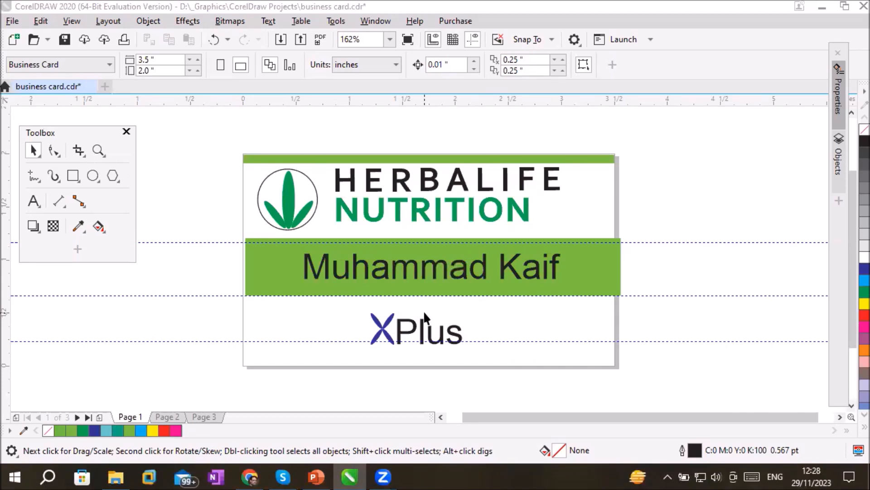
# Rename page 1 as Herbalife
pyautogui.rightClick(131, 419)
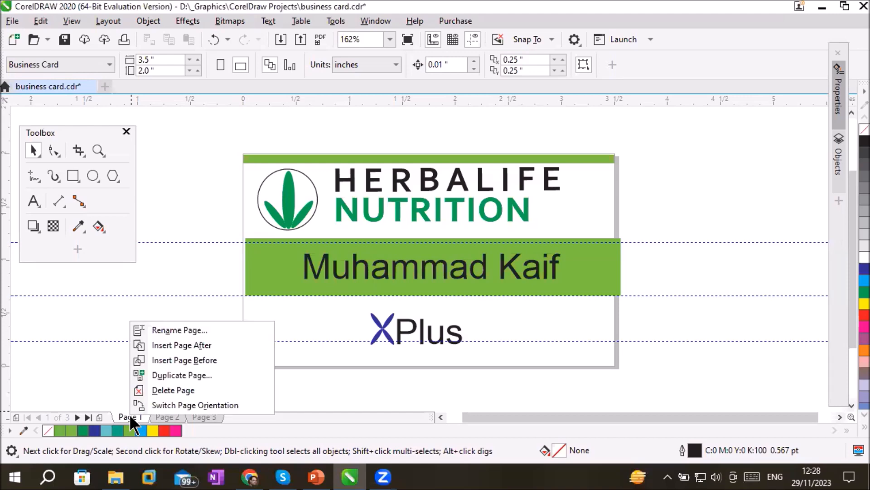
pyautogui.click(180, 330)
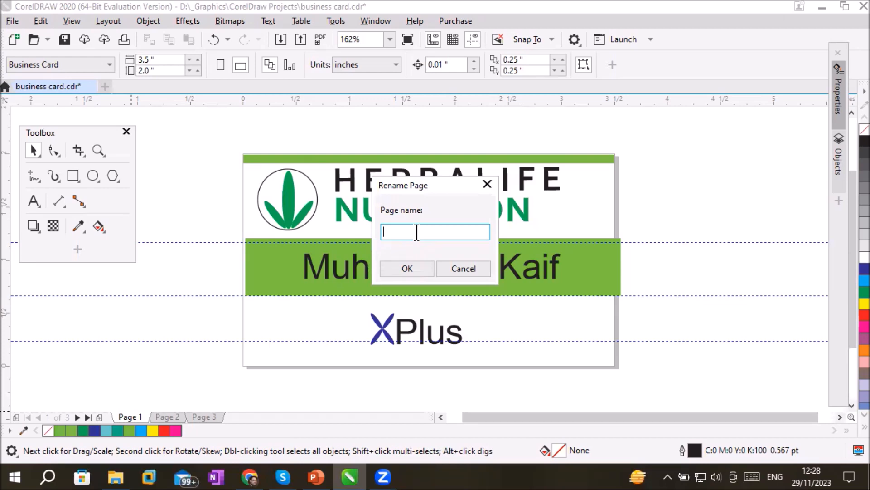
pyautogui.moveTo(421, 175); pyautogui.dragTo(434, 224)
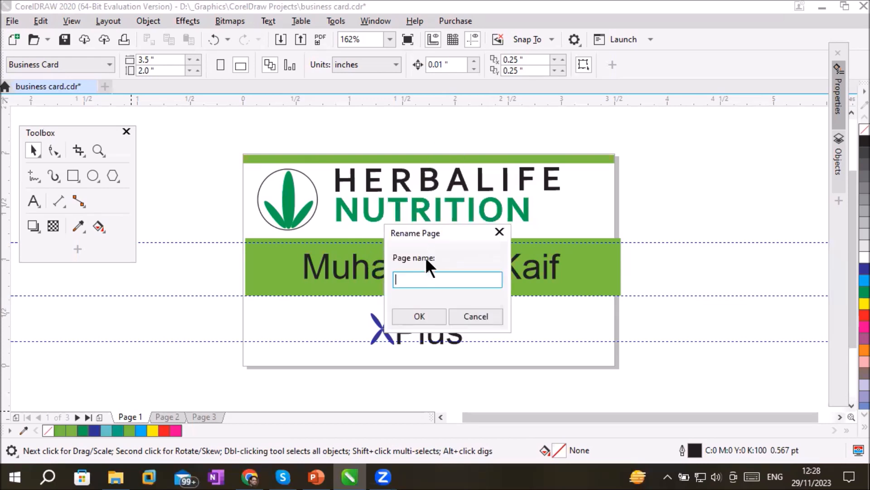
pyautogui.write('Herbalife')
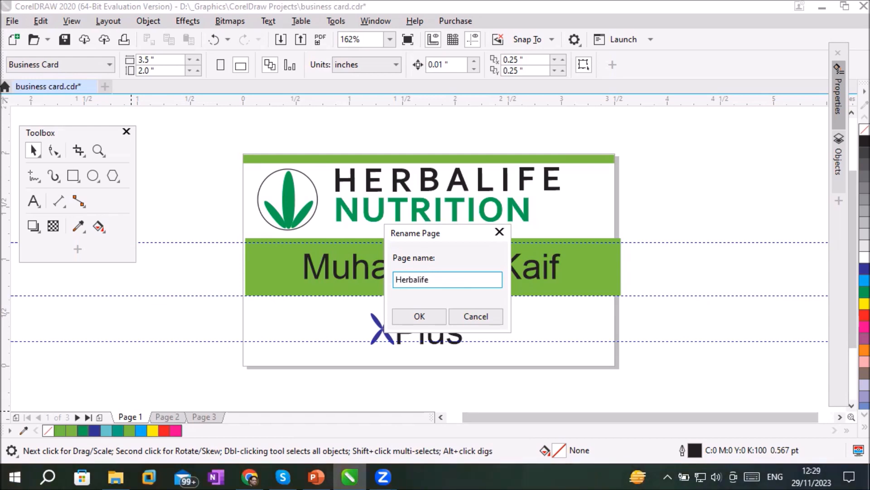
pyautogui.write(' BC')
pyautogui.press('BackSpace')
pyautogui.write('u')
pyautogui.press('BackSpace')
pyautogui.press('BackSpace')
pyautogui.press('BackSpace')
pyautogui.press('Return')
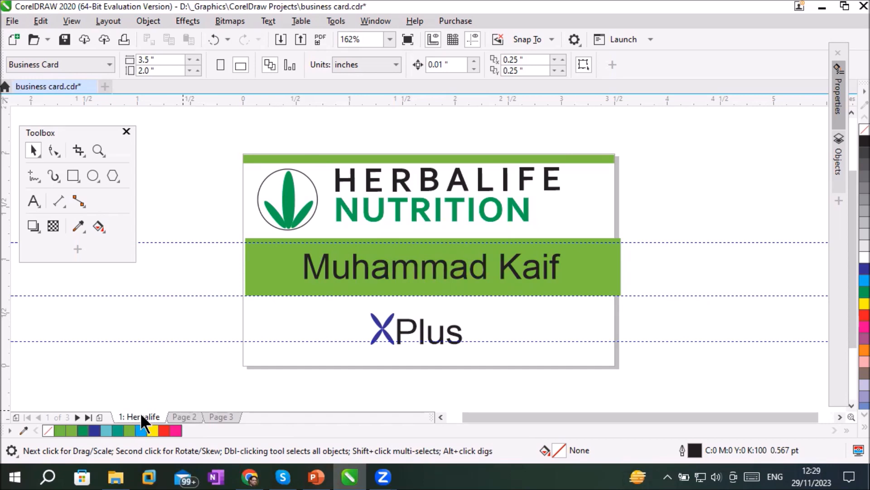
# Rename page 2, with the green leaf logo on yellow, as Herbalife BACK
pyautogui.click(180, 412)
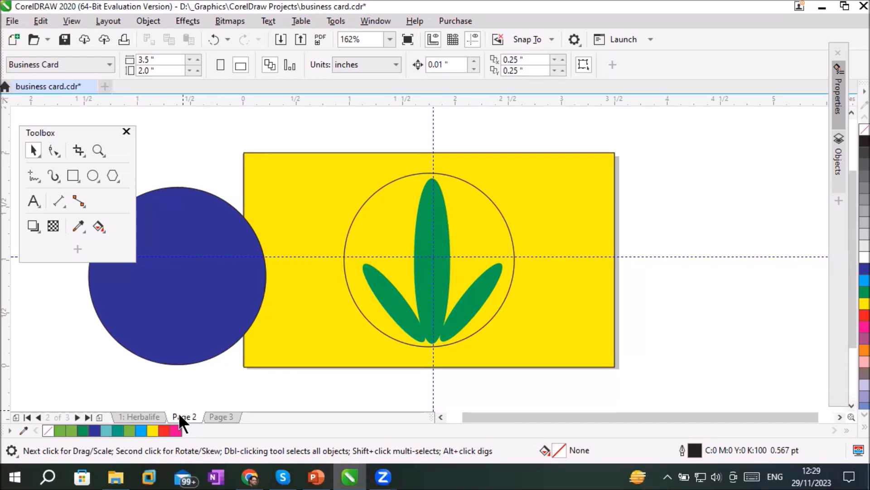
pyautogui.rightClick(179, 413)
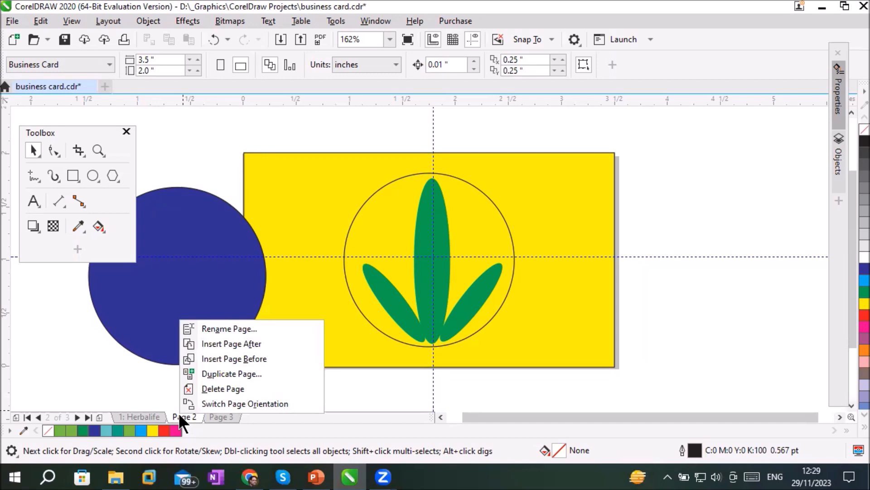
pyautogui.press('Escape')
pyautogui.click(115, 20)
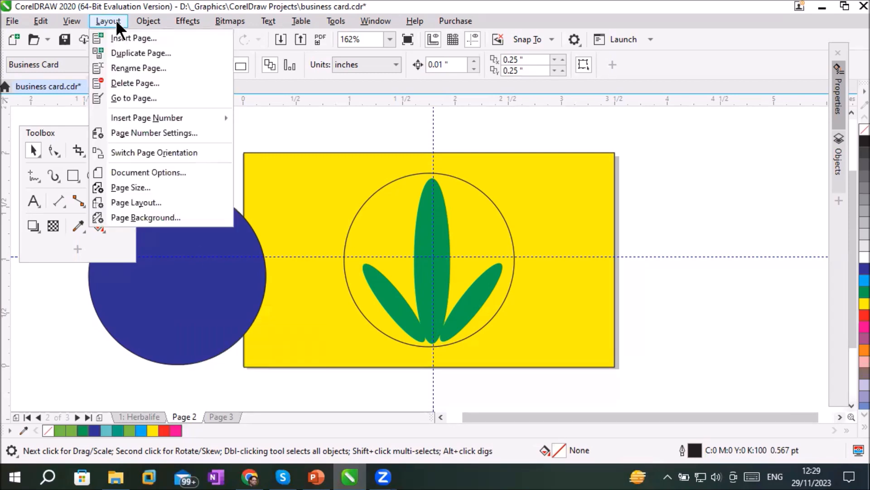
pyautogui.click(131, 69)
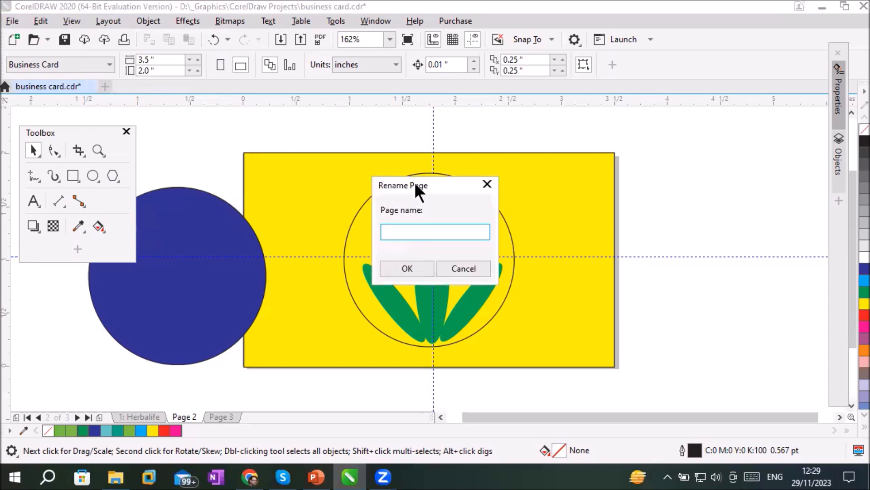
pyautogui.write('Herbalife BACK')
pyautogui.press('Return')
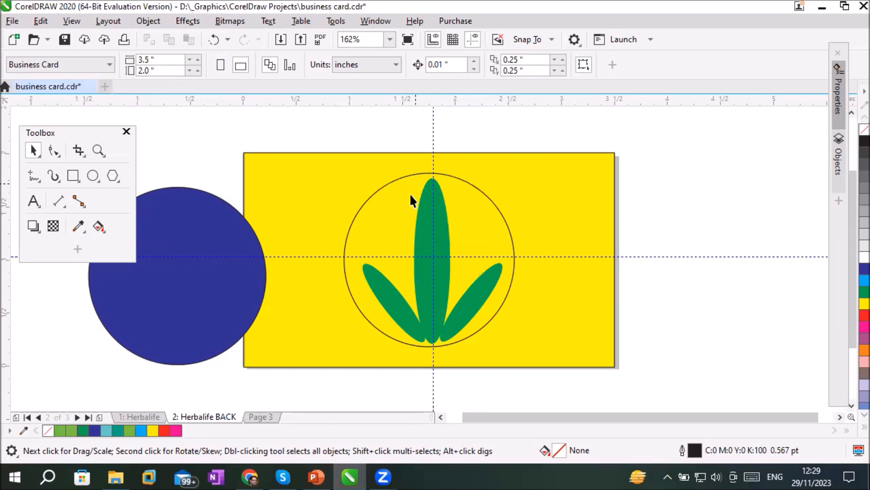
# Rename page 3, with the furniture card design, as ABC Furniture
pyautogui.click(260, 416)
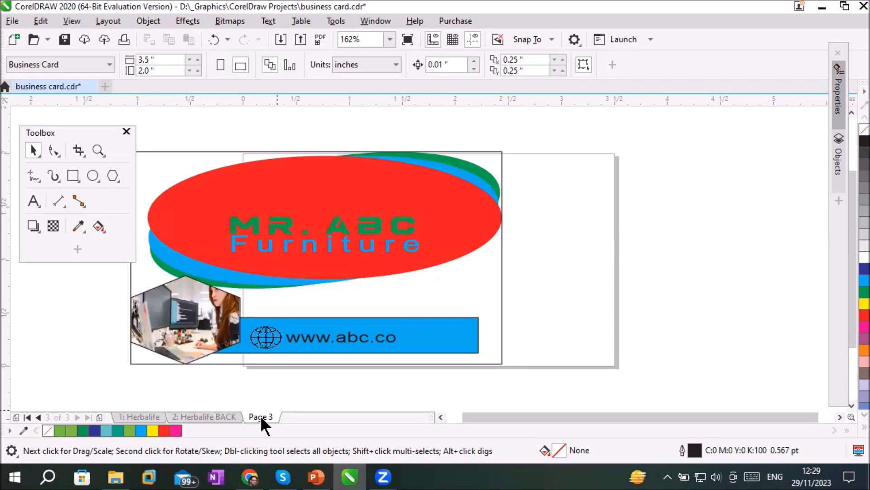
pyautogui.rightClick(261, 415)
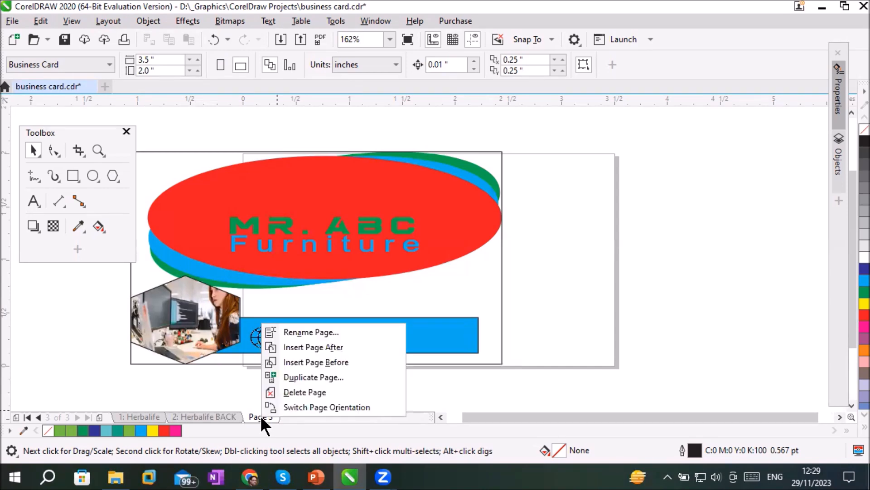
pyautogui.click(298, 332)
pyautogui.write('A')
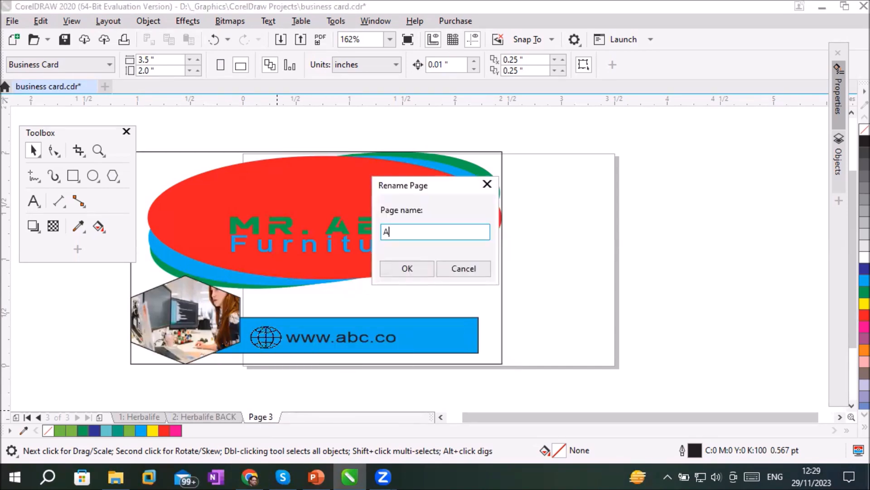
pyautogui.write('BC Furniture')
pyautogui.press('Return')
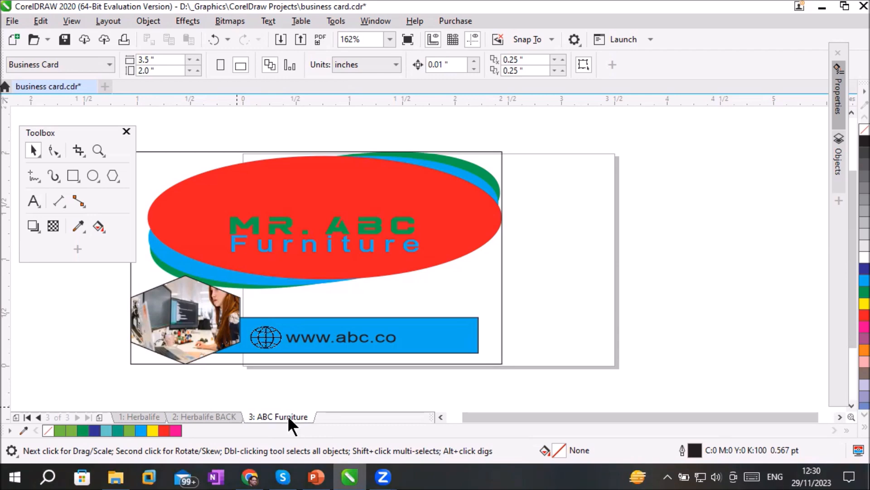
# Insert one blank page before and one after the Herbalife BACK page, and check both new pages
pyautogui.click(209, 419)
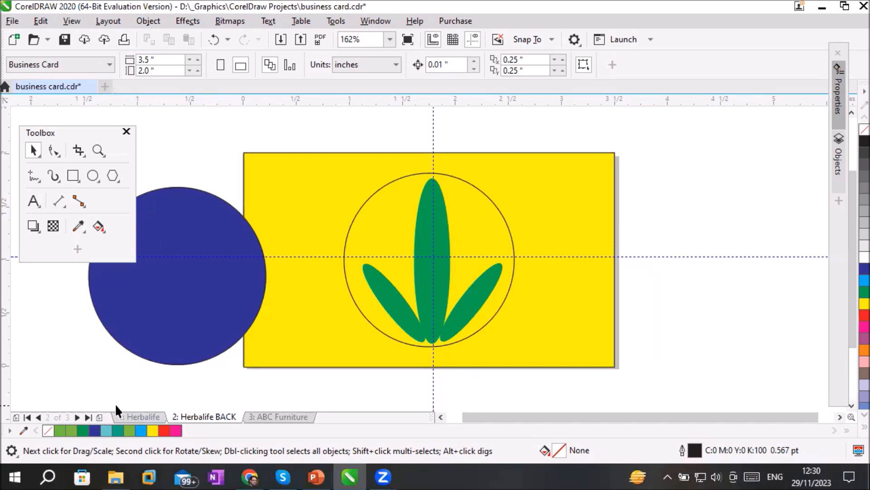
pyautogui.click(16, 417)
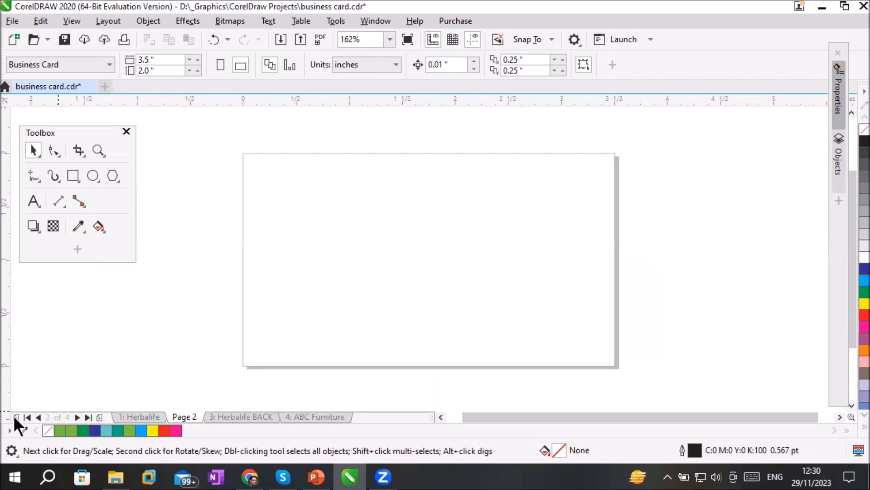
pyautogui.click(239, 416)
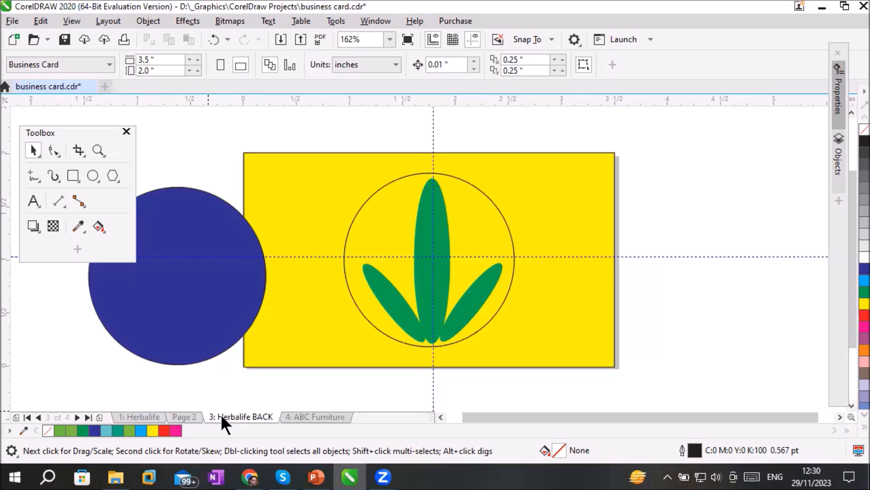
pyautogui.click(100, 417)
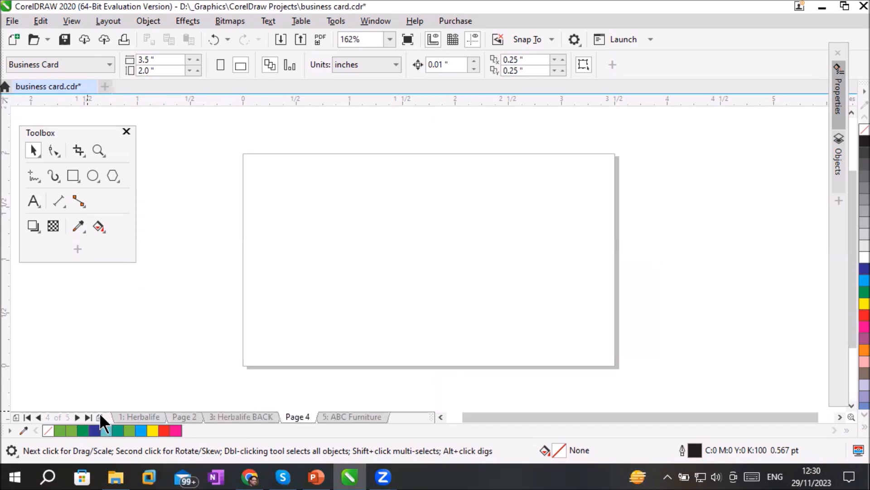
pyautogui.click(236, 417)
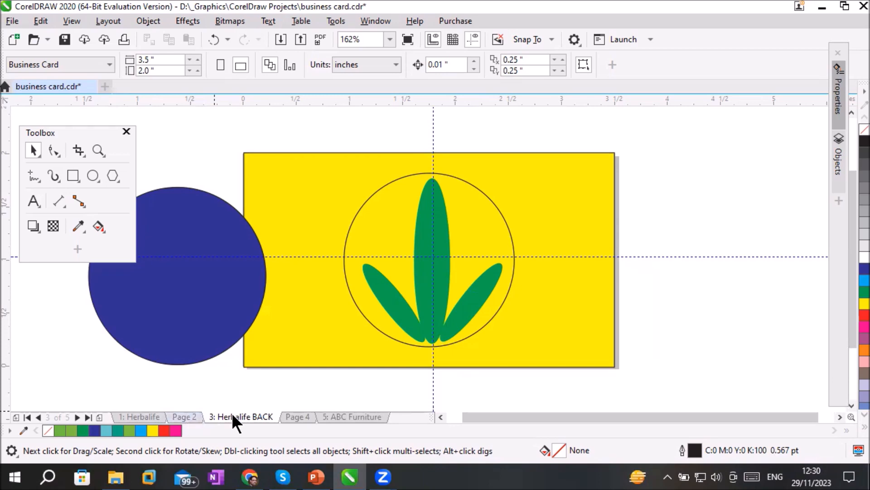
pyautogui.click(186, 413)
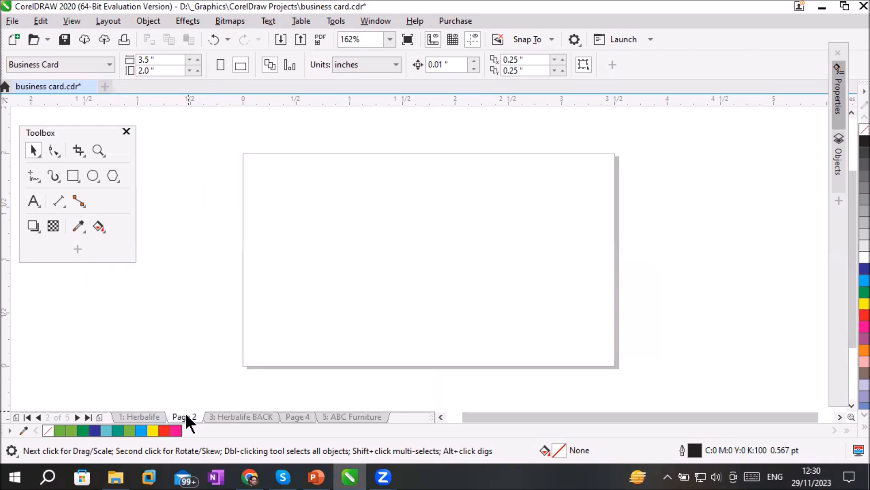
pyautogui.click(296, 416)
# Start inserting pages from the ABC Furniture page, setting 5 new pages placed after existing page 5
pyautogui.click(355, 416)
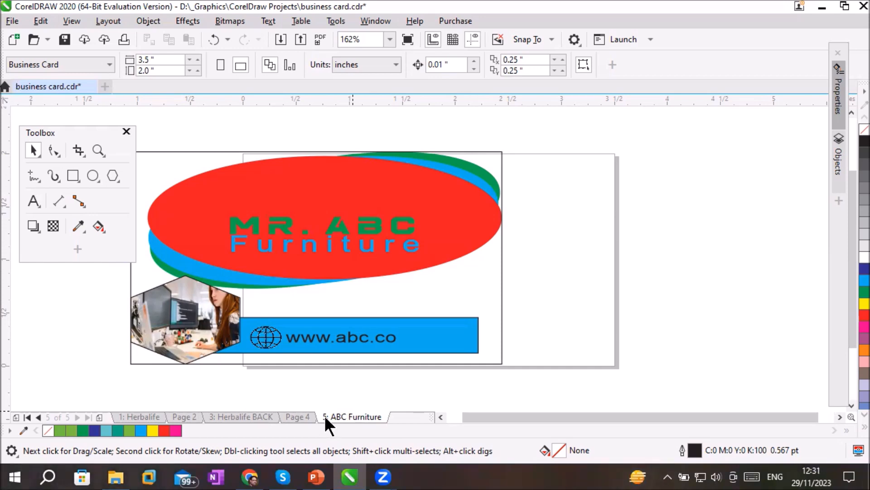
pyautogui.click(107, 21)
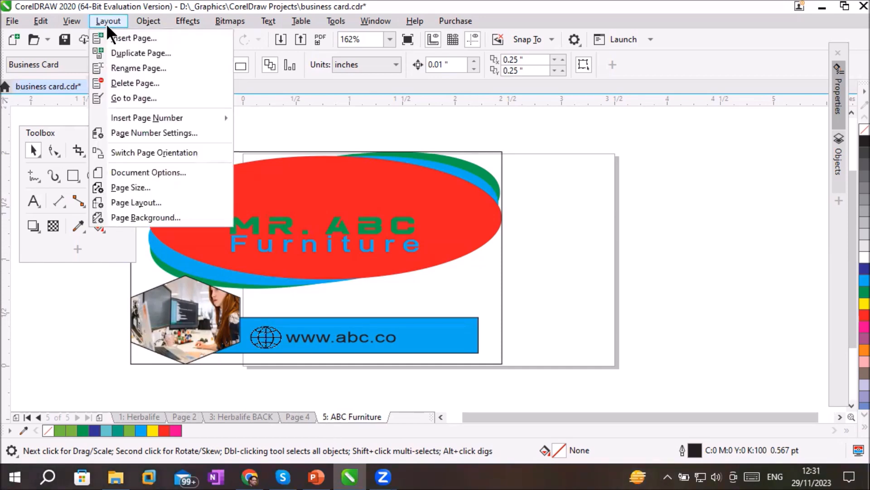
pyautogui.click(135, 40)
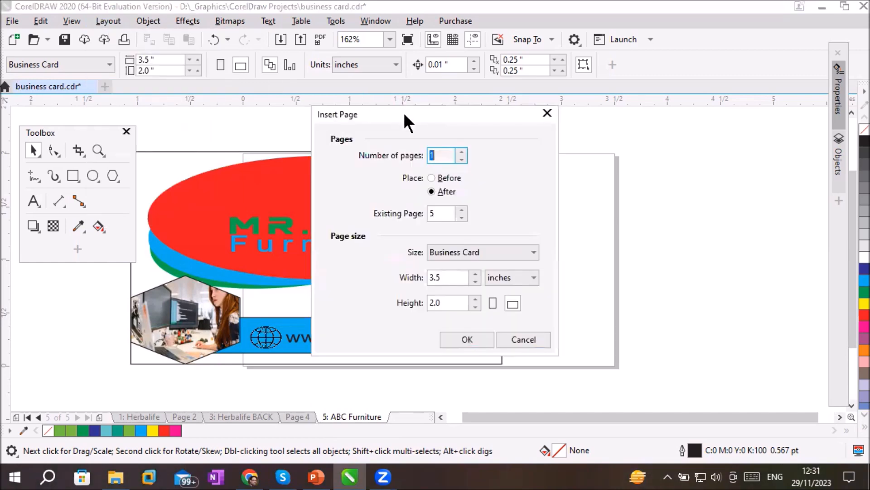
pyautogui.moveTo(403, 113); pyautogui.dragTo(407, 144)
pyautogui.click(453, 186)
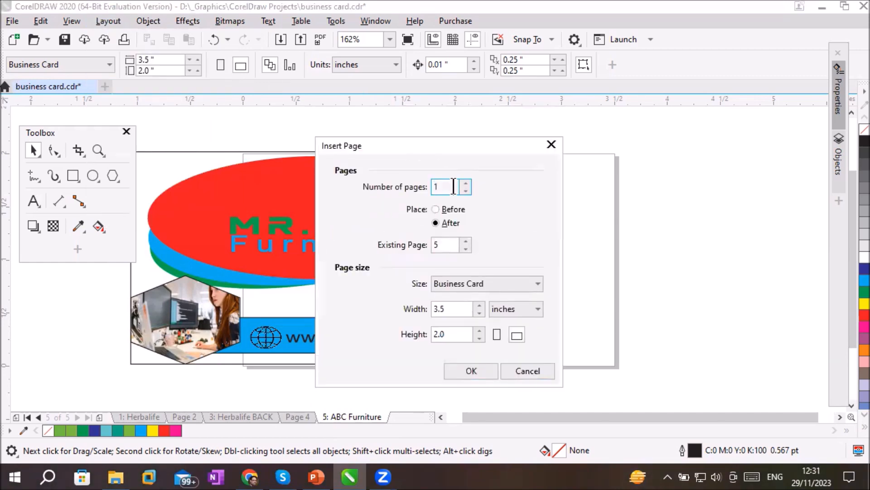
pyautogui.click(465, 183)
pyautogui.click(465, 183)
pyautogui.click(465, 183)
pyautogui.click(466, 183)
pyautogui.click(447, 209)
pyautogui.click(451, 226)
pyautogui.click(440, 246)
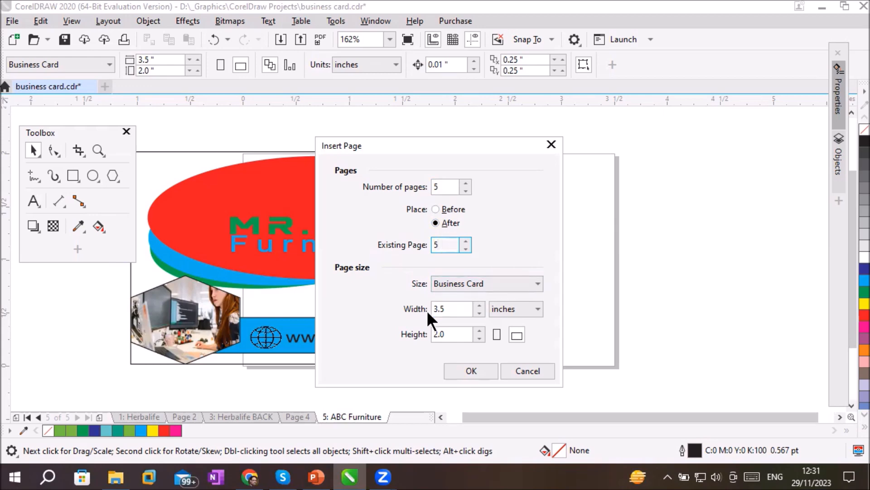
# Set the page size of the pages being inserted to Letter
pyautogui.click(463, 284)
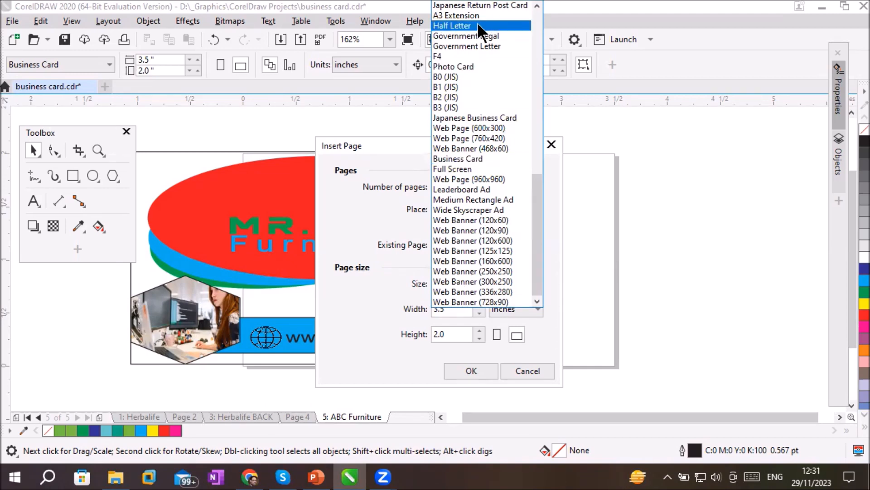
pyautogui.click(692, 101)
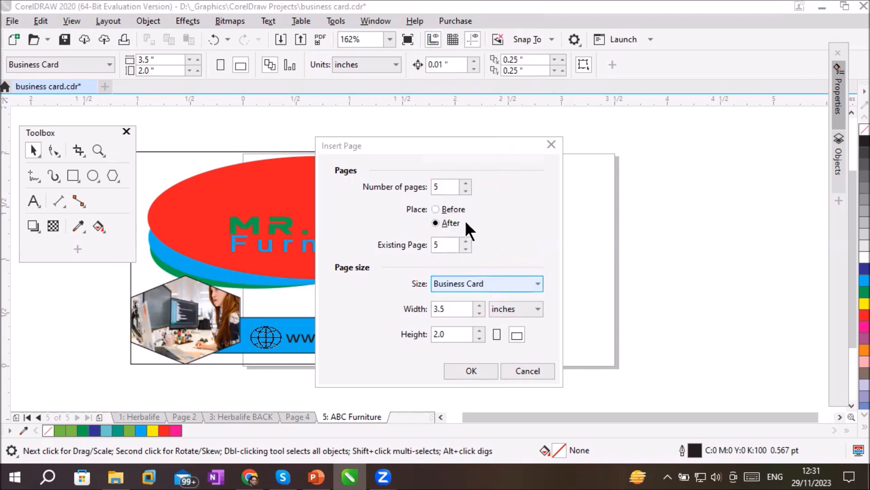
pyautogui.click(465, 285)
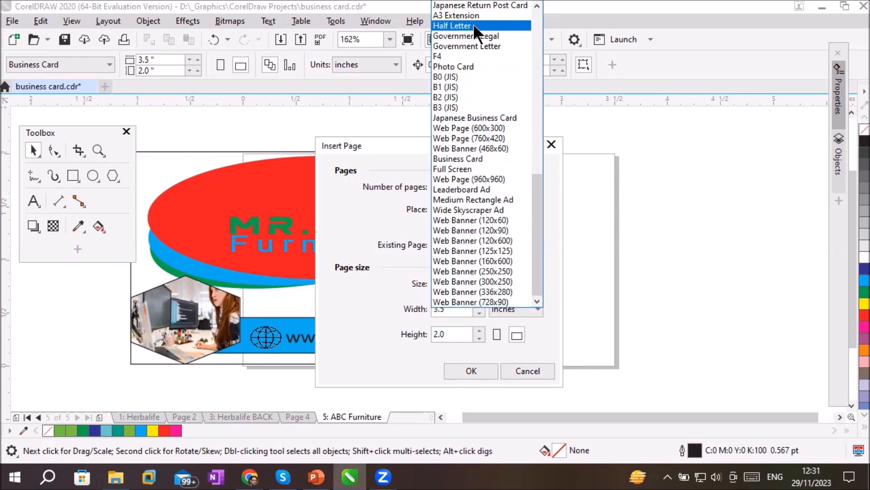
pyautogui.click(538, 7)
pyautogui.moveTo(536, 4); pyautogui.dragTo(536, 5)
pyautogui.scroll(3, 535, 84)
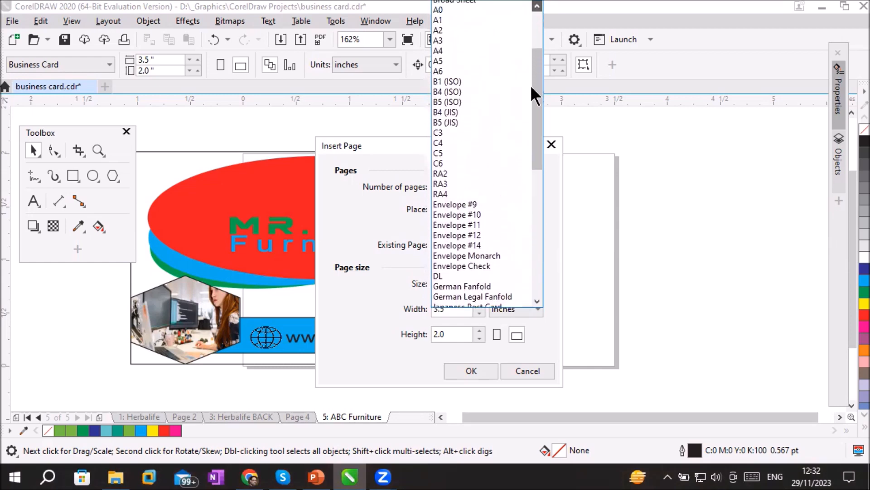
pyautogui.moveTo(535, 85); pyautogui.dragTo(500, 26)
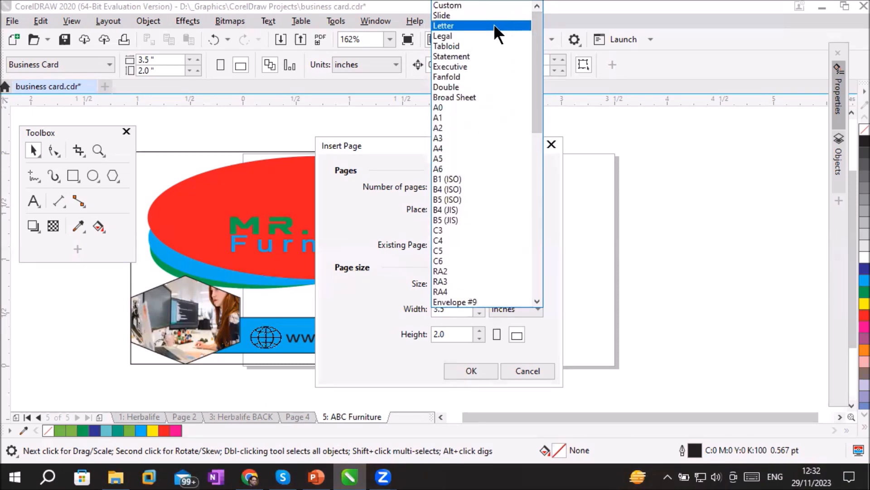
pyautogui.click(495, 26)
pyautogui.click(444, 308)
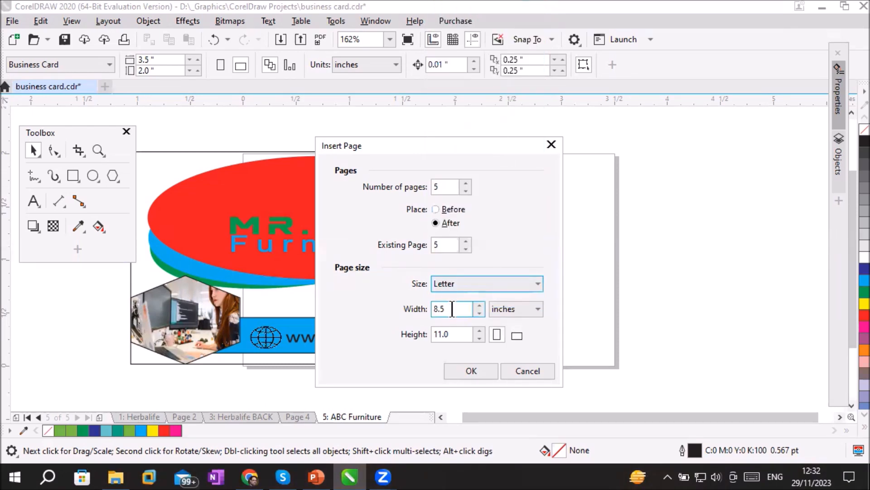
# Try placing the 5 new pages after existing page 1
pyautogui.click(455, 335)
pyautogui.click(447, 187)
pyautogui.moveTo(453, 180); pyautogui.dragTo(422, 179)
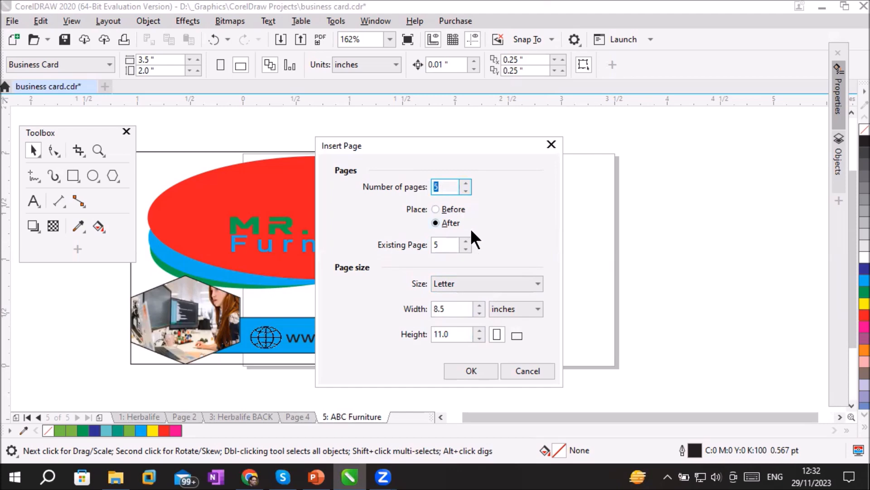
pyautogui.moveTo(443, 247); pyautogui.dragTo(399, 244)
pyautogui.click(465, 249)
pyautogui.click(465, 249)
pyautogui.click(465, 249)
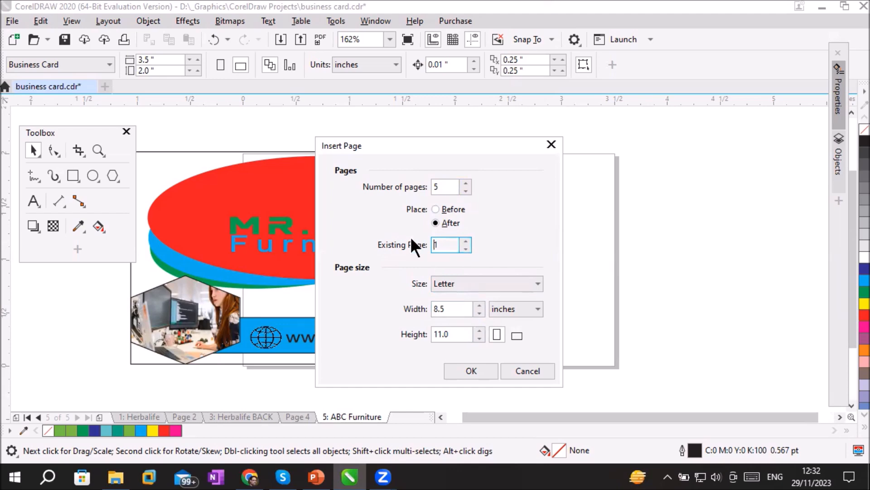
pyautogui.doubleClick(447, 187)
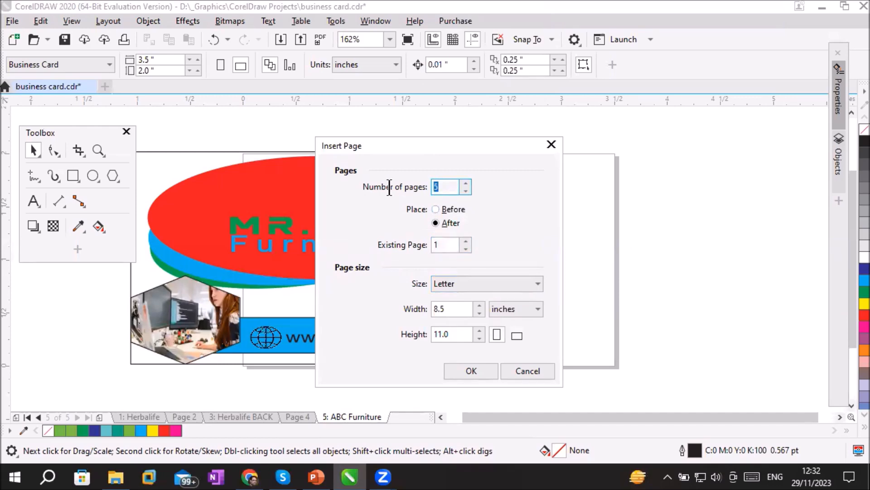
# Try setting the 5 new pages to be placed before existing page 5
pyautogui.click(436, 209)
pyautogui.click(435, 246)
pyautogui.moveTo(454, 243); pyautogui.dragTo(429, 243)
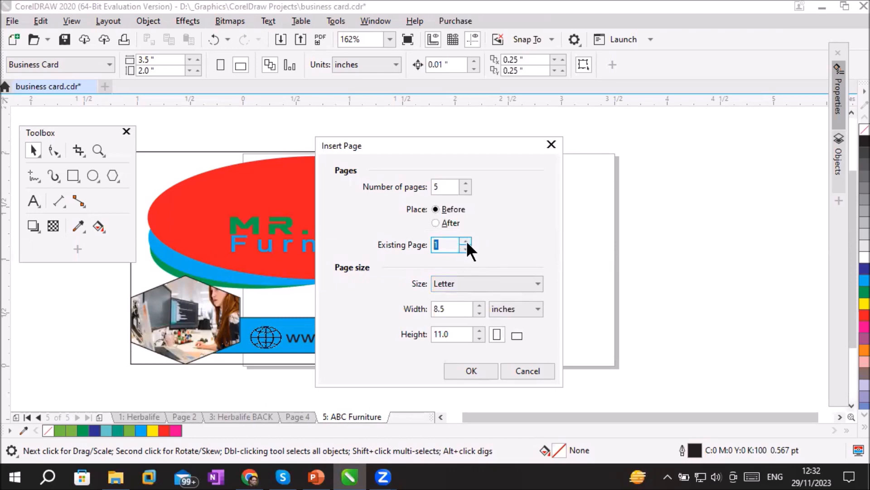
pyautogui.write('5')
pyautogui.doubleClick(451, 186)
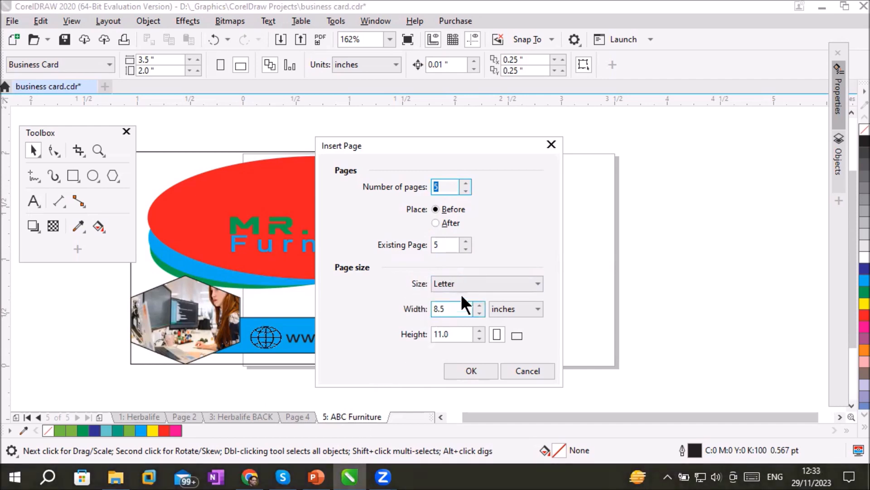
# Insert the 5 new Letter pages in portrait orientation after existing page 5
pyautogui.click(497, 333)
pyautogui.click(518, 333)
pyautogui.click(498, 334)
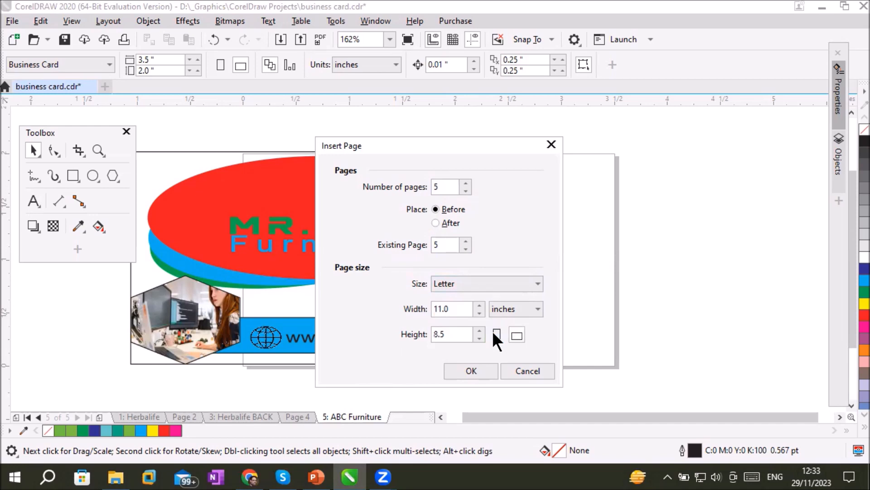
pyautogui.click(494, 333)
pyautogui.click(447, 312)
pyautogui.click(438, 222)
pyautogui.click(460, 371)
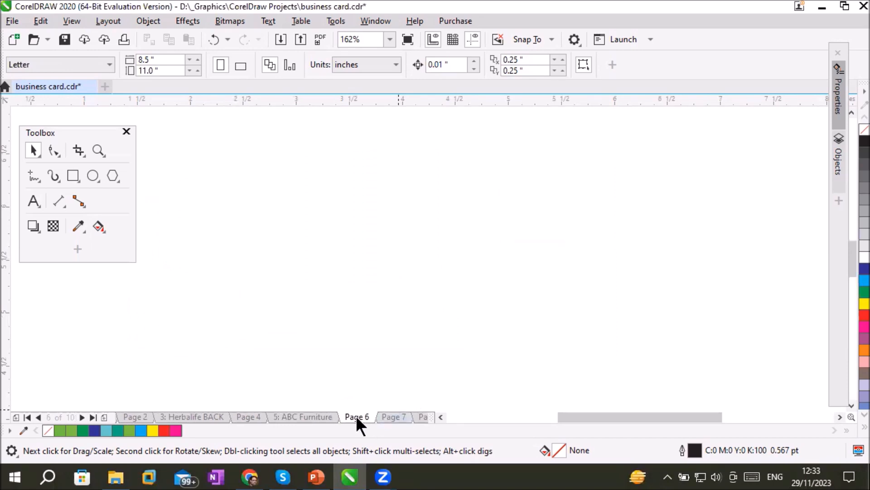
# Look through the newly inserted pages, from Page 7 up to Page 10
pyautogui.click(387, 414)
pyautogui.click(418, 415)
pyautogui.click(418, 415)
pyautogui.click(391, 416)
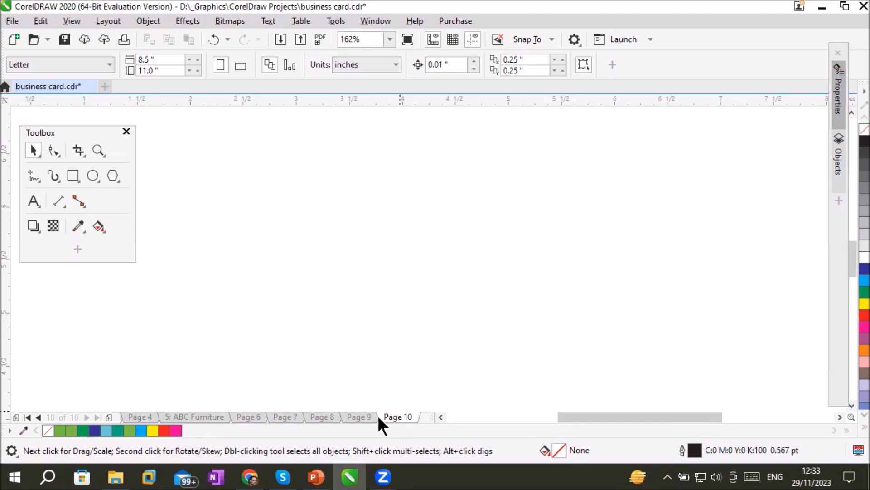
# Go back one page at a time from Page 10 to the Herbalife page
pyautogui.click(38, 416)
pyautogui.click(37, 417)
pyautogui.click(37, 417)
pyautogui.click(37, 417)
pyautogui.click(37, 417)
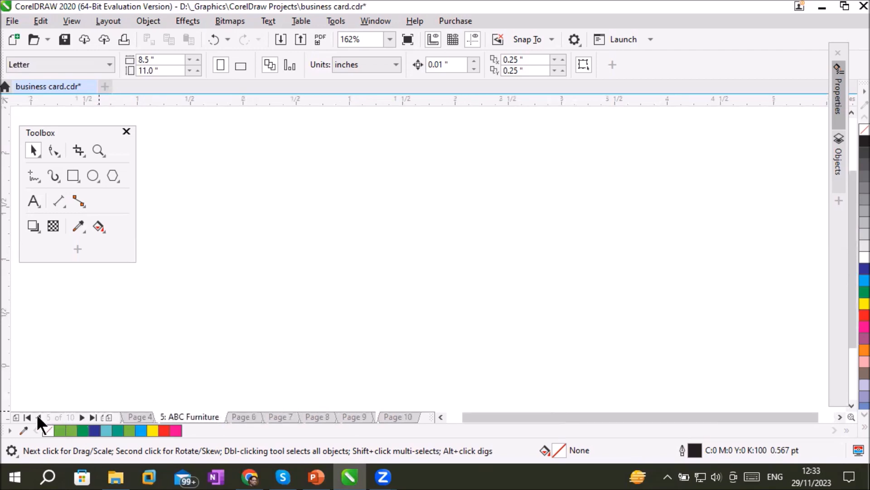
pyautogui.click(37, 416)
pyautogui.click(37, 416)
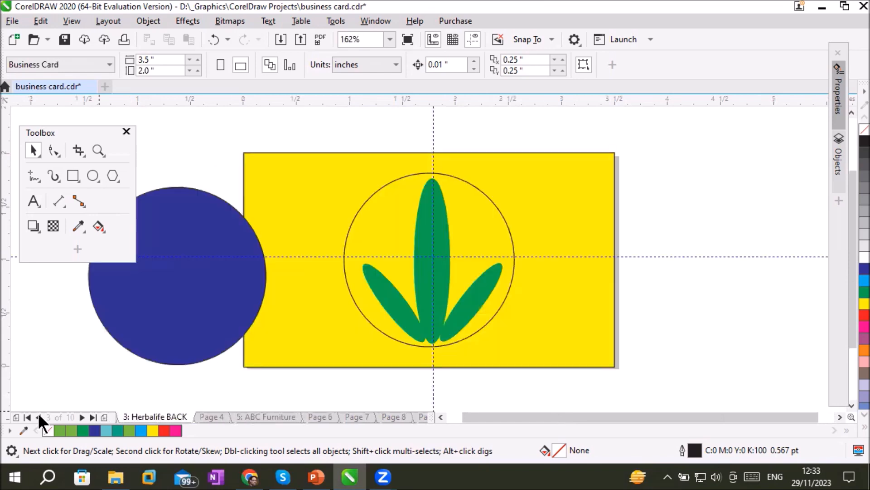
pyautogui.click(37, 416)
pyautogui.click(38, 417)
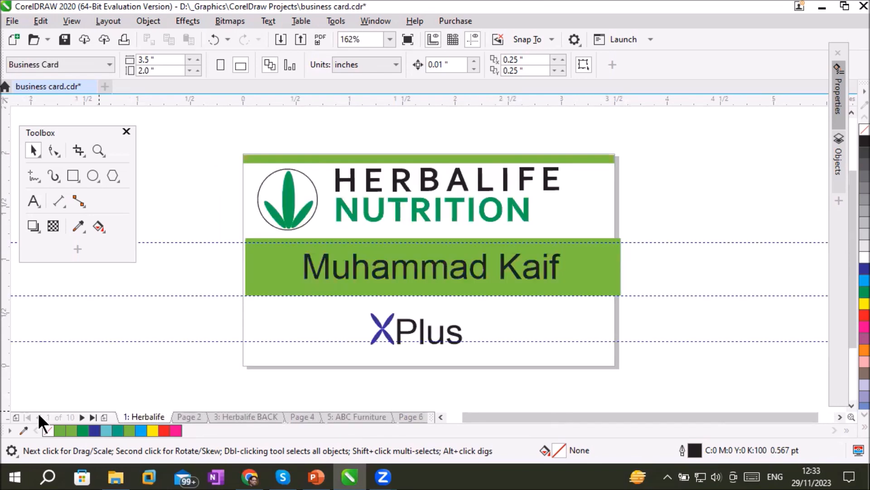
# Advance to the Herbalife BACK page, jump to the last page, and return to the first page
pyautogui.click(82, 417)
pyautogui.click(82, 416)
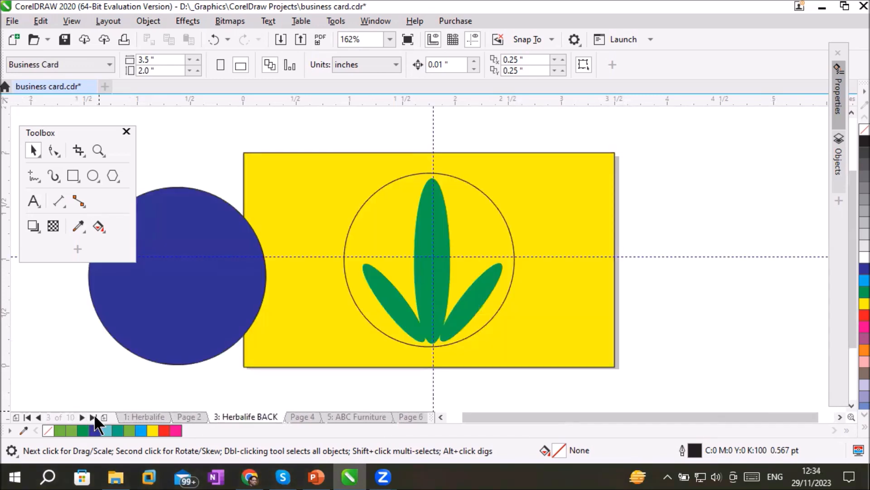
pyautogui.click(94, 416)
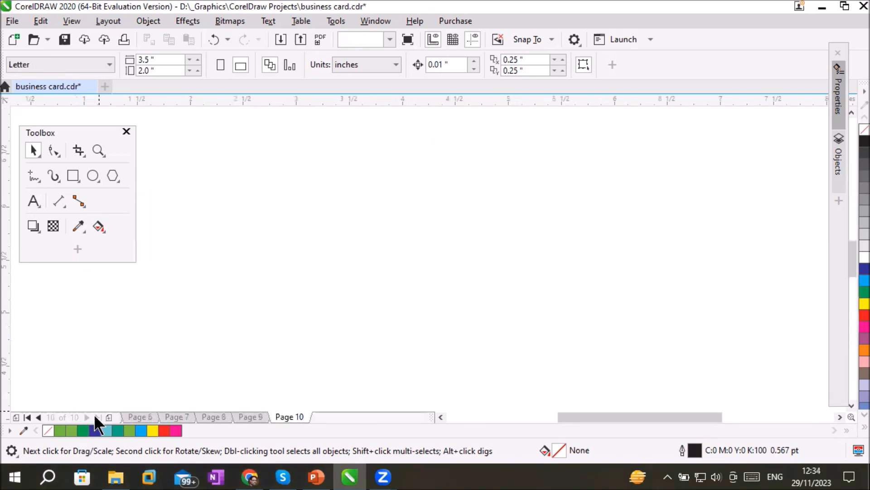
pyautogui.click(26, 417)
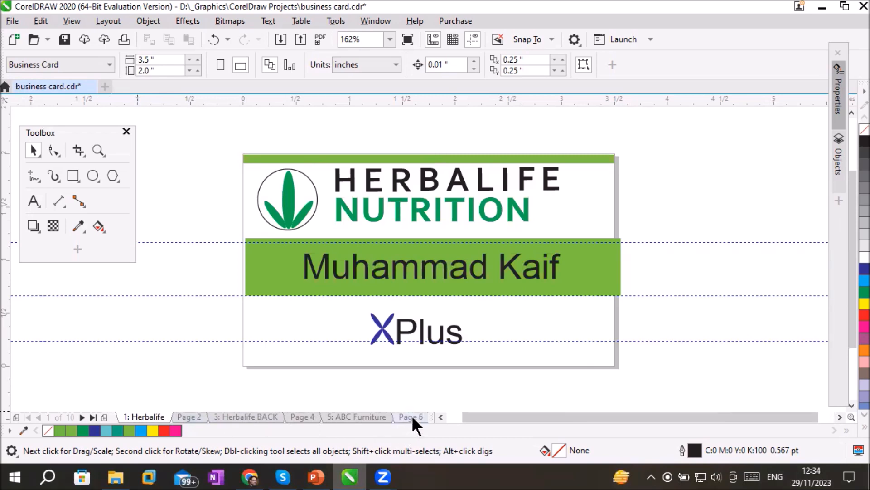
# Resize the page navigation area so the names of all pages from Herbalife to Page 10 fit
pyautogui.moveTo(433, 415); pyautogui.dragTo(703, 417)
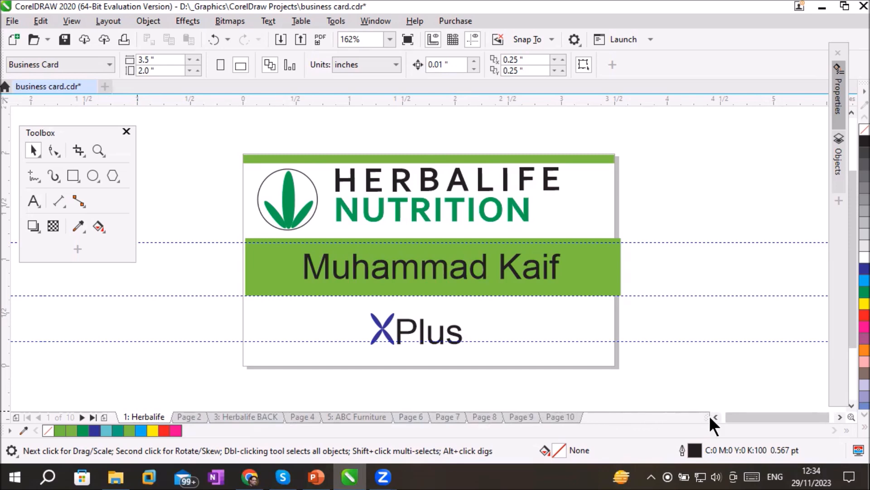
pyautogui.click(715, 416)
pyautogui.click(715, 415)
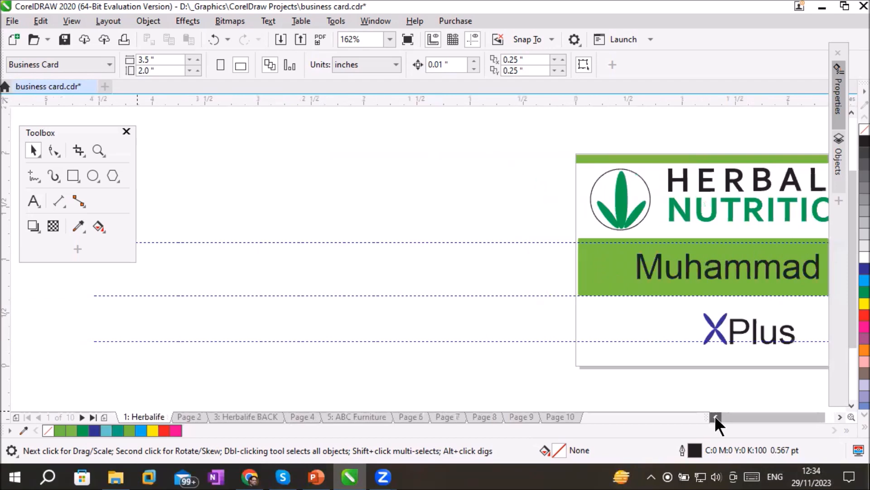
pyautogui.click(838, 414)
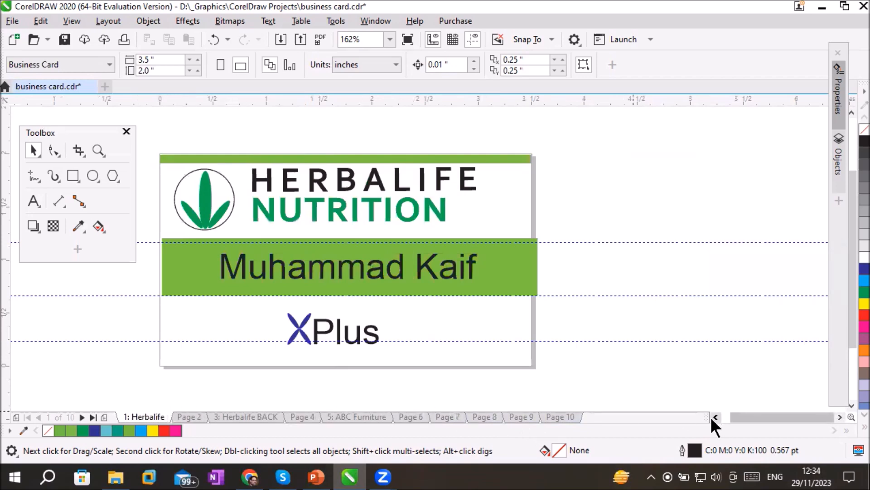
pyautogui.moveTo(706, 418); pyautogui.dragTo(211, 416)
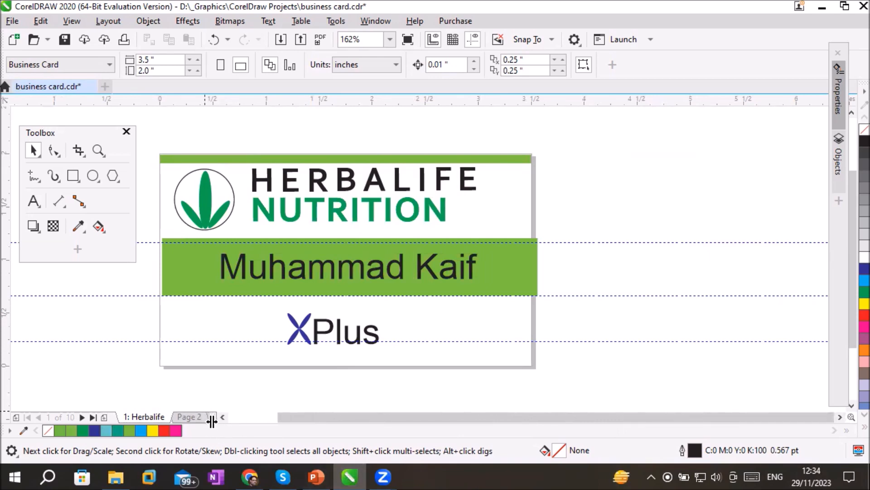
pyautogui.moveTo(210, 416); pyautogui.dragTo(672, 423)
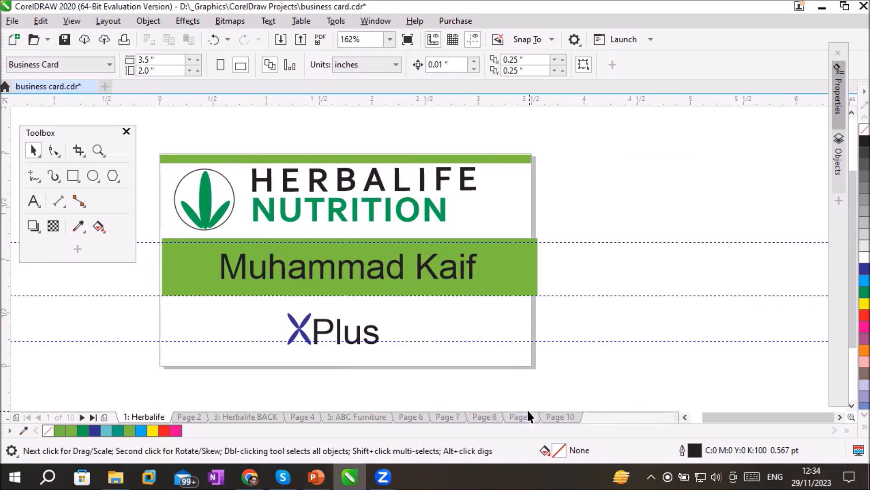
# View Page 10, Page 9 and Page 7, and return to the ABC Furniture page
pyautogui.click(548, 412)
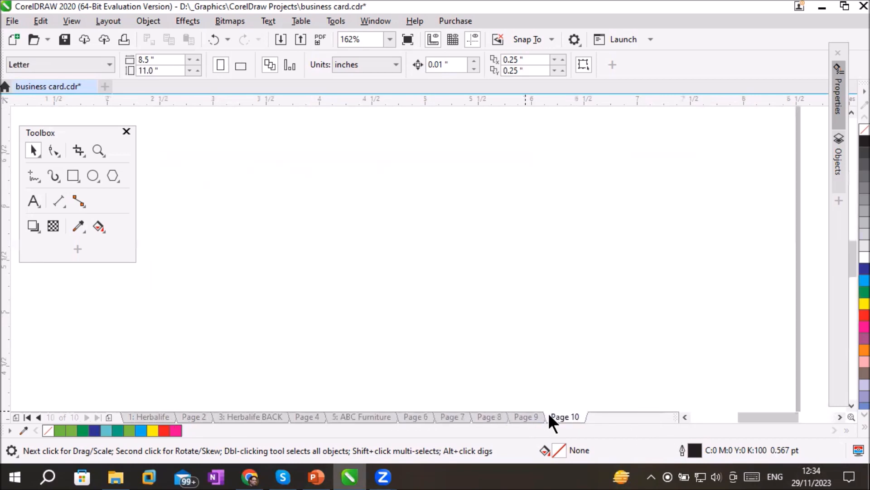
pyautogui.click(521, 413)
pyautogui.click(437, 417)
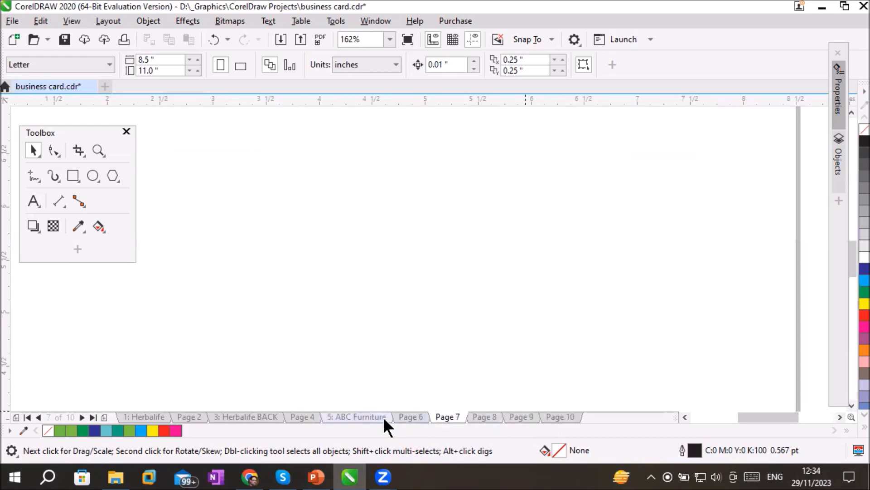
pyautogui.click(384, 417)
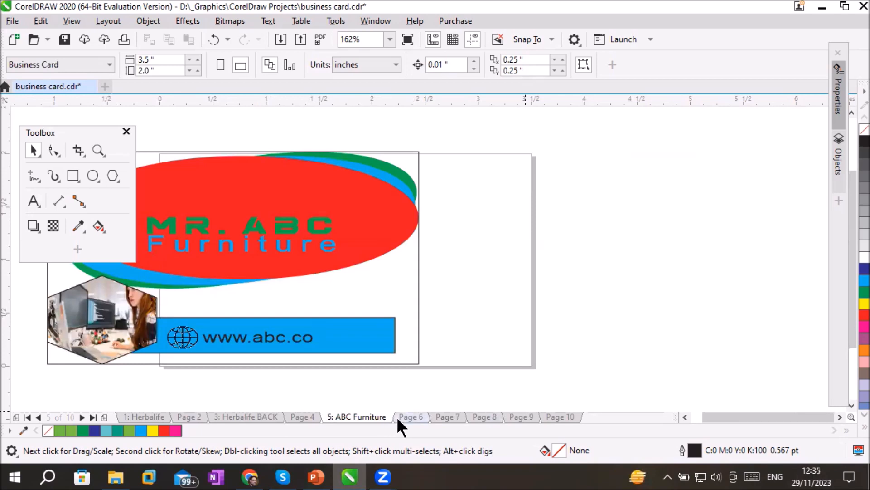
# Open Page 6 and fit the whole Letter page in view at 37% zoom
pyautogui.click(401, 416)
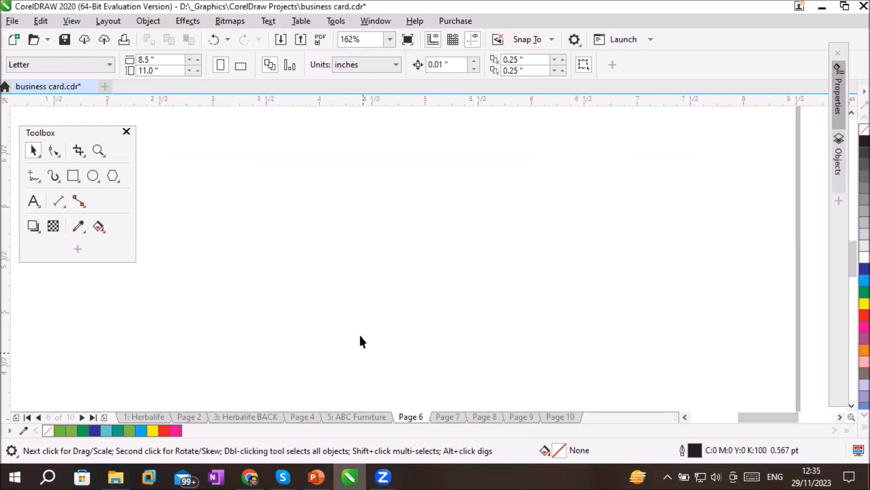
pyautogui.scroll(-3, 359, 326)
pyautogui.scroll(1, 360, 345)
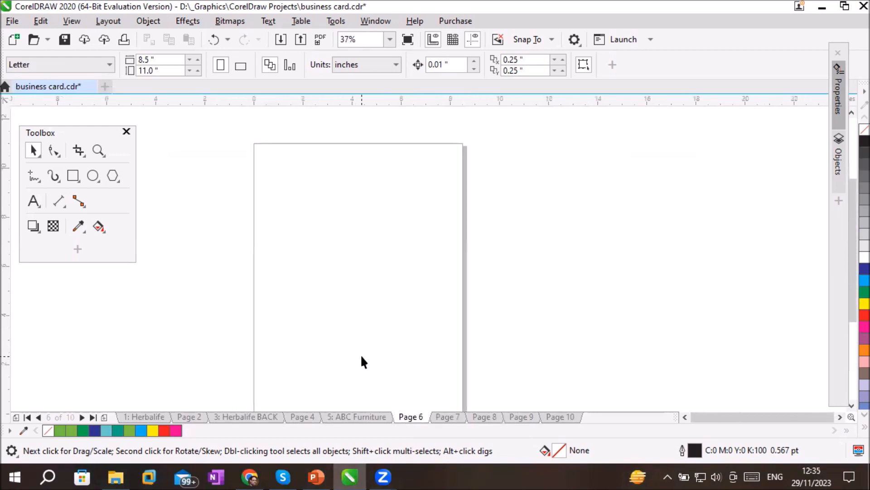
pyautogui.click(684, 416)
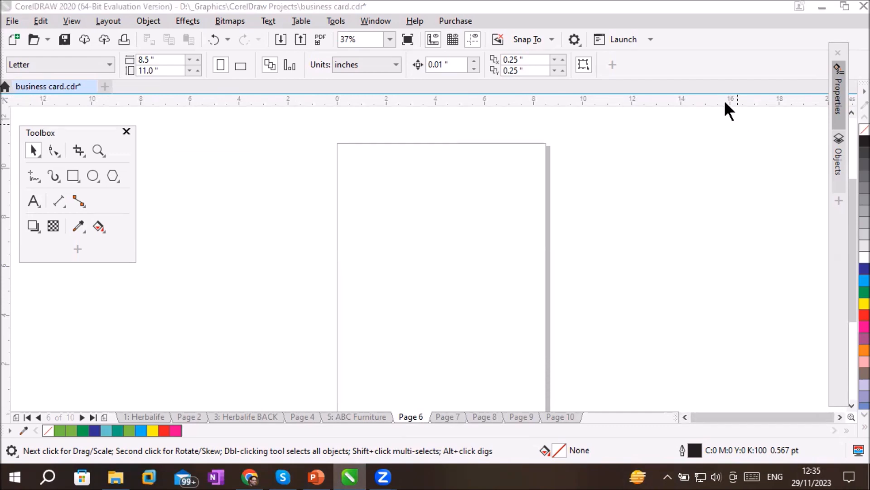
pyautogui.click(851, 406)
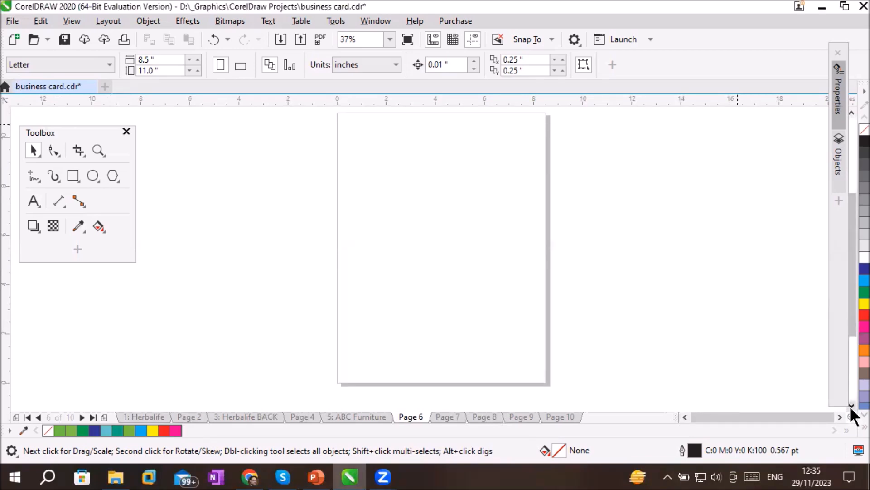
# Compare the size of the ABC Furniture page with Page 6 by switching between them
pyautogui.click(366, 418)
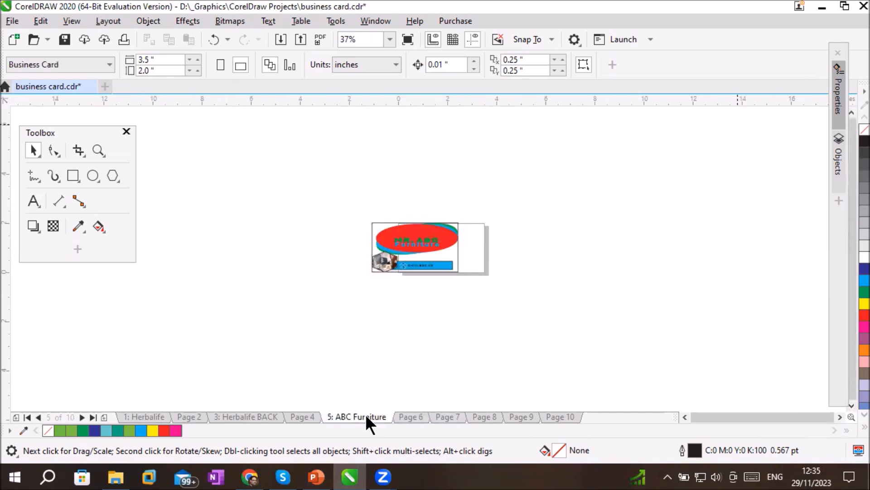
pyautogui.click(411, 417)
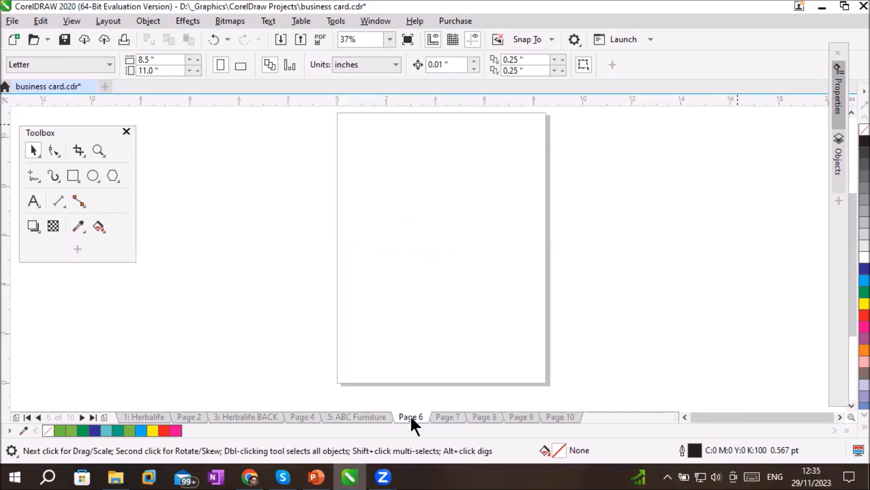
pyautogui.click(373, 417)
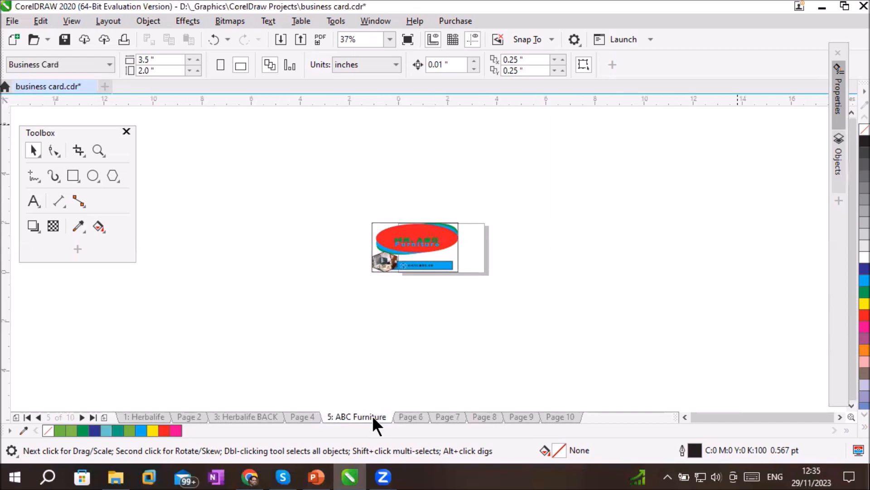
pyautogui.click(410, 413)
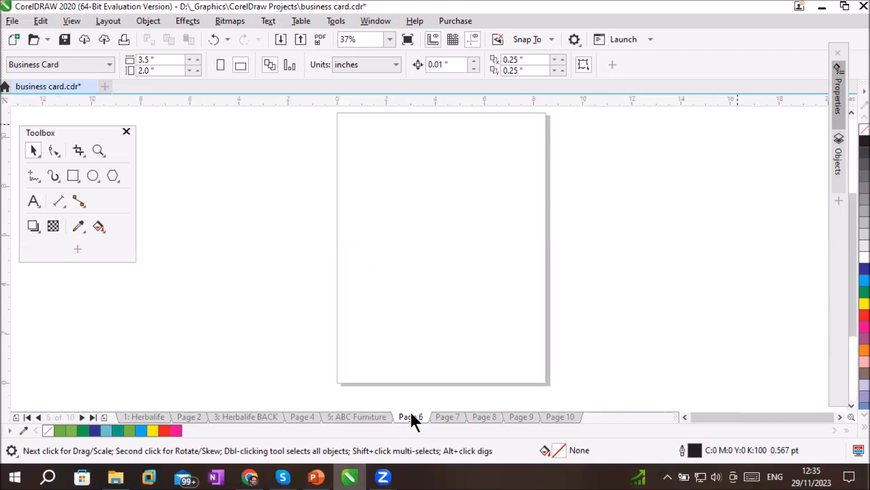
pyautogui.click(371, 417)
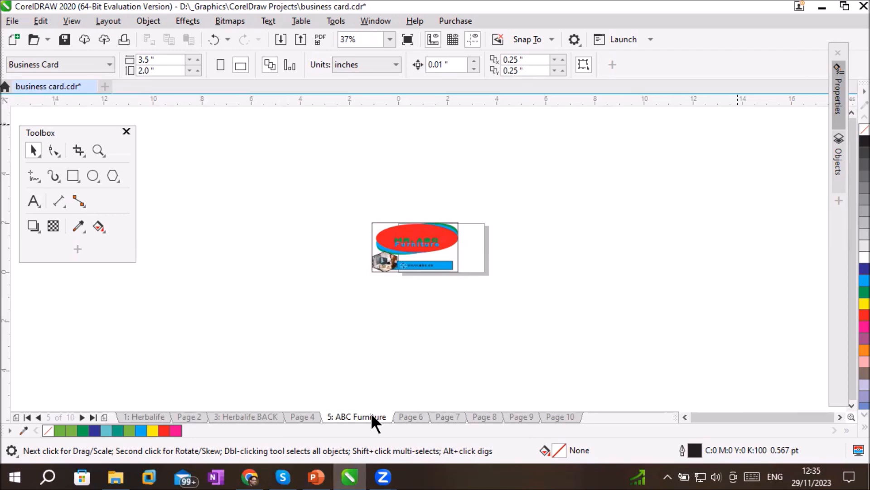
# Check the size of Page 4, Herbalife BACK, Page 2 and Herbalife against the Letter-size Page 7
pyautogui.click(298, 417)
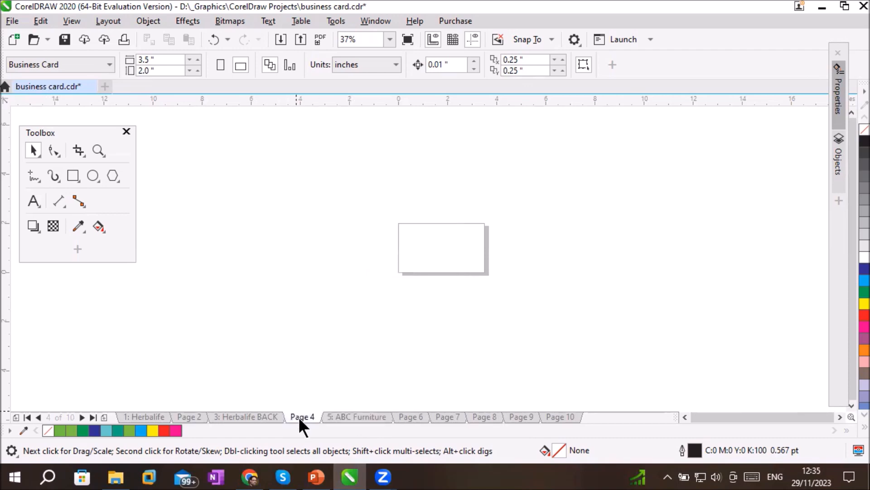
pyautogui.click(255, 417)
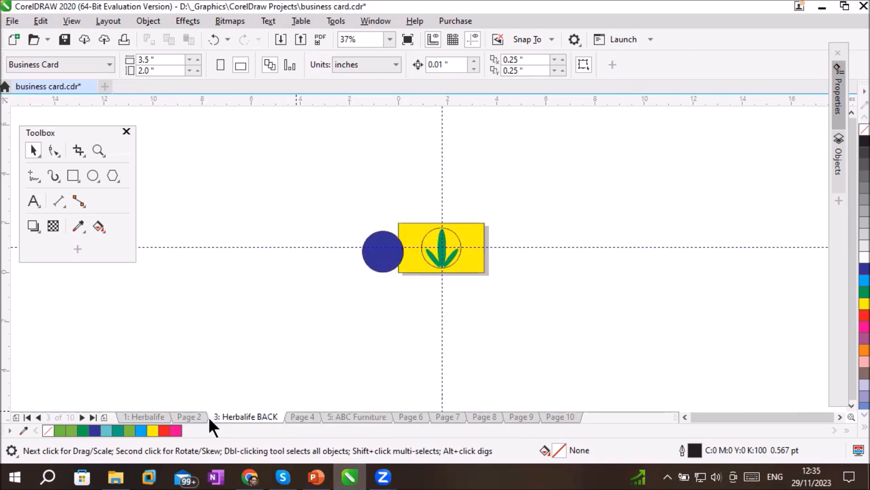
pyautogui.click(194, 417)
pyautogui.click(153, 417)
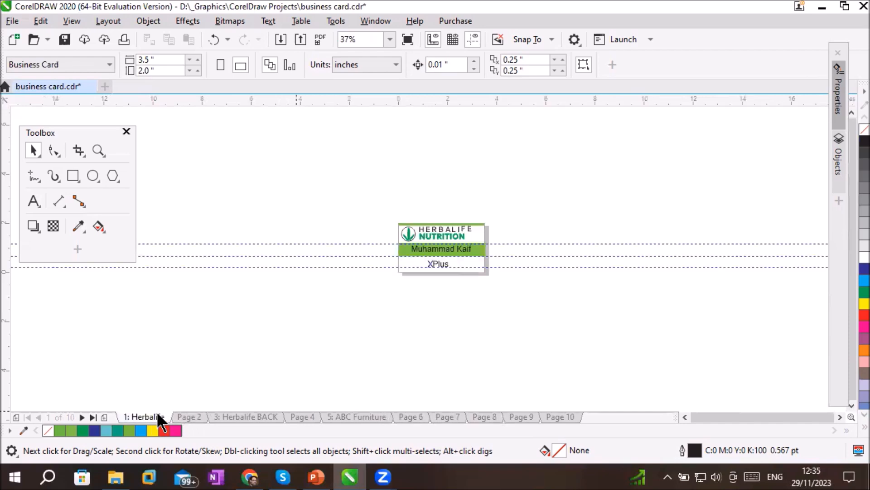
pyautogui.click(443, 417)
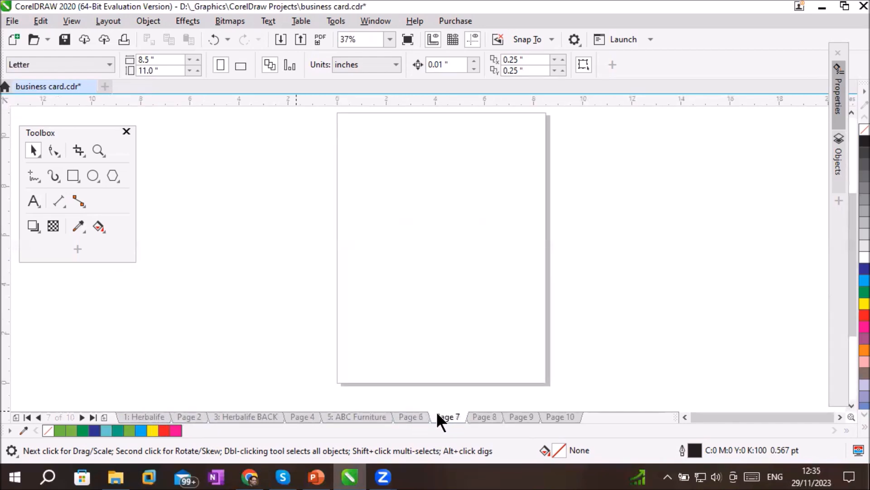
# Go back to the ABC Furniture page and move the card artwork right so it sits over the business card page
pyautogui.click(407, 413)
pyautogui.click(343, 417)
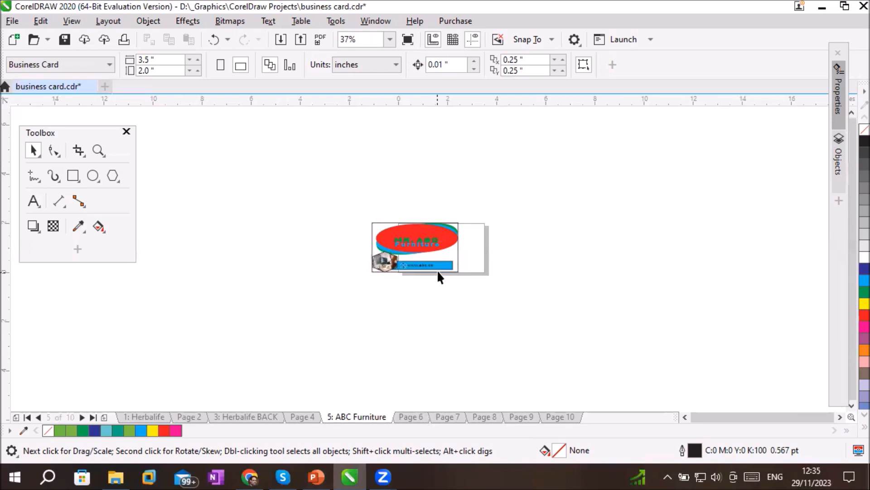
pyautogui.moveTo(356, 210); pyautogui.dragTo(496, 296)
pyautogui.moveTo(458, 252); pyautogui.dragTo(454, 252)
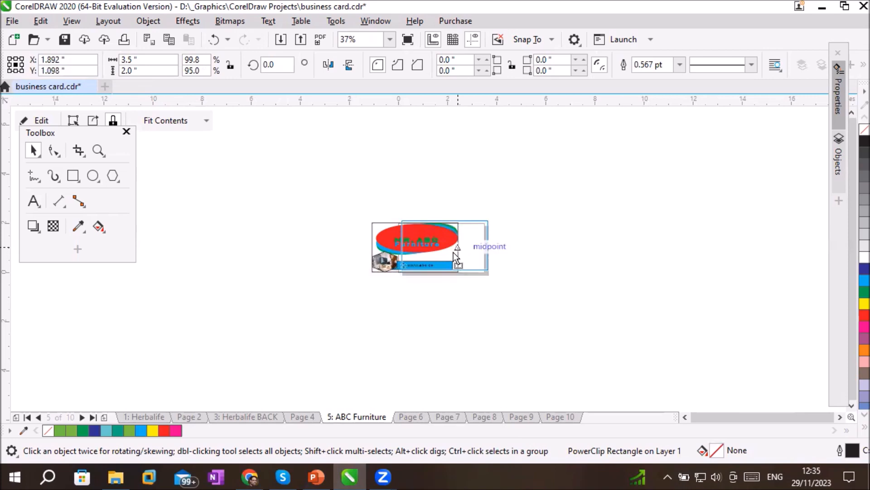
pyautogui.click(454, 312)
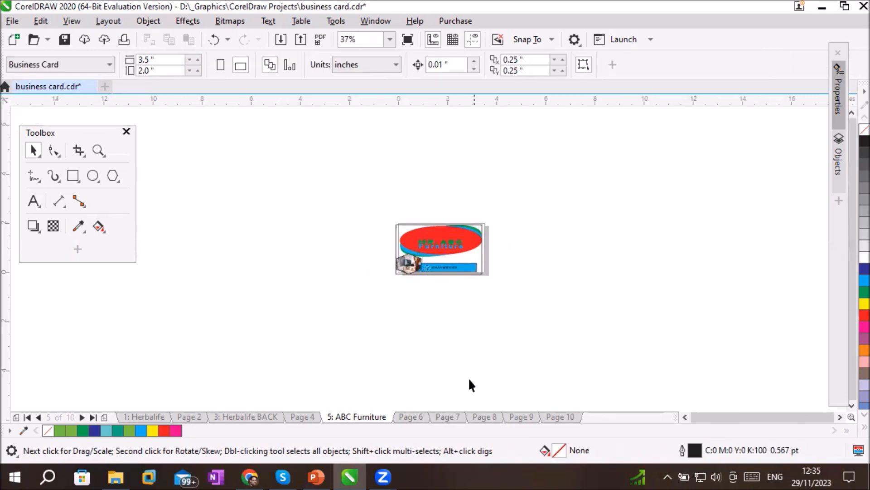
# Check the dimensions of Page 6, Page 7 and Page 8, and return to Page 6
pyautogui.click(408, 417)
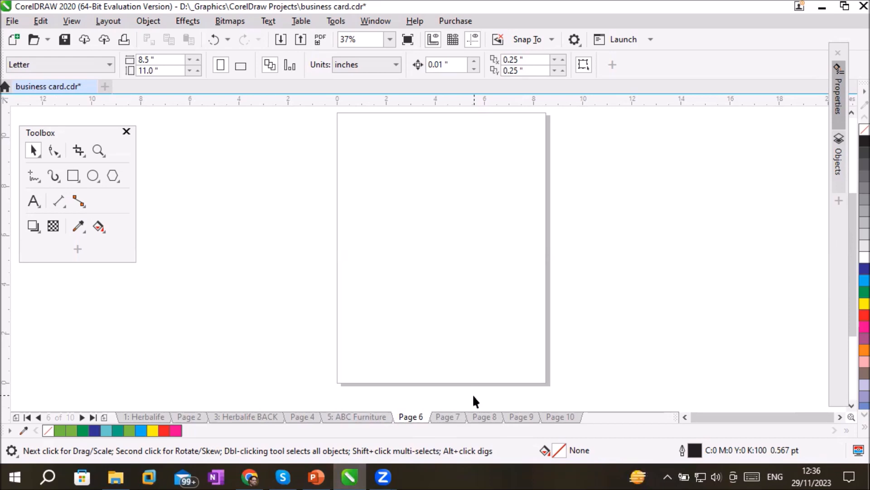
pyautogui.click(445, 413)
pyautogui.click(481, 415)
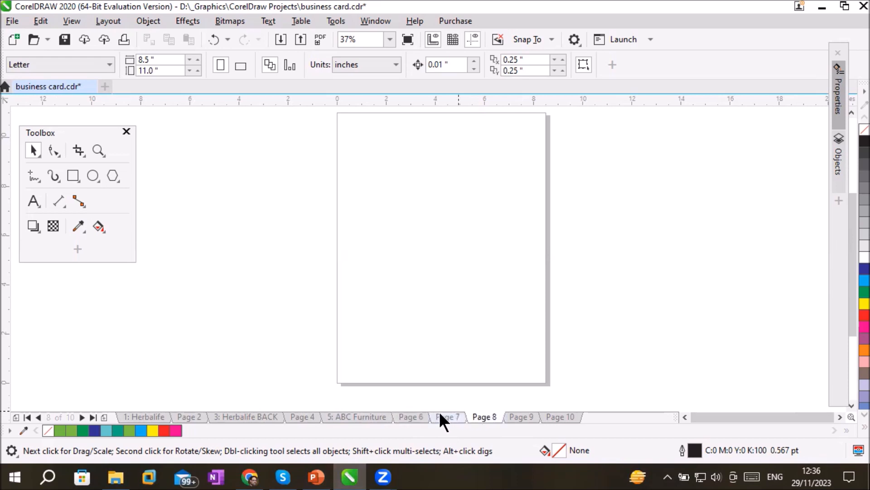
pyautogui.click(410, 417)
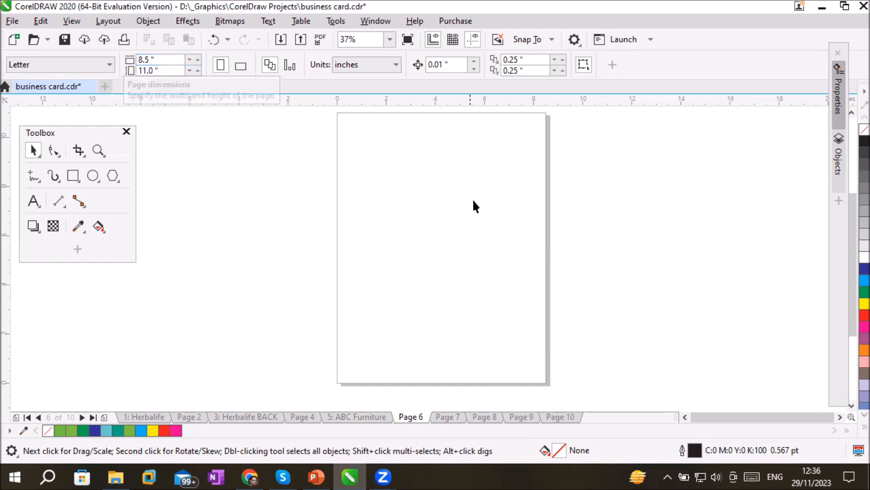
# Apply the page size to the current page only and increase Page 6's height to 13 inches
pyautogui.click(289, 65)
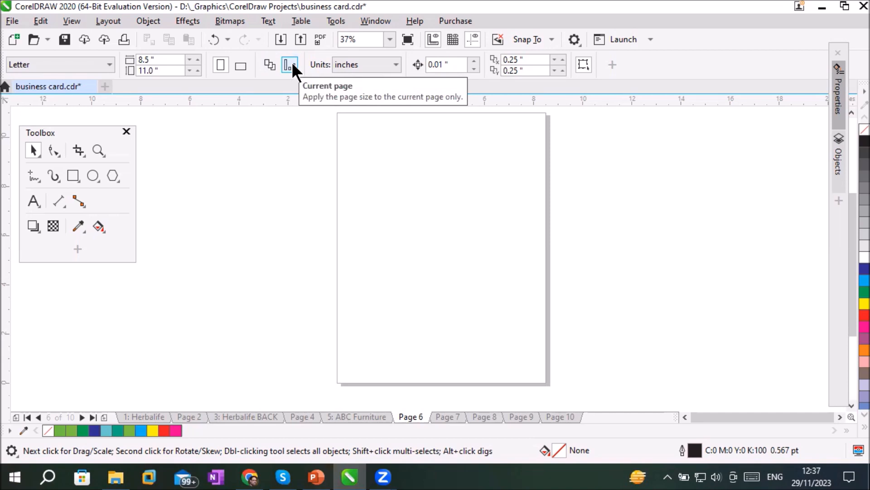
pyautogui.click(198, 68)
pyautogui.click(198, 68)
pyautogui.click(198, 68)
pyautogui.click(198, 68)
pyautogui.click(198, 68)
pyautogui.click(198, 68)
pyautogui.click(198, 68)
pyautogui.click(198, 68)
pyautogui.click(198, 68)
pyautogui.click(197, 68)
pyautogui.click(198, 68)
pyautogui.click(197, 68)
pyautogui.click(198, 68)
pyautogui.click(198, 68)
pyautogui.click(197, 68)
pyautogui.click(197, 68)
pyautogui.click(198, 68)
pyautogui.click(198, 68)
pyautogui.click(197, 68)
pyautogui.click(197, 68)
pyautogui.click(198, 68)
pyautogui.click(197, 68)
pyautogui.click(198, 68)
pyautogui.click(198, 68)
pyautogui.click(197, 68)
pyautogui.click(198, 68)
pyautogui.click(197, 68)
pyautogui.click(197, 68)
pyautogui.click(197, 68)
pyautogui.click(198, 68)
pyautogui.click(197, 68)
pyautogui.click(197, 68)
pyautogui.click(198, 68)
pyautogui.click(198, 68)
pyautogui.click(197, 68)
pyautogui.click(198, 68)
pyautogui.click(198, 68)
# Increase Page 6's width to 10 inches
pyautogui.click(198, 59)
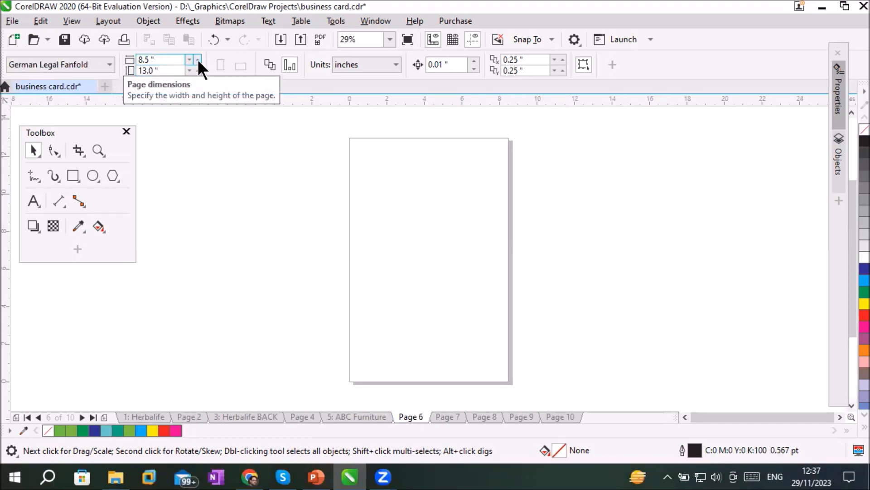
pyautogui.click(199, 57)
pyautogui.click(199, 57)
pyautogui.click(200, 57)
pyautogui.click(200, 56)
pyautogui.click(200, 56)
pyautogui.click(200, 57)
pyautogui.click(200, 57)
pyautogui.click(199, 57)
pyautogui.click(199, 57)
pyautogui.click(200, 57)
pyautogui.click(200, 56)
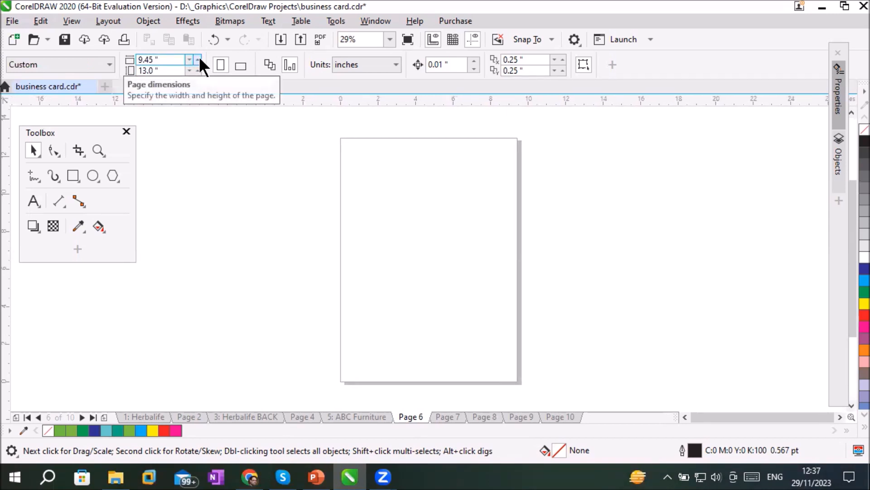
pyautogui.click(199, 57)
pyautogui.click(200, 57)
pyautogui.click(200, 57)
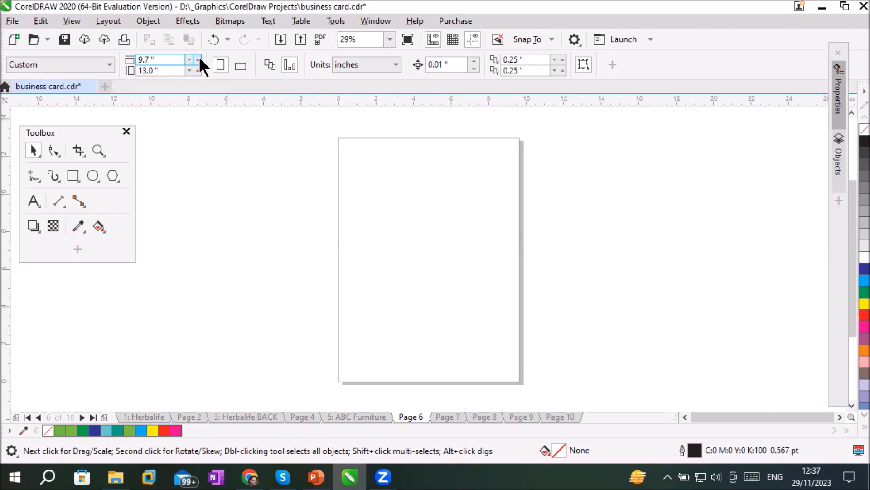
pyautogui.click(200, 57)
pyautogui.click(200, 56)
pyautogui.click(199, 56)
pyautogui.click(199, 57)
pyautogui.click(199, 56)
pyautogui.click(200, 57)
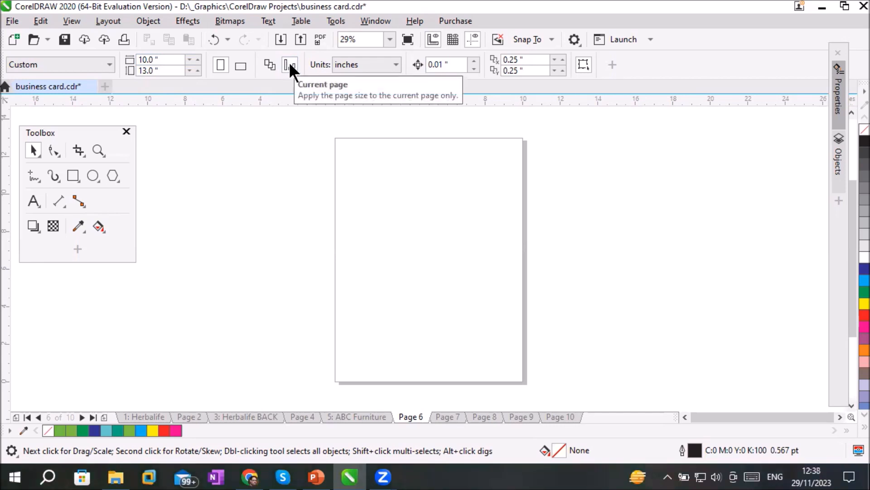
# Compare the sizes of Page 7, Page 8 and Herbalife BACK, and return to Page 6 with the whole page in view
pyautogui.click(451, 413)
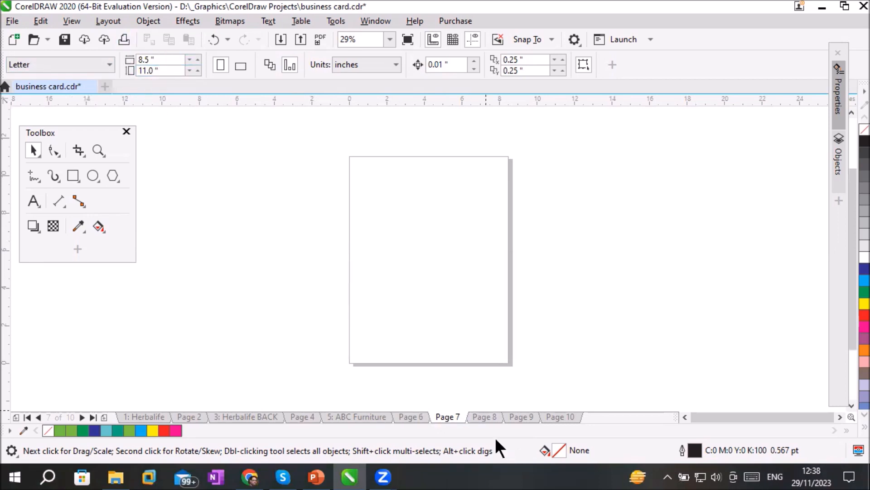
pyautogui.click(480, 424)
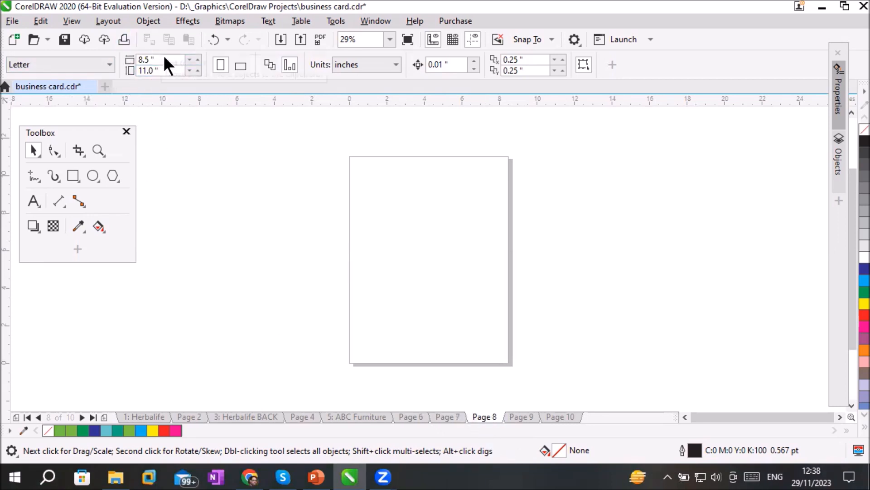
pyautogui.click(238, 417)
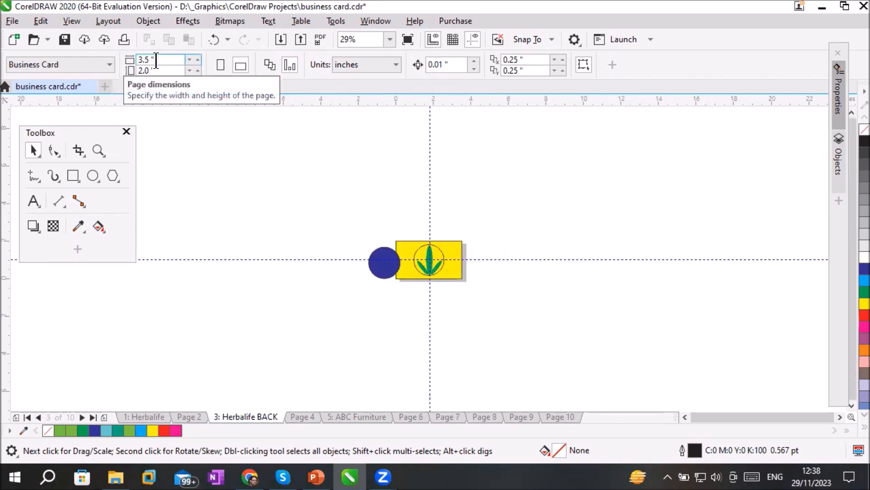
pyautogui.scroll(2, 446, 240)
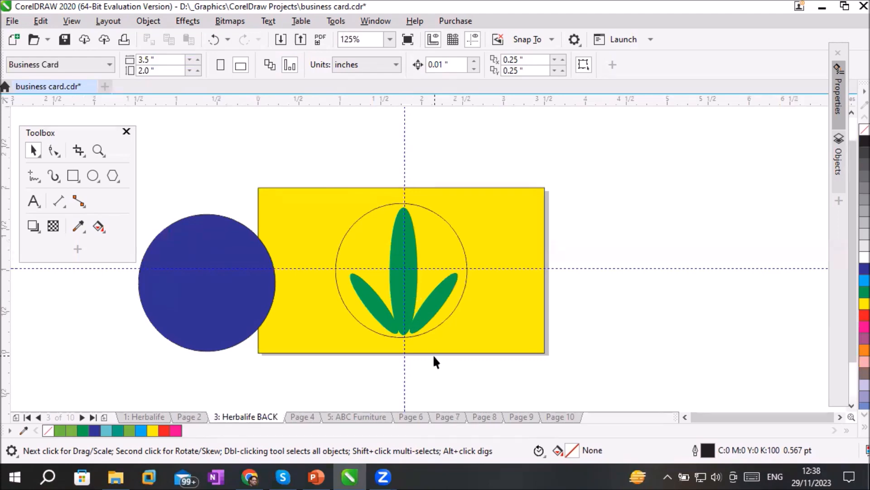
pyautogui.click(414, 416)
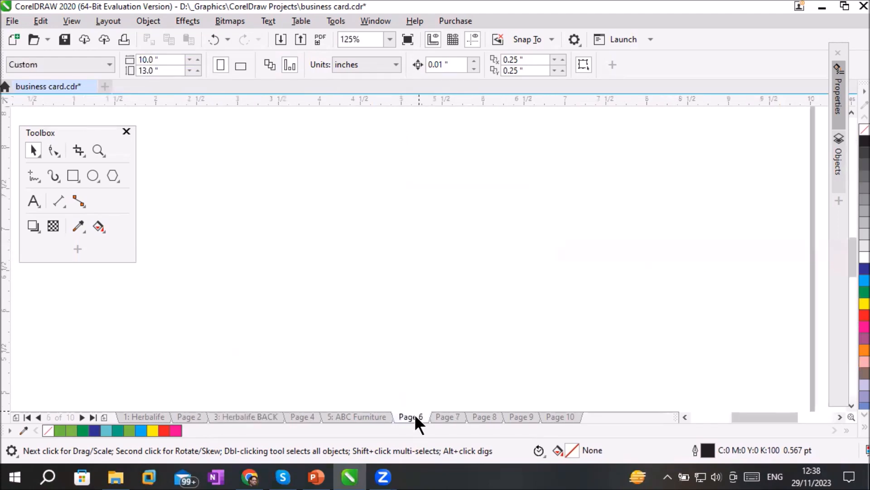
pyautogui.scroll(-2, 393, 322)
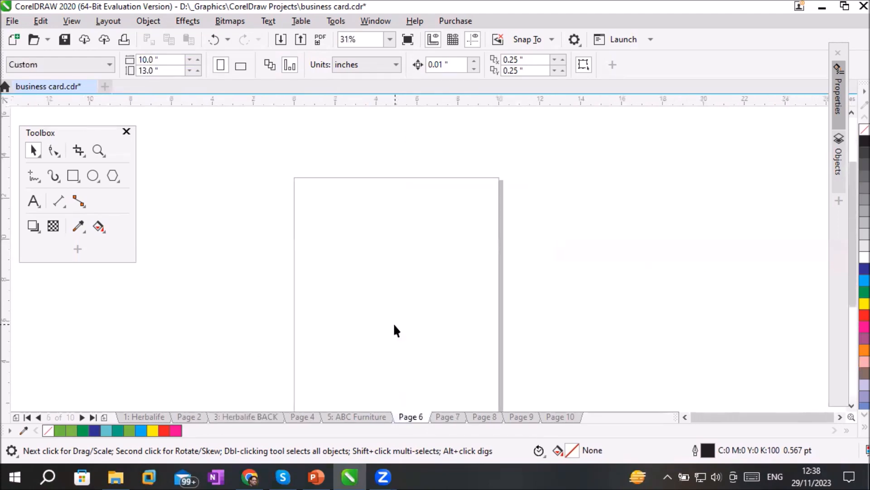
pyautogui.click(851, 406)
pyautogui.click(851, 406)
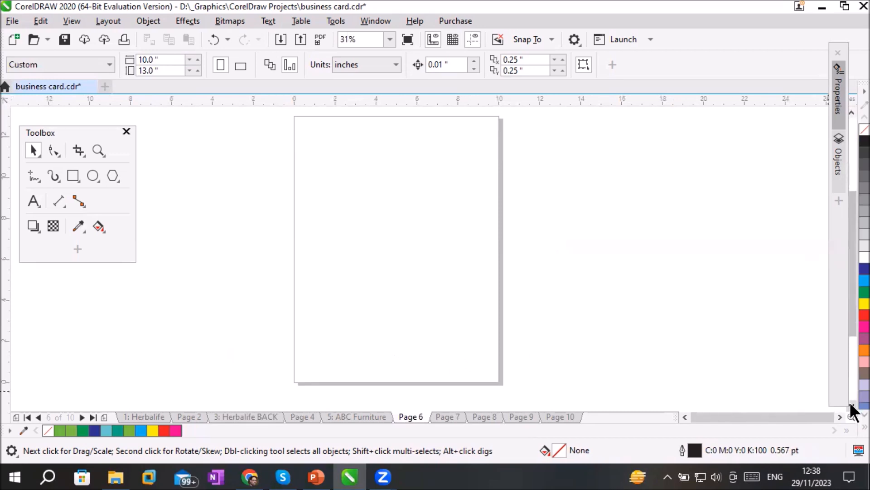
# Review Page 6's width and height values, and open the ABC Furniture page for a closer look at the card
pyautogui.click(160, 59)
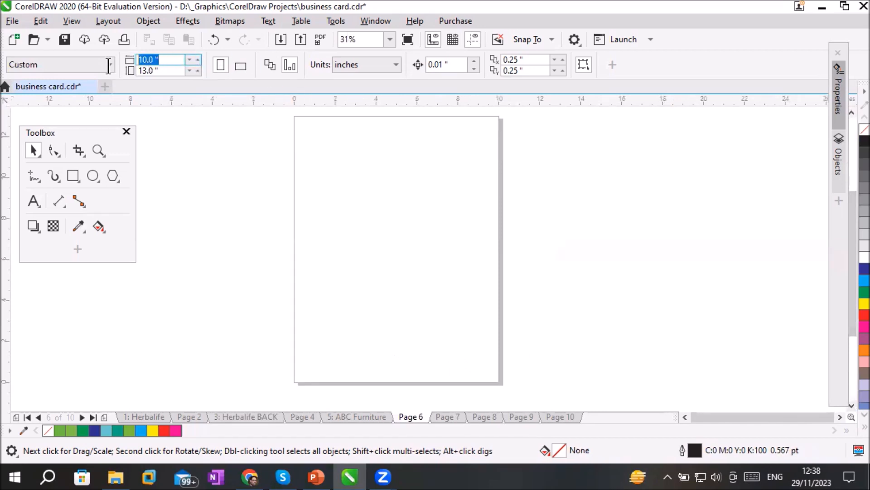
pyautogui.press('Tab')
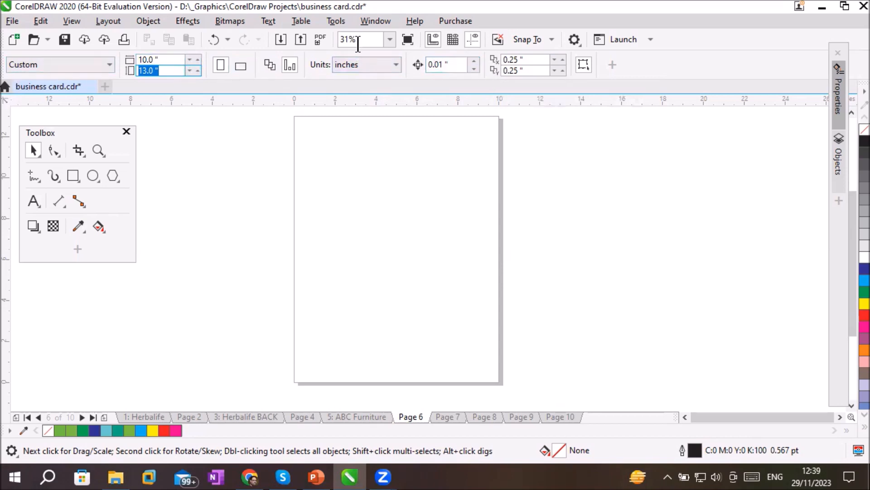
pyautogui.click(29, 148)
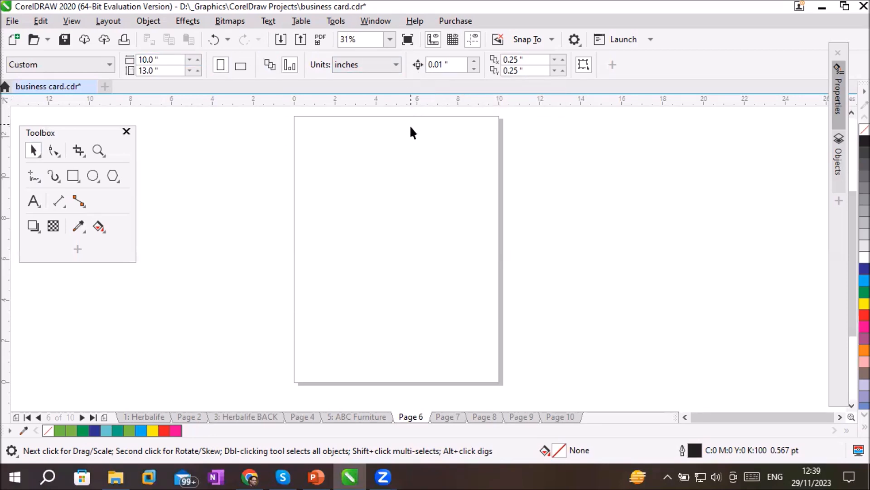
pyautogui.click(368, 415)
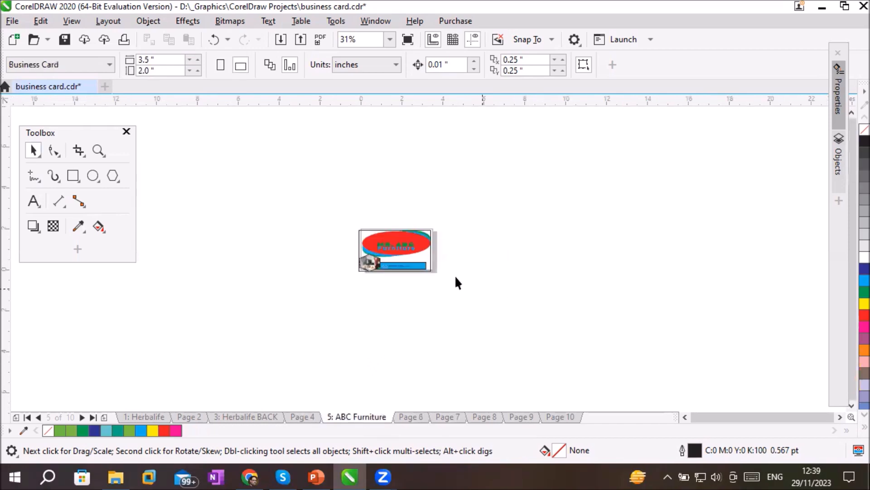
pyautogui.scroll(2, 416, 256)
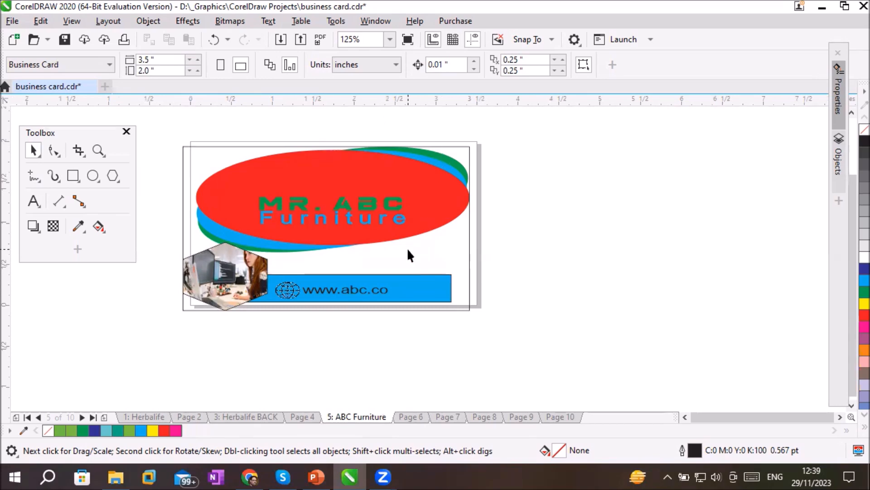
pyautogui.rightClick(368, 421)
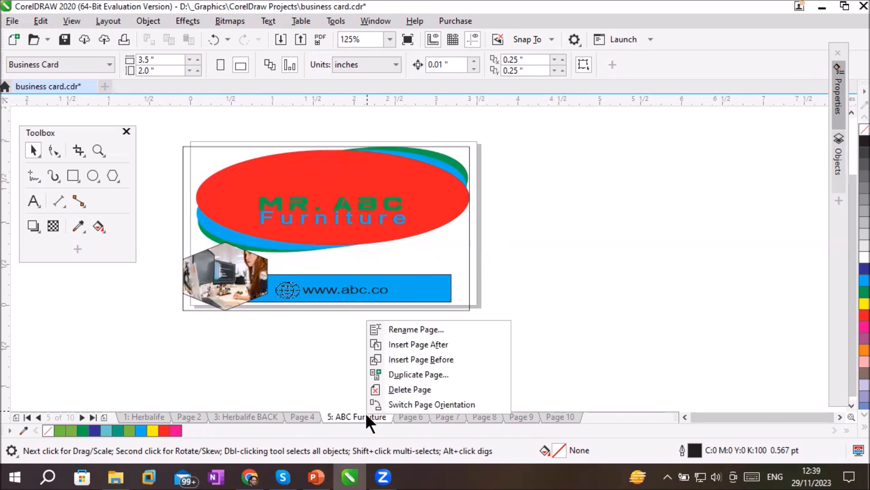
pyautogui.click(457, 377)
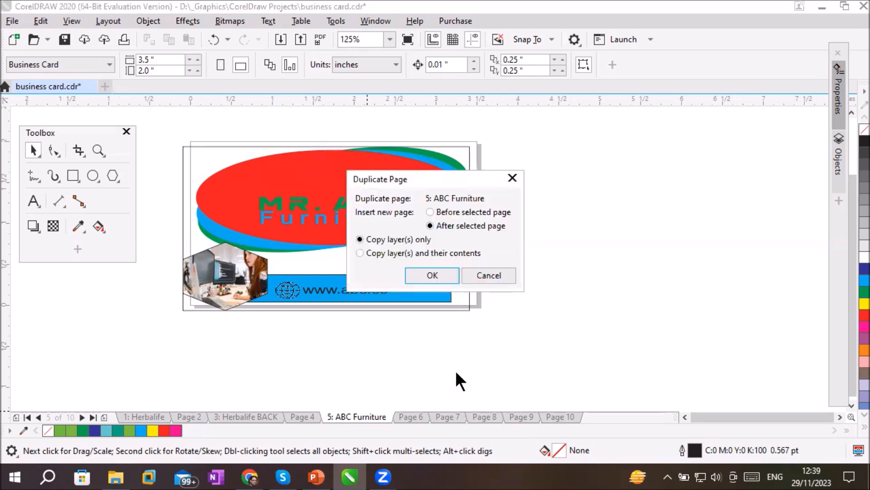
pyautogui.moveTo(409, 178); pyautogui.dragTo(392, 119)
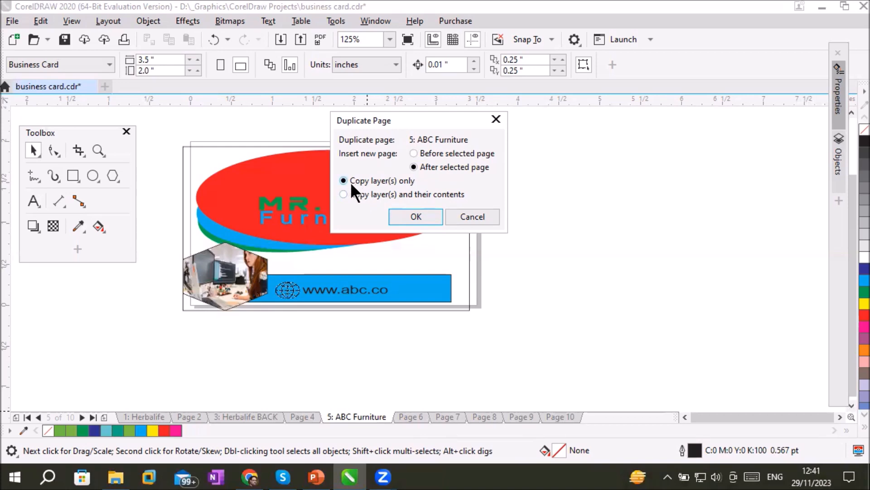
pyautogui.click(361, 194)
pyautogui.moveTo(392, 119); pyautogui.dragTo(517, 139)
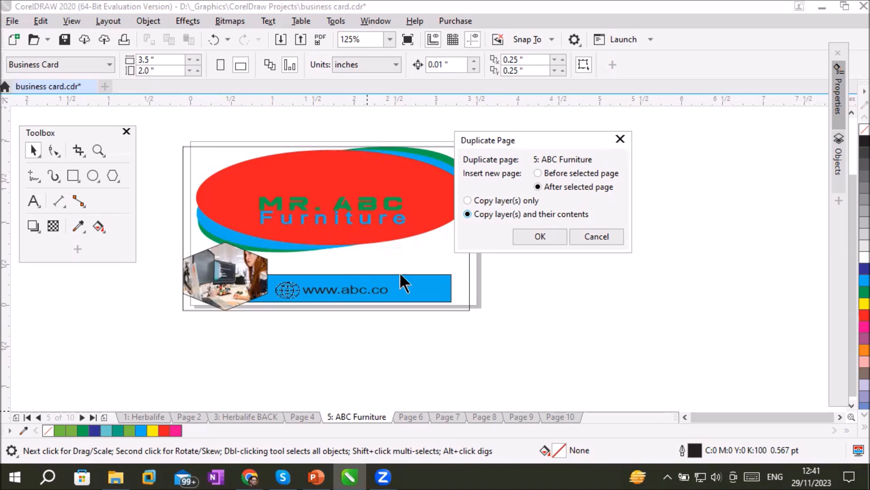
pyautogui.moveTo(506, 137); pyautogui.dragTo(540, 137)
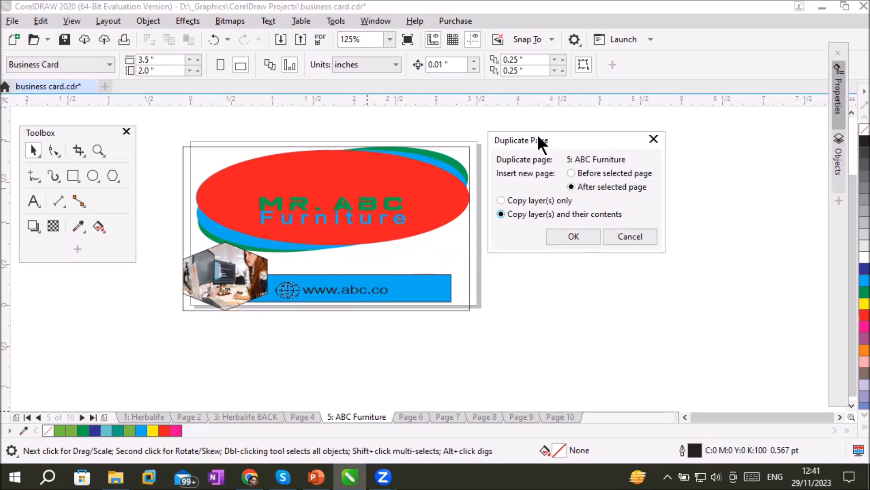
pyautogui.moveTo(534, 140); pyautogui.dragTo(364, 119)
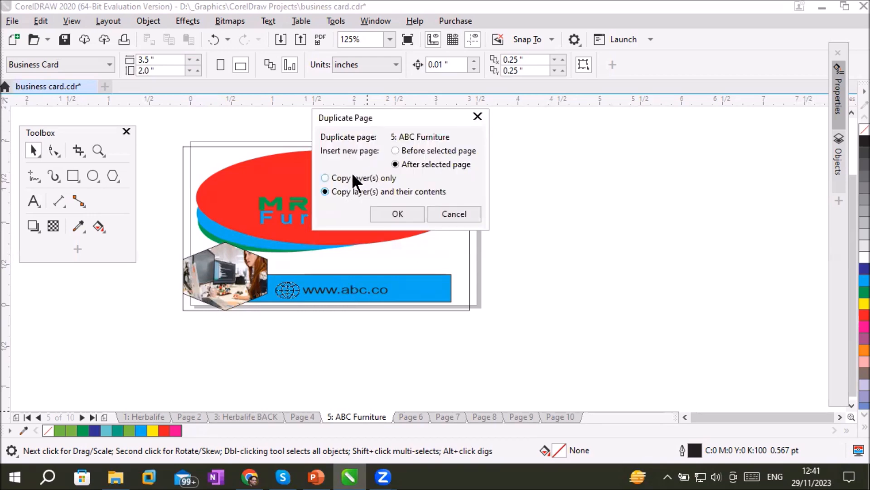
pyautogui.click(455, 213)
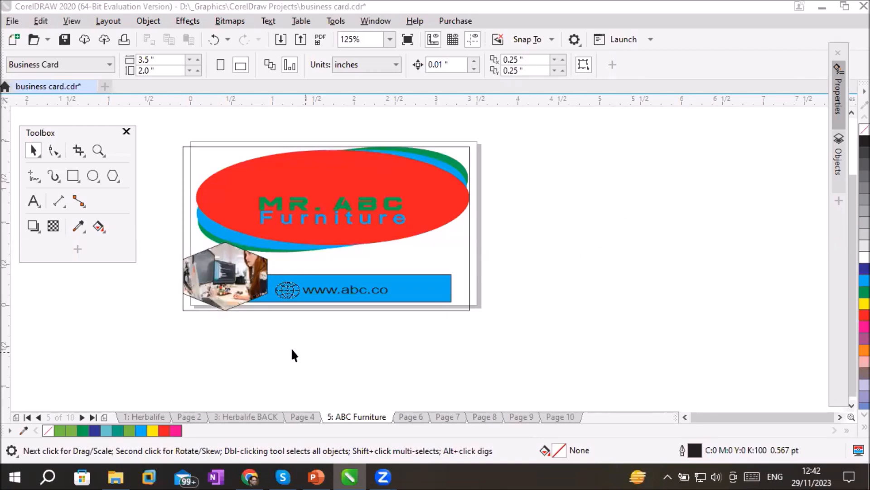
# Select the PowerClip frame of the ABC Furniture card and inspect how its right edge meets the page border
pyautogui.click(336, 414)
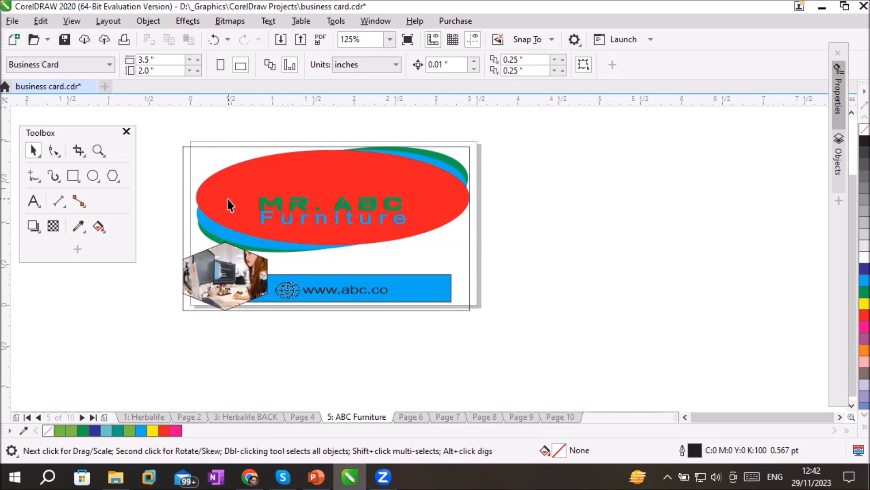
pyautogui.click(183, 161)
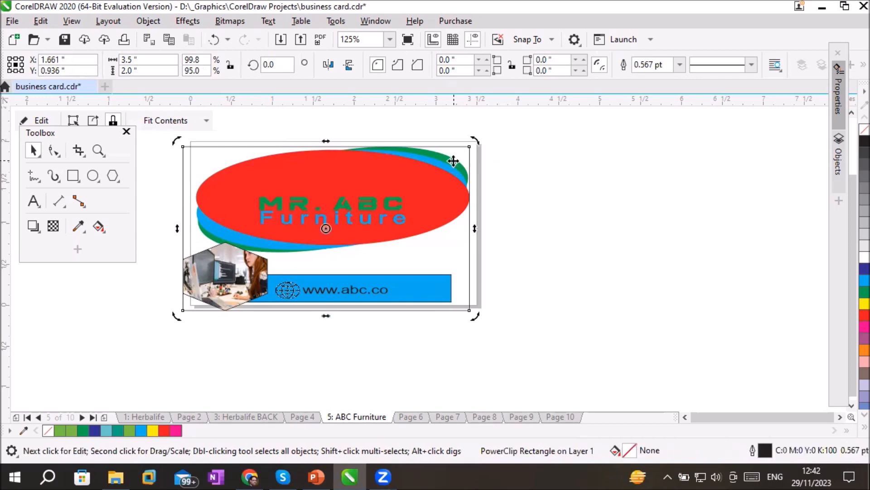
pyautogui.scroll(2, 561, 189)
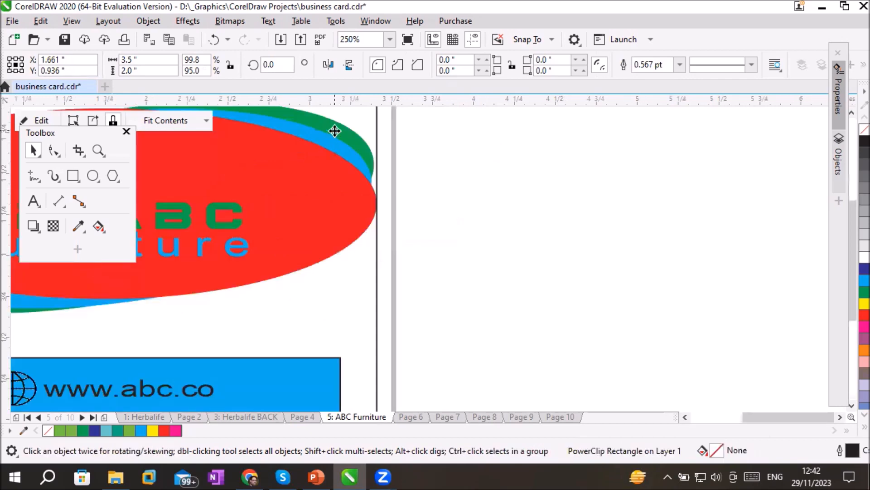
pyautogui.click(449, 175)
pyautogui.click(345, 153)
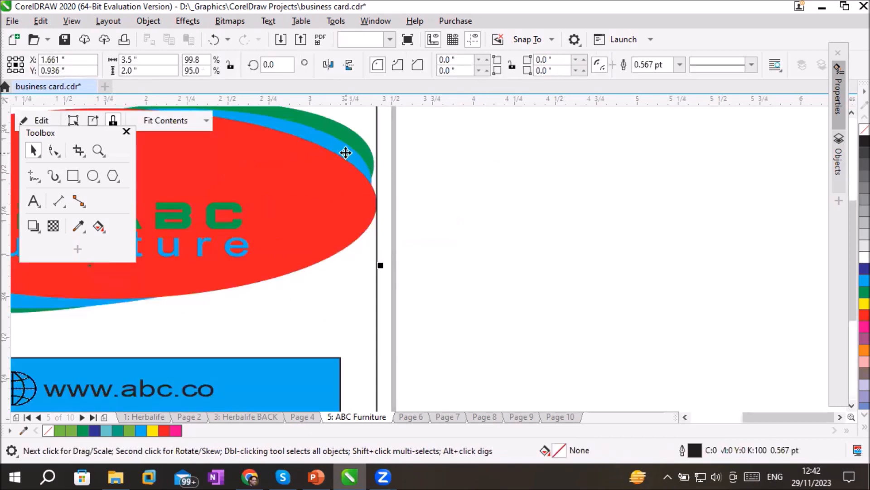
pyautogui.scroll(-4, 467, 245)
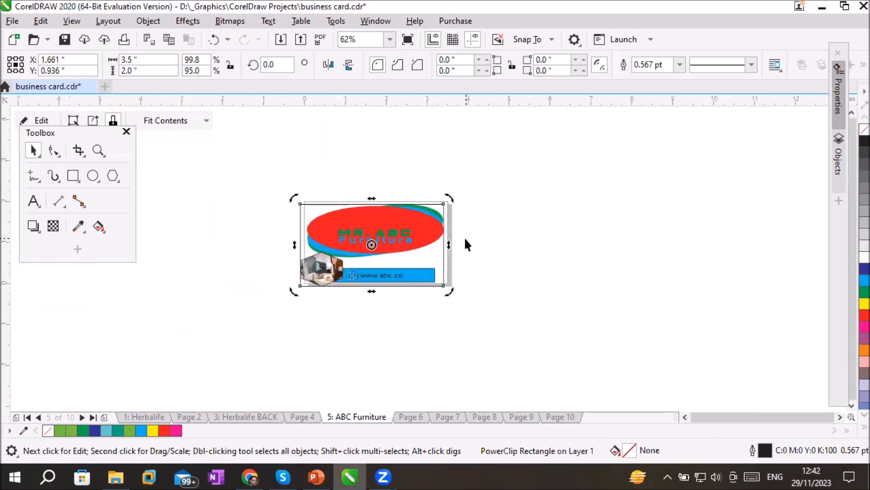
# Examine the ABC Furniture card's web address bar and hexagonal photo up close, and clear the selection with the whole card in view
pyautogui.scroll(4, 403, 287)
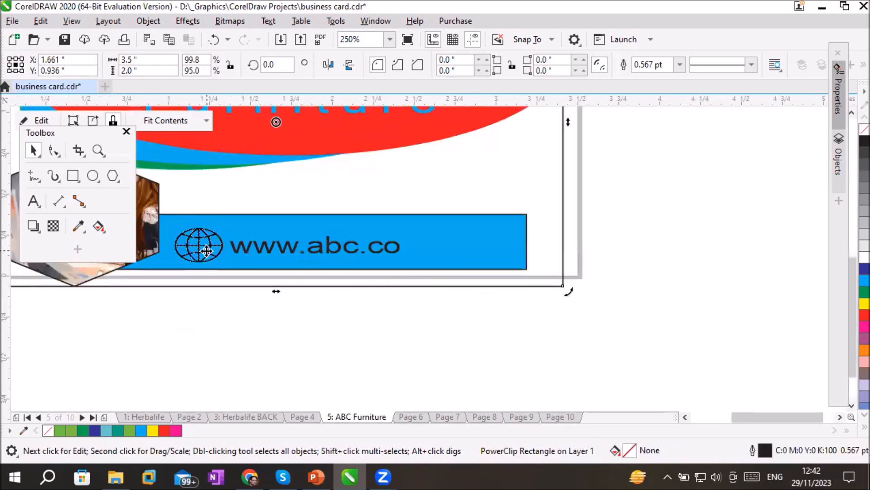
pyautogui.click(206, 251)
pyautogui.click(542, 334)
pyautogui.click(391, 249)
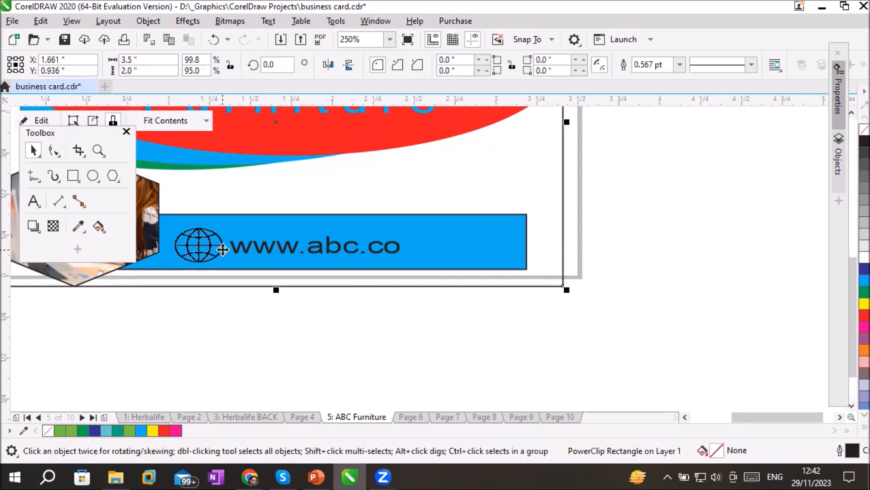
pyautogui.scroll(-2, 222, 250)
pyautogui.click(155, 229)
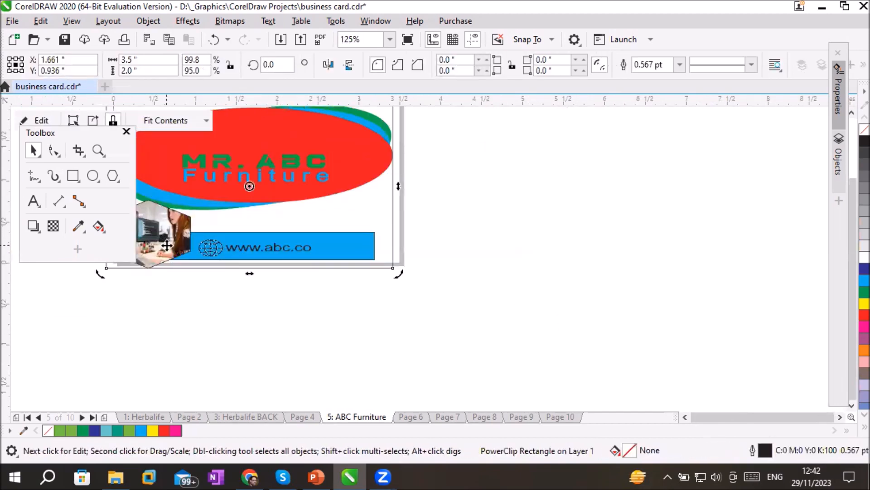
pyautogui.click(685, 416)
pyautogui.scroll(2, 429, 233)
pyautogui.scroll(1, 429, 233)
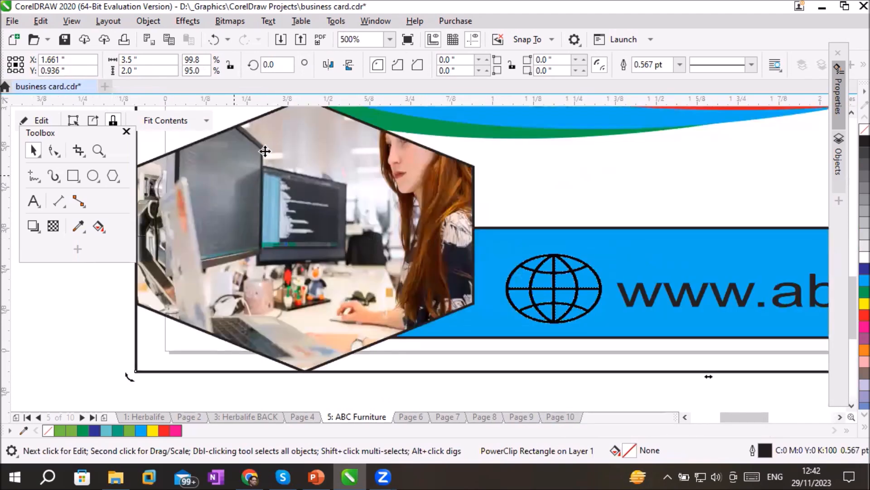
pyautogui.scroll(-3, 396, 234)
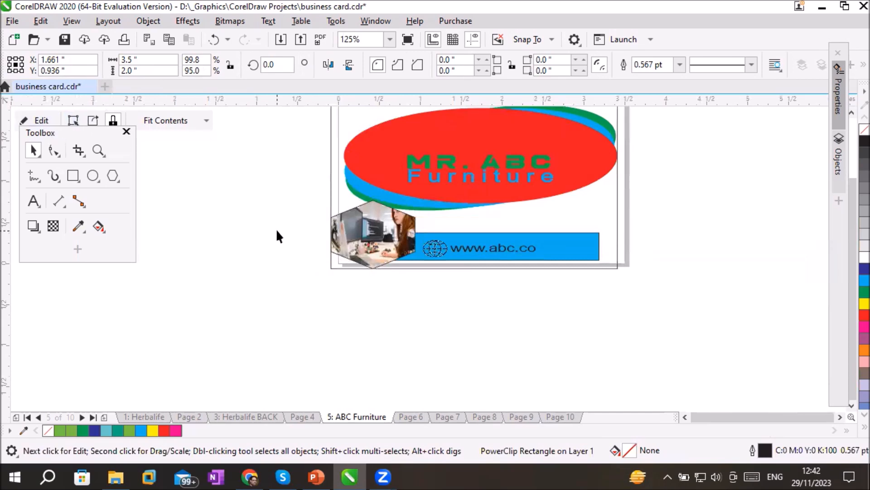
pyautogui.click(277, 231)
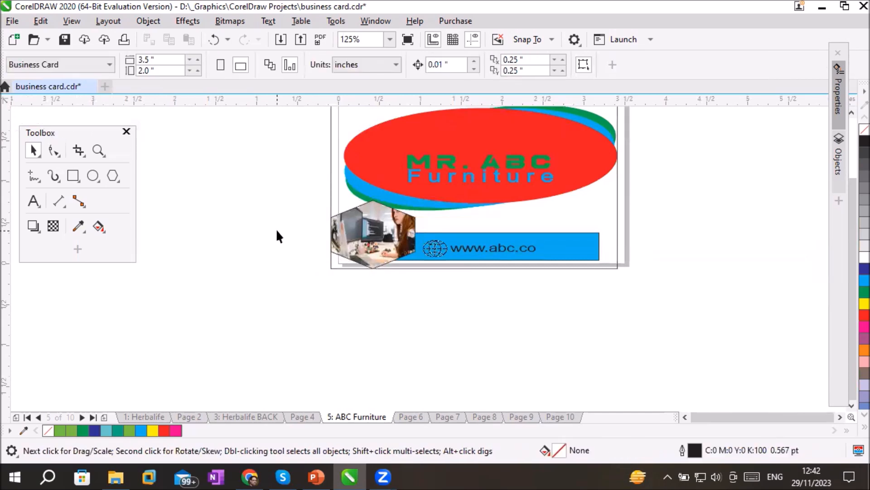
pyautogui.click(852, 112)
pyautogui.click(852, 113)
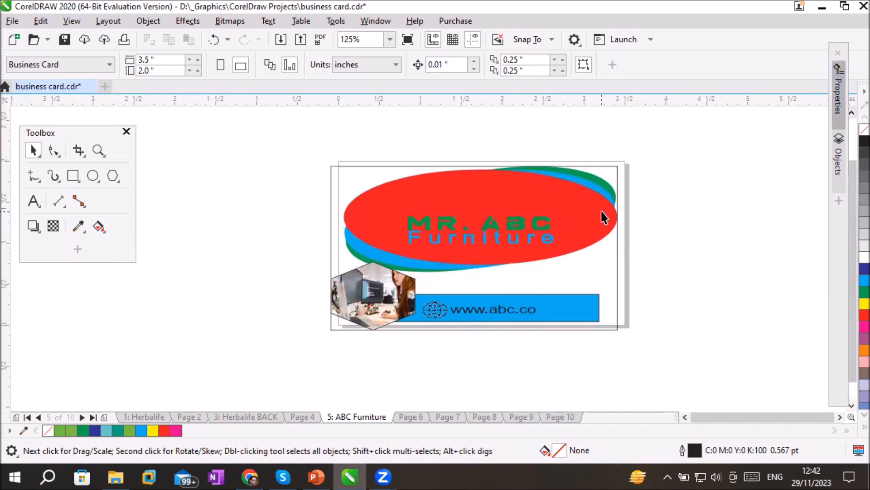
# Move the ABC Furniture card's PowerClip frame onto the page borders, centred at about X 1.744 and Y 0.999 inches
pyautogui.scroll(3, 602, 216)
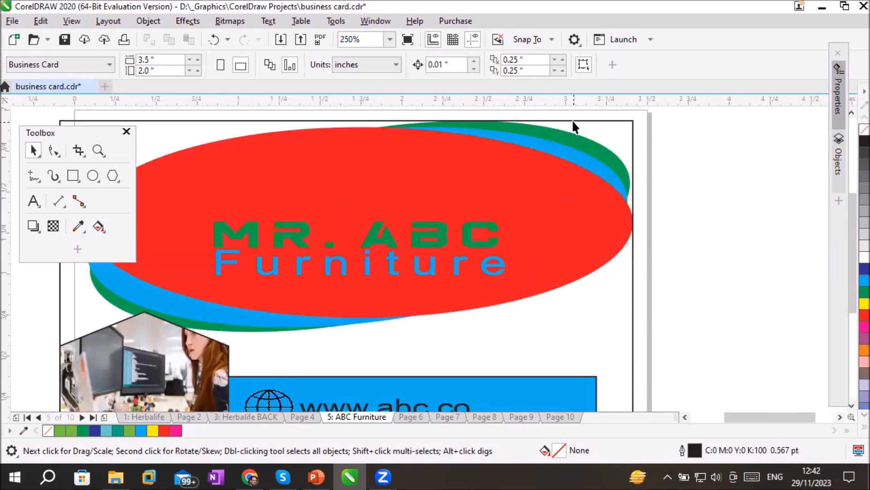
pyautogui.click(570, 136)
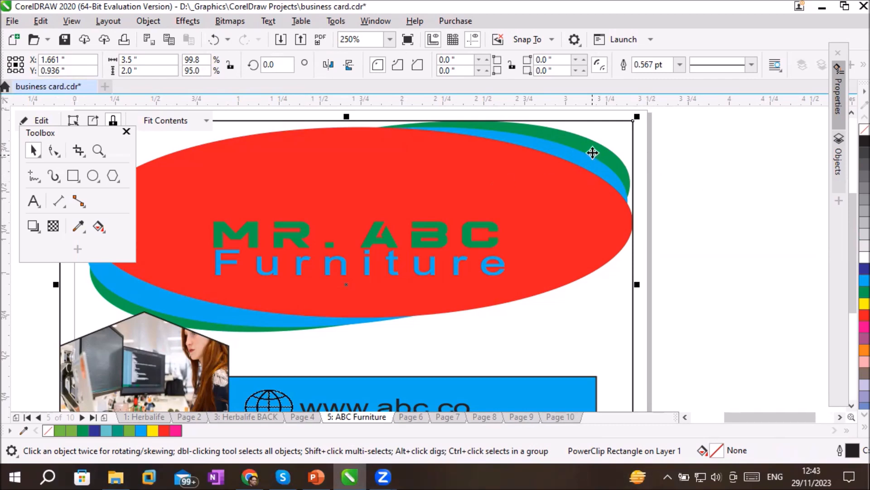
pyautogui.click(712, 162)
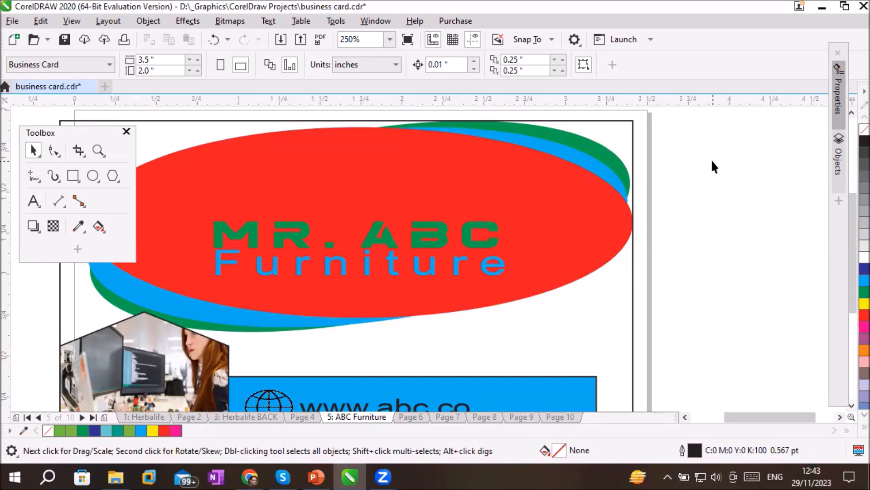
pyautogui.click(526, 159)
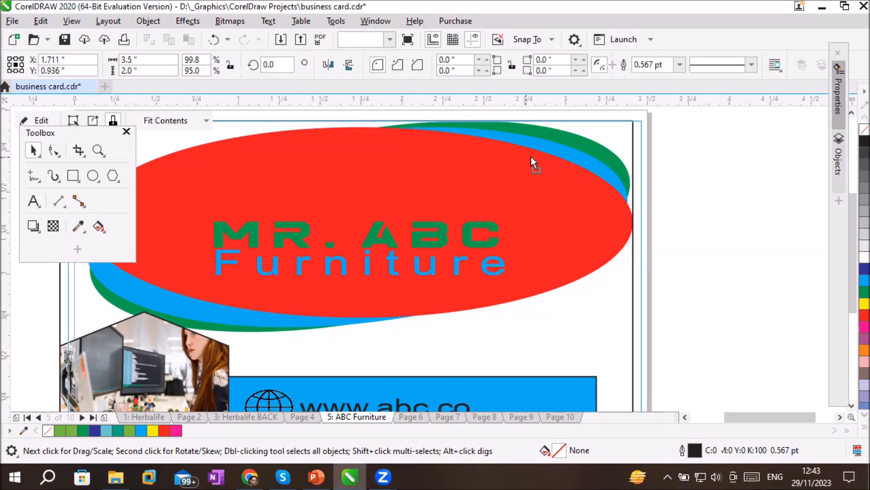
pyautogui.moveTo(536, 147); pyautogui.dragTo(531, 147)
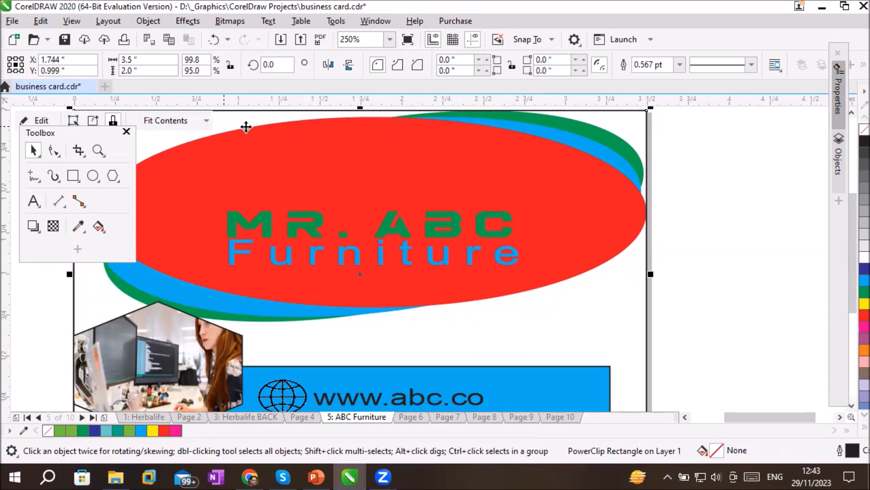
pyautogui.click(670, 168)
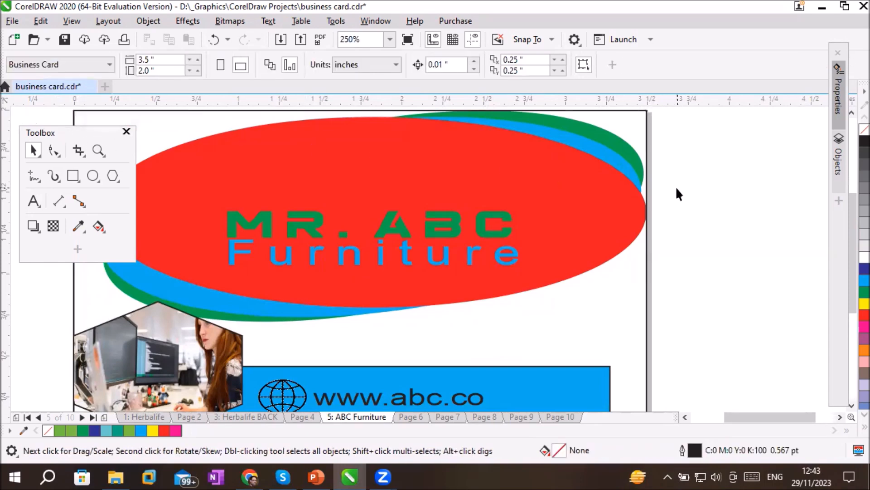
pyautogui.scroll(-2, 676, 186)
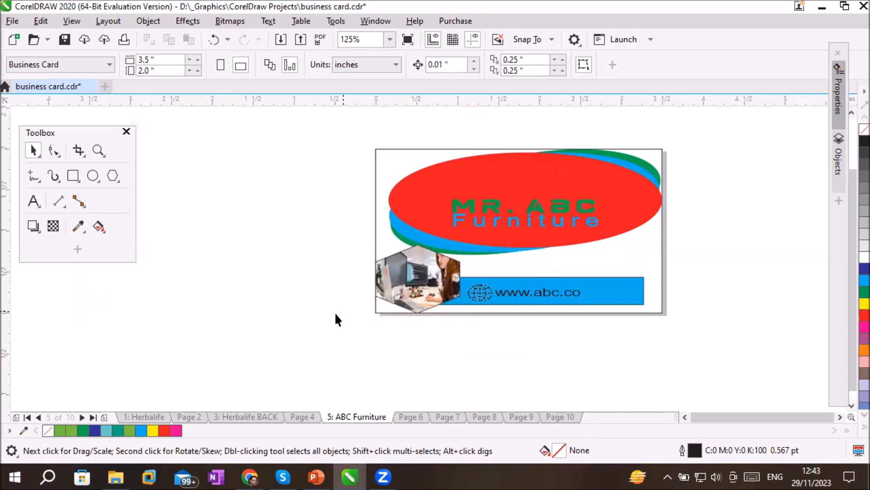
# Open the Herbalife page and inspect its green band, the name text and the word Plus as separate objects
pyautogui.click(137, 415)
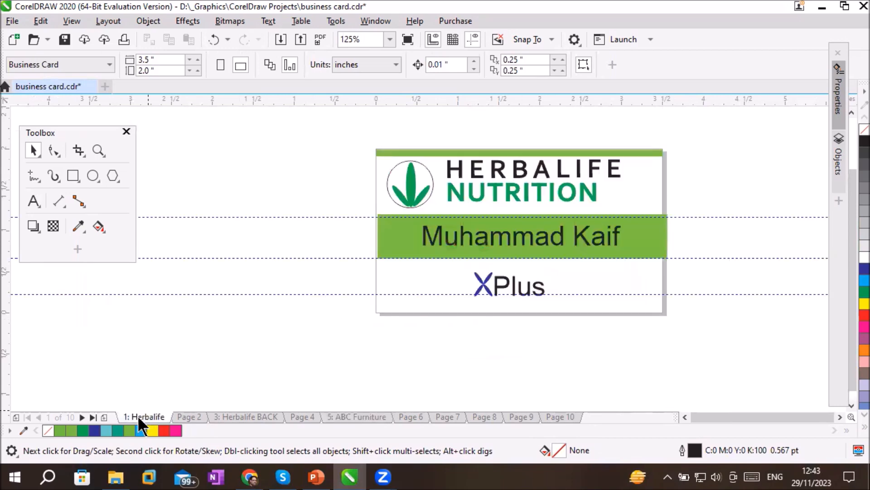
pyautogui.scroll(2, 654, 140)
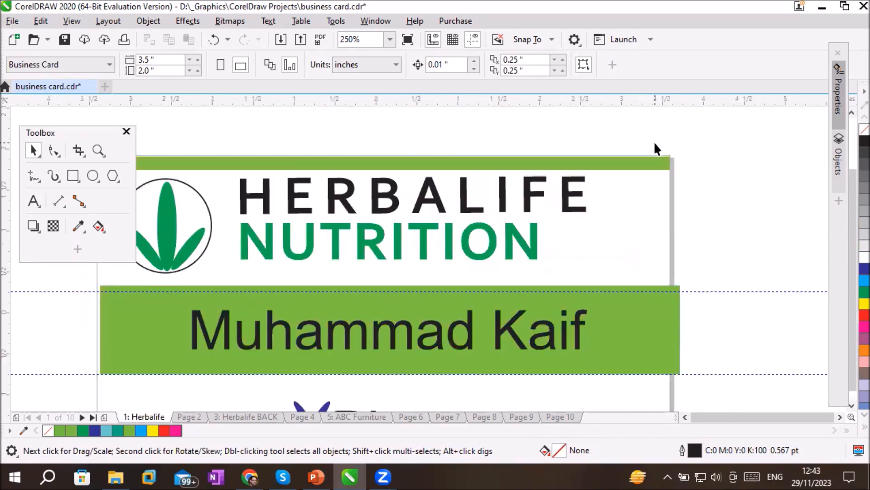
pyautogui.scroll(-2, 654, 141)
pyautogui.click(646, 232)
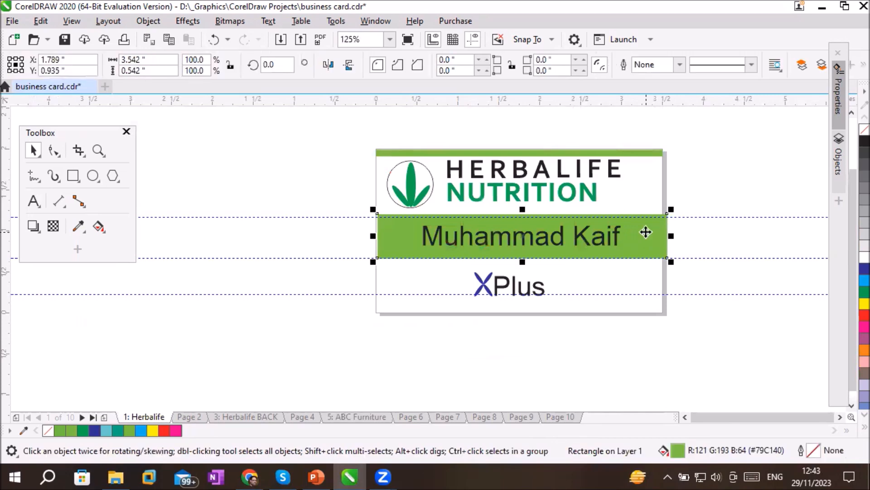
pyautogui.click(604, 241)
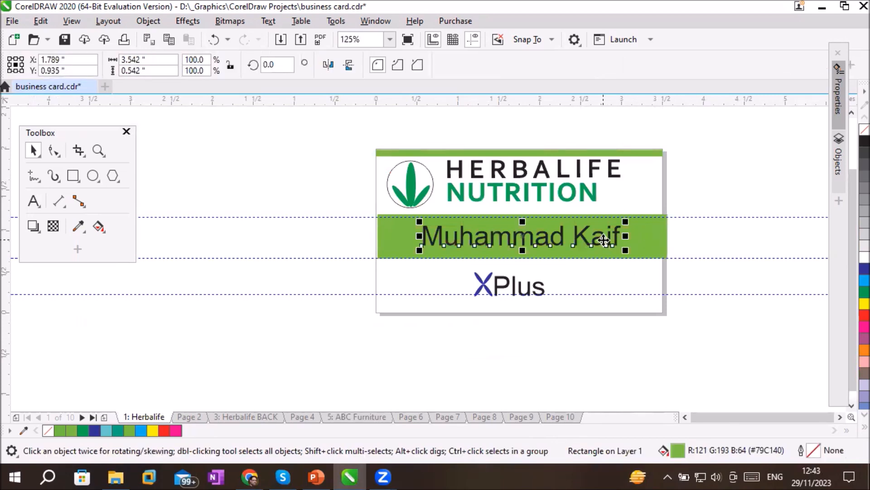
pyautogui.click(506, 286)
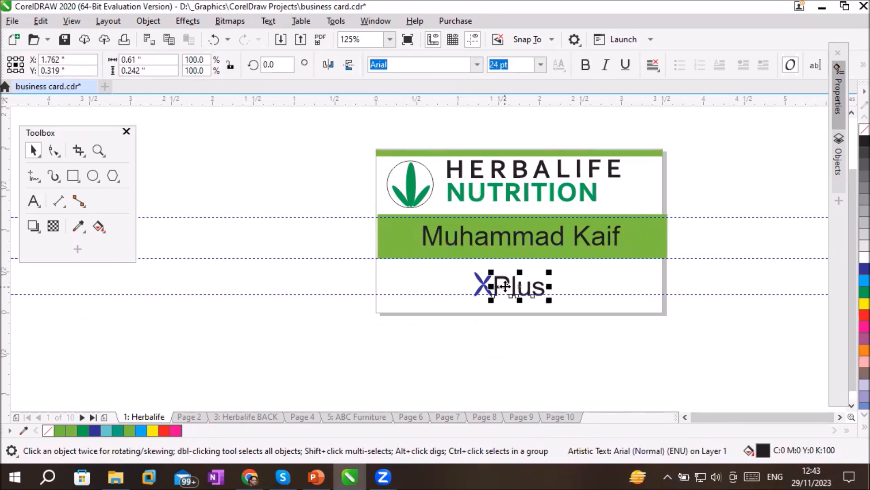
pyautogui.click(481, 293)
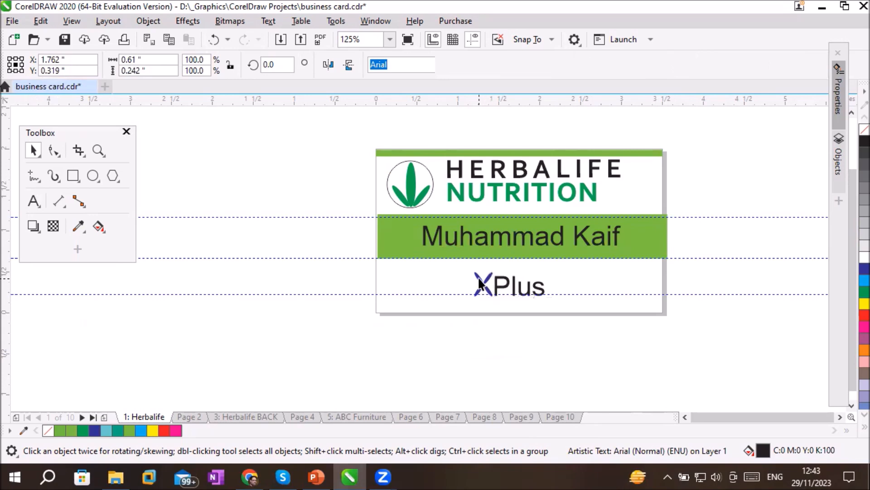
# Select each of the four blue ellipses forming the X of the XPlus logo in turn, and return to the card's upper part
pyautogui.click(482, 294)
pyautogui.scroll(5, 485, 294)
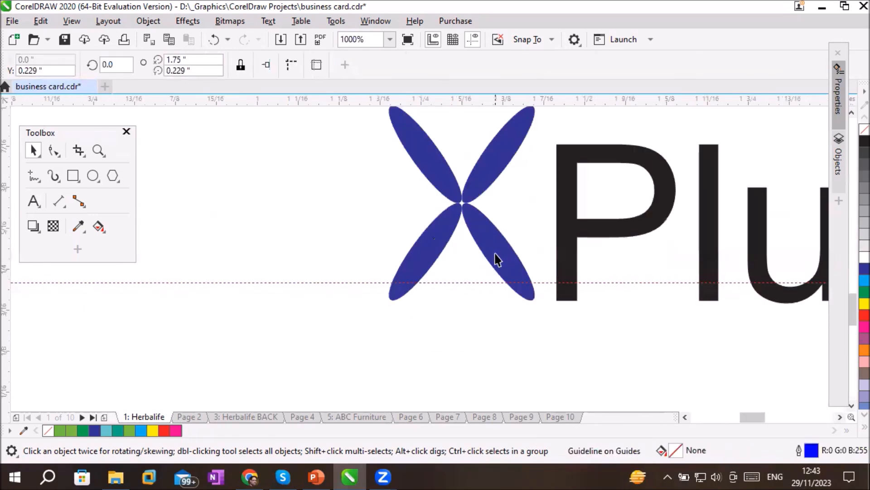
pyautogui.click(496, 251)
pyautogui.click(439, 248)
pyautogui.click(444, 168)
pyautogui.click(498, 155)
pyautogui.scroll(-4, 538, 156)
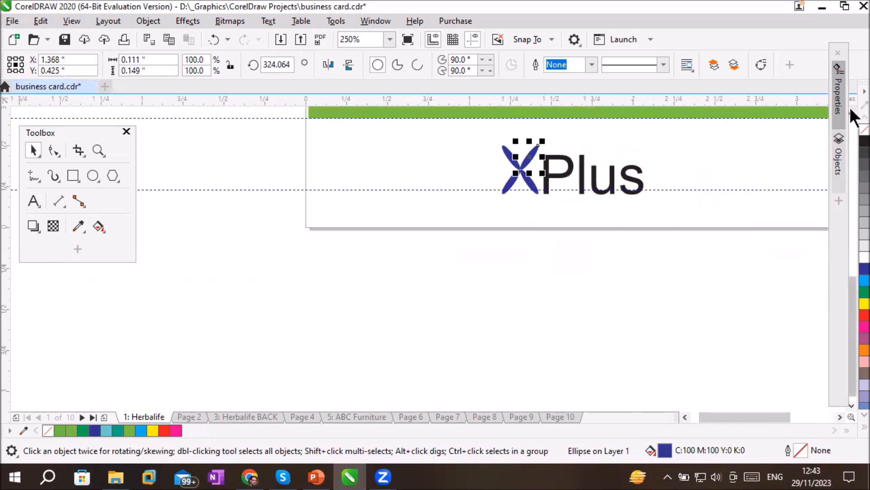
pyautogui.scroll(3, 850, 107)
pyautogui.scroll(1, 851, 116)
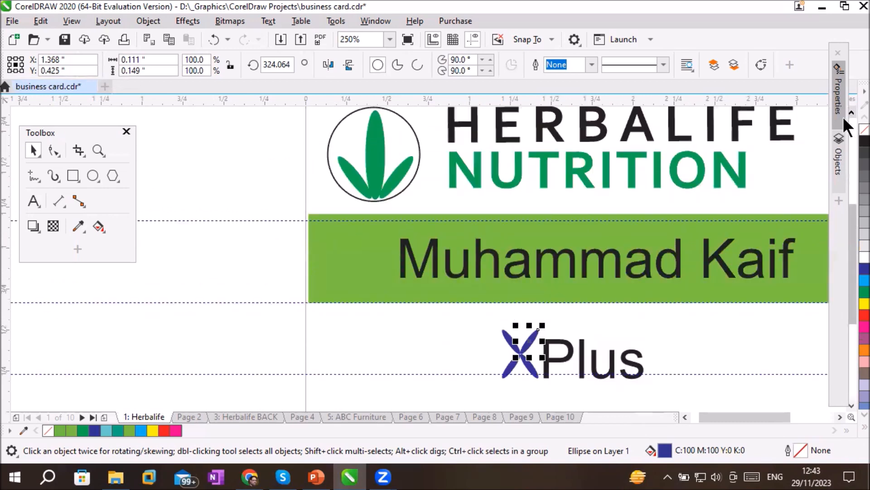
# Display the Objects list and collapse every page entry from Herbalife to Page 10
pyautogui.click(836, 156)
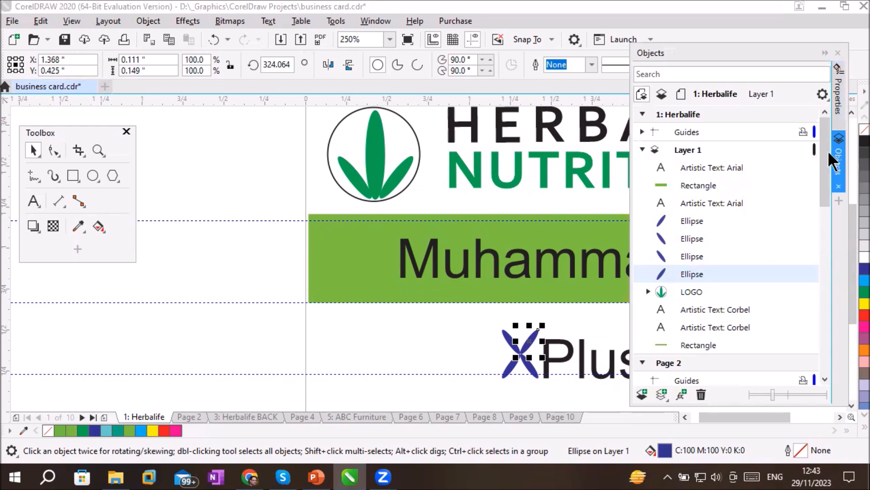
pyautogui.click(689, 114)
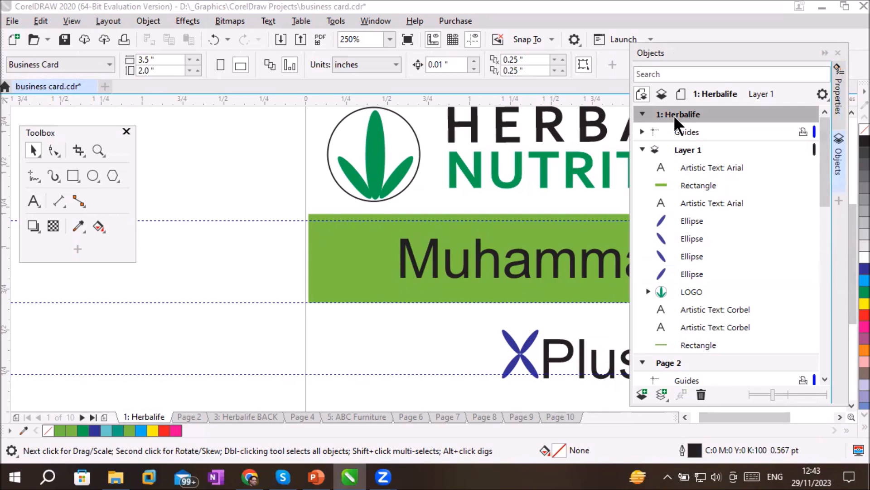
pyautogui.click(643, 114)
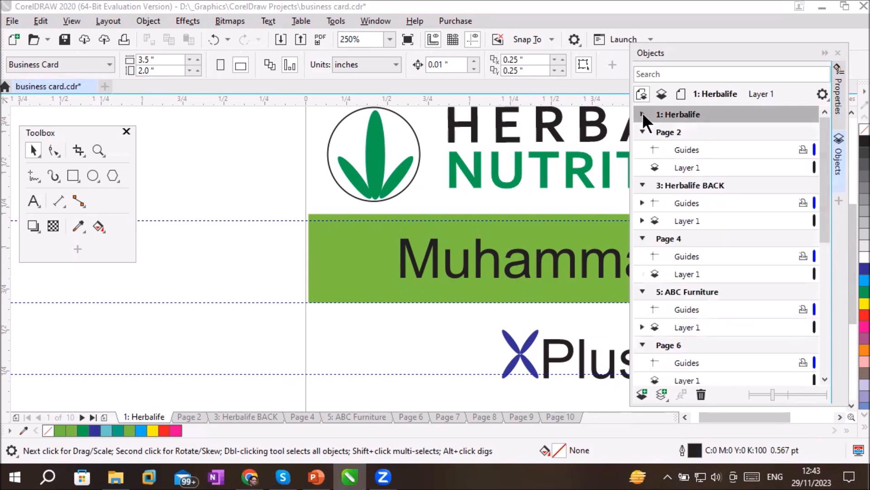
pyautogui.click(642, 132)
pyautogui.click(642, 150)
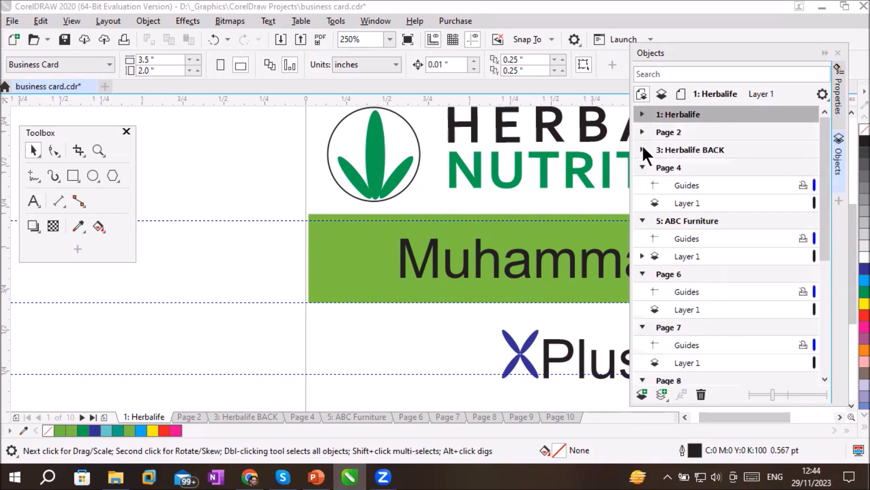
pyautogui.click(642, 167)
pyautogui.click(643, 185)
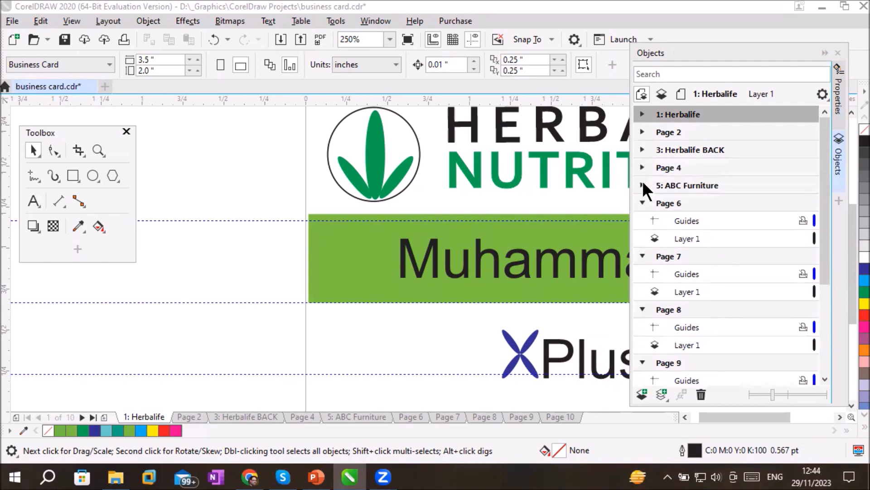
pyautogui.click(642, 203)
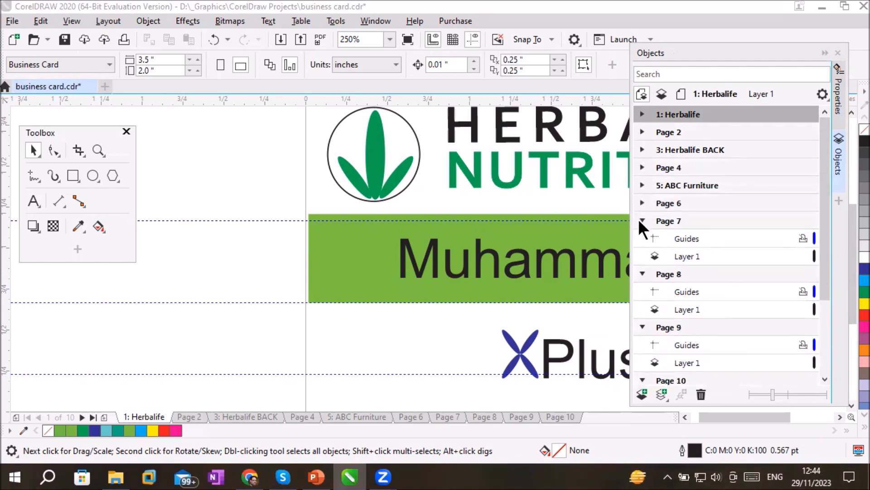
pyautogui.click(643, 221)
pyautogui.click(643, 238)
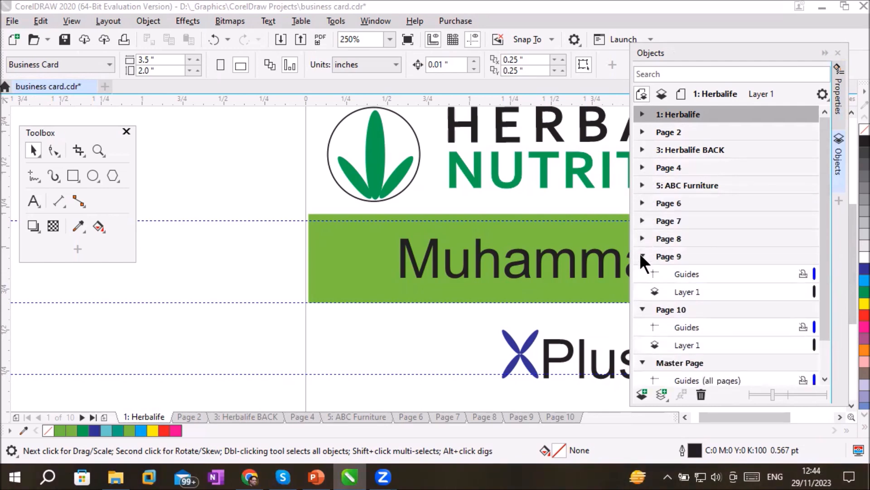
pyautogui.click(642, 256)
pyautogui.click(642, 272)
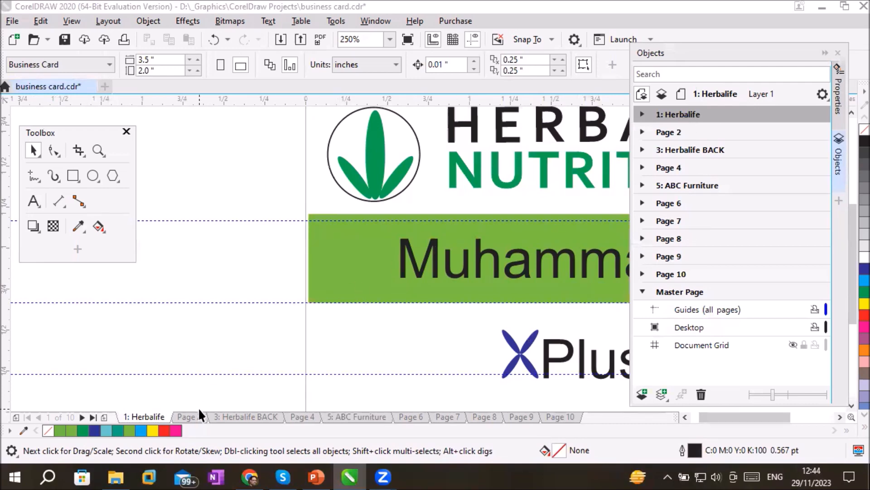
# Browse Page 2, Herbalife BACK, Page 4 and ABC Furniture through the Objects list, and collapse the list, staying on ABC Furniture
pyautogui.click(666, 129)
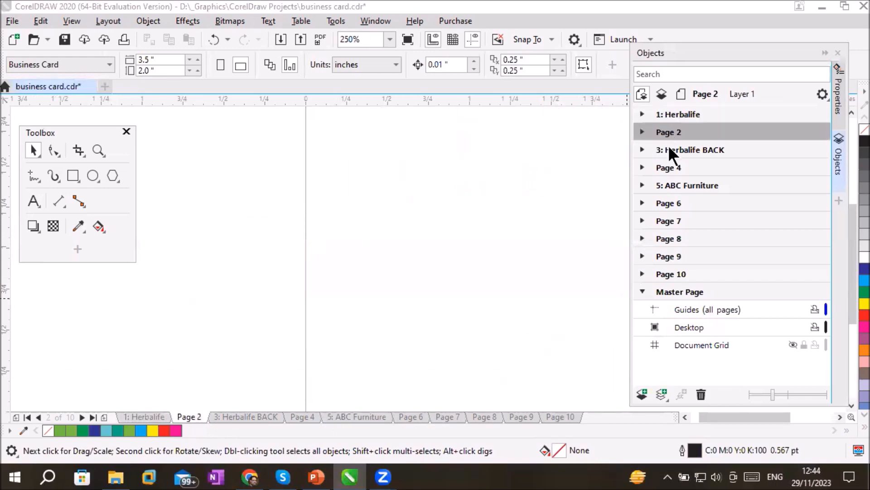
pyautogui.click(669, 148)
pyautogui.click(671, 166)
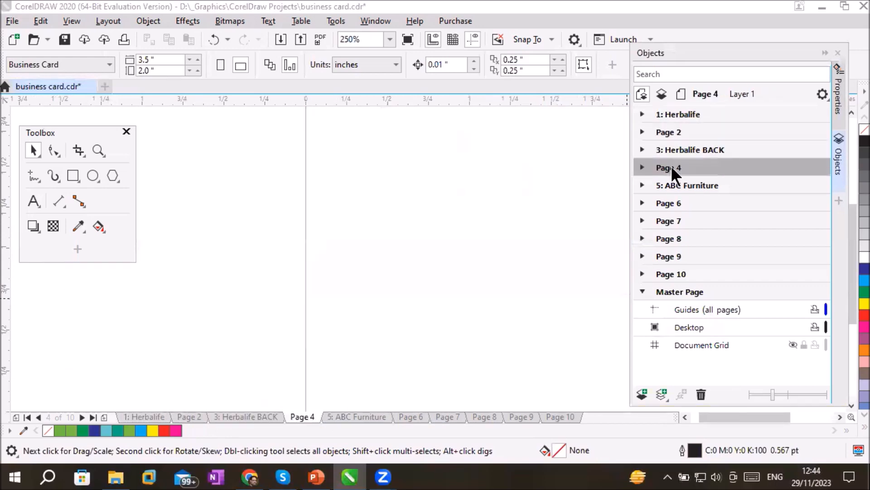
pyautogui.click(676, 184)
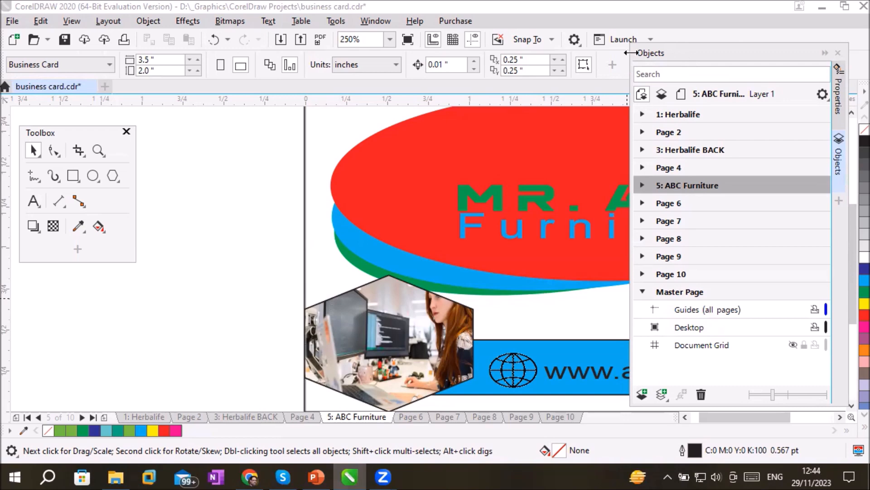
pyautogui.click(825, 52)
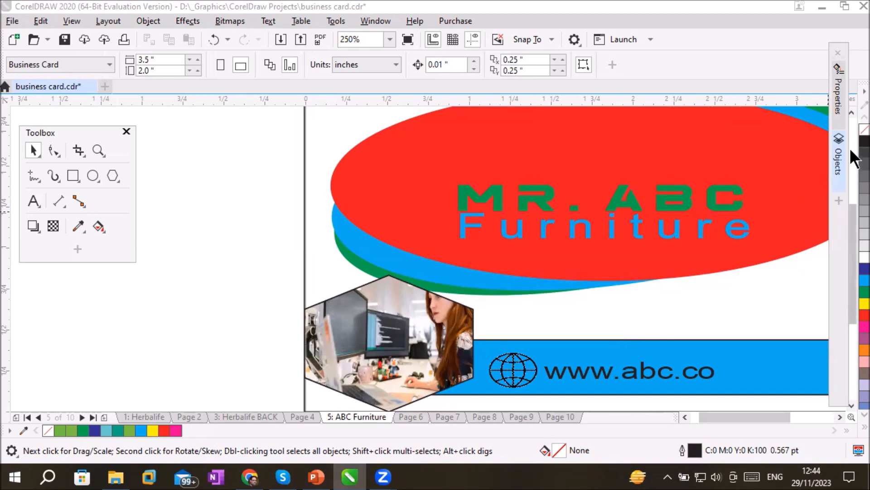
# Go to the Herbalife page through the Objects list and expand the page and its Guides layer
pyautogui.click(839, 172)
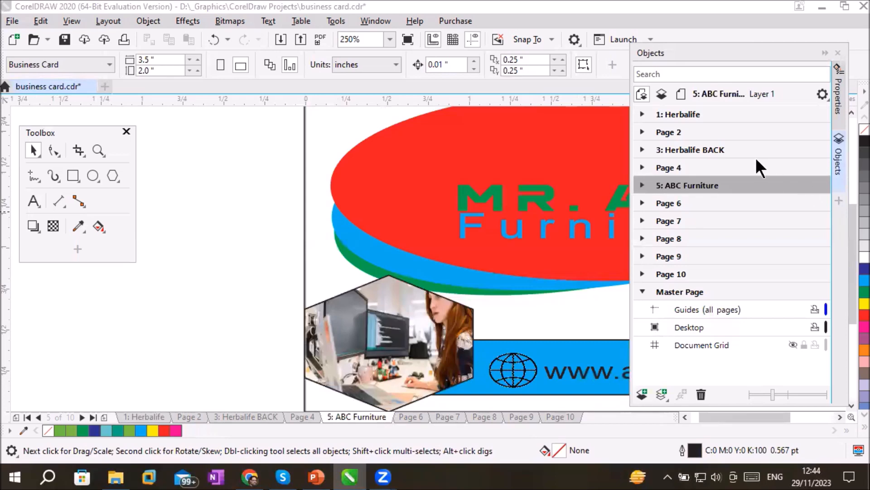
pyautogui.click(681, 113)
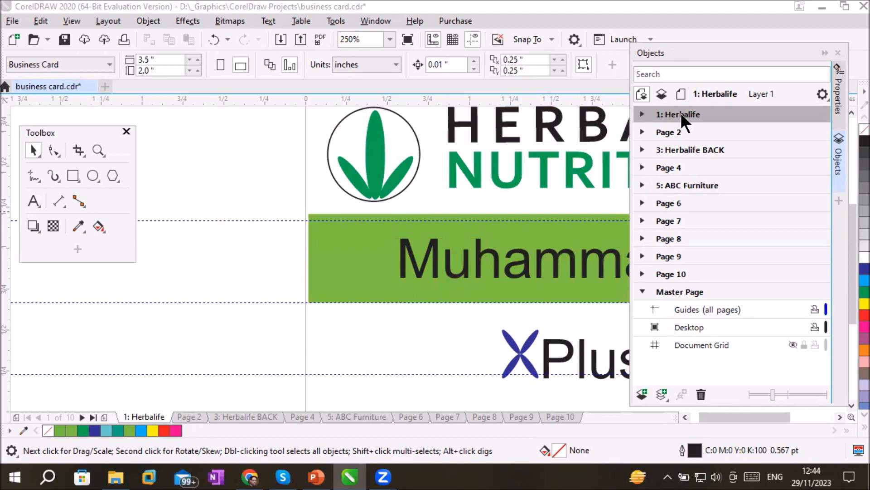
pyautogui.click(641, 113)
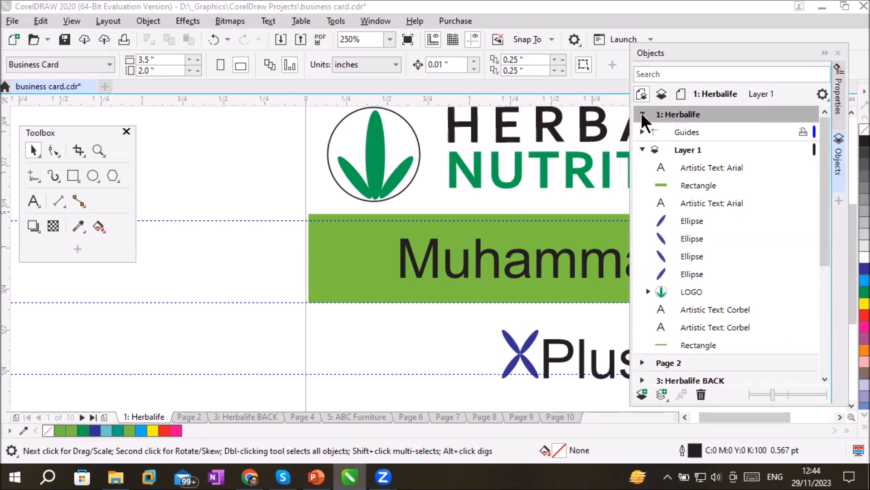
pyautogui.click(687, 136)
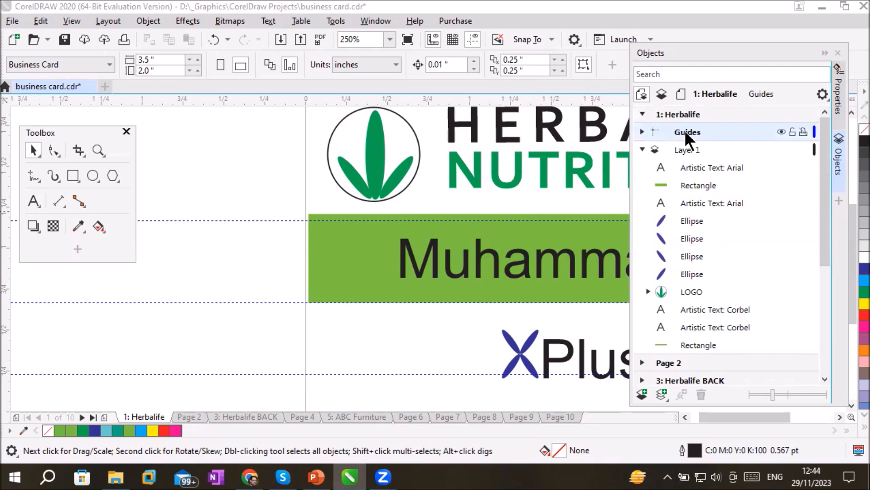
pyautogui.click(643, 130)
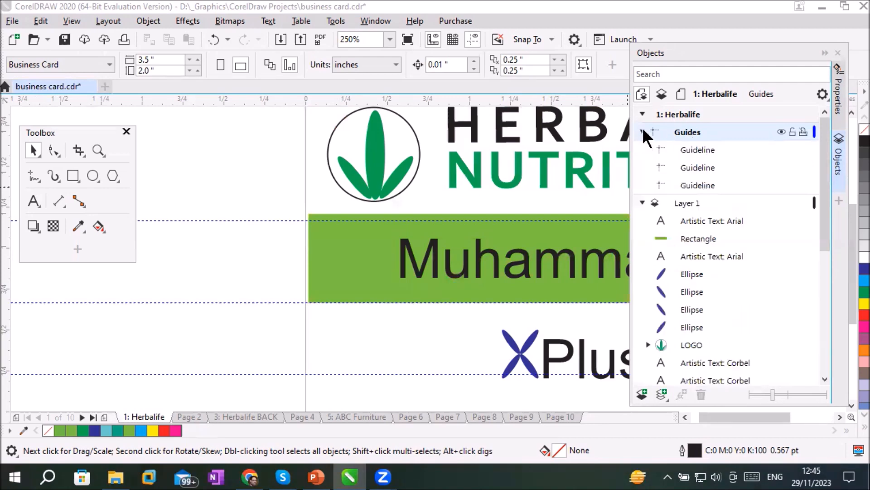
# Select each of the three guidelines on the Herbalife page in turn to identify its position on the card
pyautogui.click(694, 149)
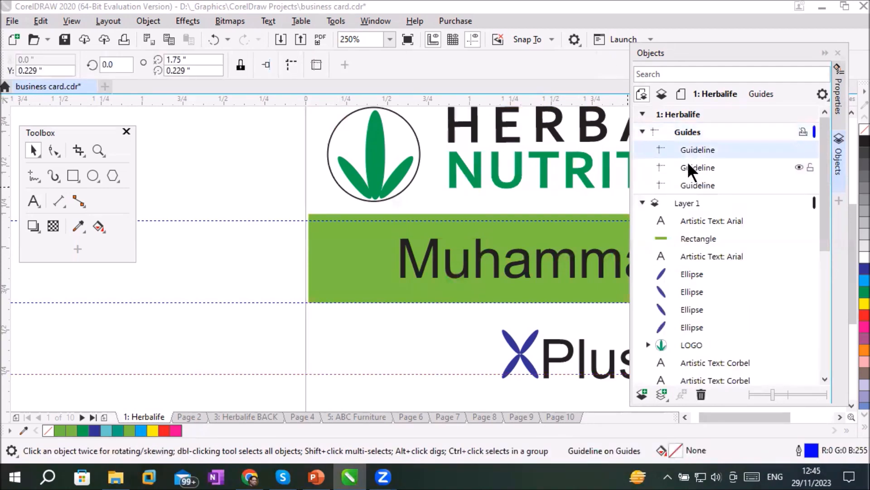
pyautogui.click(689, 164)
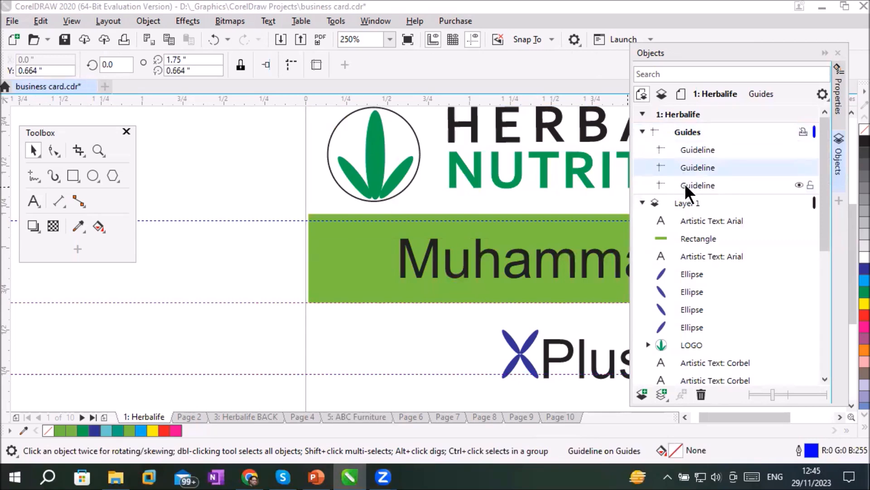
pyautogui.click(685, 183)
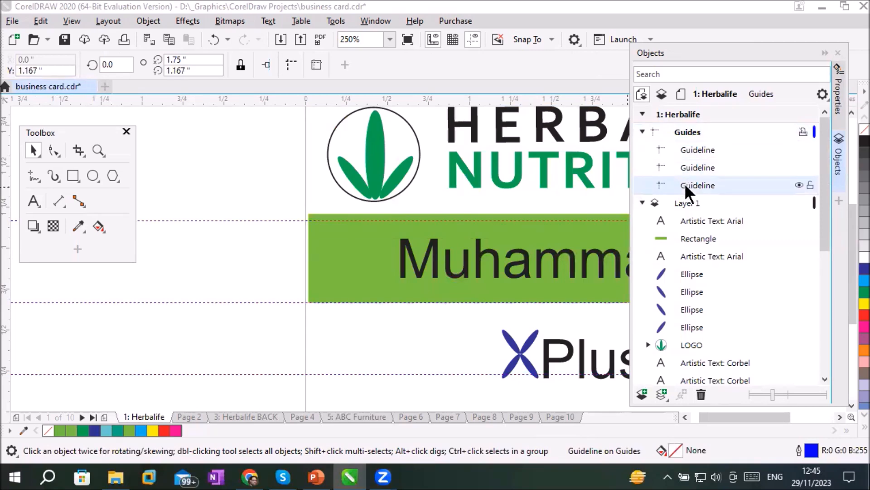
pyautogui.click(690, 148)
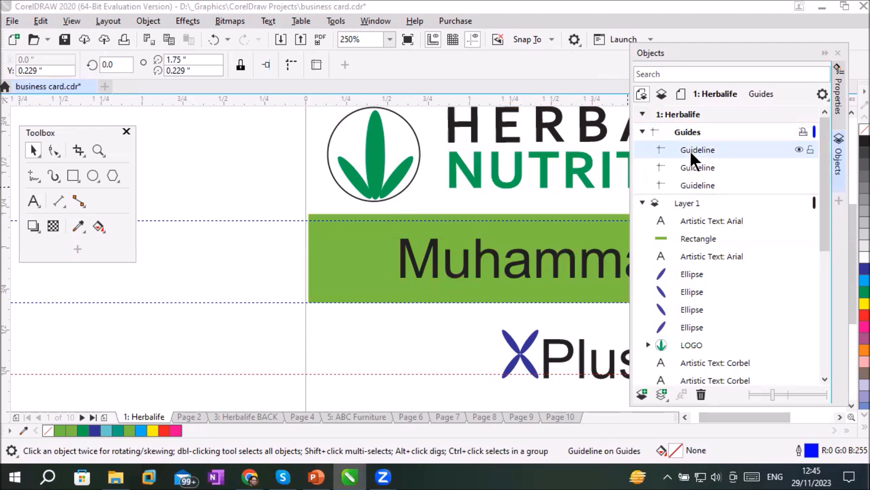
pyautogui.click(692, 164)
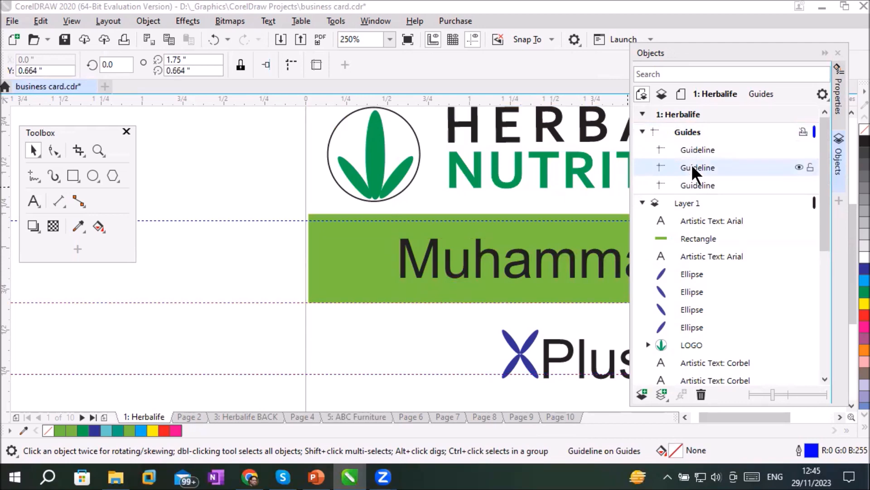
pyautogui.click(692, 182)
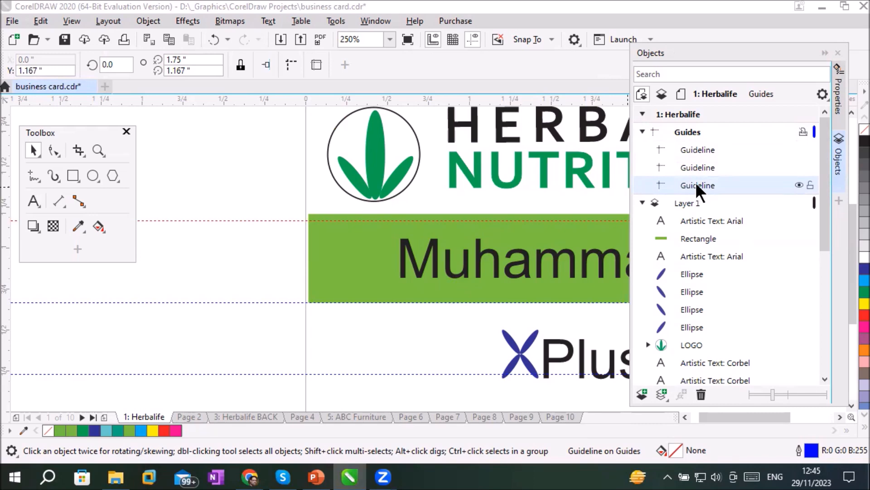
pyautogui.click(695, 167)
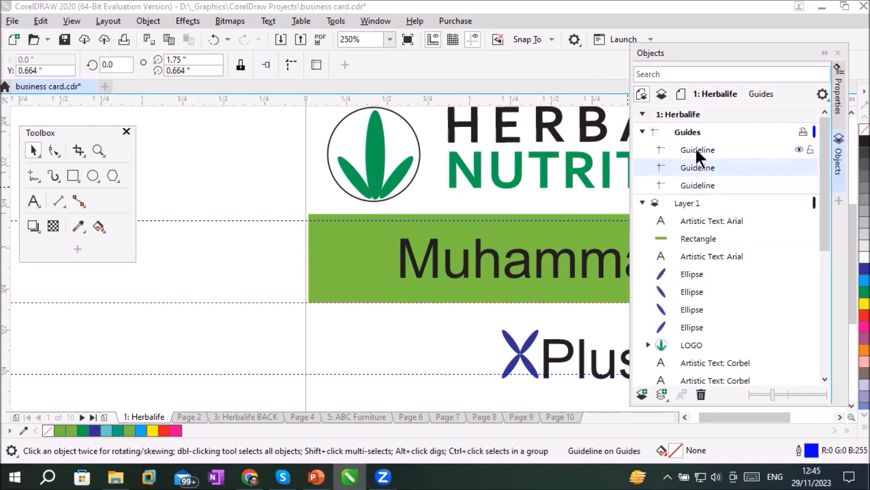
pyautogui.click(695, 148)
pyautogui.click(698, 187)
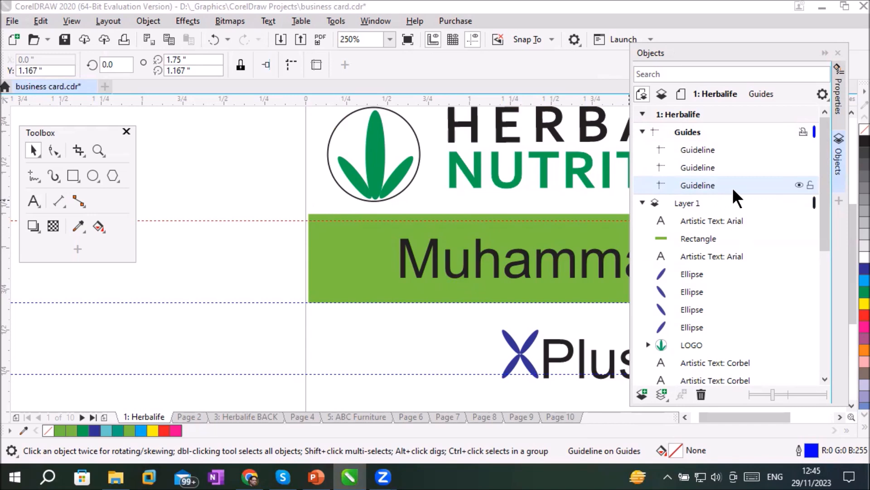
# Hide and show the uppermost guideline several times, leaving it shown
pyautogui.click(797, 183)
pyautogui.click(798, 183)
pyautogui.click(798, 183)
pyautogui.click(798, 184)
pyautogui.click(797, 183)
pyautogui.click(798, 183)
pyautogui.click(798, 183)
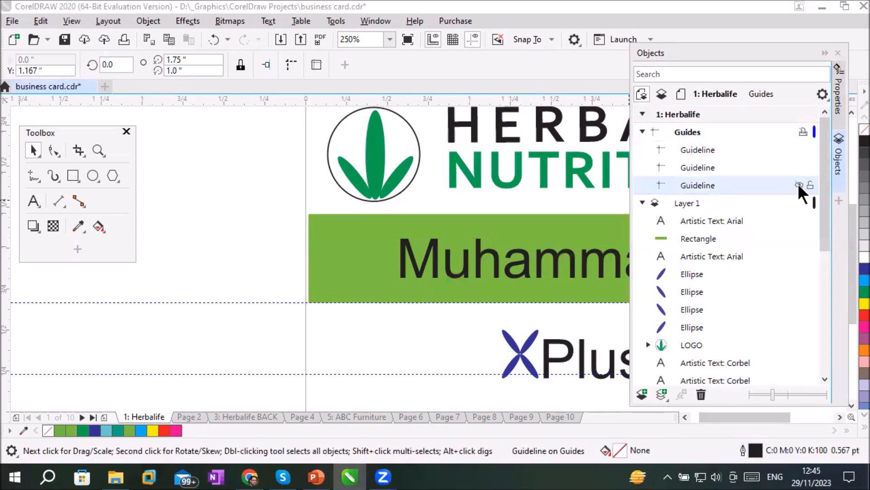
pyautogui.click(799, 184)
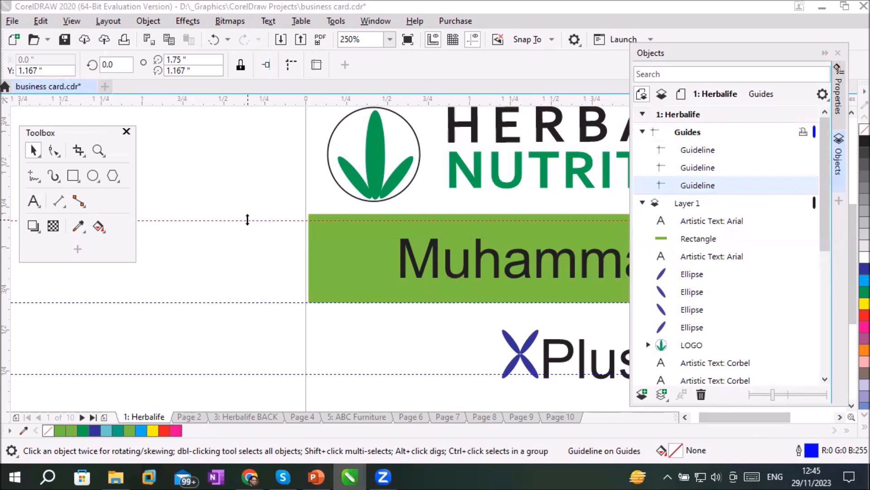
# Move the uppermost guideline to the green band's upper edge, at about 1.215 inches vertically, and lock it
pyautogui.moveTo(247, 221)
pyautogui.mouseDown()
pyautogui.moveTo(258, 182)
pyautogui.moveTo(259, 213)
pyautogui.mouseUp()
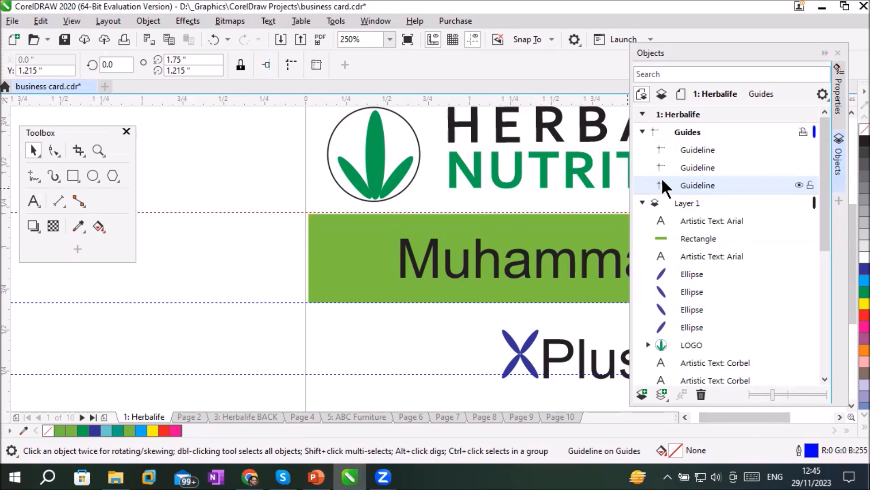
pyautogui.click(809, 185)
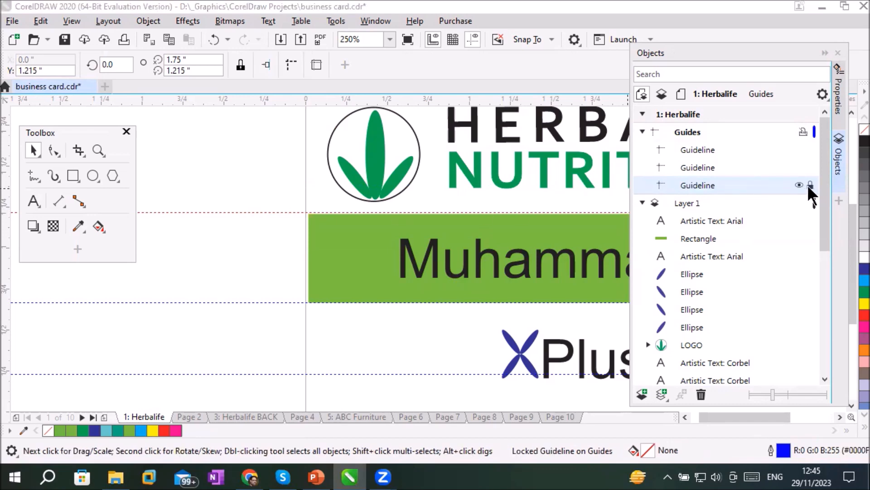
pyautogui.click(283, 212)
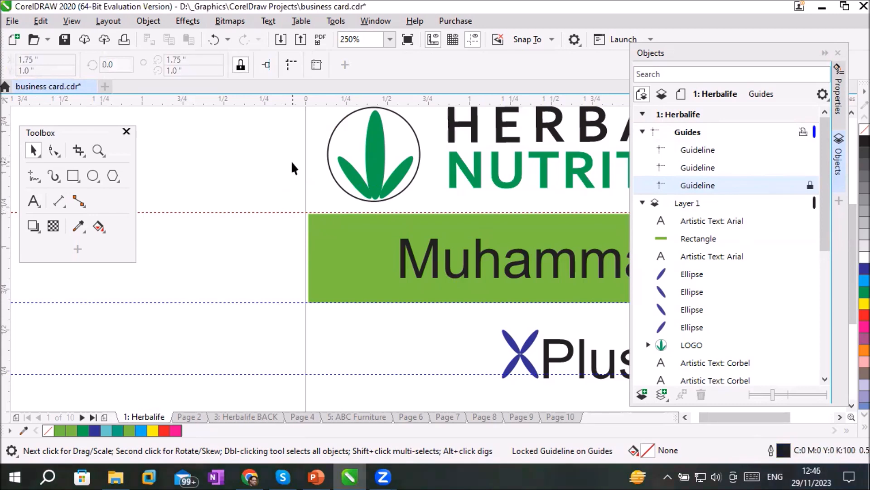
# Move the guideline at the green band's lower edge to about 0.66 inches vertically, and lock it and the lowest guideline
pyautogui.click(276, 302)
pyautogui.moveTo(276, 303); pyautogui.dragTo(295, 302)
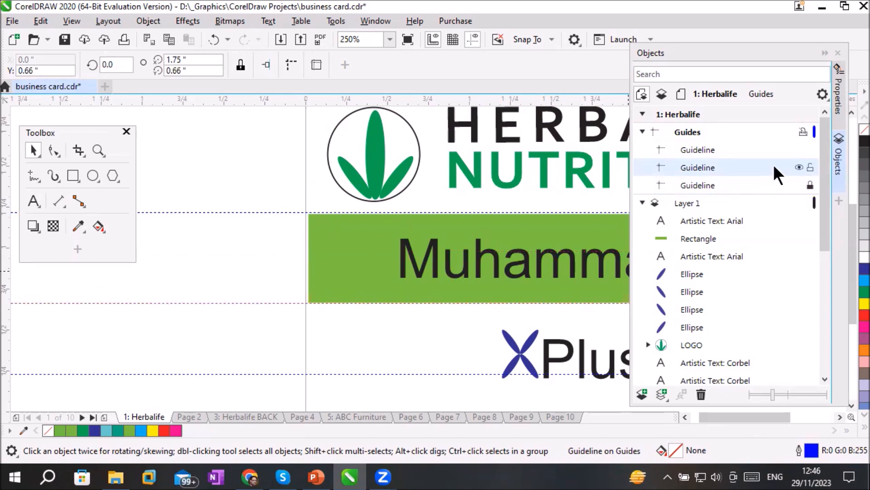
pyautogui.click(810, 168)
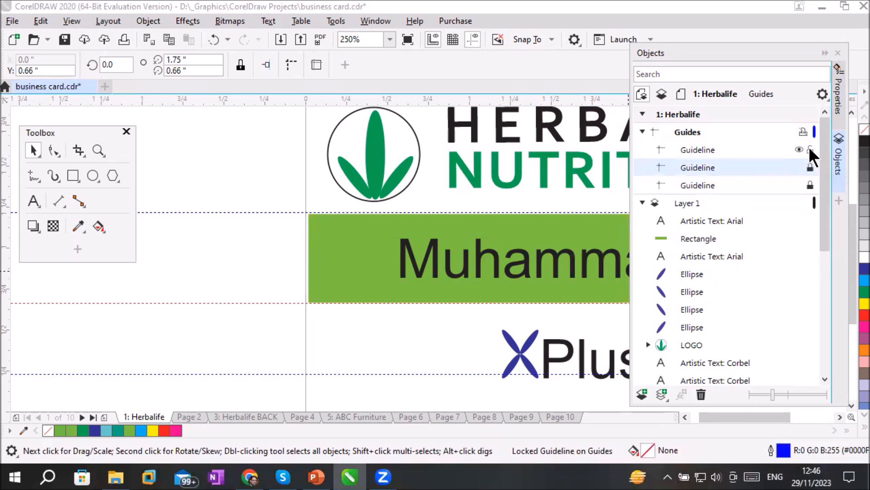
pyautogui.click(809, 150)
# Lock and unlock the Herbalife page's whole Guides layer several times, leaving it locked
pyautogui.click(801, 131)
pyautogui.click(691, 132)
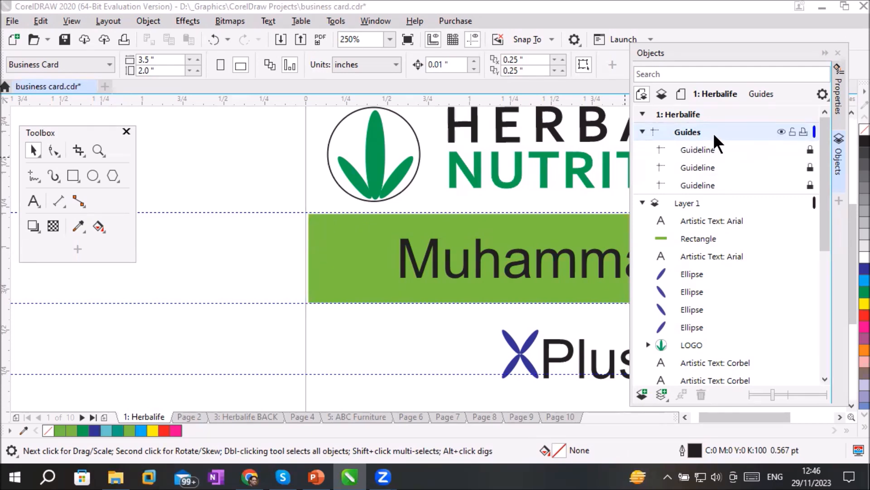
pyautogui.click(788, 131)
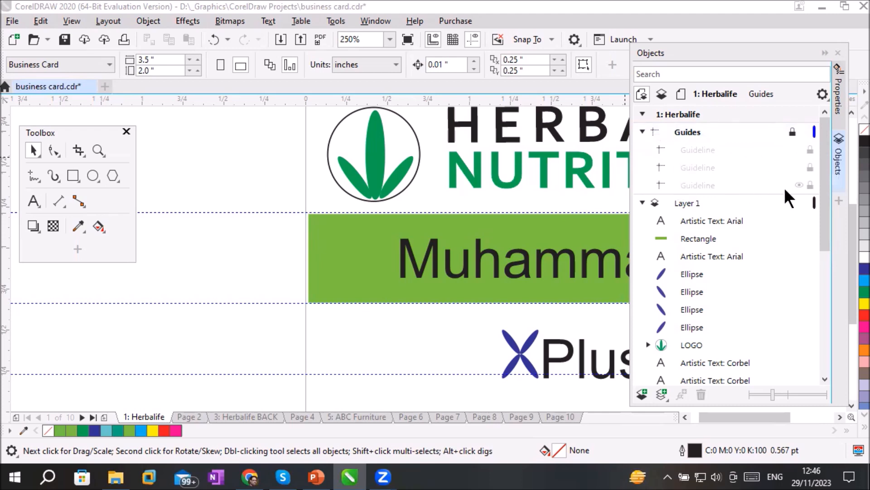
pyautogui.click(792, 130)
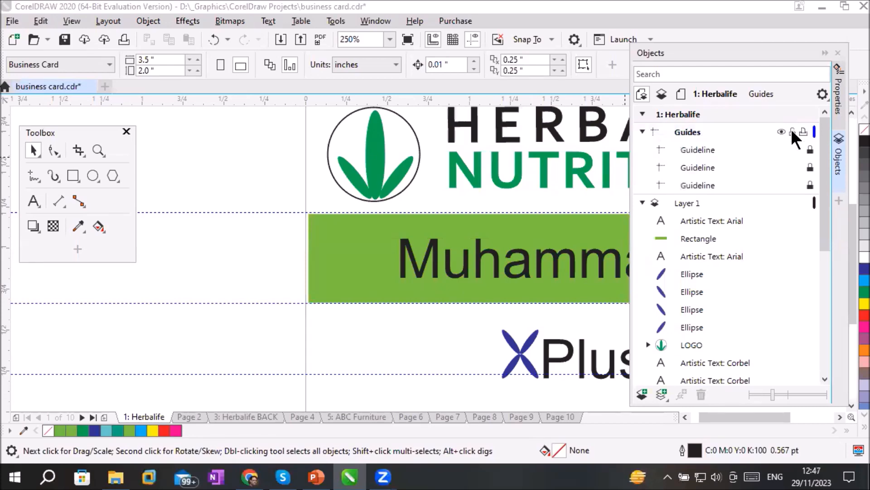
pyautogui.click(792, 130)
pyautogui.click(792, 130)
pyautogui.click(793, 130)
pyautogui.click(793, 131)
pyautogui.click(792, 130)
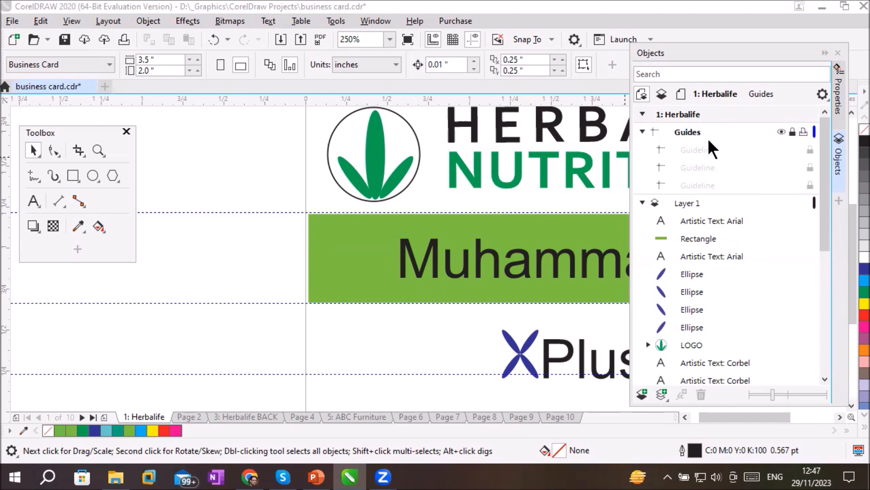
# Collapse the Guides layer, and collapse and expand the Herbalife page entry repeatedly, leaving it expanded
pyautogui.click(642, 132)
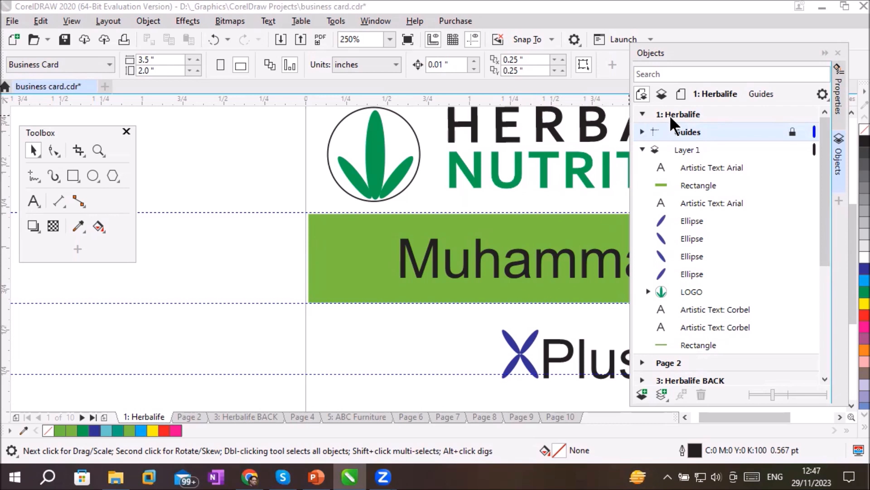
pyautogui.click(643, 114)
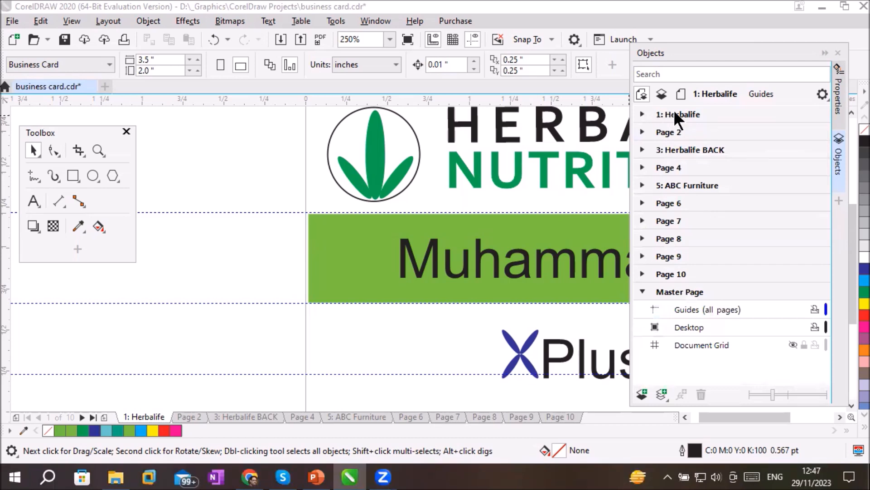
pyautogui.click(642, 113)
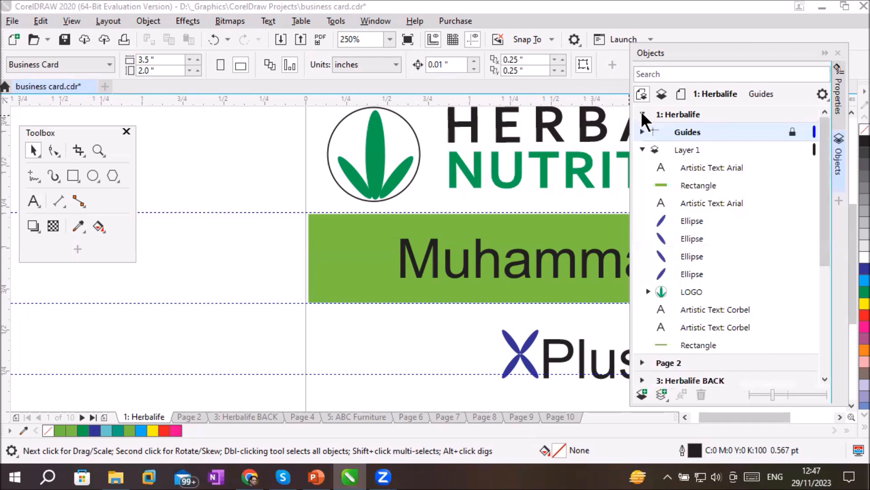
pyautogui.click(642, 114)
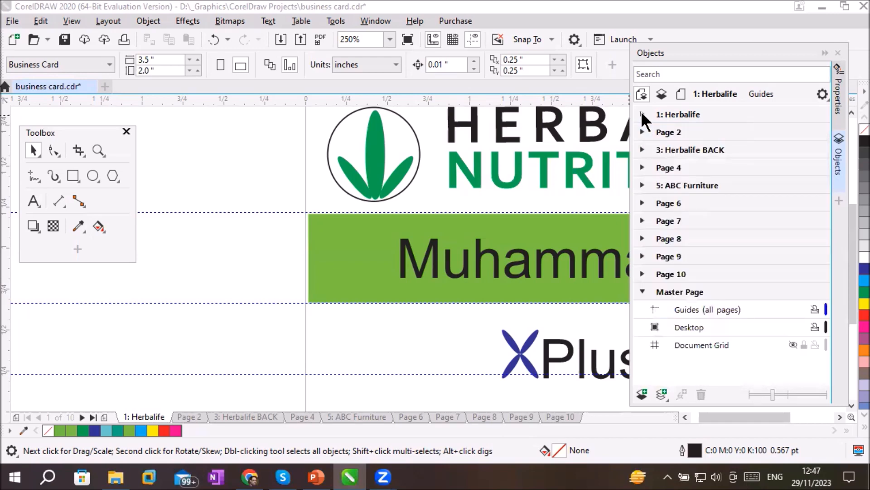
pyautogui.click(641, 114)
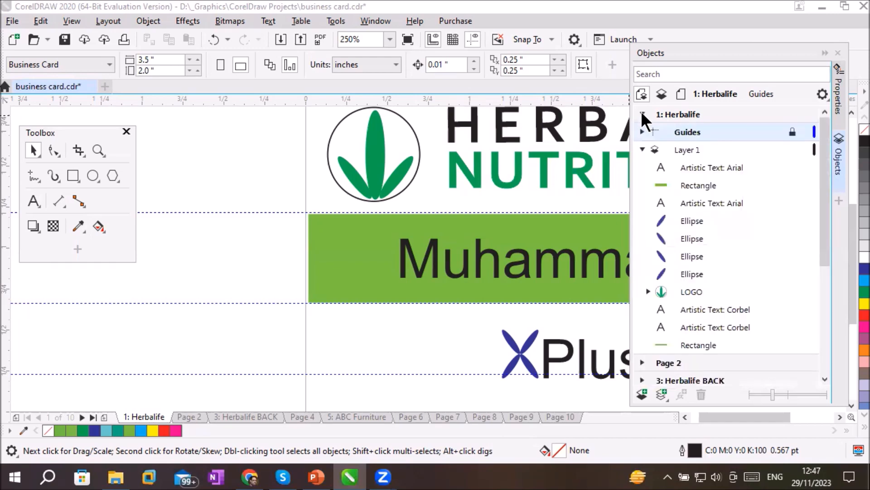
pyautogui.click(642, 113)
pyautogui.click(642, 114)
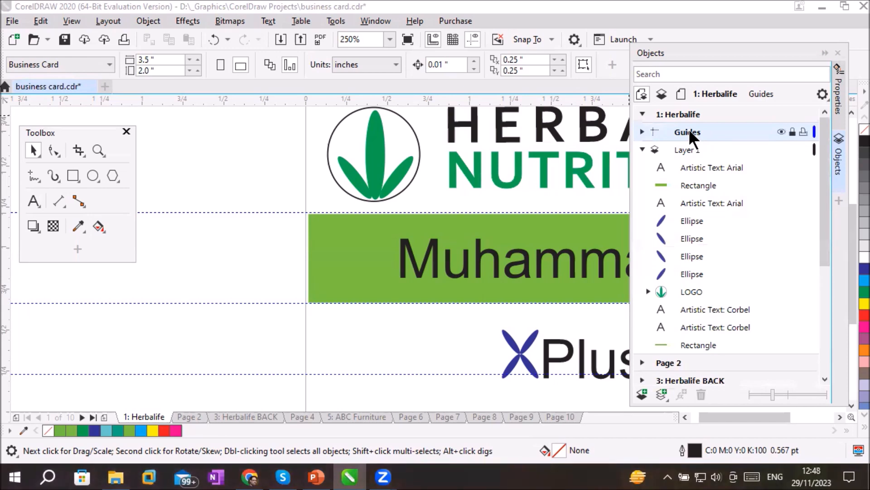
# Hide and show the Herbalife page's Guides layer a couple of times, leaving it shown
pyautogui.click(779, 130)
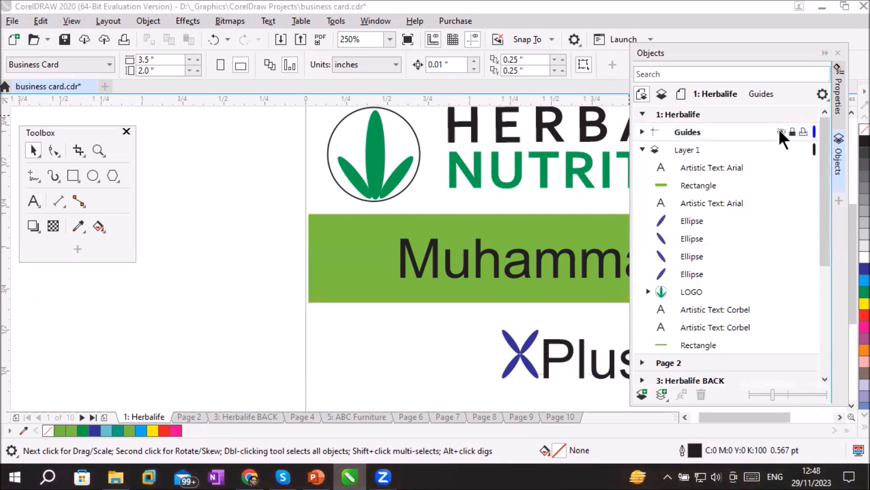
pyautogui.click(779, 130)
pyautogui.click(780, 130)
pyautogui.click(780, 130)
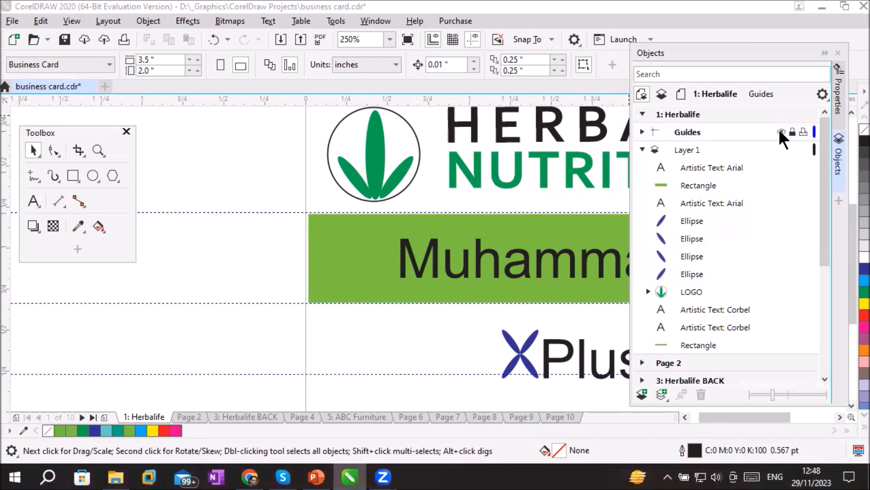
# Expand the Herbalife page's Guides layer, unlock it, and hide all its guidelines
pyautogui.click(641, 132)
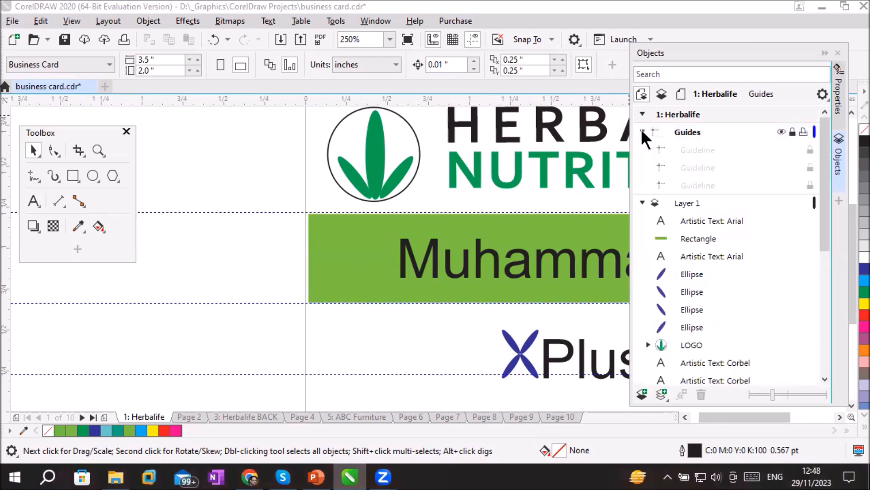
pyautogui.click(793, 131)
pyautogui.click(793, 131)
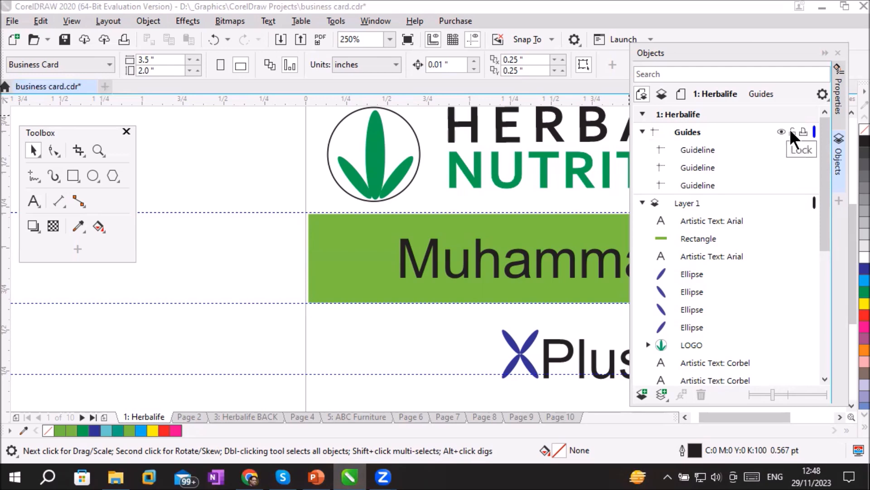
pyautogui.click(776, 130)
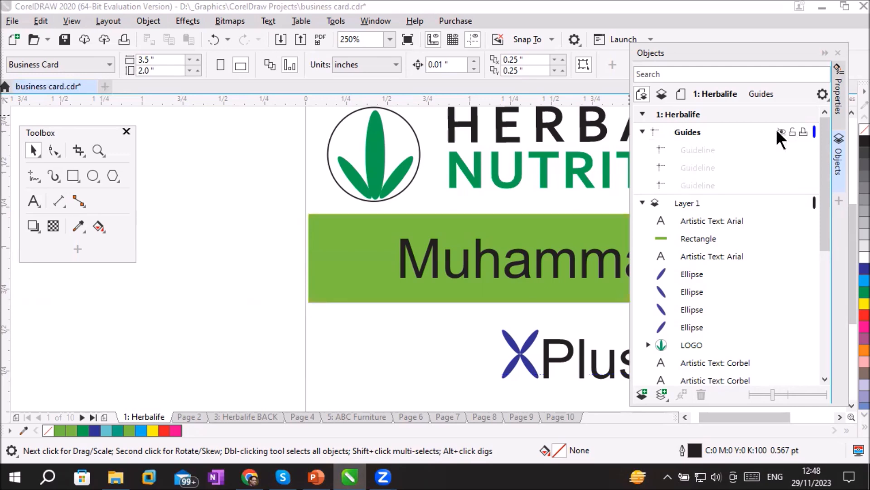
# Show the Herbalife page's Guides layer, collapse it, and make Layer 1 the active layer
pyautogui.click(777, 130)
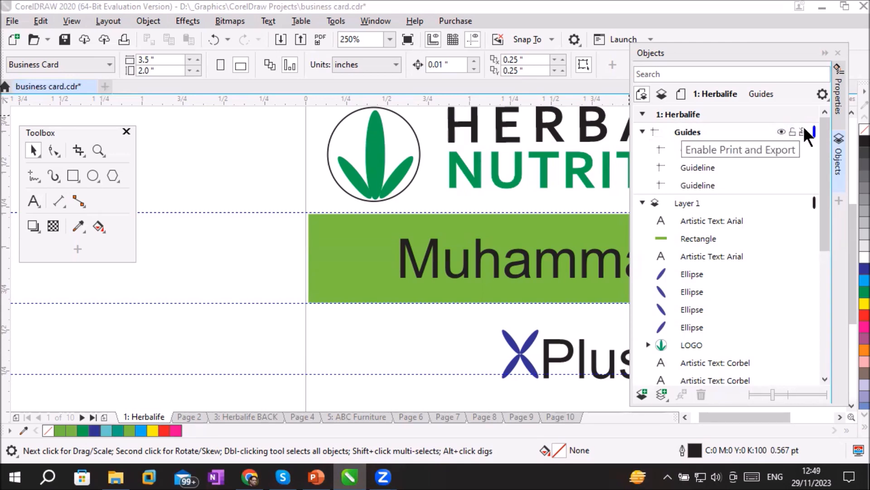
pyautogui.click(643, 130)
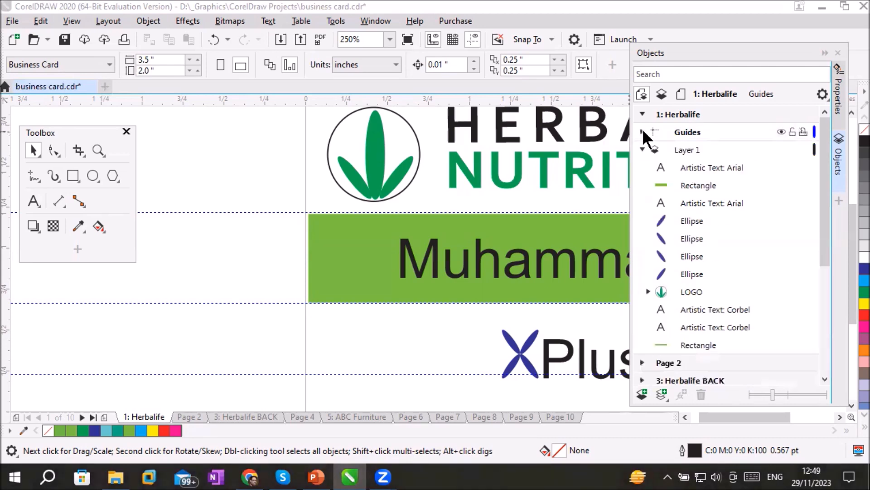
pyautogui.click(682, 149)
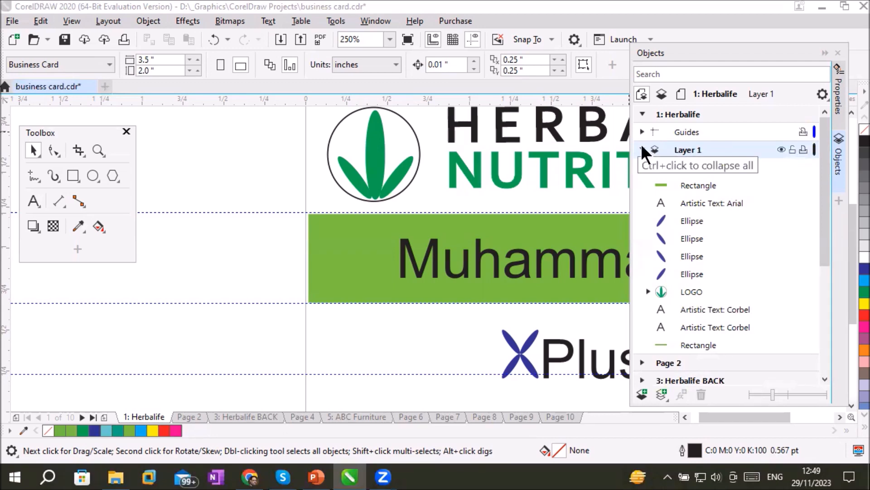
pyautogui.hotkey('ctrl', 'v')
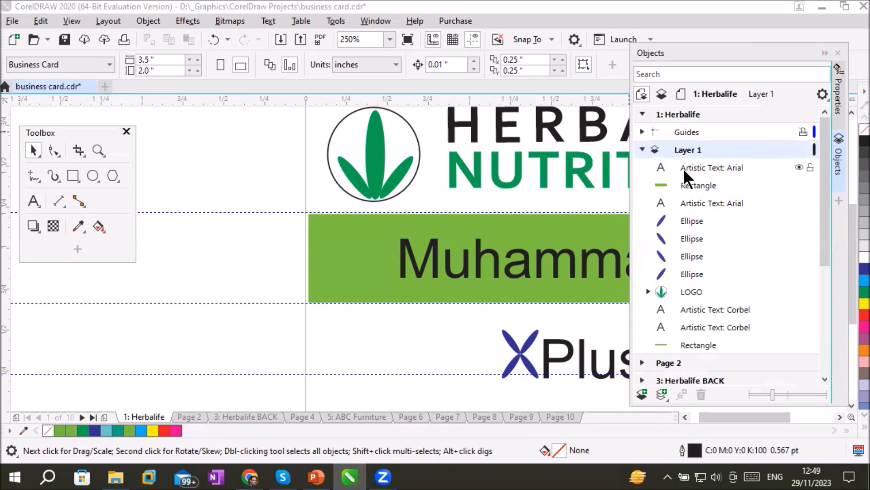
# Select each object on the Herbalife page's Layer 1 in turn, from the first Arial text to the last rectangle
pyautogui.click(696, 168)
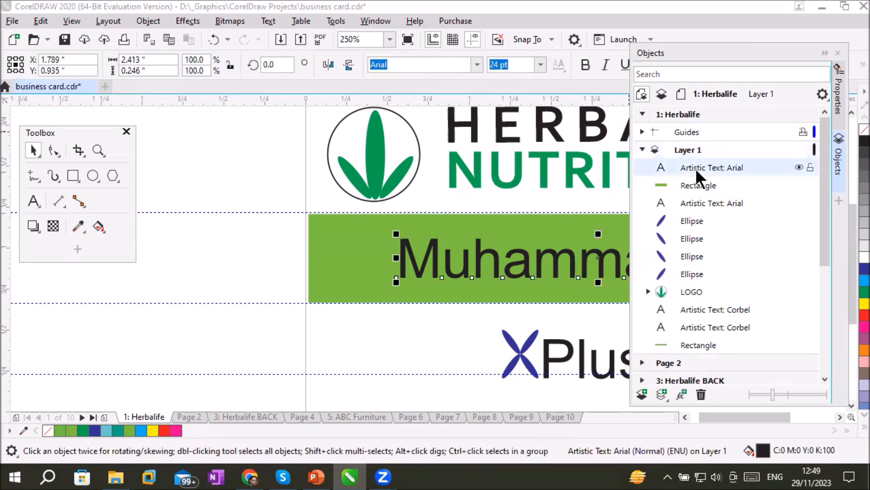
pyautogui.click(695, 184)
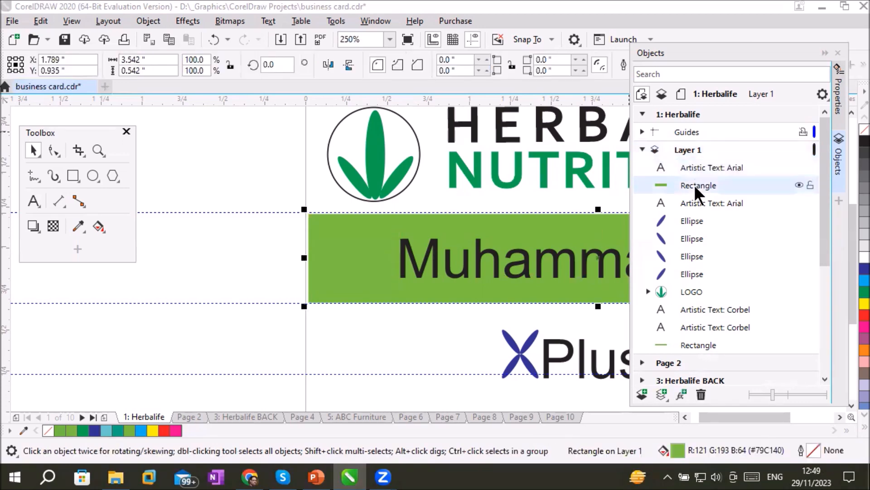
pyautogui.click(697, 203)
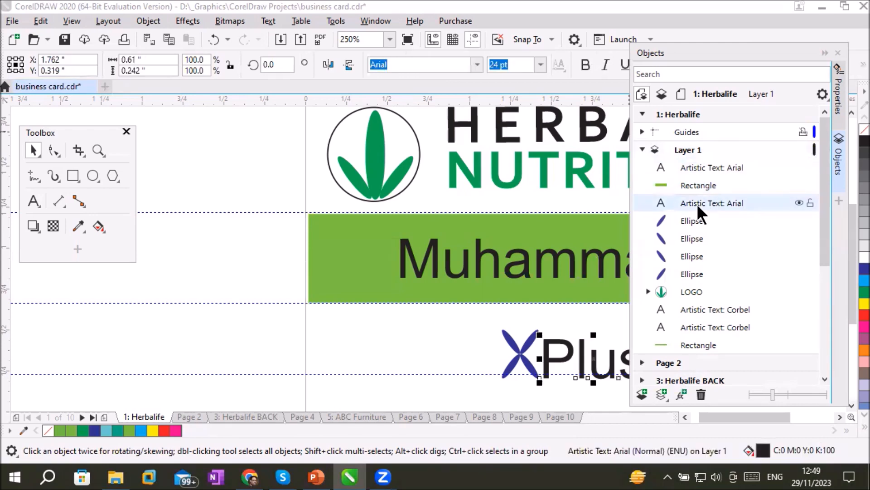
pyautogui.click(689, 219)
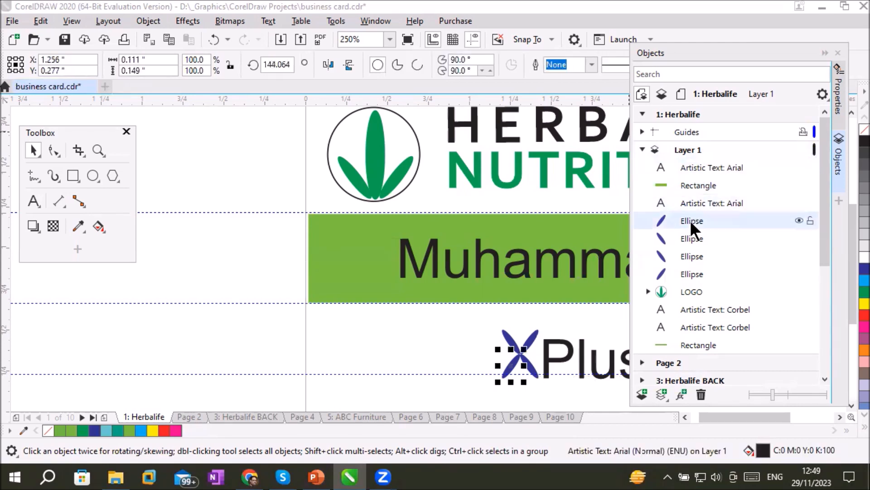
pyautogui.click(690, 235)
pyautogui.click(687, 253)
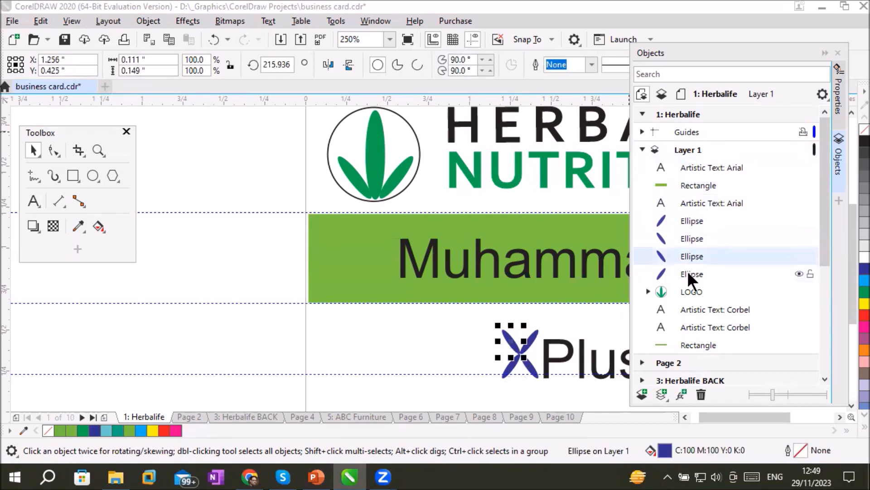
pyautogui.click(687, 272)
pyautogui.click(692, 290)
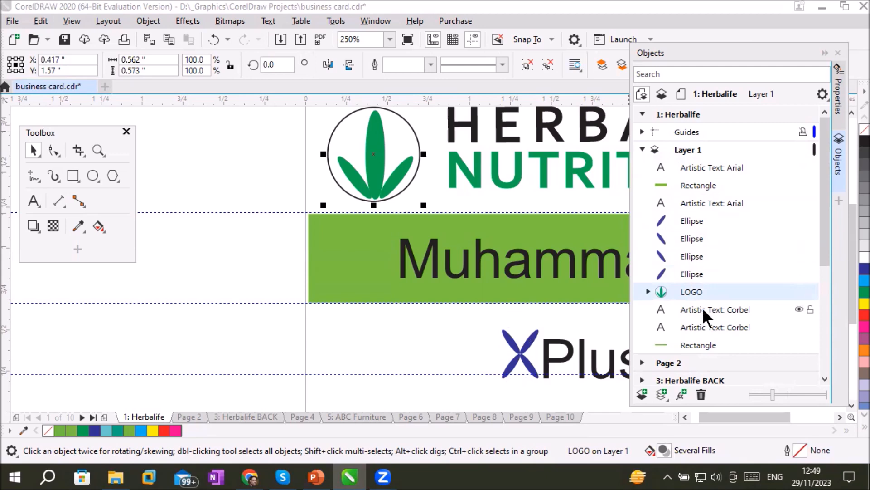
pyautogui.click(703, 307)
pyautogui.click(694, 325)
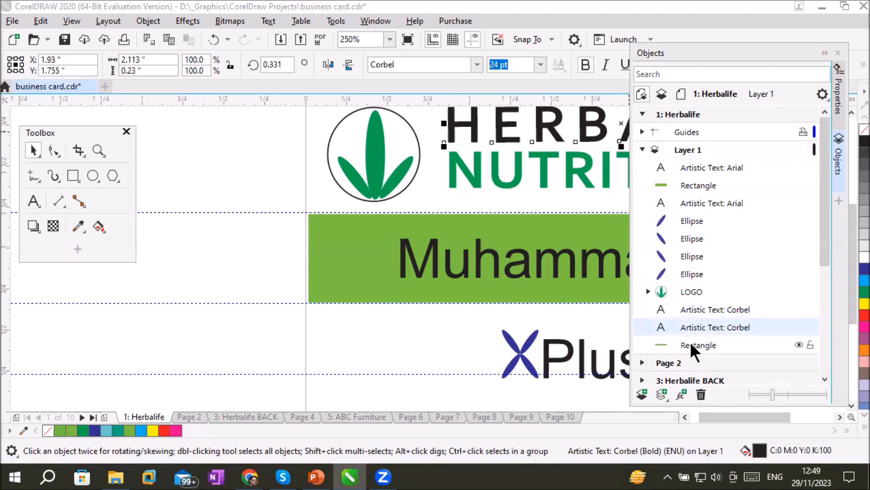
pyautogui.click(690, 342)
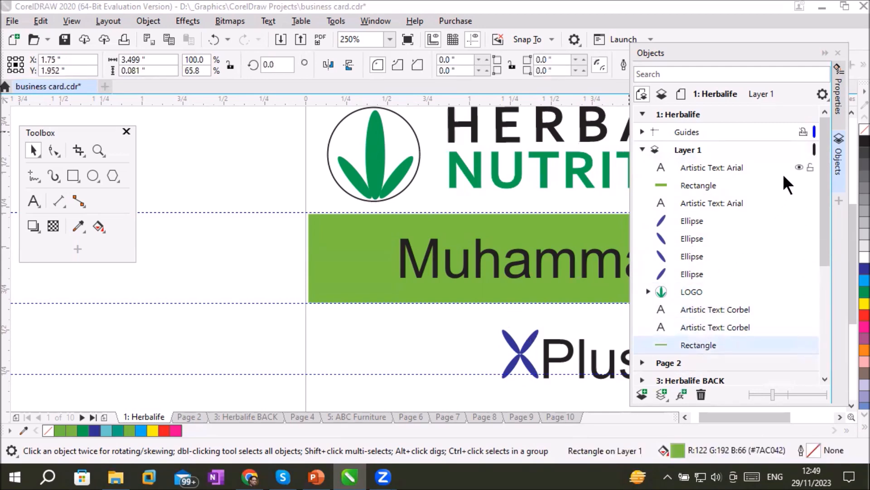
# Select Layer 1 and hide and show it several times, leaving it shown
pyautogui.click(688, 147)
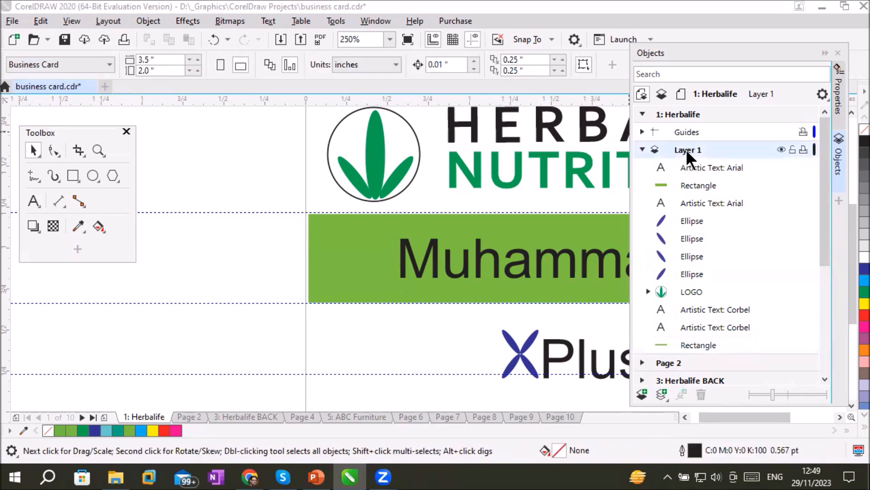
pyautogui.click(782, 150)
pyautogui.click(782, 150)
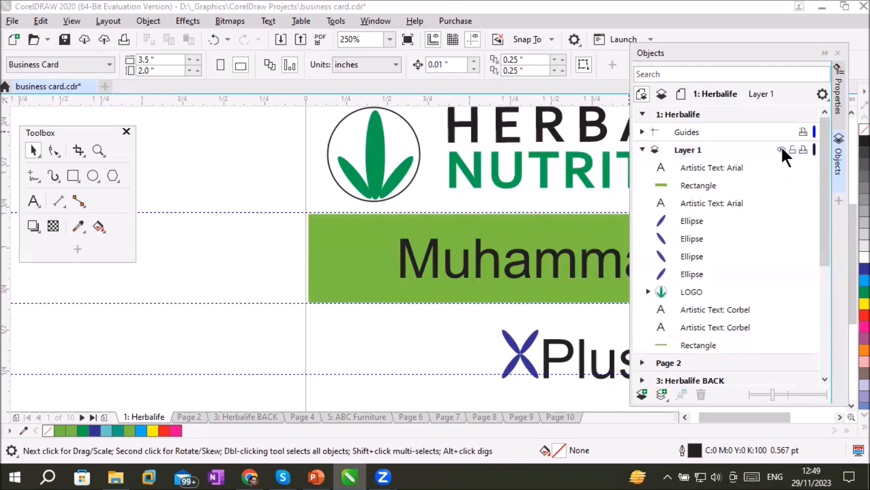
pyautogui.click(781, 149)
pyautogui.click(781, 150)
pyautogui.click(781, 149)
pyautogui.click(782, 150)
pyautogui.click(686, 149)
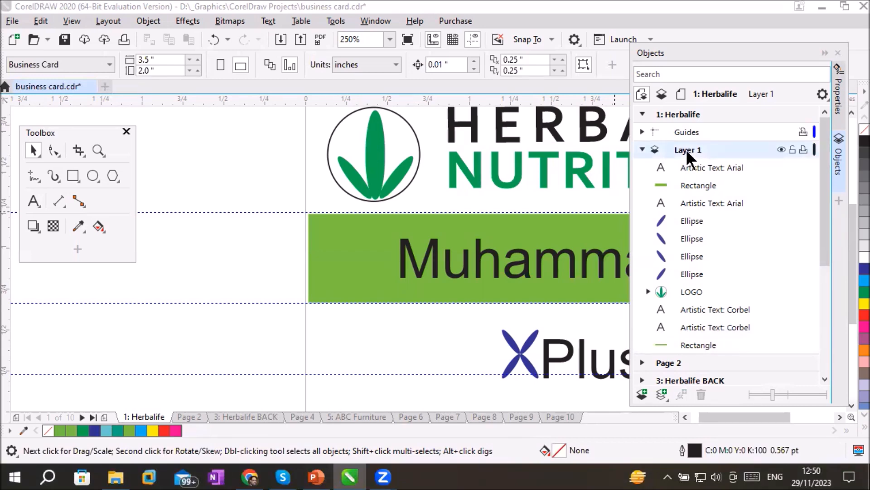
# Lock the Herbalife page's Layer 1 and unlock it again, keeping it the active layer
pyautogui.click(792, 149)
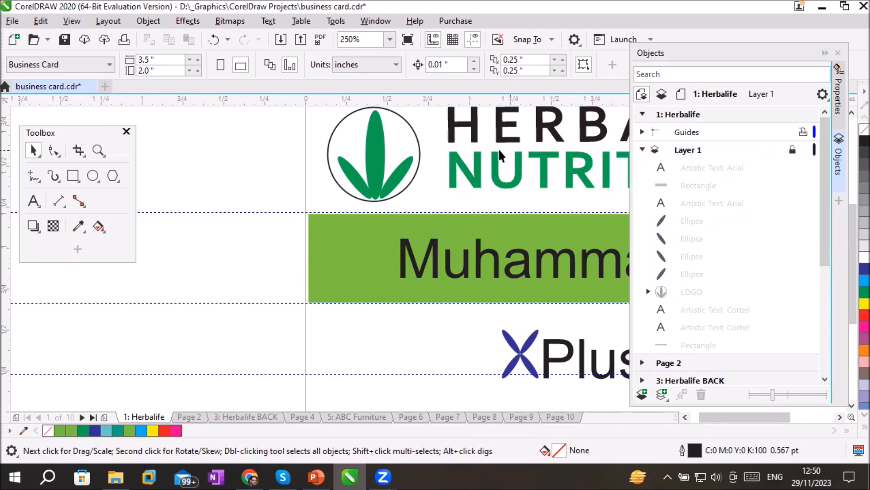
pyautogui.click(690, 150)
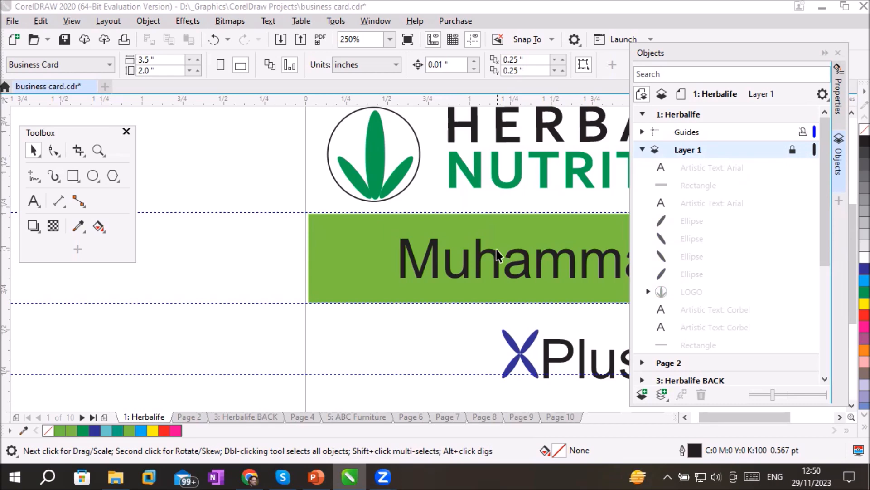
pyautogui.moveTo(797, 147)
pyautogui.click(792, 149)
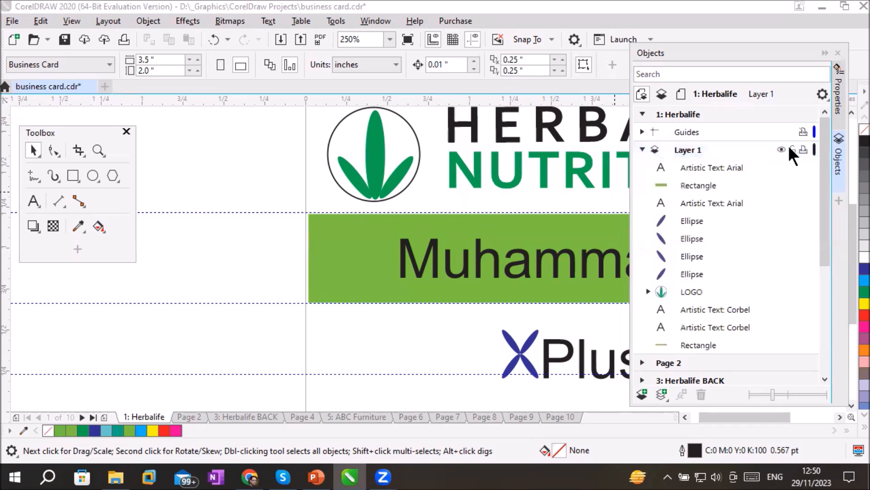
pyautogui.click(698, 149)
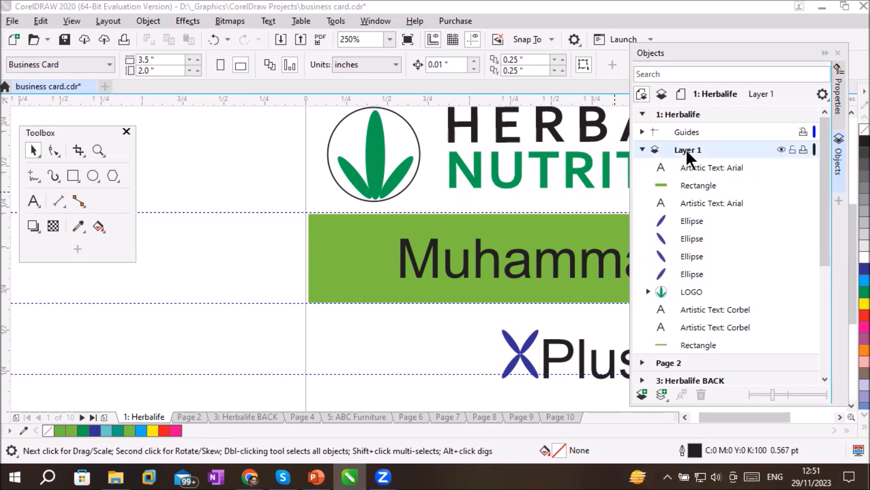
# Hide and show Layer 1 once, and collapse and reopen the Objects list
pyautogui.click(781, 150)
pyautogui.click(781, 149)
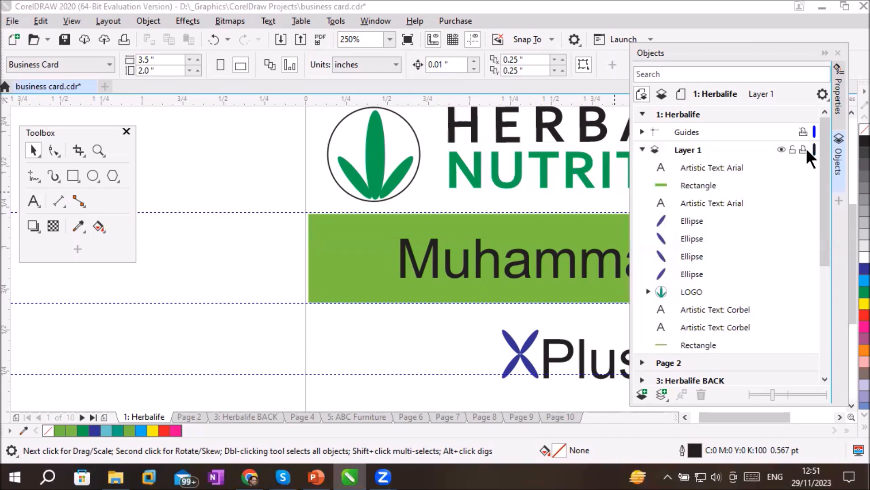
pyautogui.click(681, 150)
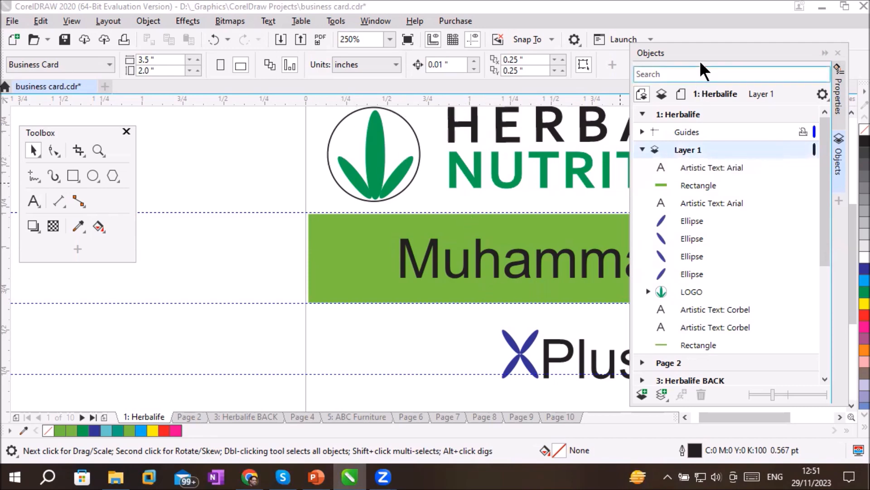
pyautogui.click(825, 53)
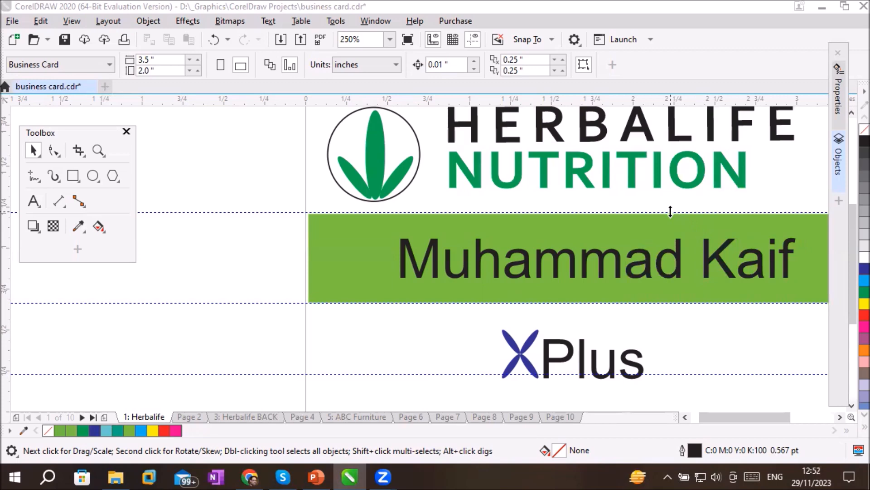
pyautogui.click(840, 167)
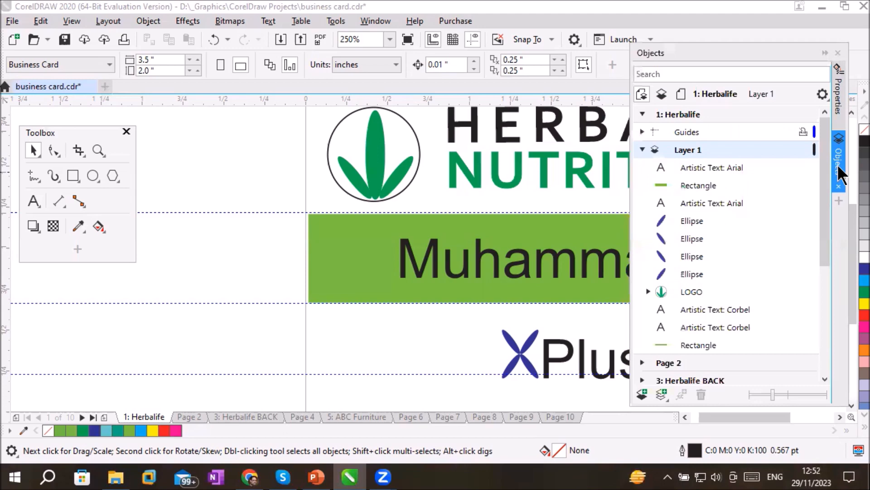
# Rename the Herbalife page's Layer 1 as "Heading Layer"
pyautogui.doubleClick(687, 150)
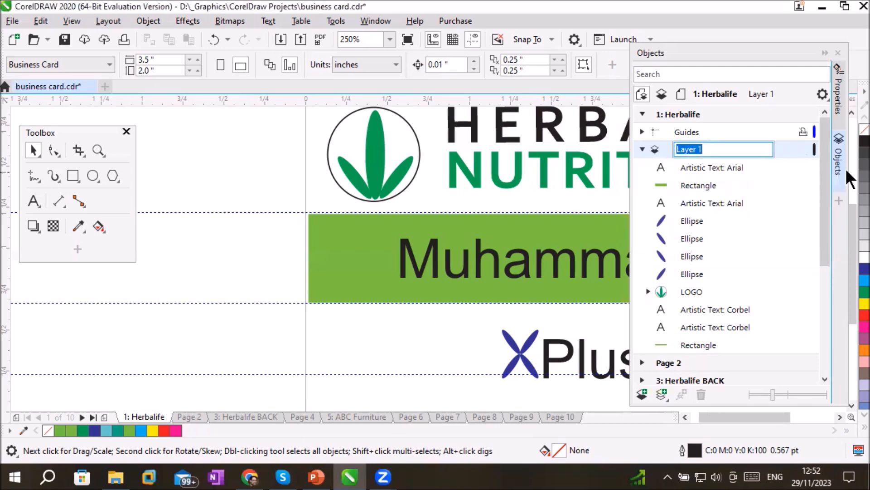
pyautogui.write('Heading Layer')
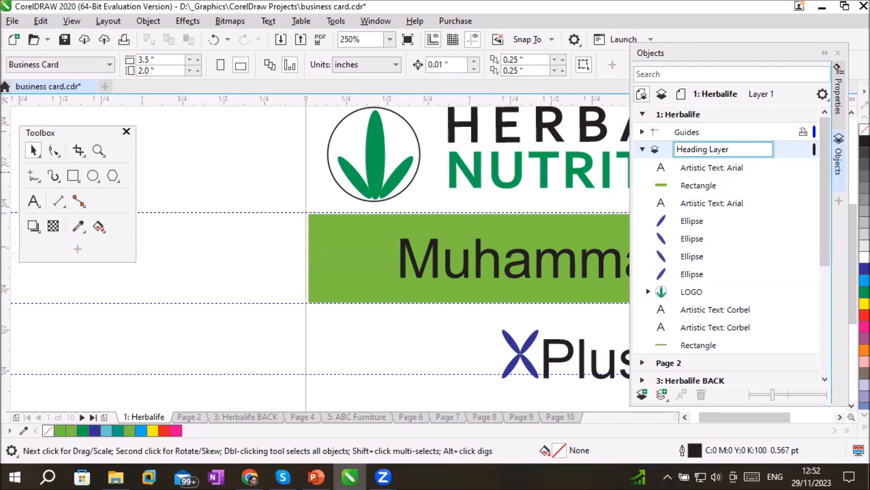
pyautogui.press('Return')
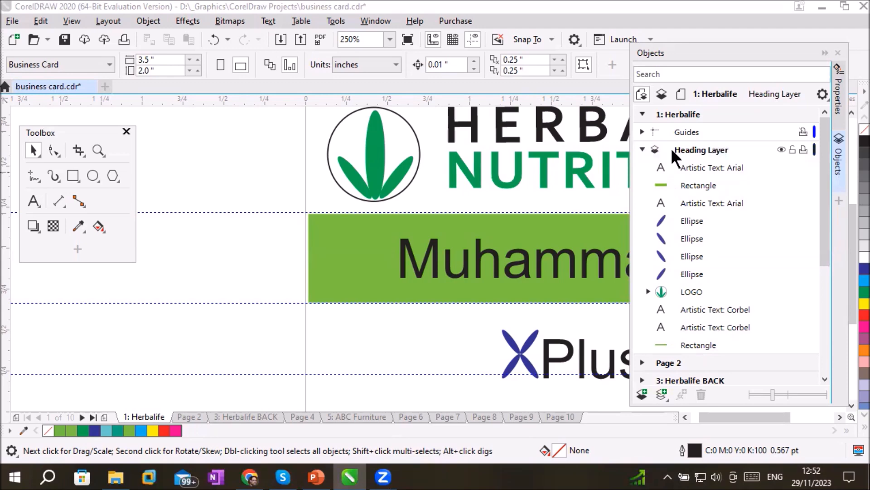
# Collapse and expand the Heading Layer, and select its first ellipse
pyautogui.click(642, 150)
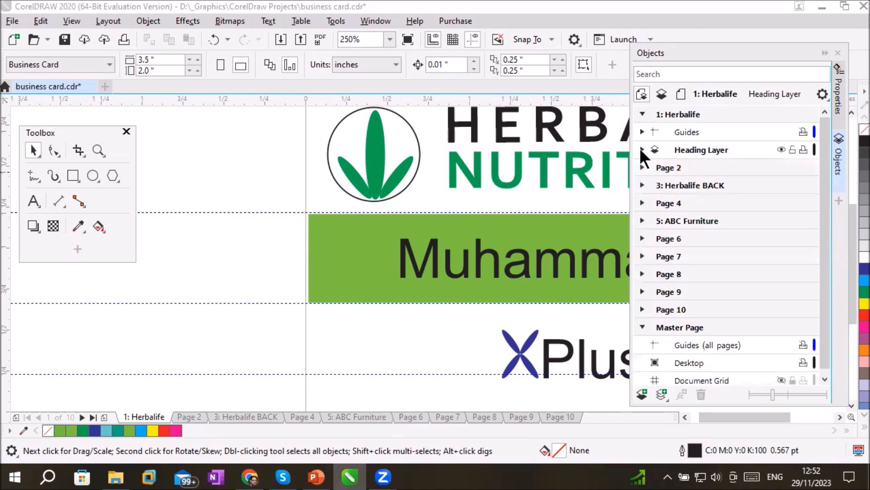
pyautogui.click(642, 150)
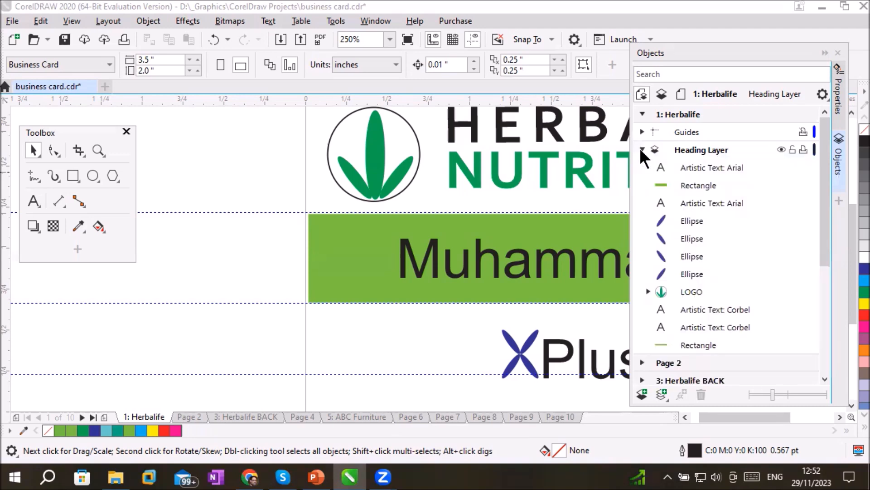
pyautogui.moveTo(823, 211); pyautogui.dragTo(826, 243)
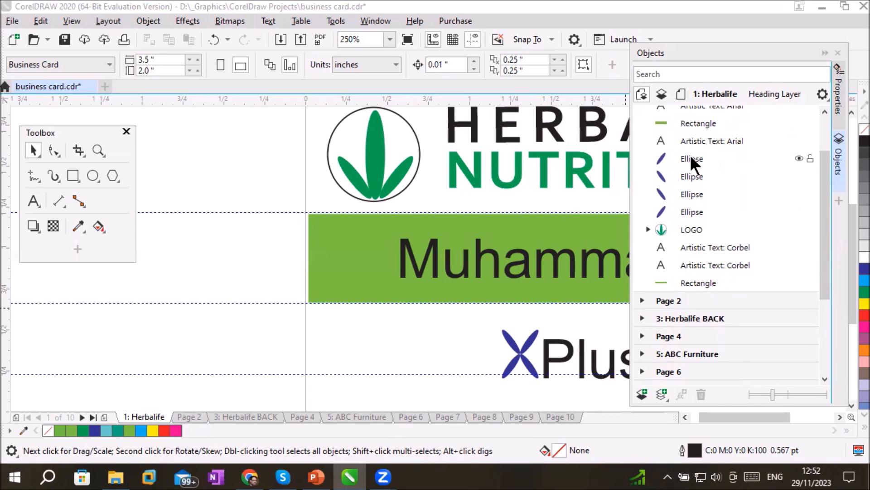
pyautogui.click(799, 162)
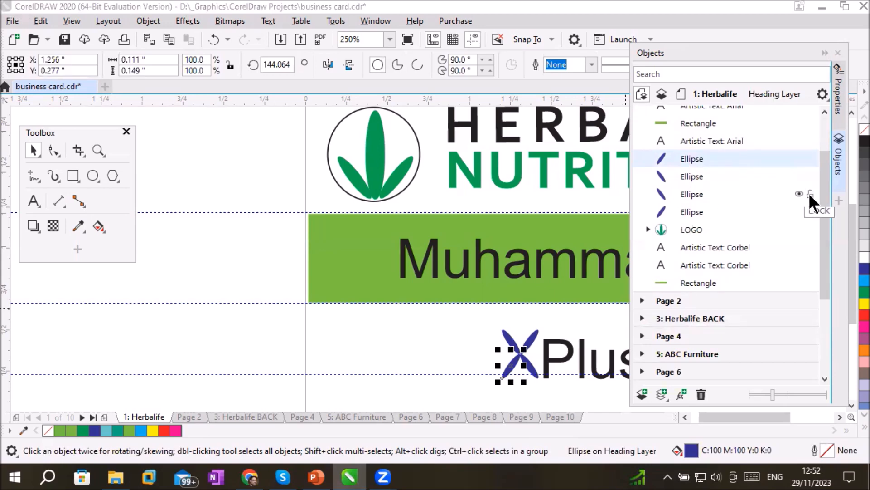
pyautogui.scroll(1, 827, 172)
pyautogui.scroll(1, 830, 154)
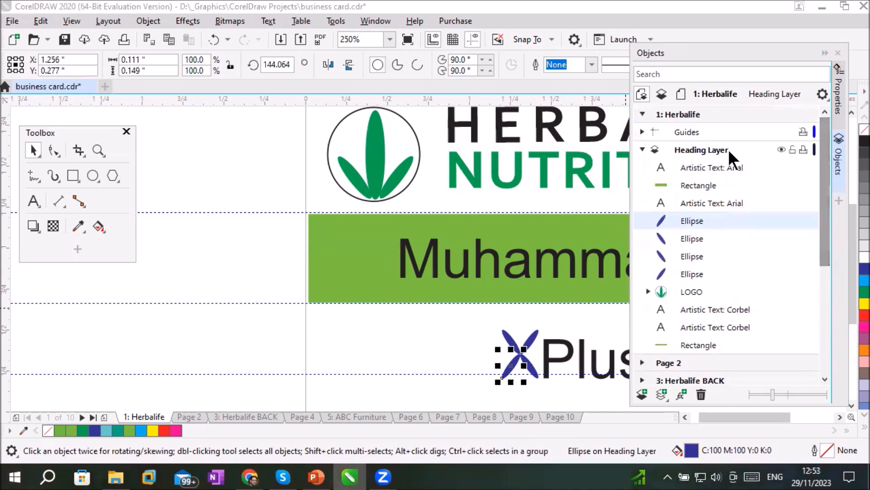
# Add a new layer above the Heading Layer on the Herbalife page and name it "Bottom Layer"
pyautogui.click(711, 149)
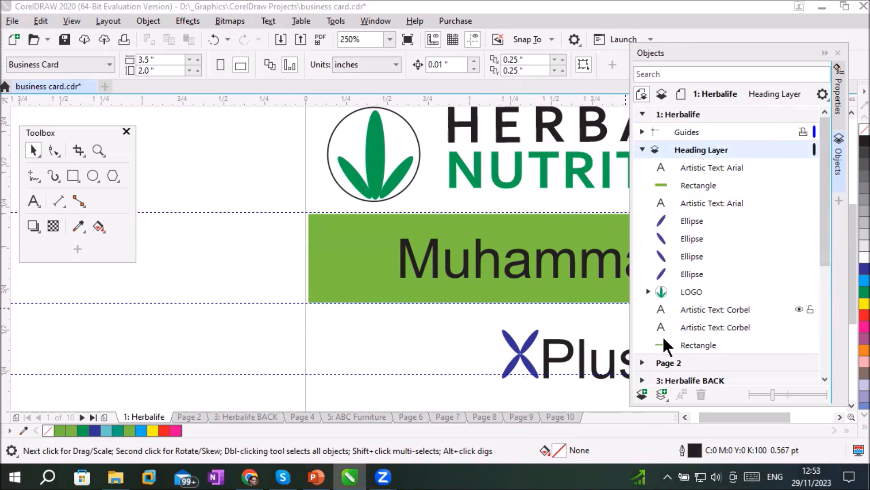
pyautogui.click(643, 394)
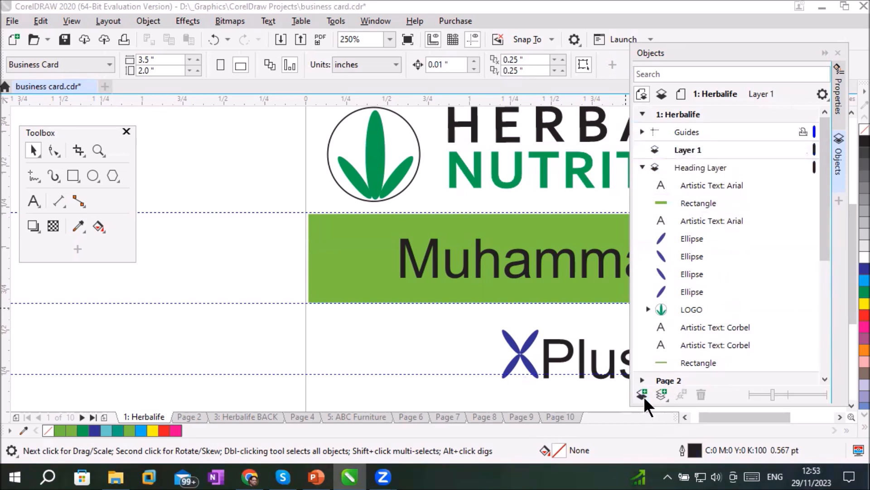
pyautogui.doubleClick(689, 150)
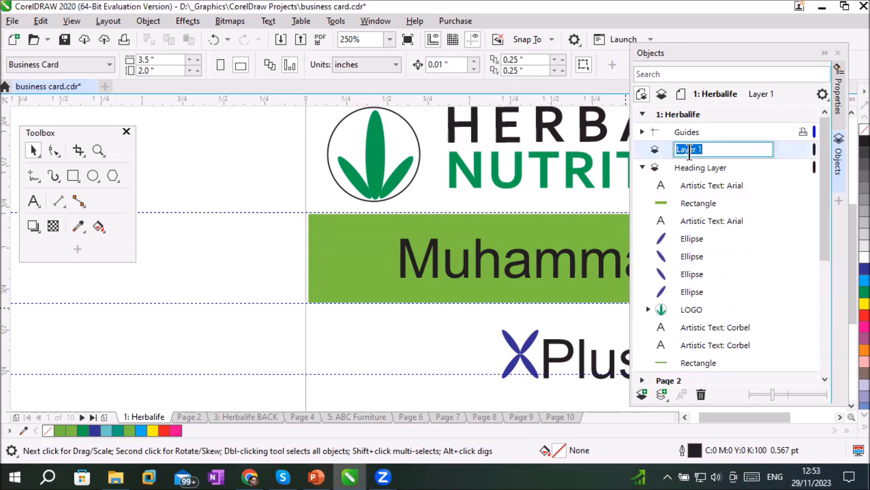
pyautogui.write('Bottom Layer')
pyautogui.press('Return')
pyautogui.click(689, 151)
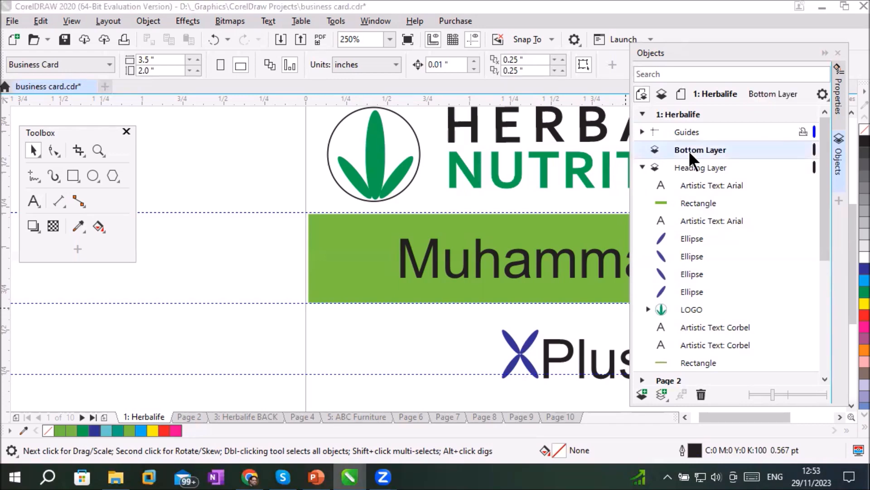
# Select all four blue ellipses of the X symbol in the Heading Layer
pyautogui.click(700, 238)
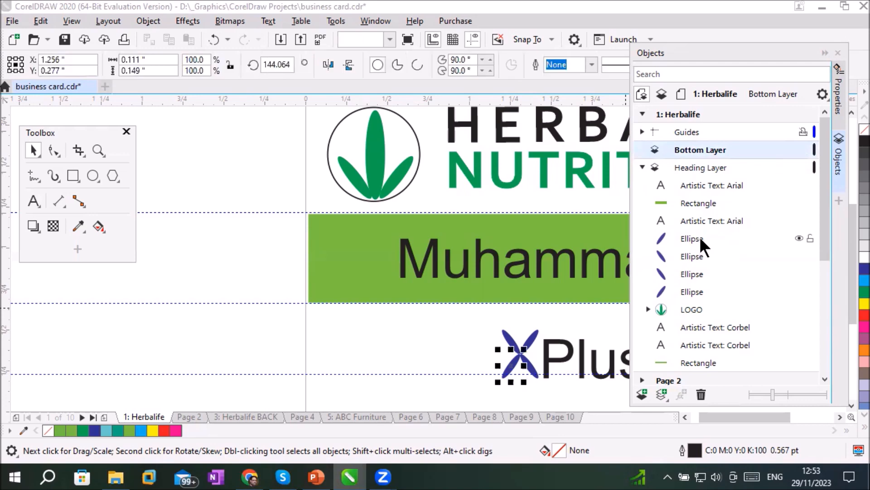
pyautogui.keyDown('shift'); pyautogui.click(701, 290); pyautogui.keyUp('shift')
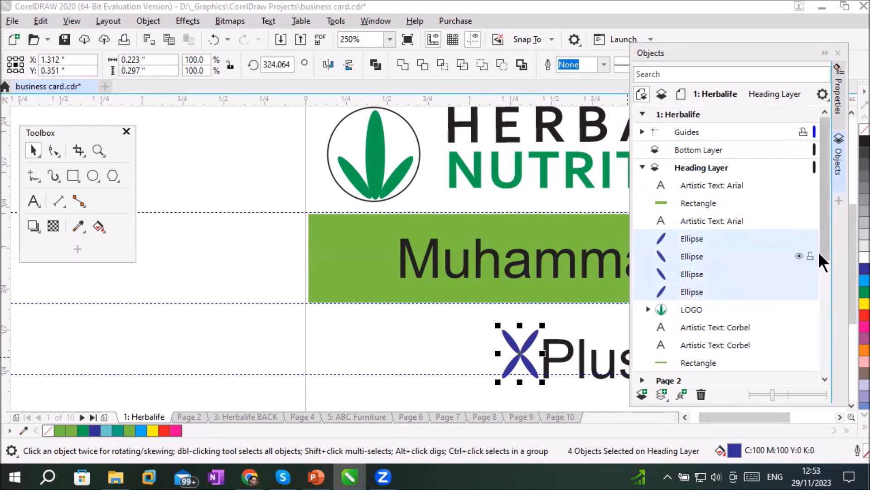
pyautogui.moveTo(826, 246)
pyautogui.mouseDown()
pyautogui.moveTo(830, 291)
pyautogui.moveTo(826, 236)
pyautogui.mouseUp()
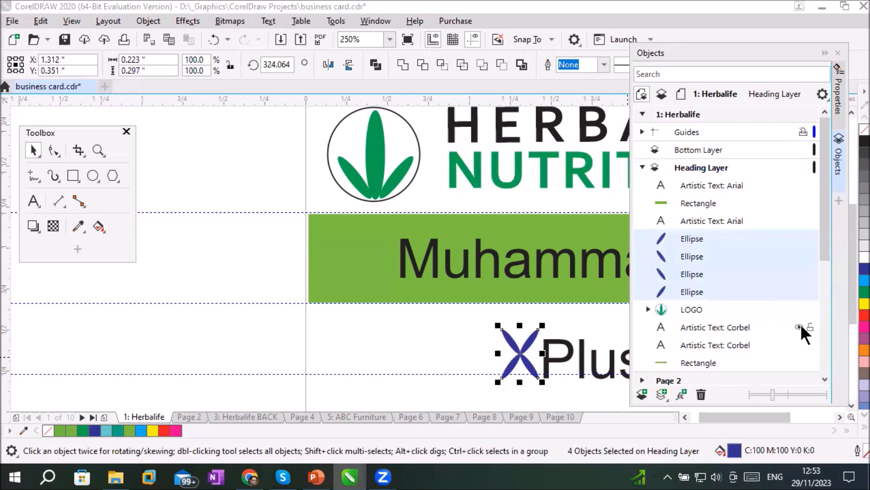
# Hide and show the lower Corbel text once, and expand and collapse the LOGO group in the Heading Layer
pyautogui.click(799, 344)
pyautogui.click(800, 342)
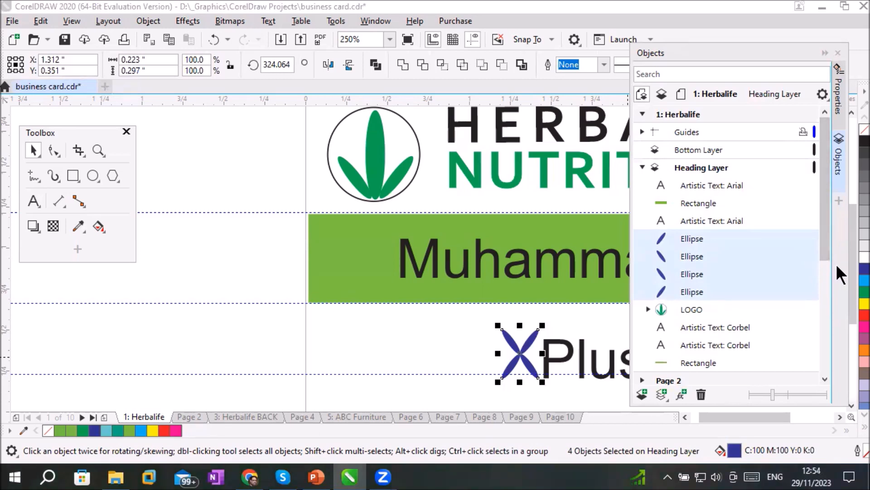
pyautogui.moveTo(823, 247); pyautogui.dragTo(828, 280)
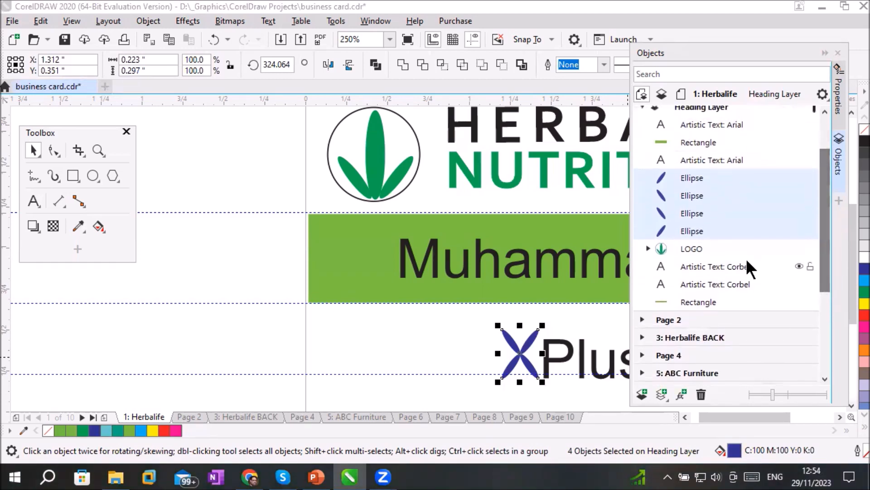
pyautogui.click(648, 248)
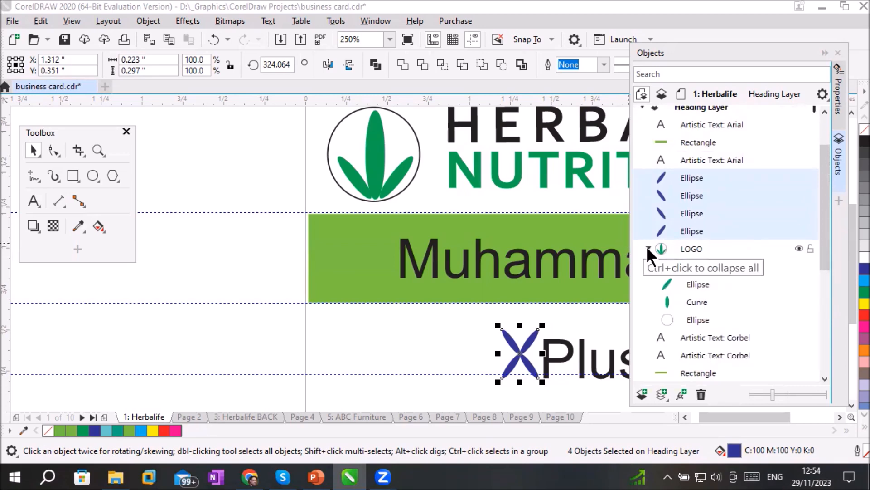
pyautogui.click(648, 248)
pyautogui.moveTo(825, 211); pyautogui.dragTo(828, 197)
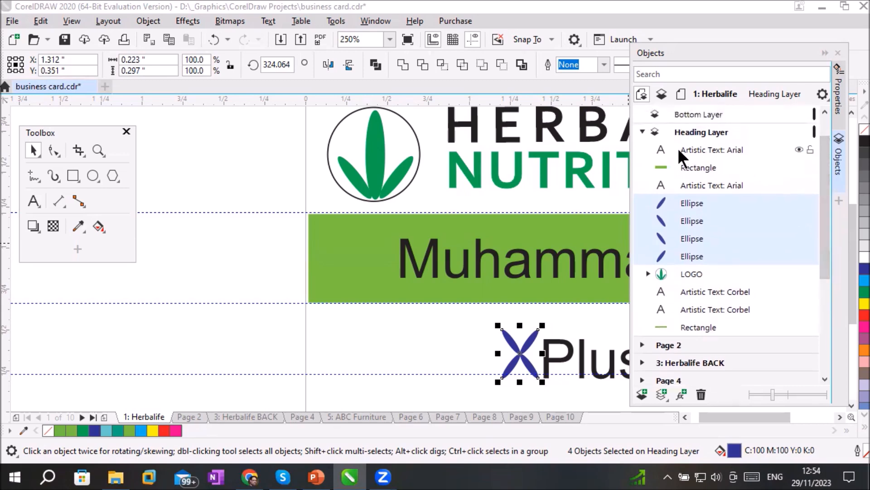
# Select the Arial text on the green band, and hide and show each of the two Arial texts once
pyautogui.click(798, 146)
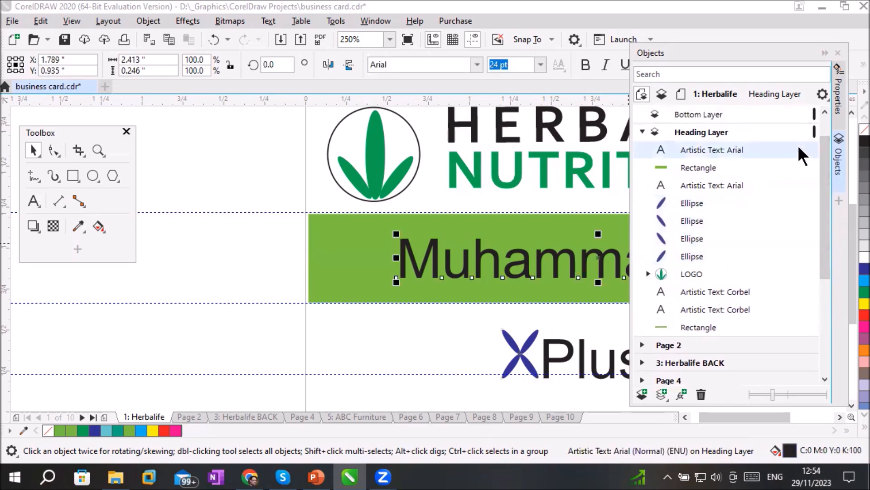
pyautogui.click(799, 149)
pyautogui.click(798, 150)
pyautogui.click(798, 185)
pyautogui.click(799, 185)
# Rename the Arial text object beside the X symbol as "Plus"
pyautogui.click(696, 183)
pyautogui.click(695, 183)
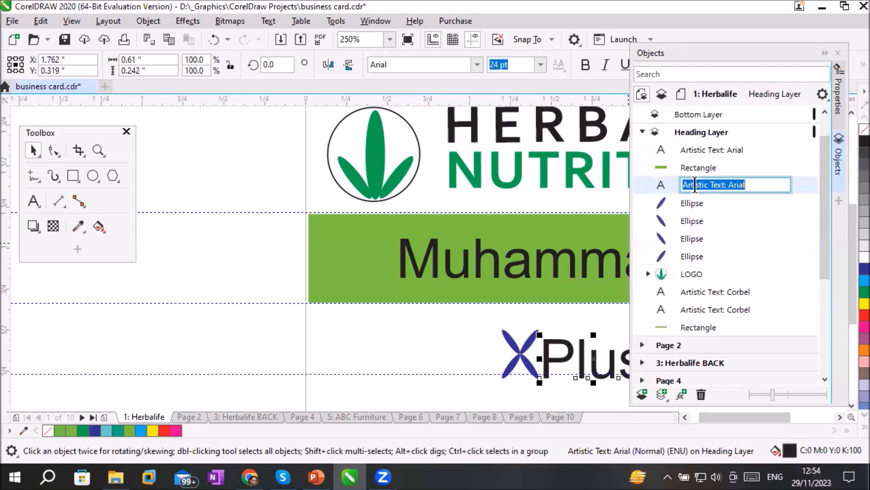
pyautogui.write('Plud')
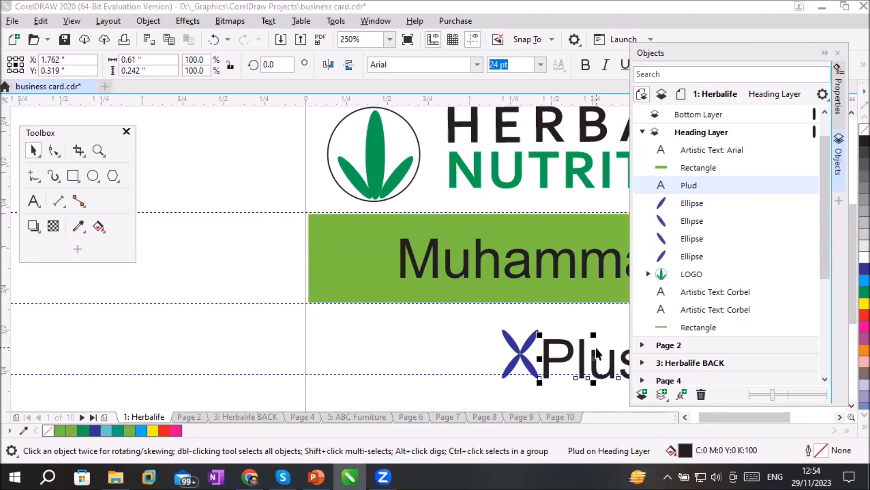
pyautogui.doubleClick(706, 183)
pyautogui.click(706, 185)
pyautogui.press('BackSpace')
pyautogui.write('d')
pyautogui.press('BackSpace')
pyautogui.write('s')
pyautogui.press('Return')
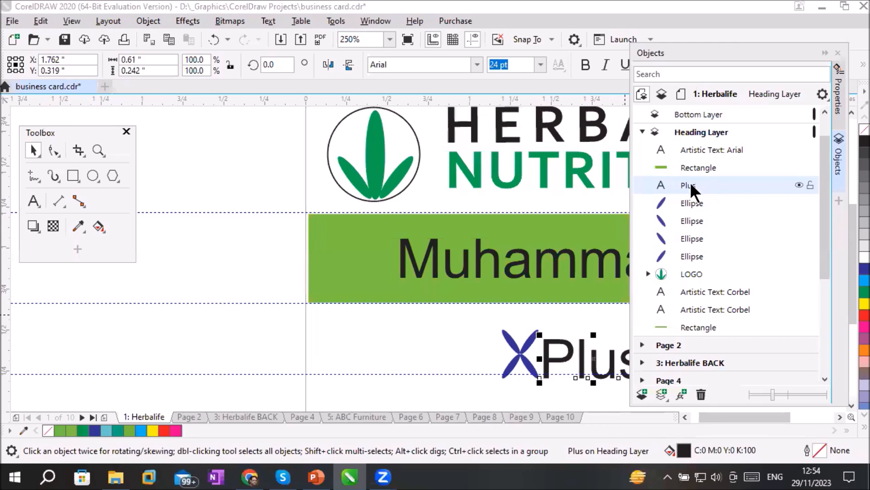
# Select the Plus text together with the four ellipses and move them all into the Bottom Layer
pyautogui.keyDown('shift'); pyautogui.click(693, 256); pyautogui.keyUp('shift')
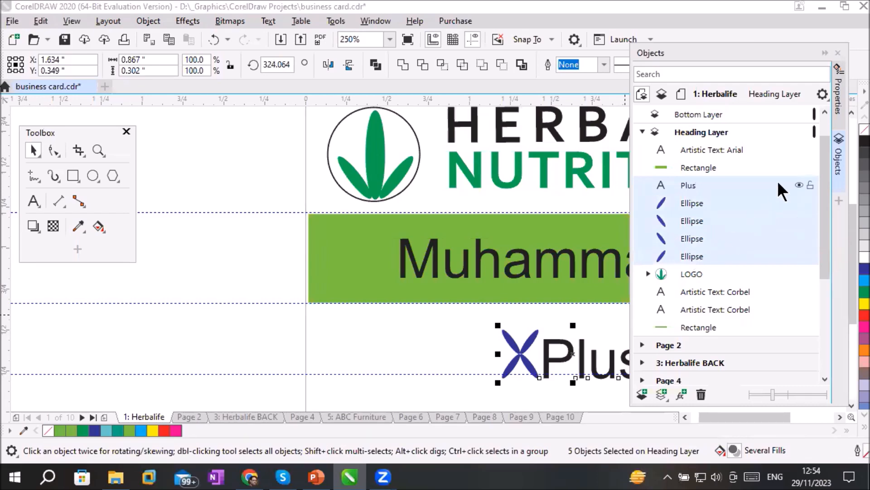
pyautogui.scroll(2, 828, 148)
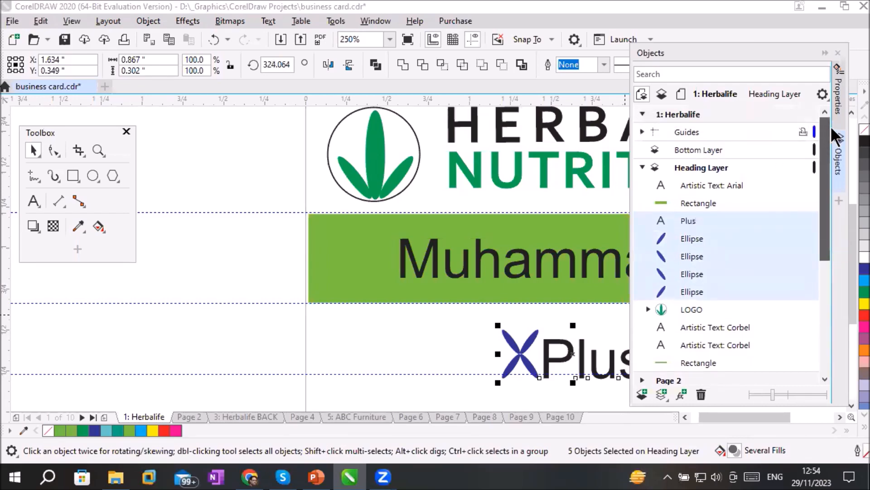
pyautogui.moveTo(691, 222); pyautogui.dragTo(695, 151)
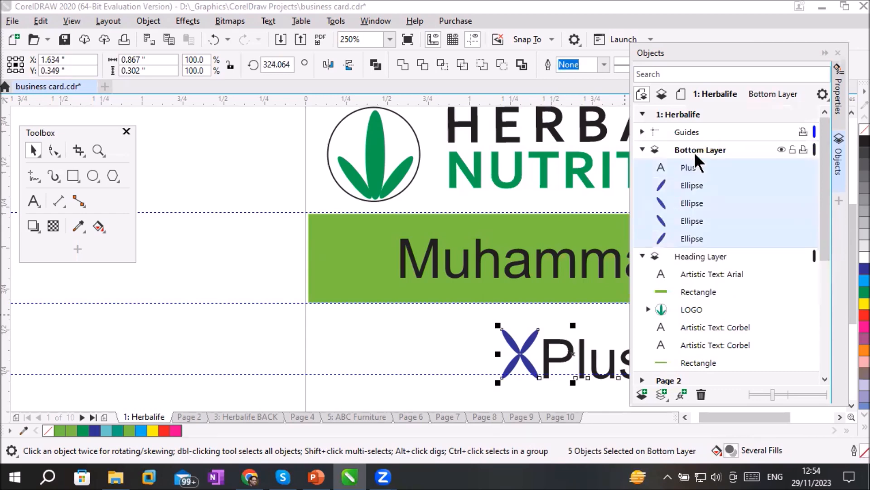
# Collapse and expand the Herbalife page and the Bottom Layer to check their contents, leaving the Bottom Layer collapsed
pyautogui.click(642, 149)
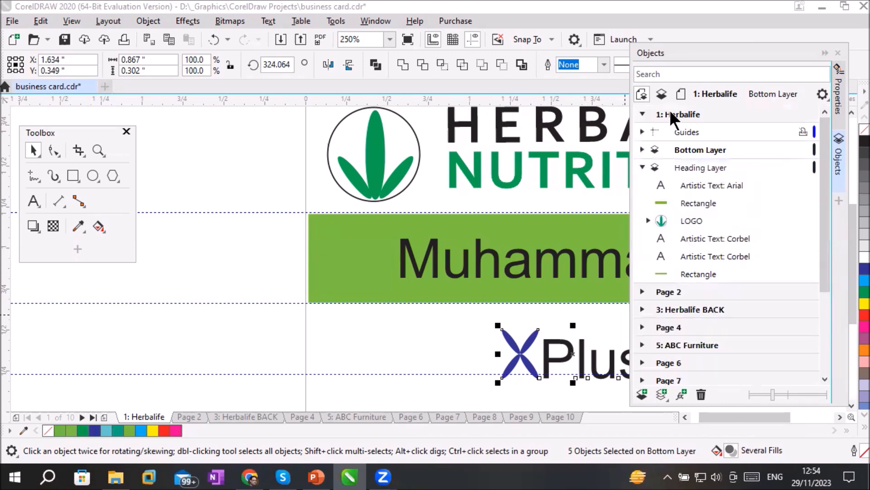
pyautogui.click(642, 115)
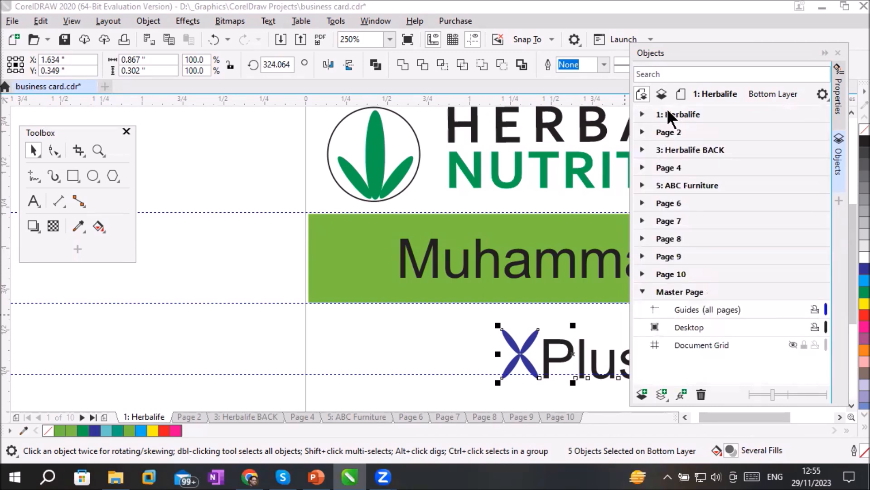
pyautogui.click(640, 114)
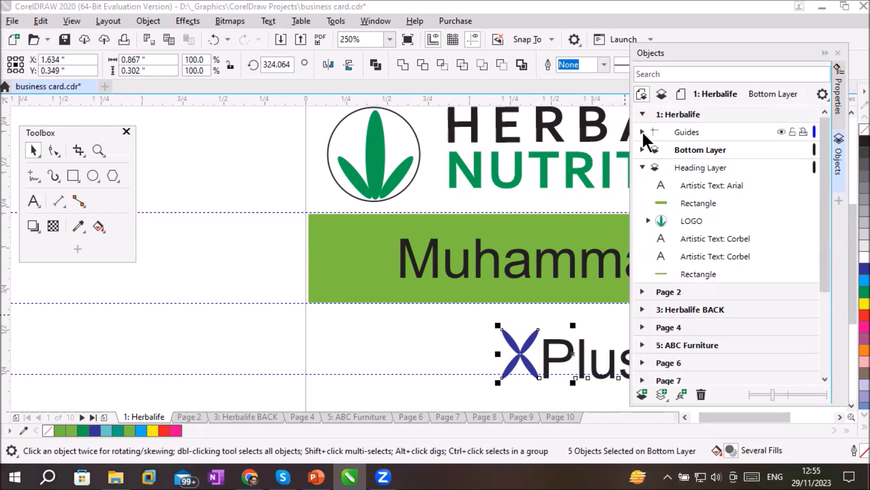
pyautogui.click(641, 150)
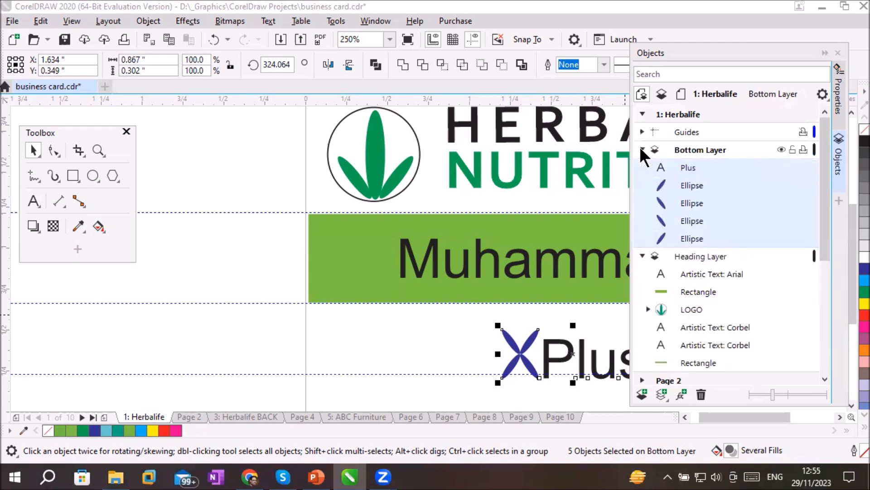
pyautogui.click(641, 150)
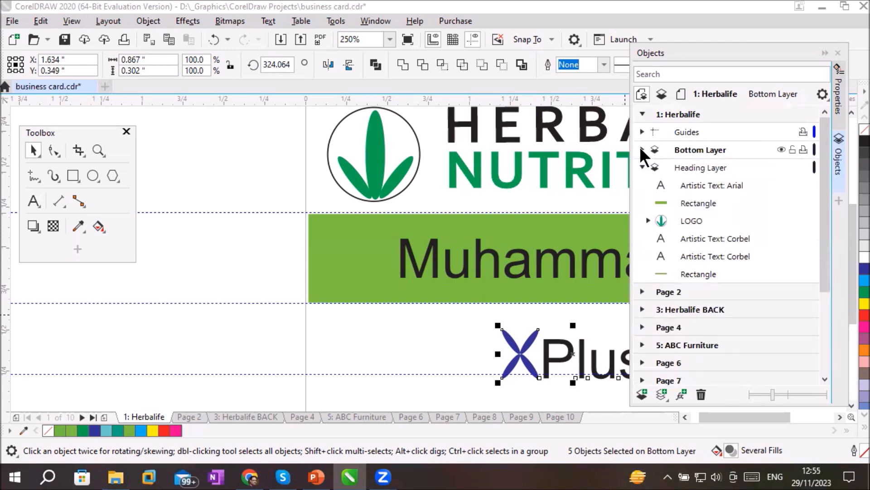
# Hide and show the Bottom Layer several times to check which artwork it holds, leaving it visible
pyautogui.click(781, 150)
pyautogui.click(781, 149)
pyautogui.click(781, 149)
pyautogui.click(781, 149)
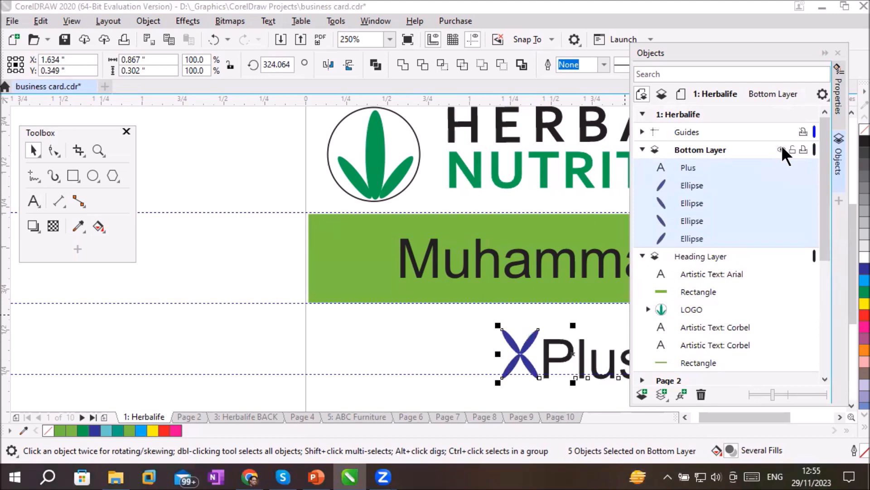
pyautogui.click(781, 150)
pyautogui.click(781, 149)
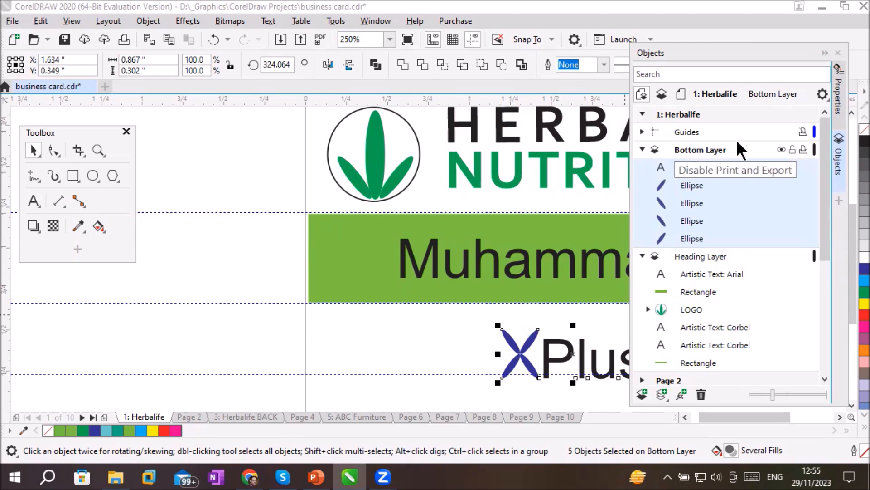
# Collapse the Bottom Layer and switch the active layer between the Heading Layer and the Bottom Layer
pyautogui.click(642, 150)
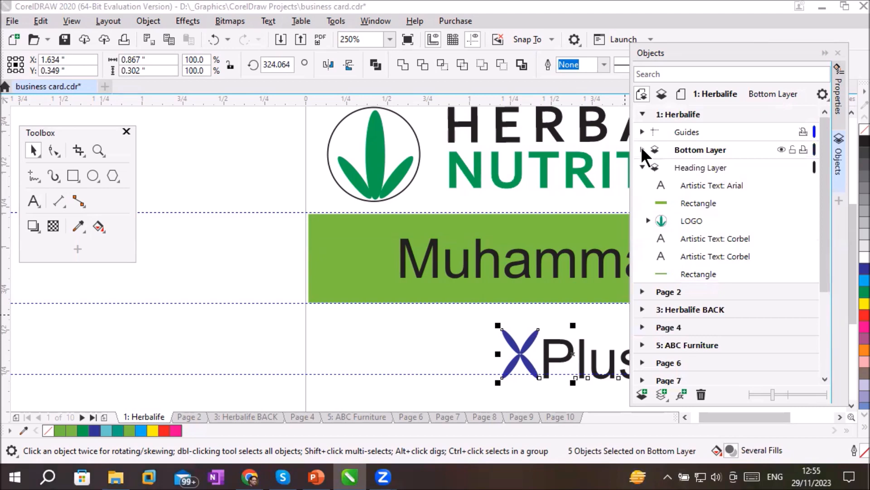
pyautogui.click(692, 167)
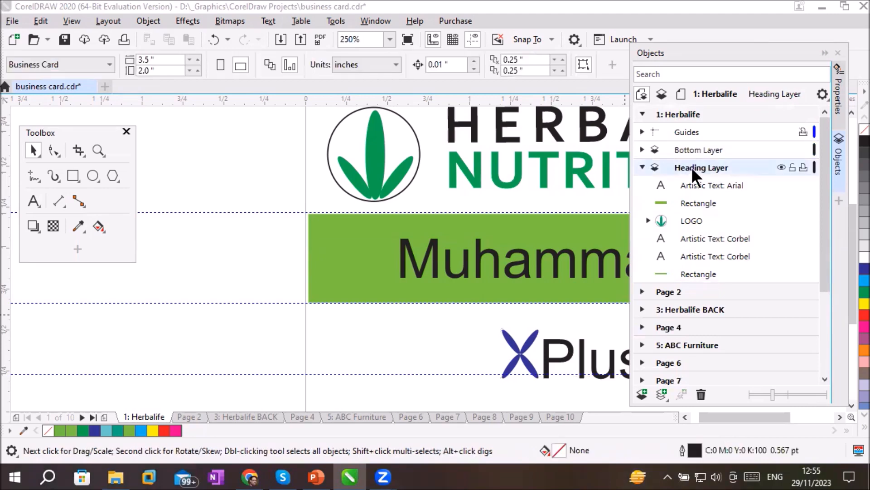
pyautogui.click(693, 145)
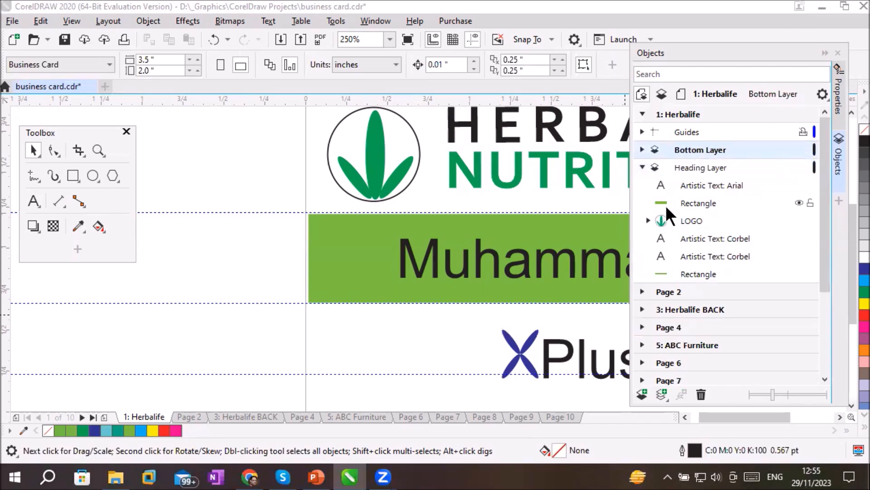
pyautogui.click(687, 162)
pyautogui.click(691, 151)
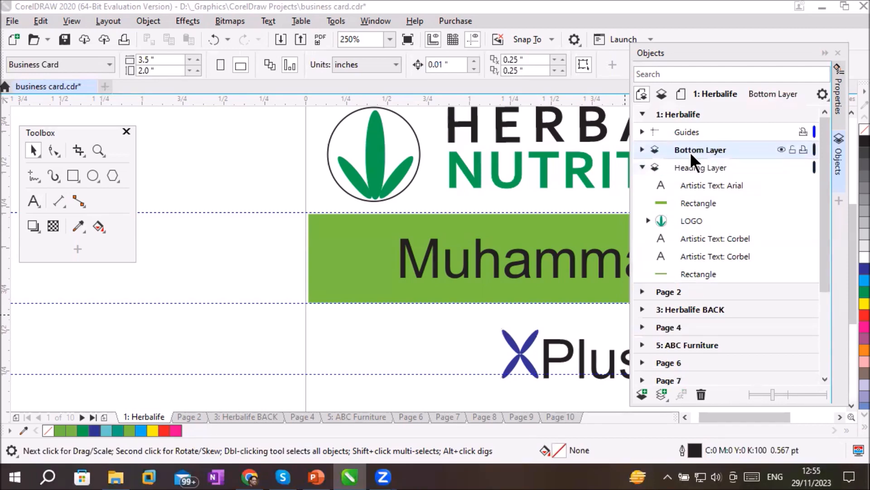
# Add a new layer to the Herbalife page and name it "Center Layer"
pyautogui.click(692, 166)
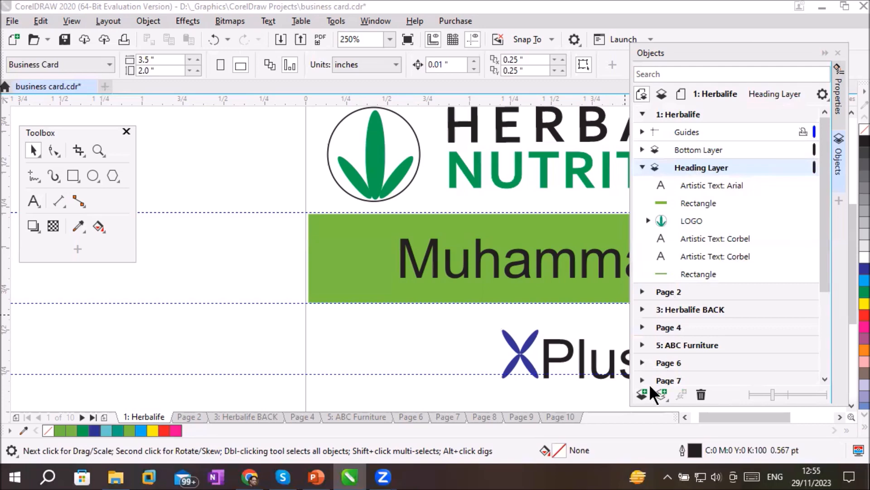
pyautogui.click(642, 394)
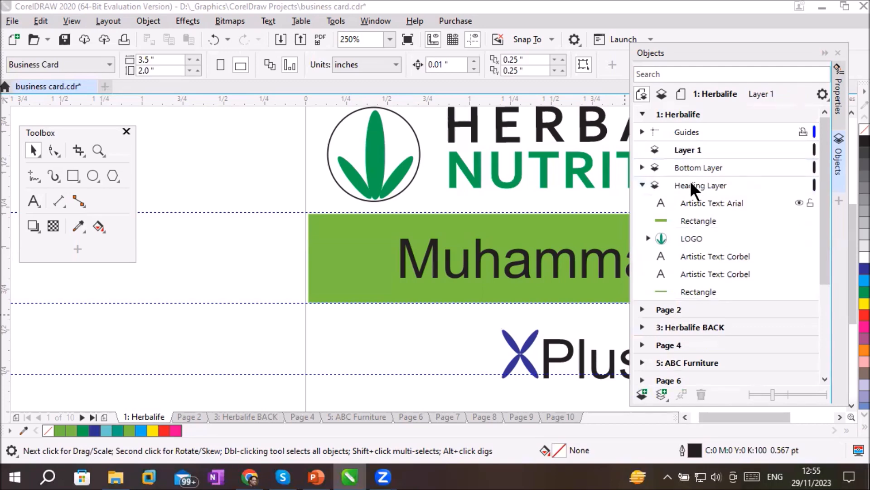
pyautogui.doubleClick(687, 149)
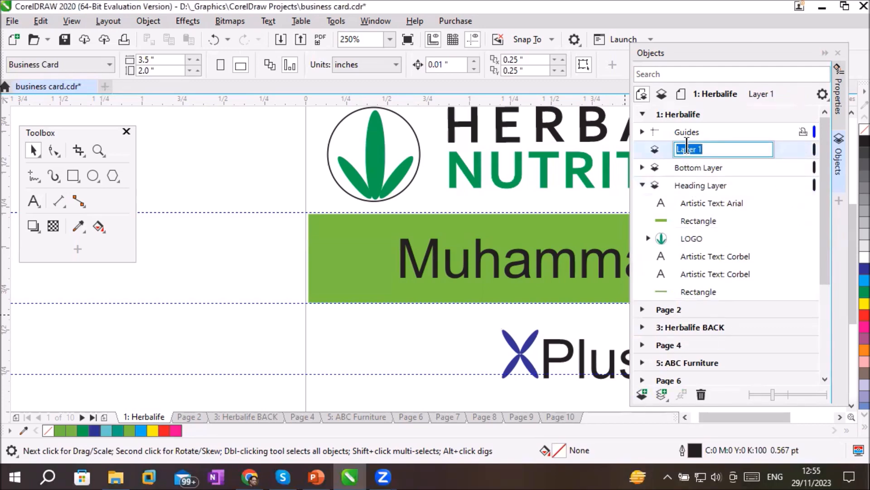
pyautogui.write('Ceter')
pyautogui.press('BackSpace')
pyautogui.press('BackSpace')
pyautogui.press('BackSpace')
pyautogui.write('nter Layer')
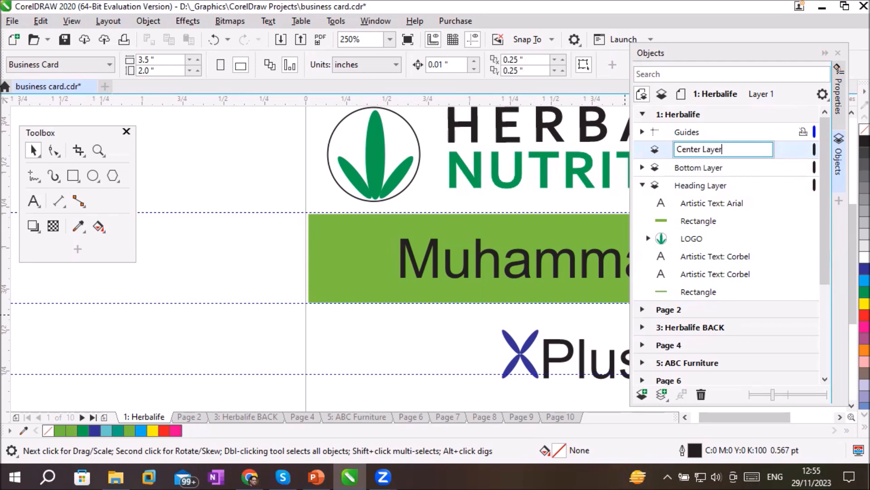
pyautogui.press('Return')
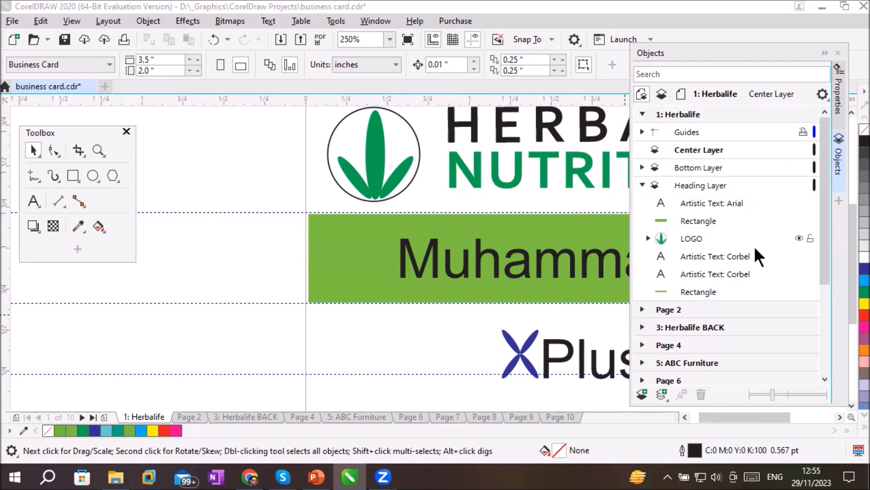
# Select the wide green rectangle and the Arial text on it, and move both into the Center Layer
pyautogui.click(697, 221)
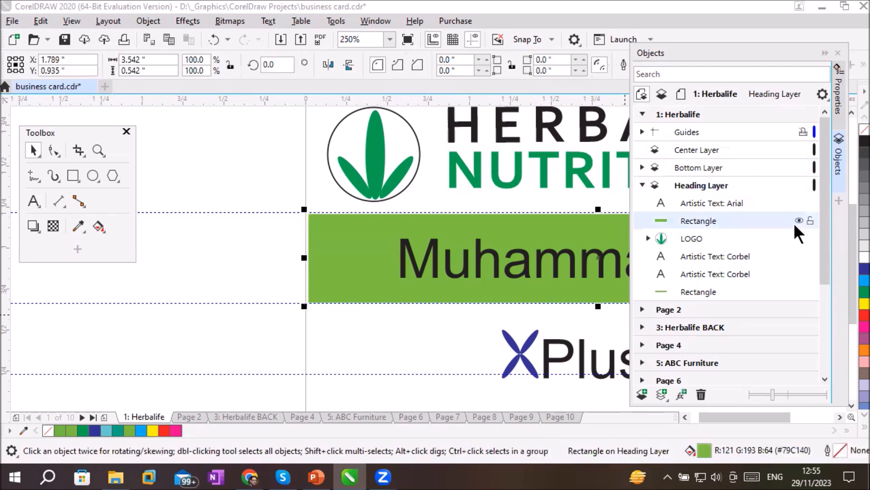
pyautogui.click(735, 202)
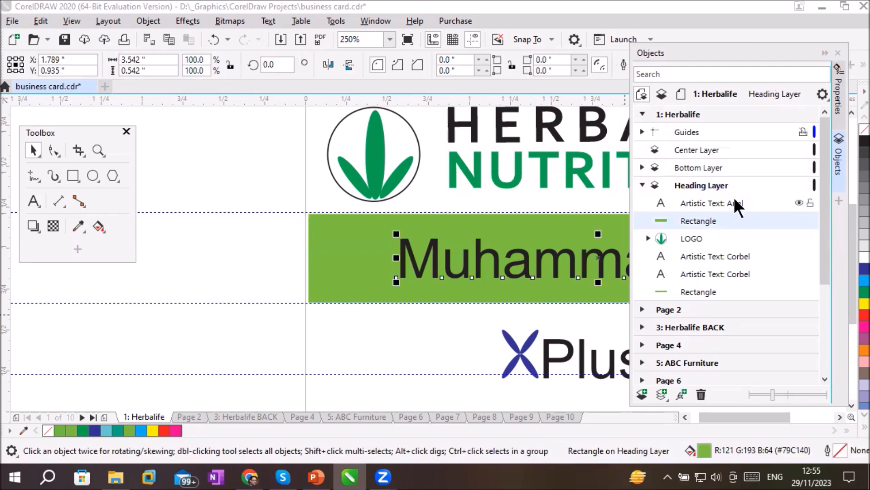
pyautogui.click(724, 221)
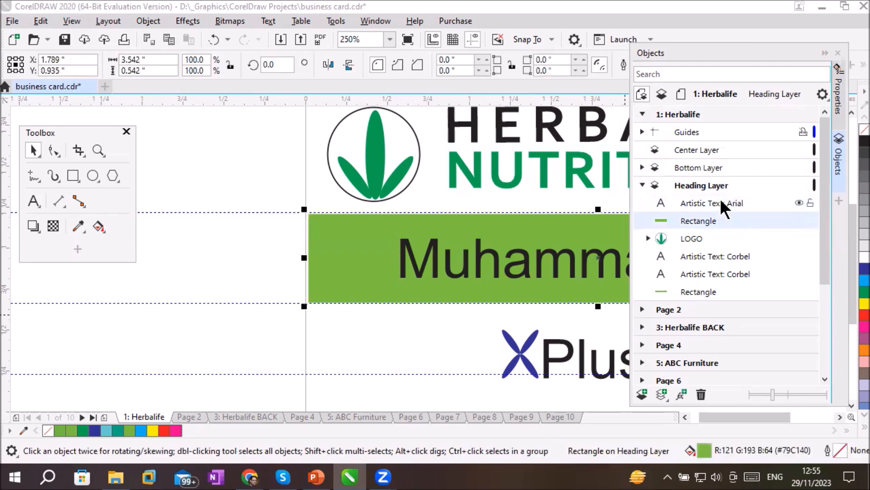
pyautogui.keyDown('ctrl'); pyautogui.click(722, 202); pyautogui.keyUp('ctrl')
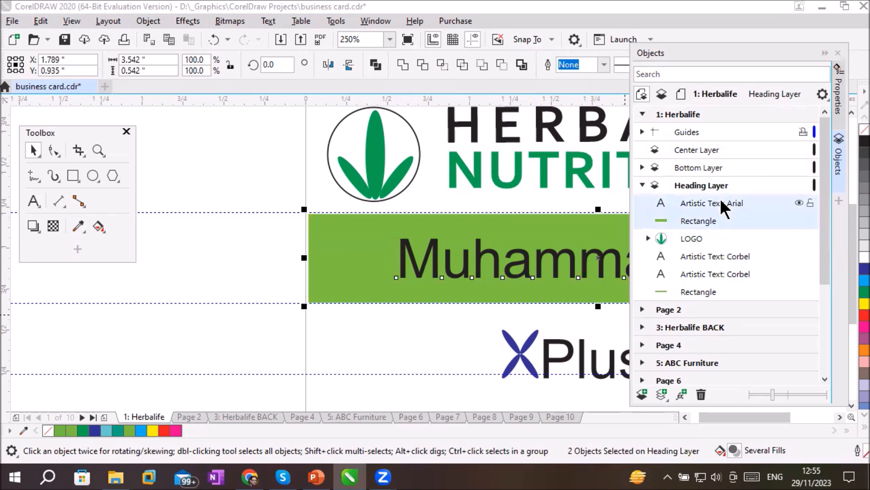
pyautogui.moveTo(721, 203); pyautogui.dragTo(718, 151)
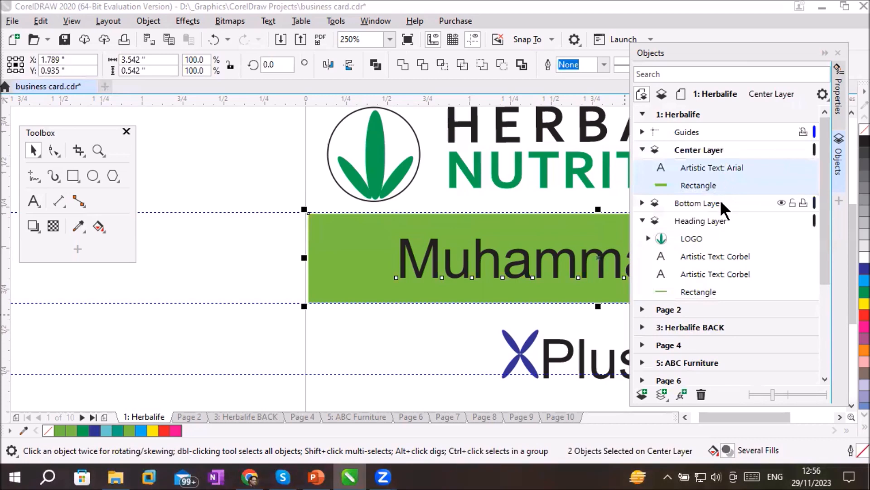
# Make the Heading Layer active, and collapse both the Center Layer and the Heading Layer
pyautogui.click(700, 220)
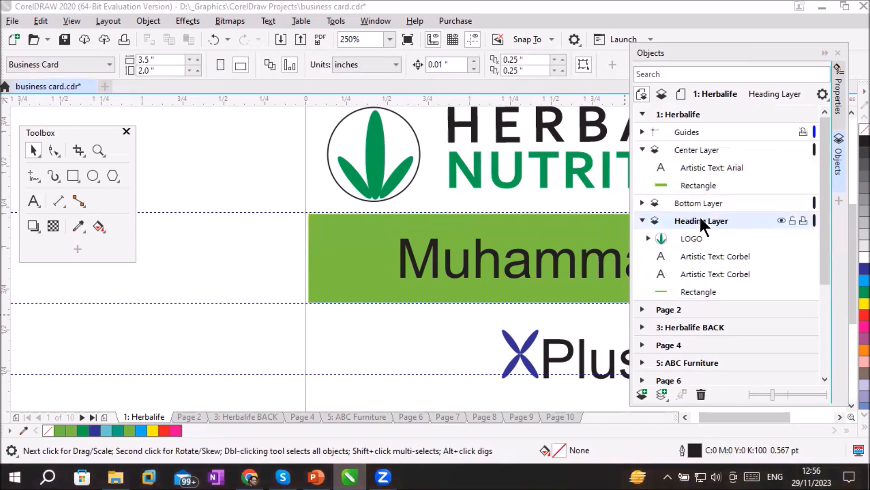
pyautogui.click(642, 150)
pyautogui.click(642, 185)
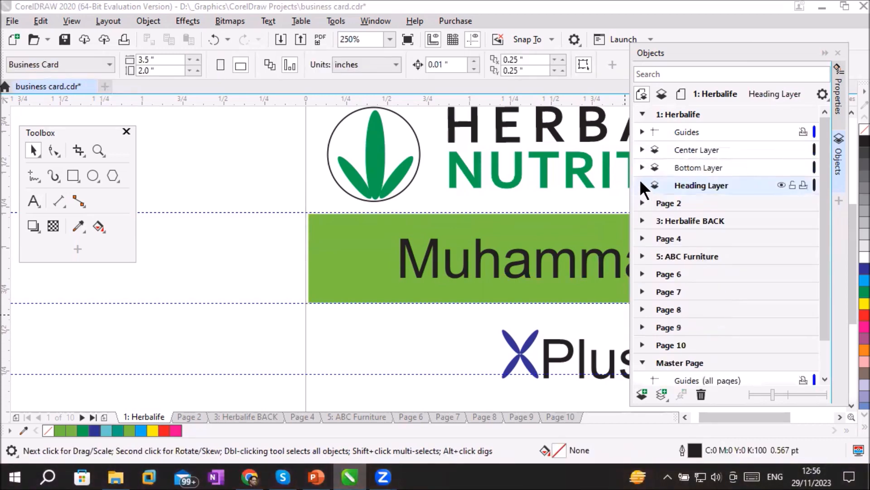
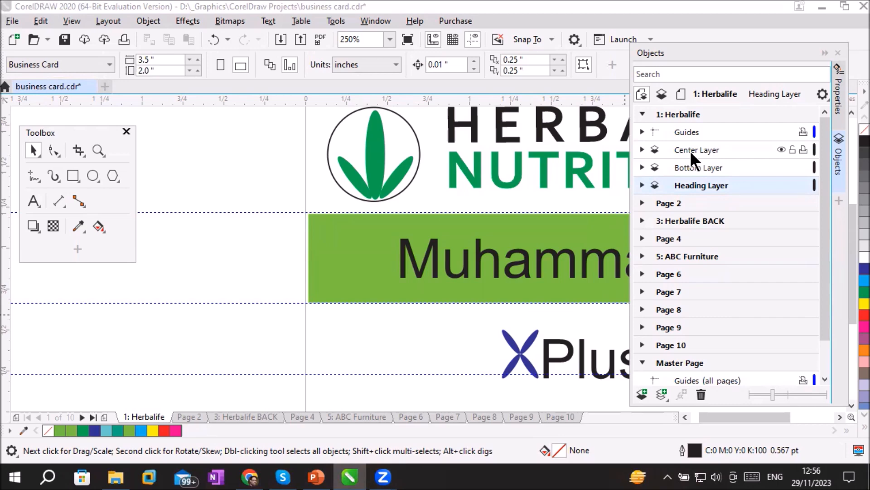
# Collapse the Herbalife page's layers in the Objects list and select that page entry
pyautogui.click(642, 113)
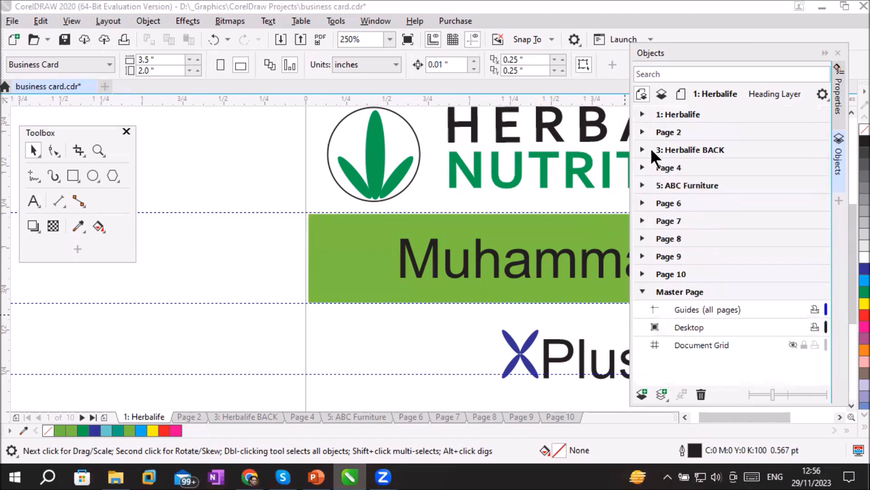
pyautogui.click(642, 114)
pyautogui.click(643, 113)
pyautogui.click(642, 114)
pyautogui.click(643, 114)
pyautogui.click(676, 114)
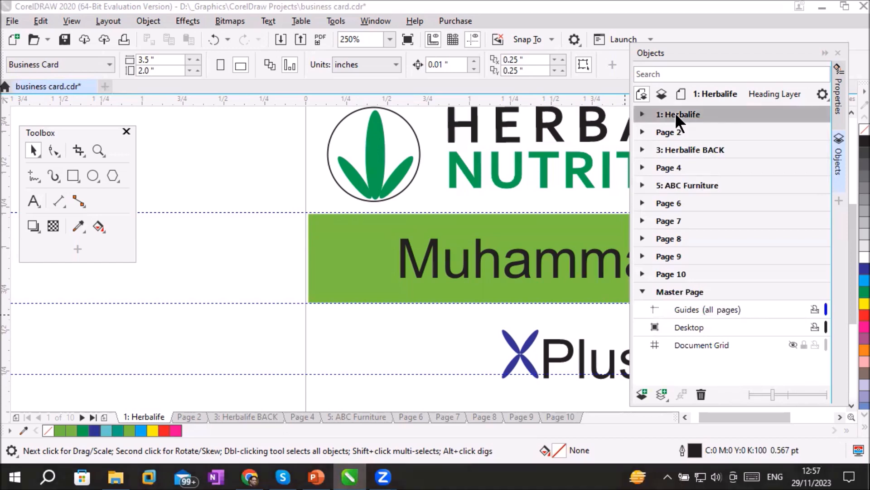
# Duplicate the Herbalife page, inserting the copy after the selected page and copying the layers only
pyautogui.click(137, 414)
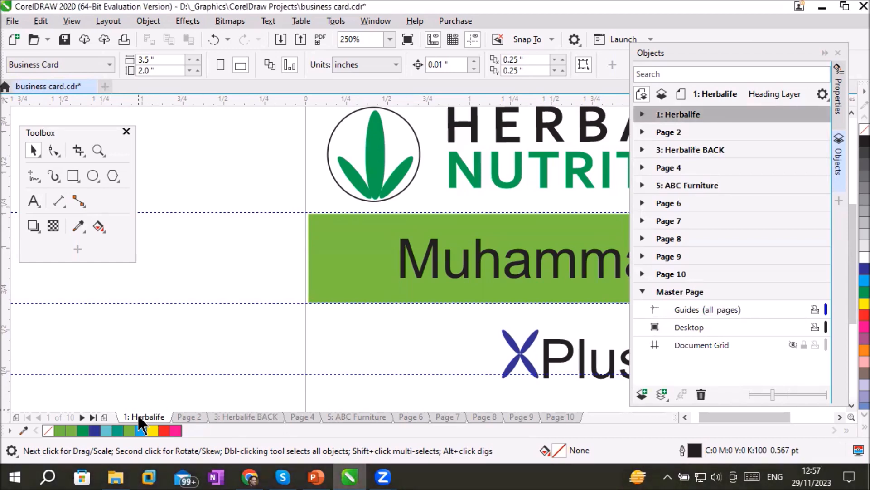
pyautogui.rightClick(138, 414)
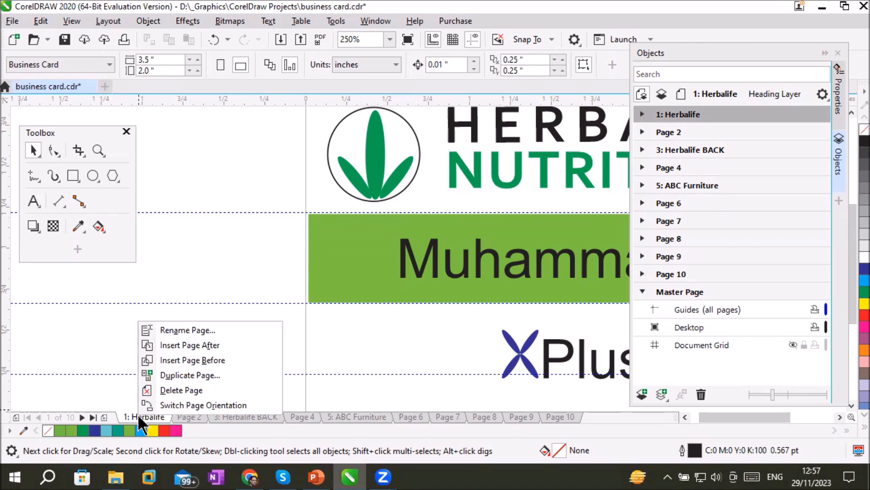
pyautogui.click(166, 375)
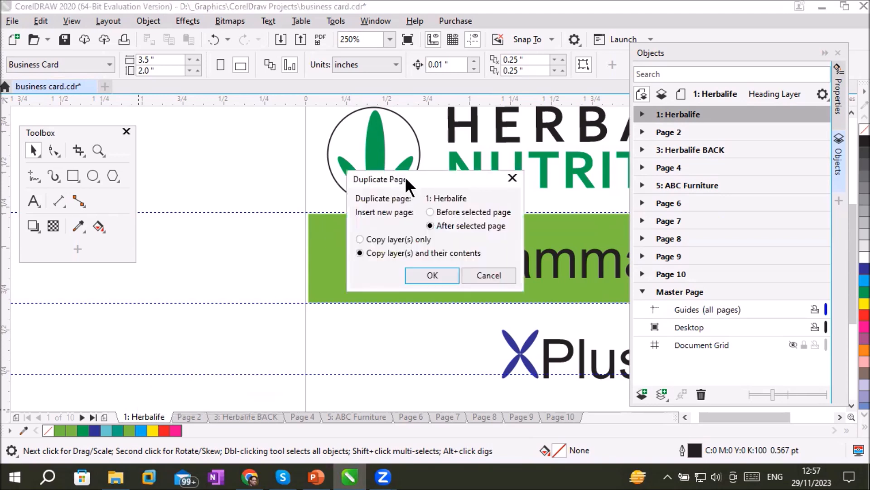
pyautogui.moveTo(404, 176); pyautogui.dragTo(250, 160)
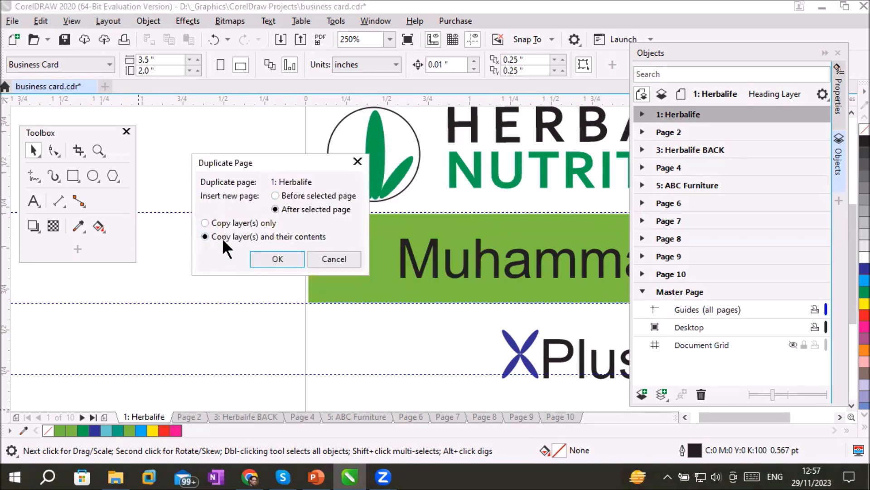
pyautogui.click(241, 221)
pyautogui.click(250, 237)
pyautogui.click(261, 223)
pyautogui.click(242, 237)
pyautogui.click(241, 221)
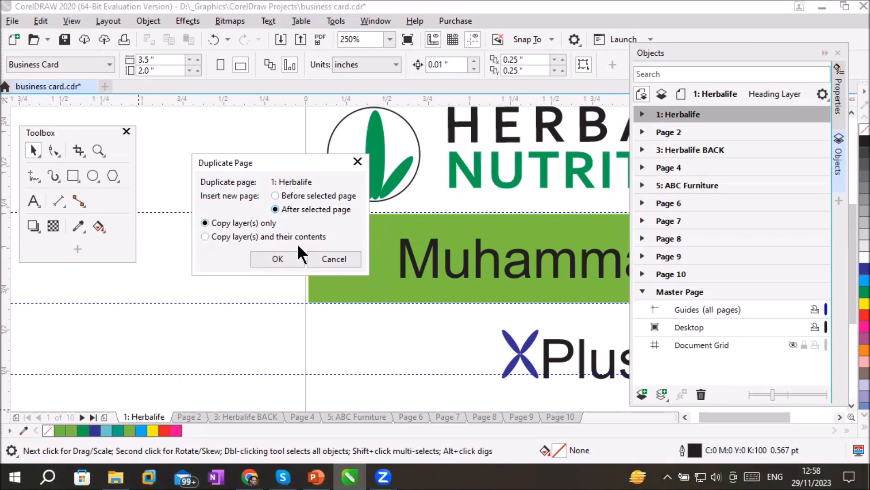
pyautogui.click(282, 258)
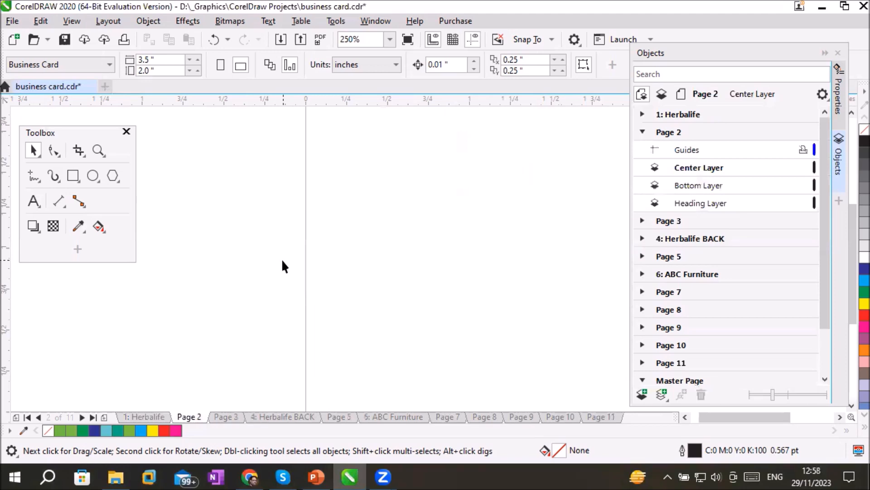
# Examine the empty Page 2 and its copied layers, making the Bottom, Heading and Center layers active in turn
pyautogui.scroll(-3, 396, 269)
pyautogui.scroll(1, 467, 278)
pyautogui.scroll(1, 467, 278)
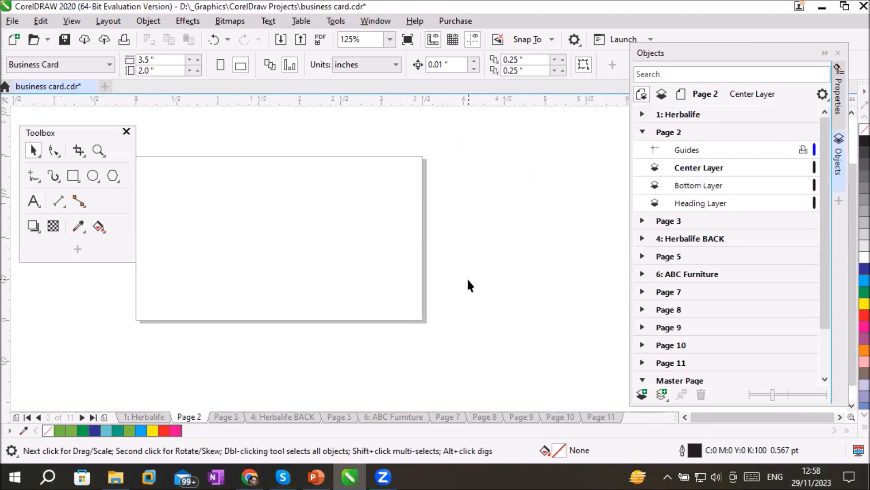
pyautogui.scroll(-1, 467, 277)
pyautogui.scroll(1, 467, 278)
pyautogui.click(685, 183)
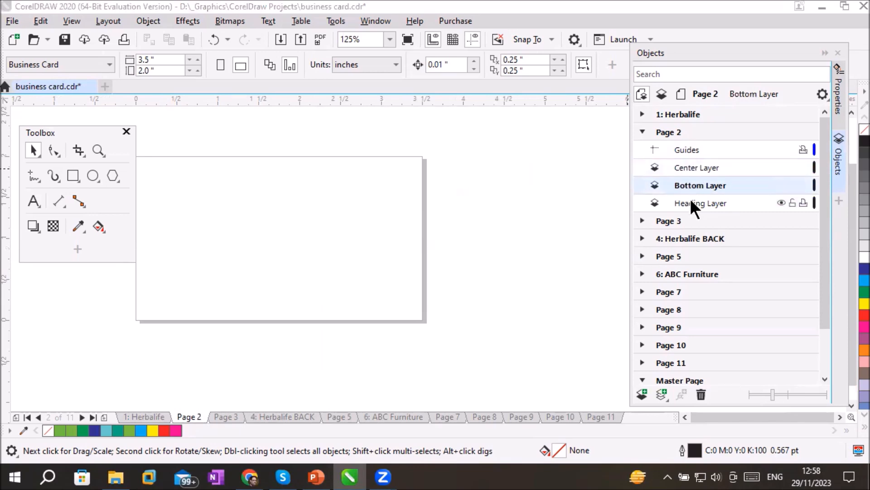
pyautogui.click(691, 203)
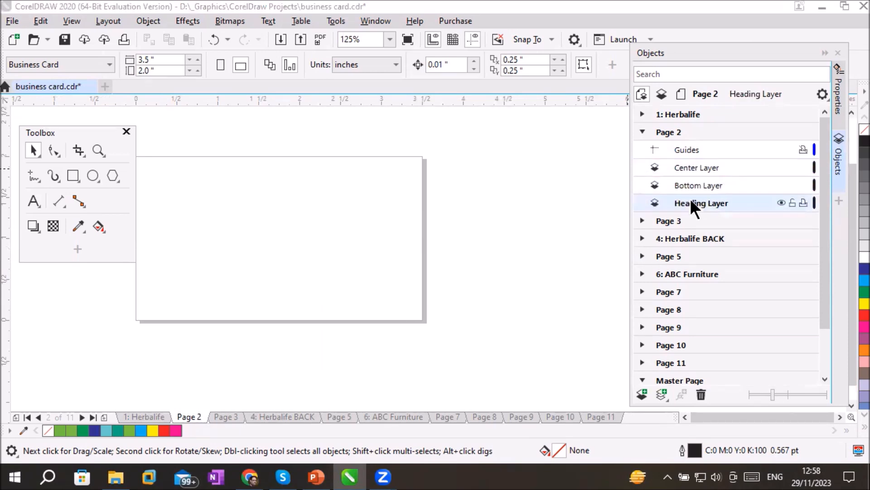
pyautogui.click(699, 168)
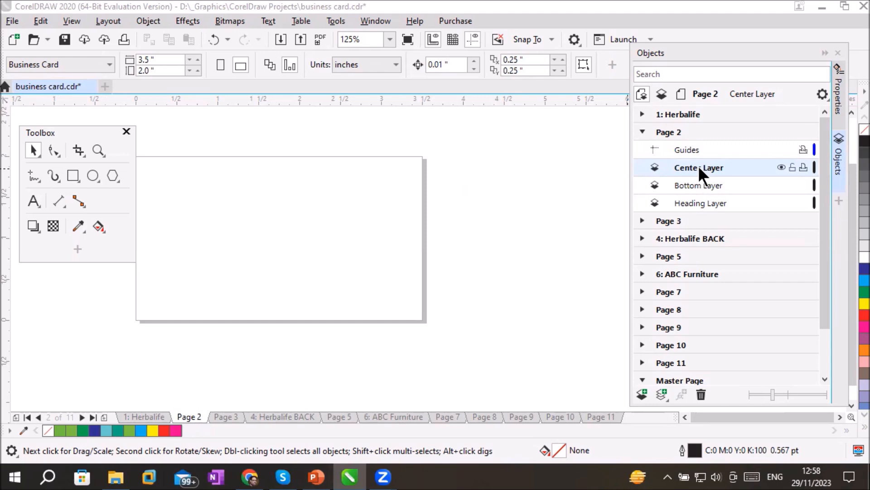
# On Page 2's Heading Layer, draw a rectangle about 3.48 × 0.42 inches across the page's top edge and fill it with cyan (C:100)
pyautogui.click(685, 210)
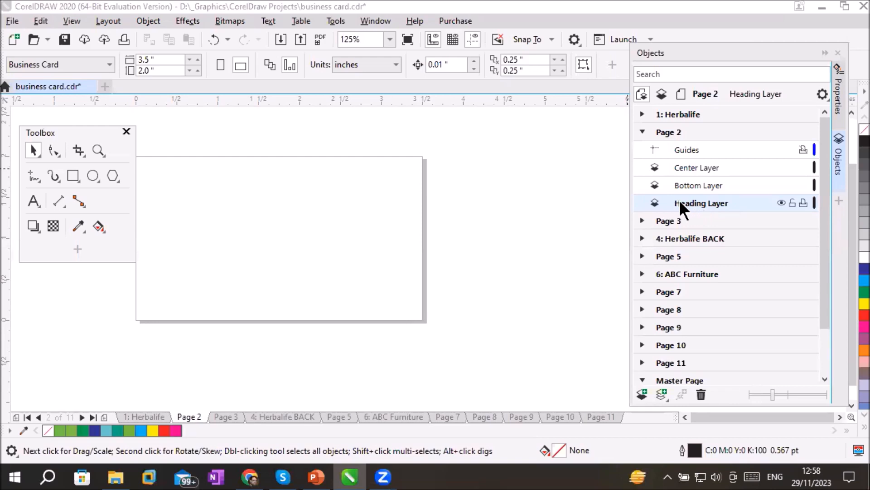
pyautogui.click(73, 176)
pyautogui.moveTo(138, 158)
pyautogui.mouseDown()
pyautogui.moveTo(209, 180)
pyautogui.moveTo(422, 190)
pyautogui.mouseUp()
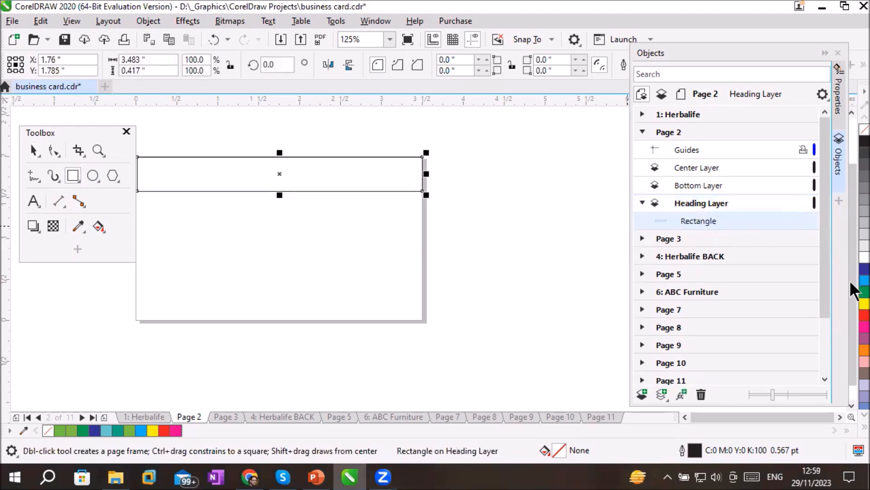
pyautogui.click(864, 281)
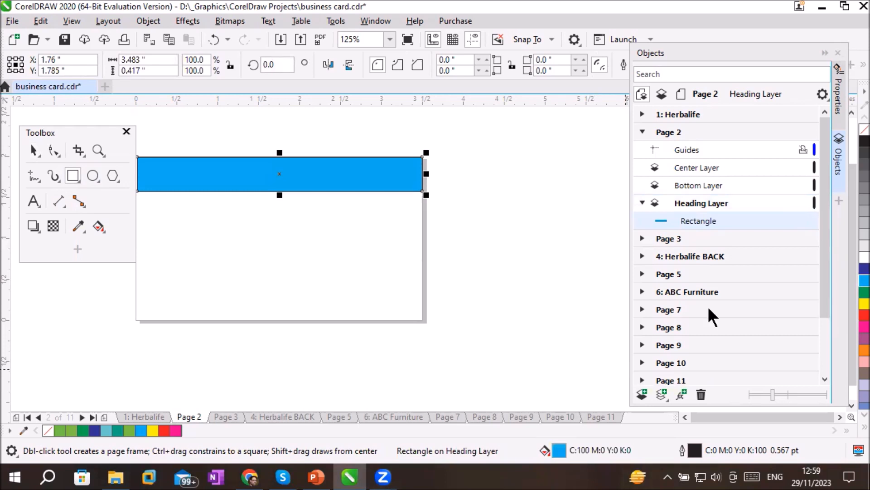
# On the Bottom Layer, draw a rectangle about 3.51 × 0.28 inches along the page's bottom edge and fill it with Blue (C:100 M:100)
pyautogui.click(700, 186)
pyautogui.click(700, 186)
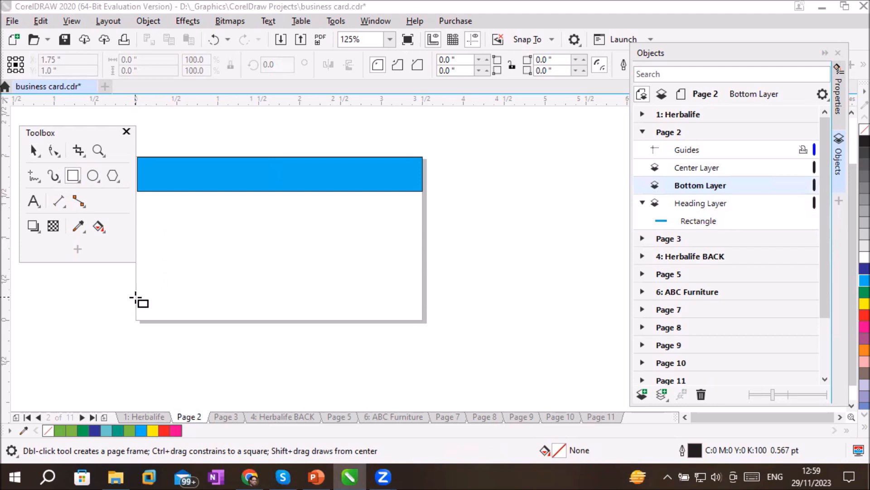
pyautogui.moveTo(136, 297); pyautogui.dragTo(423, 321)
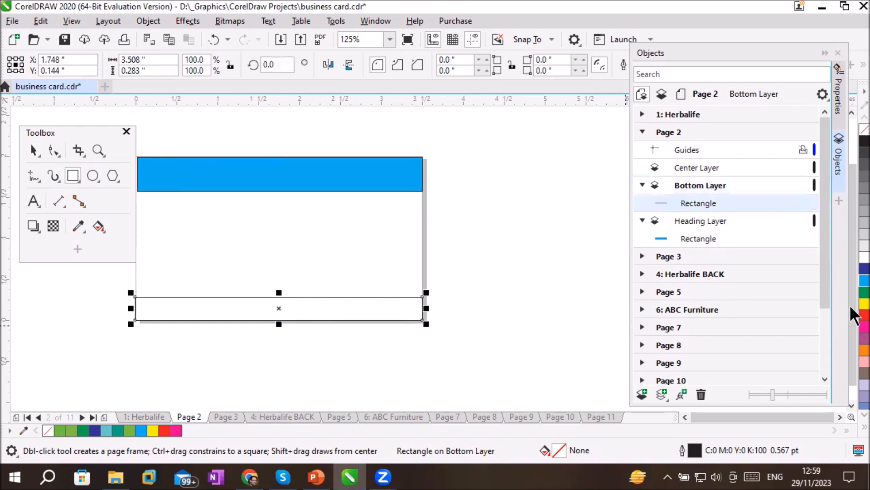
pyautogui.click(864, 269)
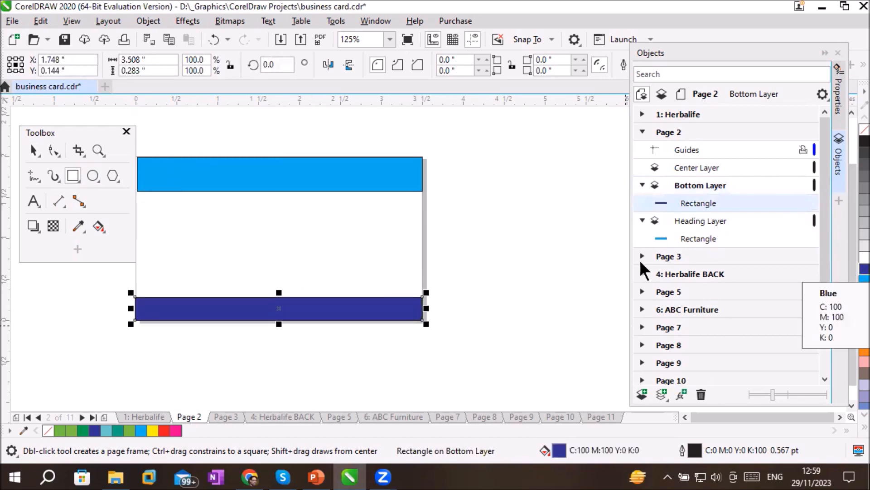
pyautogui.click(33, 150)
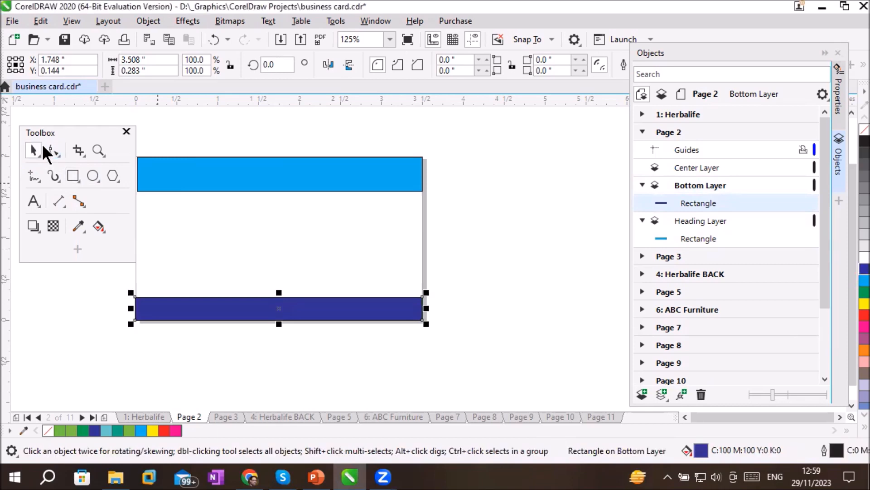
pyautogui.click(516, 223)
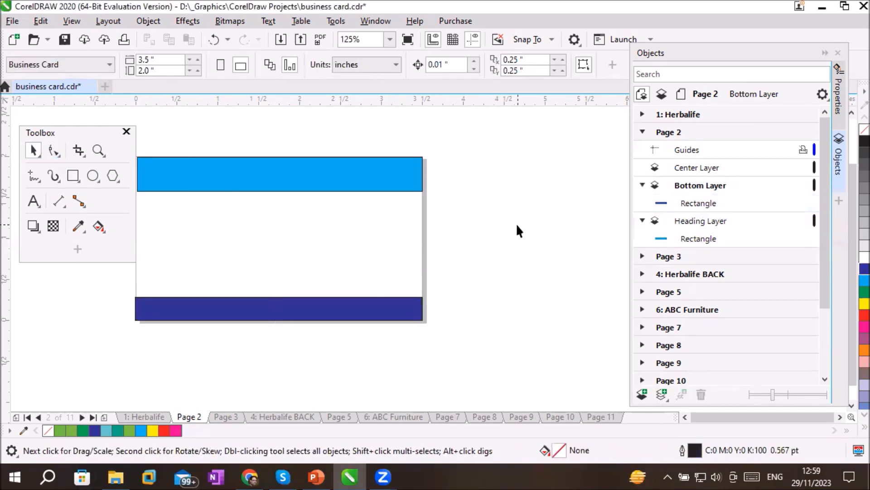
pyautogui.click(593, 164)
# On the Center Layer, draw a circle about 0.175 inches wide just above the blue rectangle's left end and fill it with cyan (C:100)
pyautogui.click(706, 167)
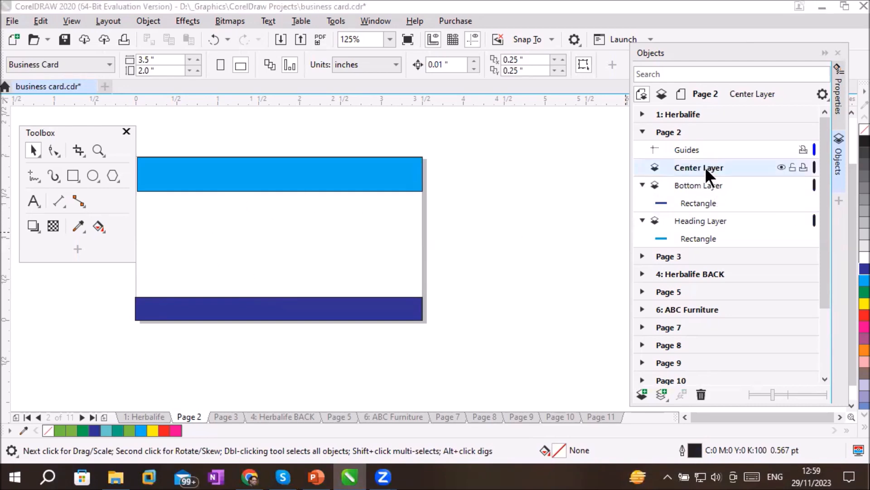
pyautogui.click(92, 175)
pyautogui.moveTo(142, 269); pyautogui.dragTo(157, 283)
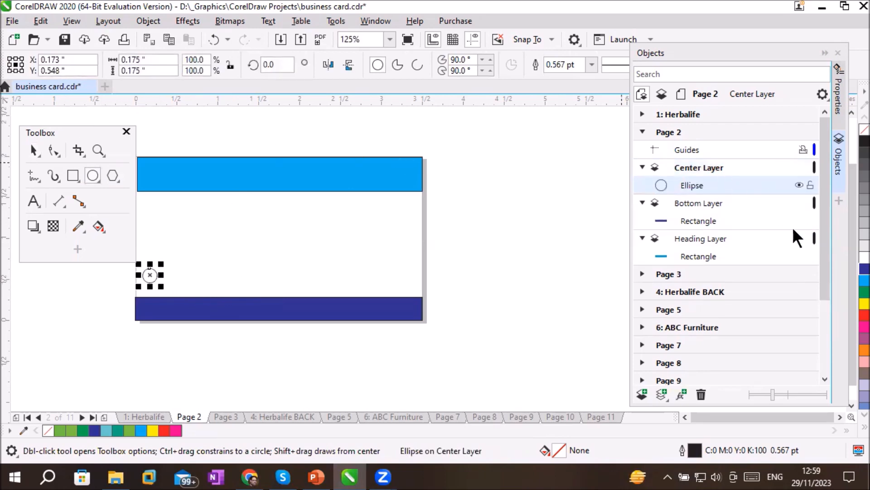
pyautogui.click(864, 280)
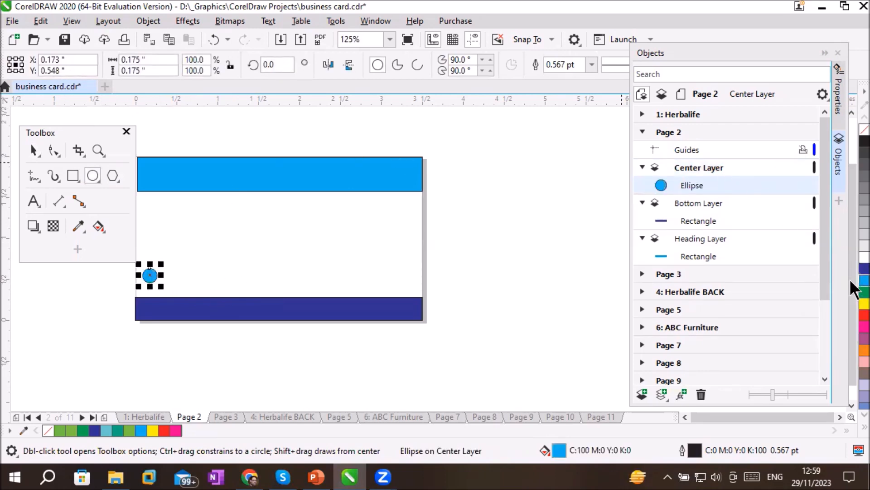
# Duplicate the cyan circle beside itself and repeat the duplication until a row of ten circles runs across the page
pyautogui.click(34, 151)
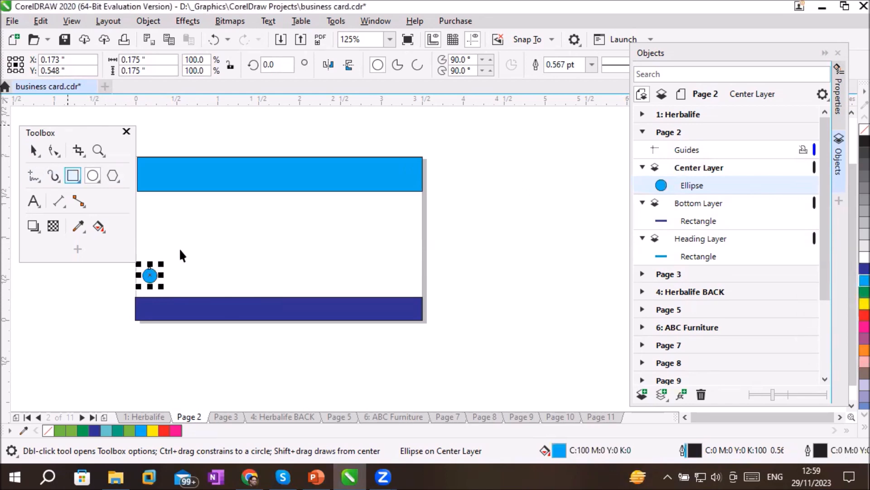
pyautogui.scroll(3, 154, 275)
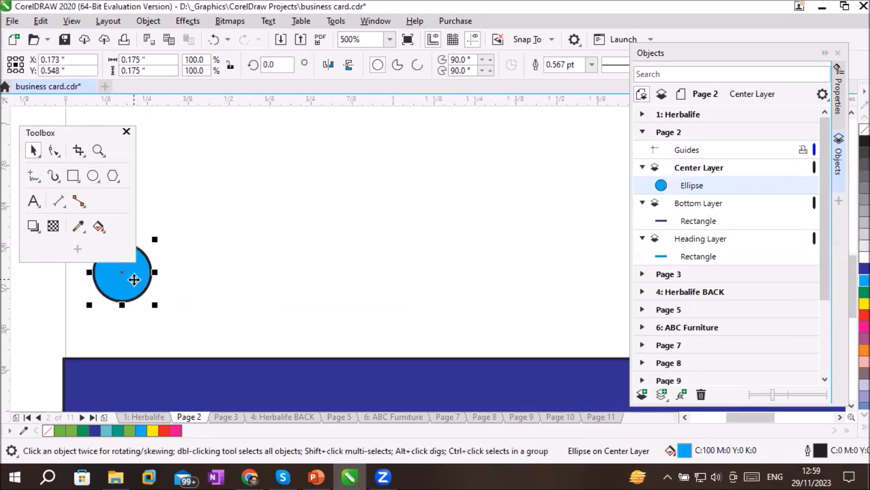
pyautogui.moveTo(134, 278); pyautogui.dragTo(173, 292)
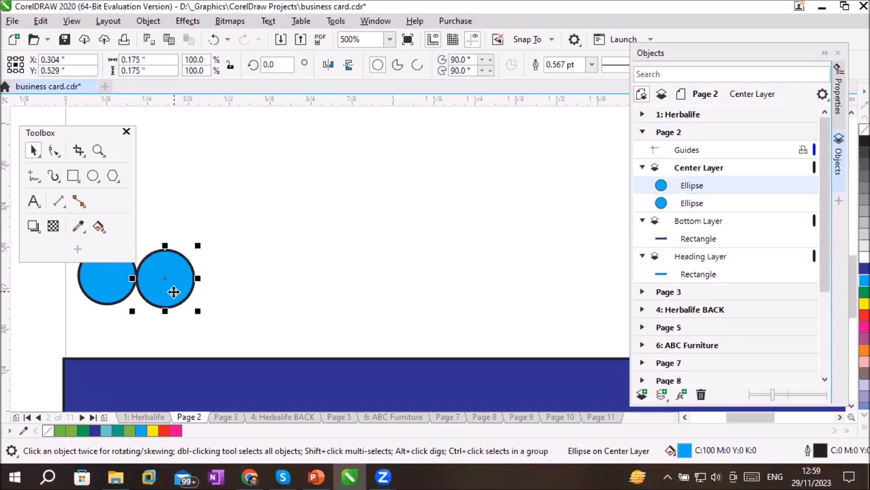
pyautogui.hotkey('ctrl', 'r')
pyautogui.hotkey('ctrl', 'r')
pyautogui.hotkey('ctrl', 'r')
pyautogui.hotkey('ctrl', 'r')
pyautogui.hotkey('ctrl', 'r')
pyautogui.hotkey('ctrl', 'r')
pyautogui.hotkey('ctrl', 'r')
pyautogui.hotkey('ctrl', 'r')
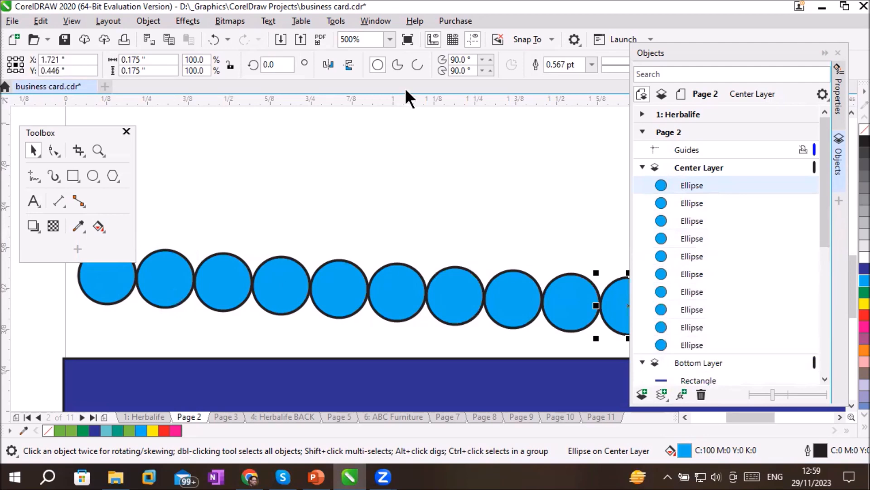
# Toggle the Center Layer's visibility off and on, select one of its ellipses, and reselect the layer
pyautogui.click(690, 161)
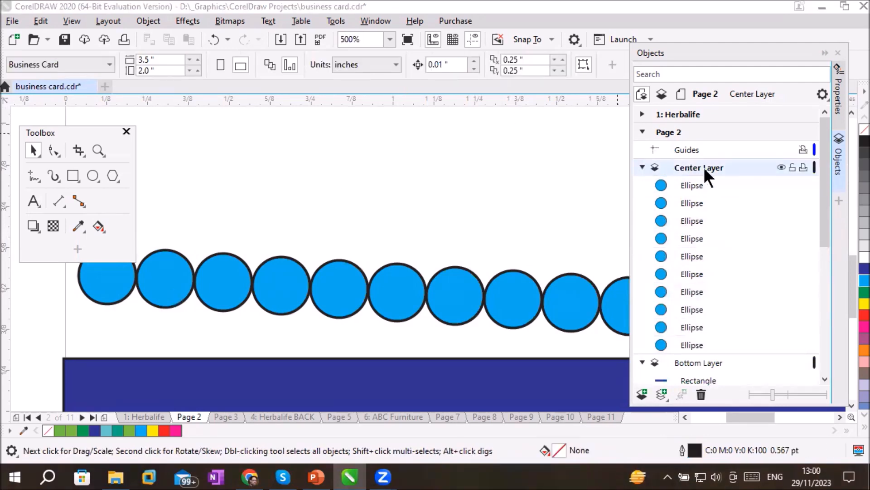
pyautogui.click(781, 165)
pyautogui.click(781, 166)
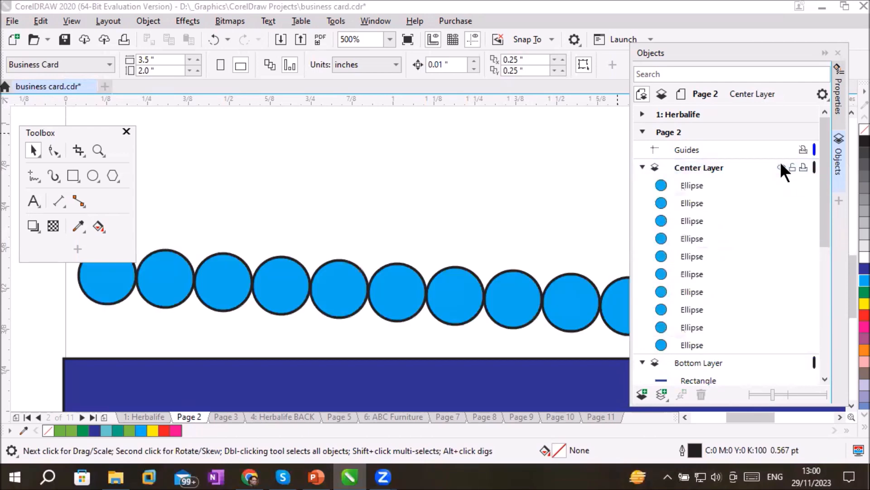
pyautogui.click(781, 166)
pyautogui.click(781, 165)
pyautogui.click(692, 221)
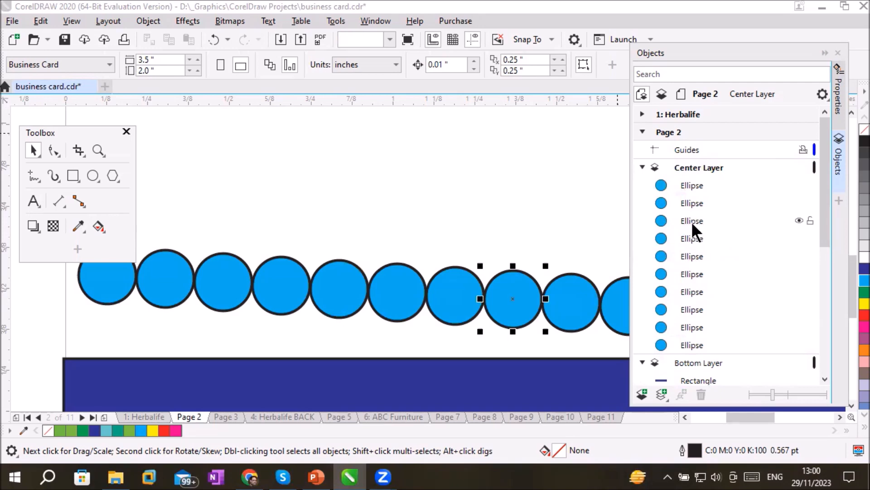
pyautogui.click(693, 164)
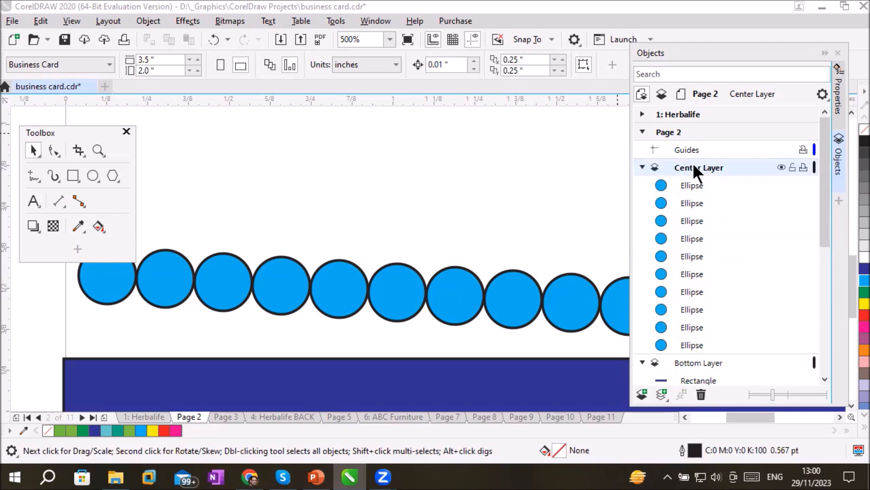
# Collapse Page 2 in the Objects list and return to the Herbalife page
pyautogui.click(643, 130)
pyautogui.click(643, 132)
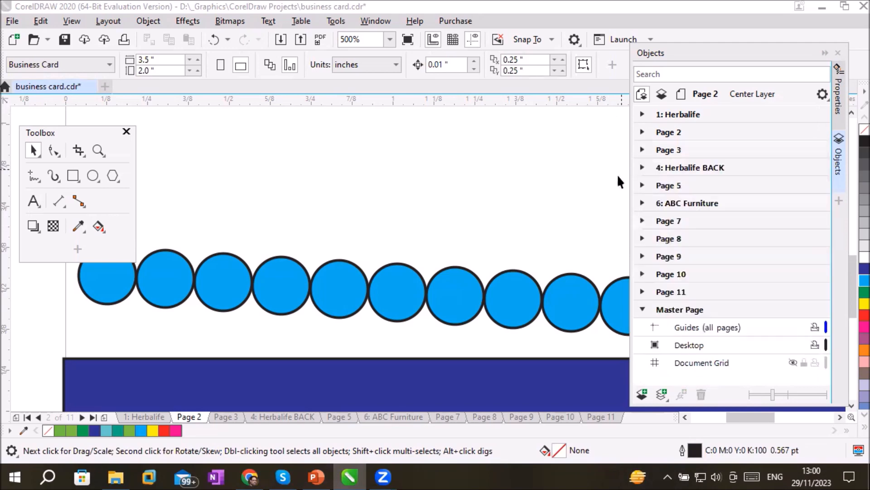
pyautogui.click(145, 417)
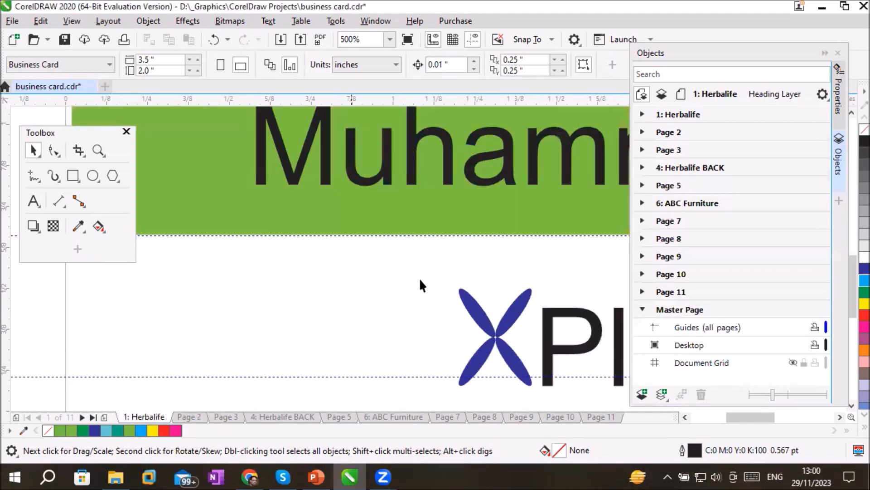
pyautogui.scroll(-4, 419, 278)
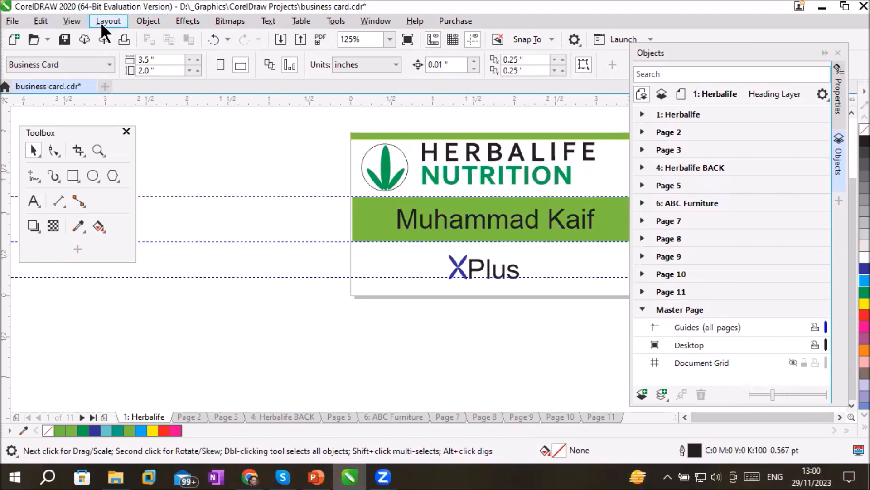
# Duplicate the Herbalife page after itself with its layers and their contents, and compare the copy with the original
pyautogui.rightClick(136, 416)
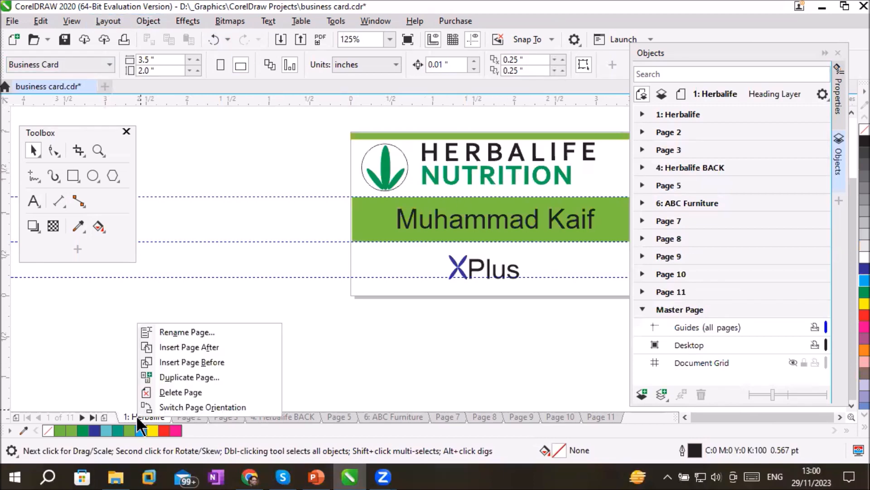
pyautogui.click(108, 21)
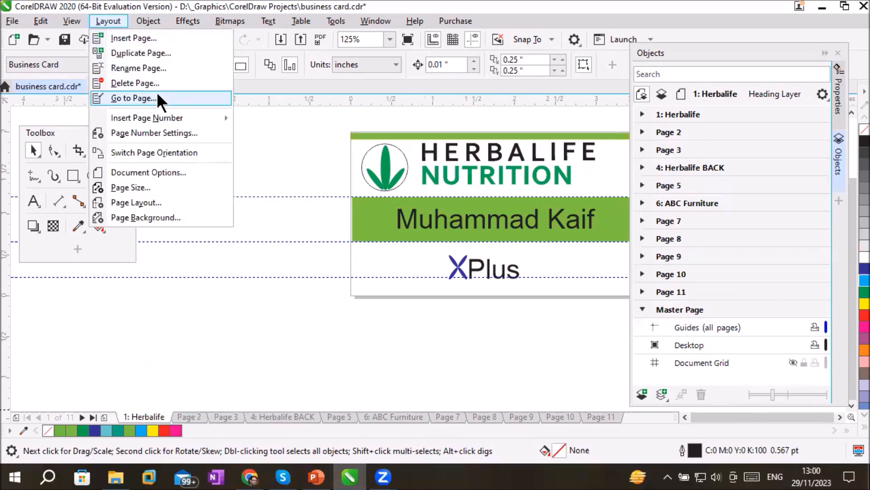
pyautogui.click(166, 53)
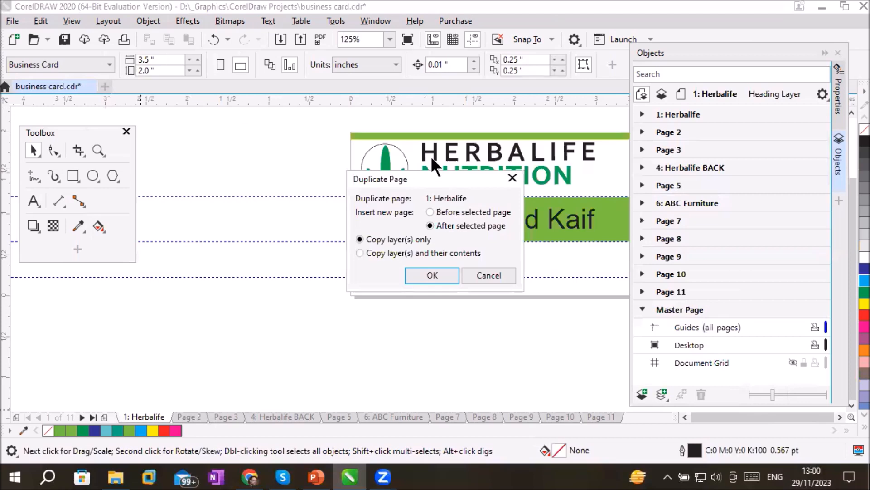
pyautogui.moveTo(407, 178); pyautogui.dragTo(243, 148)
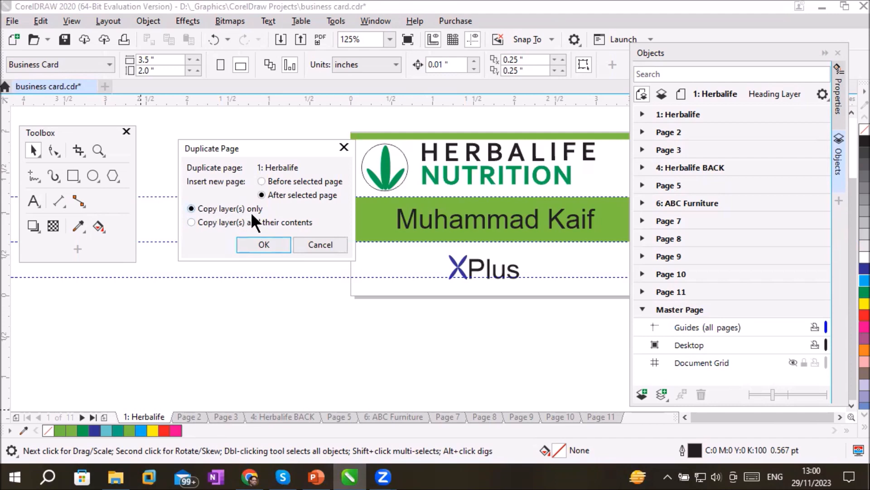
pyautogui.click(217, 223)
pyautogui.click(281, 246)
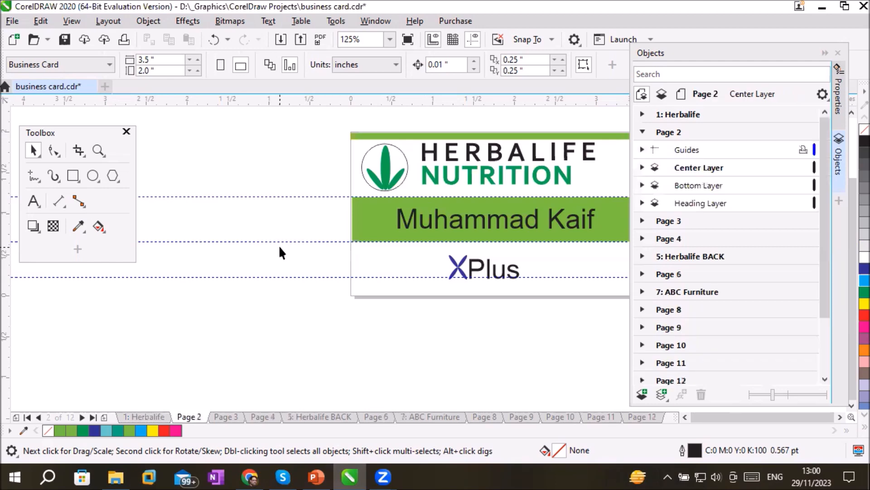
pyautogui.click(146, 417)
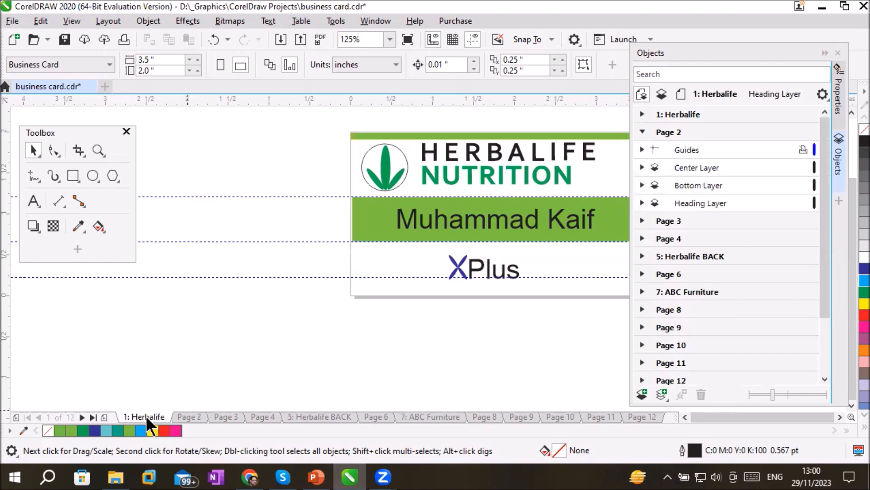
pyautogui.click(183, 416)
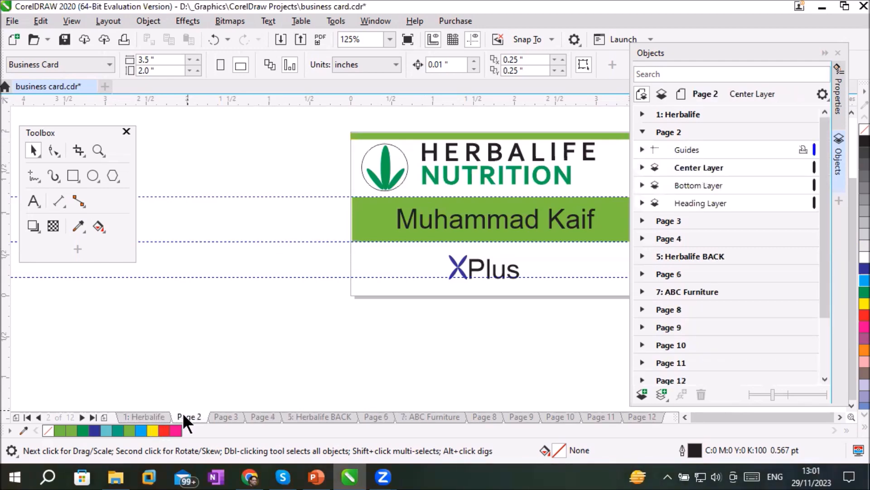
# Rename the duplicated Page 2 as "Herbalife 2nd design"
pyautogui.rightClick(183, 413)
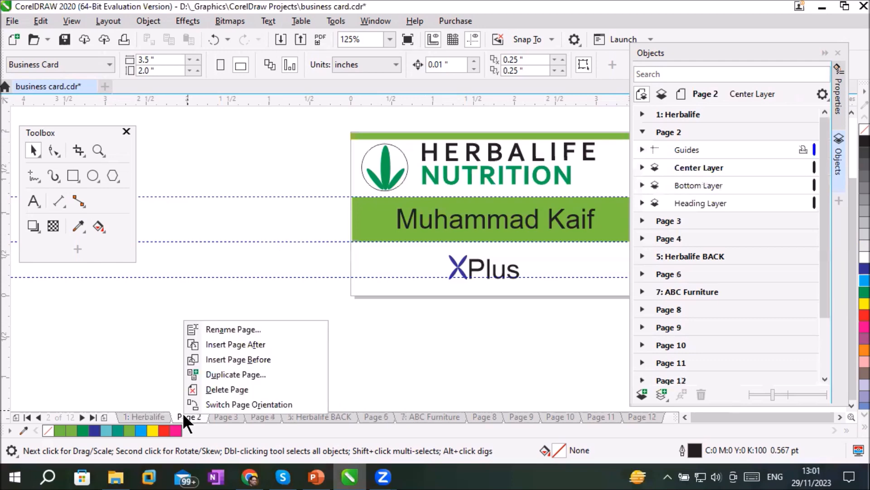
pyautogui.click(244, 329)
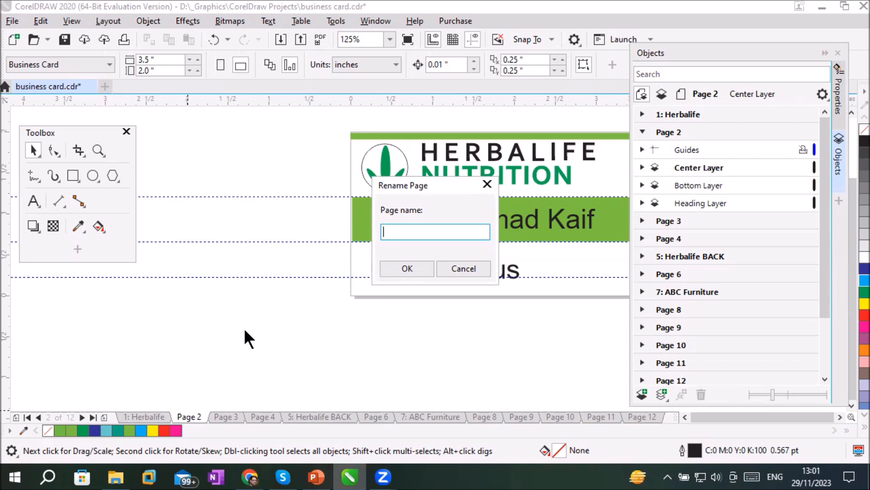
pyautogui.write('Hera')
pyautogui.press('BackSpace')
pyautogui.write('balife 2nd design')
pyautogui.press('Return')
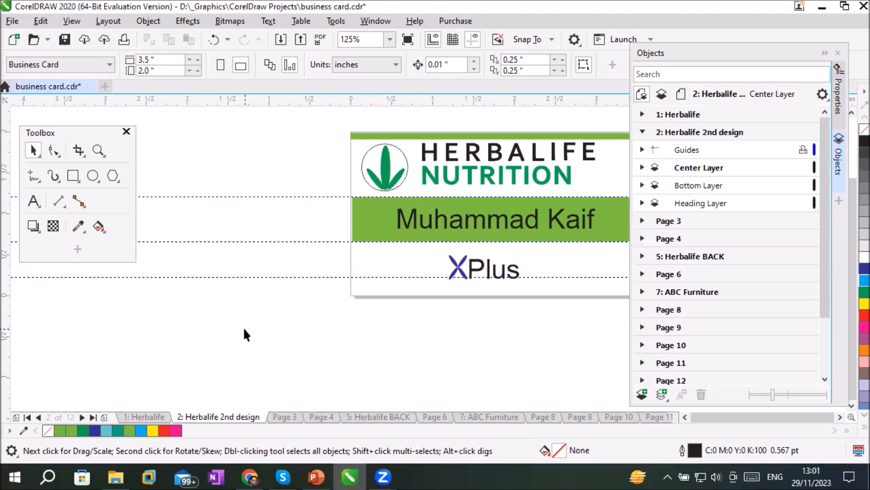
# On the 2nd design's Center Layer, fill the band with cyan and its name text with red, and compare the page with the original
pyautogui.click(381, 229)
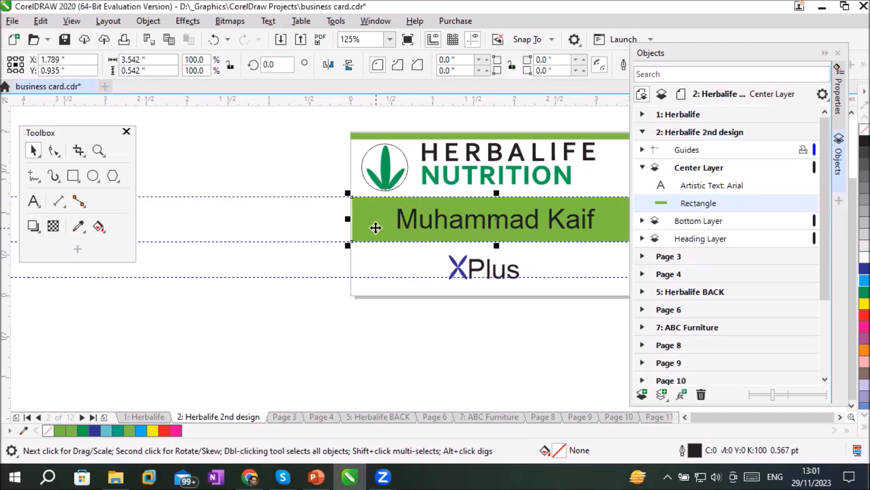
pyautogui.click(852, 284)
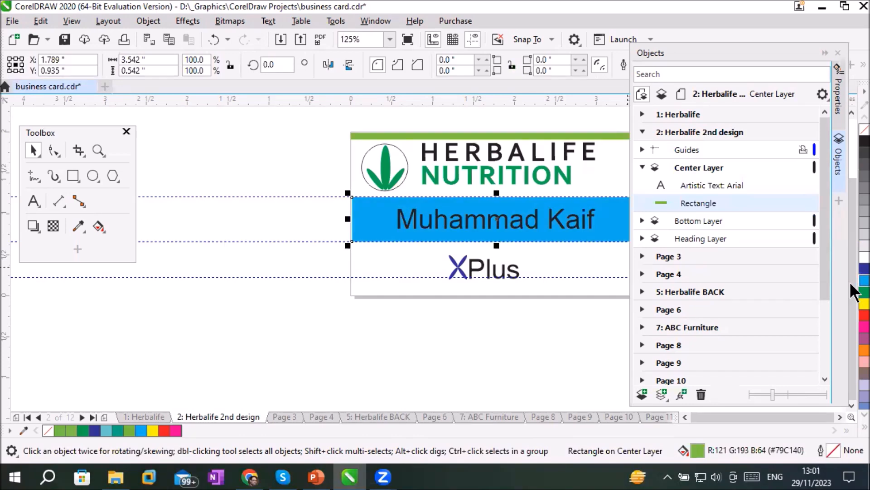
pyautogui.doubleClick(437, 229)
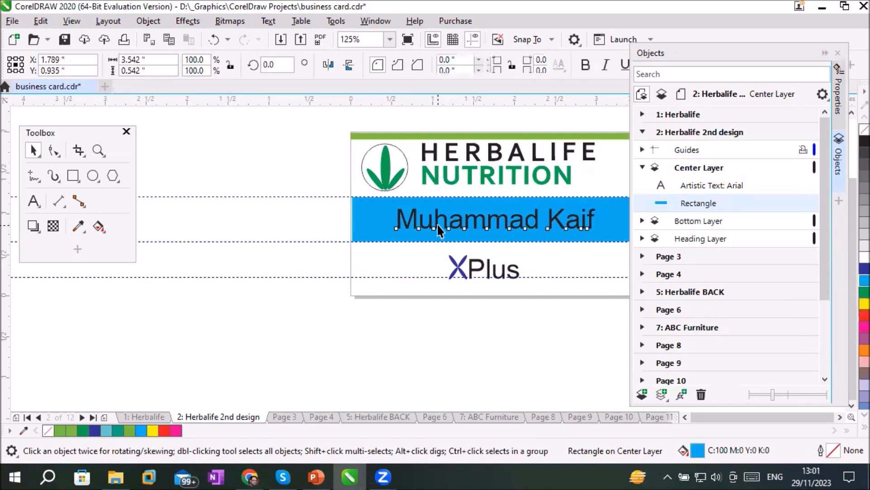
pyautogui.click(853, 314)
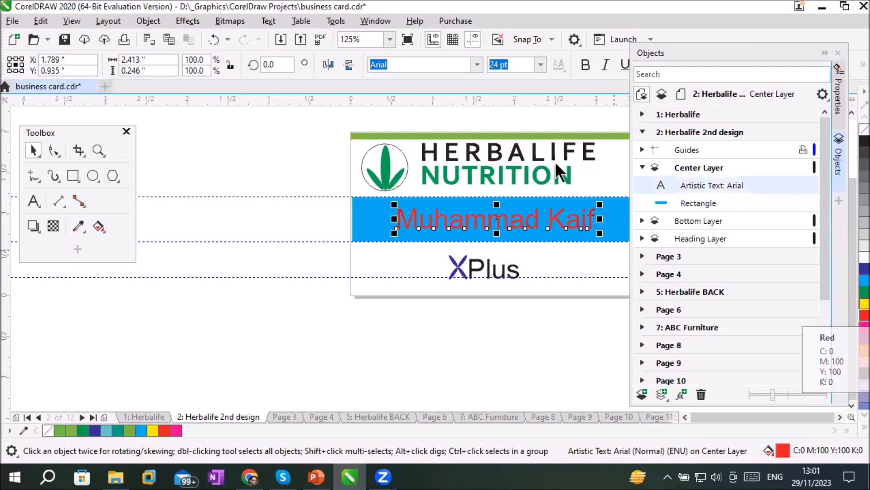
pyautogui.click(459, 339)
pyautogui.click(150, 415)
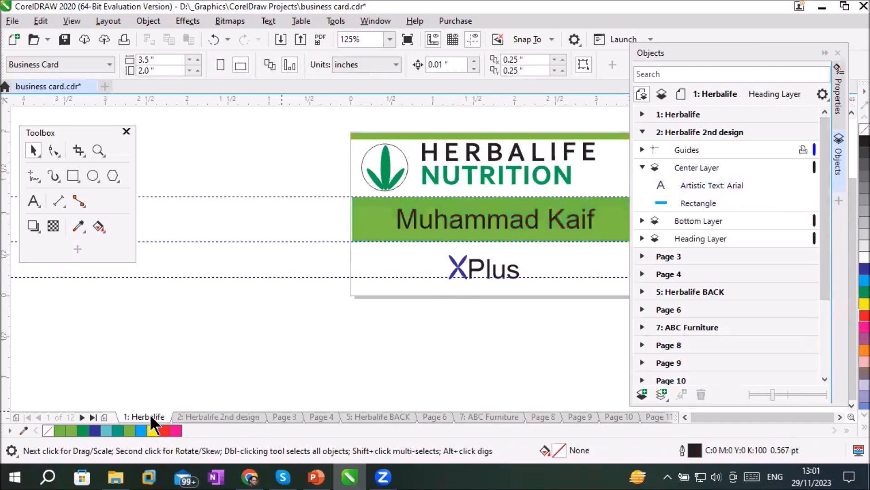
pyautogui.click(200, 415)
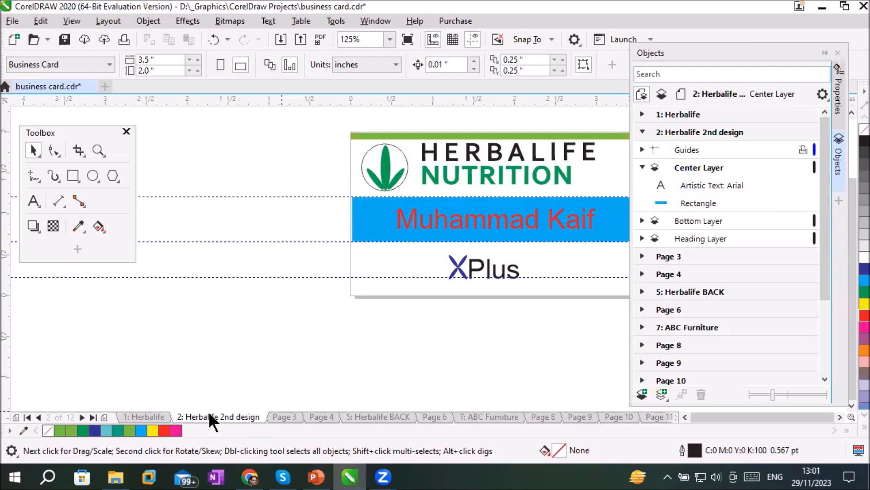
# Use Go To Page to display page 5 and page 10
pyautogui.click(125, 20)
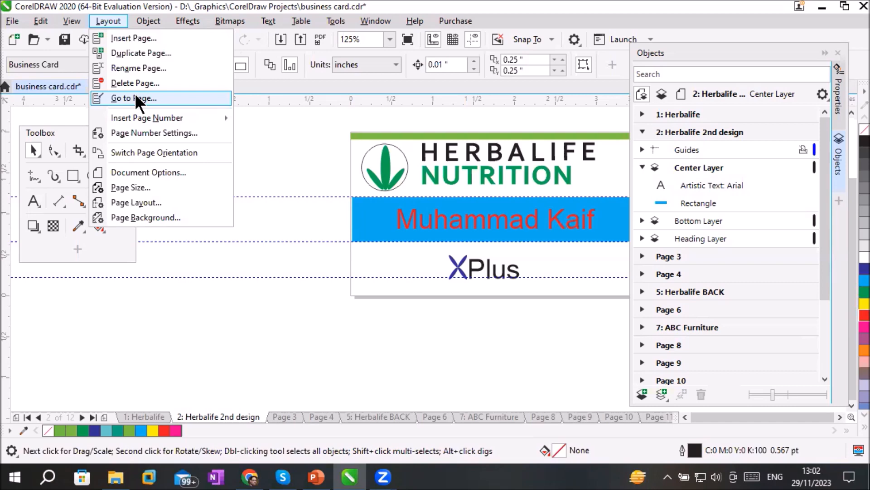
pyautogui.click(181, 98)
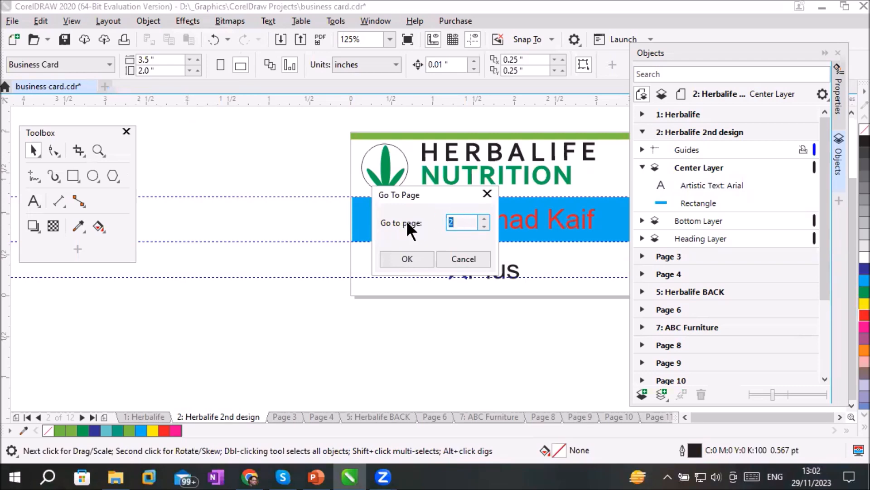
pyautogui.write('5')
pyautogui.click(408, 259)
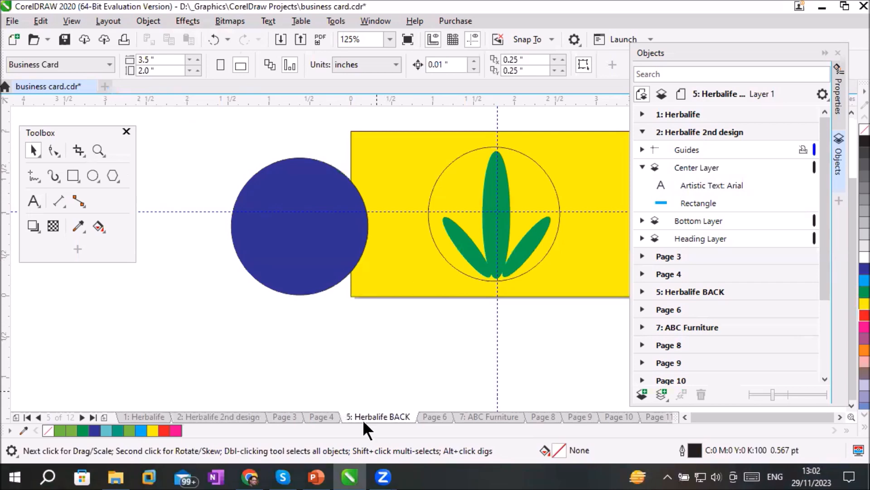
pyautogui.click(101, 21)
pyautogui.click(151, 97)
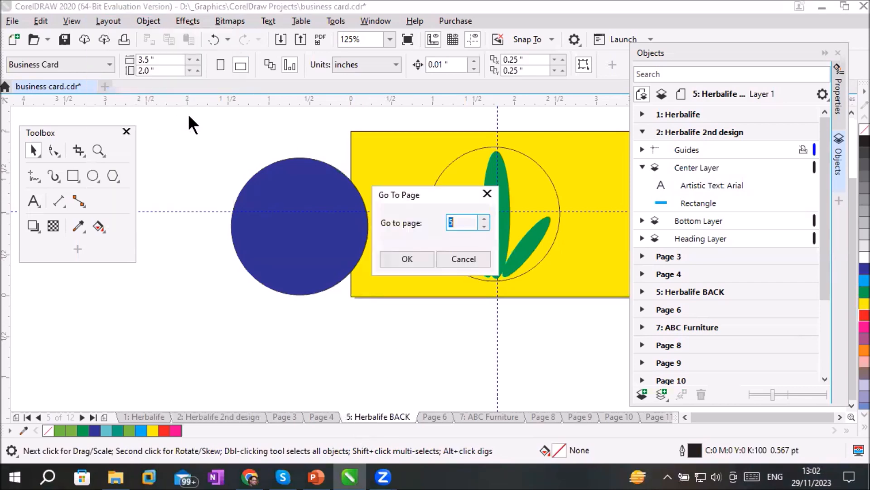
pyautogui.write('10')
pyautogui.click(410, 258)
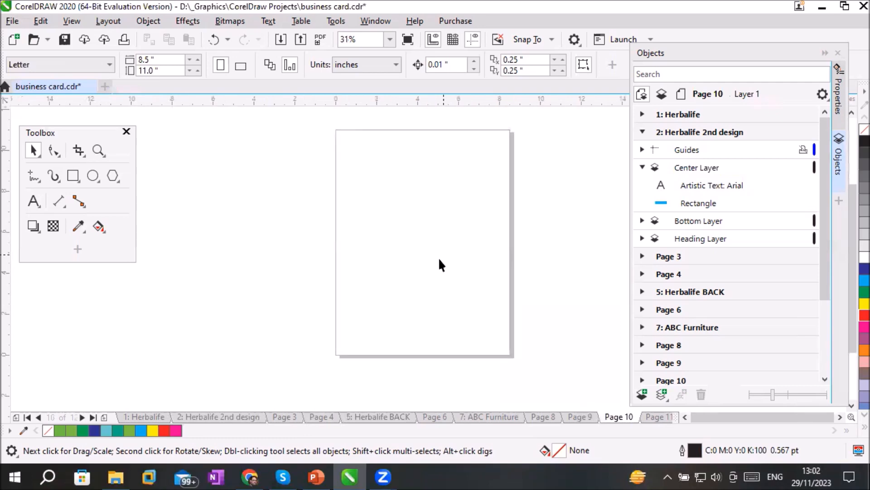
# Switch back through the Herbalife BACK page, Page 4 and the 2nd design to the original Herbalife page
pyautogui.click(370, 416)
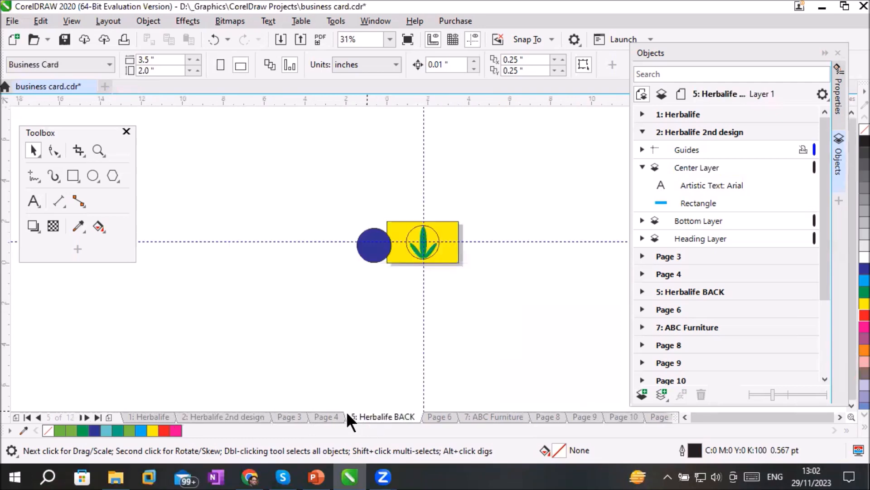
pyautogui.click(320, 416)
pyautogui.click(217, 416)
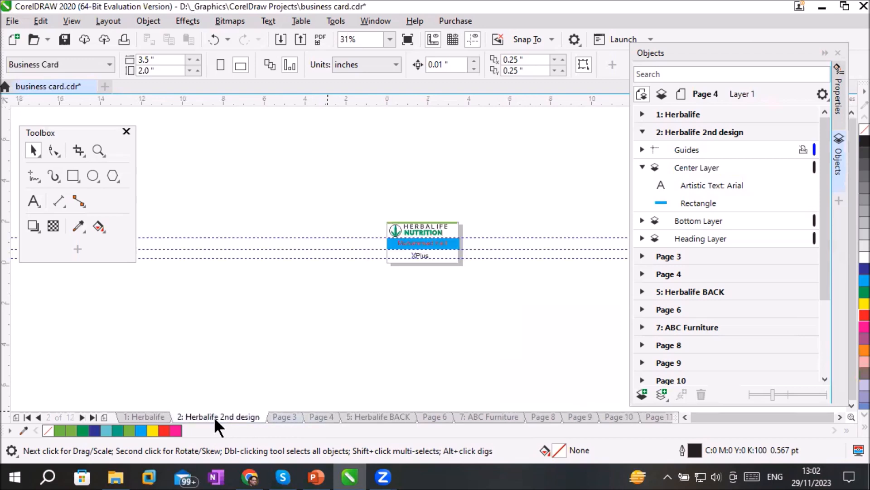
pyautogui.click(155, 415)
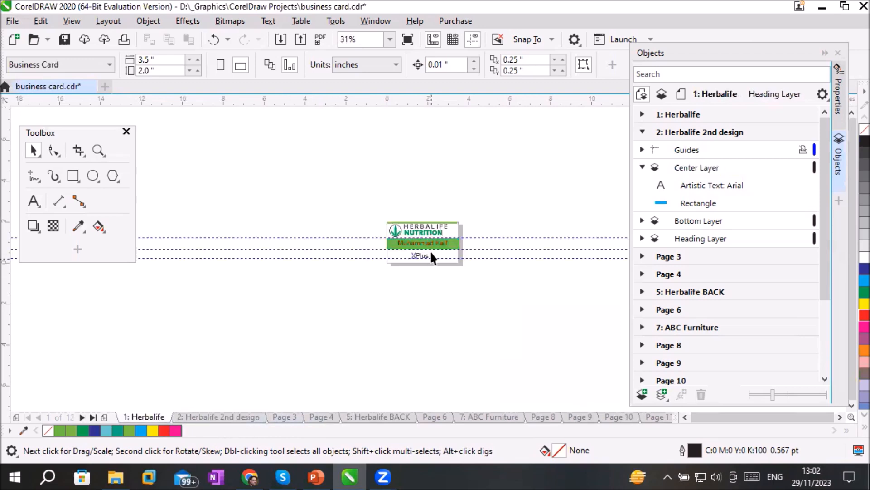
pyautogui.scroll(4, 430, 250)
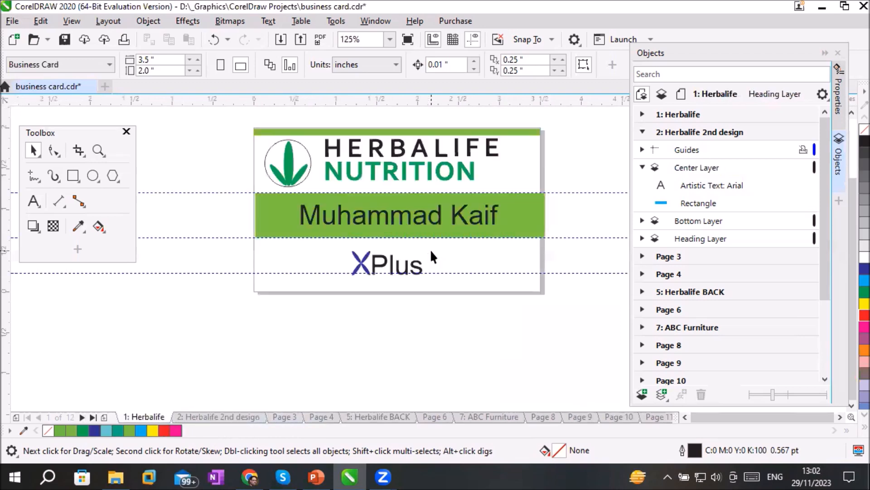
pyautogui.click(112, 20)
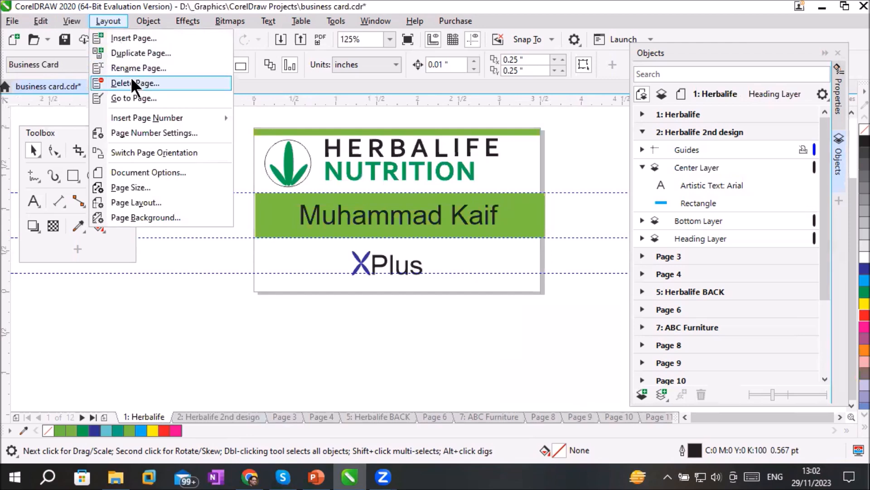
pyautogui.click(218, 335)
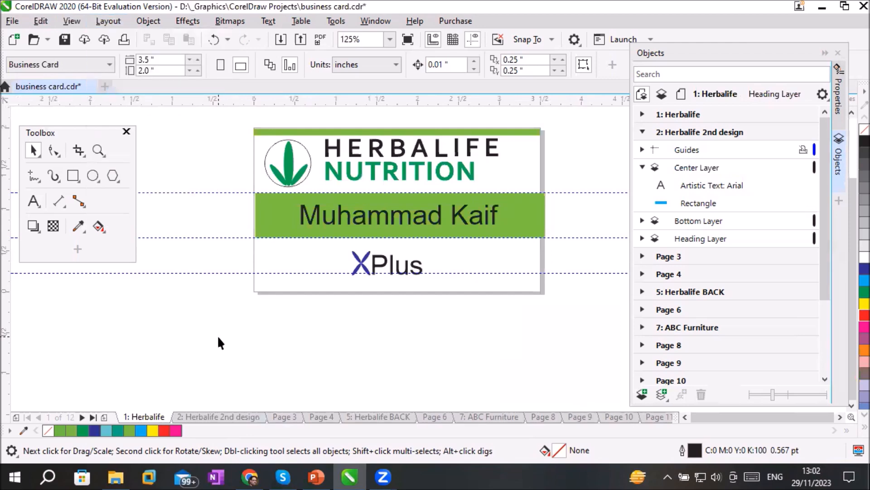
# Delete Page 3 with the row of circles and the blank page that follows it
pyautogui.click(285, 416)
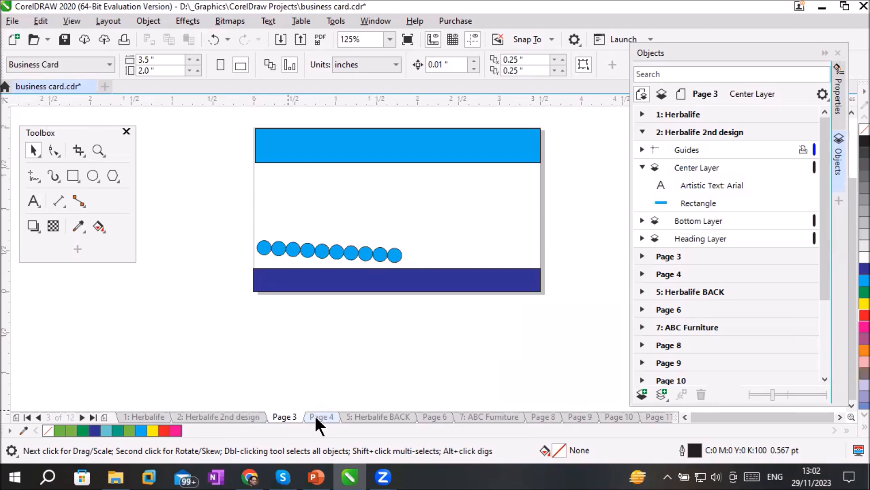
pyautogui.rightClick(279, 416)
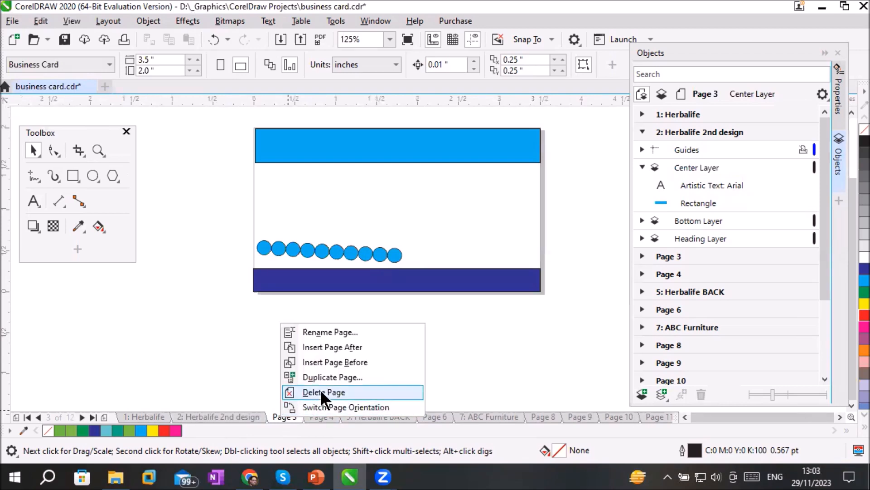
pyautogui.click(349, 391)
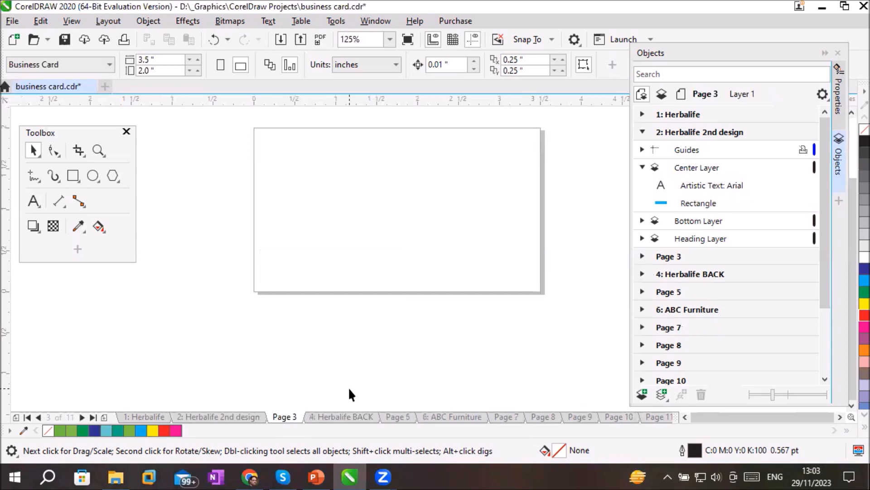
pyautogui.rightClick(281, 415)
pyautogui.click(324, 386)
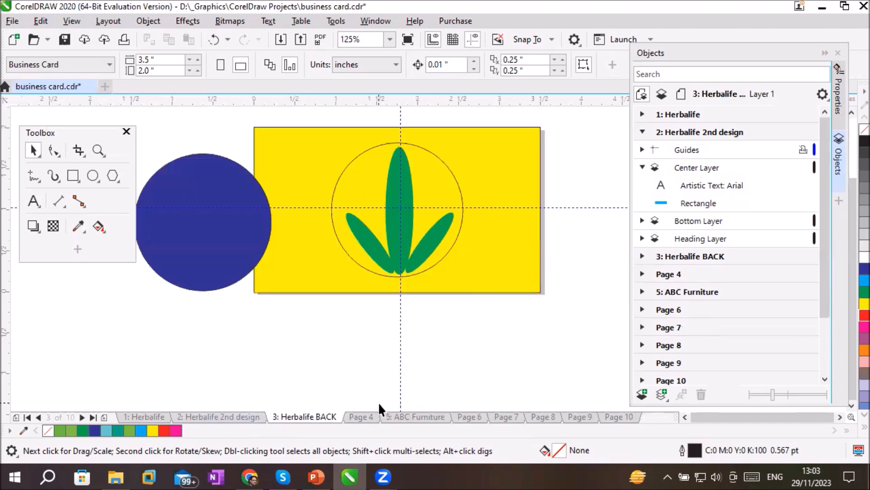
# Delete the range of pages from page 6 through page 10 with the Delete Page command
pyautogui.click(463, 415)
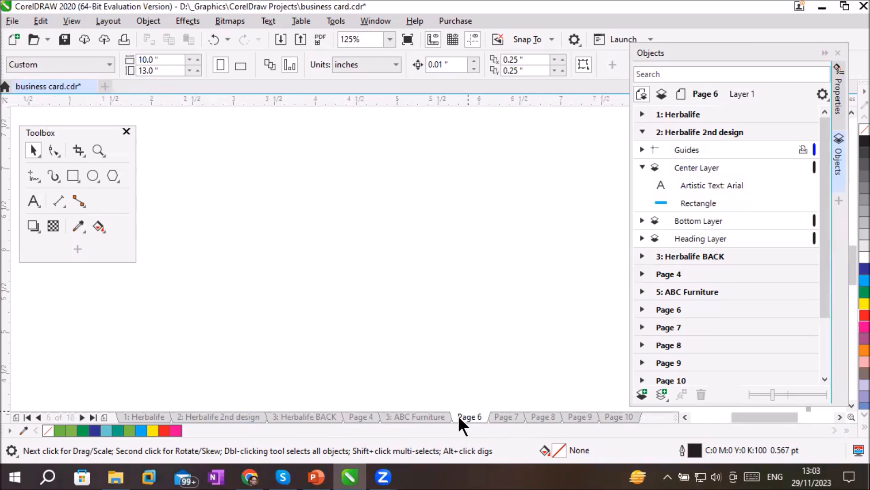
pyautogui.click(115, 20)
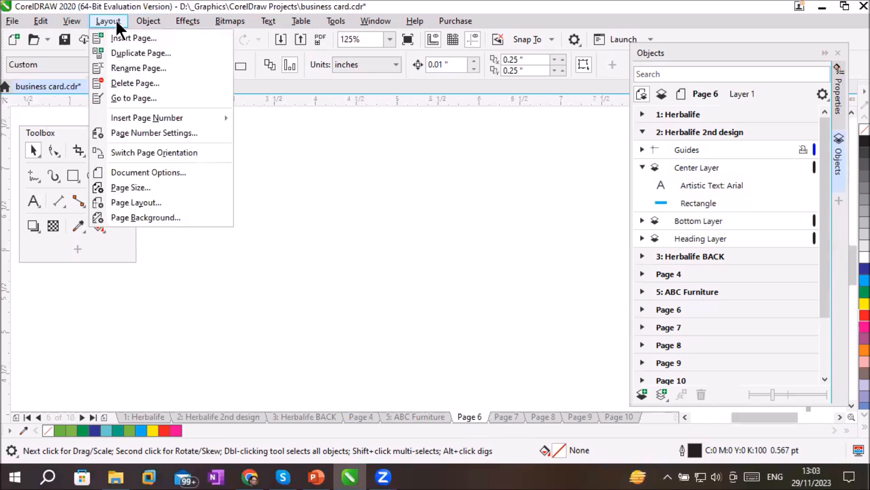
pyautogui.click(165, 80)
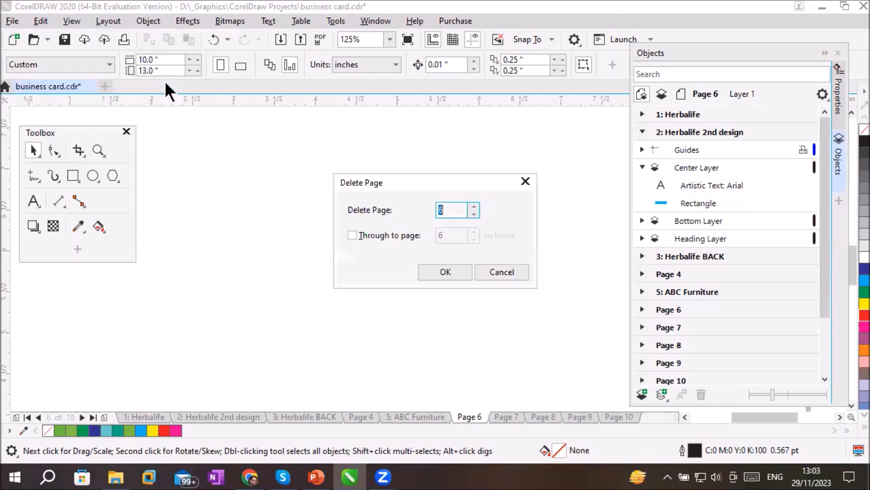
pyautogui.click(456, 213)
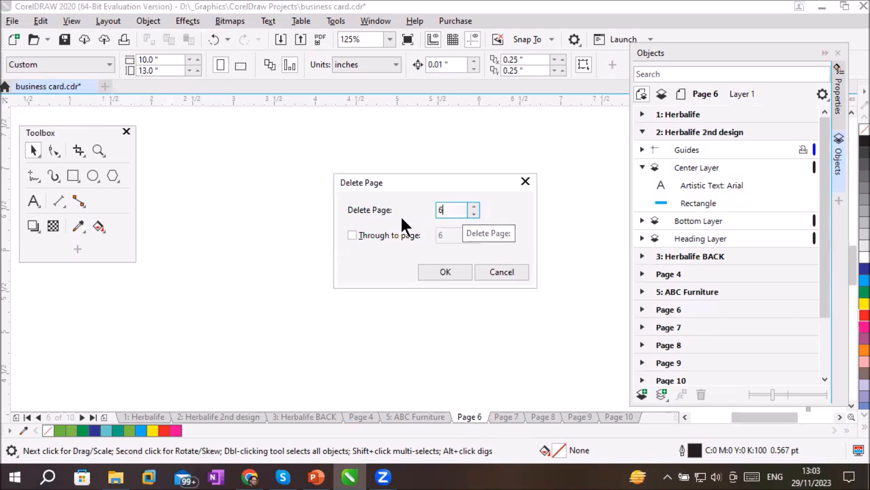
pyautogui.press('BackSpace')
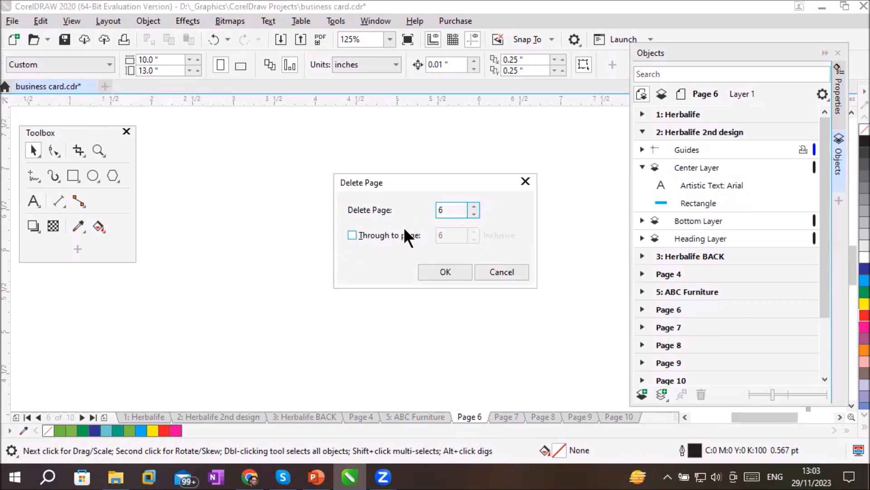
pyautogui.write('6')
pyautogui.moveTo(449, 208); pyautogui.dragTo(418, 209)
pyautogui.click(367, 237)
pyautogui.click(439, 236)
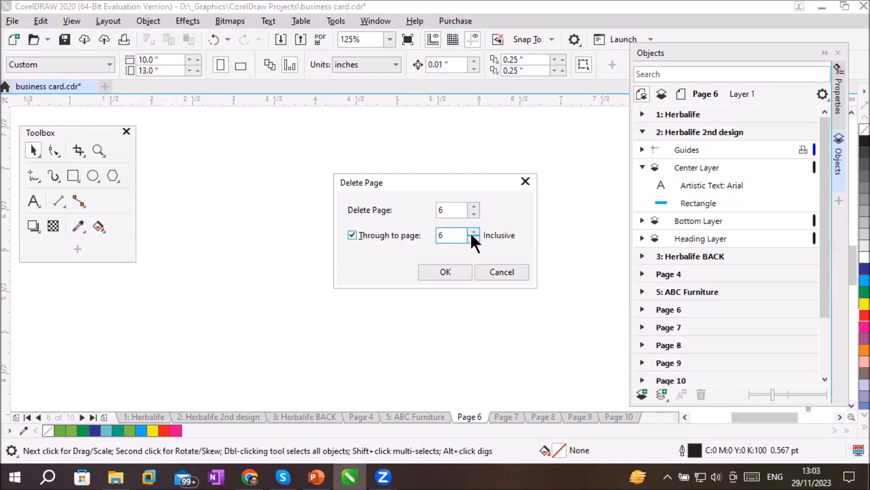
pyautogui.click(474, 231)
pyautogui.click(474, 231)
pyautogui.click(474, 231)
pyautogui.click(474, 232)
pyautogui.doubleClick(440, 210)
pyautogui.moveTo(456, 233); pyautogui.dragTo(418, 232)
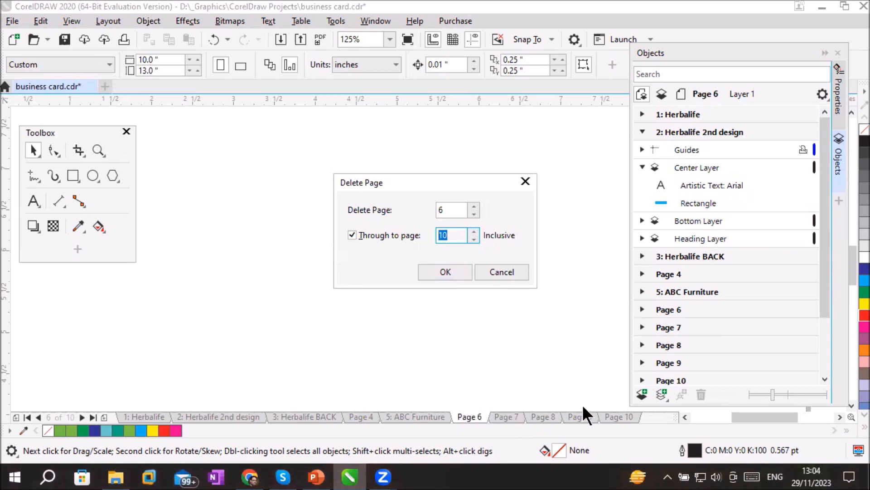
pyautogui.click(453, 272)
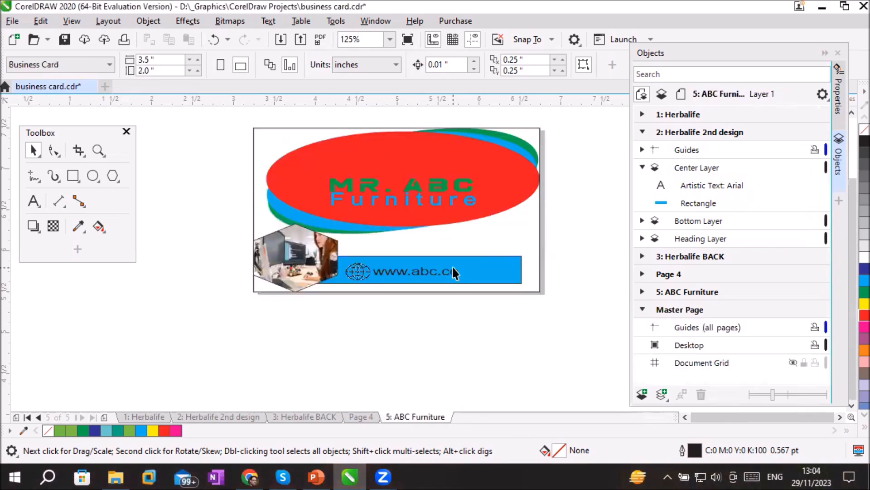
# Display Page 4 and the ABC Furniture page in turn and review the page commands available for them
pyautogui.click(356, 417)
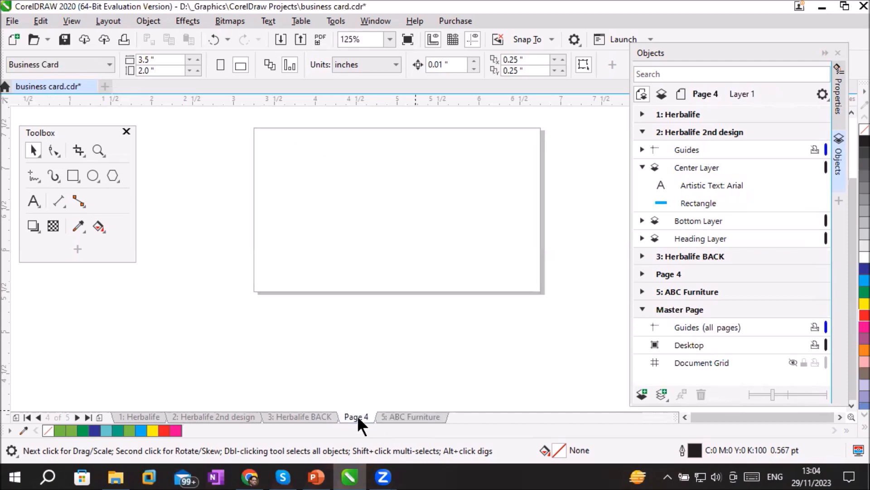
pyautogui.rightClick(358, 416)
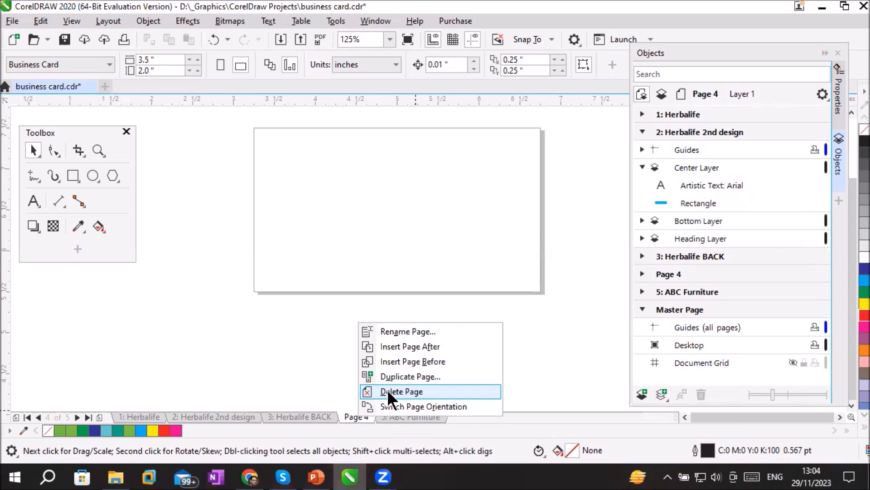
pyautogui.hotkey('alt', 'l')
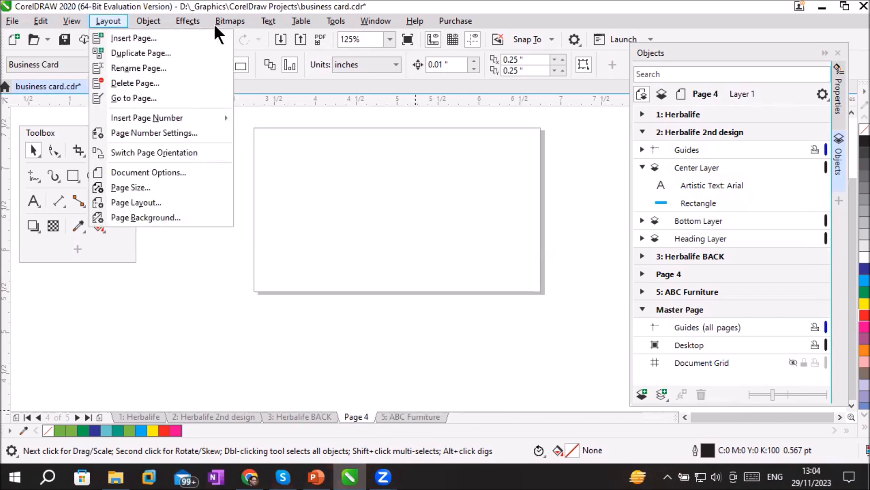
pyautogui.click(390, 239)
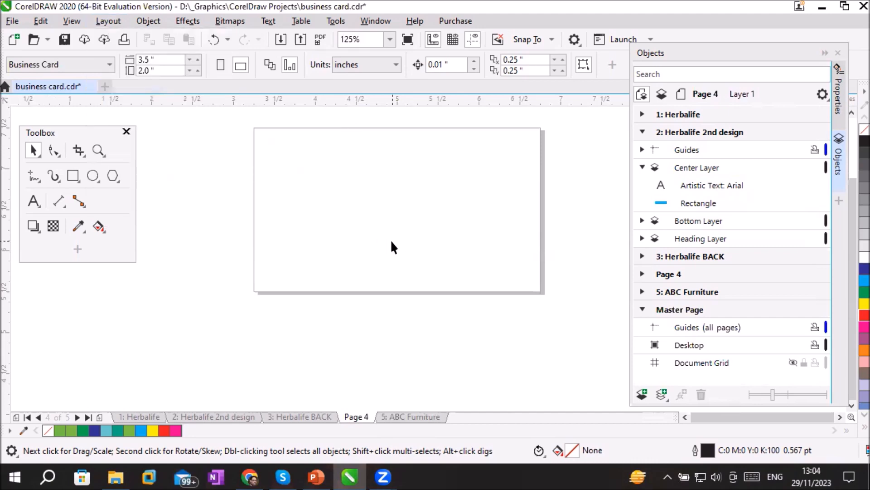
pyautogui.click(401, 415)
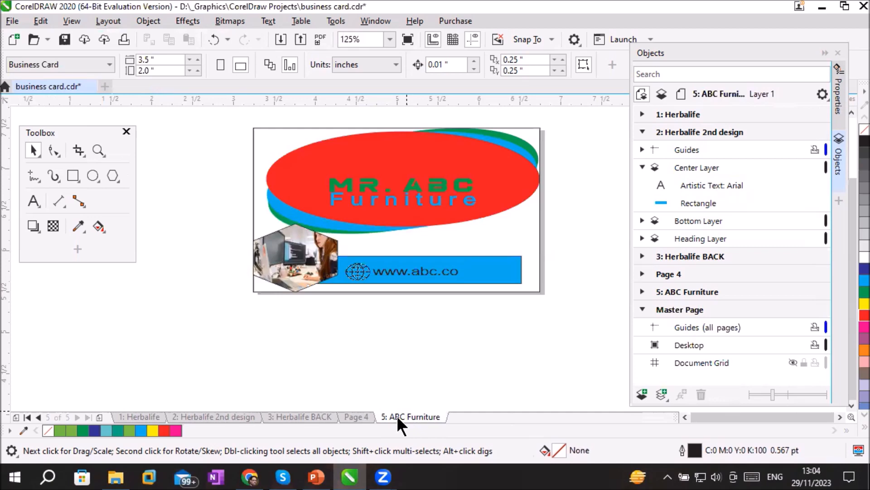
pyautogui.rightClick(397, 417)
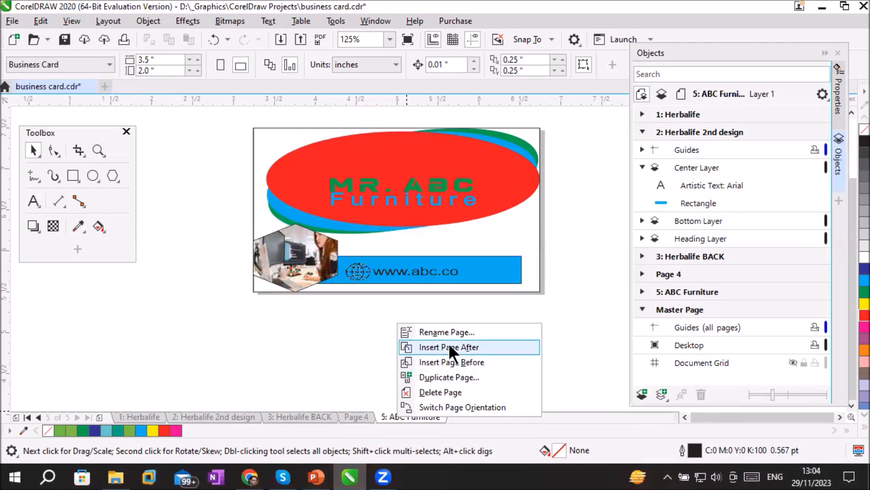
pyautogui.click(387, 413)
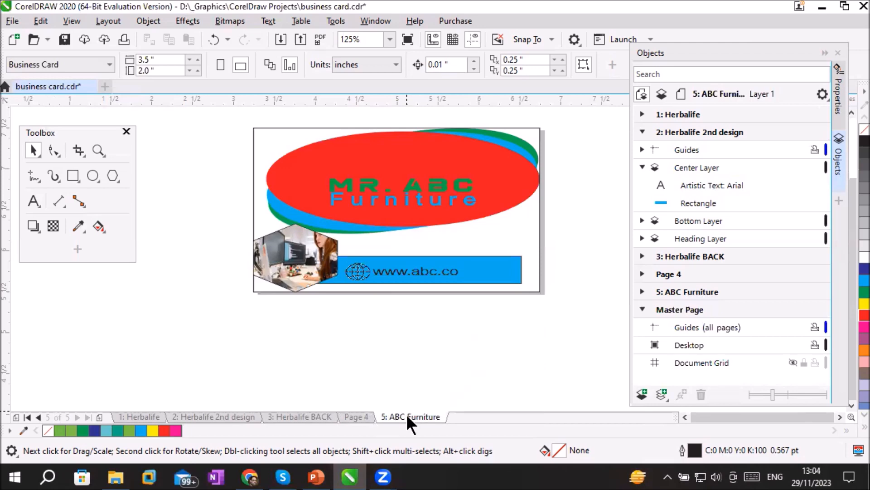
# Start inserting a page after page 5 and set the new page size to Letter
pyautogui.click(119, 20)
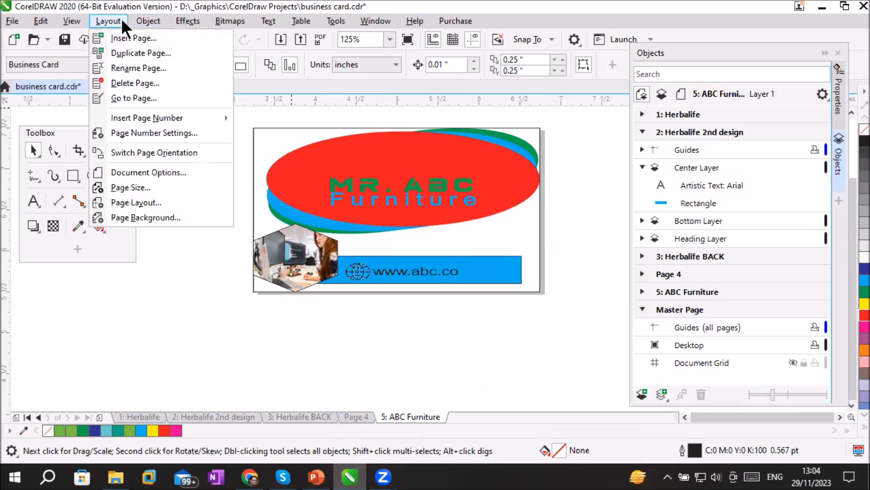
pyautogui.click(139, 39)
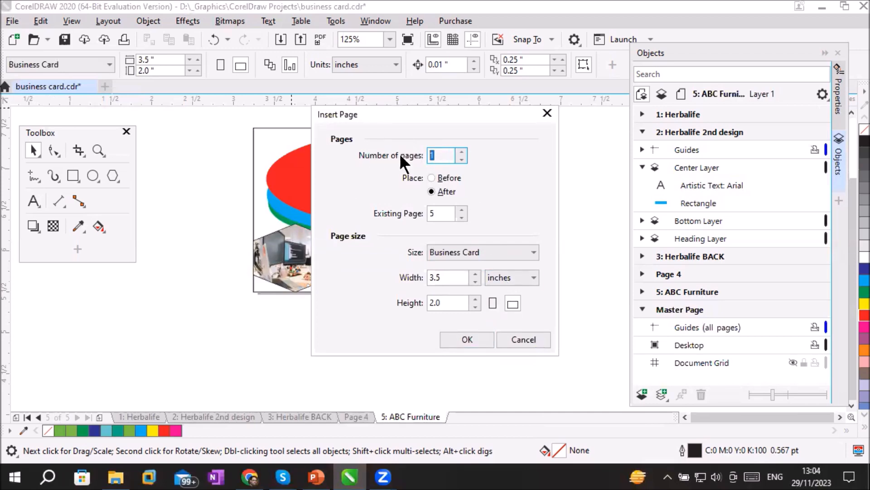
pyautogui.click(448, 189)
pyautogui.moveTo(444, 214); pyautogui.dragTo(418, 215)
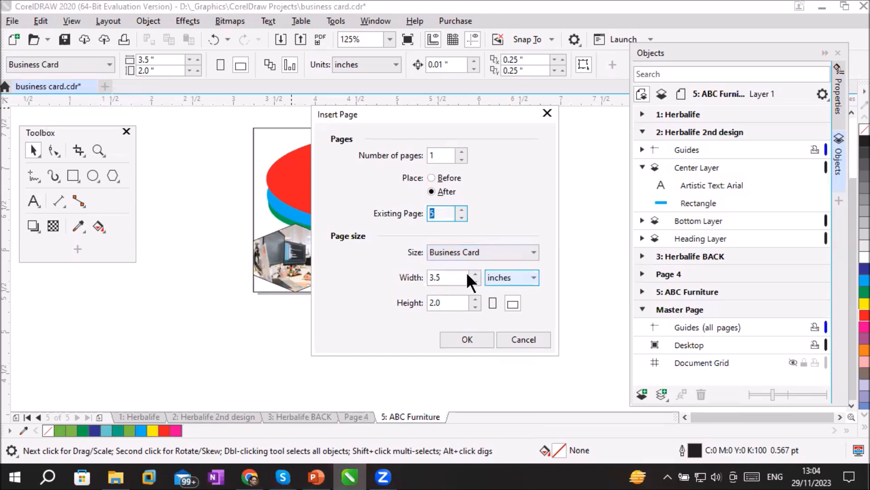
pyautogui.click(469, 253)
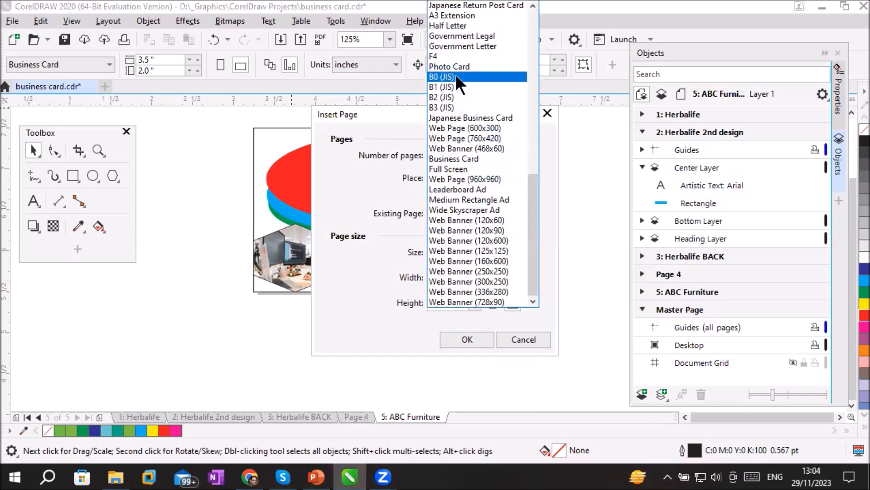
pyautogui.scroll(2, 469, 44)
pyautogui.scroll(9, 469, 44)
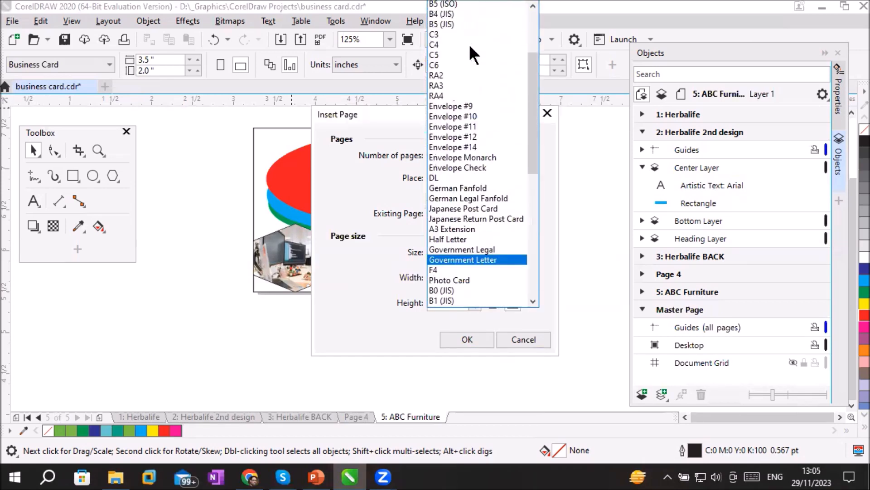
pyautogui.scroll(2, 469, 44)
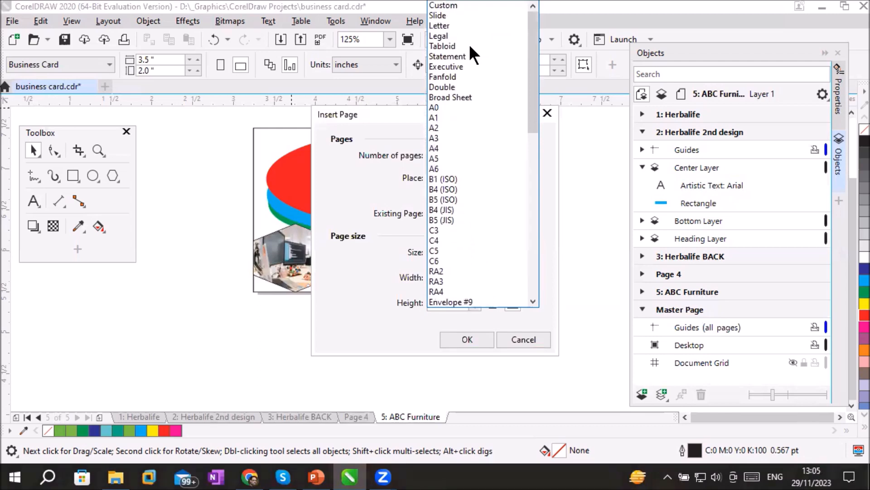
pyautogui.click(470, 26)
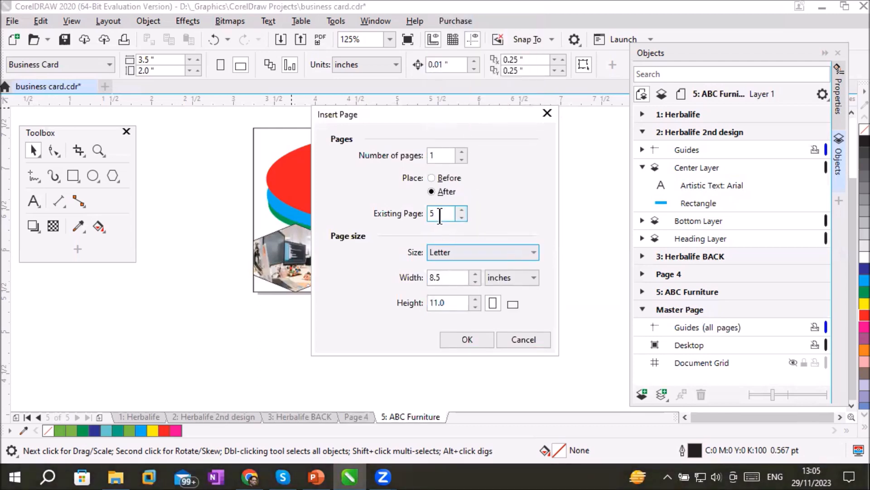
# Set the number of pages to 2, placed after existing page 5, and insert them
pyautogui.click(461, 217)
pyautogui.click(462, 210)
pyautogui.click(461, 151)
pyautogui.click(448, 191)
pyautogui.moveTo(446, 212); pyautogui.dragTo(406, 212)
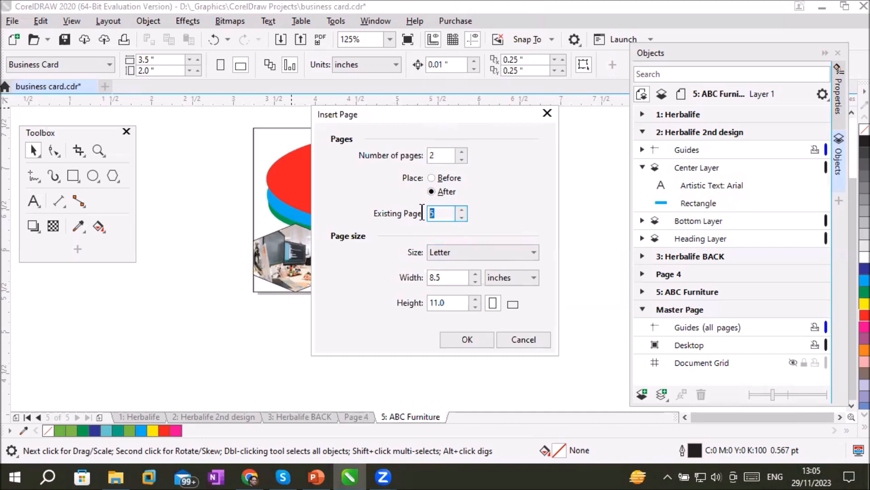
pyautogui.click(466, 338)
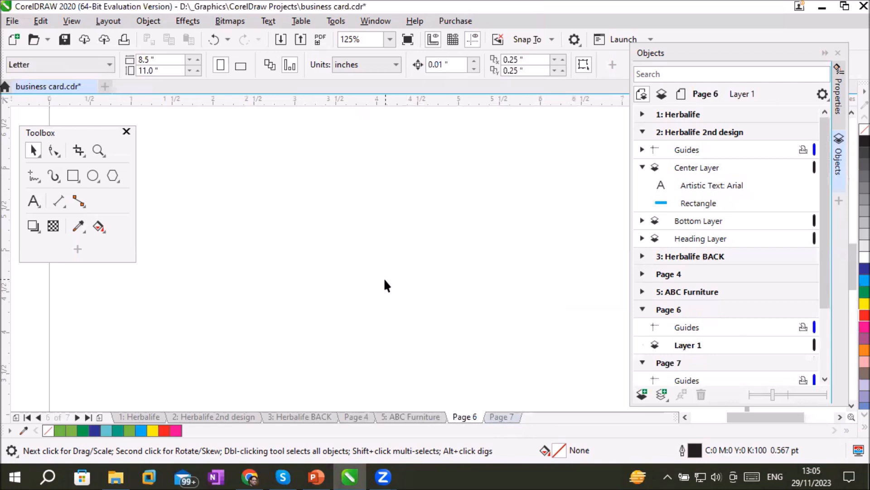
pyautogui.scroll(-2, 384, 278)
pyautogui.scroll(-1, 386, 285)
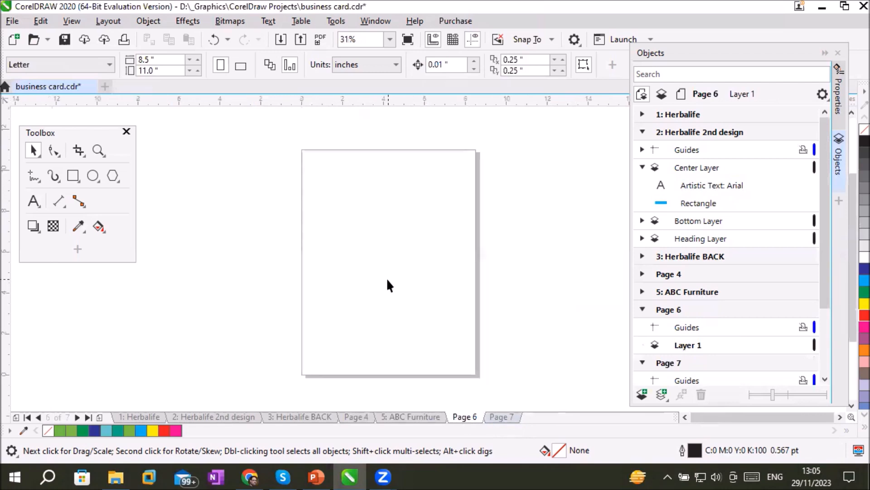
# Open the document options and examine the General, Page Size, Layout, Background, Guidelines, Grid, Rulers and Save settings
pyautogui.click(117, 22)
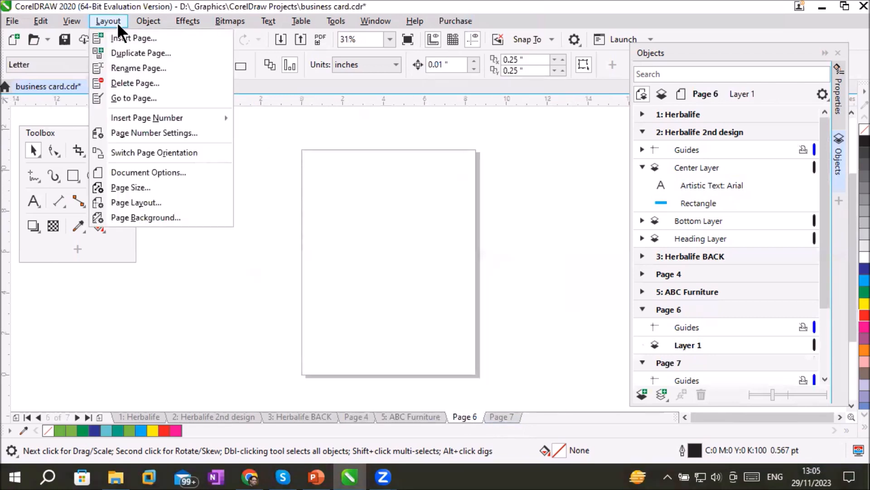
pyautogui.click(182, 173)
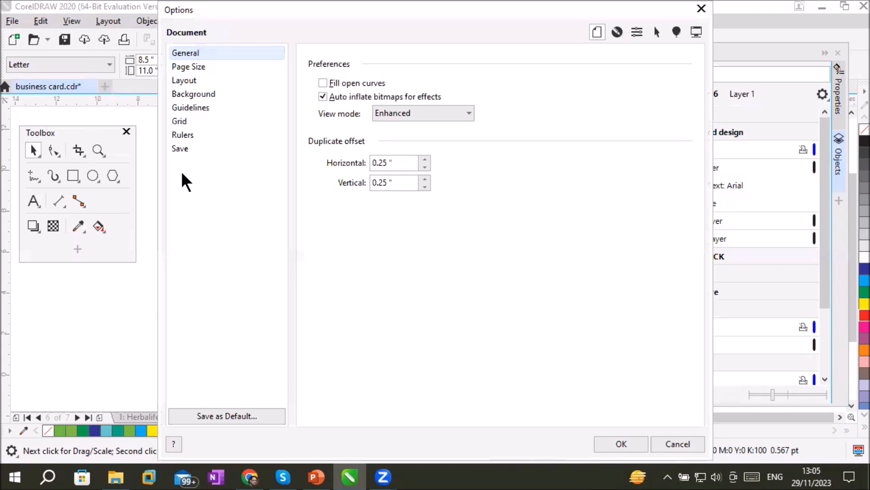
pyautogui.click(200, 68)
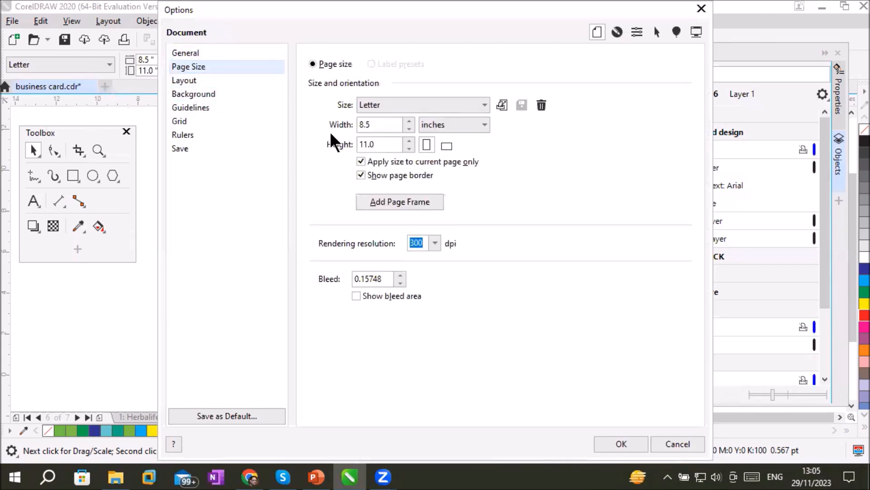
pyautogui.click(200, 52)
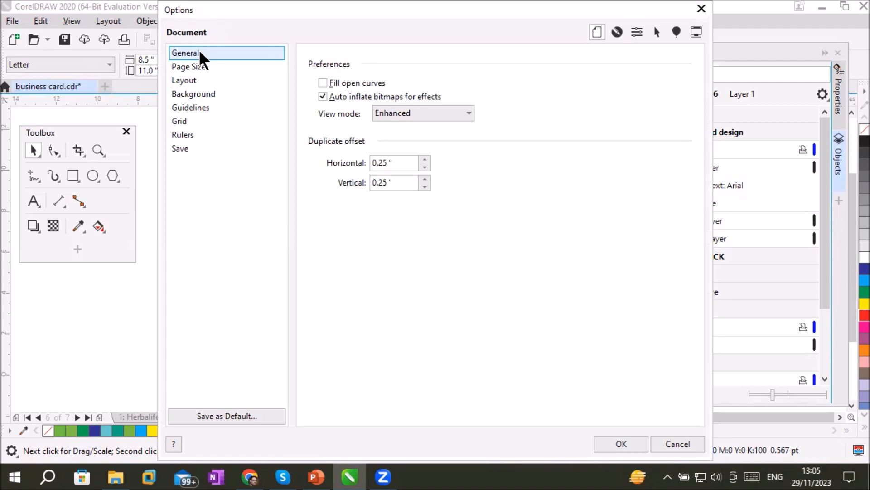
pyautogui.click(207, 65)
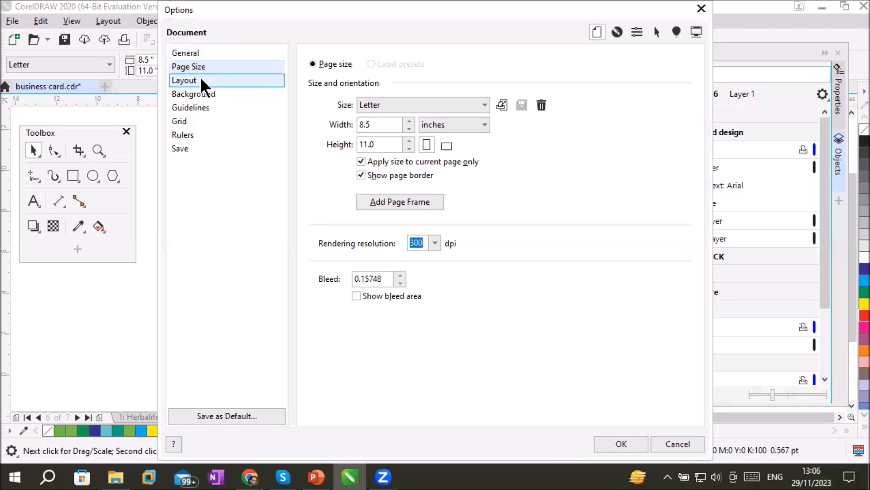
pyautogui.click(199, 78)
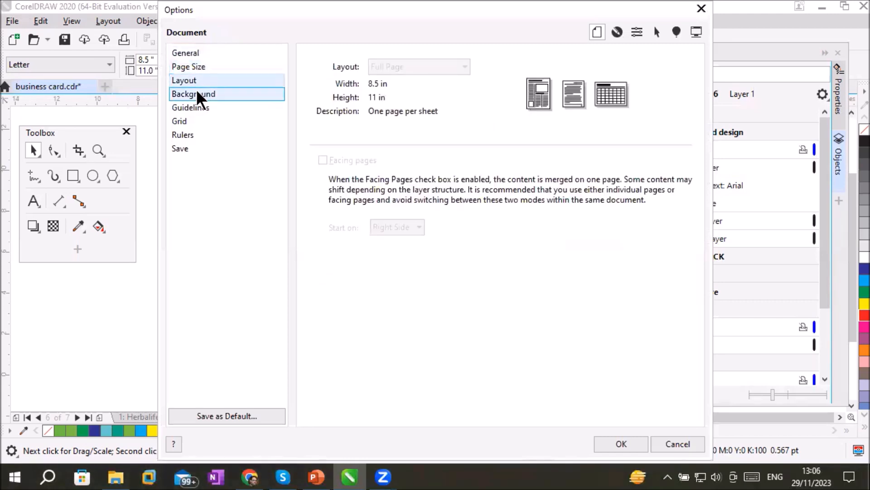
pyautogui.click(198, 93)
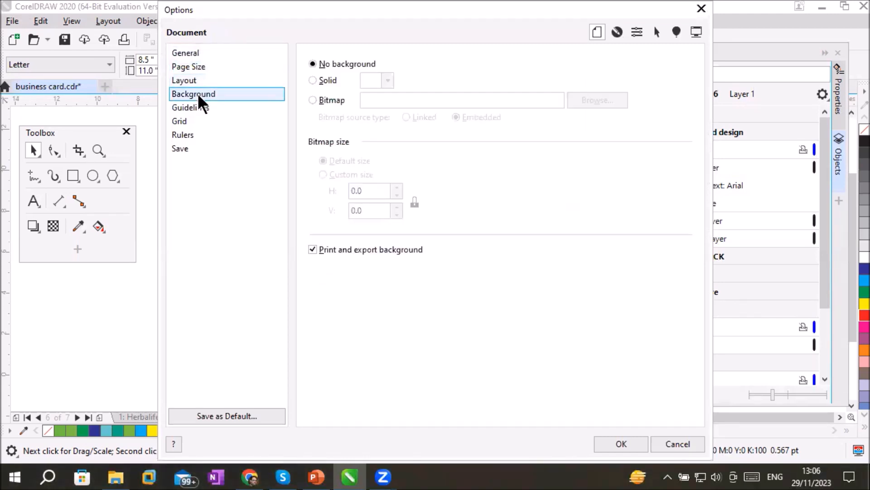
pyautogui.click(211, 110)
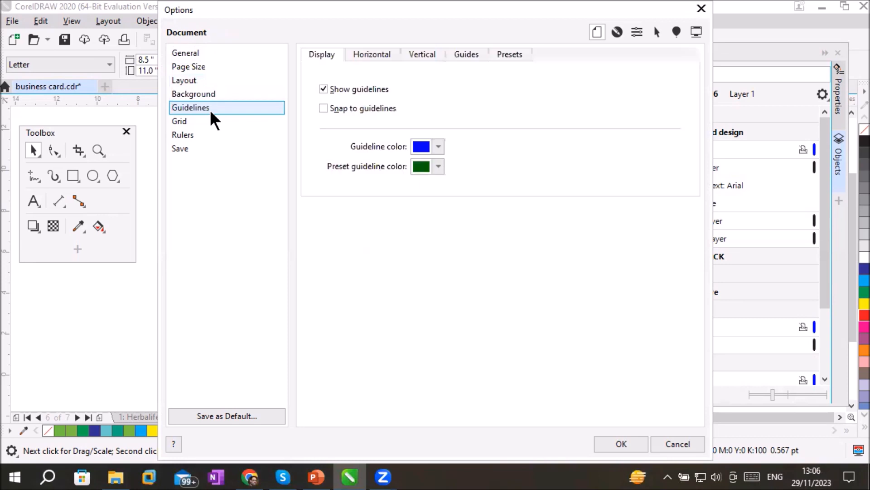
pyautogui.click(200, 121)
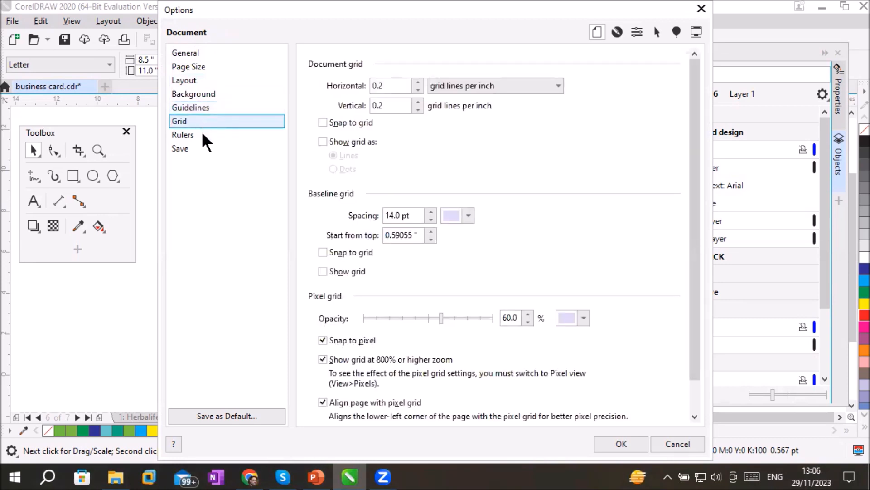
pyautogui.click(203, 135)
pyautogui.click(198, 146)
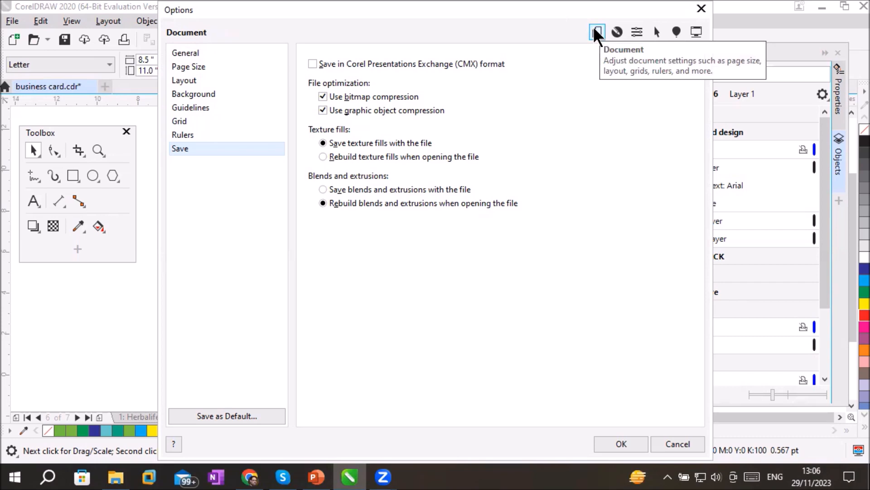
# Close the document options and display Page 4 of the business card document
pyautogui.press('Escape')
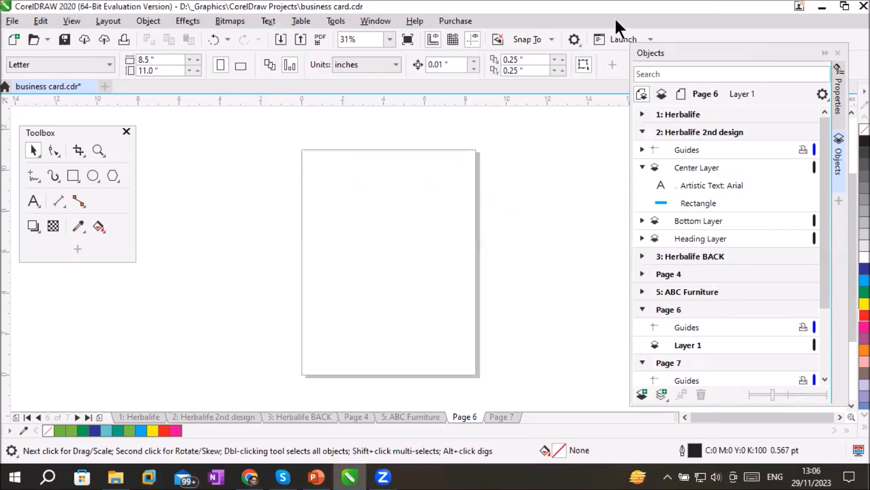
pyautogui.click(115, 20)
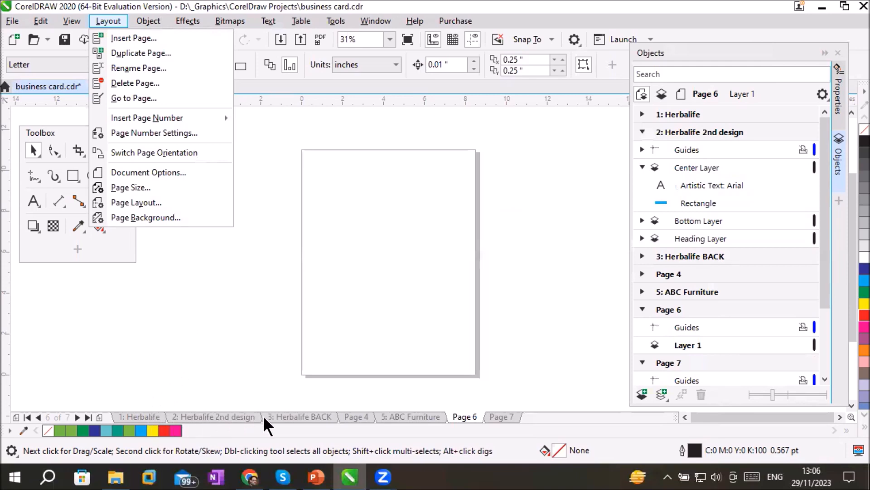
pyautogui.click(320, 415)
pyautogui.click(347, 416)
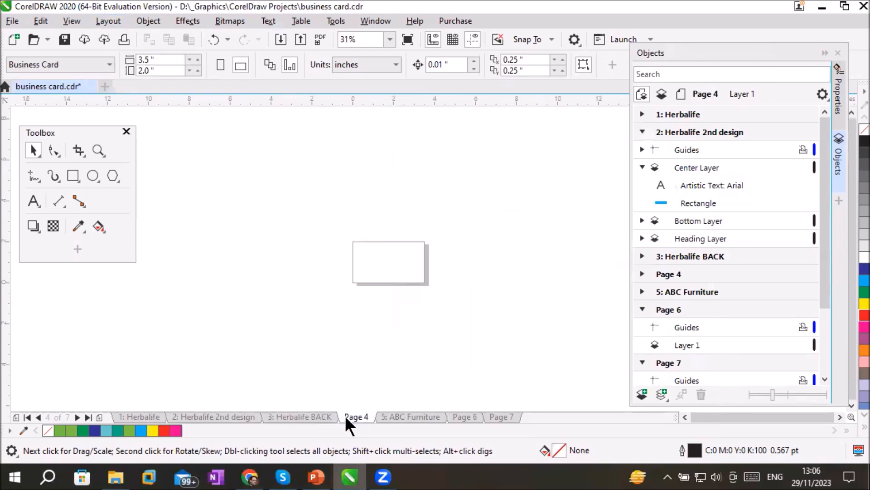
# Start a new document and name it My Magzine
pyautogui.click(13, 21)
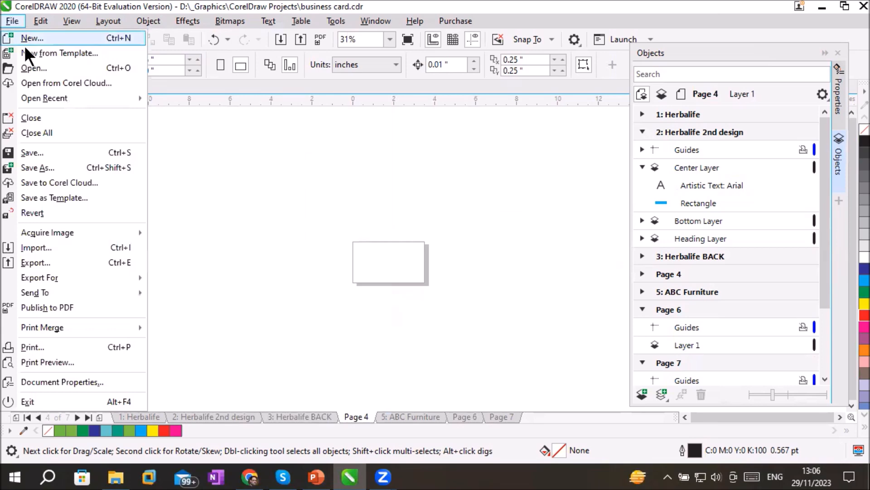
pyautogui.click(28, 39)
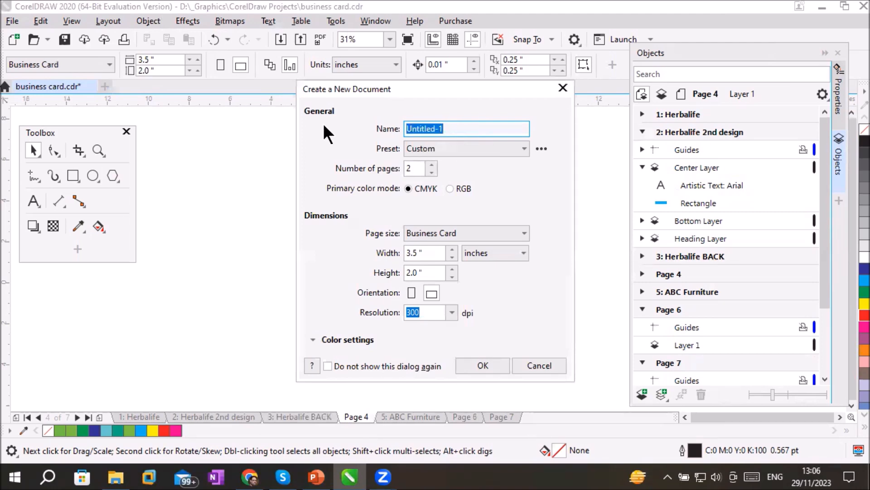
pyautogui.write('My ')
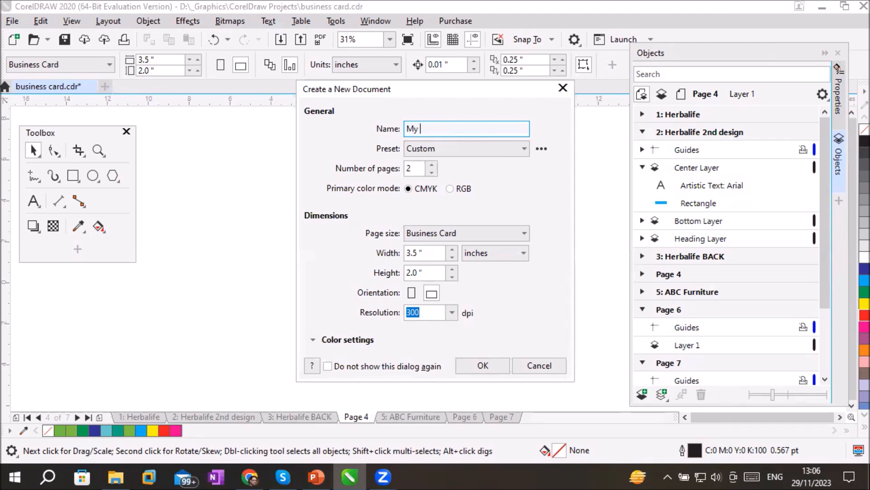
pyautogui.write('Magzine')
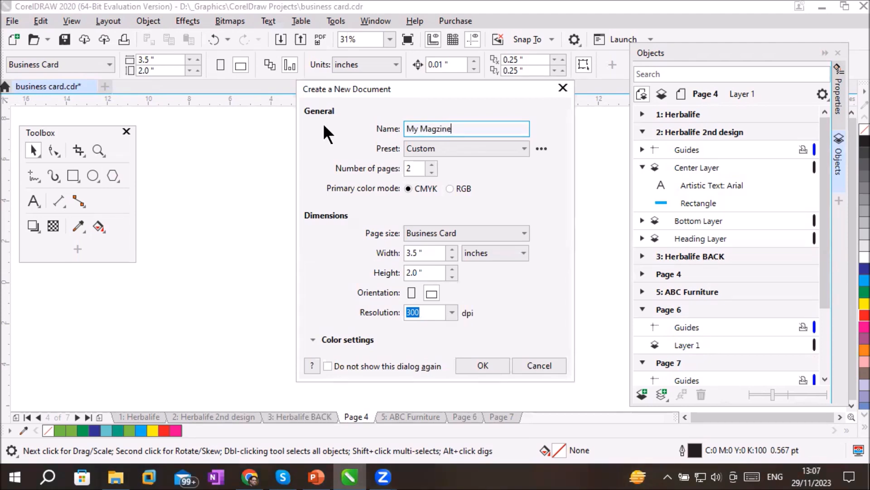
# Set the new document to 10 pages at Letter page size and create it
pyautogui.click(433, 165)
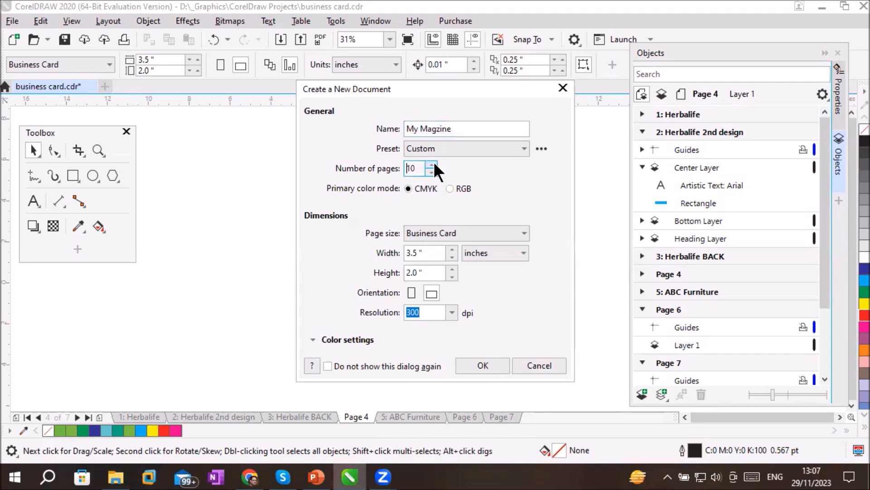
pyautogui.click(443, 235)
pyautogui.click(476, 264)
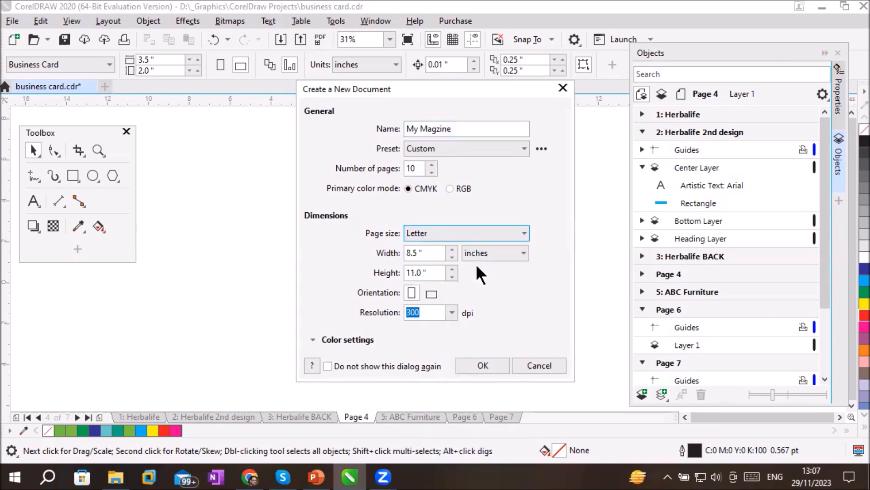
pyautogui.click(467, 358)
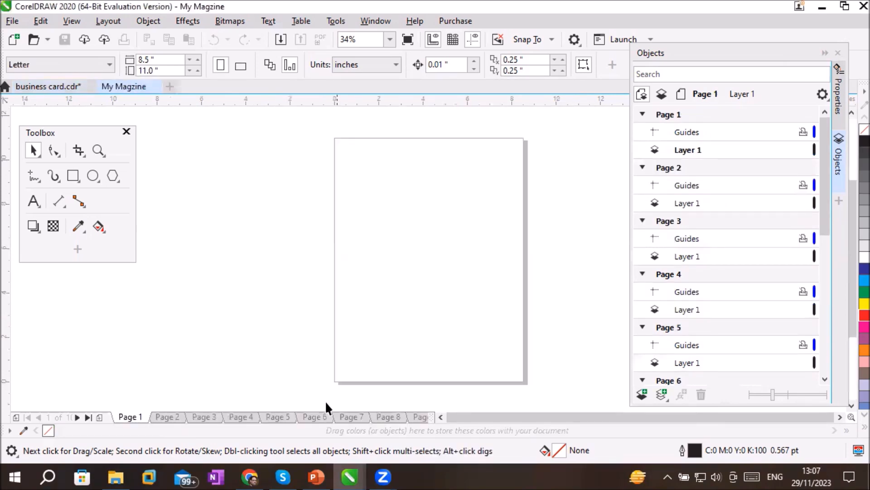
# Display Page 2, return to Page 1, and examine the document's Page Size and Layout settings
pyautogui.click(166, 418)
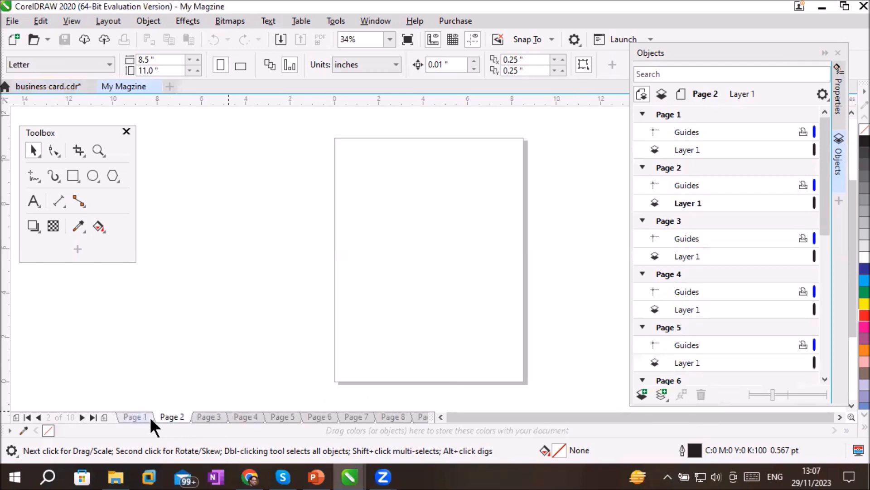
pyautogui.click(136, 417)
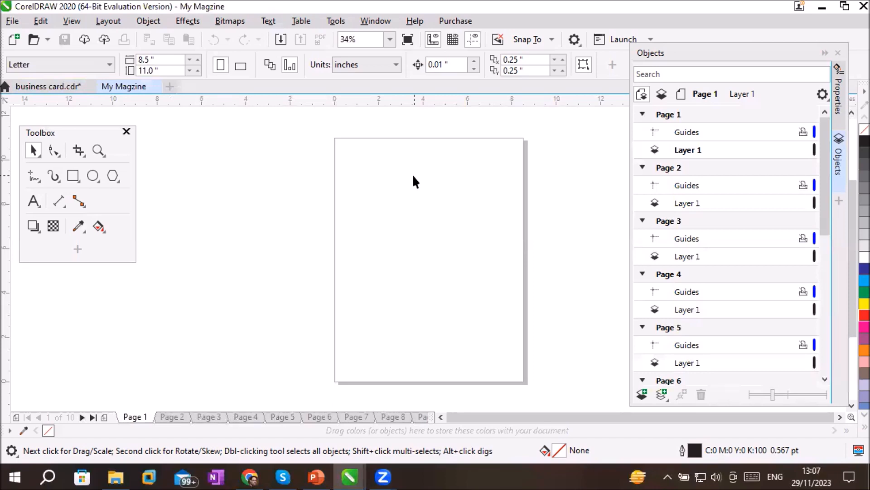
pyautogui.click(104, 23)
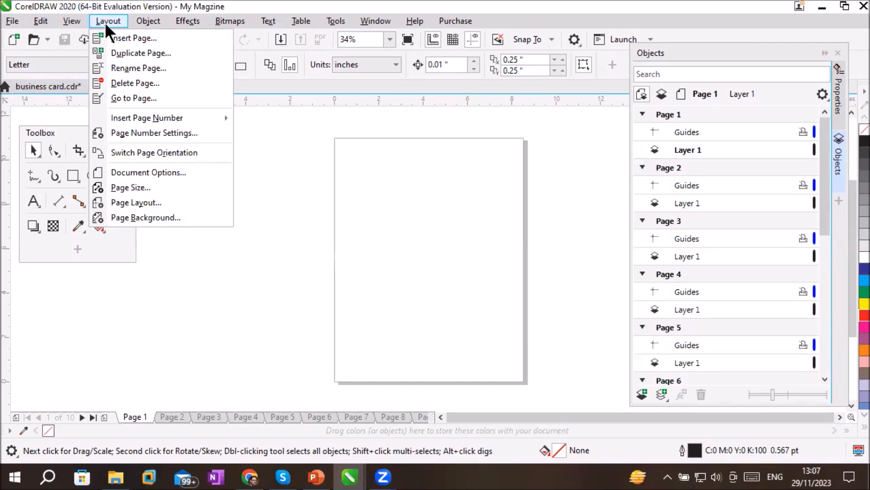
pyautogui.click(141, 187)
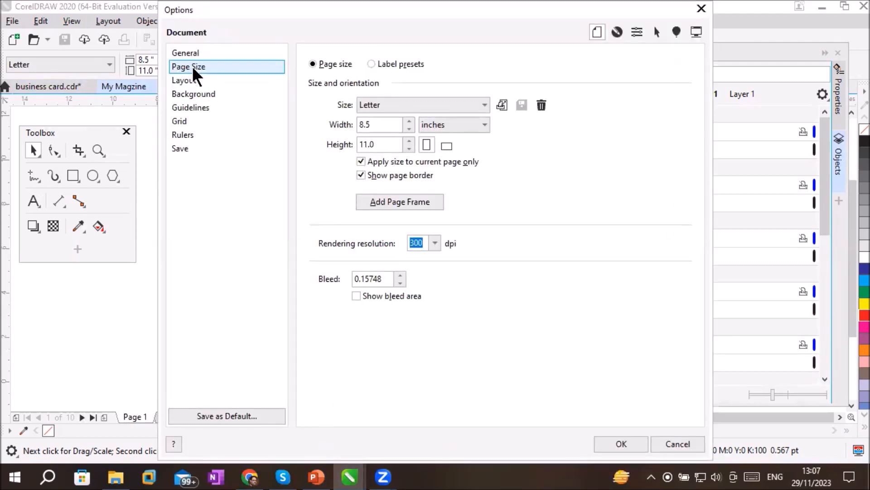
pyautogui.click(195, 84)
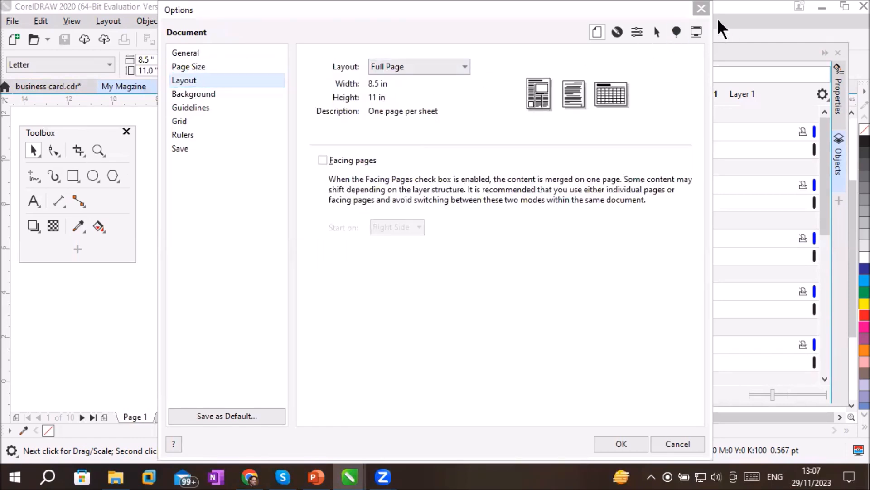
pyautogui.press('Escape')
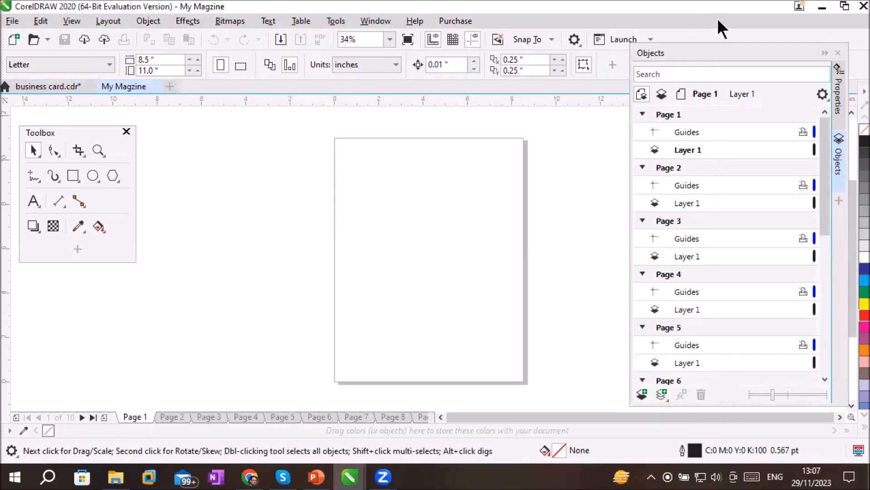
# Examine the General and Background settings in the document options
pyautogui.click(97, 23)
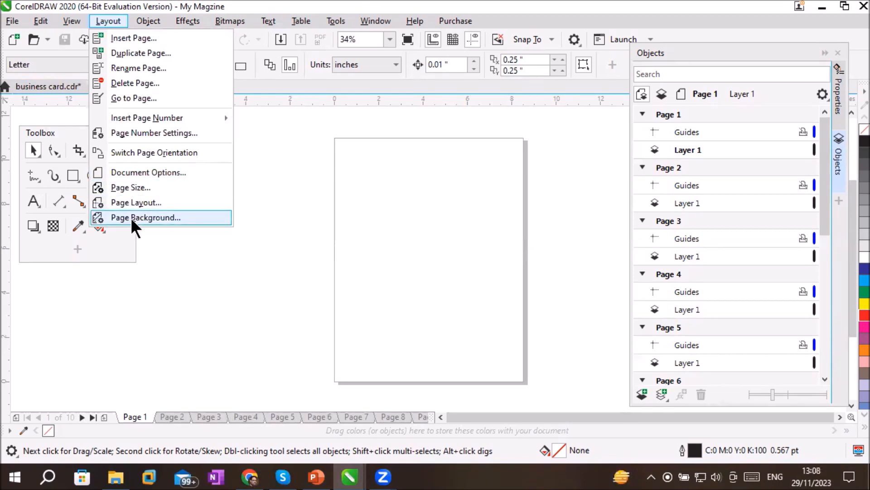
pyautogui.click(154, 173)
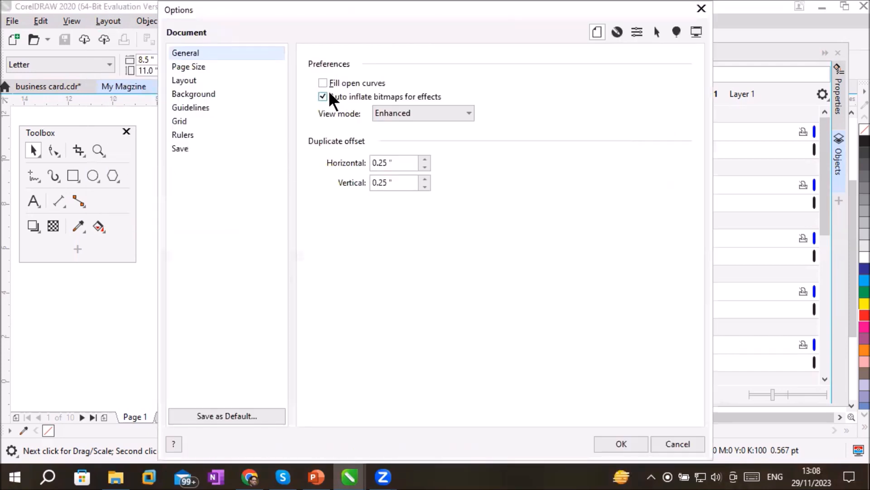
pyautogui.click(214, 93)
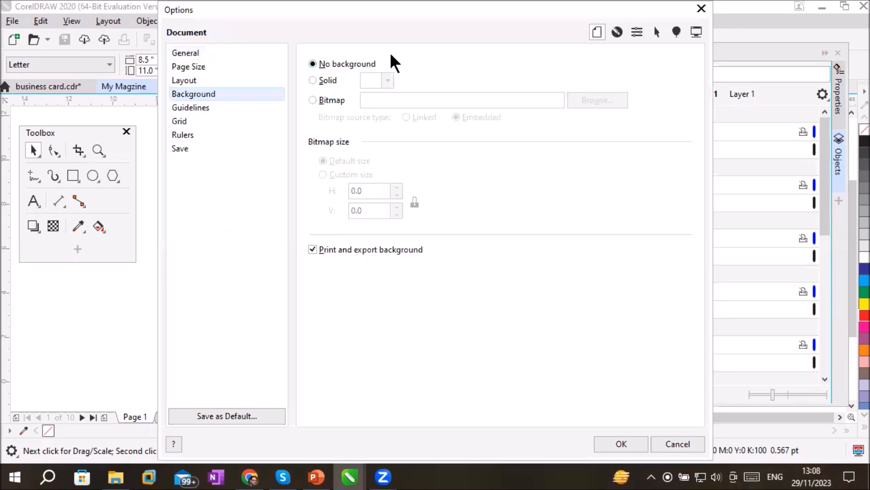
pyautogui.click(702, 8)
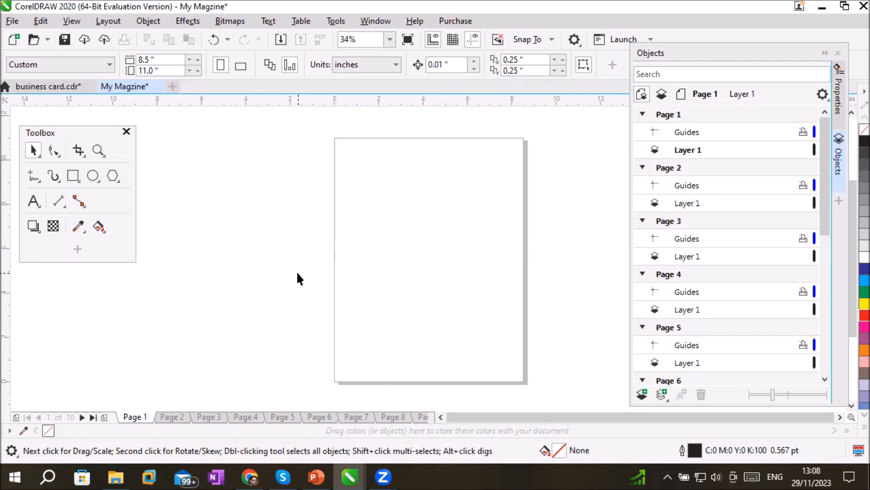
# Give the document's pages a solid orange background from the RGB Palette
pyautogui.click(103, 25)
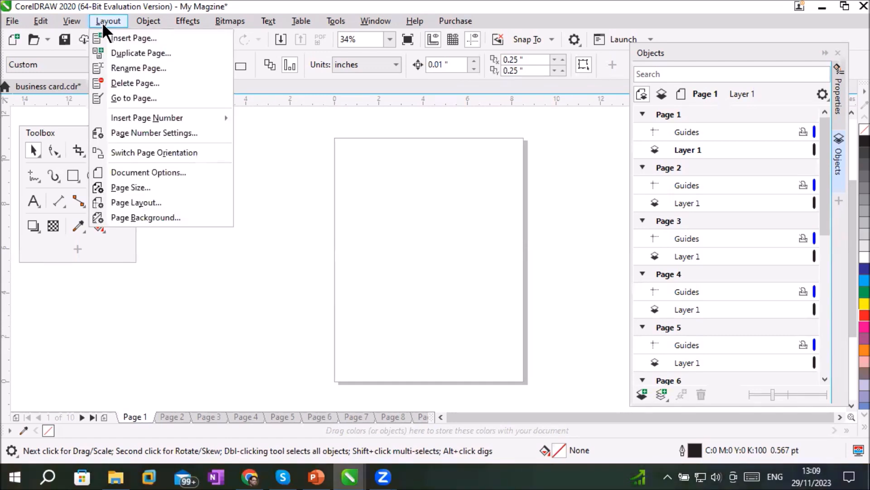
pyautogui.click(151, 217)
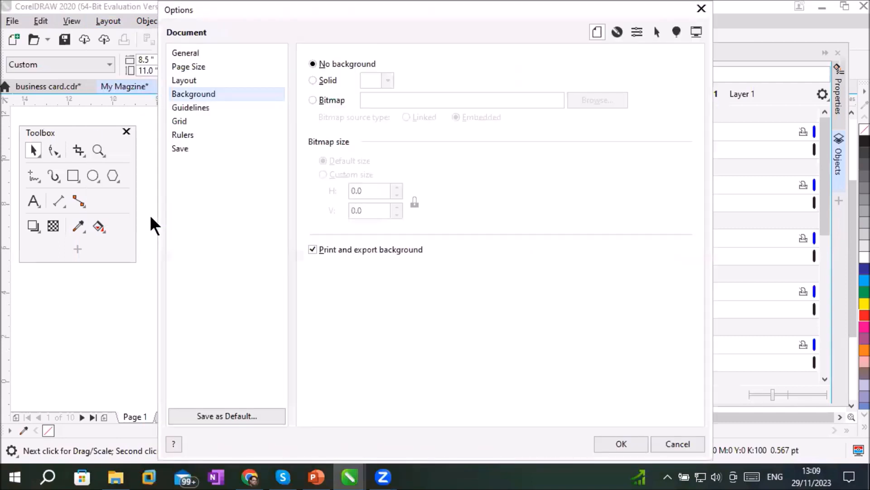
pyautogui.click(316, 81)
pyautogui.click(388, 81)
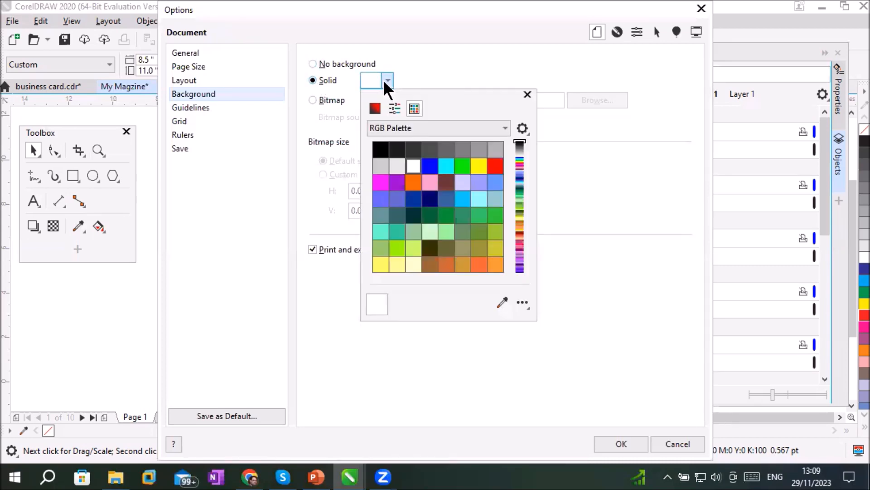
pyautogui.click(478, 264)
pyautogui.click(436, 65)
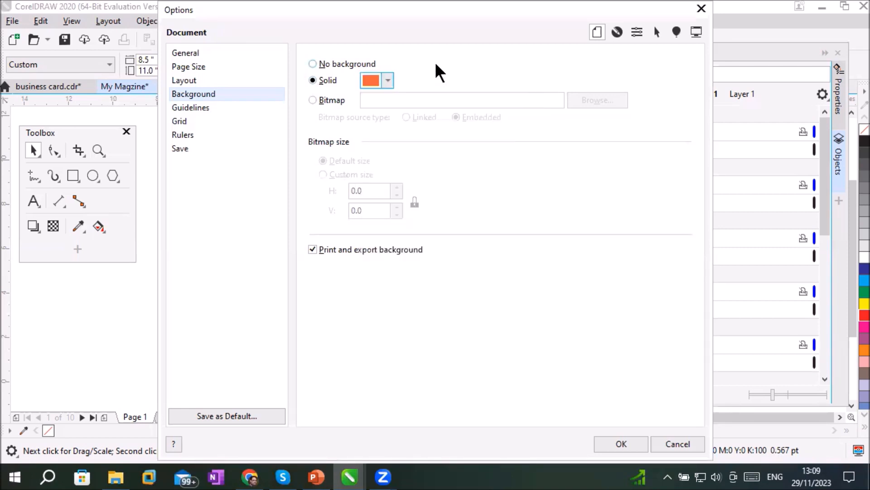
pyautogui.click(619, 441)
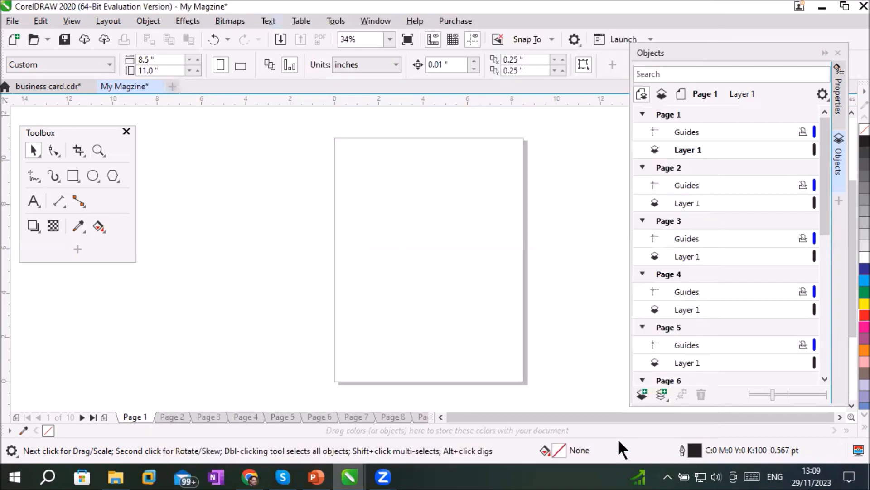
# Check the background on Pages 2 through 10 in turn and return to Page 1
pyautogui.click(164, 418)
pyautogui.click(202, 417)
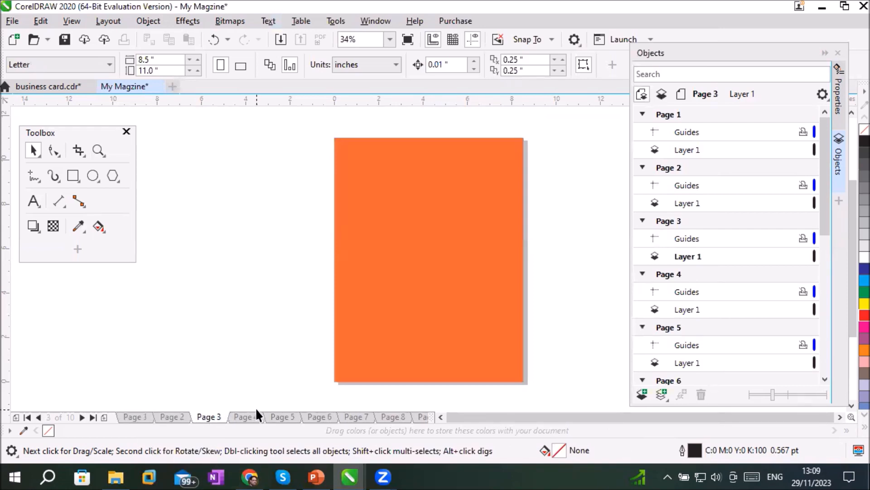
pyautogui.click(249, 416)
pyautogui.click(281, 416)
pyautogui.click(318, 416)
pyautogui.click(347, 416)
pyautogui.click(391, 416)
pyautogui.click(420, 416)
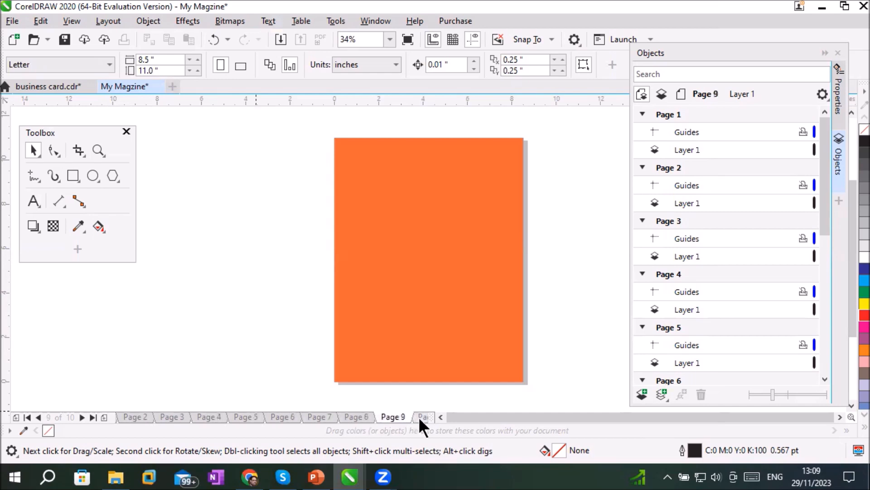
pyautogui.click(418, 417)
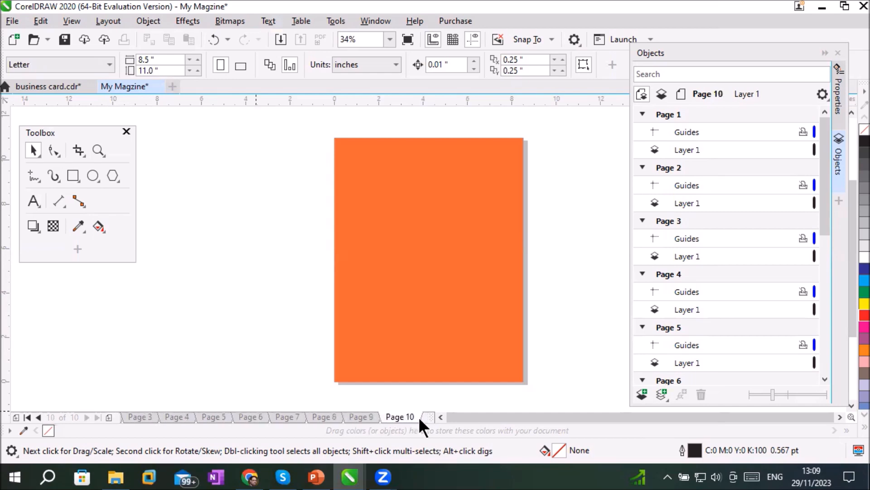
pyautogui.click(130, 416)
pyautogui.click(35, 417)
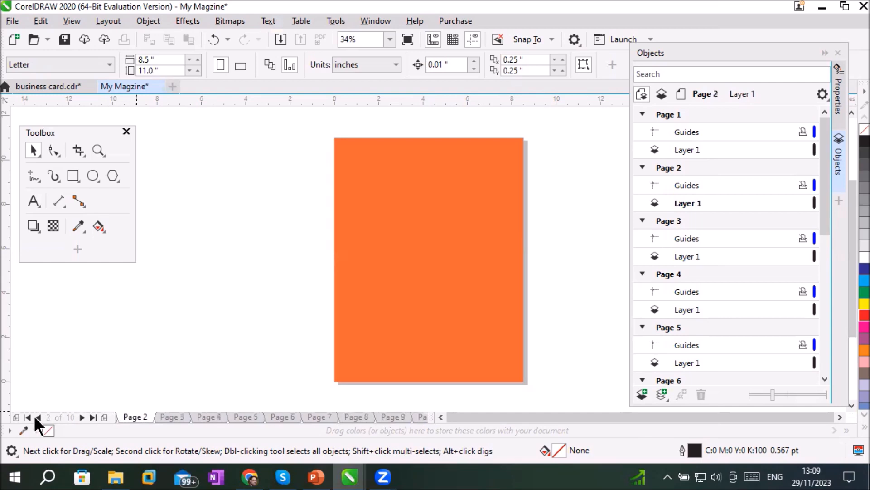
pyautogui.click(38, 418)
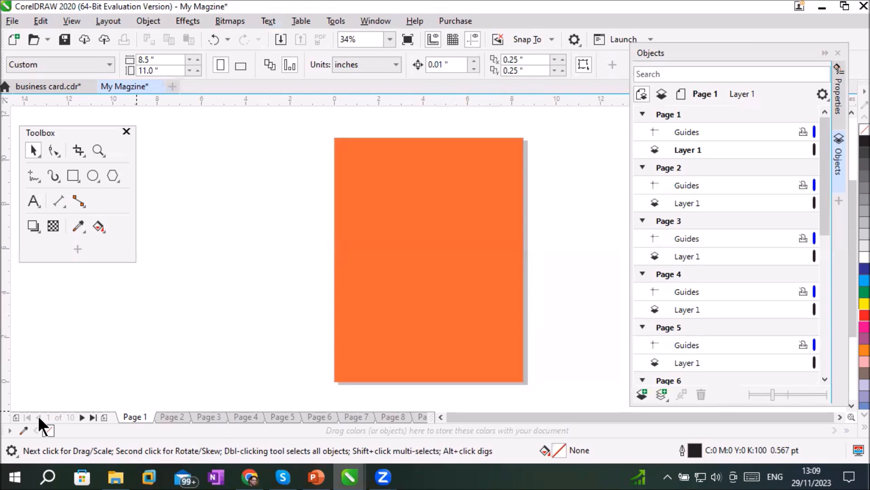
# Switch the document's page background from Solid to Bitmap and start browsing for an image
pyautogui.click(107, 21)
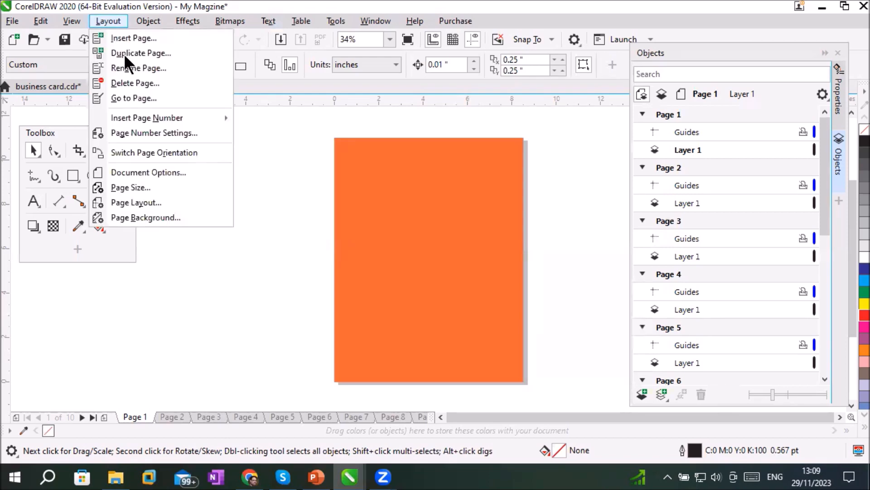
pyautogui.click(153, 217)
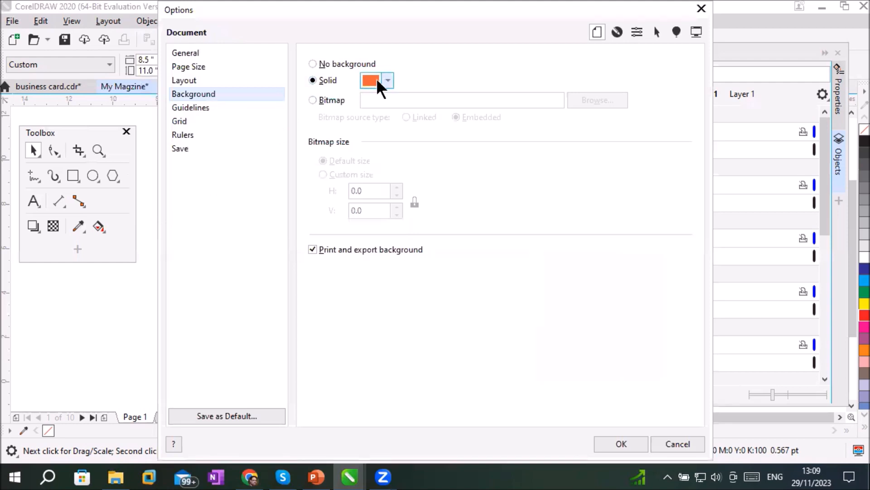
pyautogui.click(326, 98)
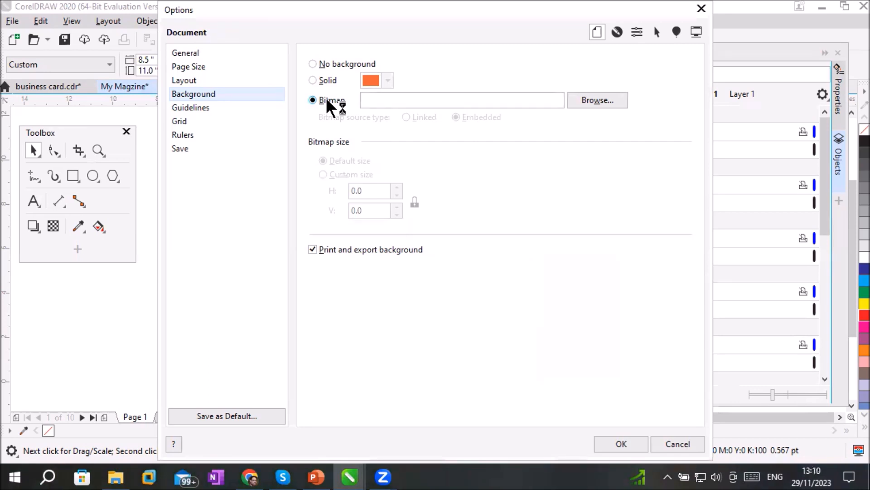
pyautogui.click(331, 79)
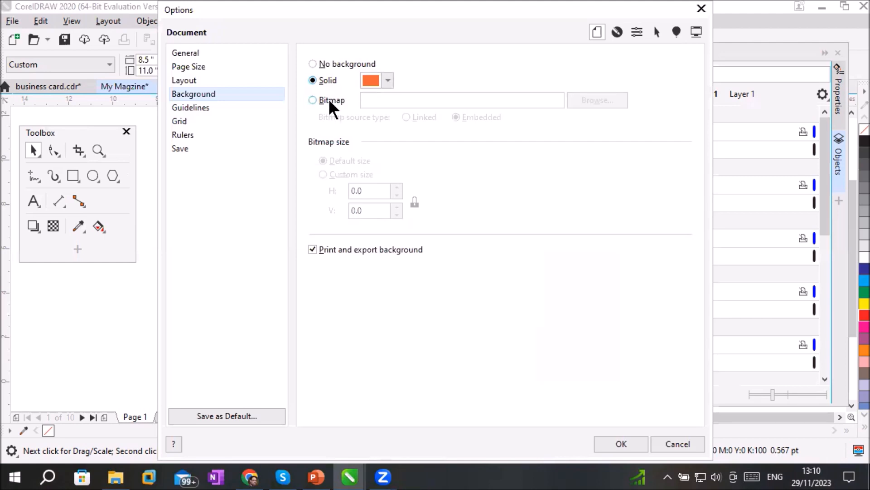
pyautogui.click(329, 101)
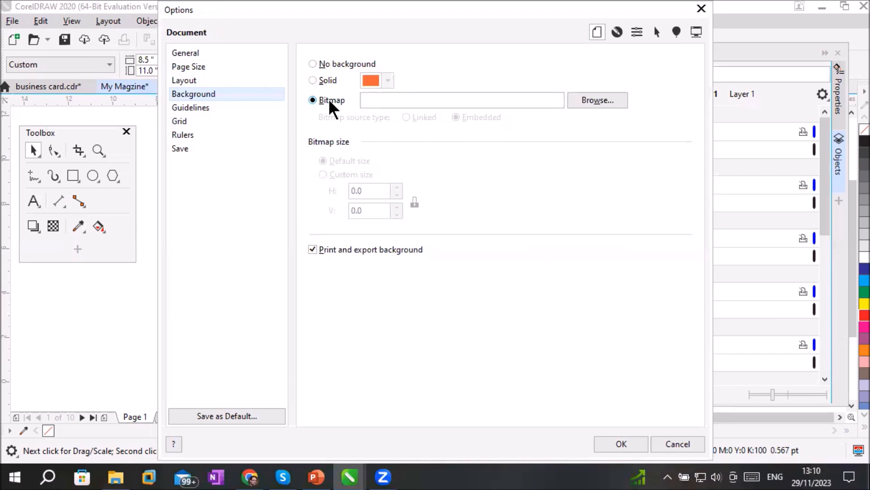
pyautogui.click(608, 99)
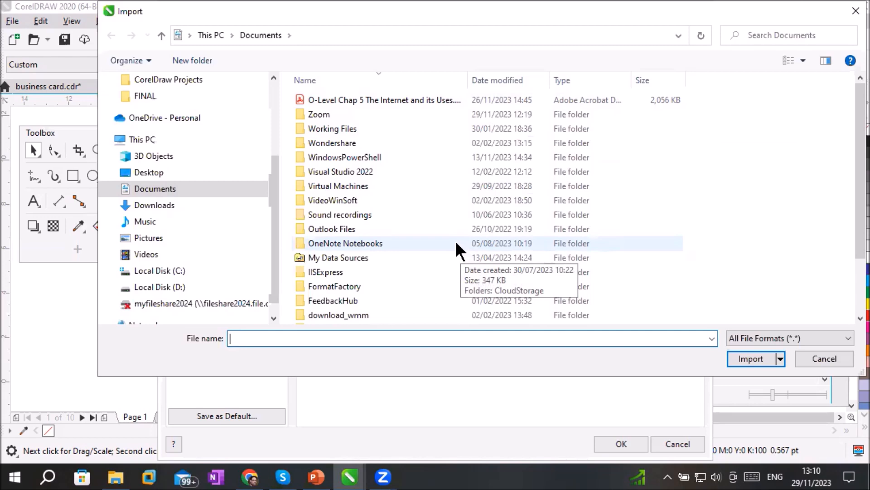
# Browse to the Texture folder inside _Graphics\Images on Local Disk (D:)
pyautogui.click(212, 35)
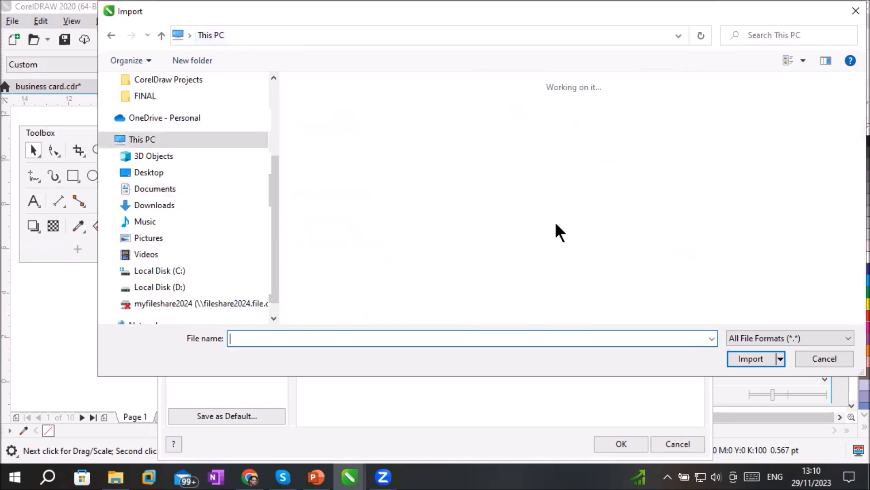
pyautogui.doubleClick(547, 248)
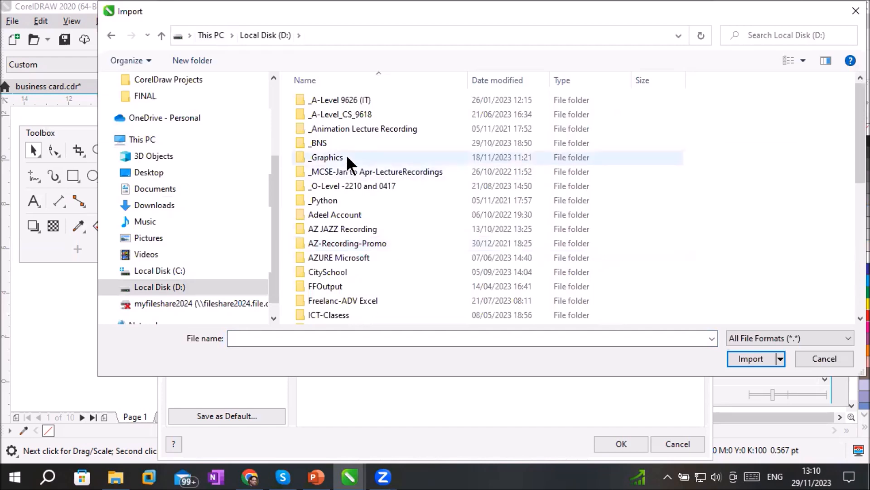
pyautogui.moveTo(346, 161)
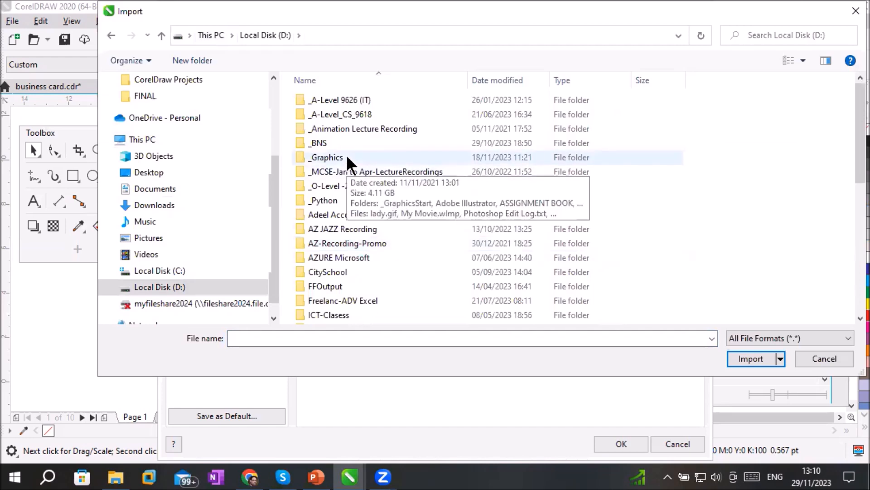
pyautogui.doubleClick(347, 161)
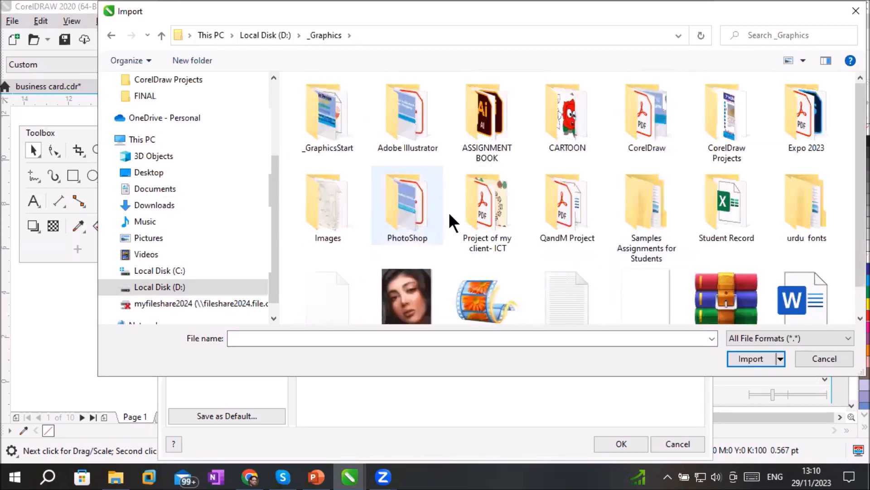
pyautogui.click(342, 201)
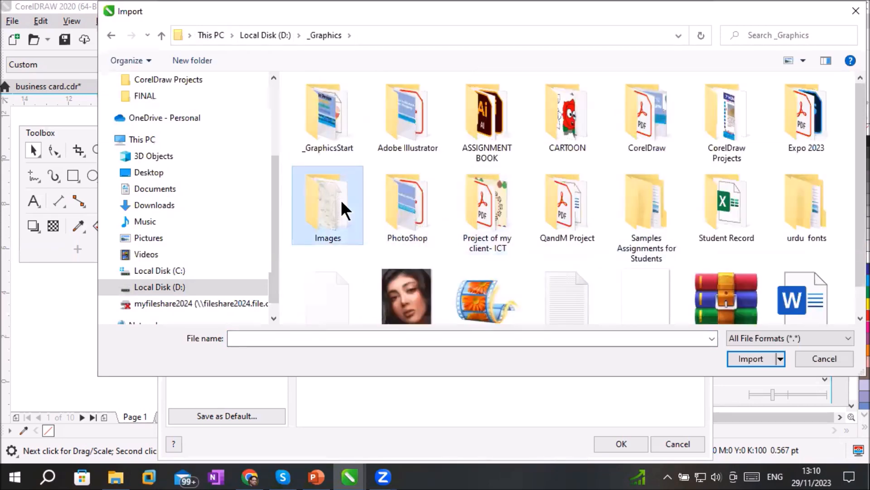
pyautogui.doubleClick(341, 203)
pyautogui.click(563, 212)
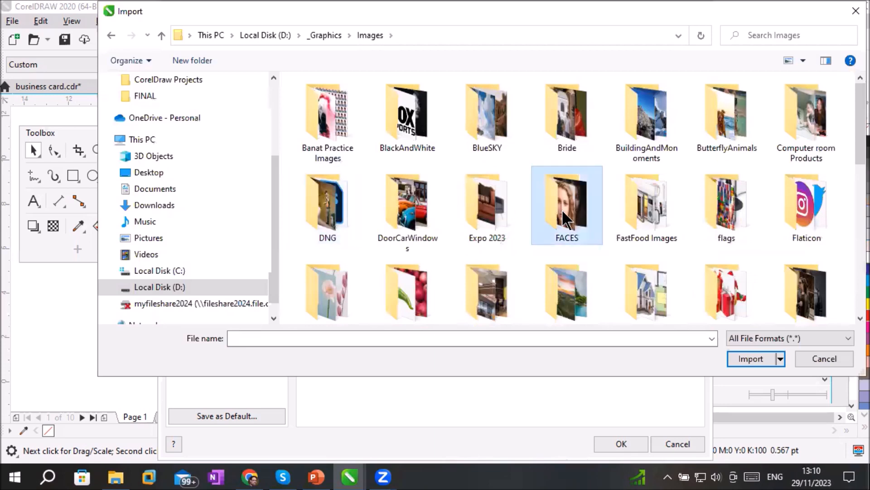
pyautogui.scroll(-5, 562, 209)
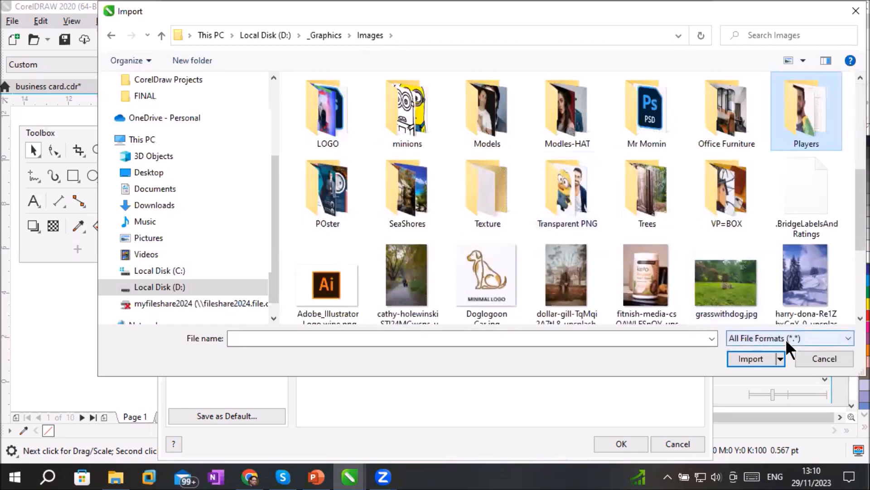
pyautogui.doubleClick(500, 178)
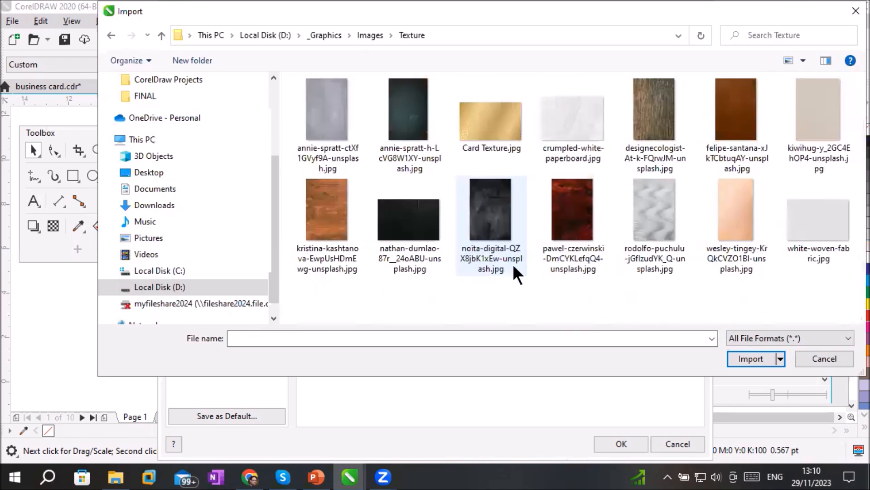
# Import the orange brick texture and apply it as an embedded page background at its default size
pyautogui.click(586, 129)
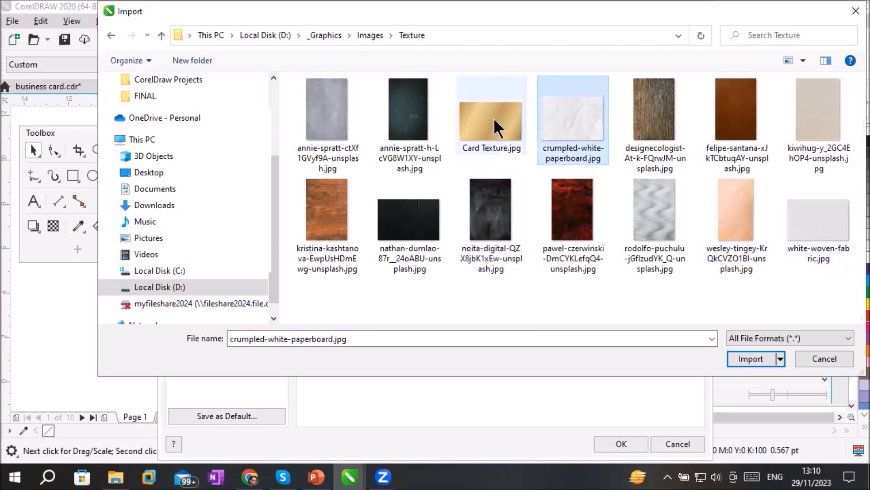
pyautogui.click(339, 110)
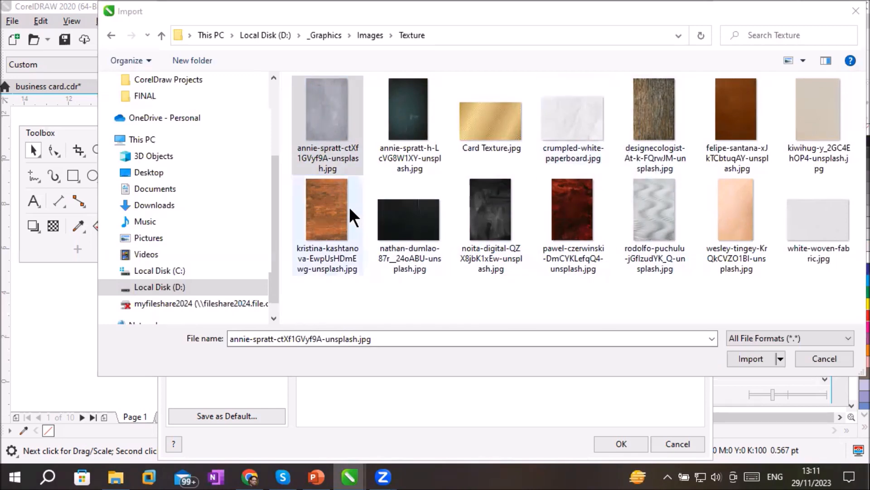
pyautogui.click(317, 213)
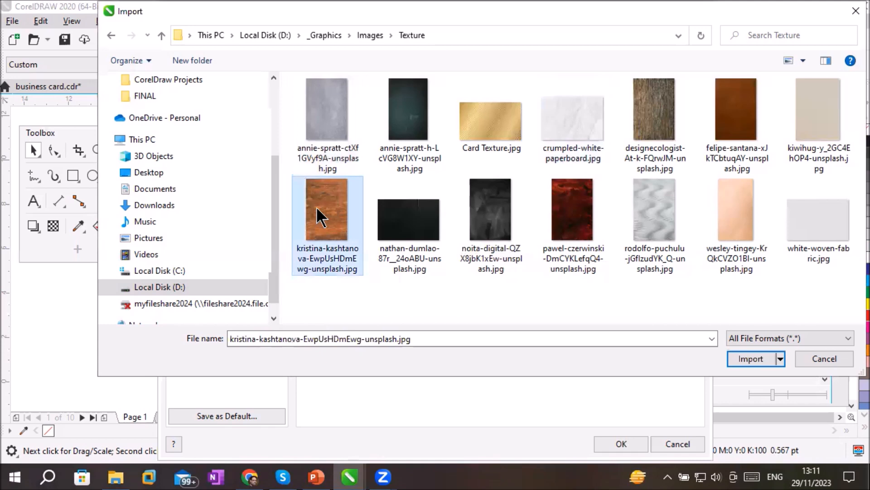
pyautogui.click(749, 356)
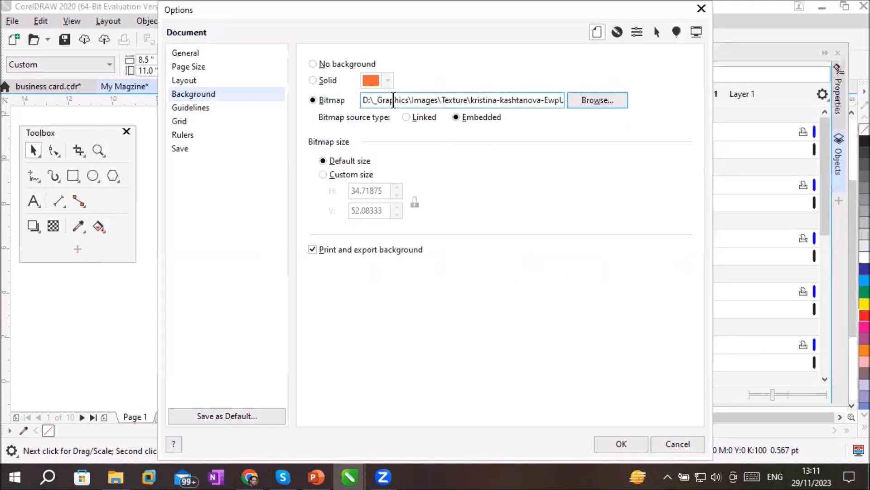
pyautogui.moveTo(372, 100); pyautogui.dragTo(579, 100)
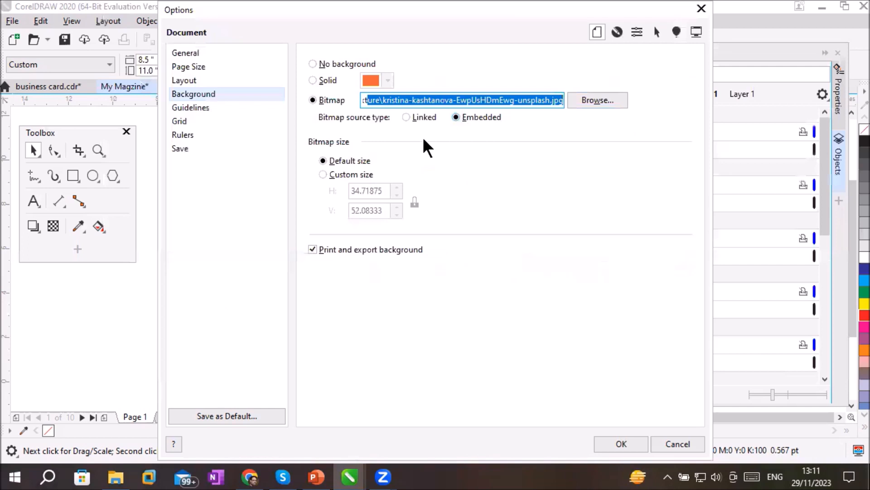
pyautogui.click(345, 173)
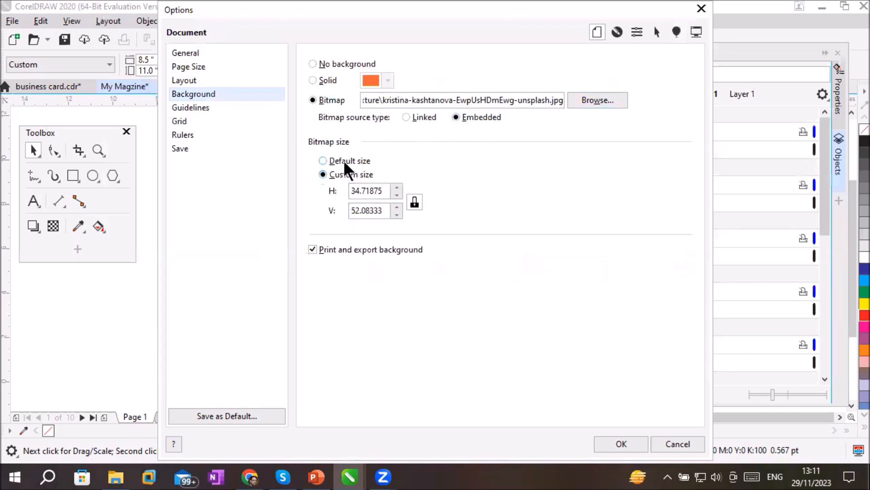
pyautogui.click(343, 160)
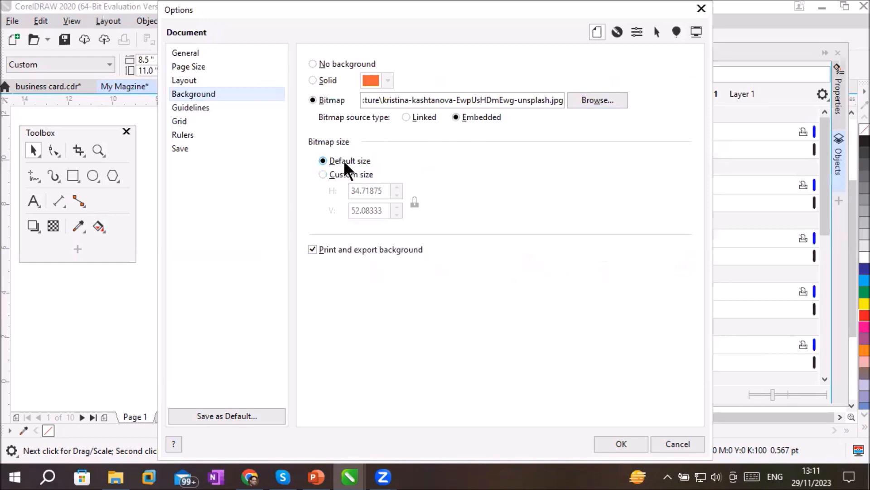
pyautogui.click(617, 443)
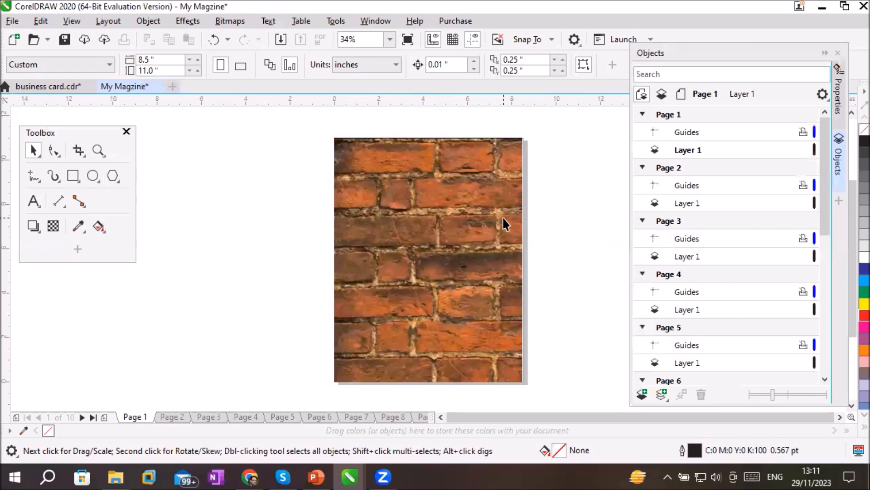
# Check the brick background on Pages 2 through 6 in turn and return to Page 1
pyautogui.click(166, 417)
pyautogui.click(205, 417)
pyautogui.click(247, 414)
pyautogui.click(284, 415)
pyautogui.click(317, 415)
pyautogui.click(131, 415)
# Replace the page background bitmap with the light grey wavy texture from the Texture folder, embedded at default size
pyautogui.click(46, 22)
pyautogui.click(45, 23)
pyautogui.click(91, 18)
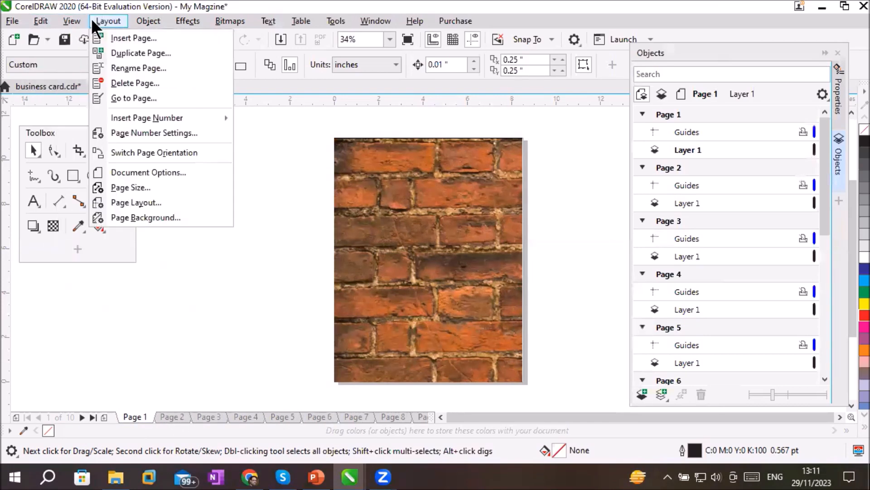
pyautogui.click(151, 221)
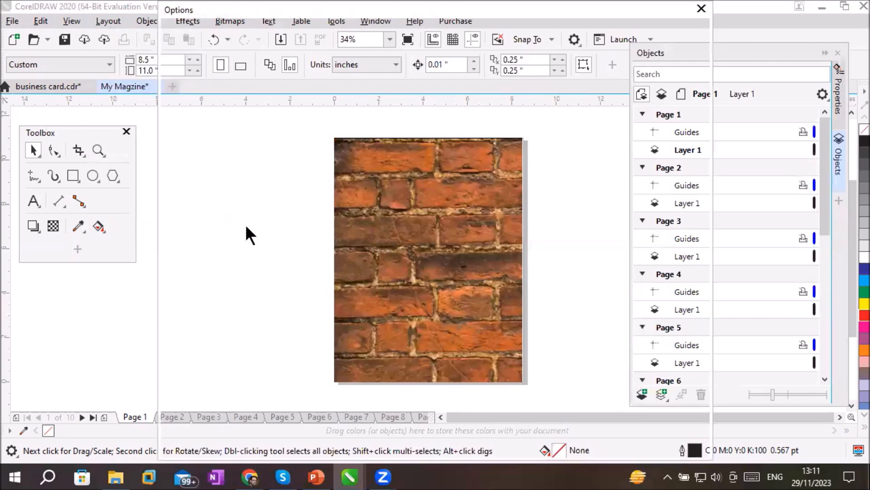
pyautogui.click(591, 97)
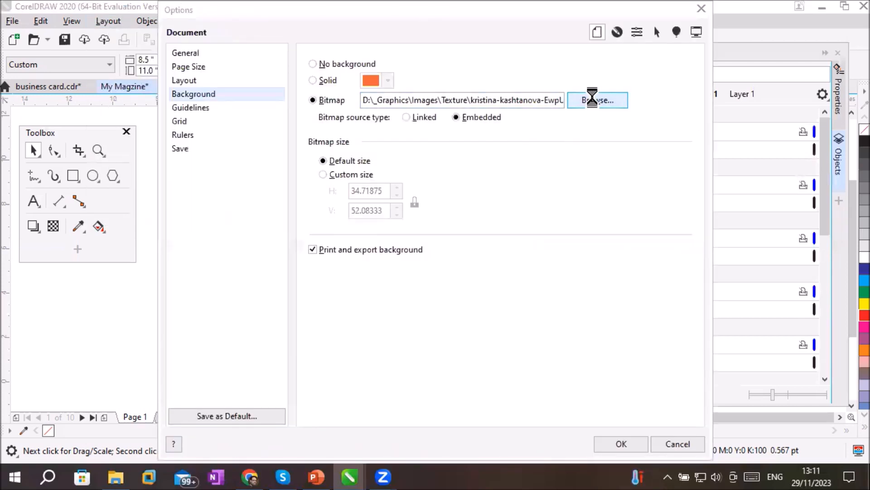
pyautogui.click(664, 206)
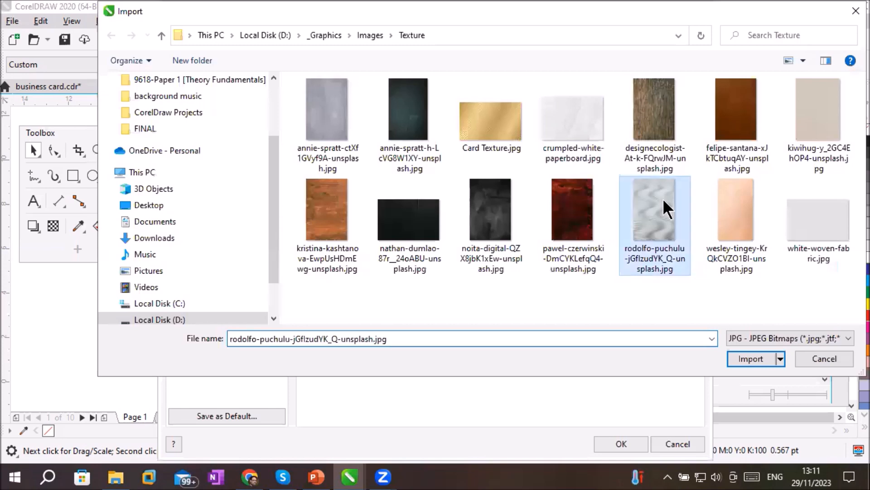
pyautogui.doubleClick(664, 208)
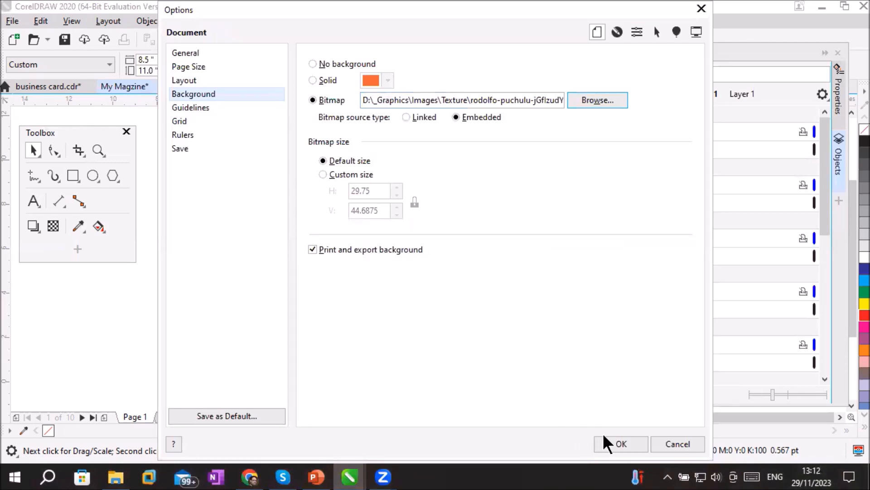
pyautogui.click(614, 437)
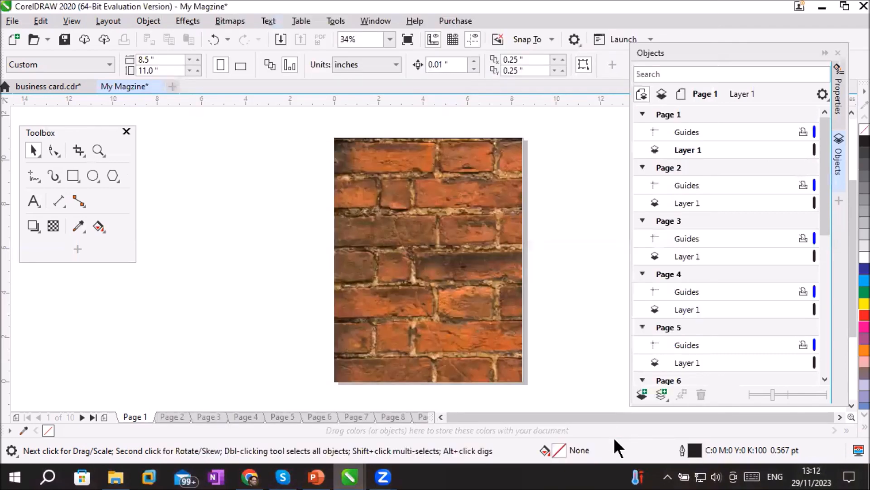
# Add the artistic text "Quick Food" near the top of Page 1
pyautogui.scroll(2, 559, 349)
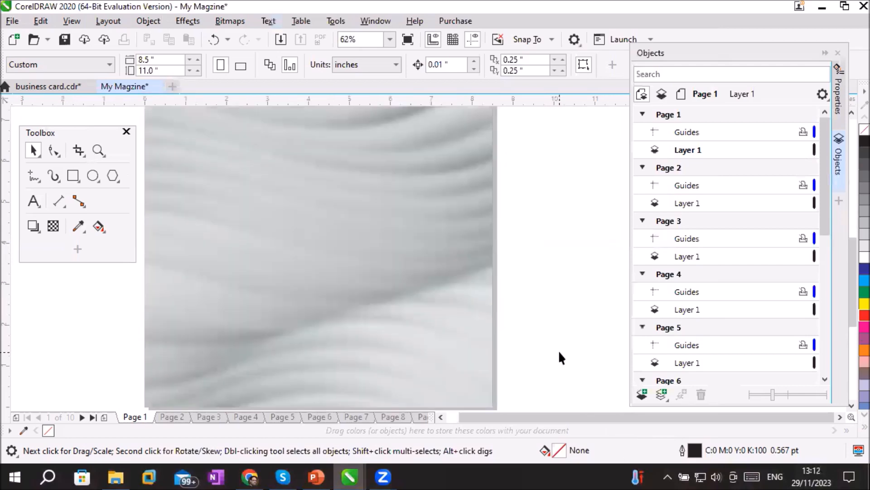
pyautogui.scroll(-2, 559, 353)
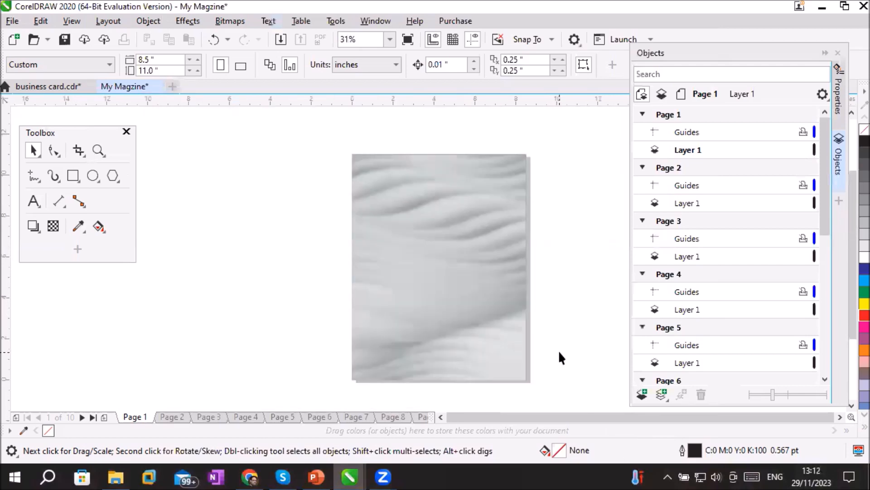
pyautogui.click(34, 201)
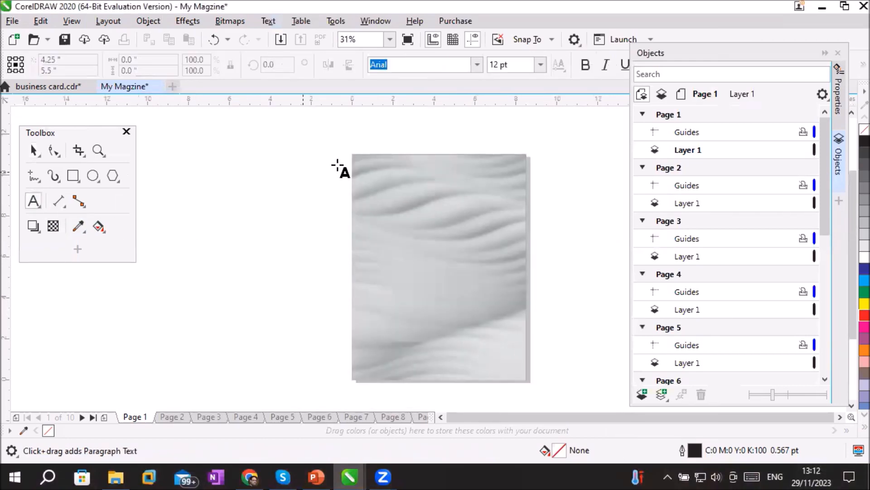
pyautogui.click(391, 184)
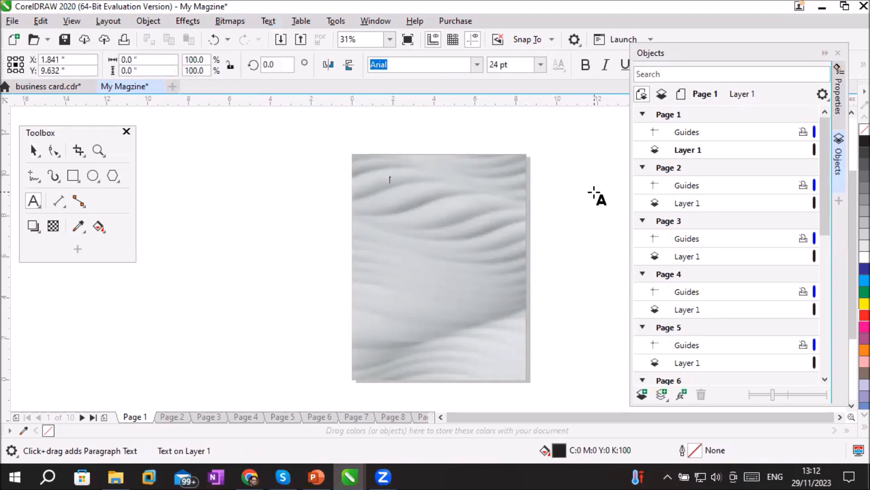
pyautogui.write('Q')
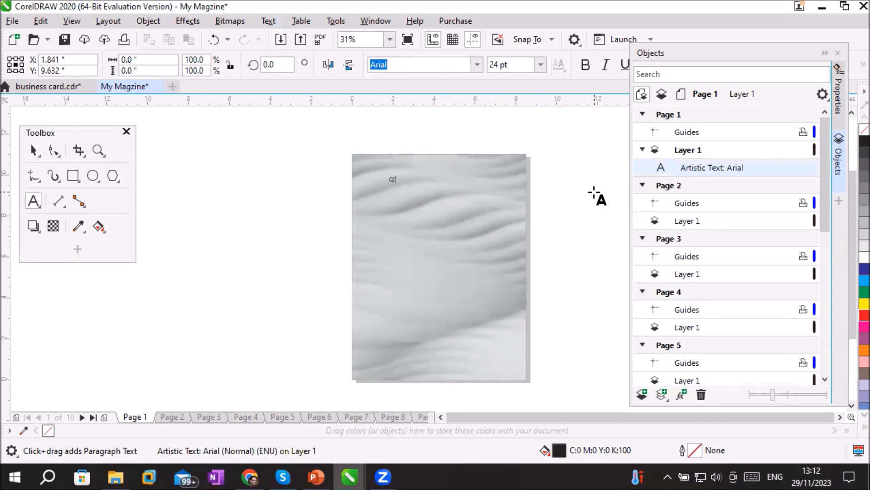
pyautogui.write('upck Fo')
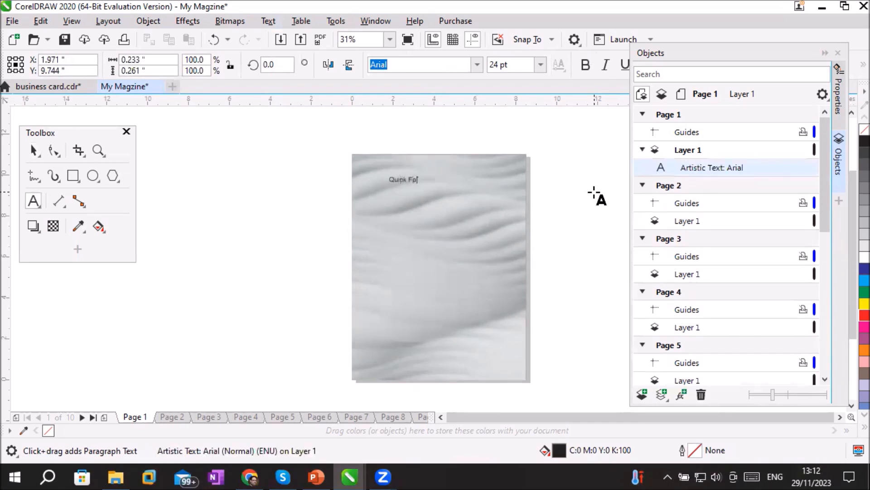
pyautogui.write('od')
pyautogui.press('Escape')
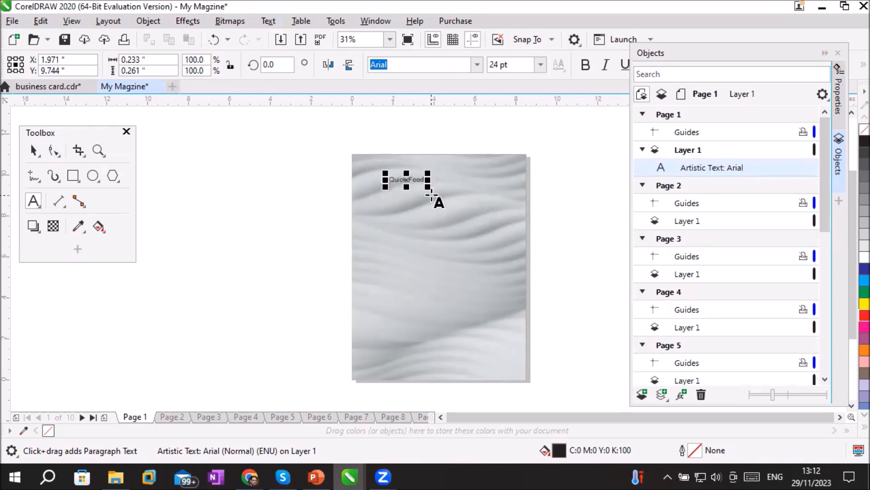
# Enlarge the "Quick Food" text to about 8.1 inches wide and place it across the top edge of Page 1
pyautogui.moveTo(428, 186); pyautogui.dragTo(491, 218)
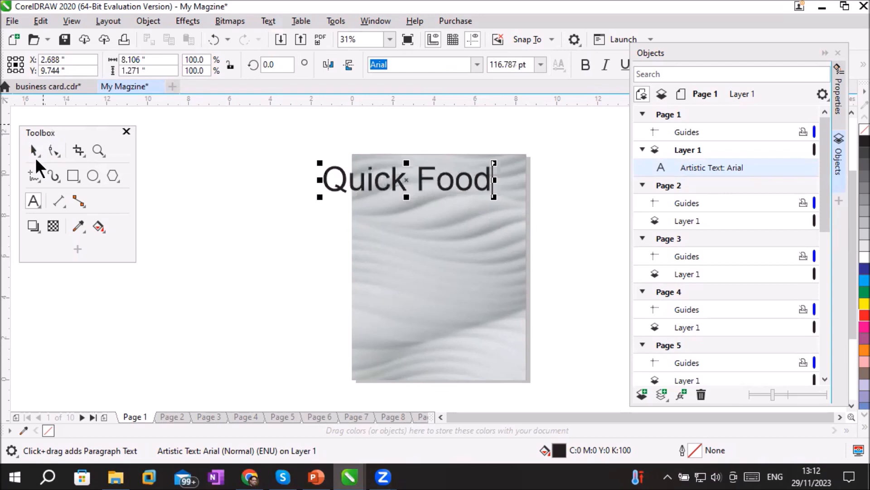
pyautogui.click(33, 150)
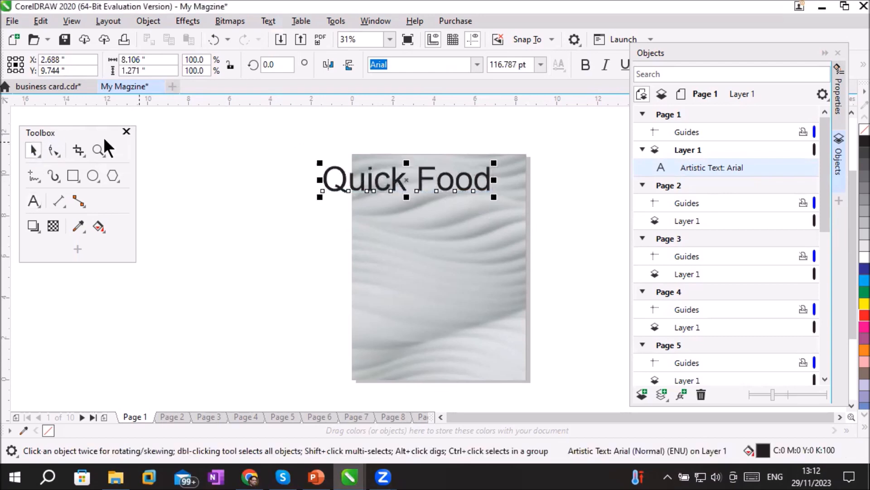
pyautogui.moveTo(432, 184); pyautogui.dragTo(453, 173)
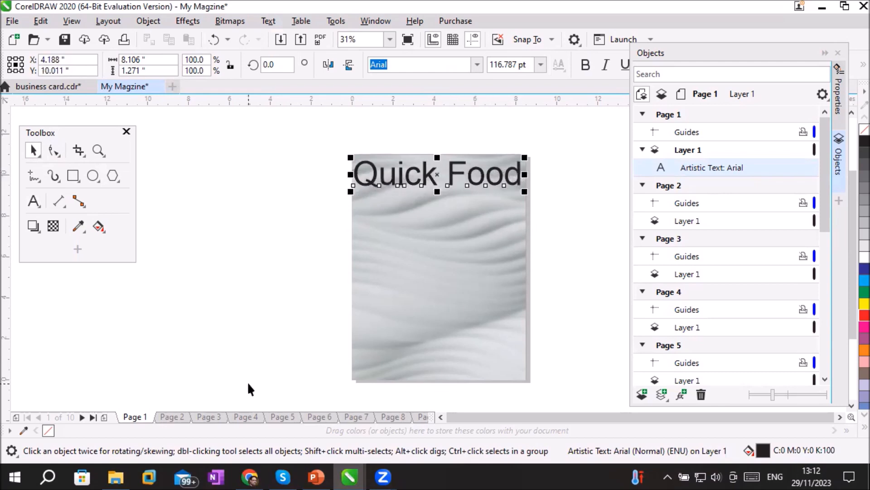
pyautogui.click(504, 202)
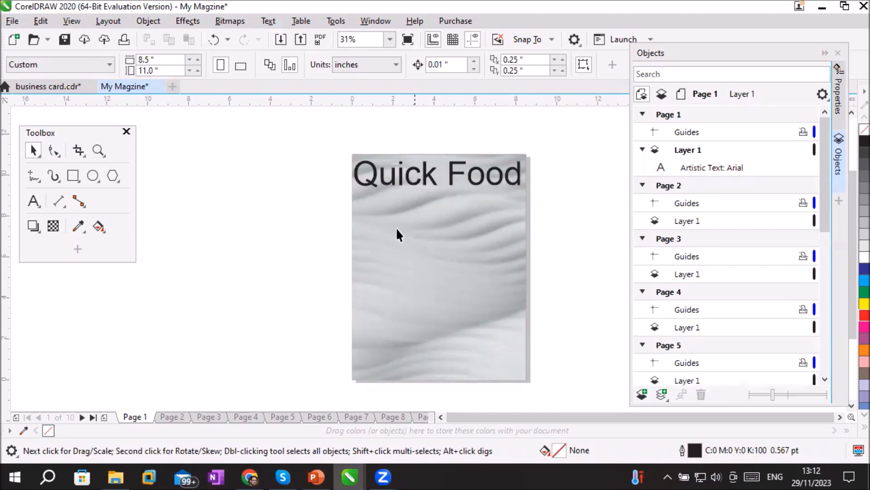
# Check the wavy background on Pages 2 through 5 in turn and return to Page 1
pyautogui.click(160, 415)
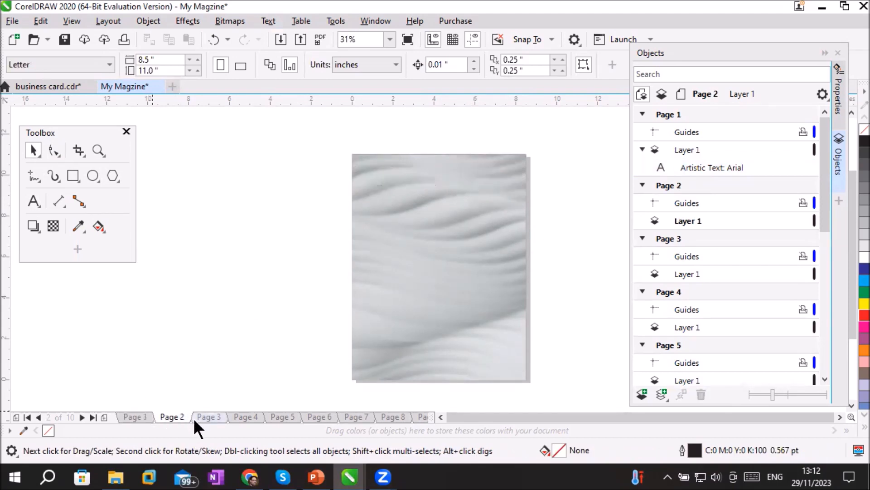
pyautogui.click(208, 417)
pyautogui.click(254, 417)
pyautogui.click(279, 414)
pyautogui.click(125, 414)
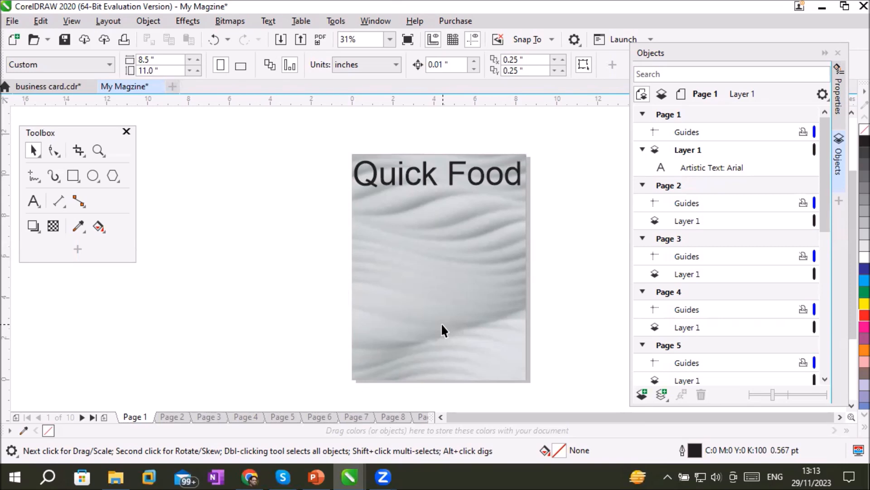
# Switch to Chrome and open the google.com home page in the current tab
pyautogui.click(250, 476)
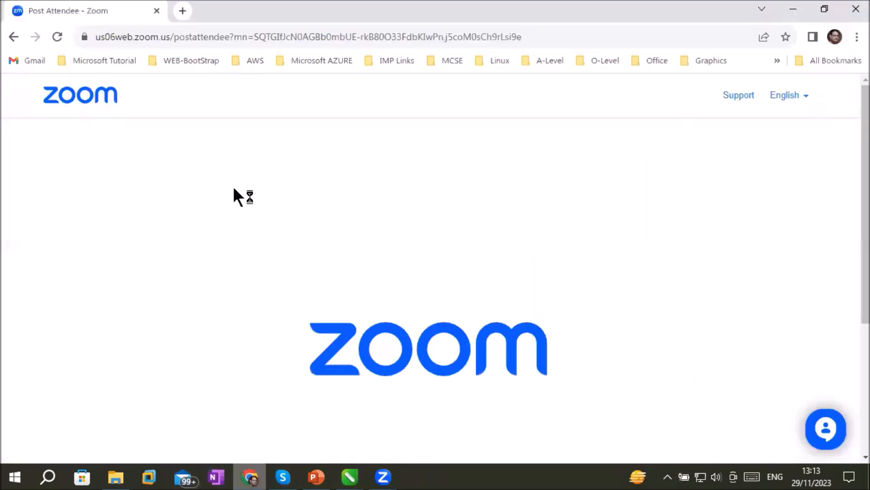
pyautogui.click(243, 39)
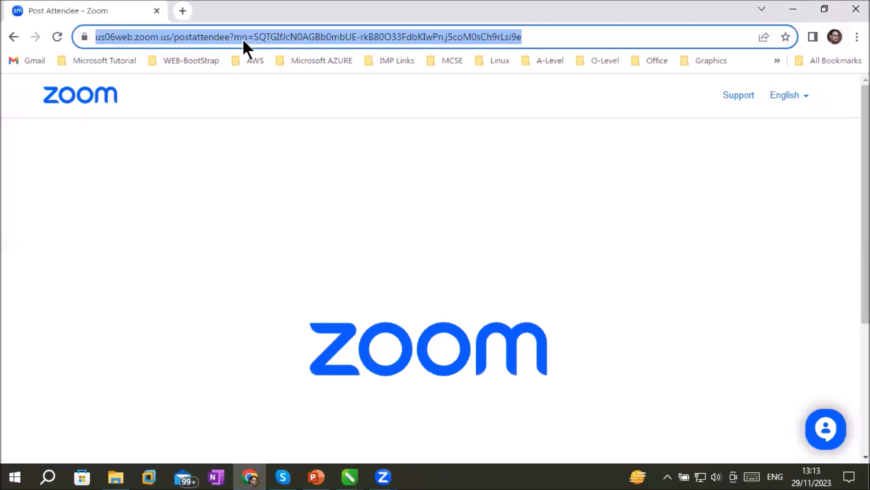
pyautogui.write('google.com')
pyautogui.press('Return')
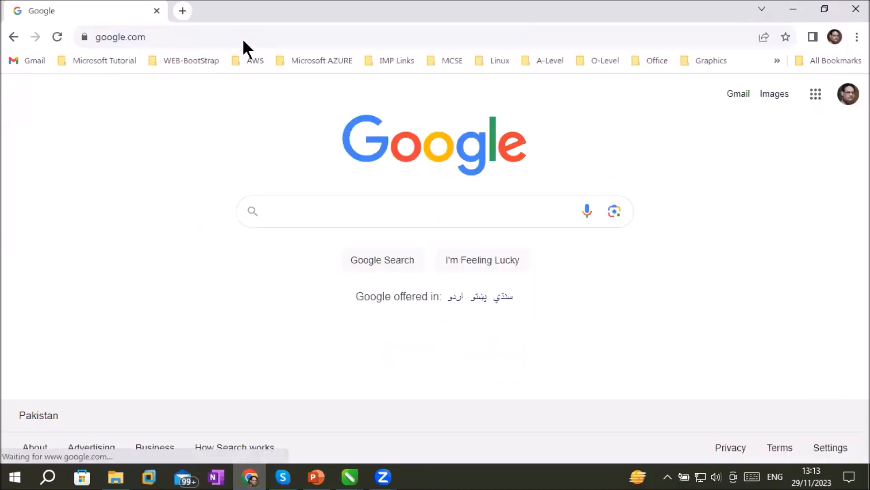
# Search Google for "pattern design"
pyautogui.write('pat')
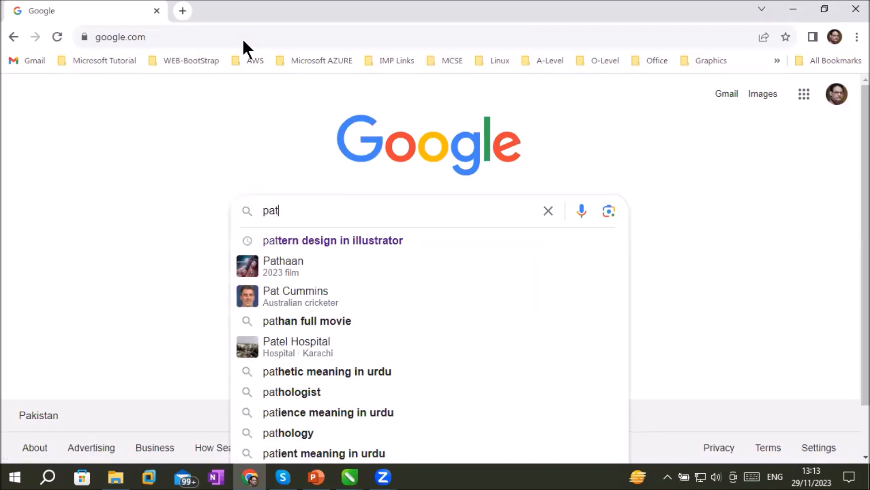
pyautogui.press('Down')
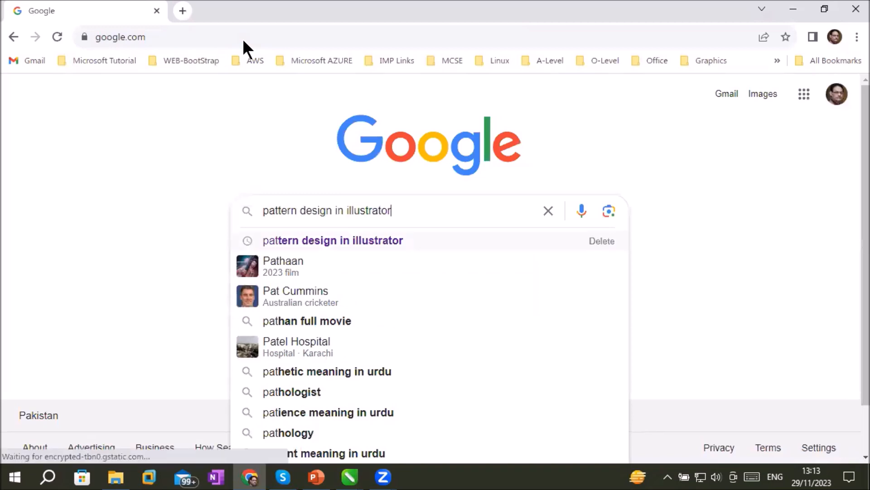
pyautogui.press('BackSpace')
pyautogui.press('BackSpace')
pyautogui.press('BackSpace')
pyautogui.press('BackSpace')
pyautogui.press('BackSpace')
pyautogui.press('BackSpace')
pyautogui.press('BackSpace')
pyautogui.press('BackSpace')
pyautogui.press('BackSpace')
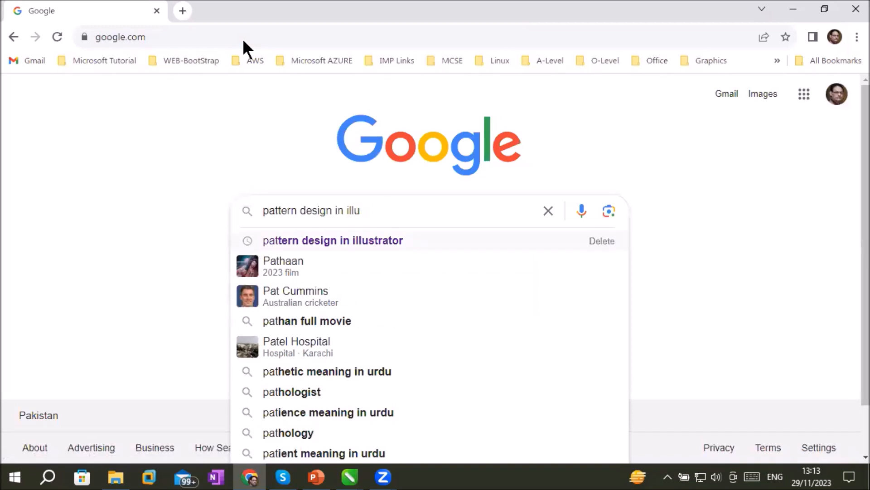
pyautogui.press('BackSpace')
pyautogui.press('BackSpace')
pyautogui.press('BackSpace')
pyautogui.press('BackSpace')
pyautogui.press('BackSpace')
pyautogui.press('BackSpace')
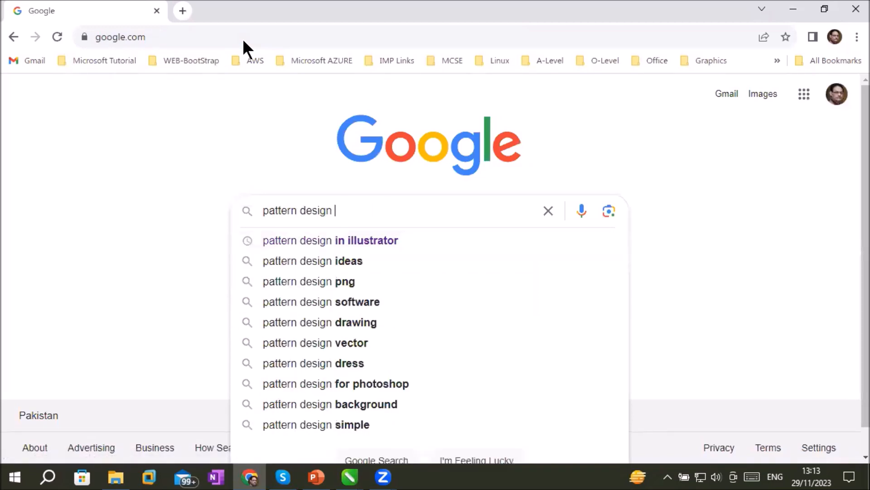
pyautogui.press('Return')
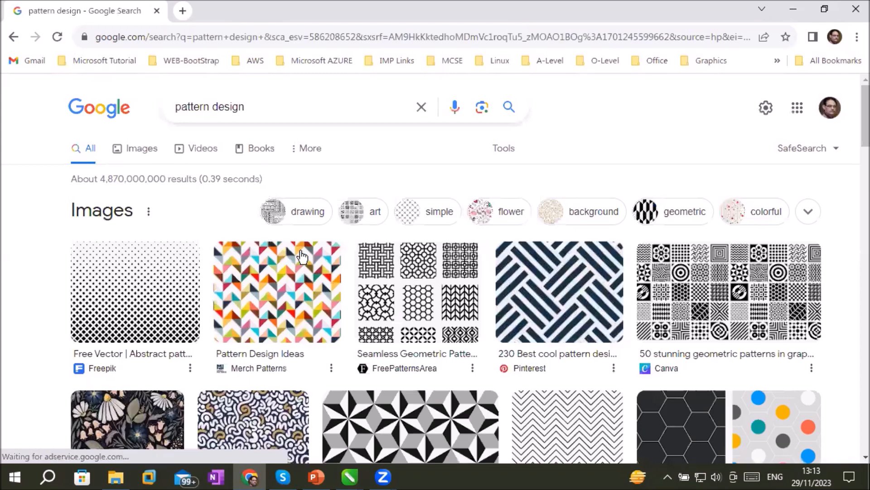
# Open the "Pattern Design Images - Free Download on Freepik" search result
pyautogui.scroll(-2, 535, 284)
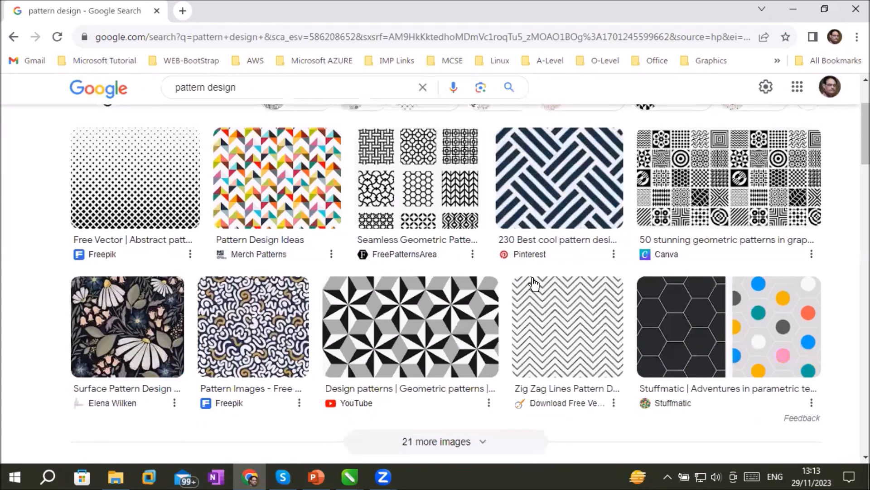
pyautogui.scroll(-4, 535, 284)
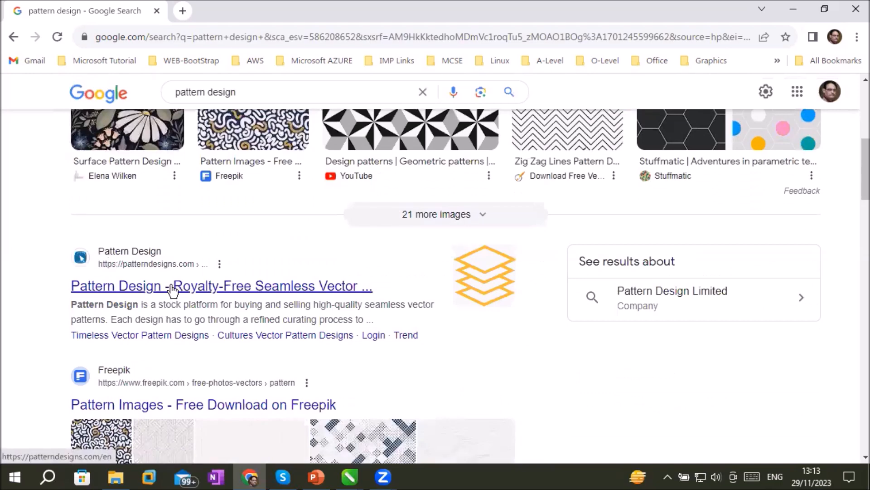
pyautogui.scroll(-14, 172, 290)
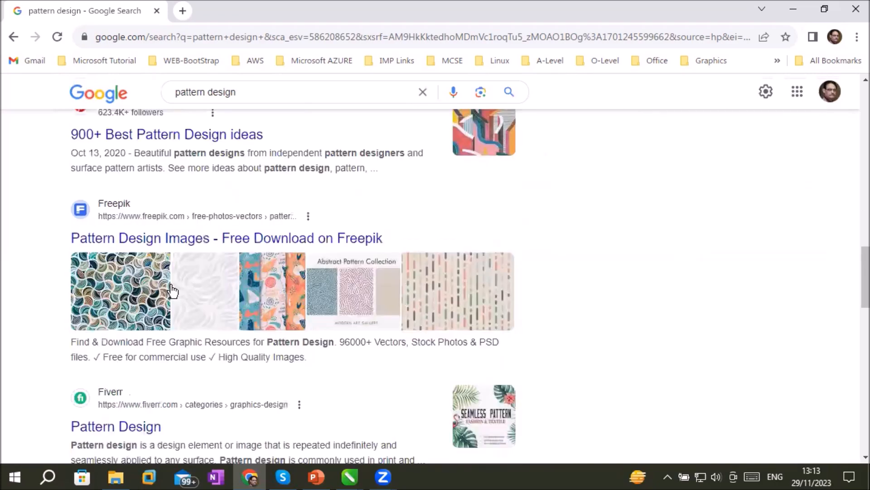
pyautogui.scroll(3, 159, 165)
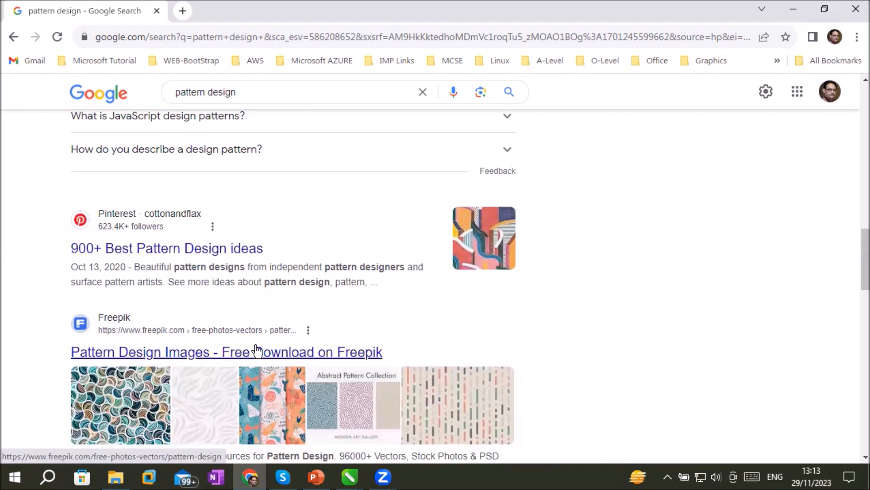
pyautogui.scroll(-5, 256, 349)
pyautogui.scroll(5, 247, 254)
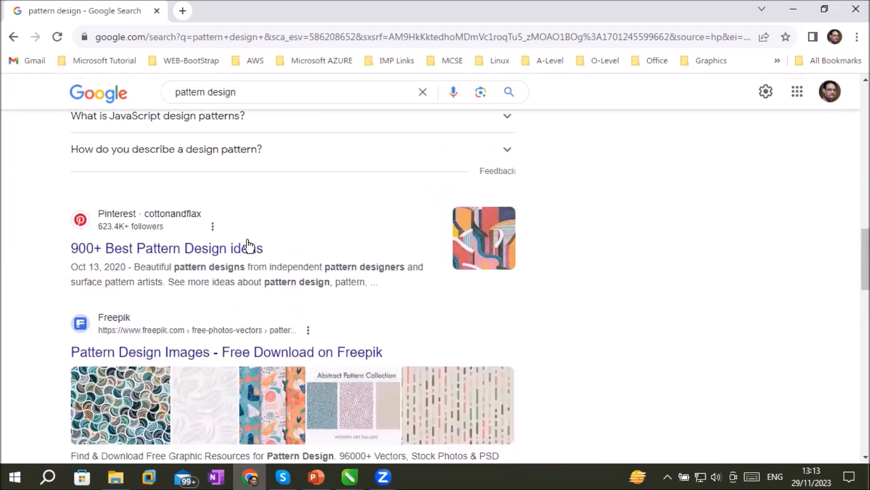
pyautogui.click(256, 352)
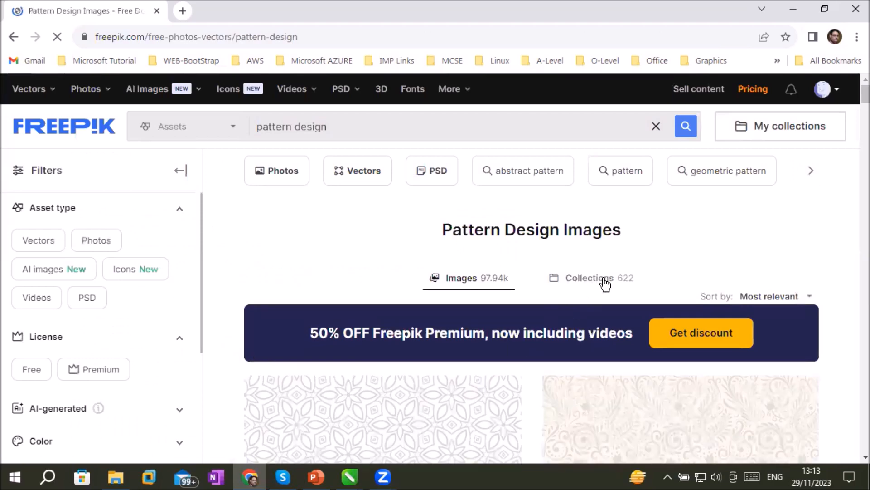
# Browse the Freepik pattern design images for a pattern suitable as a page background
pyautogui.scroll(-5, 605, 284)
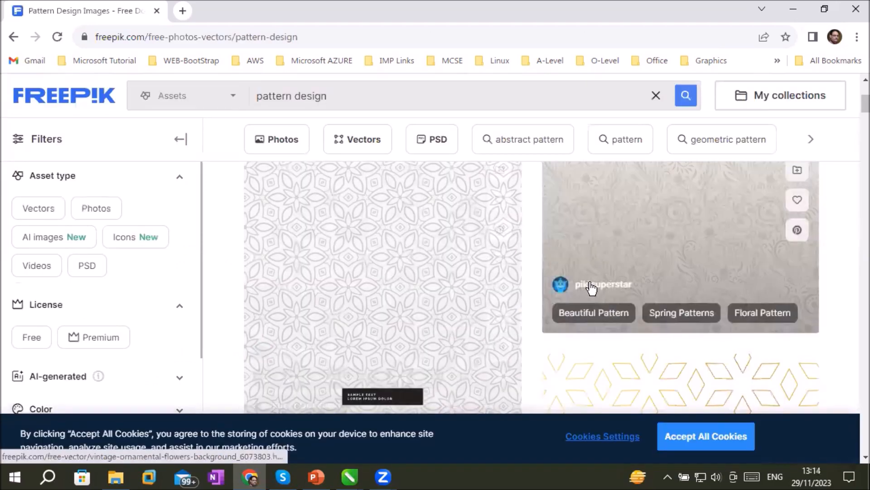
pyautogui.scroll(-3, 592, 288)
pyautogui.scroll(-3, 592, 287)
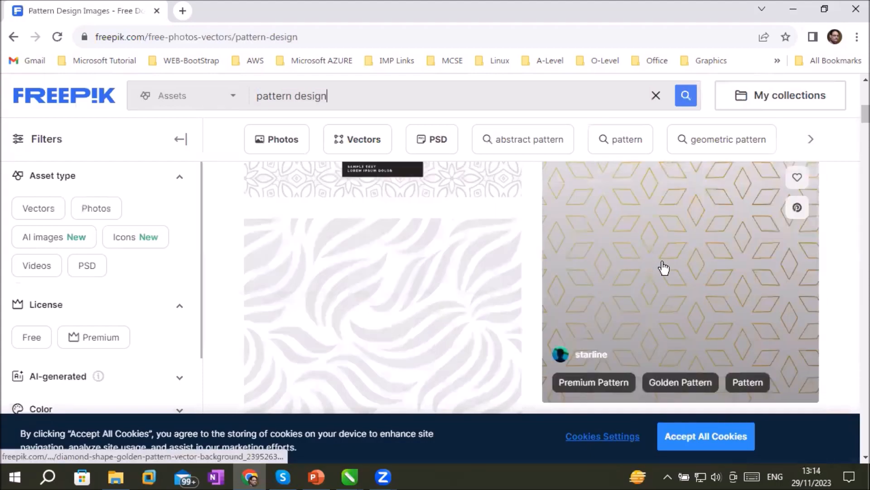
pyautogui.scroll(-5, 671, 272)
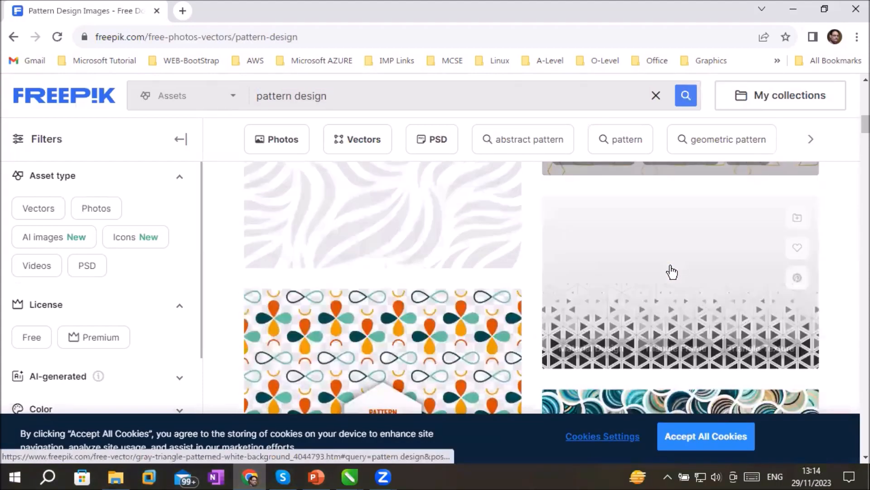
pyautogui.scroll(-5, 673, 272)
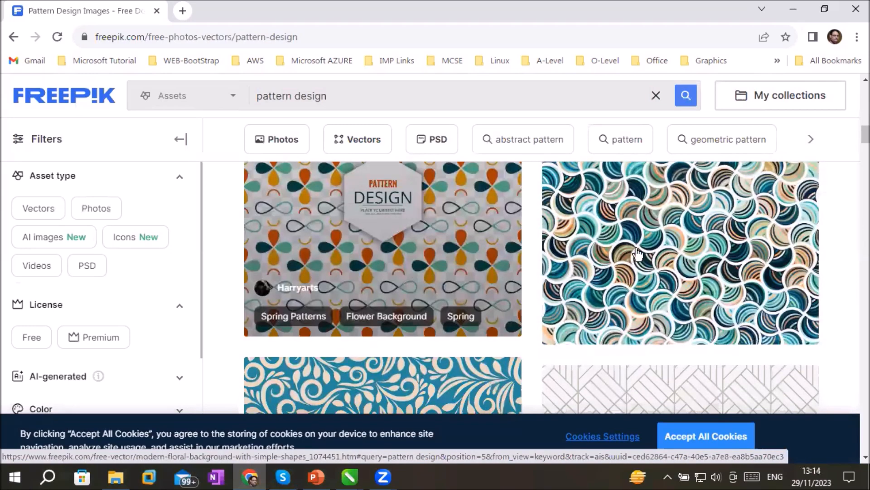
pyautogui.scroll(-5, 638, 254)
pyautogui.scroll(-3, 428, 279)
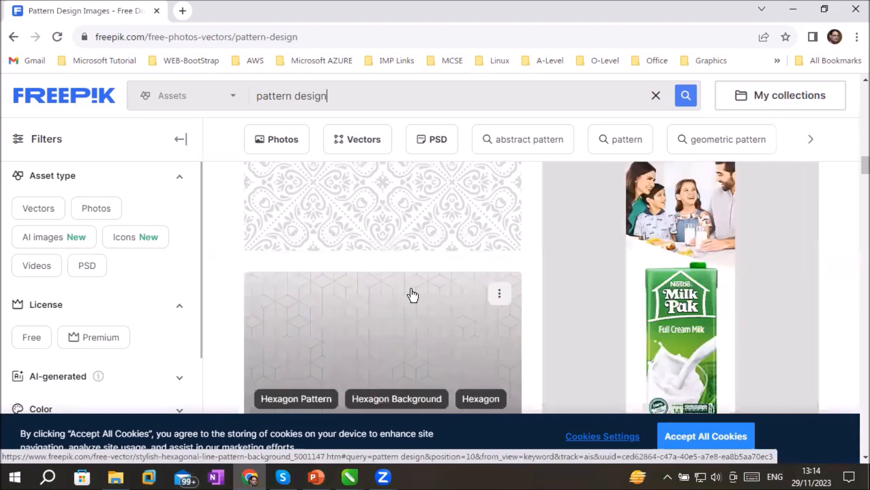
pyautogui.scroll(-6, 410, 298)
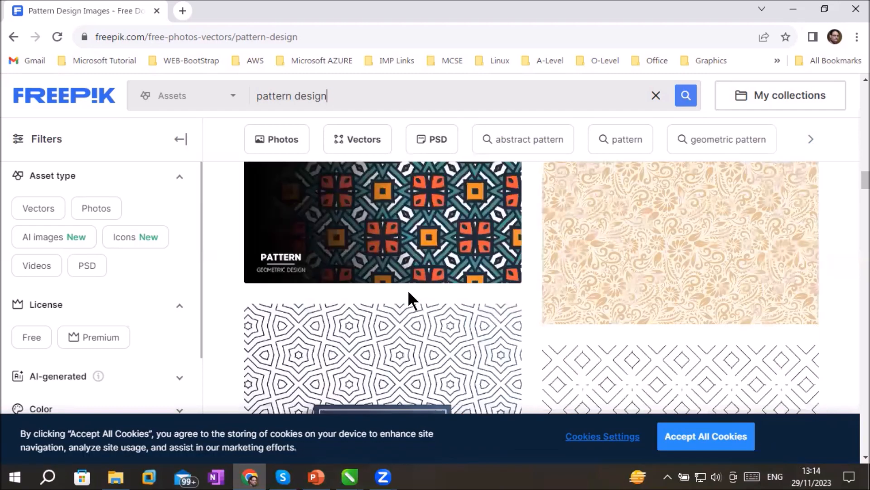
pyautogui.scroll(-2, 409, 298)
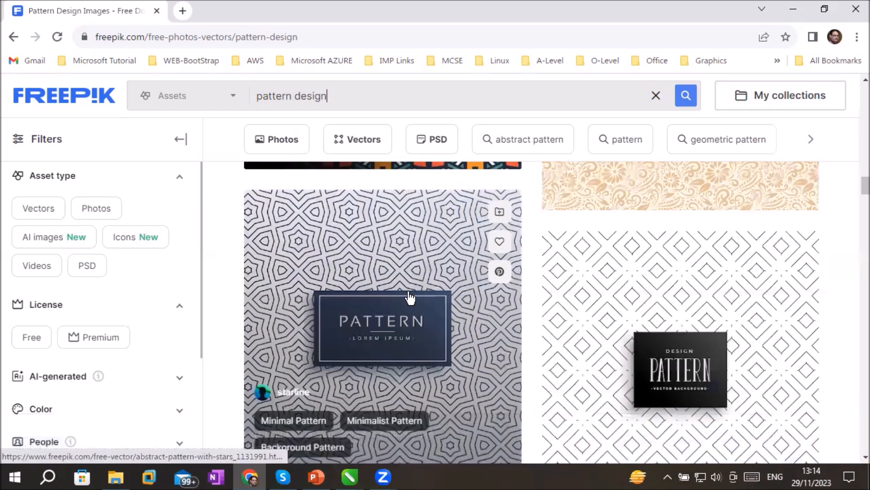
pyautogui.scroll(5, 410, 297)
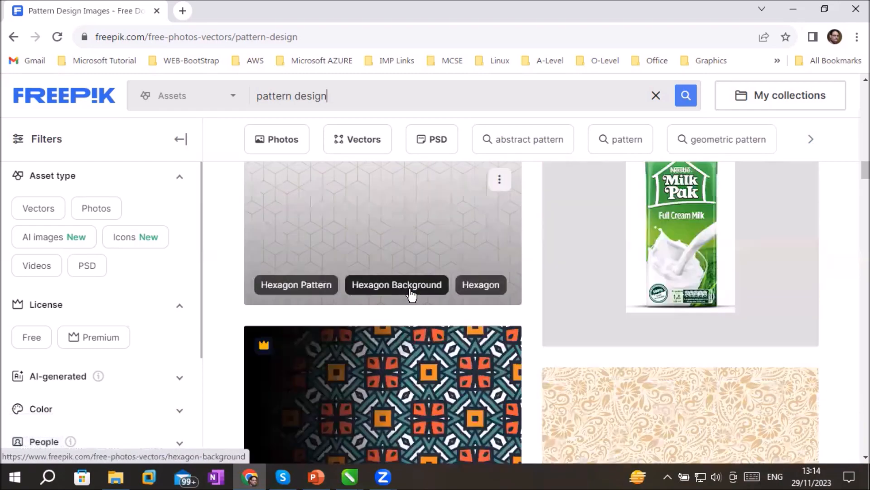
pyautogui.scroll(3, 411, 295)
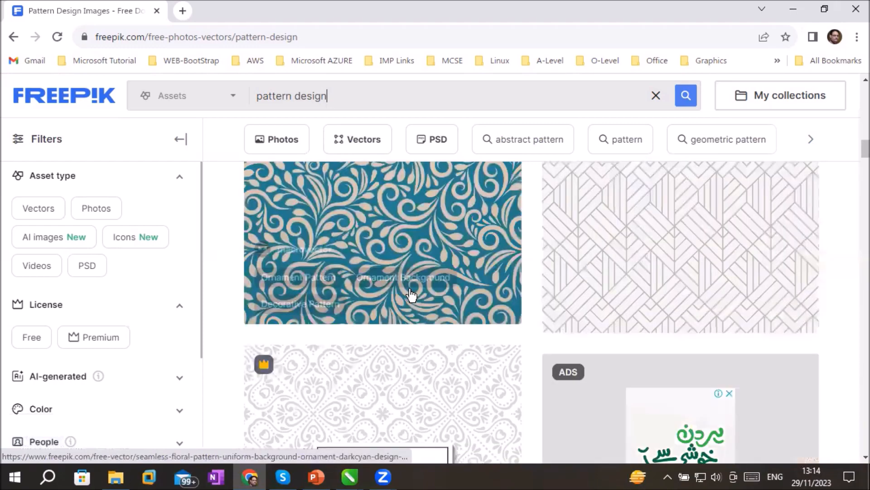
pyautogui.scroll(4, 412, 295)
pyautogui.scroll(5, 411, 296)
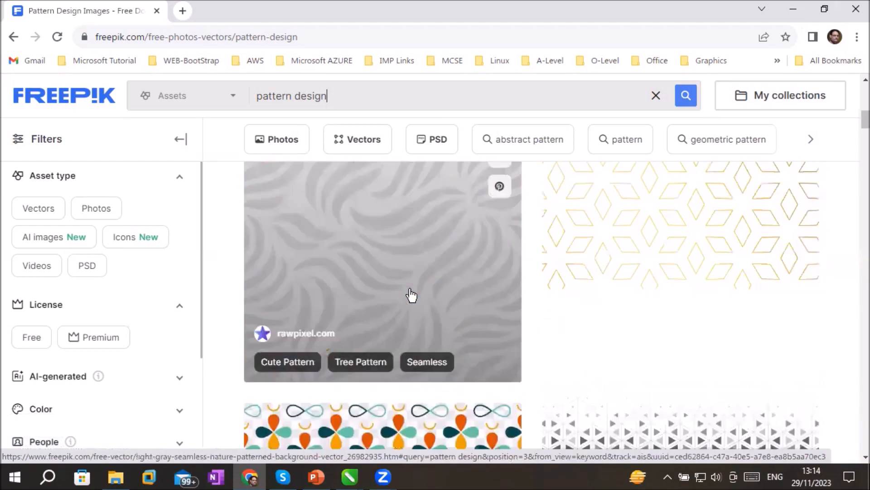
pyautogui.scroll(3, 561, 279)
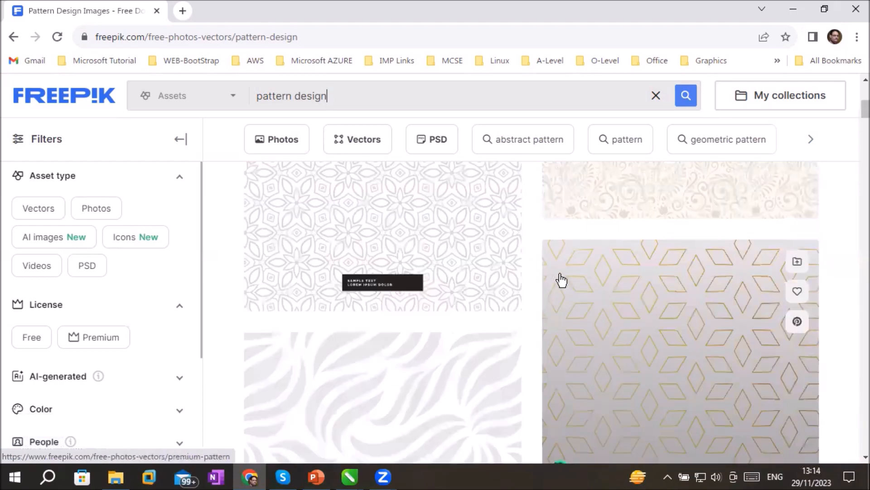
# Open the free vector "cute silver floral pattern on a white background" and download it
pyautogui.click(448, 229)
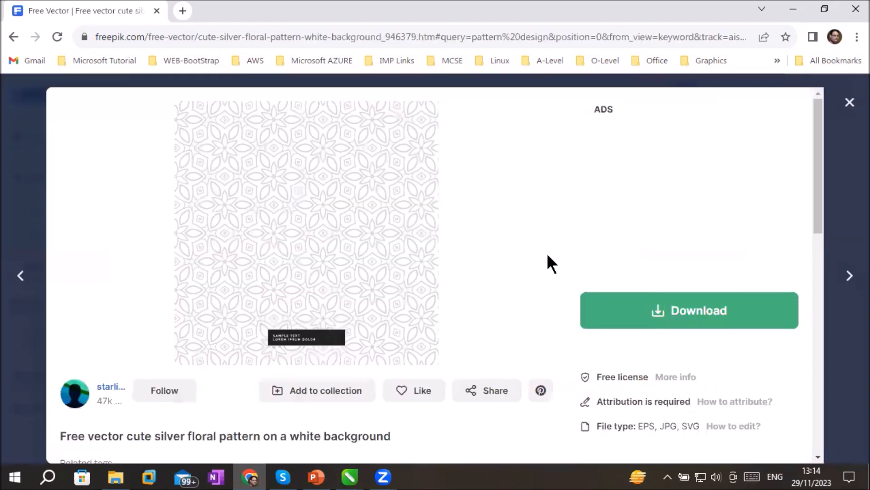
pyautogui.click(685, 311)
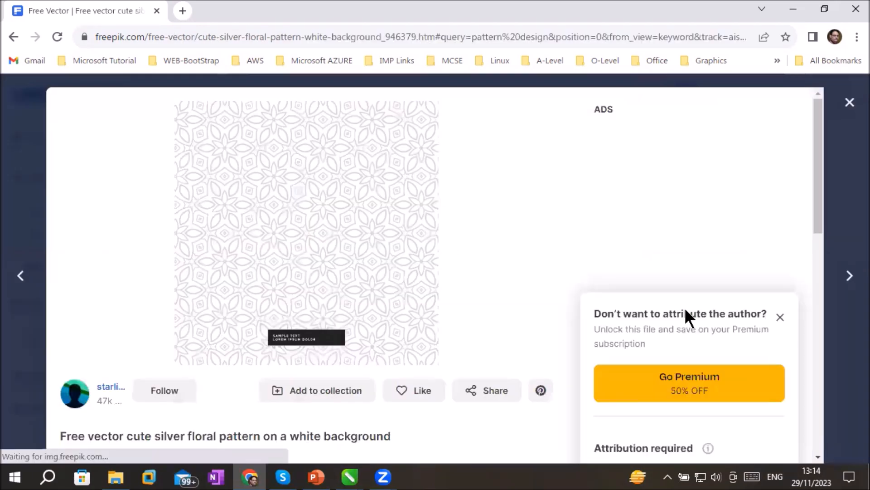
pyautogui.scroll(-5, 535, 243)
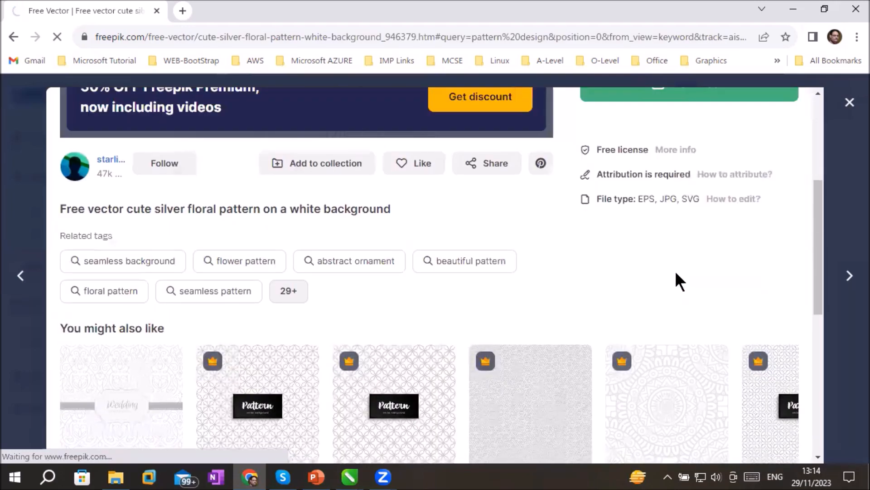
# Switch to File Explorer, extract cute-silver-floral-pattern-white-background.zip in Downloads to a folder of the same name, and open that folder
pyautogui.click(116, 476)
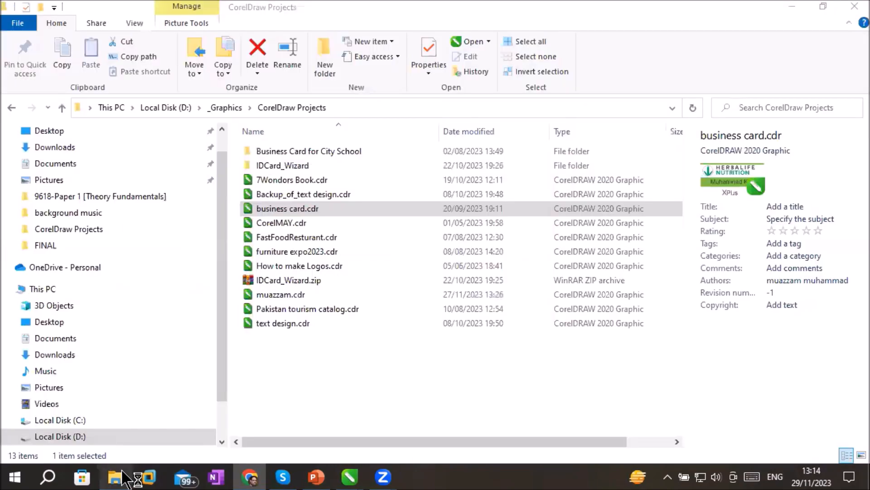
pyautogui.click(48, 148)
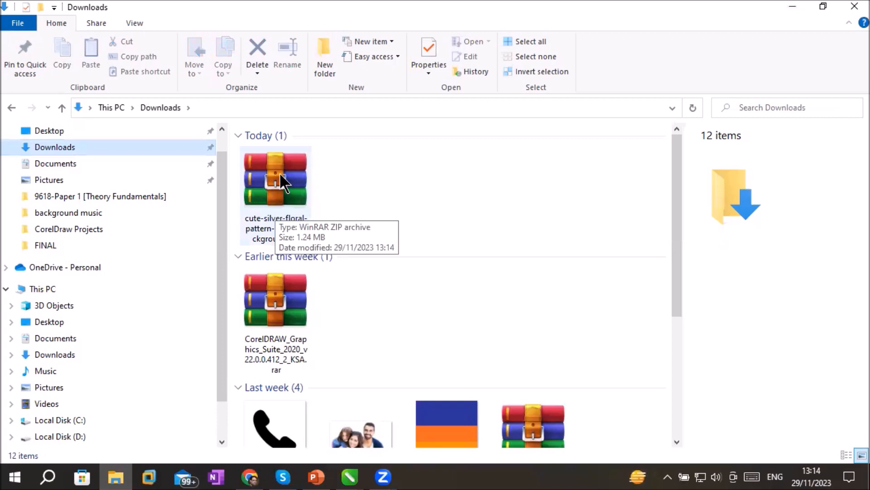
pyautogui.rightClick(280, 172)
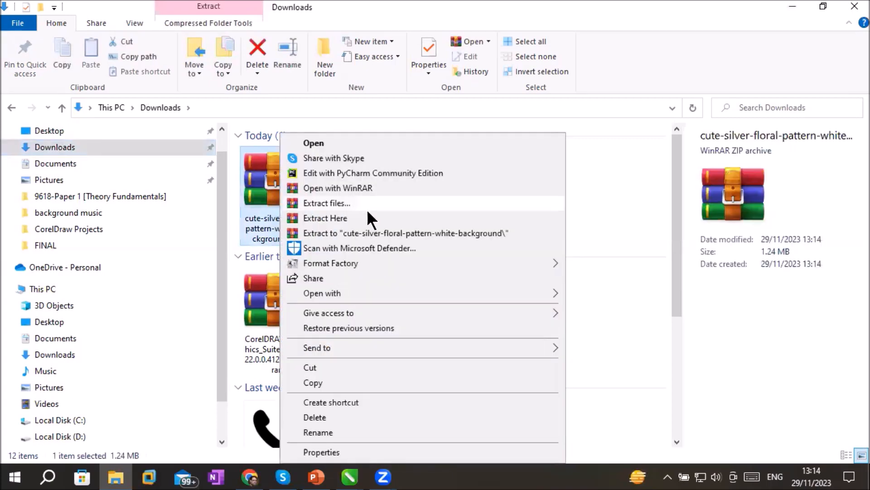
pyautogui.click(381, 232)
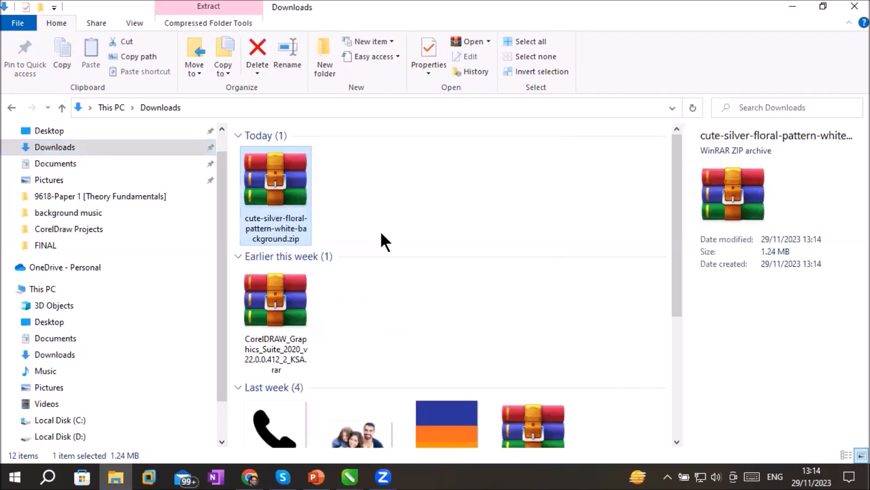
pyautogui.doubleClick(377, 216)
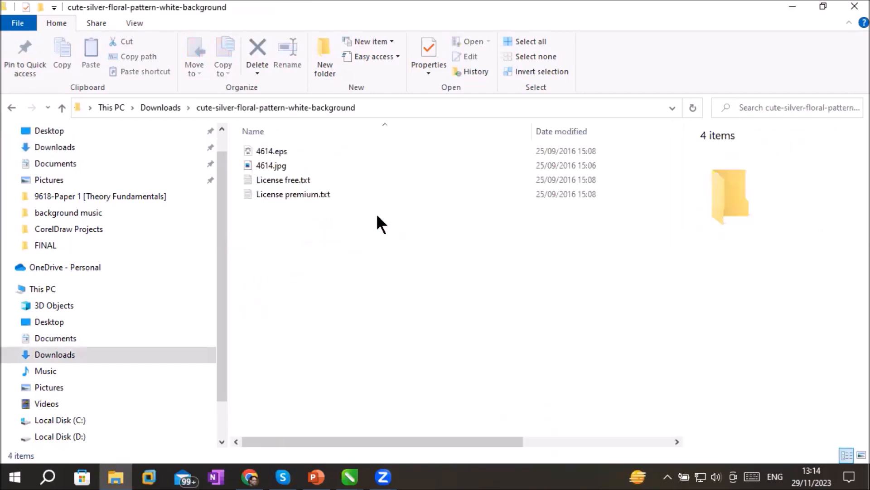
# Rename the extracted image 4614.jpg as "resturant pattern.jpg"
pyautogui.click(276, 165)
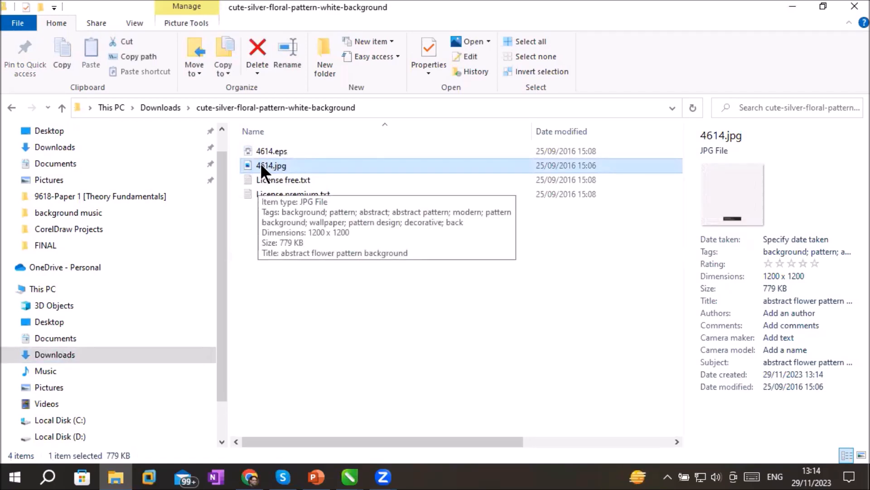
pyautogui.click(261, 163)
pyautogui.click(261, 163)
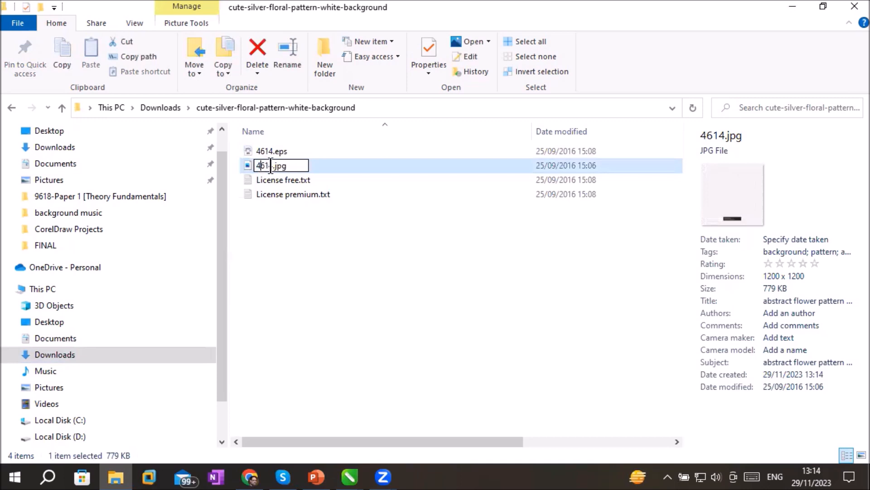
pyautogui.moveTo(274, 166); pyautogui.dragTo(203, 166)
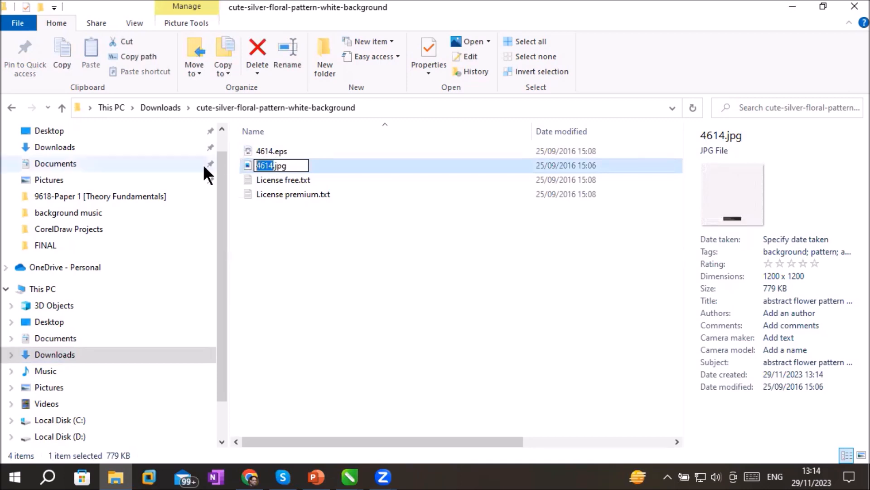
pyautogui.write('restur')
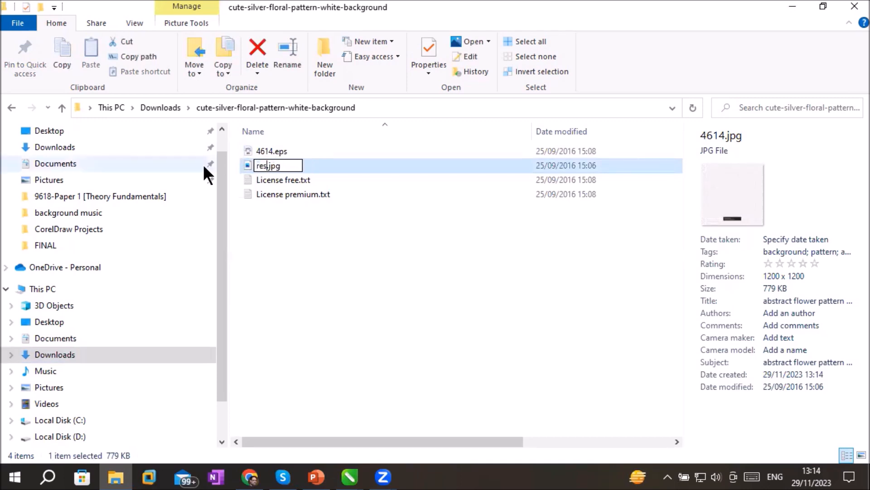
pyautogui.write('ant pa')
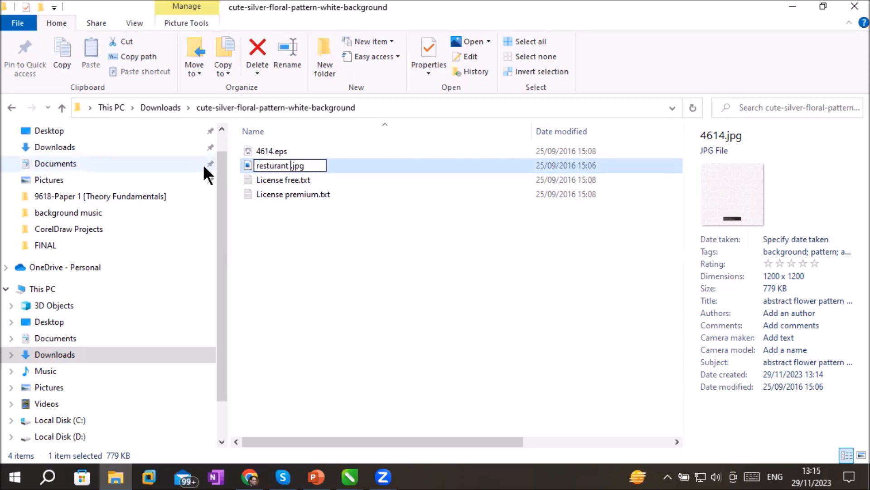
pyautogui.write('ttern')
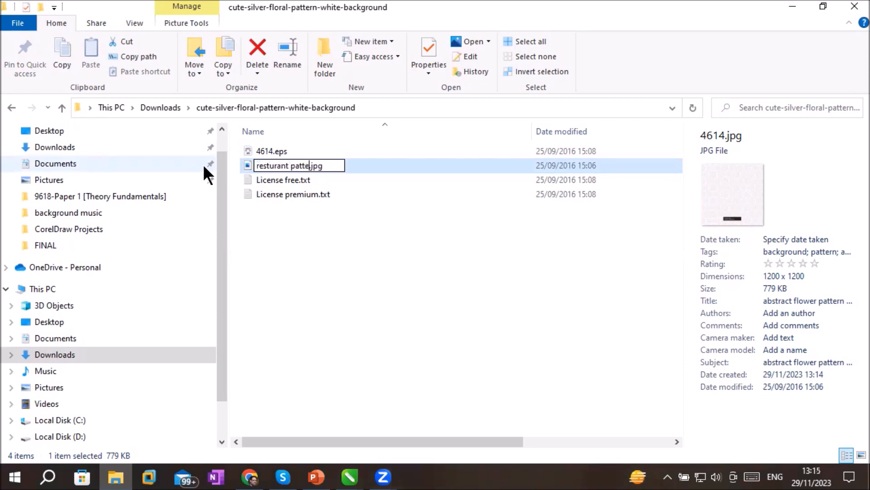
pyautogui.press('Return')
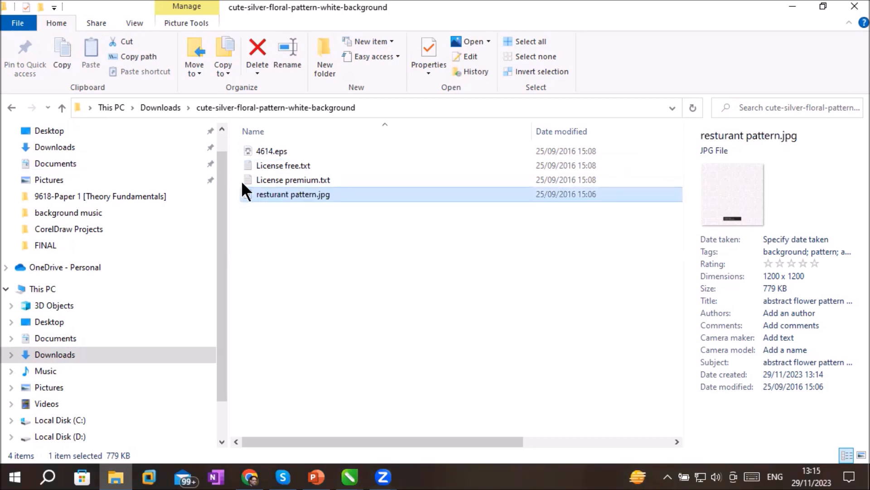
# Move "resturant pattern.jpg" to the Texture folder under D:\_Graphics\Images
pyautogui.rightClick(256, 188)
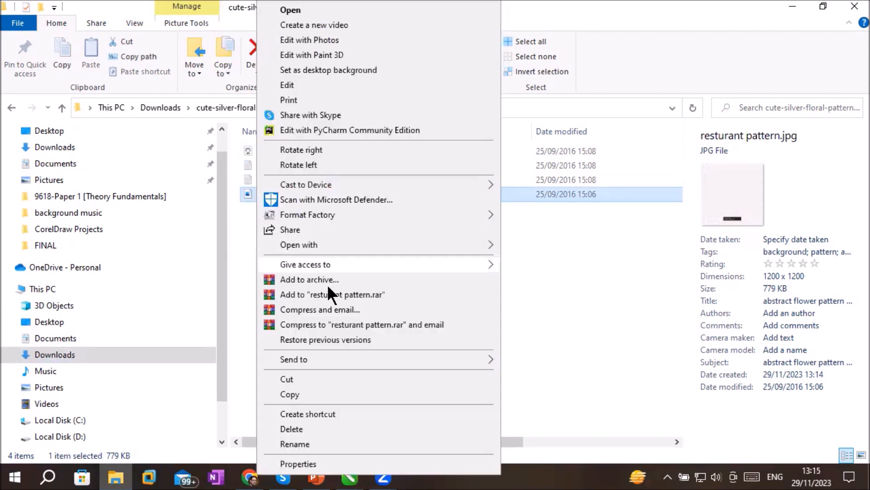
pyautogui.click(295, 378)
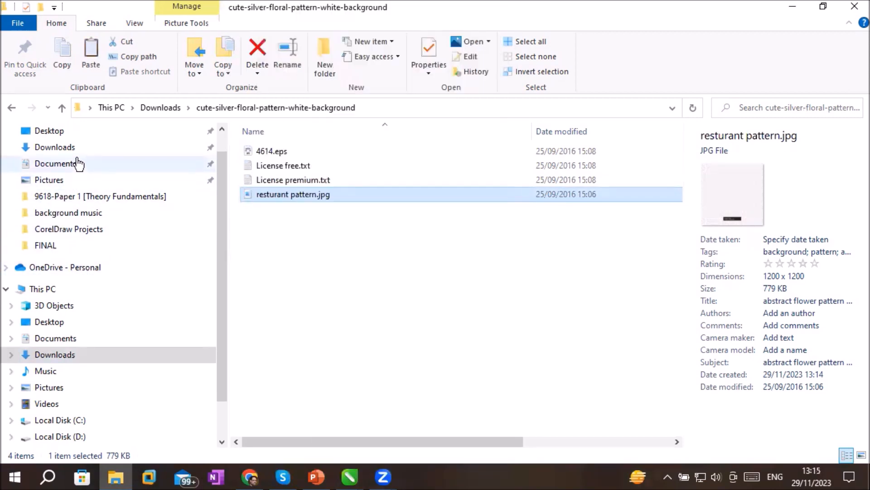
pyautogui.click(64, 436)
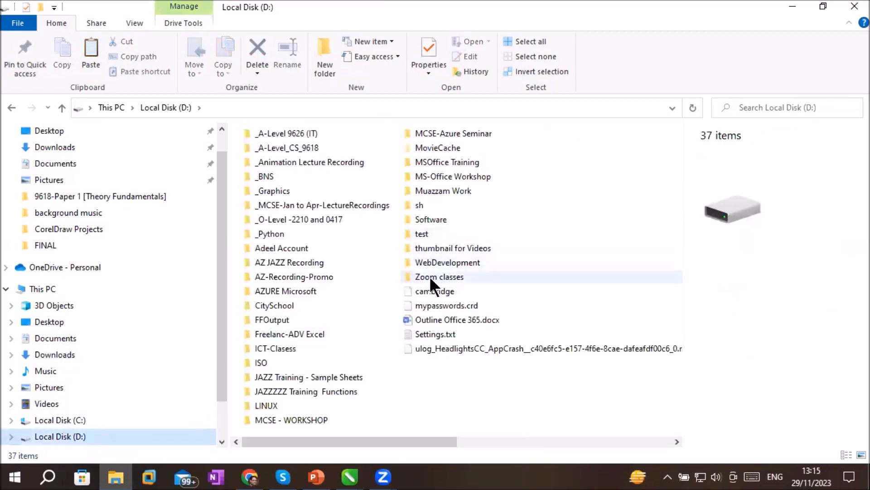
pyautogui.doubleClick(275, 190)
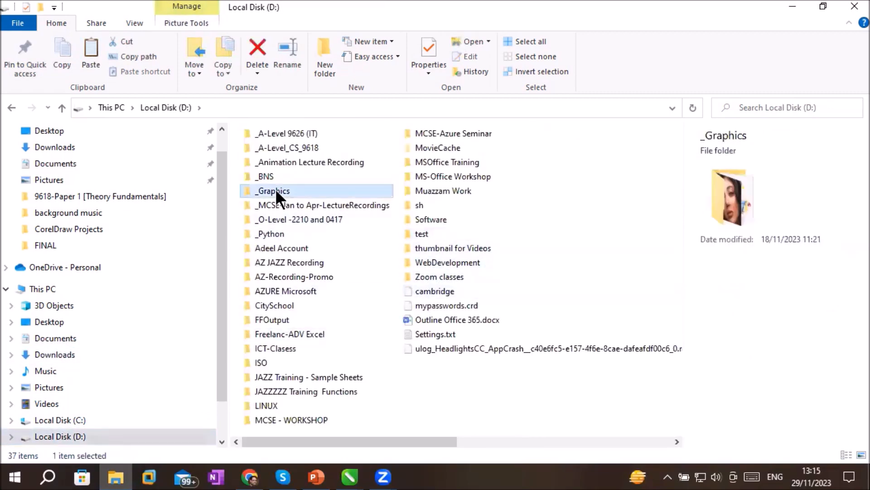
pyautogui.doubleClick(470, 281)
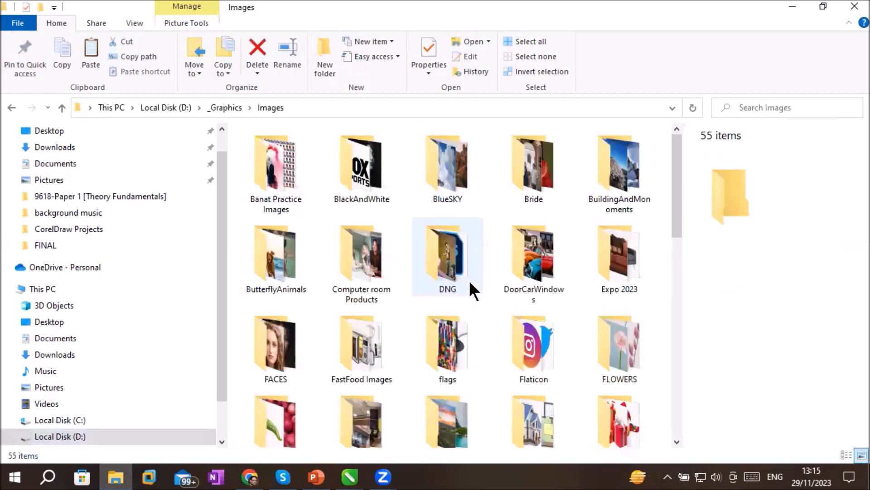
pyautogui.click(372, 364)
pyautogui.press('t')
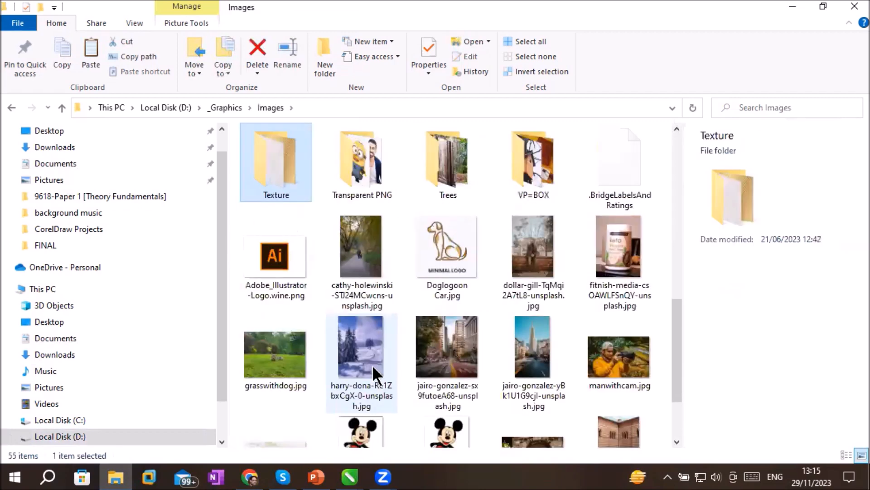
pyautogui.doubleClick(266, 170)
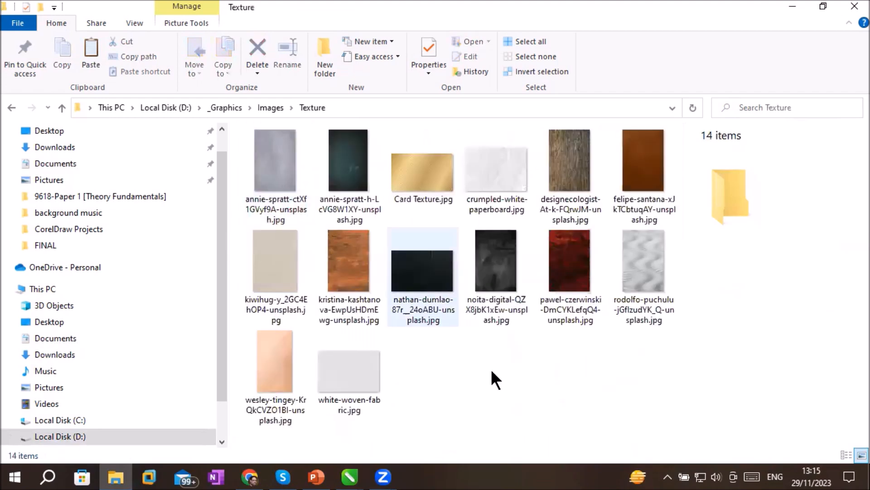
pyautogui.rightClick(498, 381)
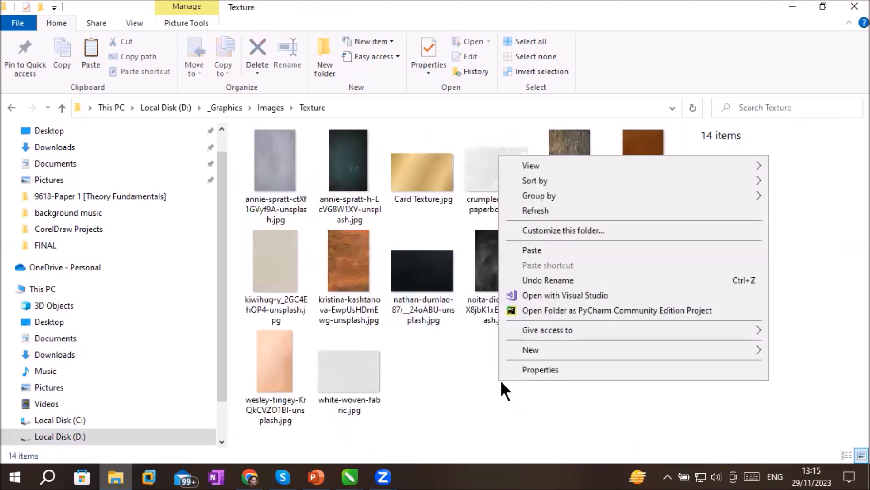
pyautogui.click(553, 250)
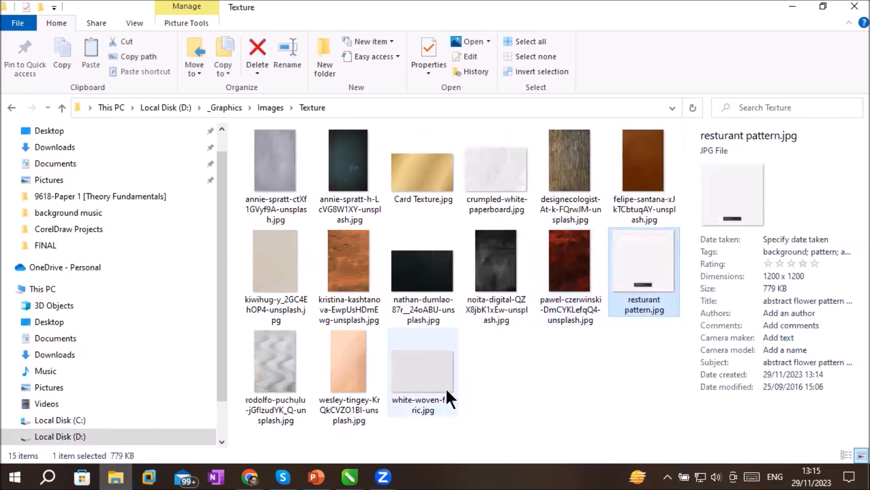
# Switch to the My Magzine document in CorelDRAW and set its bitmap page background to white-woven-fabric.jpg from the Texture folder
pyautogui.click(407, 370)
pyautogui.click(349, 476)
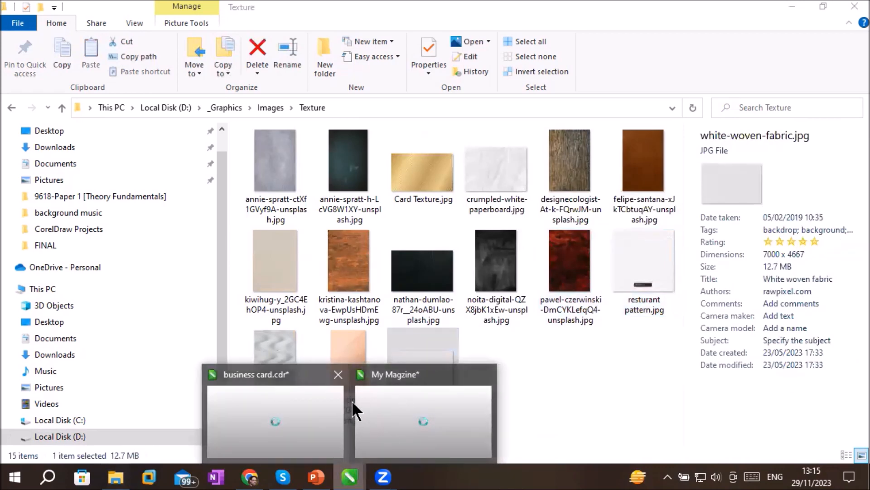
pyautogui.click(445, 412)
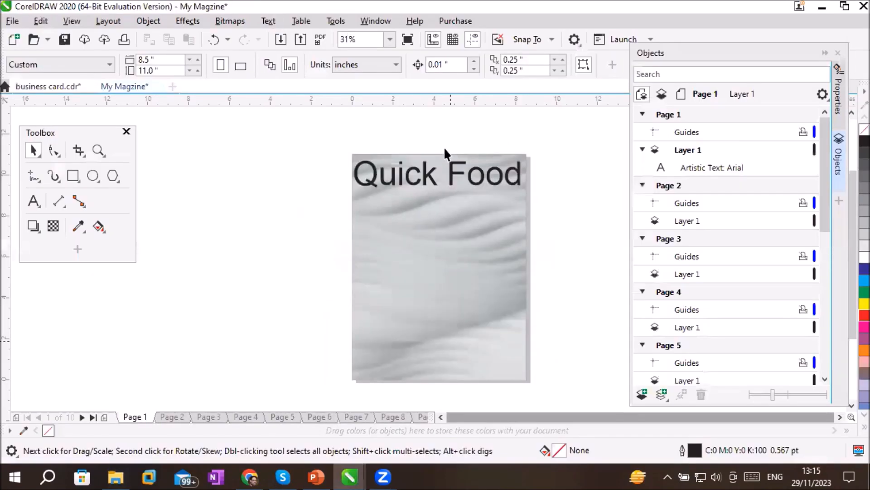
pyautogui.click(102, 18)
pyautogui.click(146, 215)
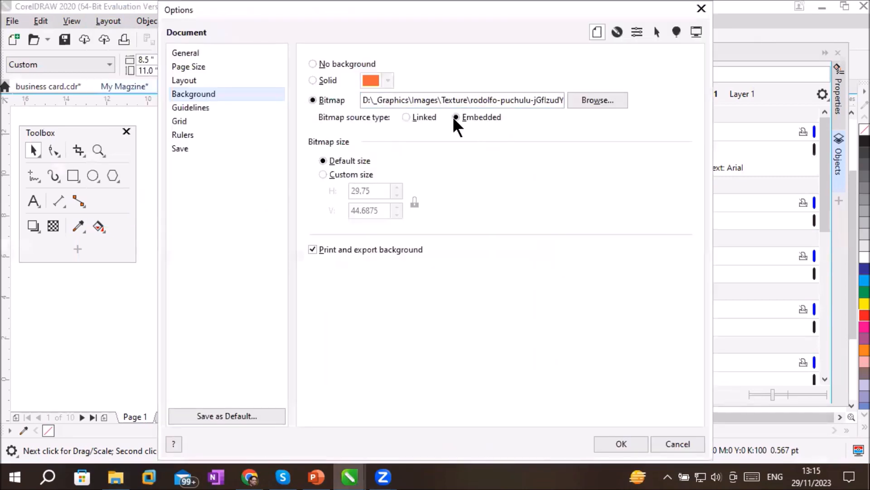
pyautogui.click(598, 100)
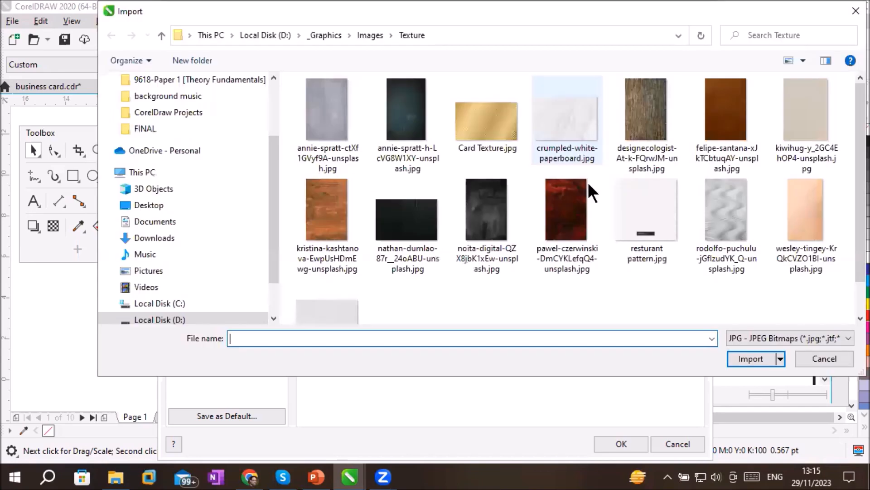
pyautogui.click(334, 310)
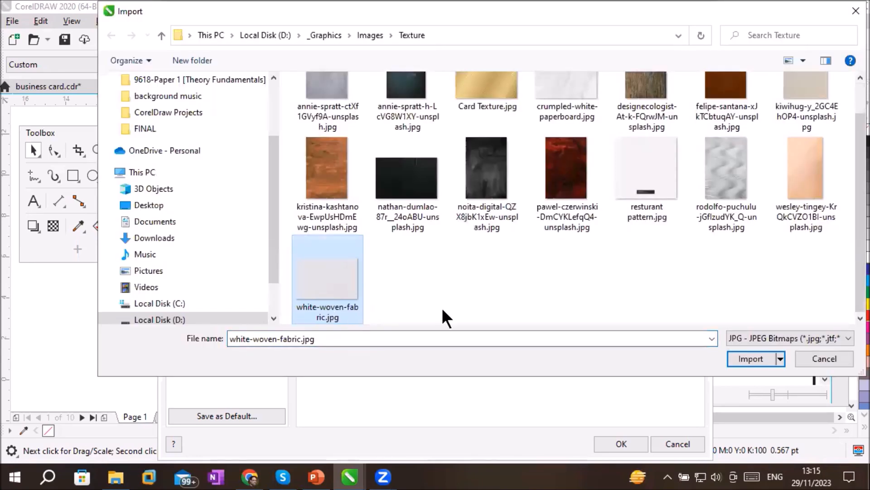
pyautogui.click(750, 358)
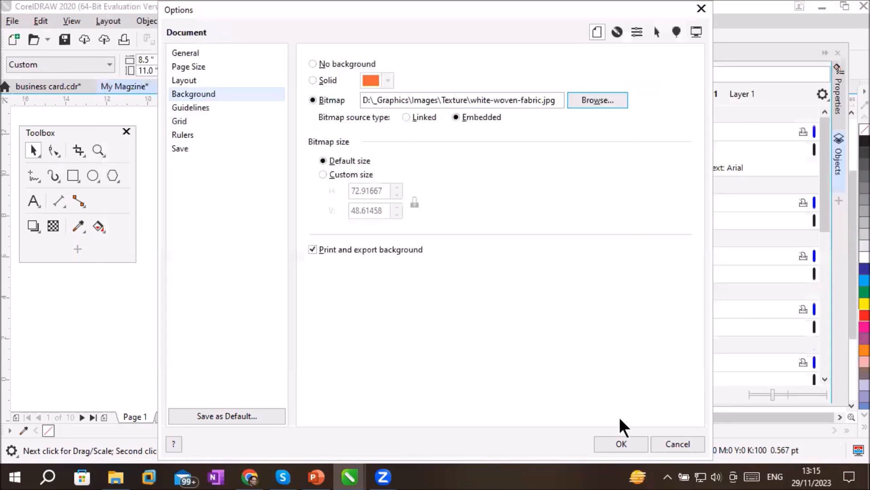
pyautogui.click(618, 442)
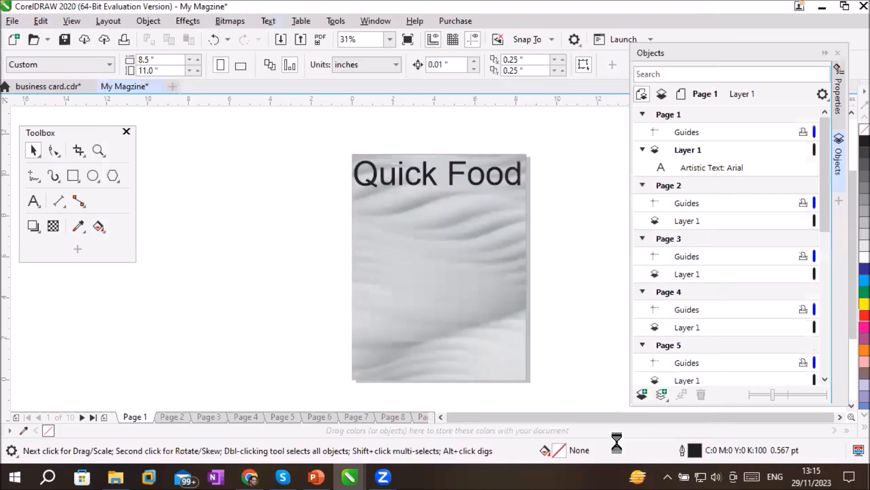
pyautogui.scroll(3, 486, 231)
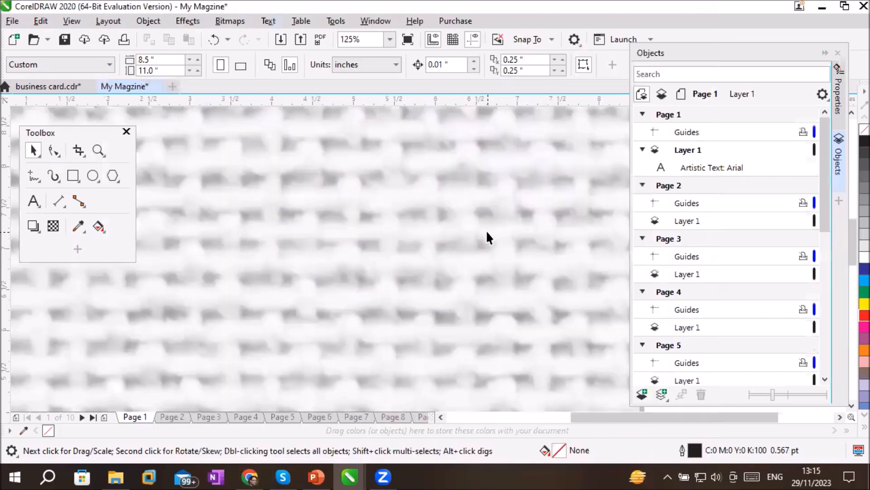
pyautogui.scroll(3, 486, 230)
pyautogui.scroll(-6, 486, 230)
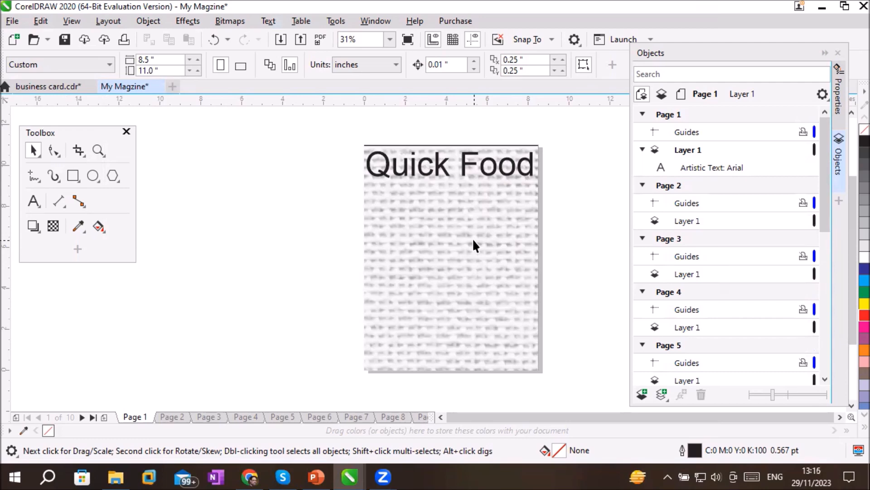
# Give the page background bitmap a custom size with a horizontal value of 2 inches, keeping the aspect ratio locked
pyautogui.click(98, 20)
pyautogui.click(142, 216)
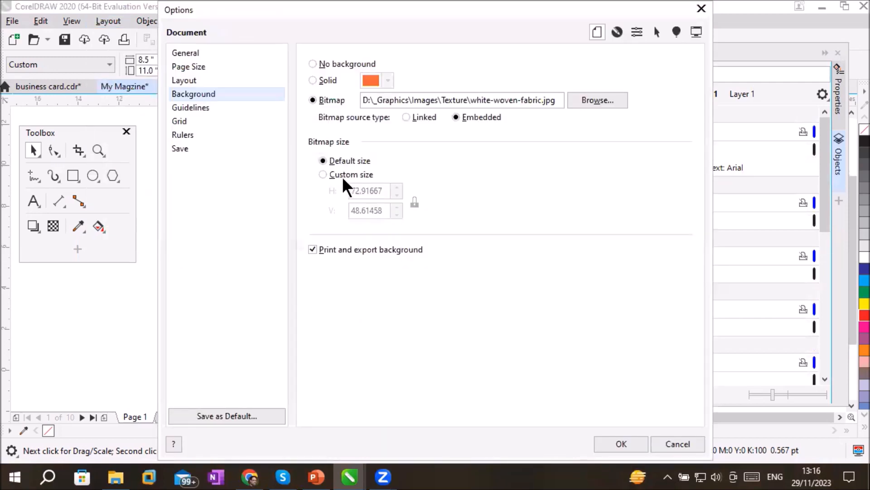
pyautogui.click(345, 173)
pyautogui.click(383, 190)
pyautogui.moveTo(383, 190); pyautogui.dragTo(316, 191)
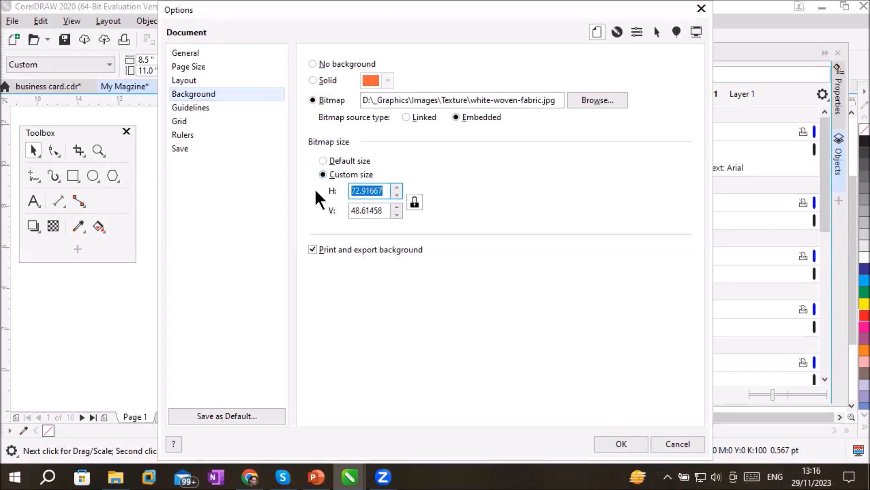
pyautogui.write('2')
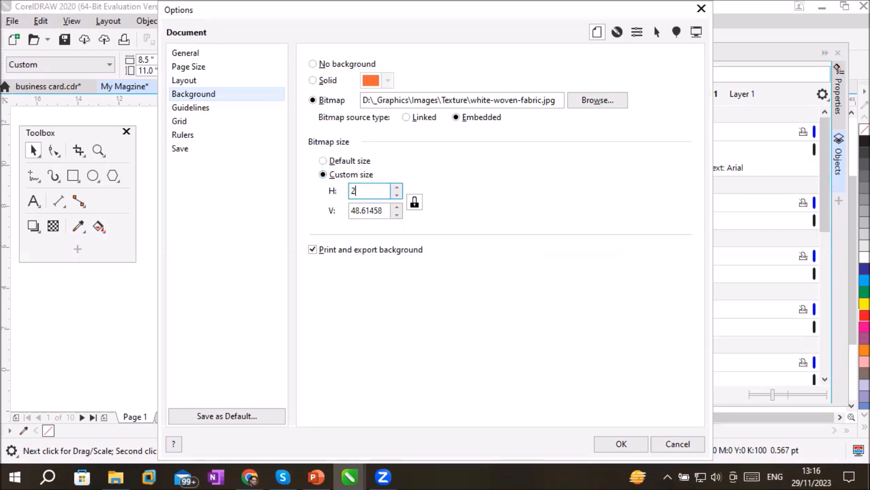
pyautogui.click(380, 209)
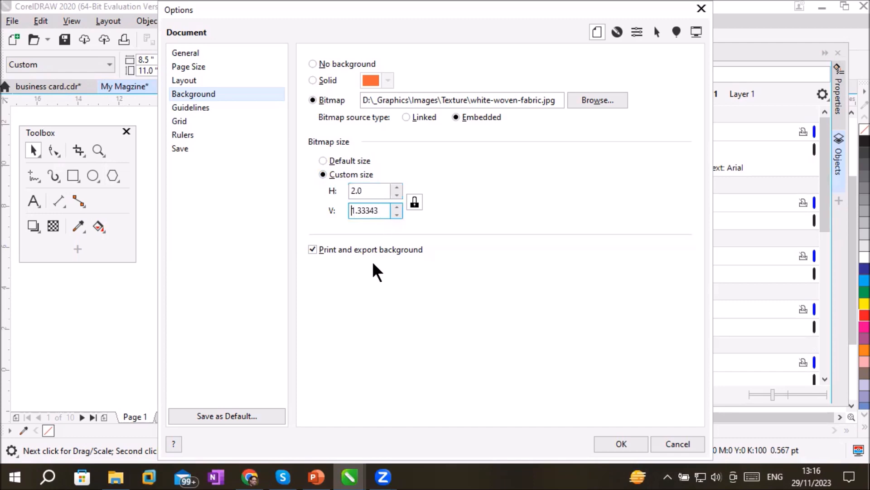
pyautogui.click(624, 444)
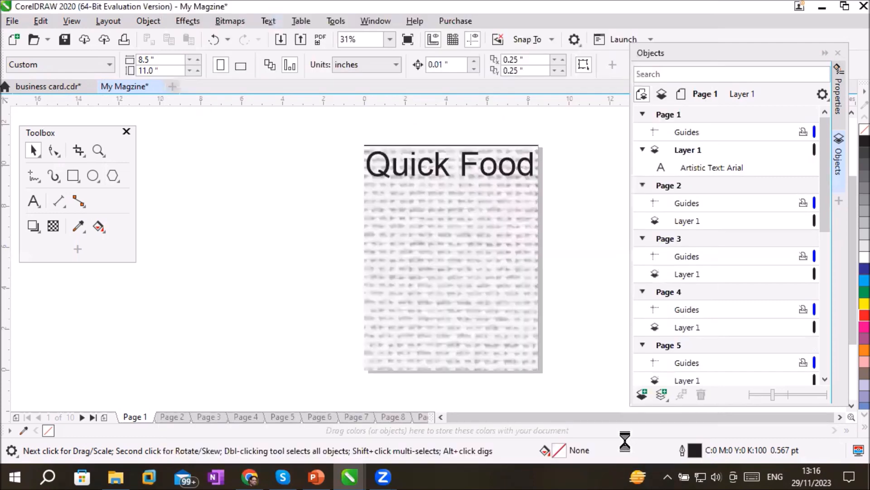
# Examine the woven-fabric texture of the page 1 background up close and at full-page size
pyautogui.scroll(2, 406, 239)
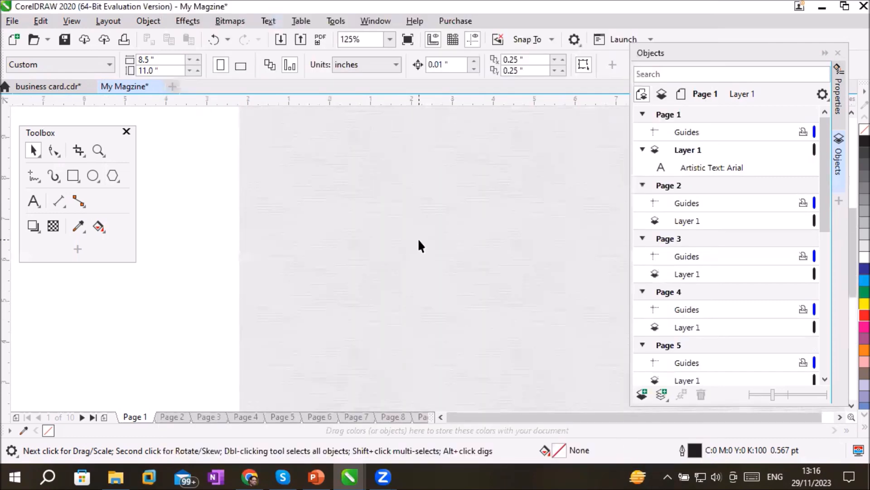
pyautogui.scroll(5, 477, 236)
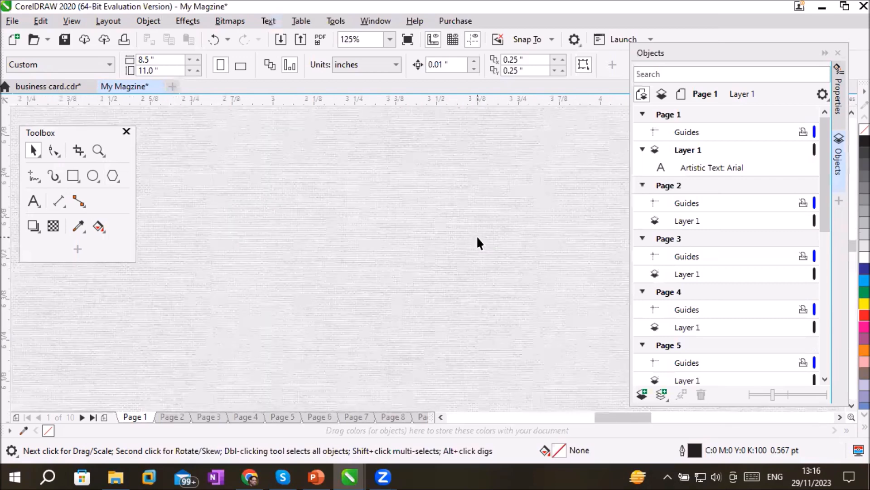
pyautogui.scroll(2, 384, 244)
pyautogui.scroll(-2, 384, 244)
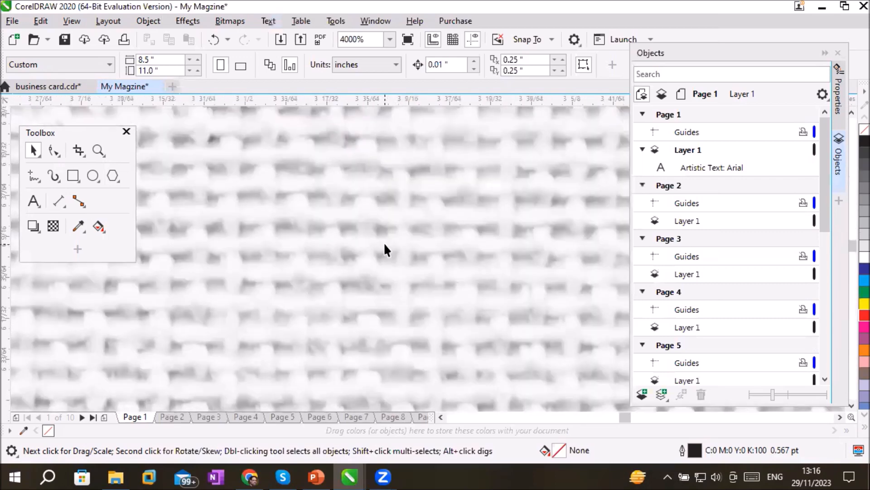
pyautogui.scroll(-7, 384, 242)
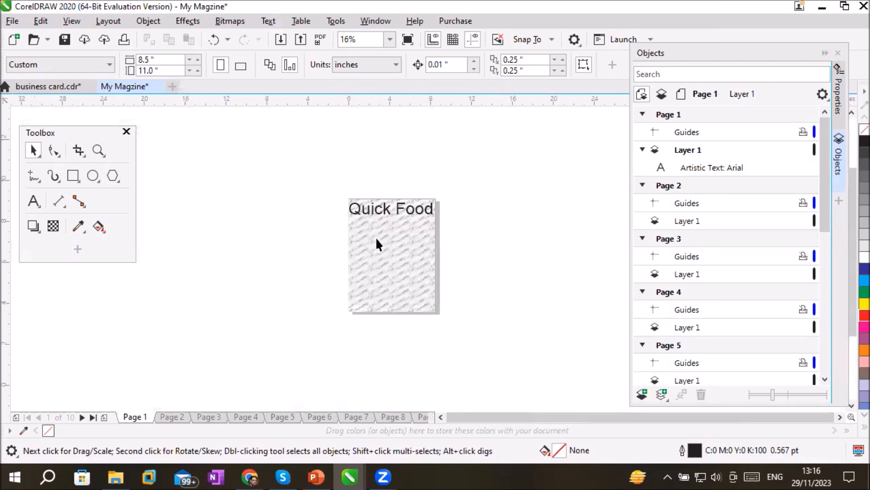
pyautogui.scroll(6, 376, 243)
pyautogui.scroll(3, 377, 244)
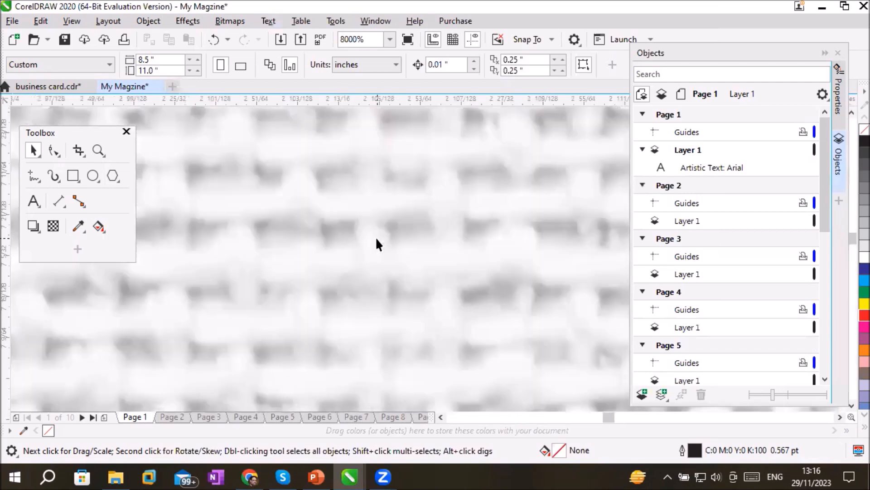
pyautogui.scroll(-5, 376, 244)
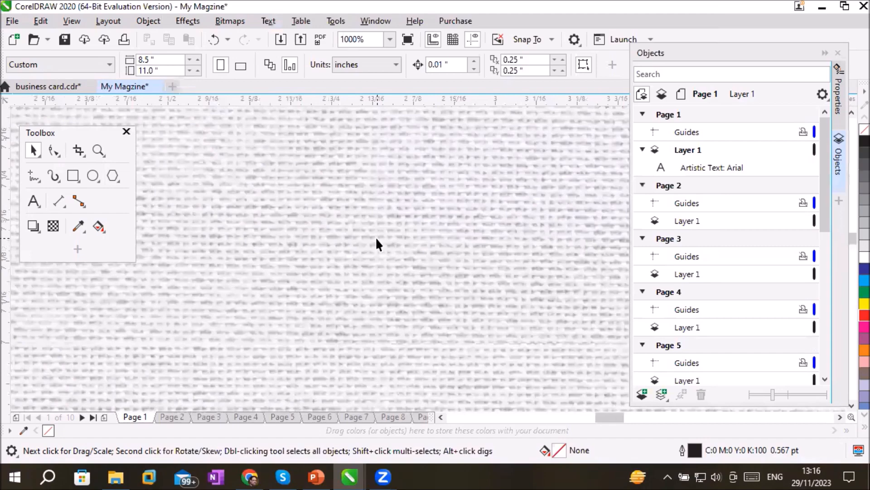
pyautogui.scroll(-4, 376, 244)
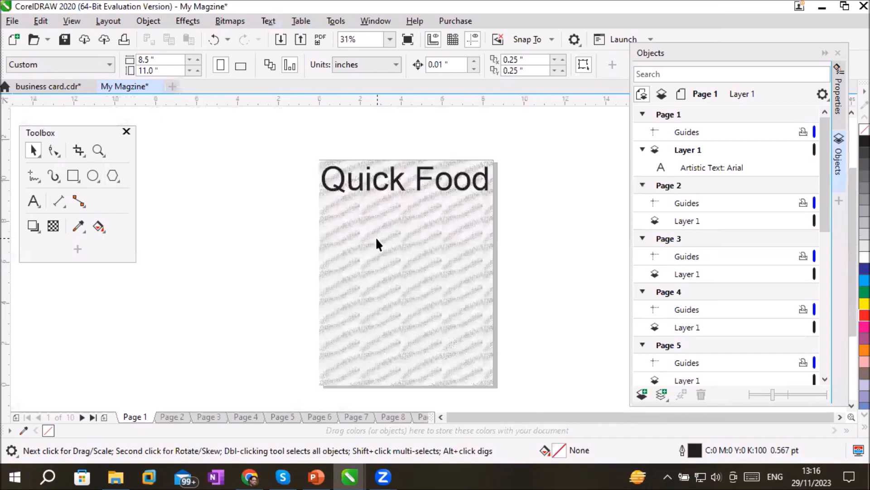
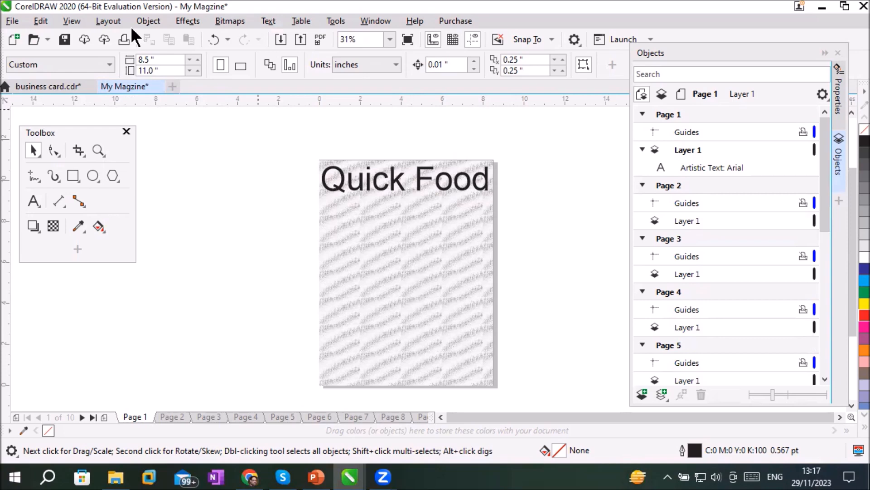
# Set the page background bitmap to Landscapes- (21).jpg from the GreenLandscapes folder under D:\_Graphics\Images
pyautogui.click(103, 26)
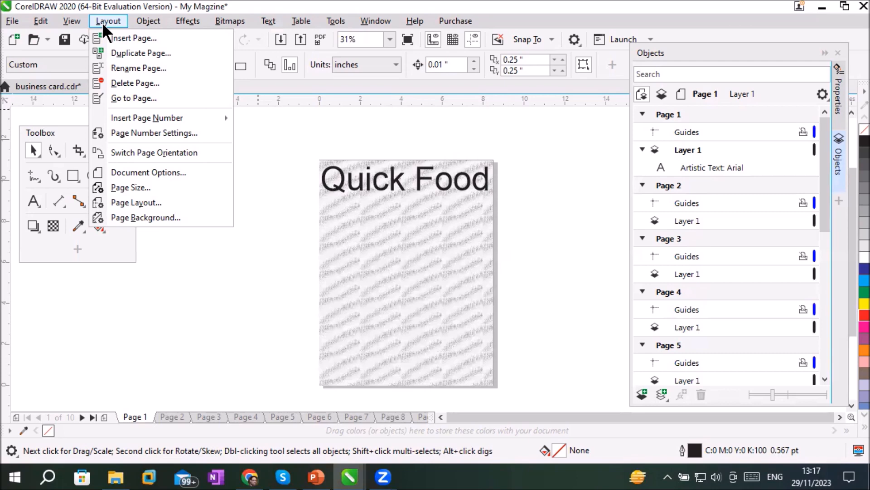
pyautogui.click(156, 215)
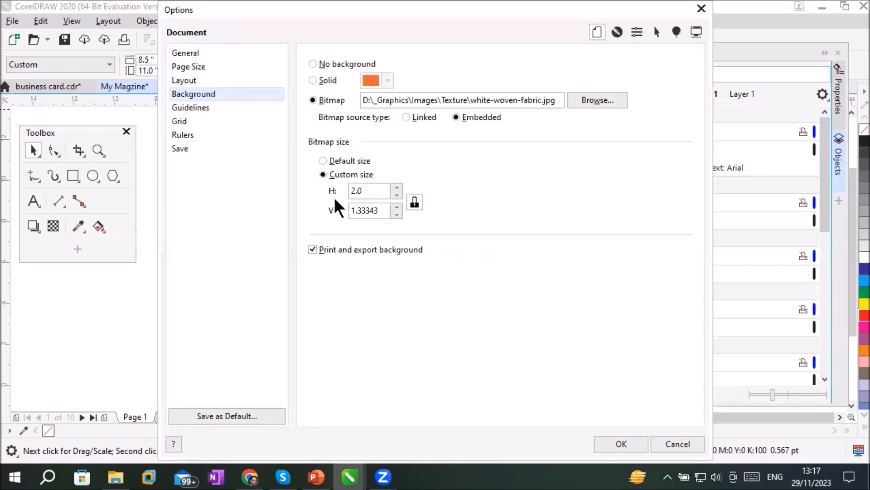
pyautogui.click(589, 97)
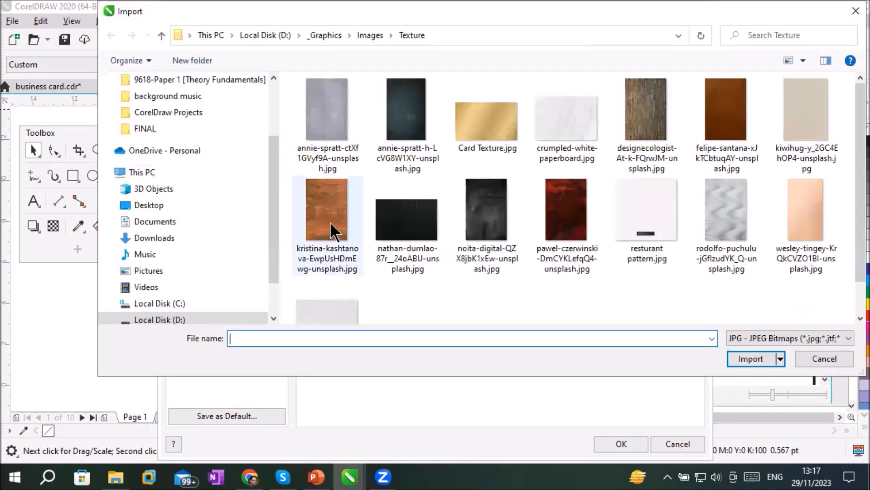
pyautogui.click(365, 37)
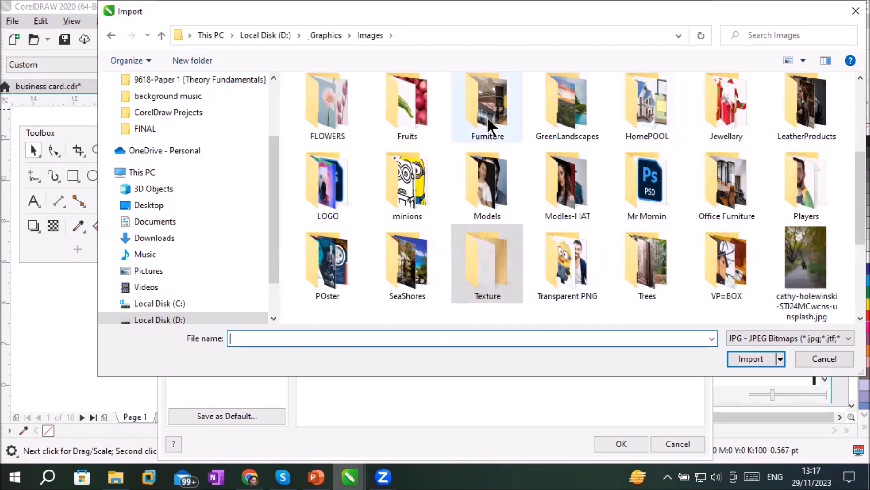
pyautogui.doubleClick(570, 121)
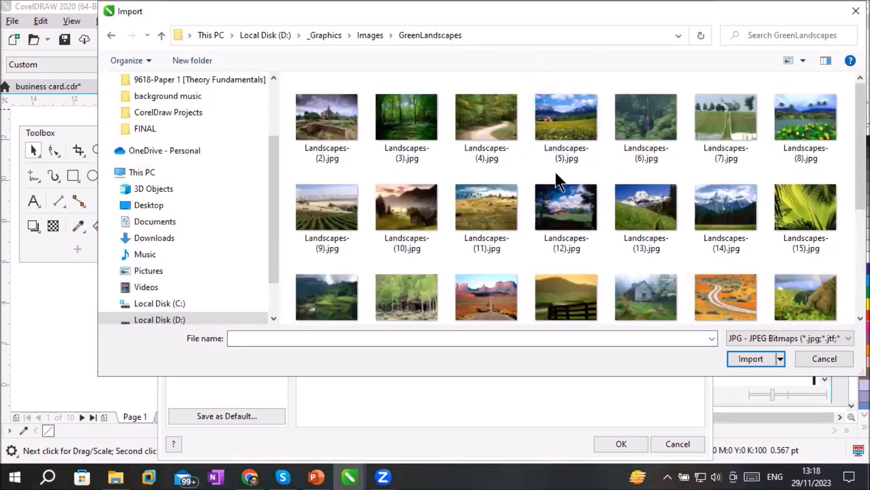
pyautogui.scroll(-1, 514, 224)
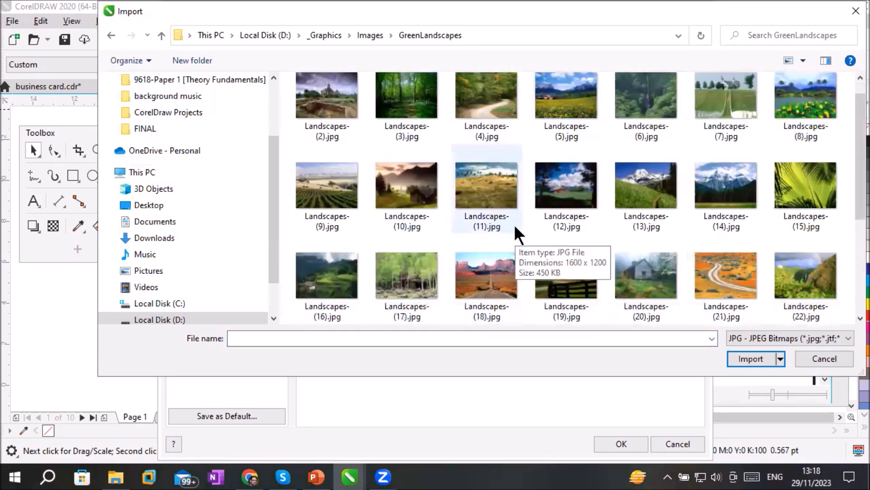
pyautogui.scroll(-4, 514, 224)
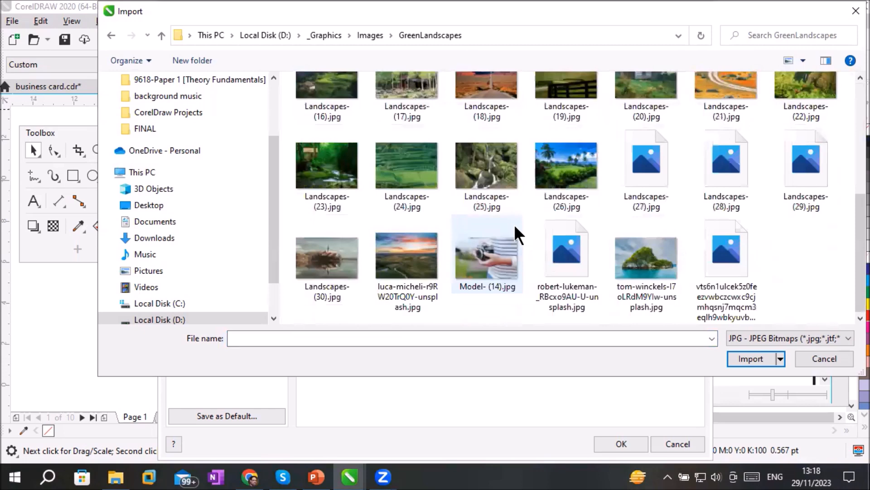
pyautogui.click(716, 83)
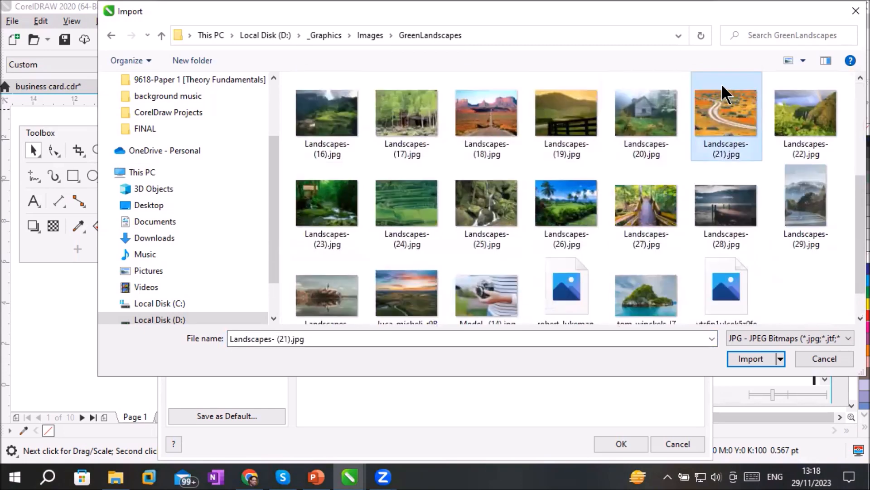
pyautogui.click(757, 353)
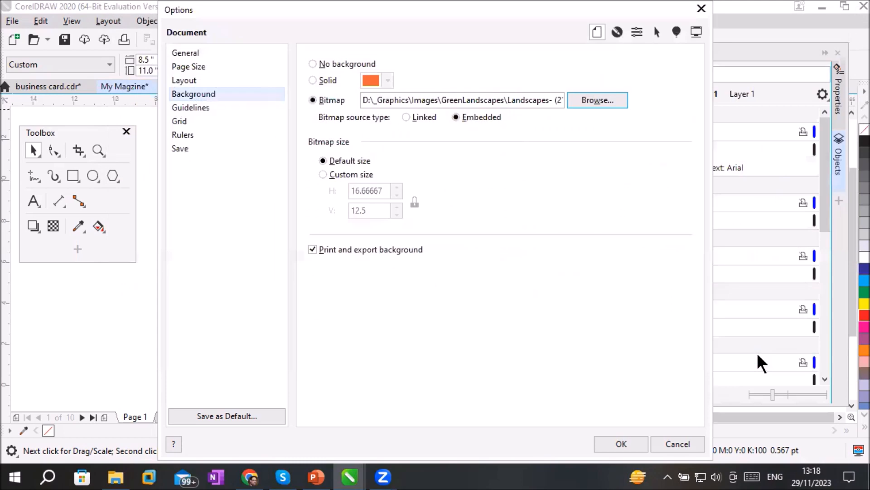
# Give the landscape background a custom horizontal size of 2 inches with the aspect ratio locked, and inspect its tiling on page 1
pyautogui.click(351, 174)
pyautogui.click(384, 190)
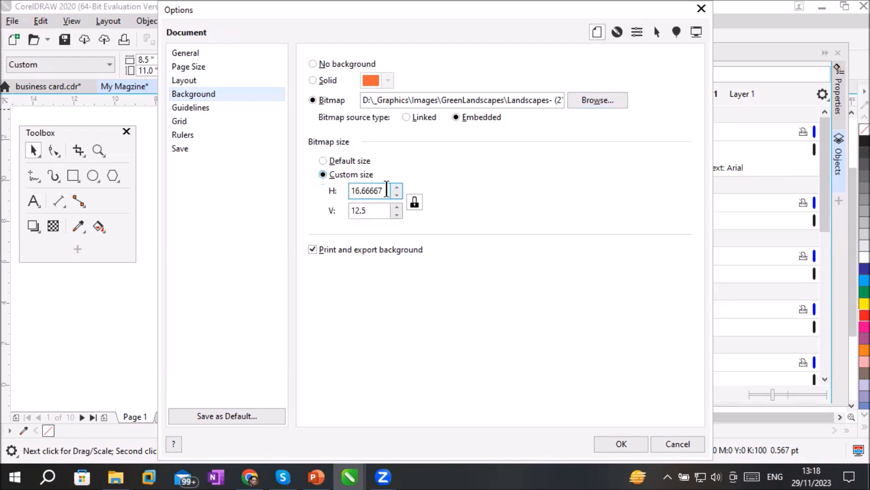
pyautogui.press('BackSpace')
pyautogui.press('BackSpace')
pyautogui.press('BackSpace')
pyautogui.press('BackSpace')
pyautogui.press('BackSpace')
pyautogui.press('BackSpace')
pyautogui.press('BackSpace')
pyautogui.press('BackSpace')
pyautogui.write('2')
pyautogui.click(381, 210)
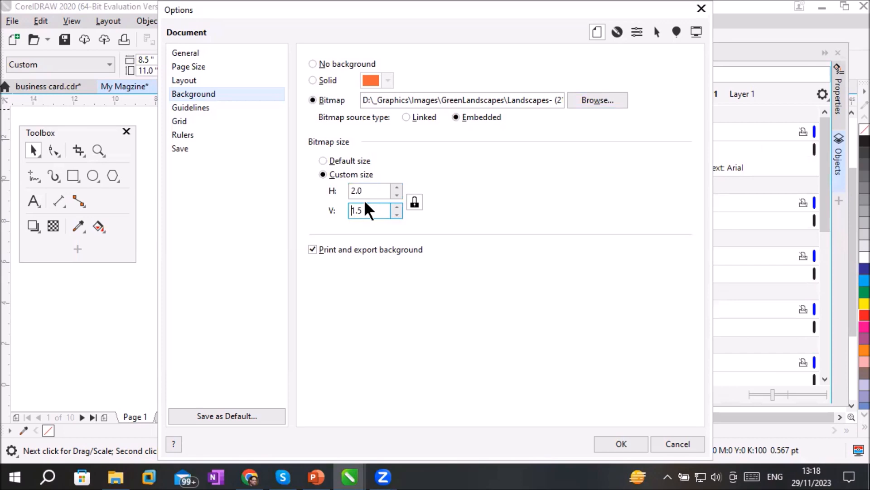
pyautogui.click(611, 441)
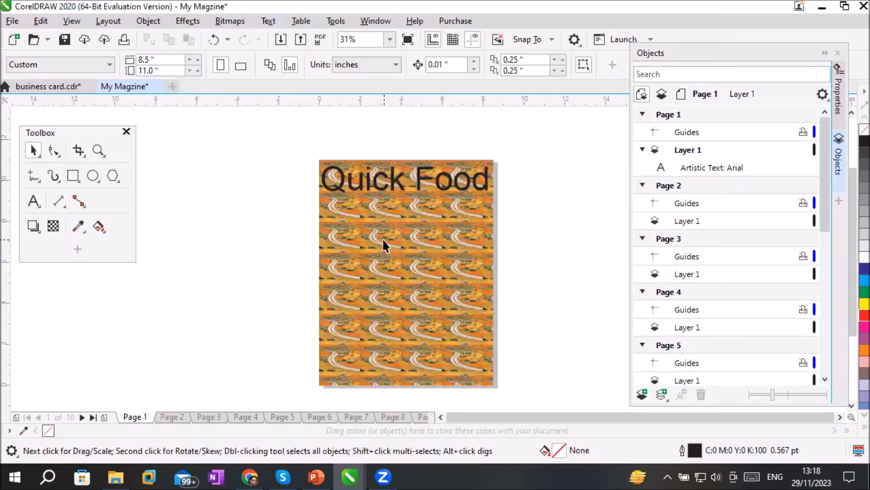
pyautogui.scroll(2, 383, 239)
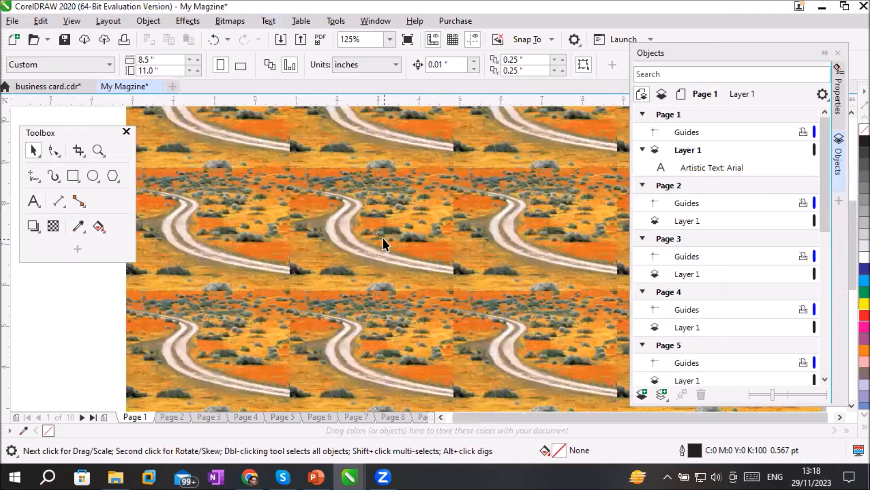
pyautogui.scroll(-1, 383, 240)
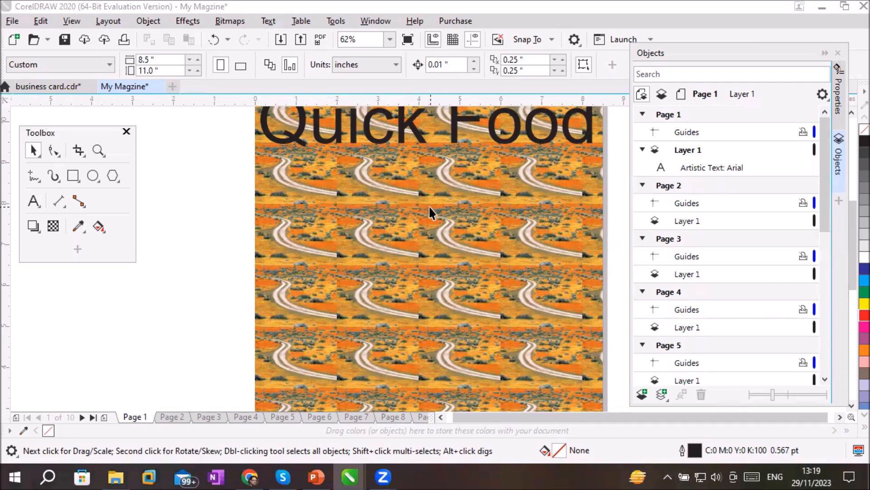
pyautogui.scroll(-1, 429, 205)
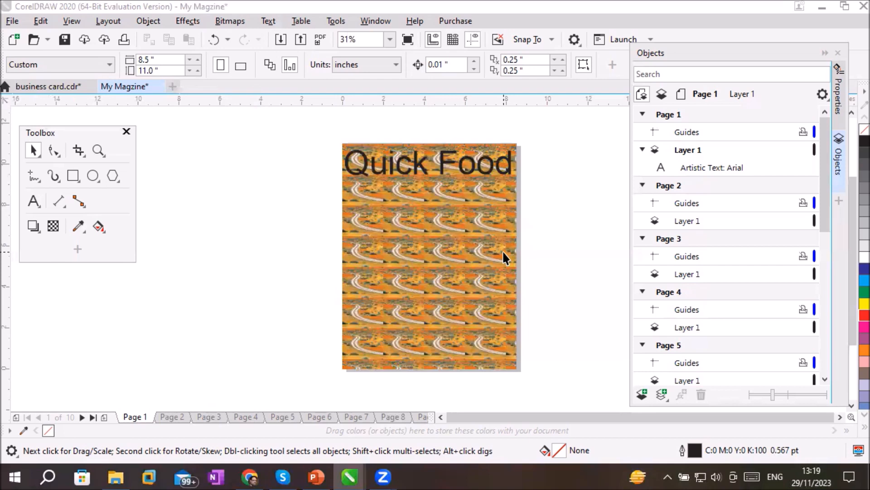
# Try a horizontal fountain transparency at several positions along the Quick Food title text, and undo it
pyautogui.click(53, 225)
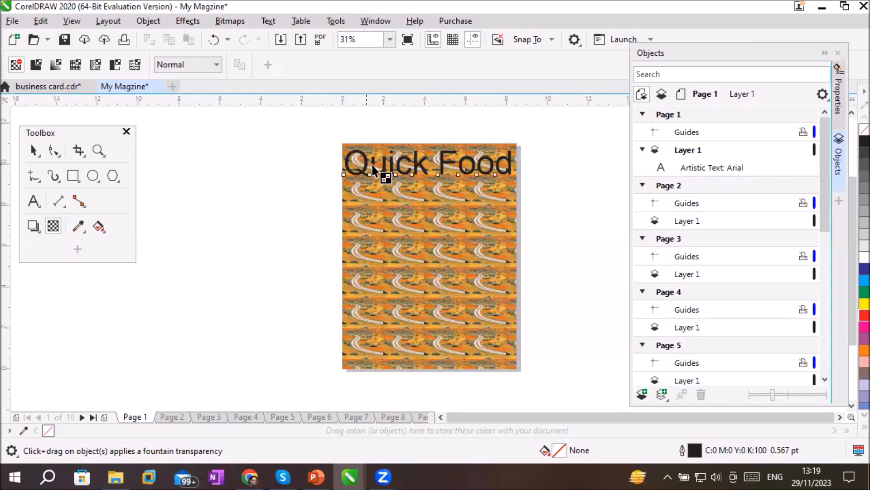
pyautogui.click(431, 168)
pyautogui.scroll(5, 430, 167)
pyautogui.moveTo(310, 157); pyautogui.dragTo(389, 159)
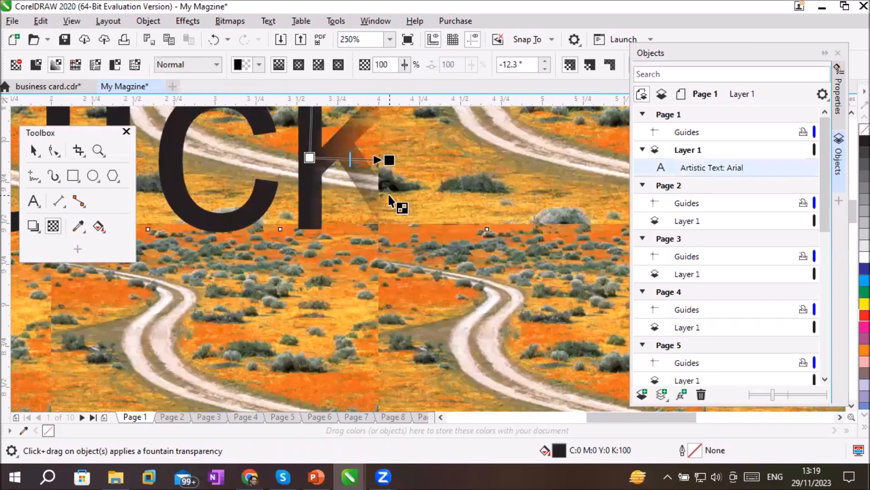
pyautogui.scroll(-4, 395, 203)
pyautogui.moveTo(262, 181); pyautogui.dragTo(306, 184)
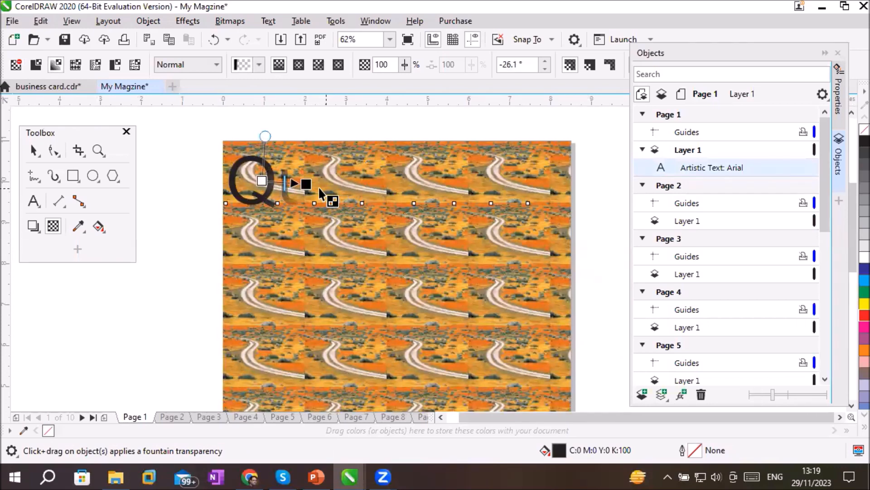
pyautogui.moveTo(306, 184); pyautogui.dragTo(482, 191)
pyautogui.scroll(2, 369, 184)
pyautogui.scroll(-2, 370, 184)
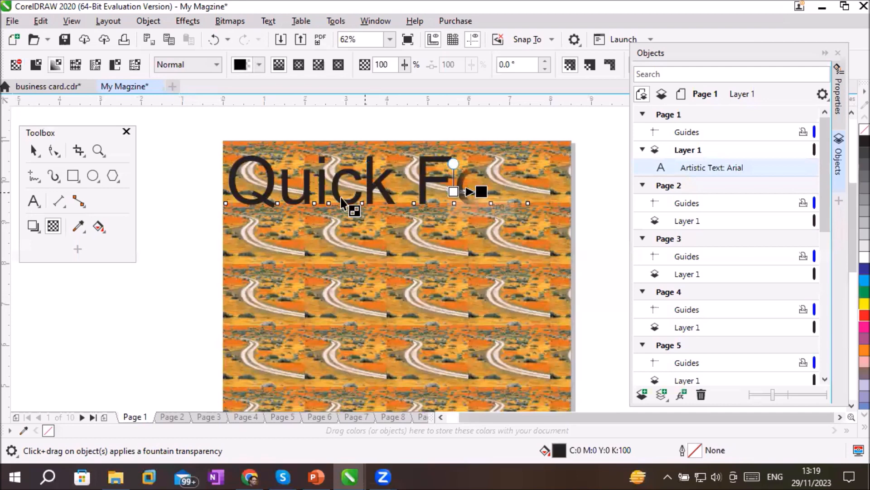
pyautogui.click(34, 150)
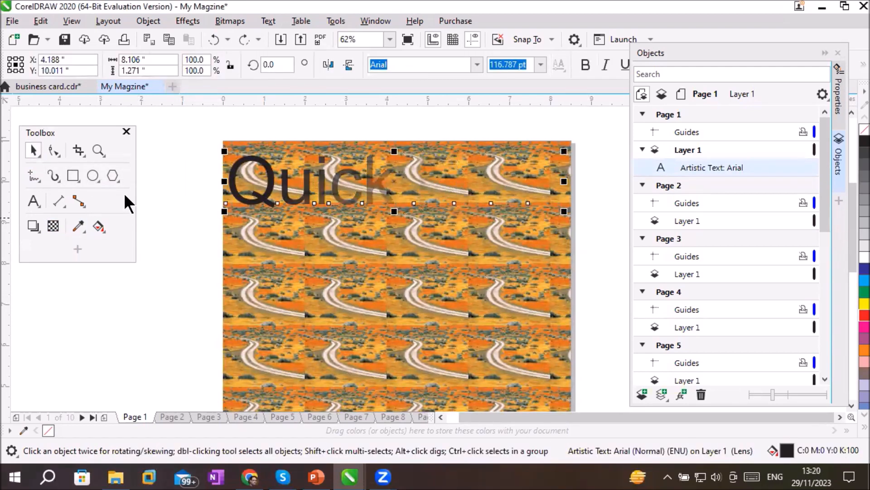
pyautogui.hotkey('ctrl', 'z')
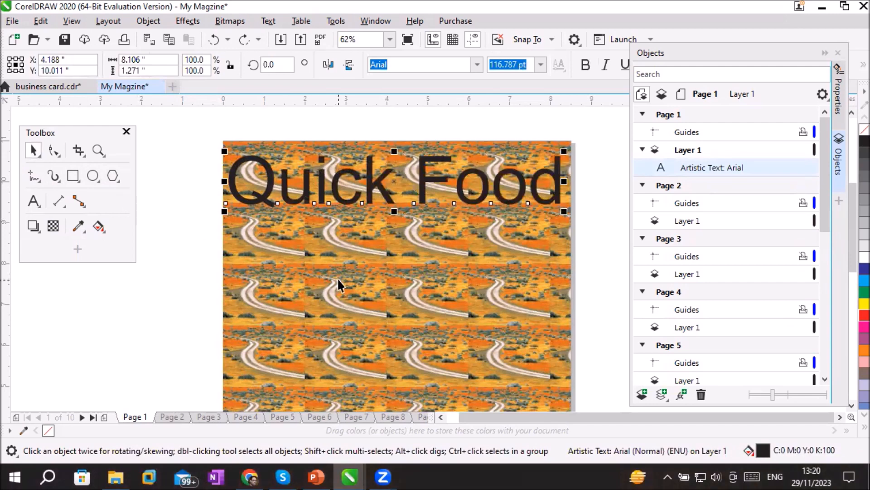
# Replace the page background bitmap with the curly-haired woman's portrait from the FACES folder at default size
pyautogui.click(113, 21)
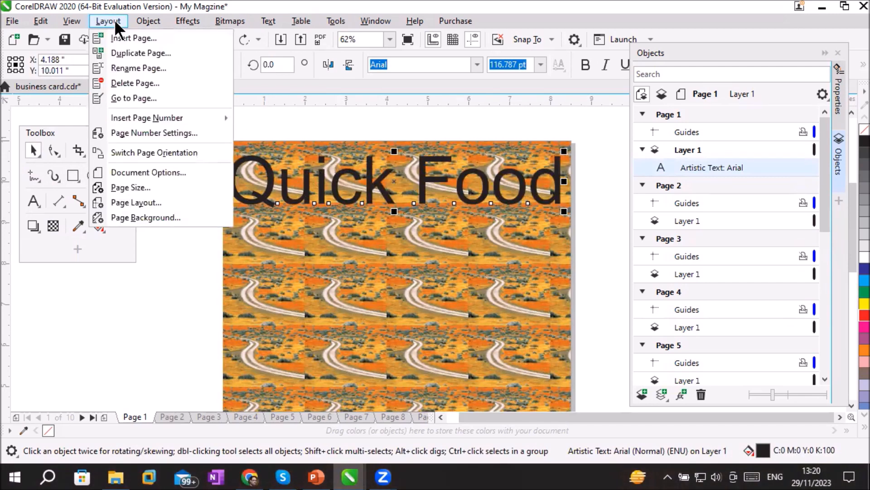
pyautogui.click(141, 217)
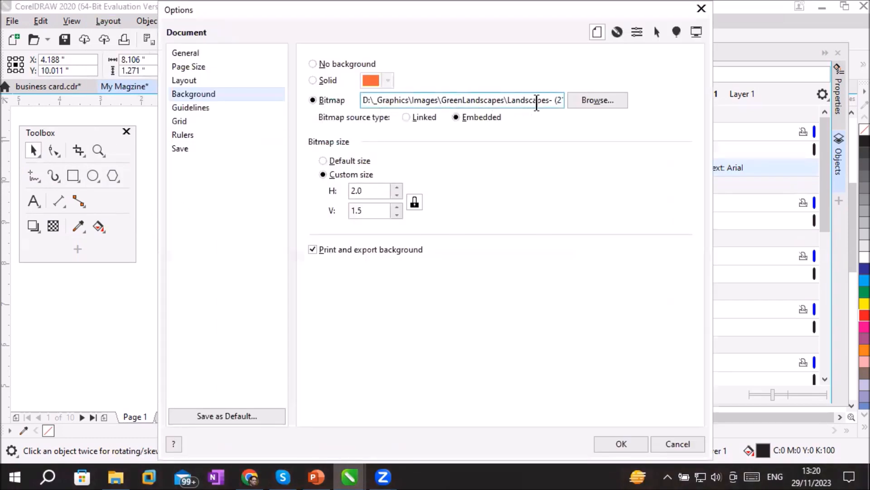
pyautogui.click(587, 100)
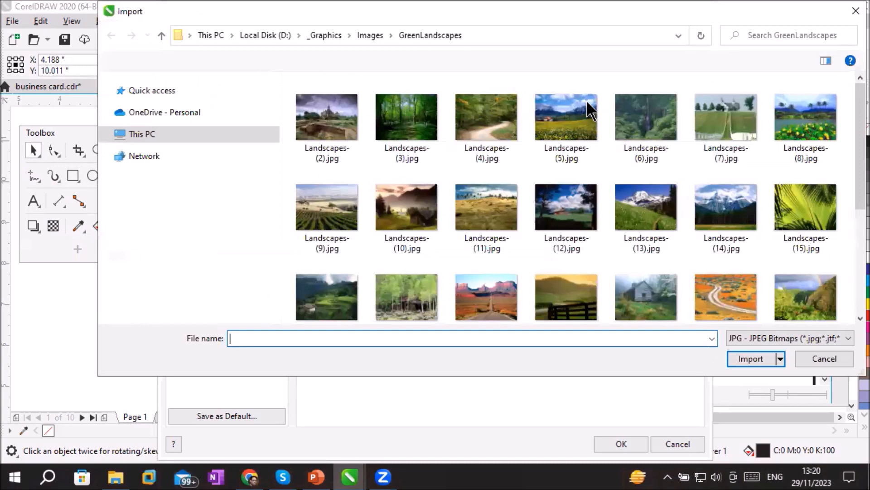
pyautogui.click(366, 39)
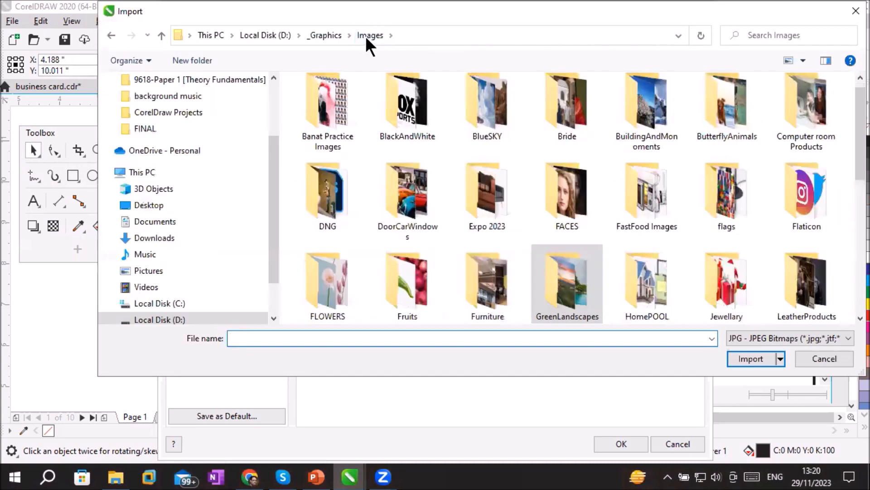
pyautogui.doubleClick(553, 177)
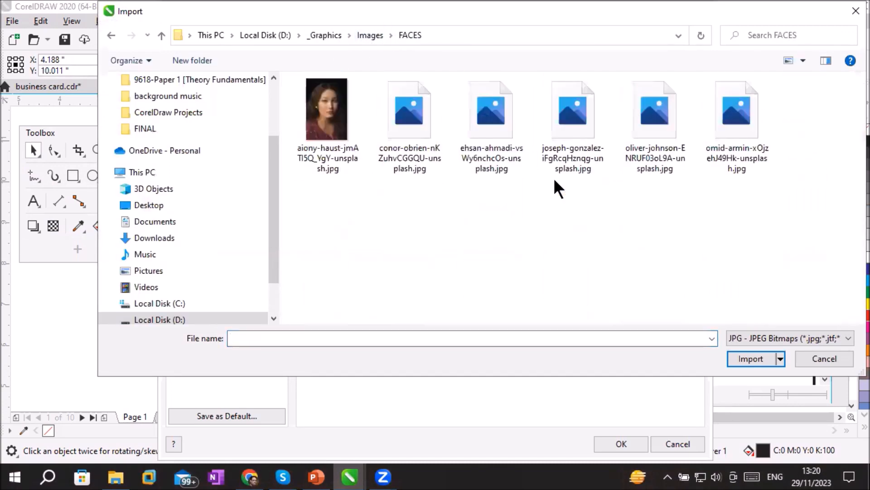
pyautogui.doubleClick(403, 120)
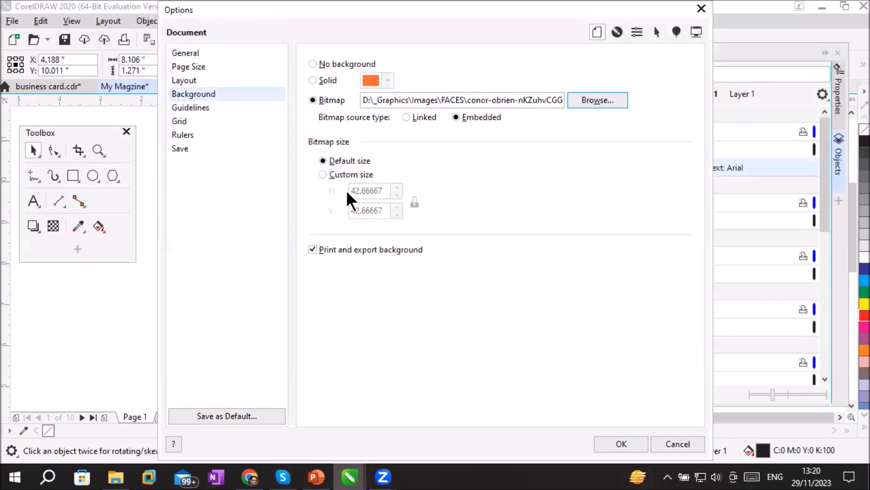
pyautogui.click(611, 436)
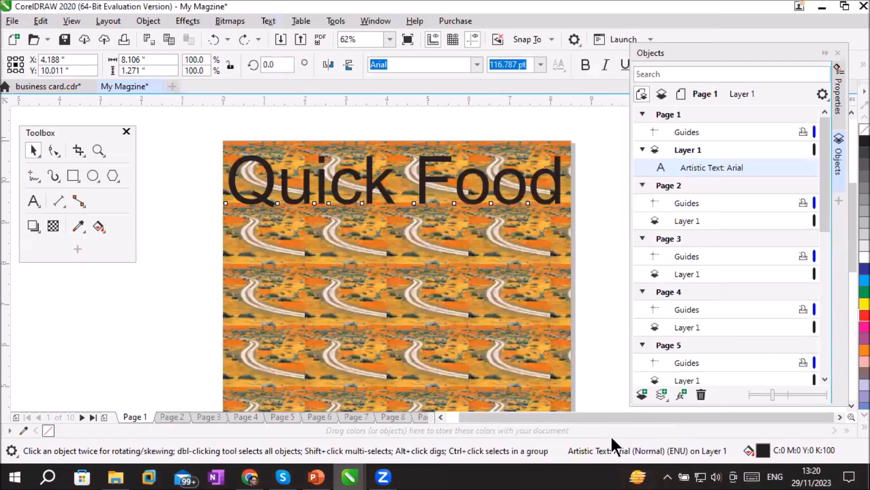
pyautogui.scroll(-2, 536, 318)
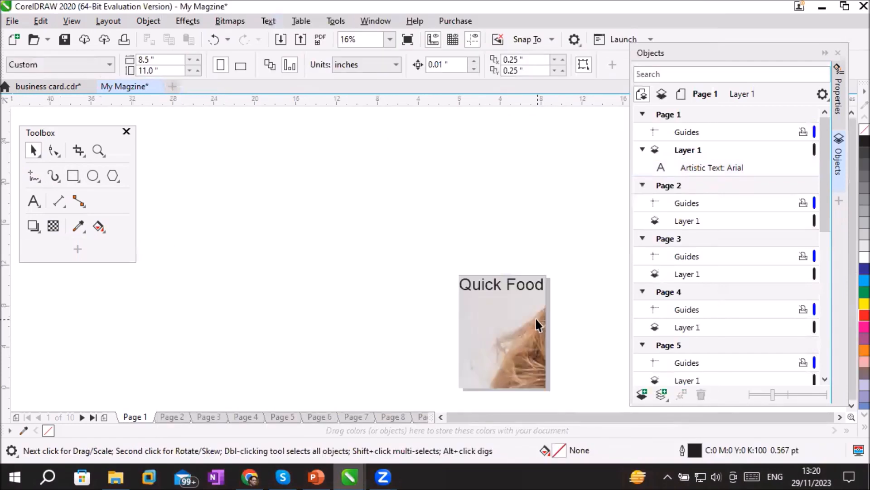
pyautogui.scroll(1, 568, 381)
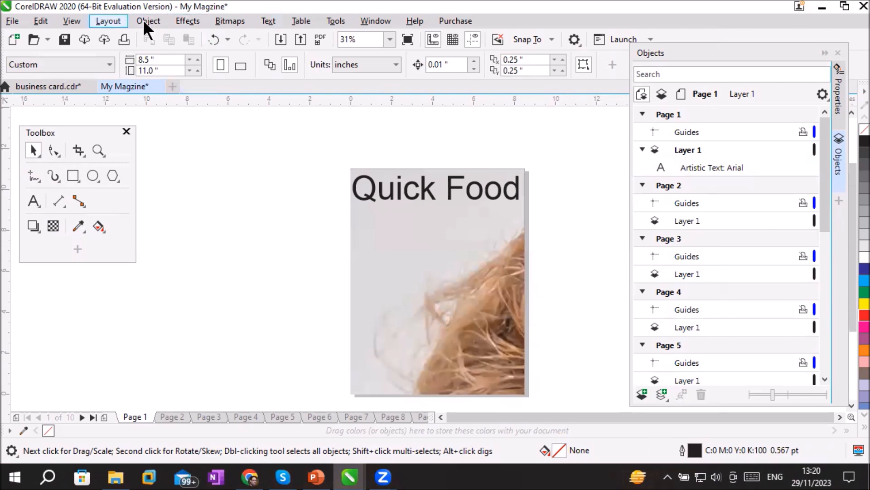
# Give the portrait background a custom horizontal size of 3 inches with the aspect ratio locked, and inspect its tiling on page 1
pyautogui.click(108, 21)
pyautogui.click(162, 217)
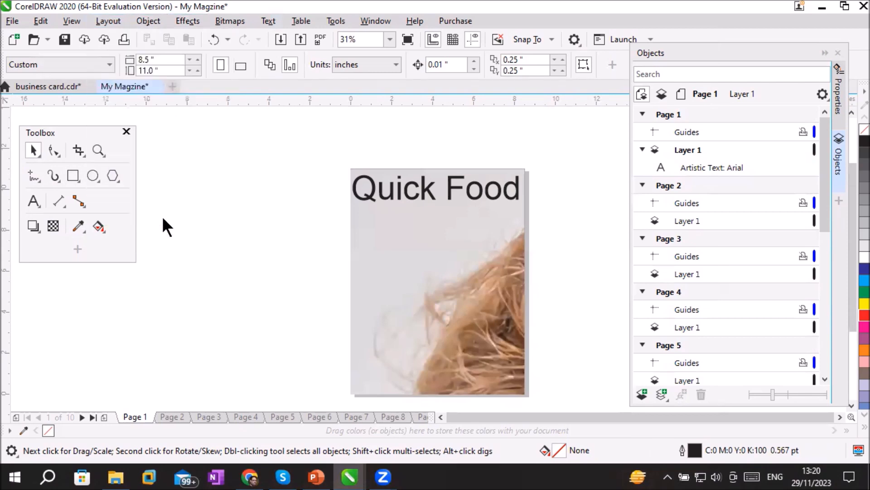
pyautogui.click(365, 175)
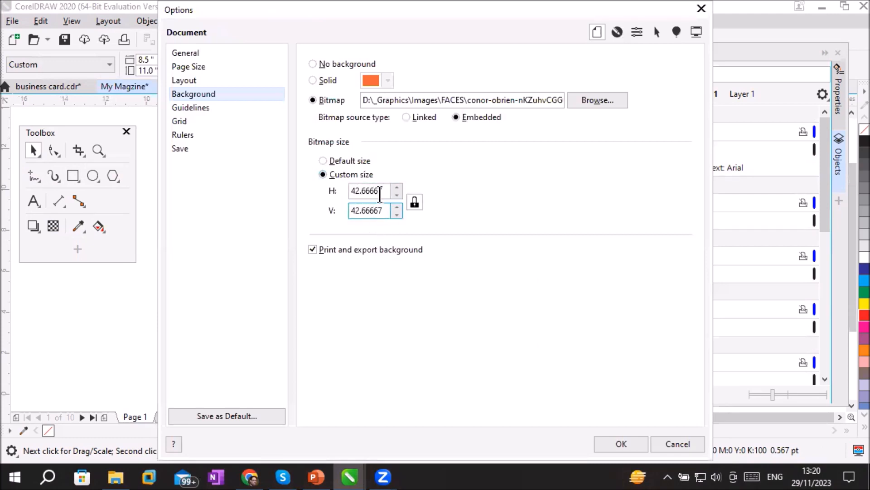
pyautogui.click(368, 190)
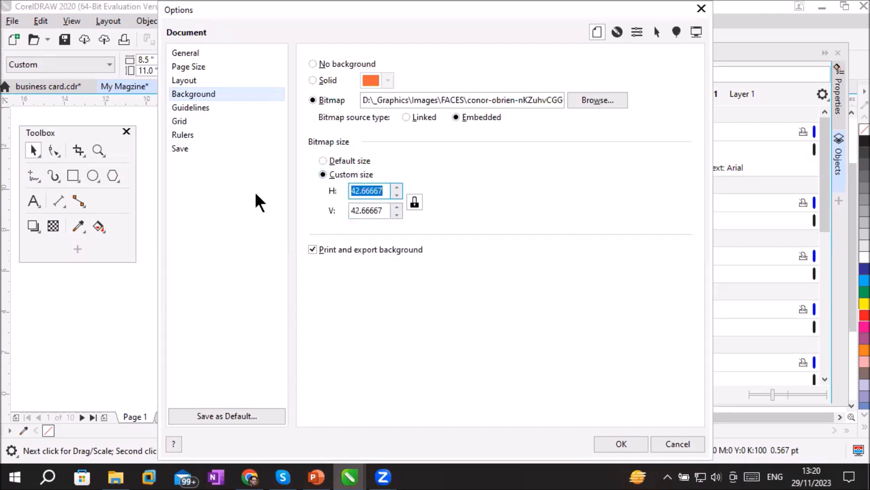
pyautogui.write('3')
pyautogui.click(376, 210)
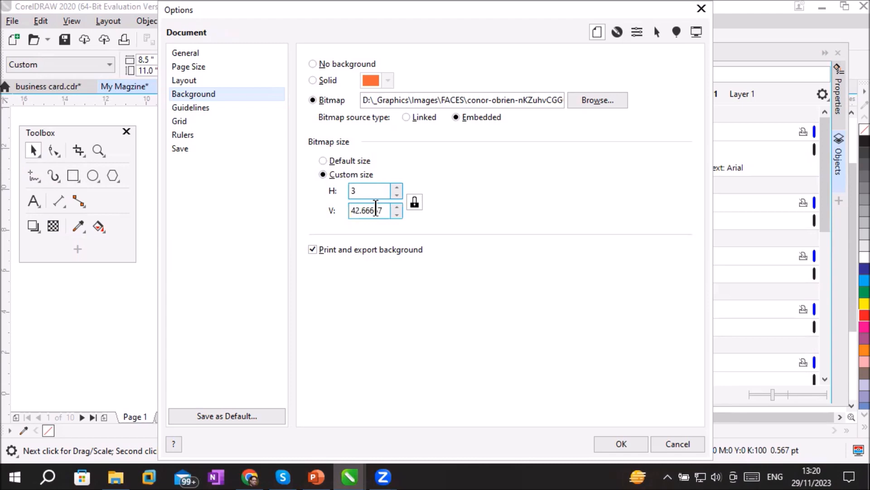
pyautogui.click(379, 190)
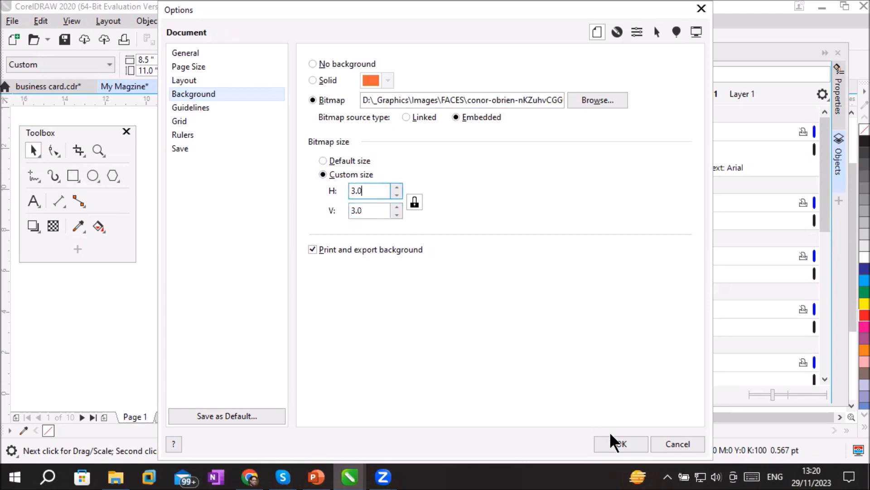
pyautogui.click(620, 443)
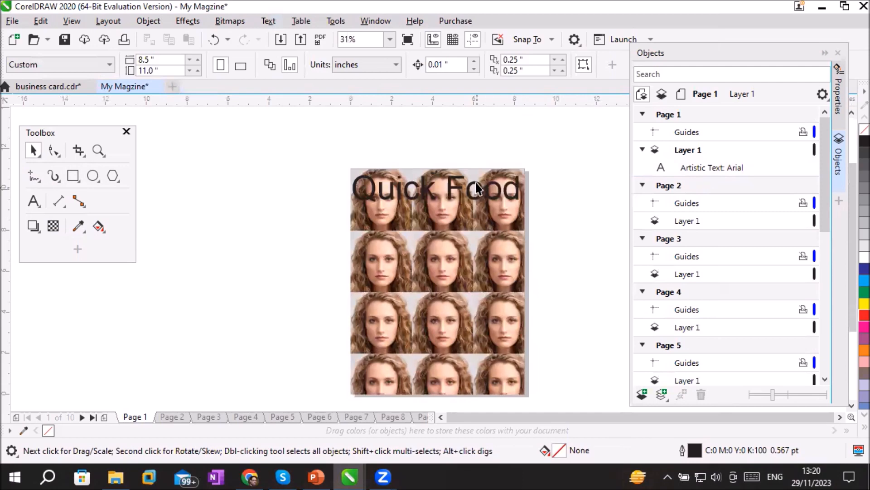
pyautogui.scroll(4, 477, 185)
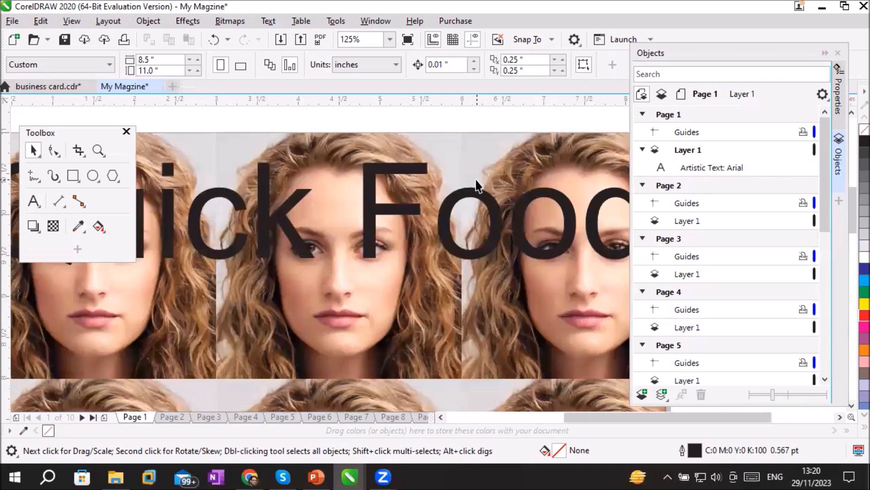
pyautogui.scroll(-2, 477, 186)
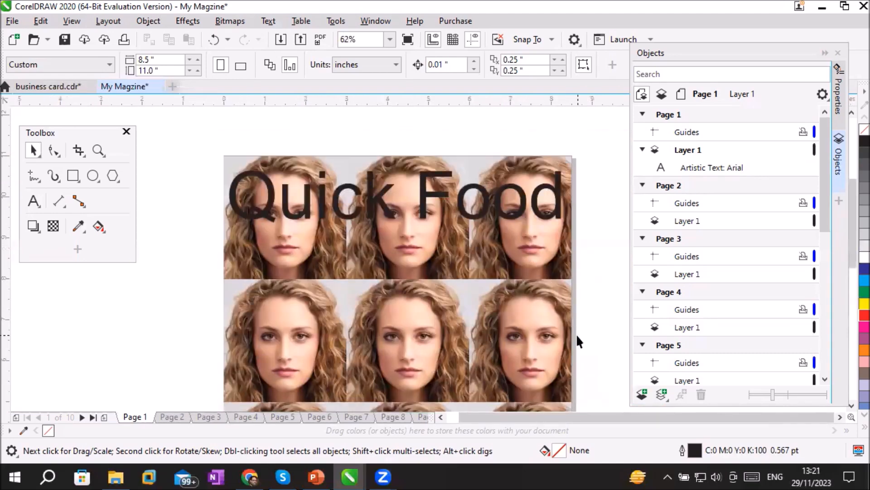
pyautogui.scroll(-2, 577, 336)
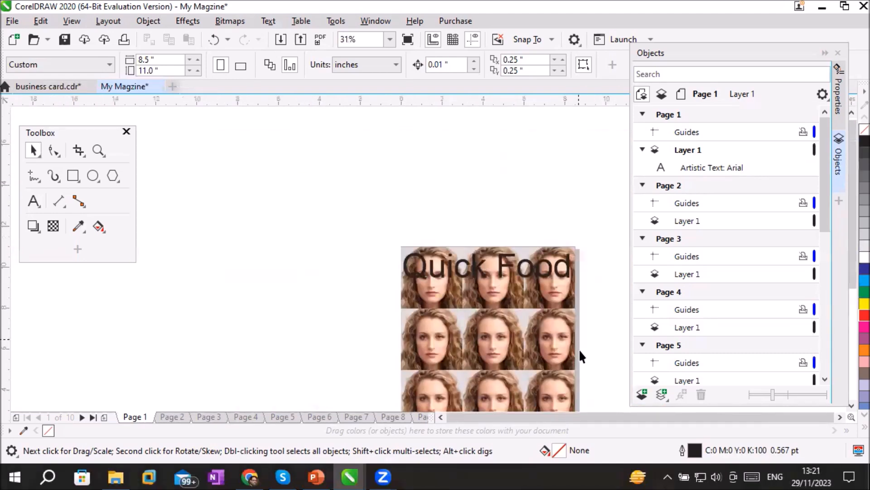
# Draw a cyan-filled rectangle about 8.37 by 8 inches below the page 1 title, and add a paragraph text frame about 6.9 by 7 inches inside
pyautogui.click(839, 417)
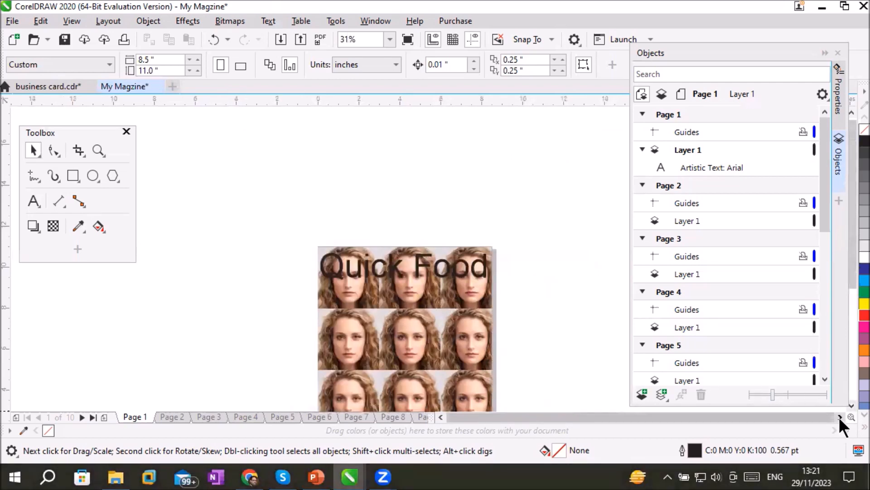
pyautogui.click(839, 417)
pyautogui.click(852, 406)
pyautogui.click(851, 405)
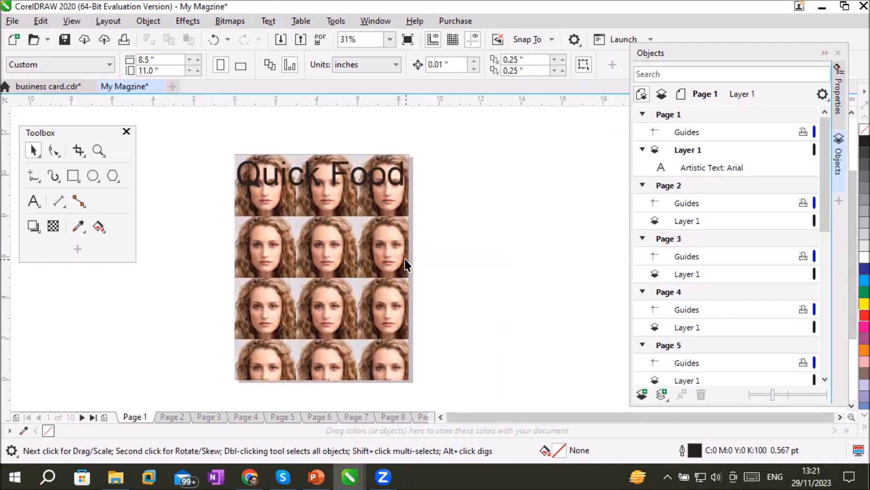
pyautogui.click(74, 176)
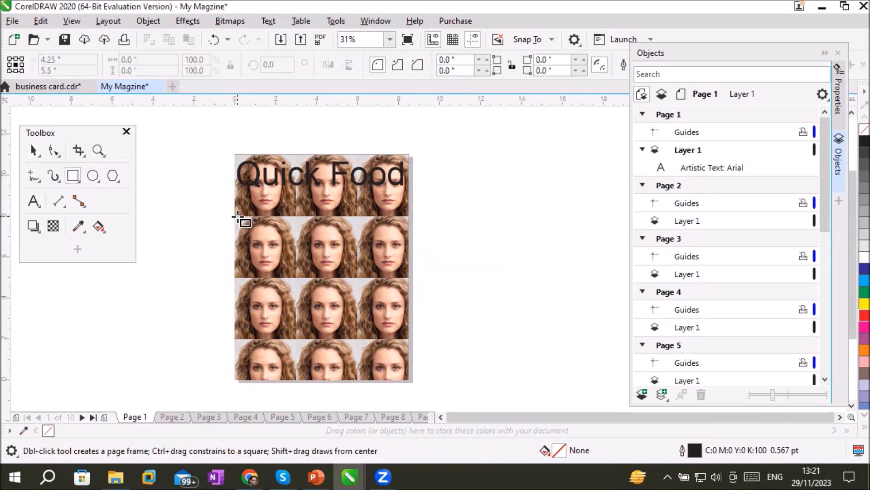
pyautogui.moveTo(236, 216)
pyautogui.mouseDown()
pyautogui.moveTo(316, 295)
pyautogui.moveTo(396, 356)
pyautogui.moveTo(407, 380)
pyautogui.mouseUp()
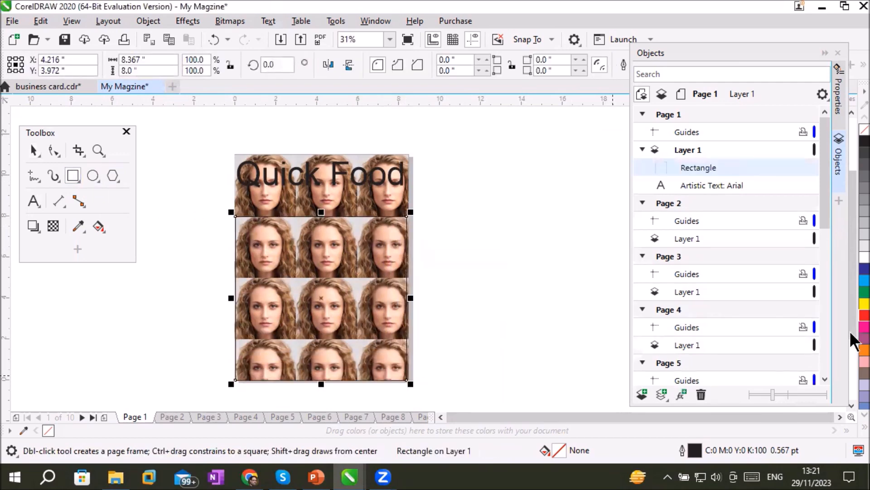
pyautogui.click(852, 281)
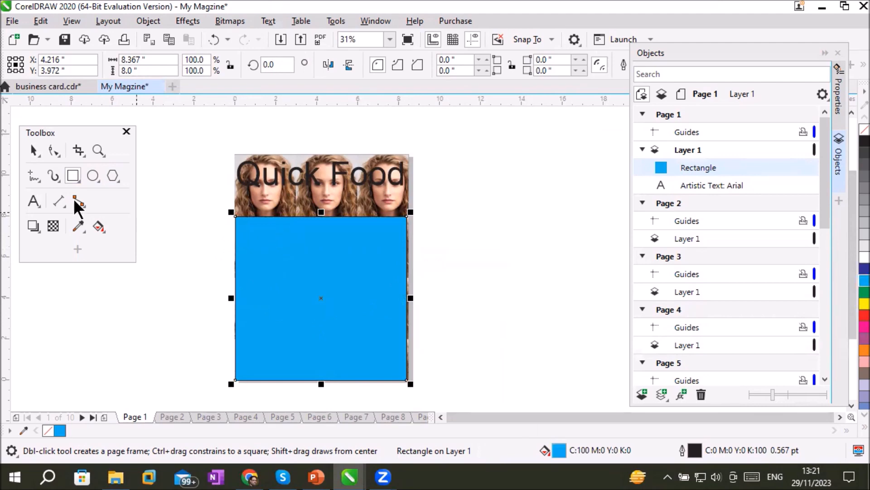
pyautogui.click(33, 201)
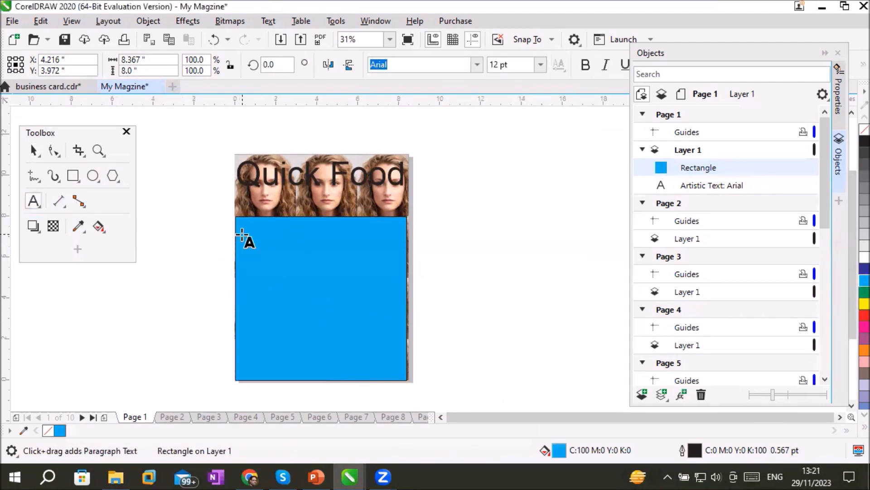
pyautogui.moveTo(249, 226); pyautogui.dragTo(393, 367)
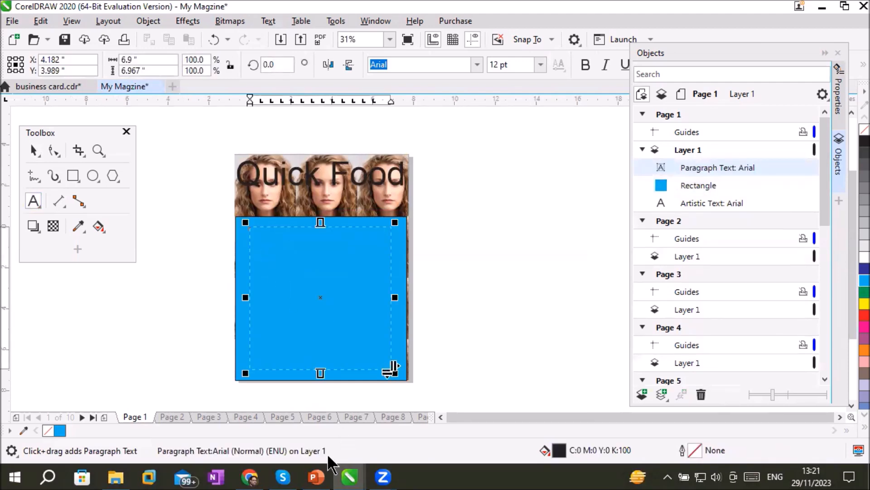
# Switch to the PowerPoint presentation 1- Introduction to CorelDraw.pptx and copy the bulleted text on the Ellipse tools slide
pyautogui.click(317, 476)
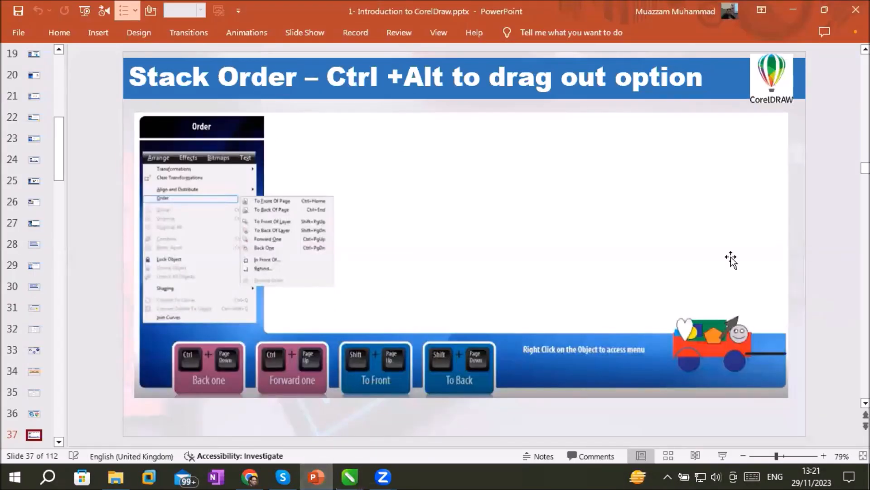
pyautogui.press('pageup')
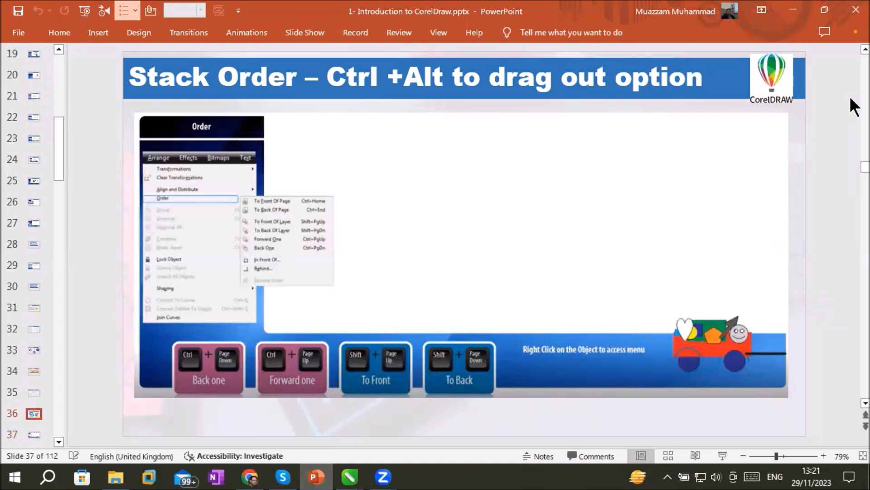
pyautogui.press('pageup')
pyautogui.press('pageup')
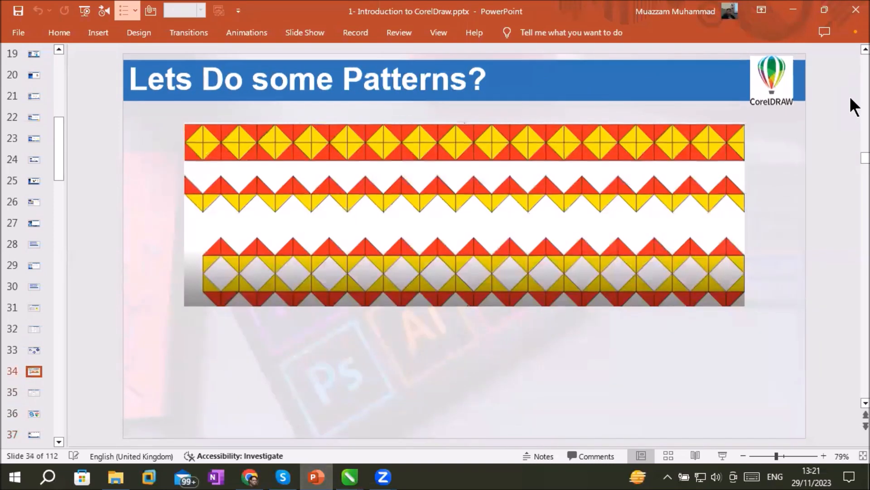
pyautogui.press('pageup')
pyautogui.press('pageup')
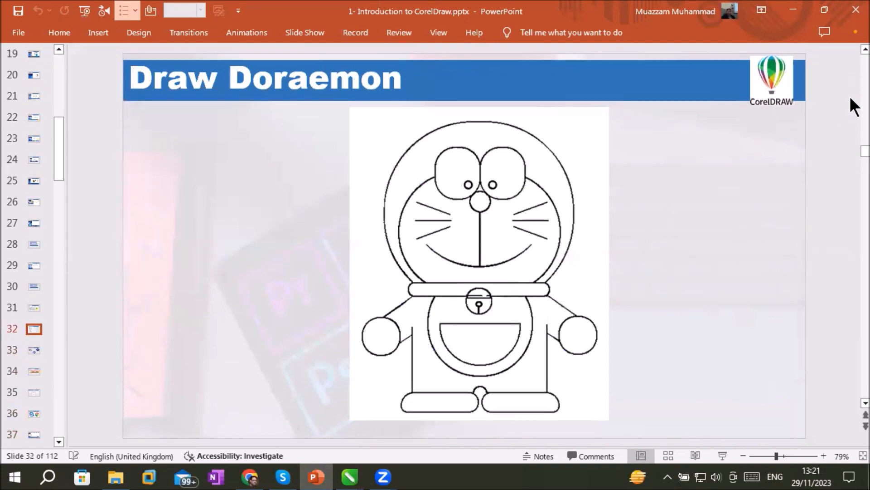
pyautogui.press('pageup')
pyautogui.moveTo(213, 178); pyautogui.dragTo(367, 356)
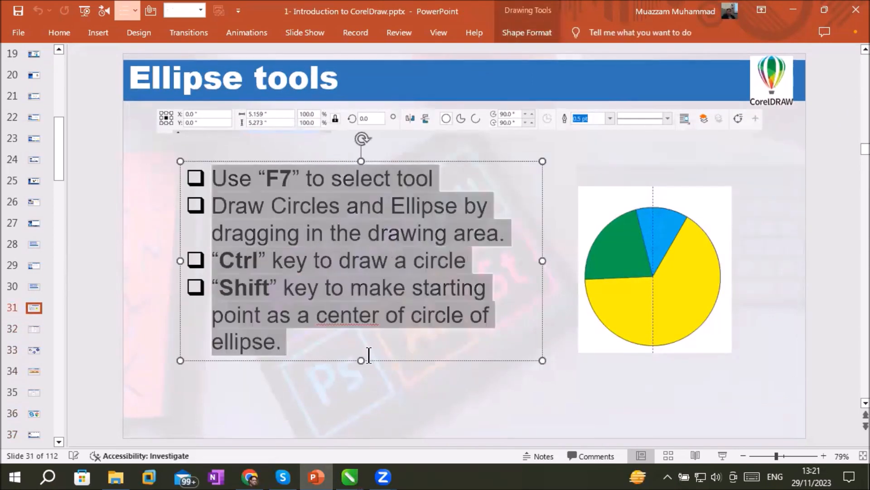
pyautogui.rightClick(343, 236)
pyautogui.click(392, 200)
# Switch back to the My Magzine document in CorelDRAW, paste the bullets into the text frame with fonts and formatting maintained, and review them
pyautogui.moveTo(350, 476)
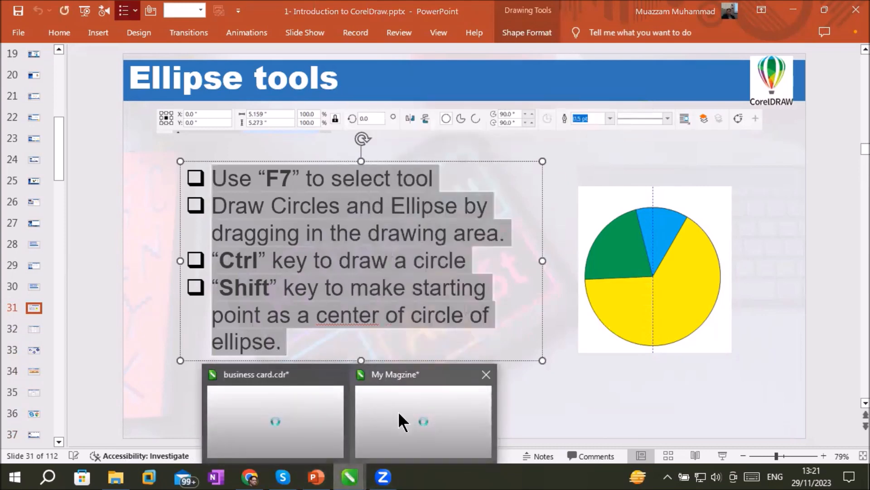
pyautogui.click(398, 411)
pyautogui.rightClick(309, 248)
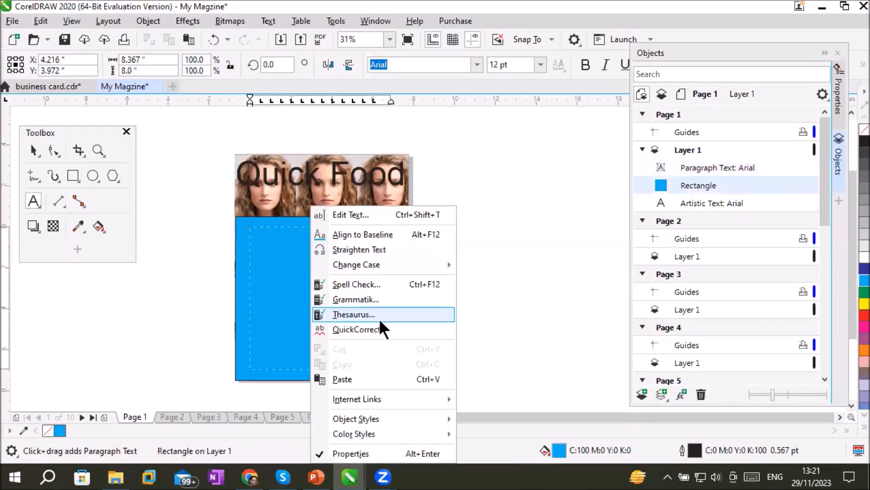
pyautogui.click(349, 378)
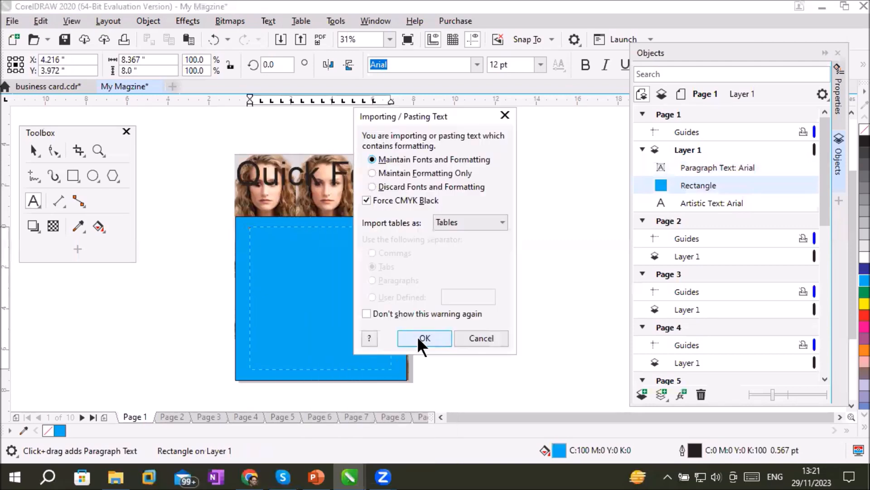
pyautogui.click(417, 336)
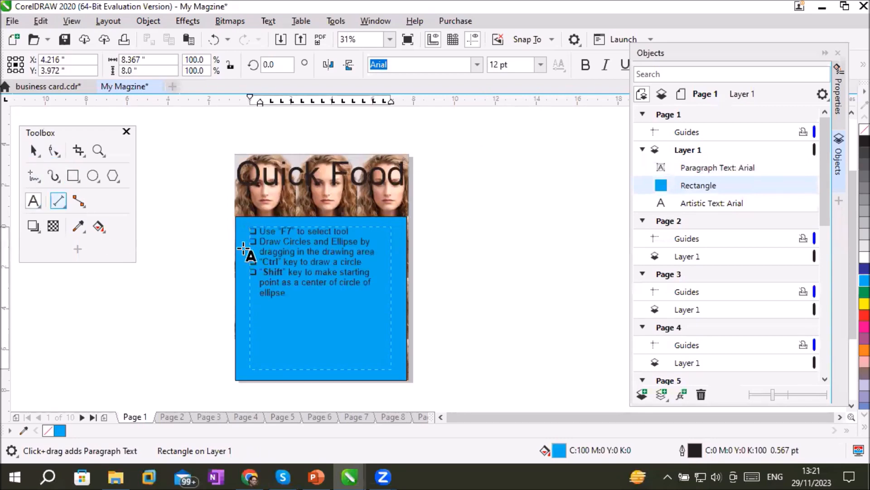
pyautogui.click(297, 270)
pyautogui.scroll(4, 300, 257)
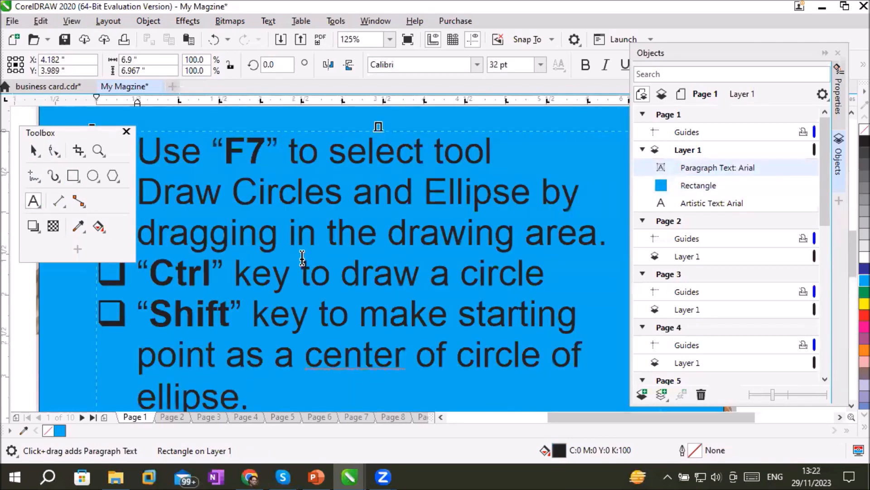
pyautogui.scroll(-4, 301, 256)
pyautogui.scroll(2, 317, 226)
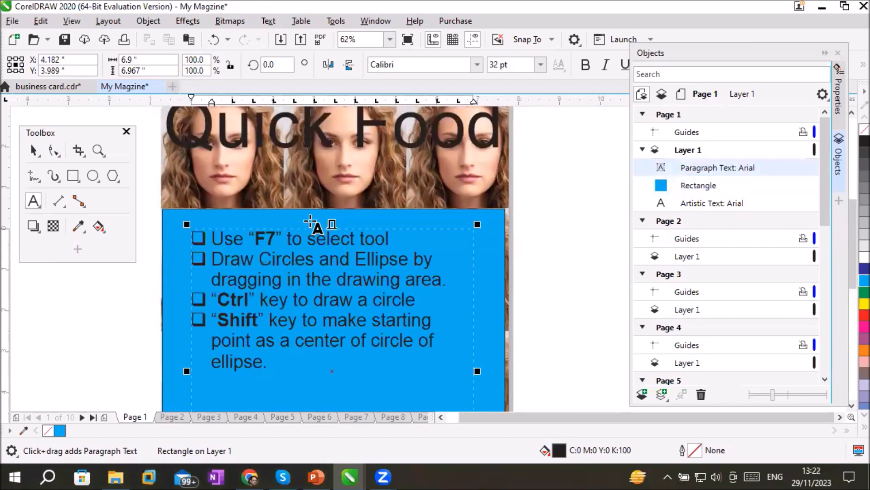
pyautogui.scroll(-2, 458, 153)
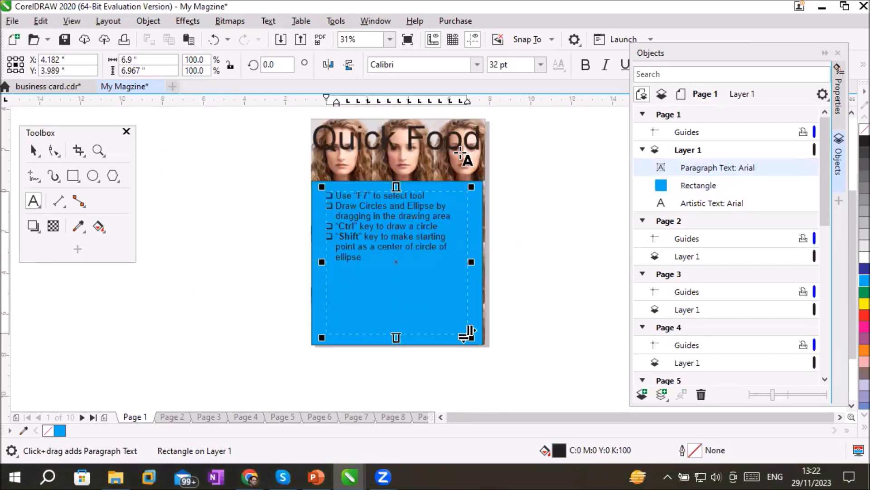
pyautogui.scroll(2, 460, 154)
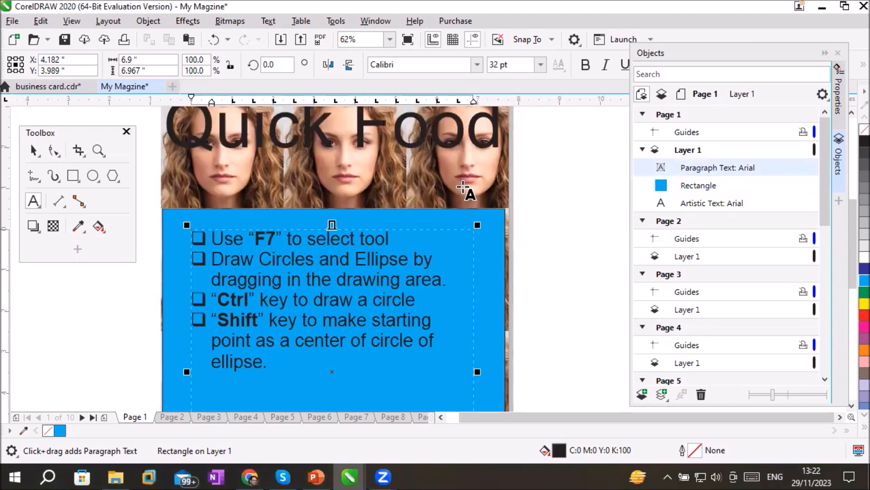
# Go through pages 2 to 6 and import the photo of the woman in a red sari onto page 6 at about 3.3 by 4.95 inches
pyautogui.click(171, 417)
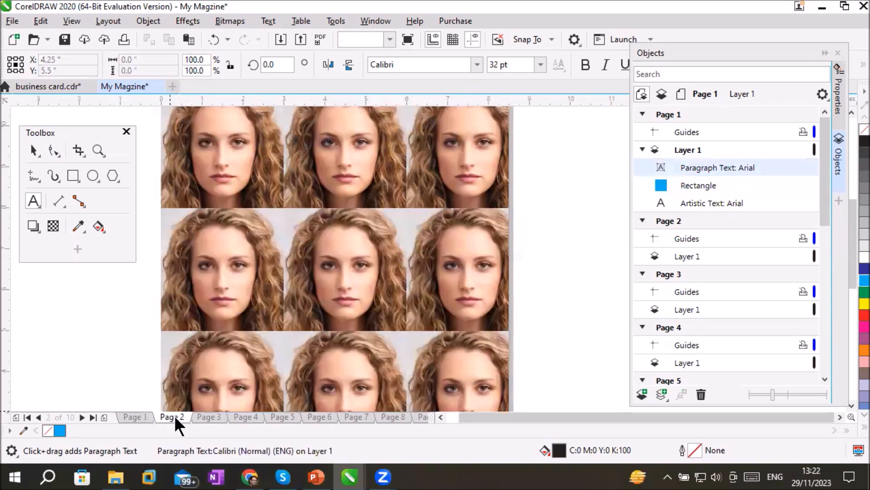
pyautogui.click(213, 417)
pyautogui.click(245, 417)
pyautogui.click(273, 418)
pyautogui.click(321, 416)
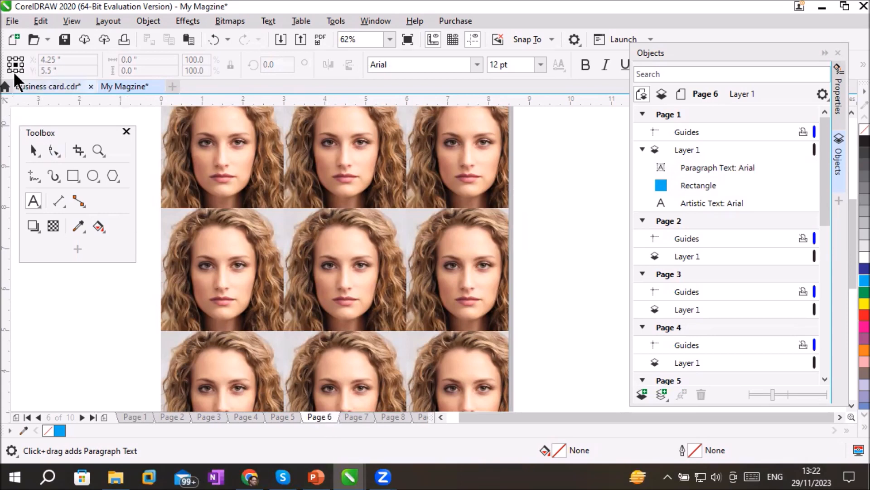
pyautogui.click(12, 21)
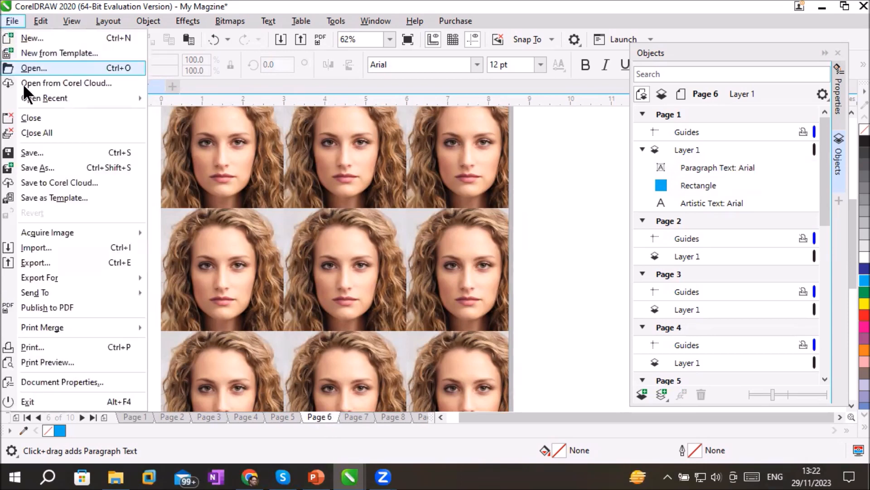
pyautogui.click(39, 246)
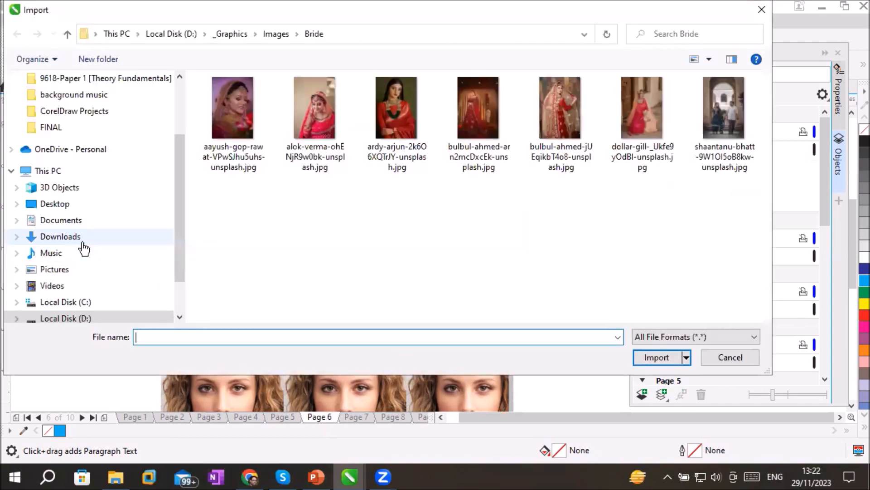
pyautogui.doubleClick(391, 104)
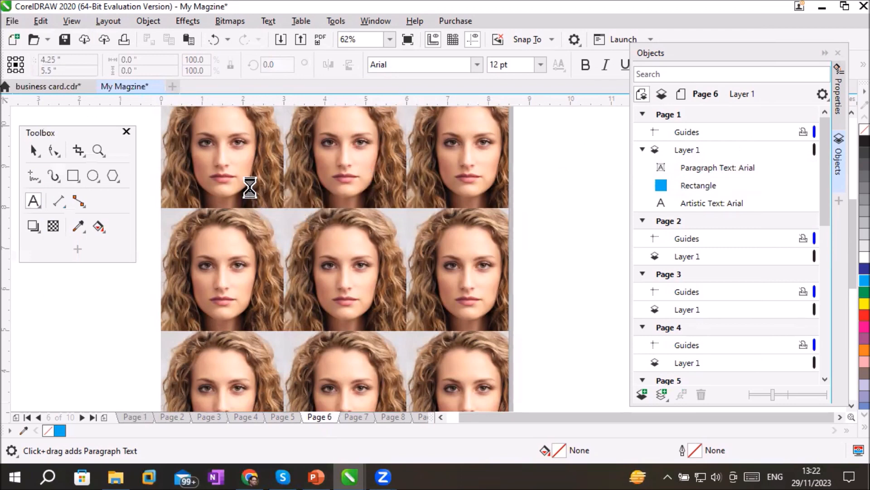
pyautogui.moveTo(252, 175); pyautogui.dragTo(444, 377)
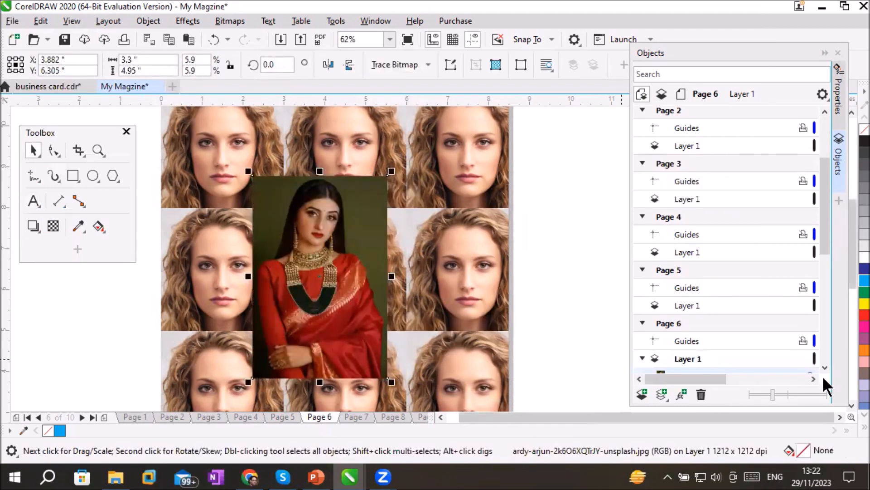
# Apply a linear fountain transparency to the red sari photo on page 6, redirecting the fade toward its right side at about 6.7°
pyautogui.click(852, 411)
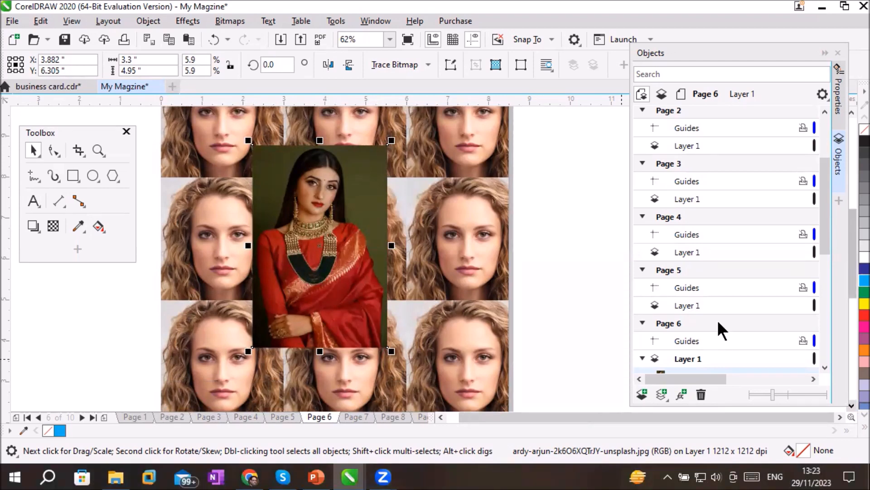
pyautogui.click(53, 223)
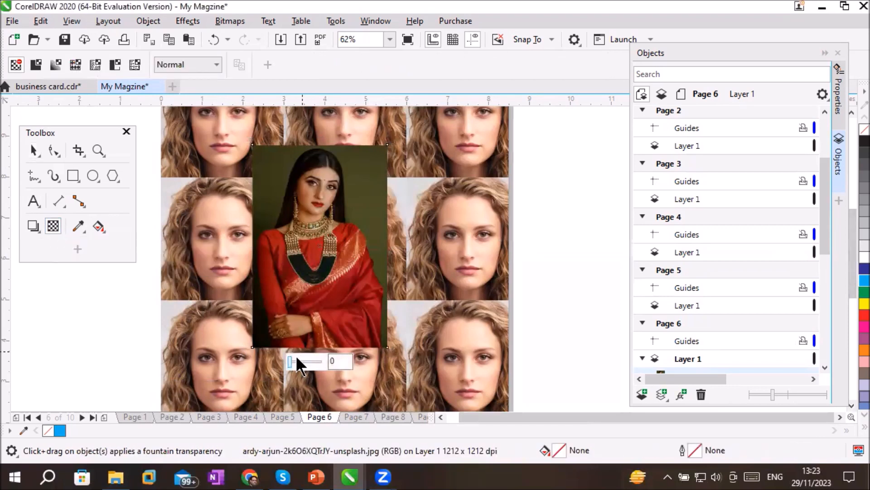
pyautogui.moveTo(290, 359); pyautogui.dragTo(315, 169)
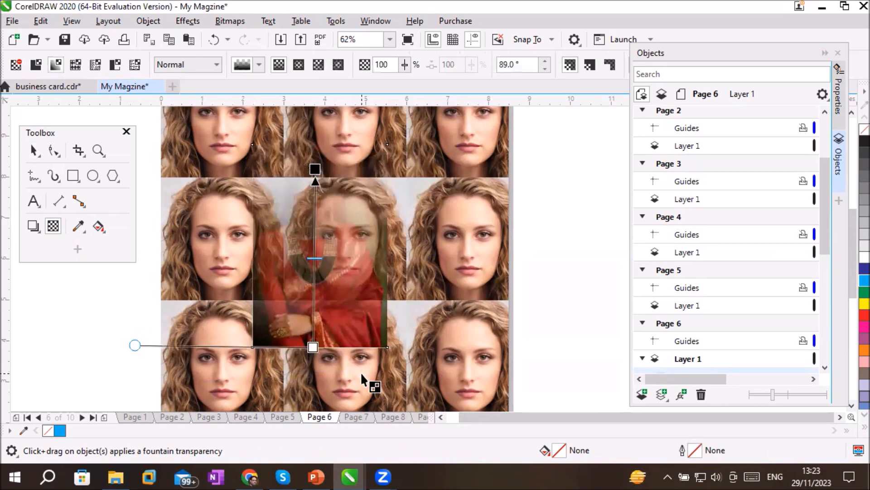
pyautogui.moveTo(316, 171); pyautogui.dragTo(392, 334)
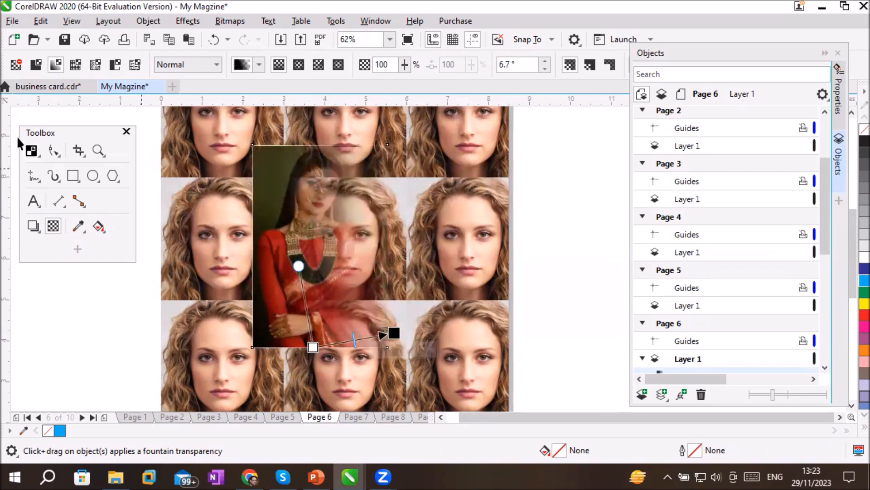
# Delete the photo of the woman in the red sari from page 6
pyautogui.click(33, 150)
pyautogui.click(289, 198)
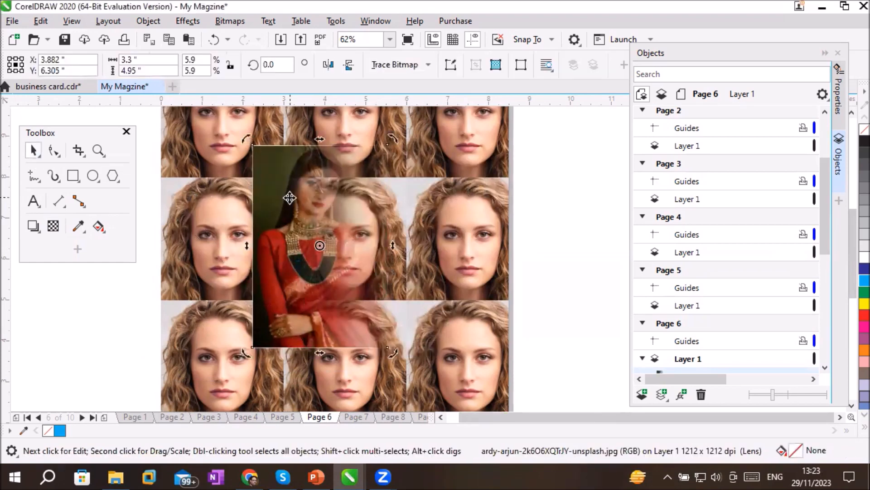
pyautogui.press('Delete')
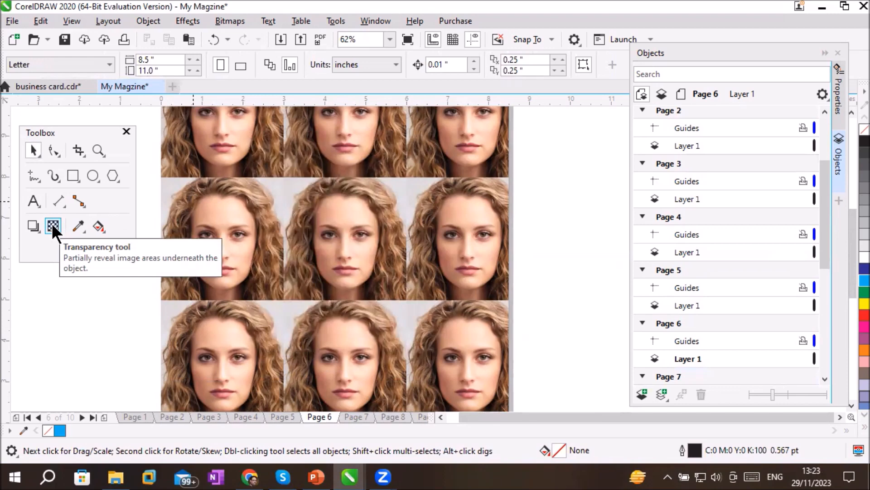
# Go to page 10 and alternate its orientation between landscape and portrait, ending in landscape
pyautogui.click(109, 21)
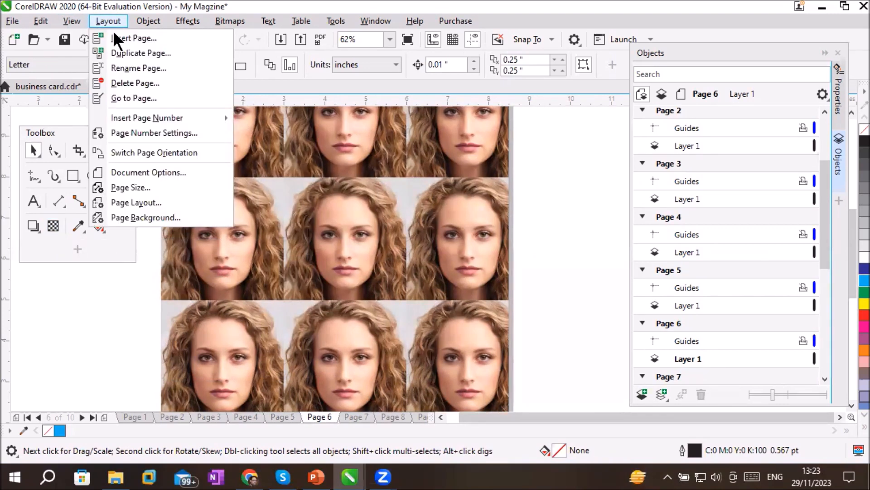
pyautogui.click(416, 415)
pyautogui.click(421, 416)
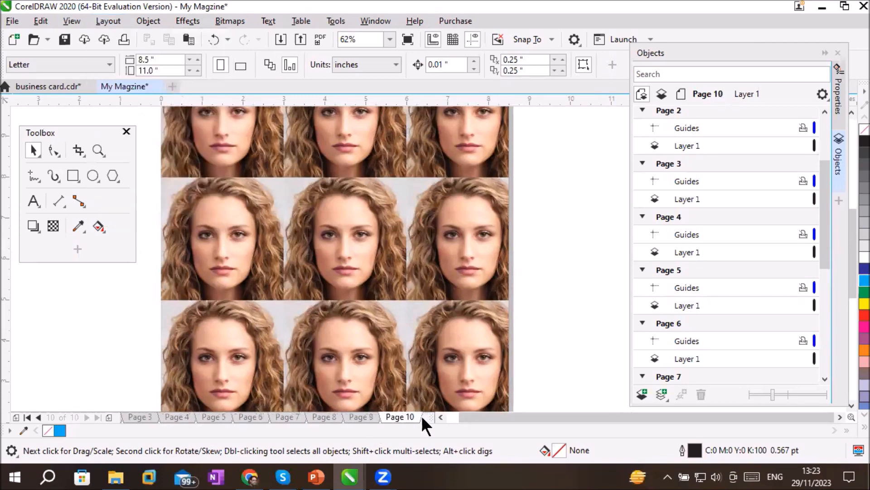
pyautogui.scroll(-2, 489, 341)
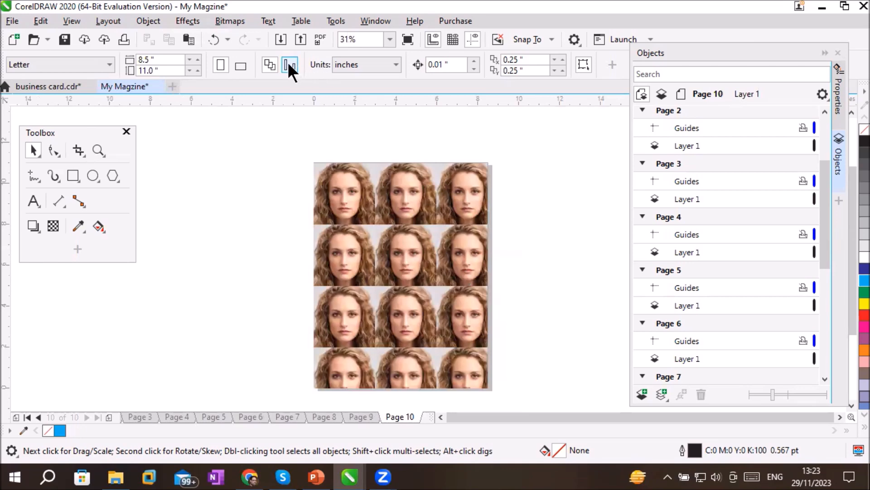
pyautogui.click(240, 65)
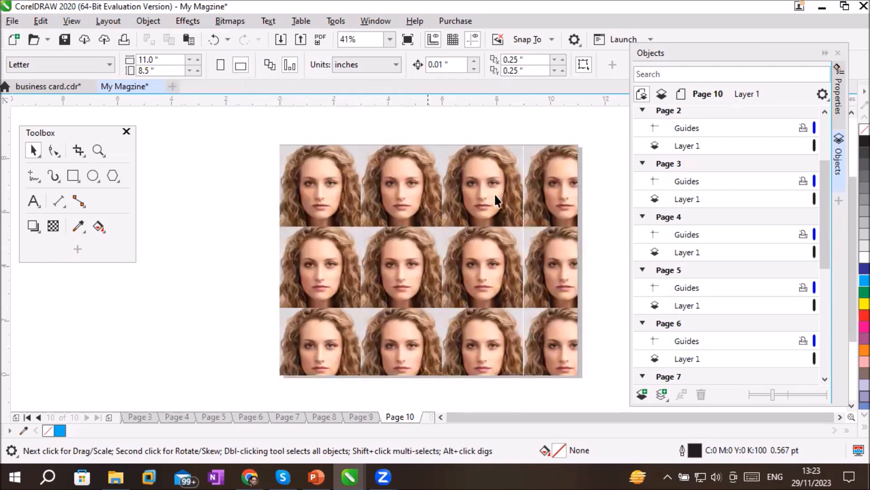
pyautogui.click(219, 63)
pyautogui.click(239, 68)
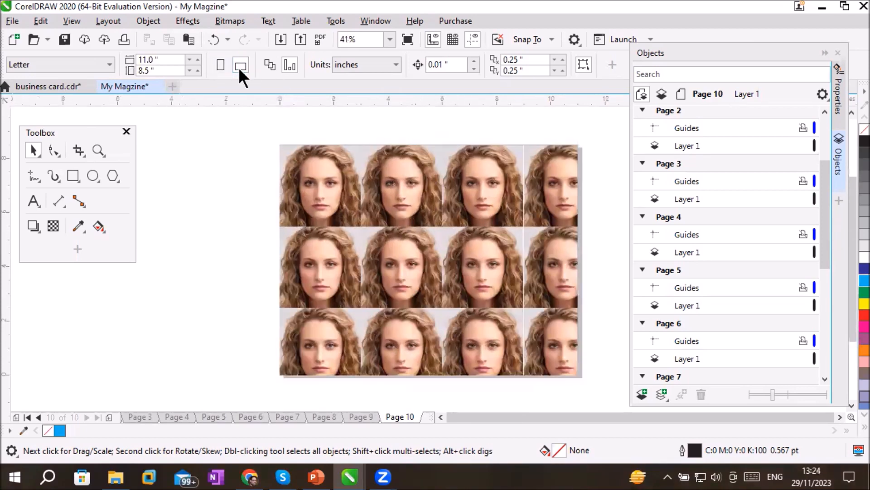
pyautogui.click(220, 65)
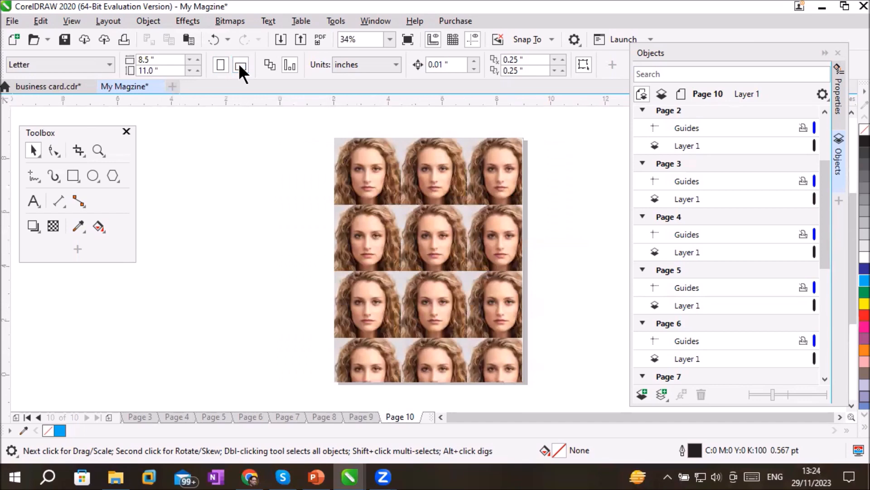
pyautogui.click(240, 68)
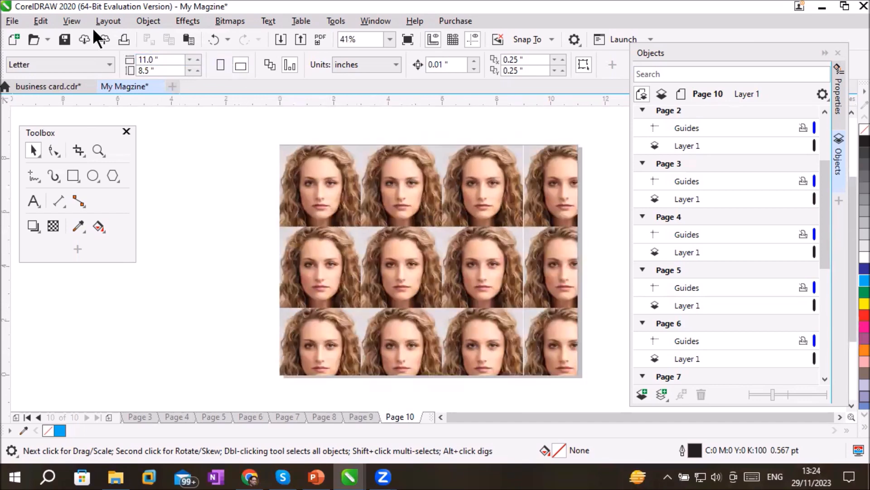
# Try the Switch Page Orientation command twice, alternate between portrait and landscape again, and leave the page in portrait
pyautogui.click(104, 20)
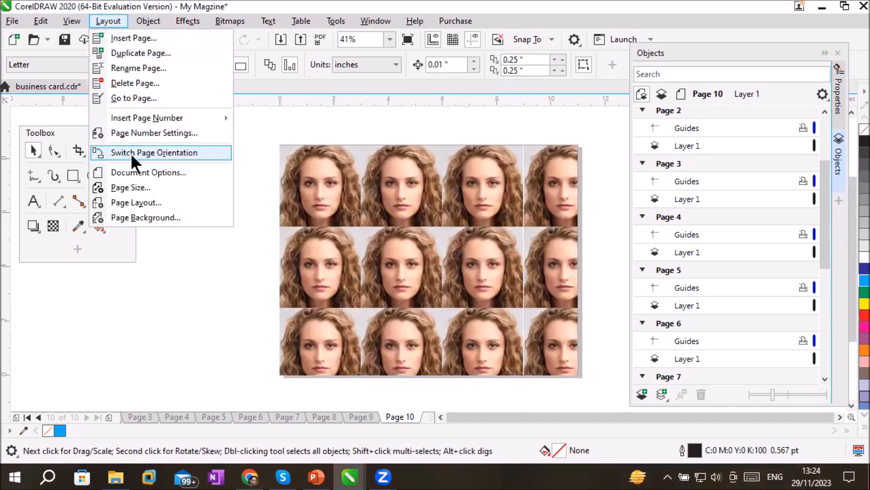
pyautogui.click(167, 150)
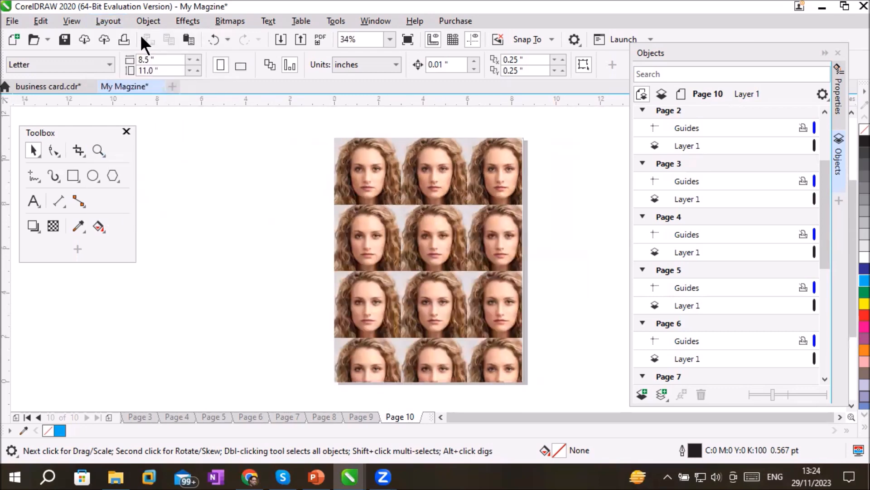
pyautogui.click(110, 21)
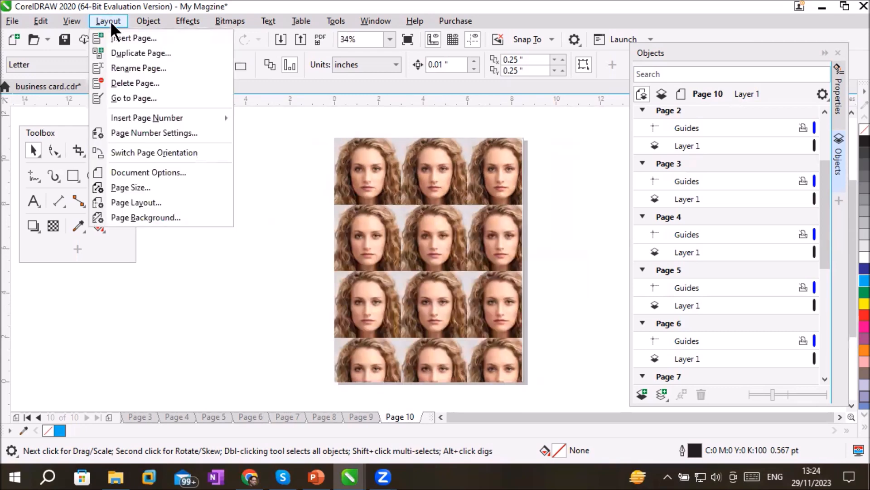
pyautogui.click(132, 155)
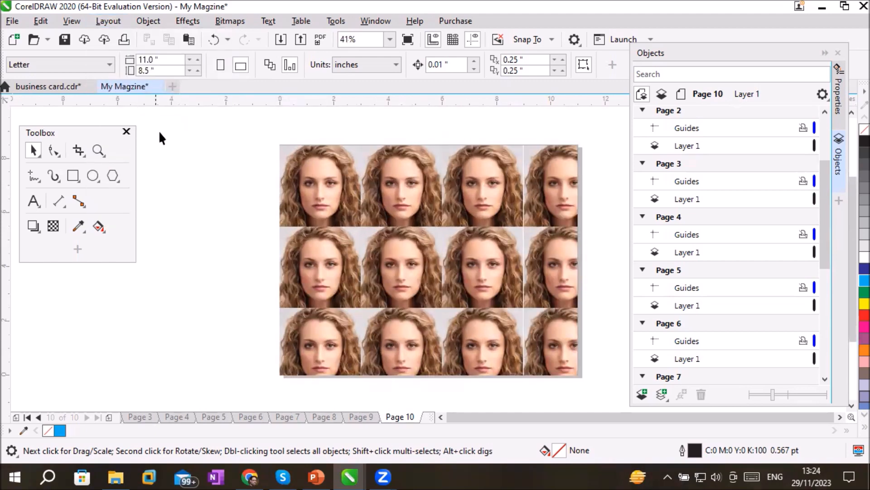
pyautogui.click(221, 65)
pyautogui.click(241, 64)
pyautogui.click(219, 65)
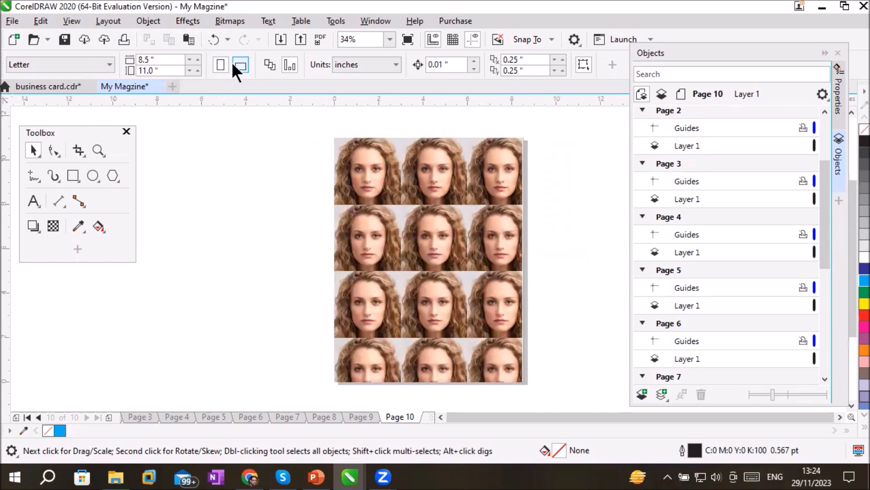
pyautogui.click(240, 65)
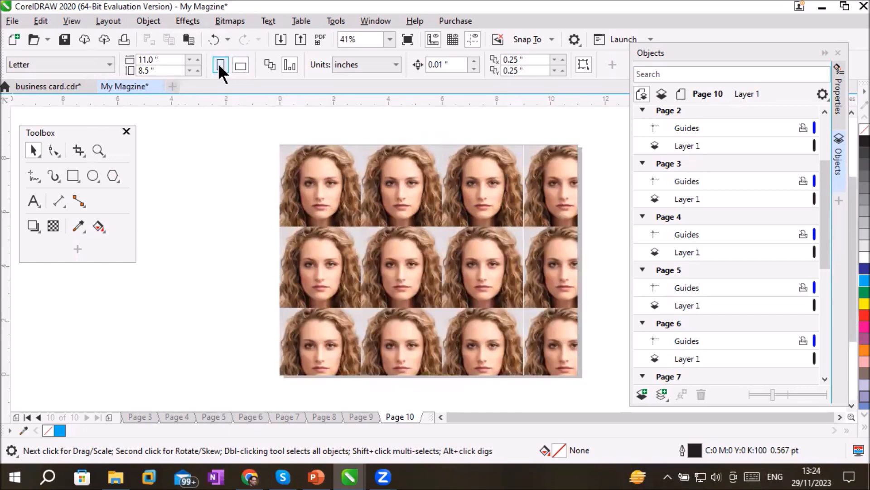
pyautogui.click(220, 64)
pyautogui.click(113, 23)
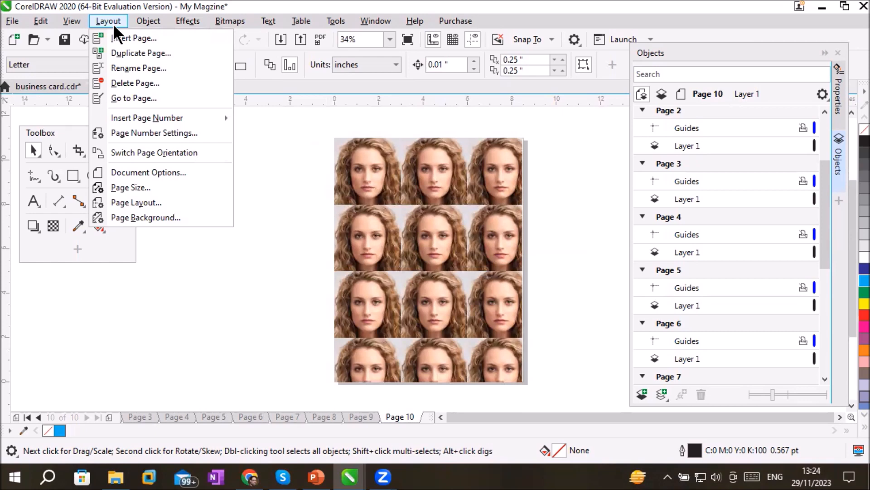
pyautogui.moveTo(145, 113)
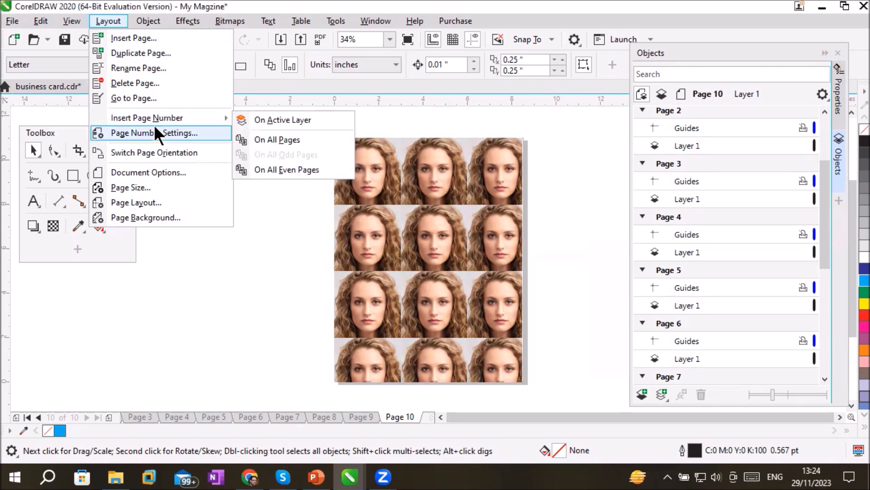
# Collapse the entries for pages 2 to 10 in the object list and select the Master Page
pyautogui.click(642, 109)
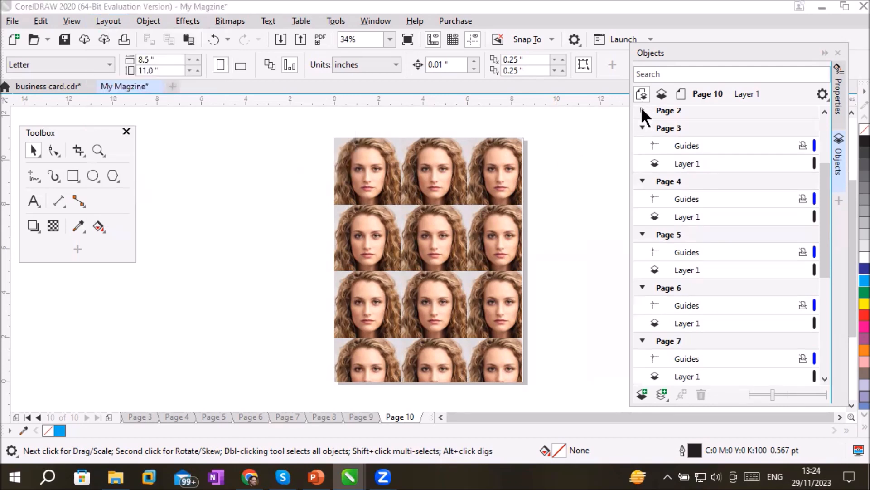
pyautogui.click(642, 127)
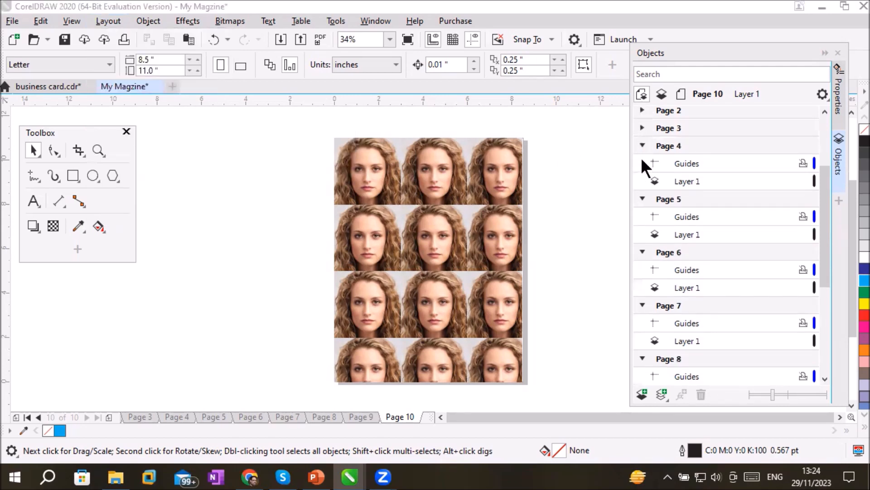
pyautogui.click(641, 150)
pyautogui.click(640, 143)
pyautogui.click(642, 164)
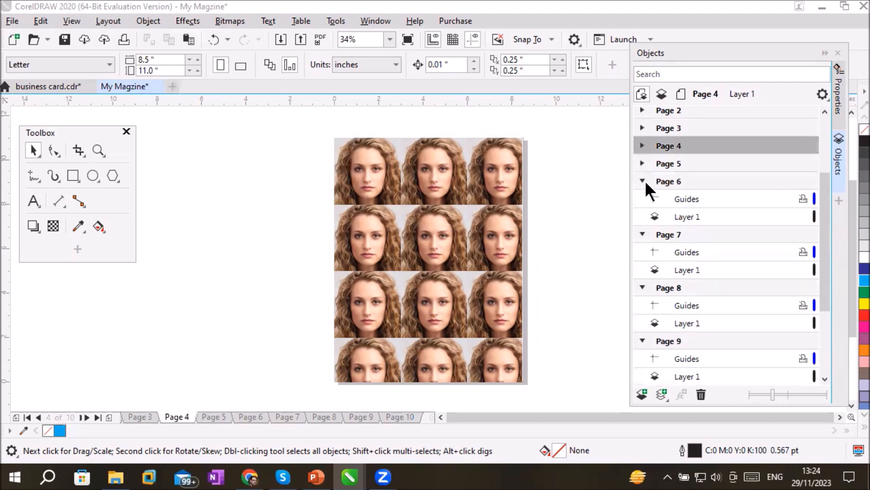
pyautogui.click(643, 181)
pyautogui.click(643, 199)
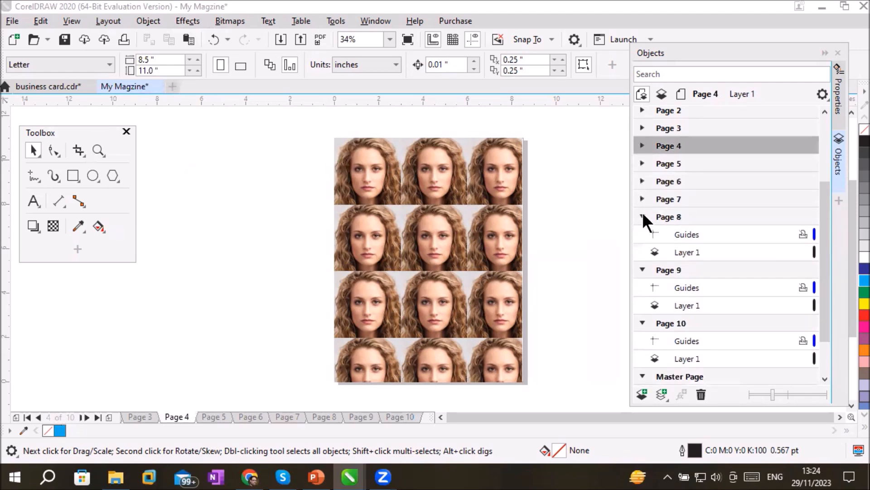
pyautogui.click(642, 217)
pyautogui.click(642, 234)
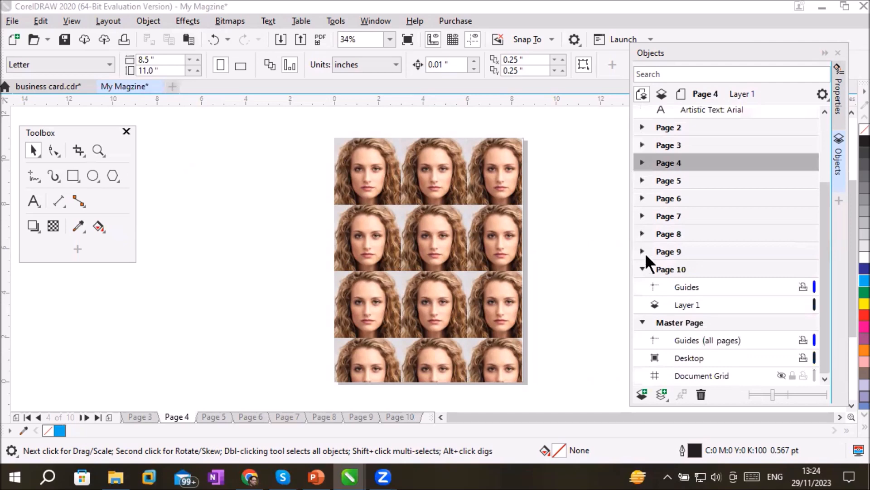
pyautogui.click(642, 267)
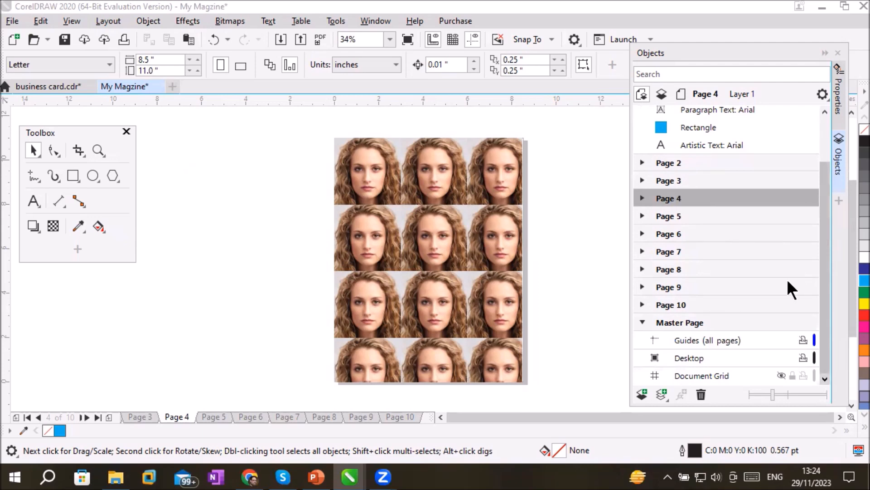
pyautogui.click(677, 323)
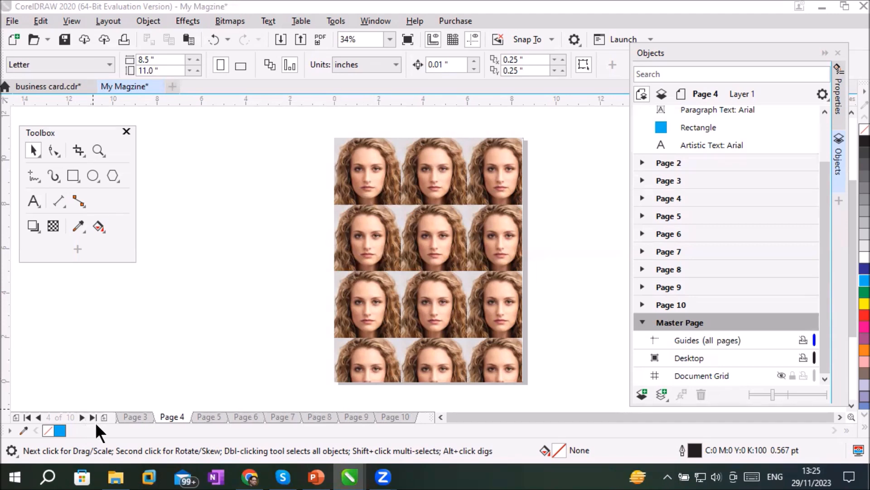
pyautogui.click(134, 416)
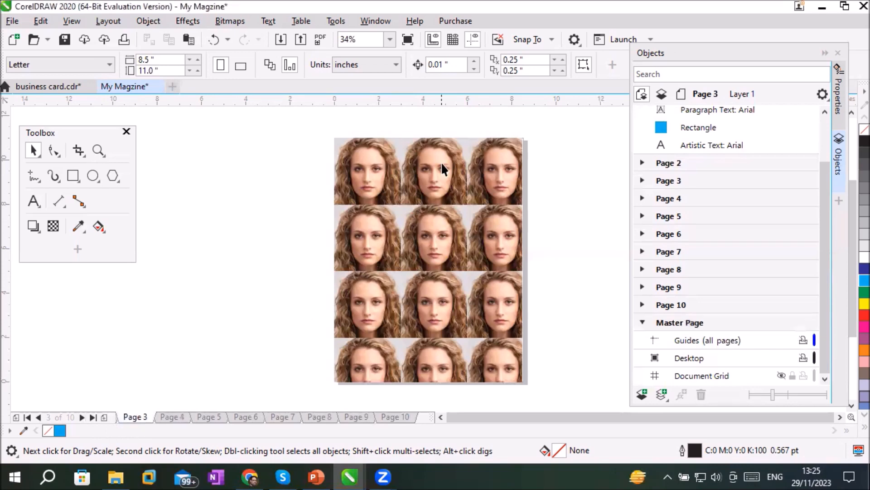
pyautogui.click(34, 200)
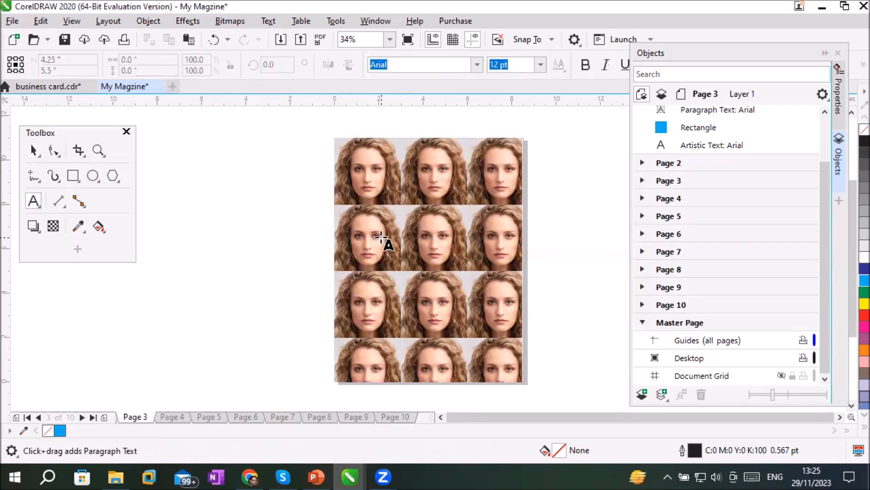
pyautogui.click(205, 238)
pyautogui.write('ww')
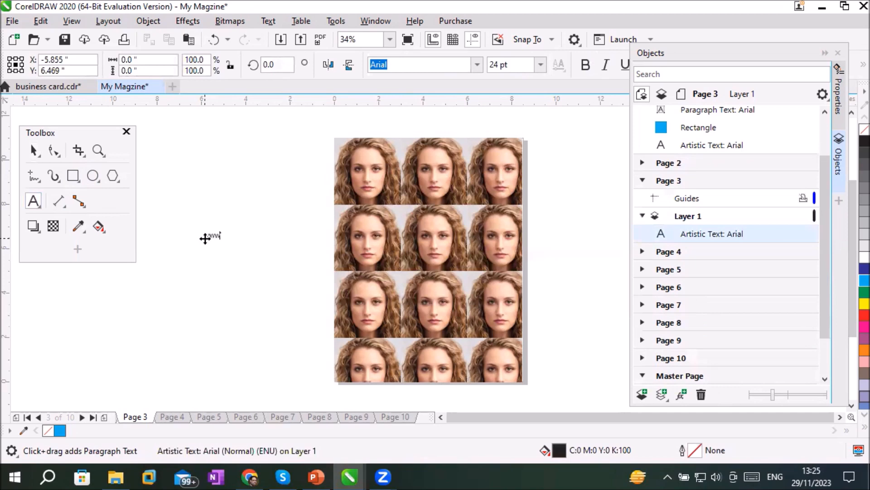
pyautogui.write('w.fashion.com')
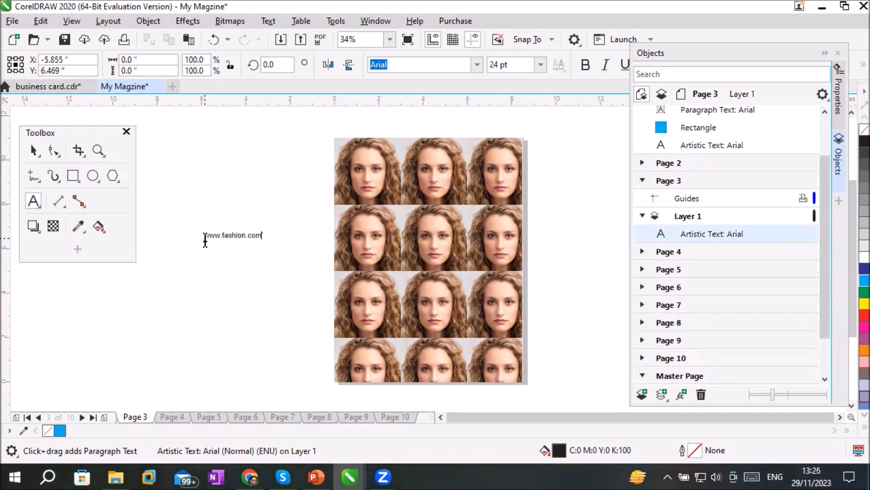
pyautogui.press('Escape')
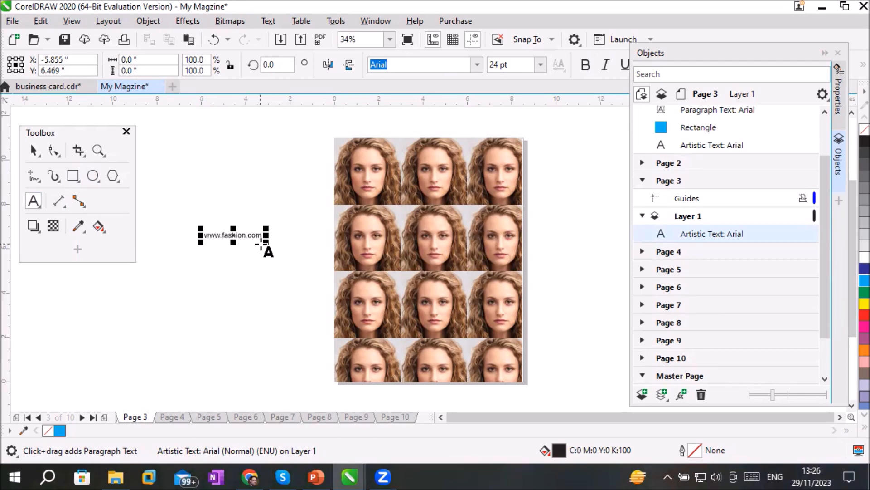
pyautogui.moveTo(266, 242); pyautogui.dragTo(387, 321)
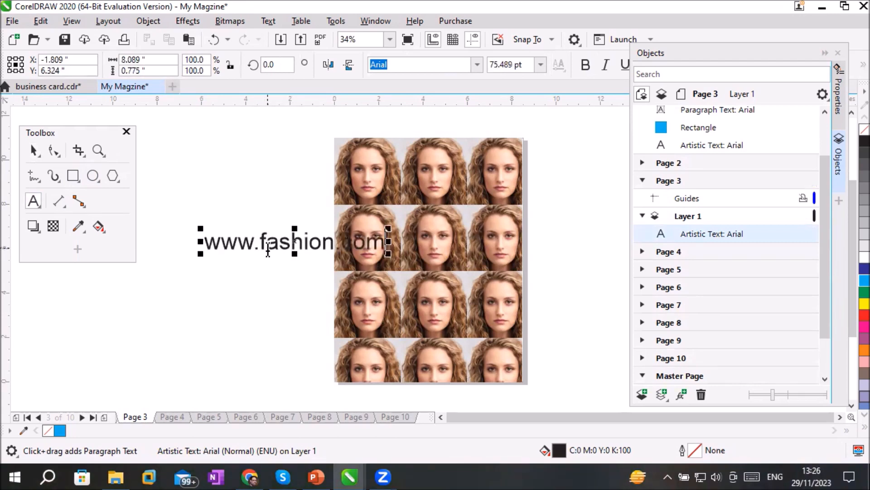
pyautogui.click(36, 152)
pyautogui.moveTo(250, 244); pyautogui.dragTo(202, 197)
pyautogui.click(202, 197)
pyautogui.moveTo(338, 183); pyautogui.dragTo(262, 299)
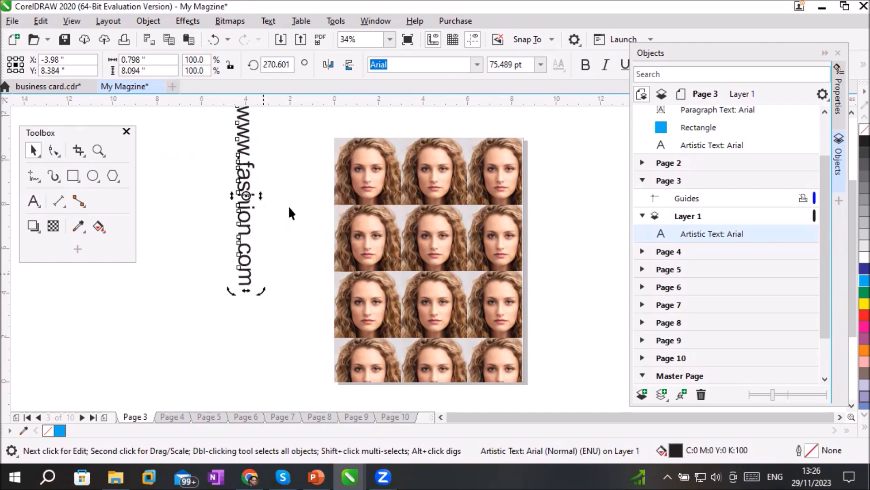
pyautogui.click(583, 64)
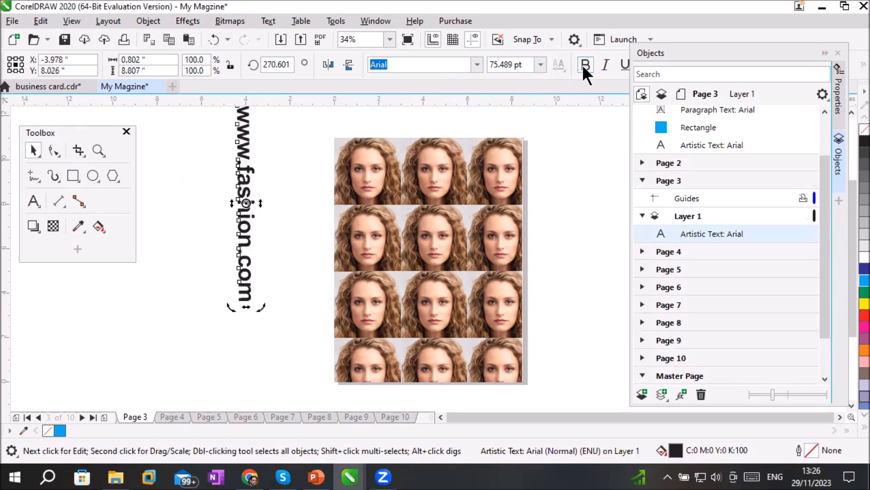
pyautogui.click(478, 63)
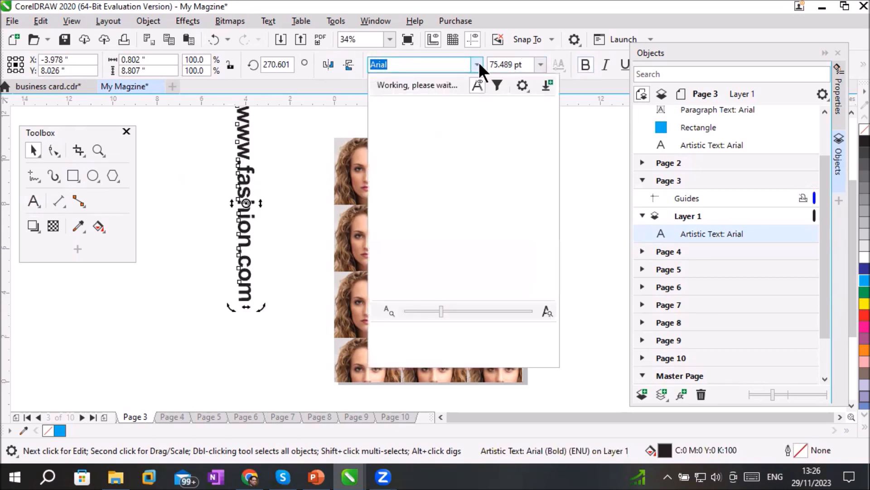
pyautogui.scroll(-1, 469, 154)
pyautogui.click(469, 154)
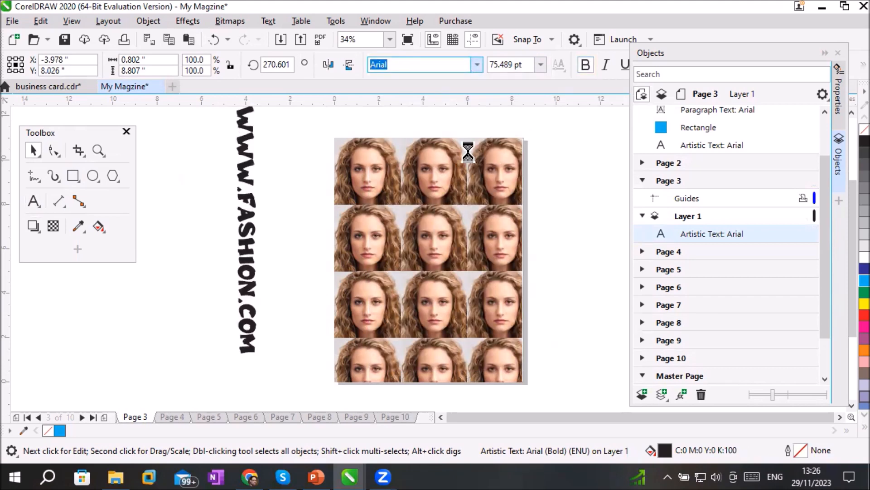
pyautogui.click(178, 164)
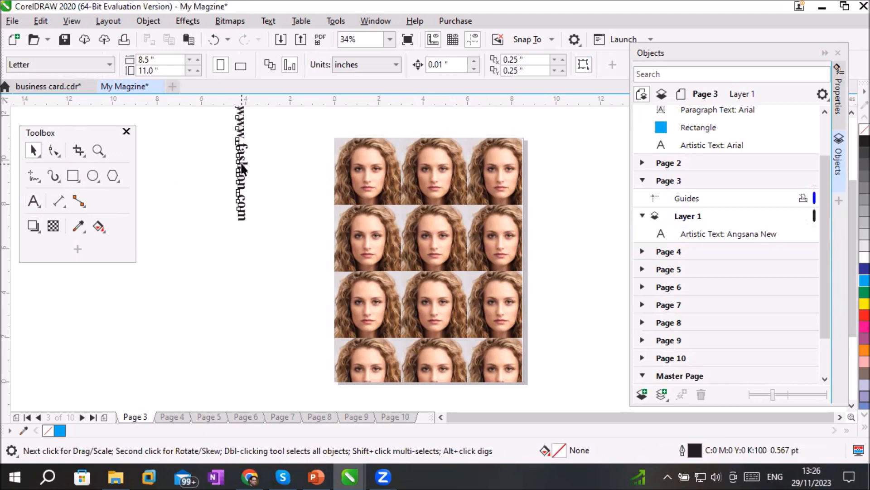
pyautogui.moveTo(244, 171); pyautogui.dragTo(268, 230)
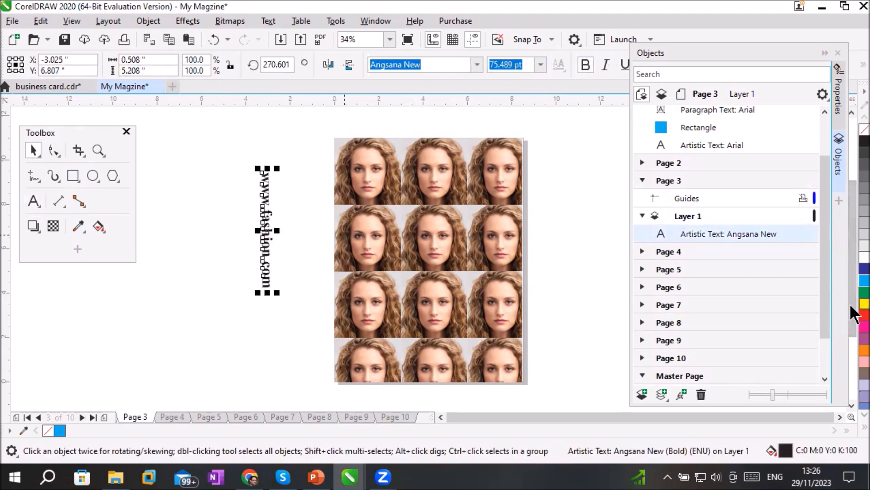
pyautogui.click(864, 316)
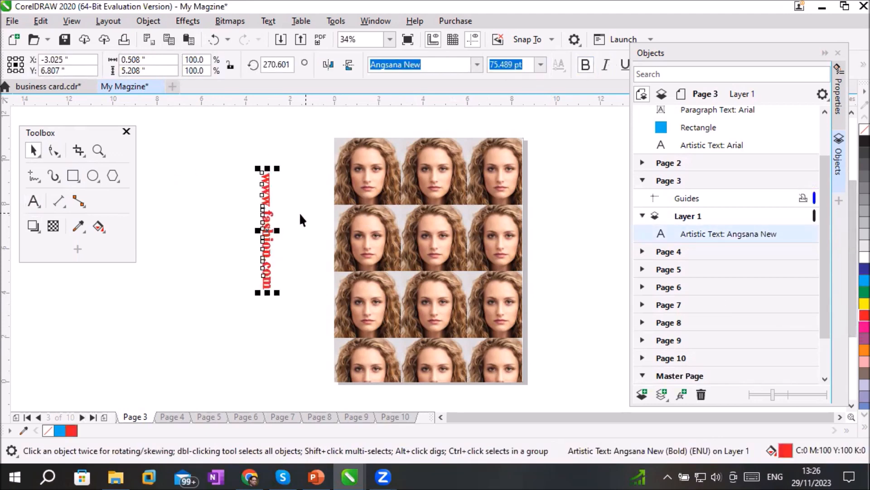
pyautogui.moveTo(262, 218); pyautogui.dragTo(348, 252)
pyautogui.scroll(3, 359, 253)
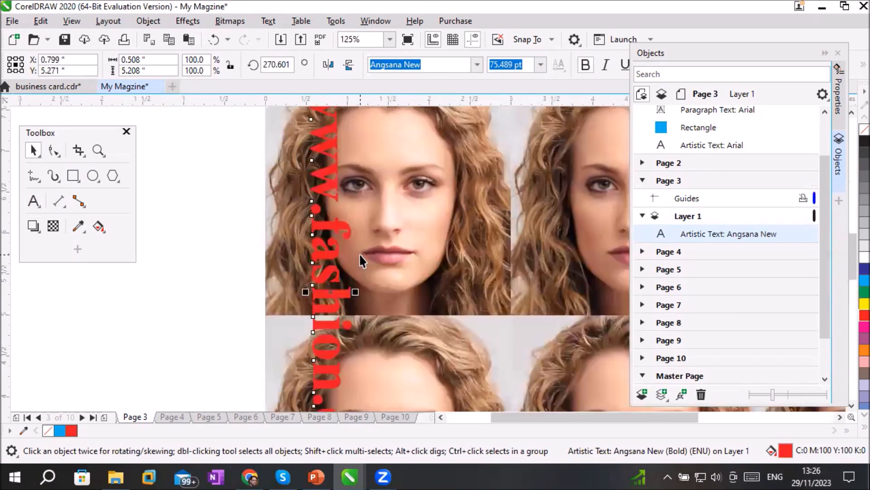
pyautogui.scroll(-3, 359, 253)
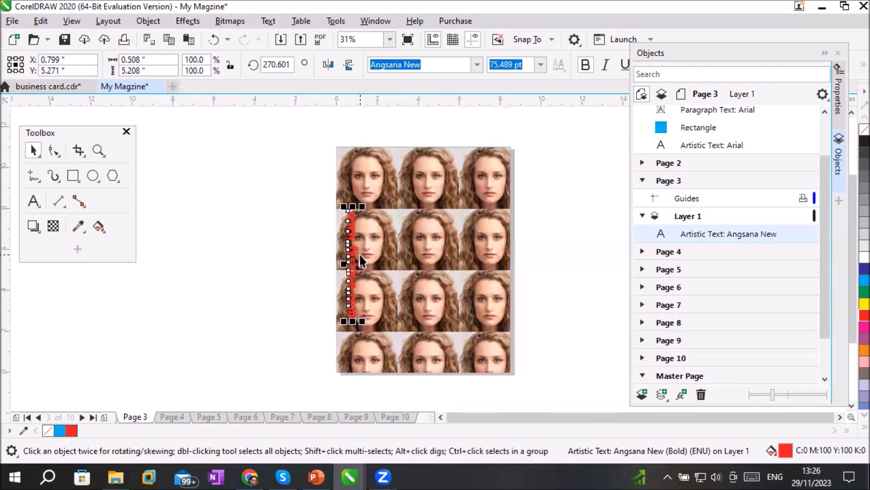
pyautogui.rightClick(354, 253)
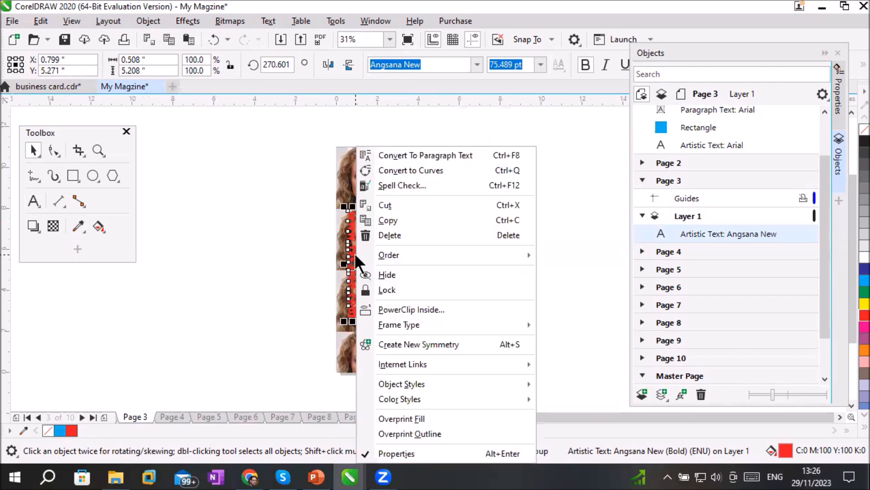
pyautogui.click(414, 221)
pyautogui.click(171, 414)
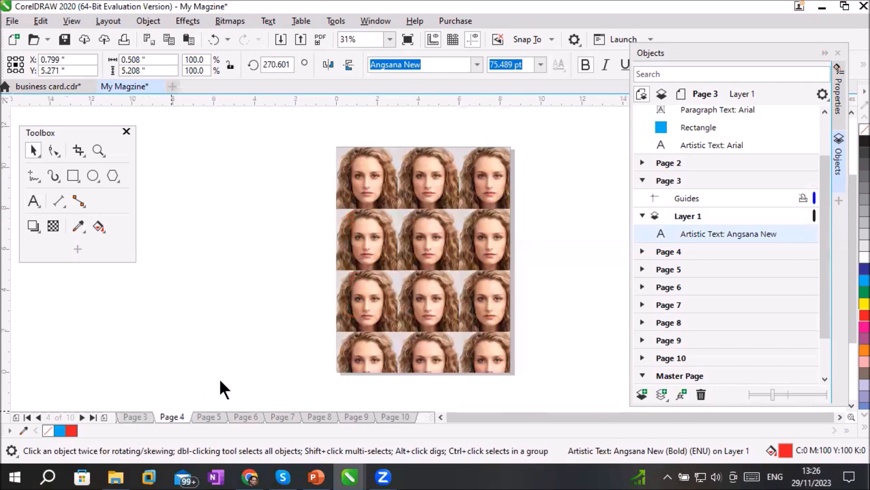
pyautogui.rightClick(364, 244)
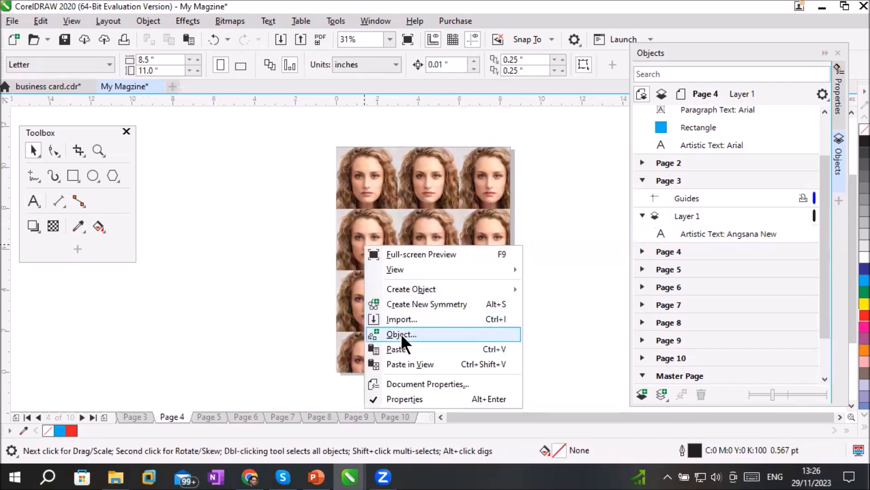
pyautogui.click(402, 349)
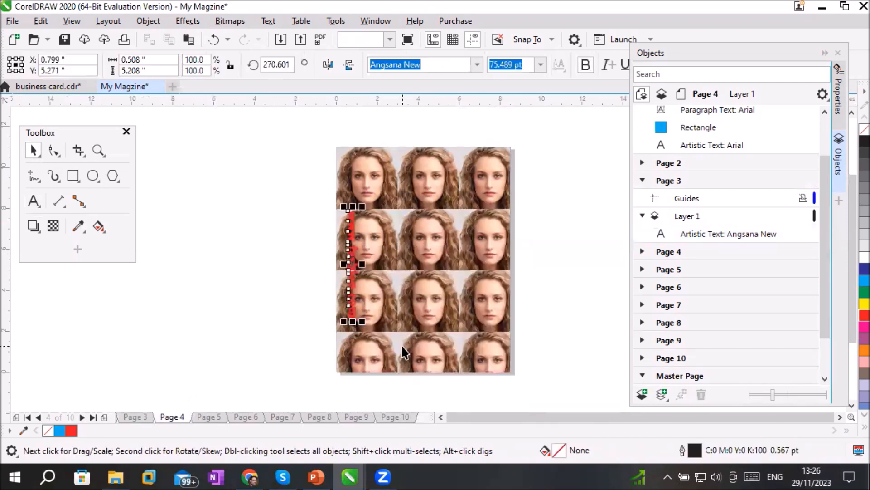
pyautogui.click(217, 415)
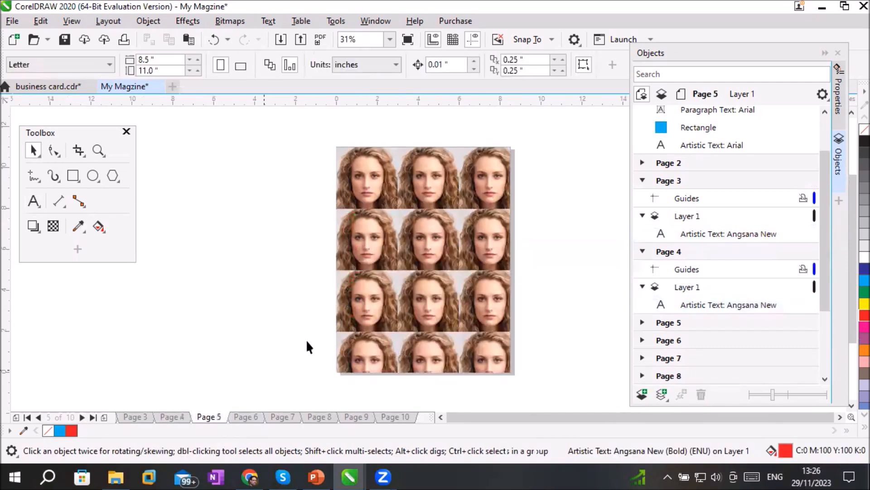
pyautogui.rightClick(376, 234)
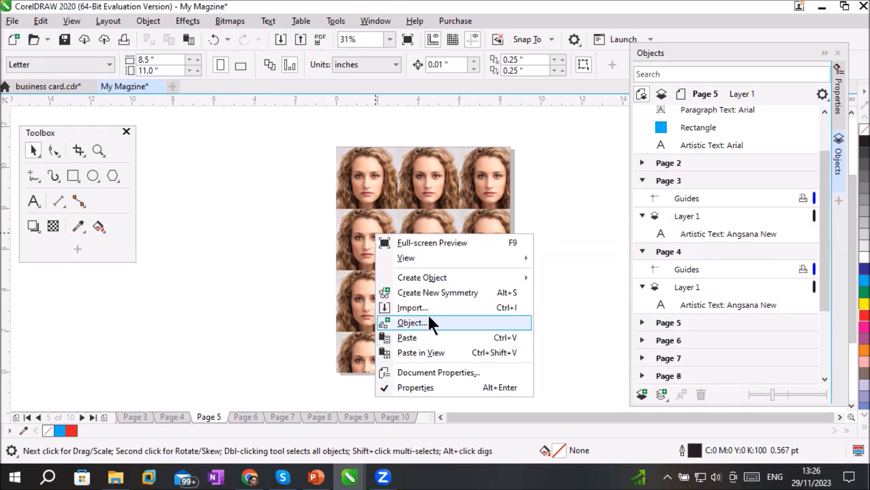
pyautogui.moveTo(449, 256)
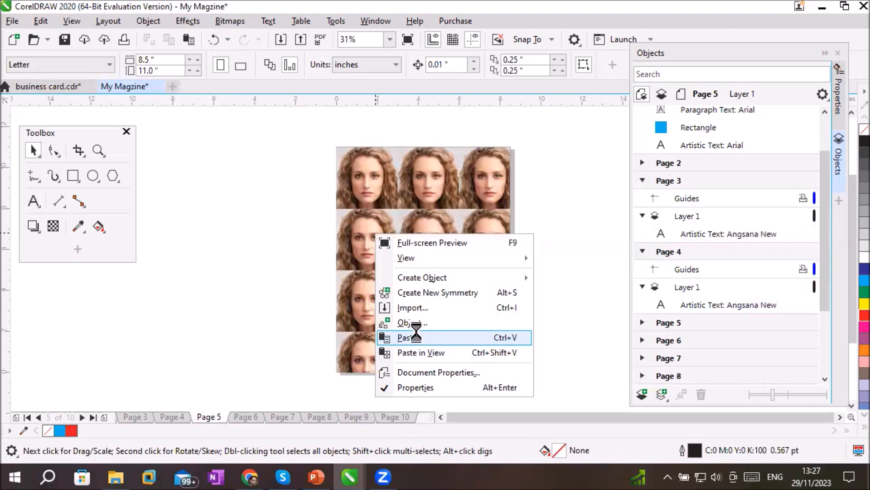
pyautogui.click(415, 338)
pyautogui.hotkey('shift', 'F2')
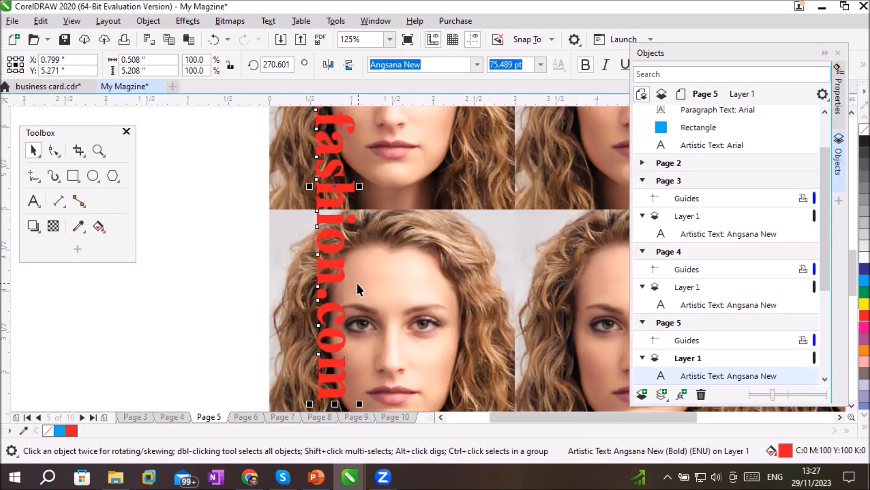
pyautogui.click(204, 247)
pyautogui.scroll(-2, 249, 221)
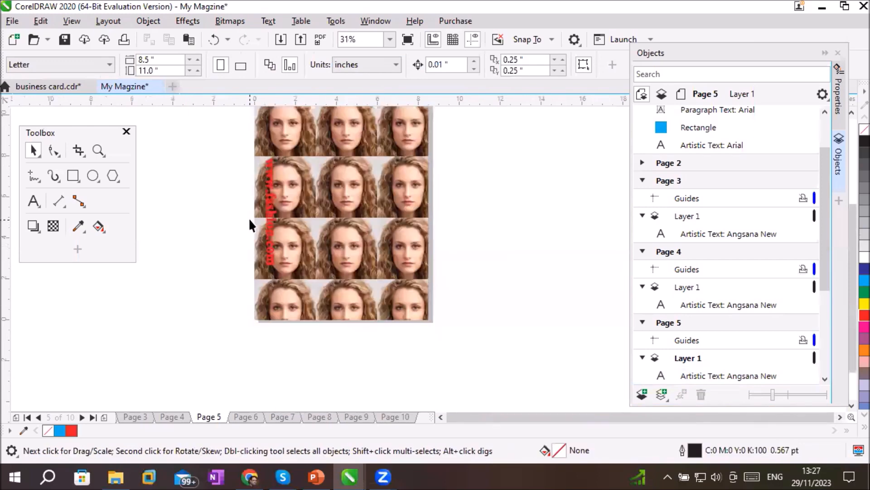
# Change the page background from the bitmap to the solid orange colour
pyautogui.click(108, 21)
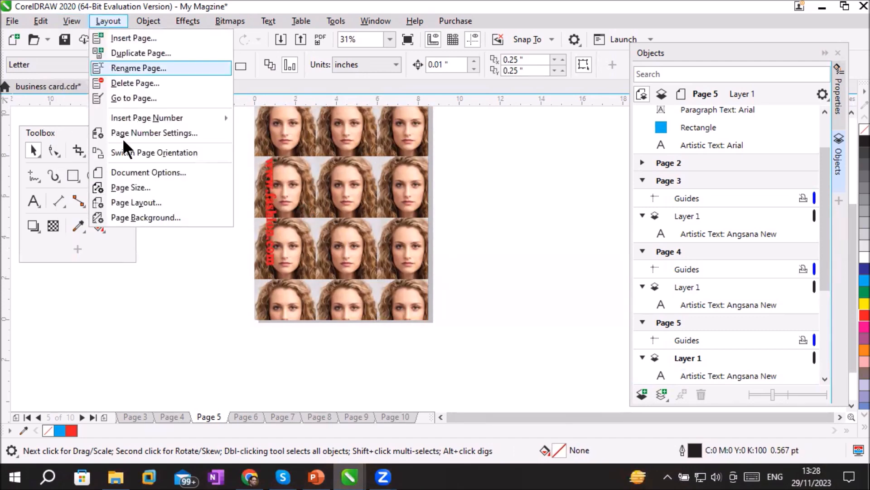
pyautogui.click(143, 216)
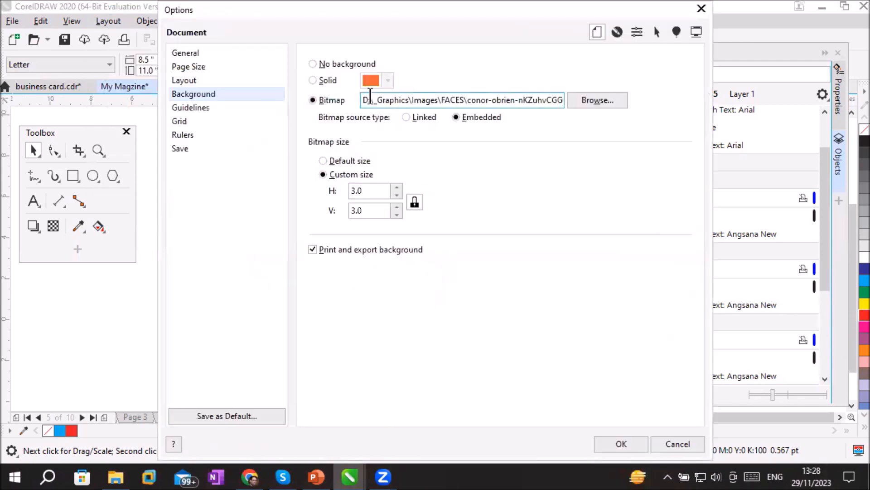
pyautogui.click(324, 79)
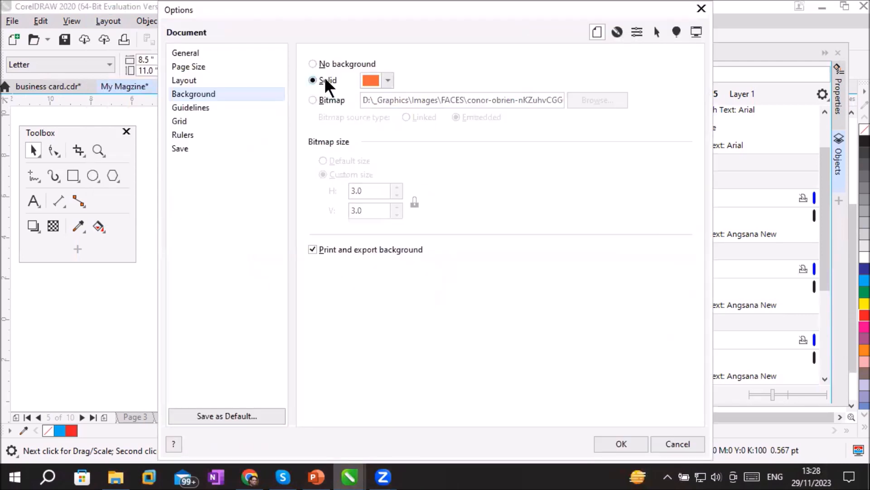
pyautogui.click(615, 441)
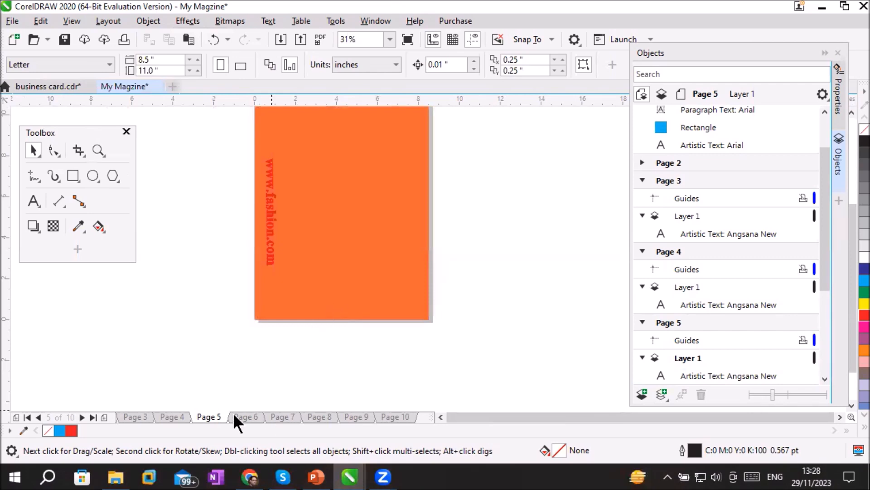
# Go to page 1 and delete the bulleted paragraph text and the blue rectangle behind it
pyautogui.click(132, 416)
pyautogui.click(35, 414)
pyautogui.click(36, 415)
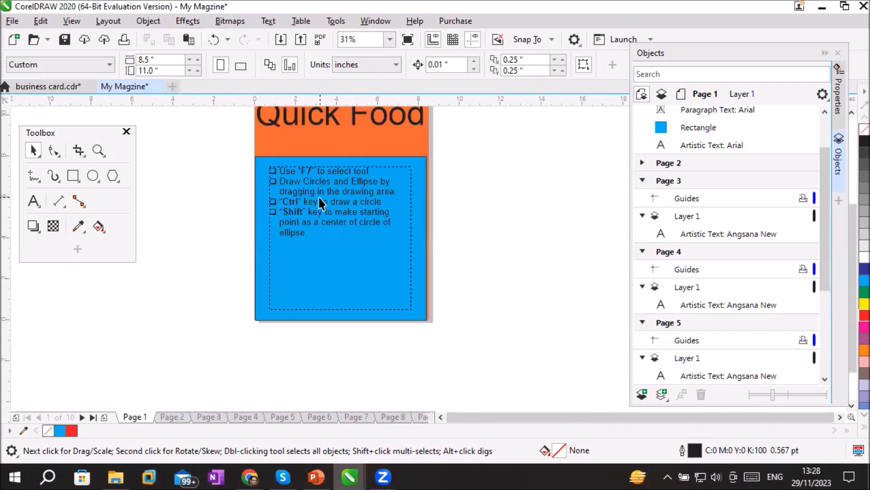
pyautogui.click(334, 249)
pyautogui.press('Delete')
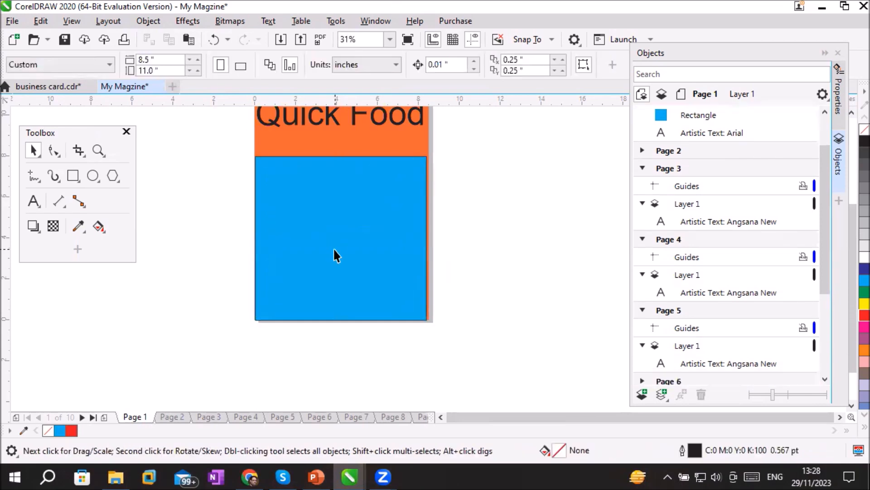
pyautogui.click(335, 255)
pyautogui.press('Delete')
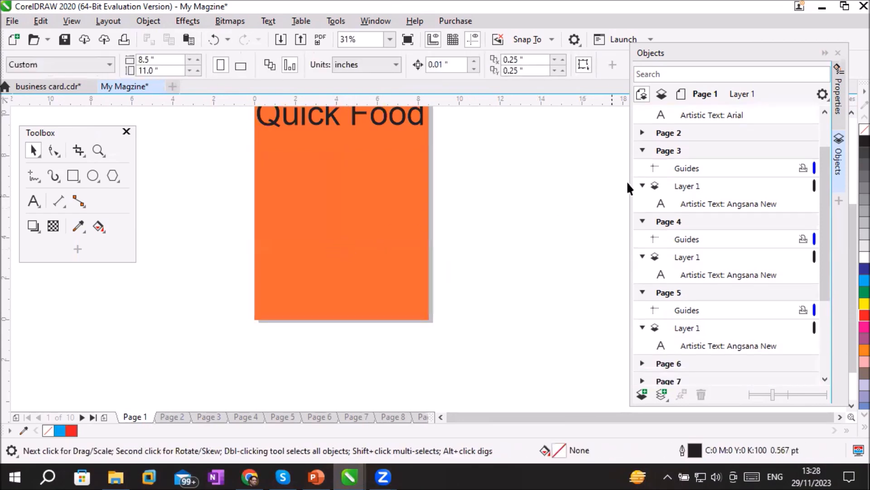
# Shrink the Quick Food title to about 52.7 pt and position it near the top of page 1, at about X 3.86", Y 10.23"
pyautogui.click(852, 114)
pyautogui.click(852, 114)
pyautogui.click(338, 186)
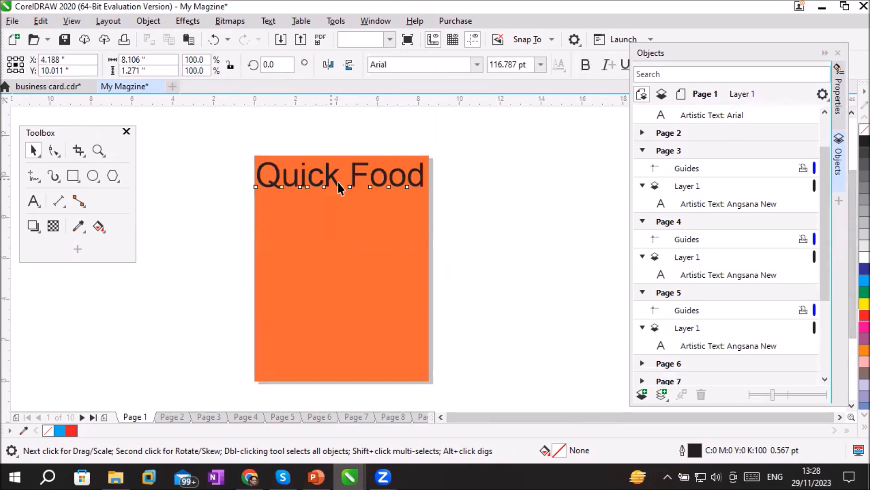
pyautogui.moveTo(336, 184); pyautogui.dragTo(336, 179)
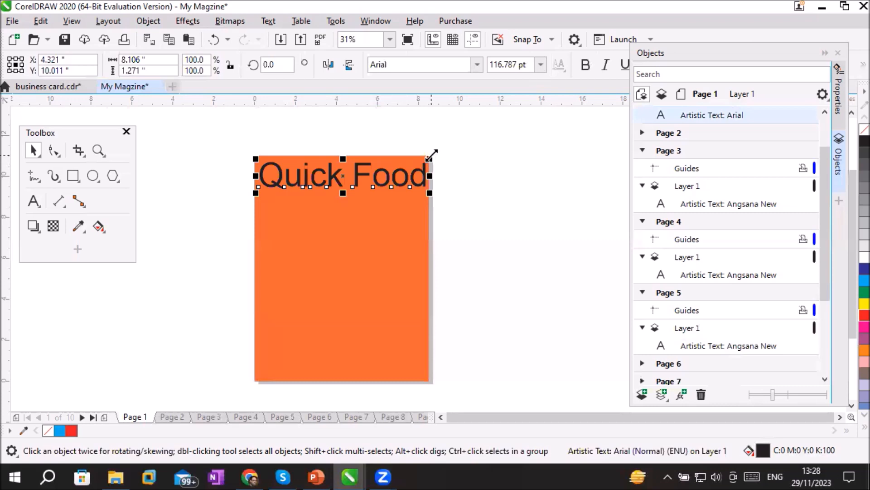
pyautogui.moveTo(431, 152)
pyautogui.mouseDown()
pyautogui.moveTo(408, 162)
pyautogui.moveTo(461, 158)
pyautogui.moveTo(414, 164)
pyautogui.moveTo(423, 166)
pyautogui.mouseUp()
pyautogui.moveTo(341, 176); pyautogui.dragTo(333, 171)
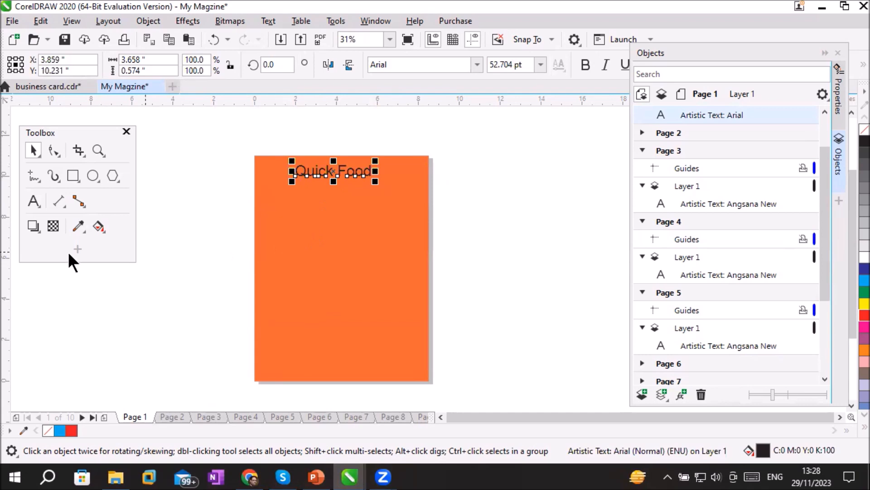
# Draw a rectangle about 1.57" × 0.18" from the left page edge beside the Quick Food title and fill it with dark blue
pyautogui.click(72, 172)
pyautogui.scroll(2, 224, 150)
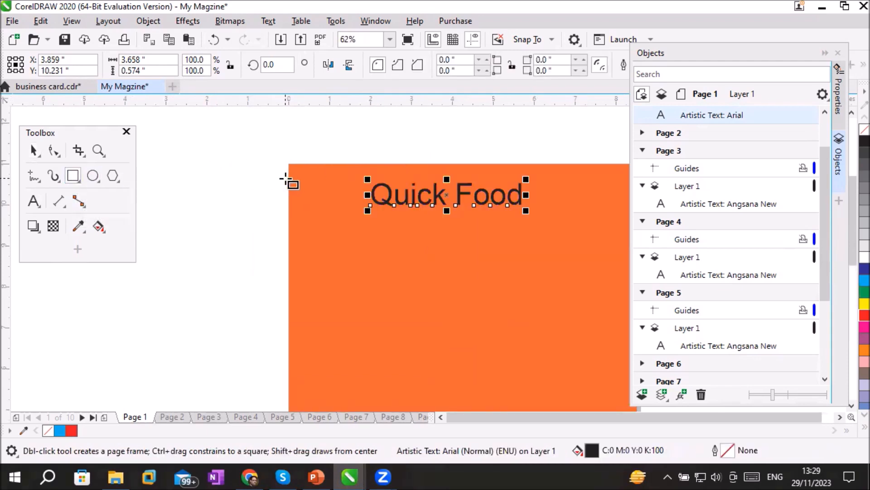
pyautogui.moveTo(290, 174); pyautogui.dragTo(354, 180)
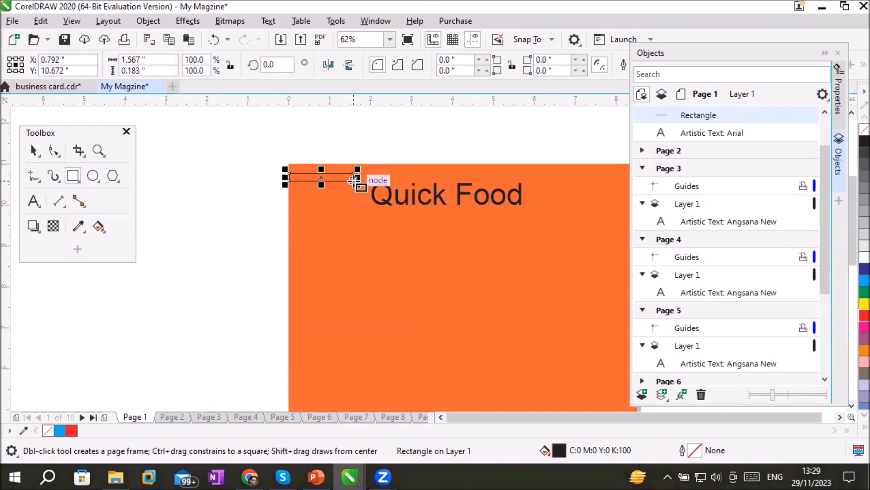
pyautogui.click(863, 269)
# Dock the floating toolbox so that it no longer covers the blue rectangle
pyautogui.scroll(4, 404, 170)
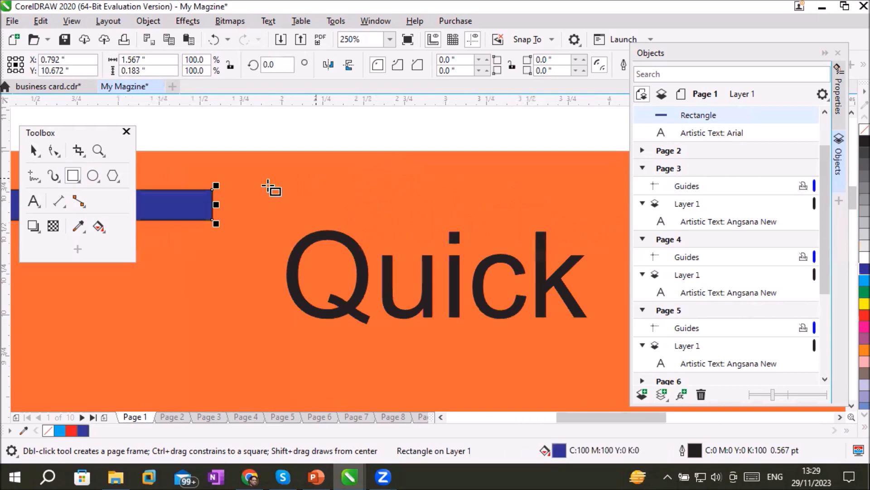
pyautogui.click(56, 136)
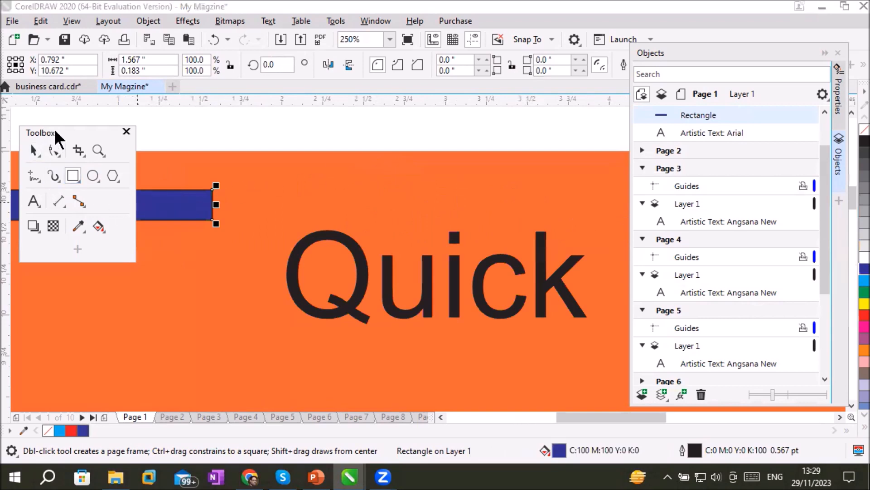
pyautogui.doubleClick(57, 136)
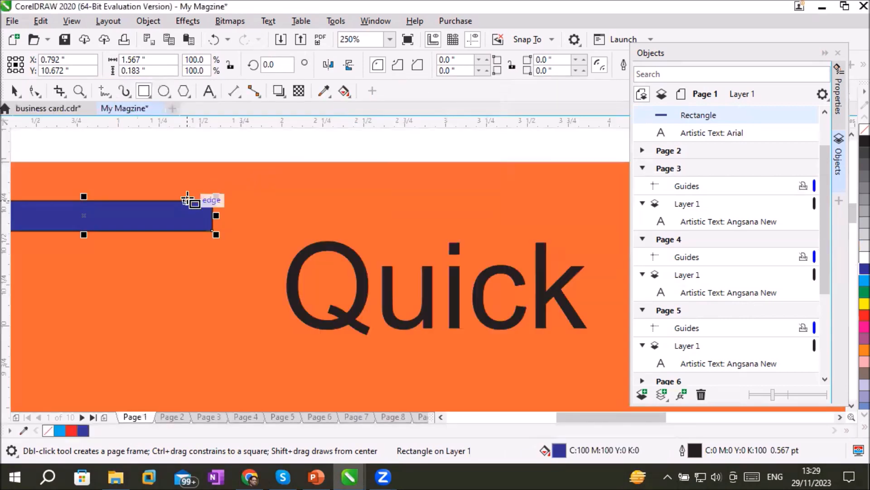
pyautogui.scroll(2, 194, 208)
pyautogui.scroll(-2, 213, 247)
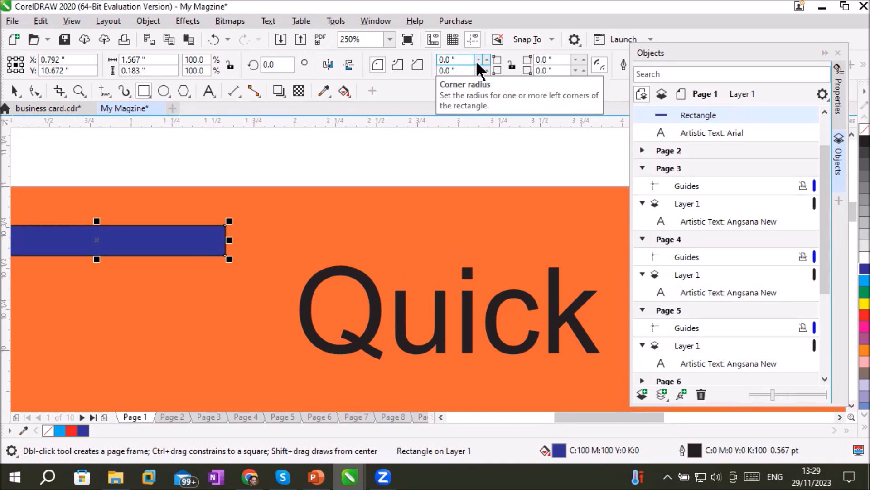
# Round the blue rectangle's right-hand corners, with a radius of 0.09" for the upper one and 0.08" for the lower one
pyautogui.click(557, 62)
pyautogui.click(584, 59)
pyautogui.click(584, 58)
pyautogui.click(584, 59)
pyautogui.click(584, 58)
pyautogui.click(584, 58)
pyautogui.click(585, 59)
pyautogui.click(584, 58)
pyautogui.click(585, 59)
pyautogui.click(585, 58)
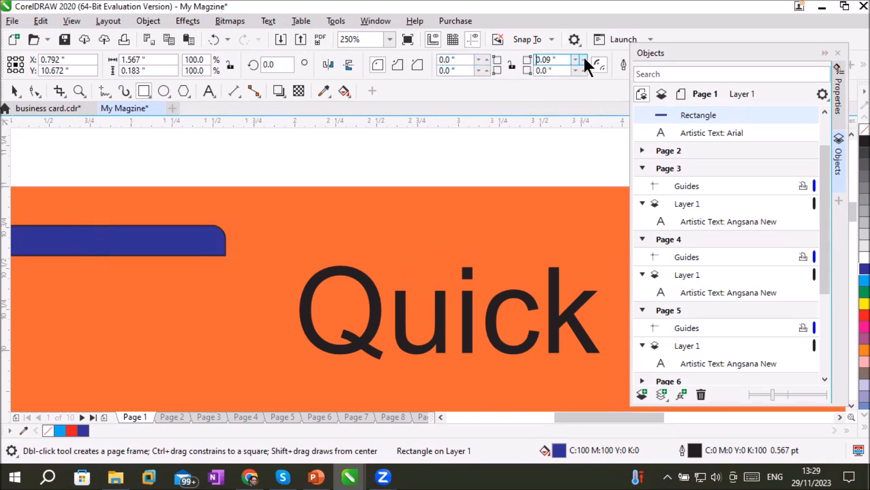
pyautogui.click(583, 69)
pyautogui.click(583, 69)
pyautogui.click(584, 69)
pyautogui.click(584, 69)
pyautogui.click(584, 69)
pyautogui.click(583, 69)
pyautogui.click(583, 69)
pyautogui.click(583, 69)
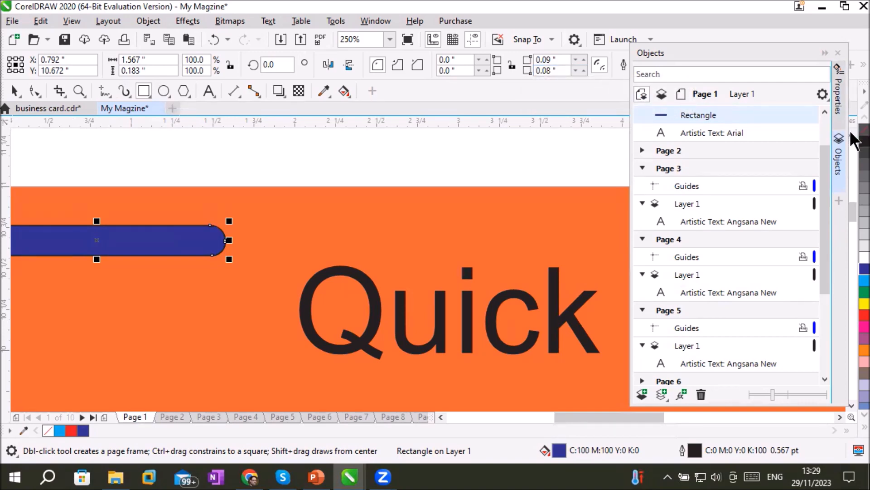
# Remove the outline from the rounded blue bar beside the Quick Food title
pyautogui.rightClick(862, 131)
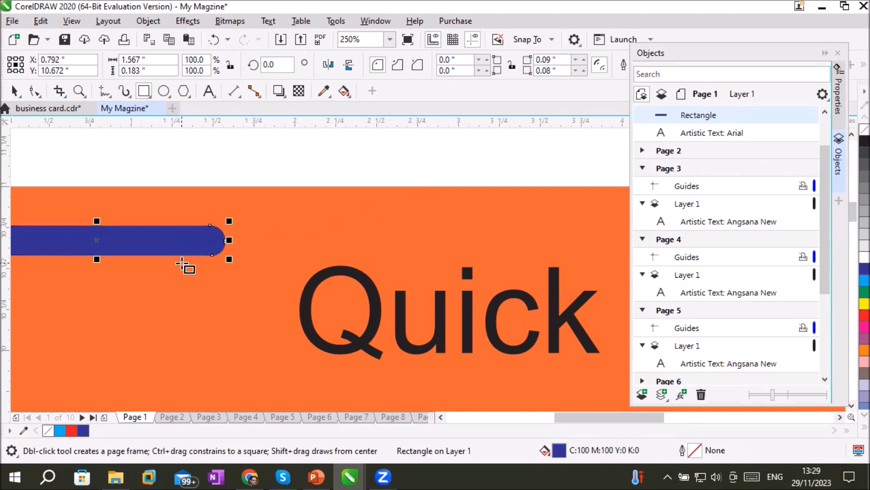
pyautogui.scroll(-3, 187, 266)
pyautogui.scroll(2, 163, 311)
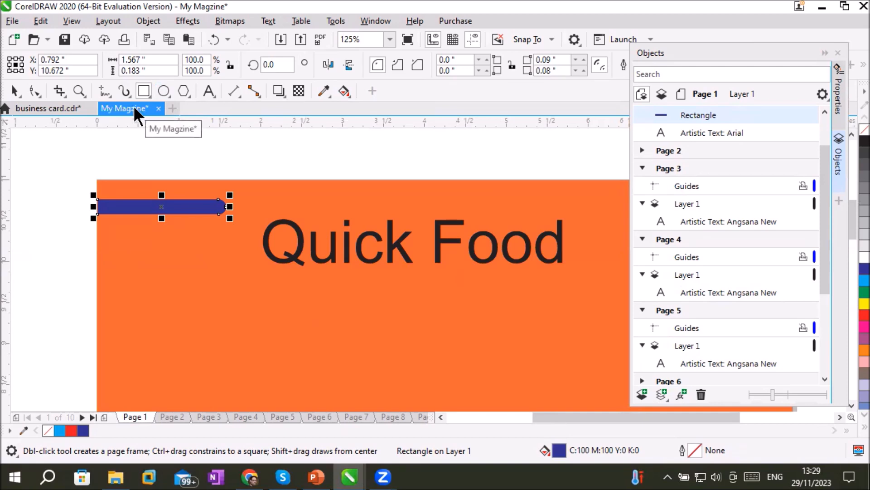
# Make three copies of the blue bar below the original, spaced about 0.26" apart vertically
pyautogui.click(12, 90)
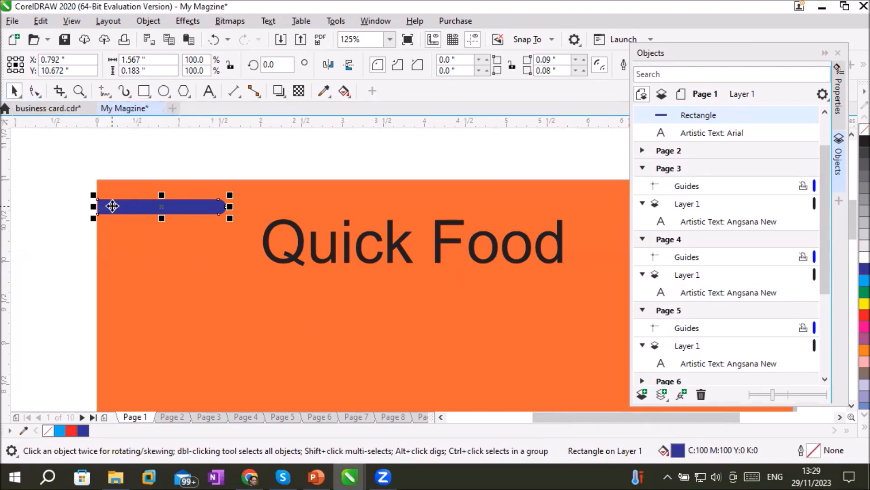
pyautogui.moveTo(112, 207); pyautogui.dragTo(108, 227)
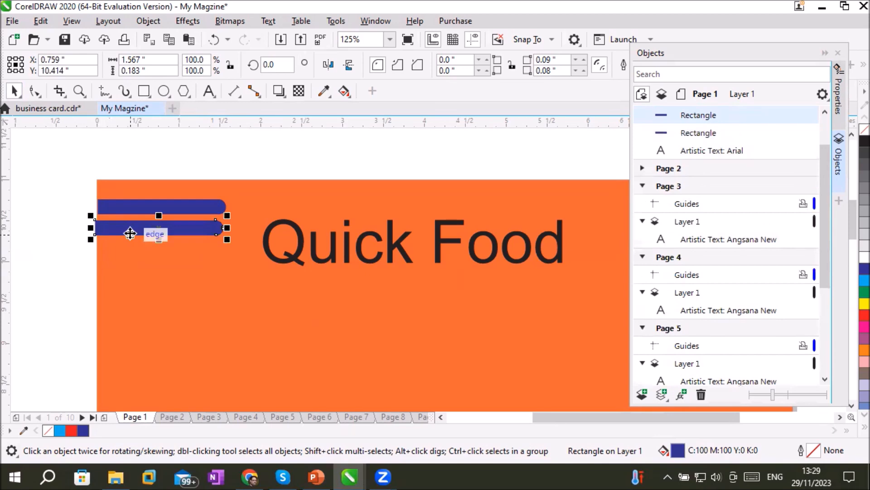
pyautogui.hotkey('ctrl', 'd')
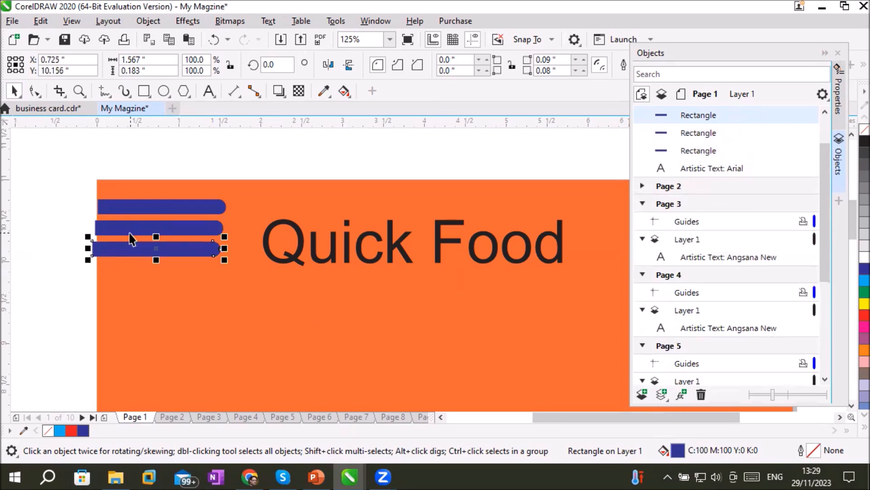
pyautogui.hotkey('ctrl', 'd')
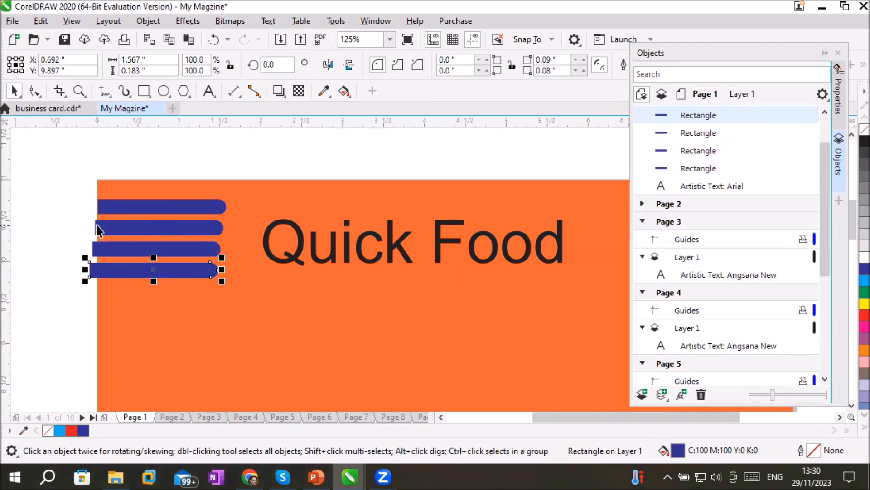
# Nudge the three copied bars to the page's left edge, at about X 0.769", 0.775" and 0.782" from top to bottom
pyautogui.click(106, 249)
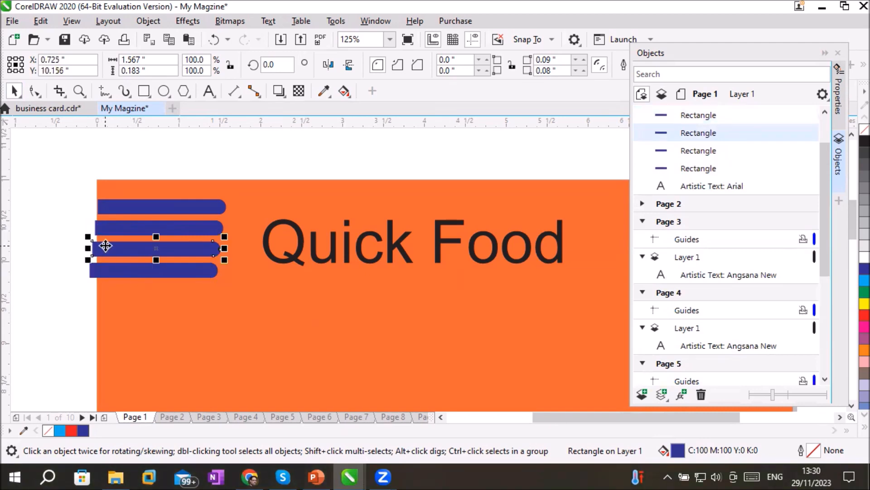
pyautogui.press('Right')
pyautogui.press('Right')
pyautogui.press('Right')
pyautogui.press('Right')
pyautogui.press('Right')
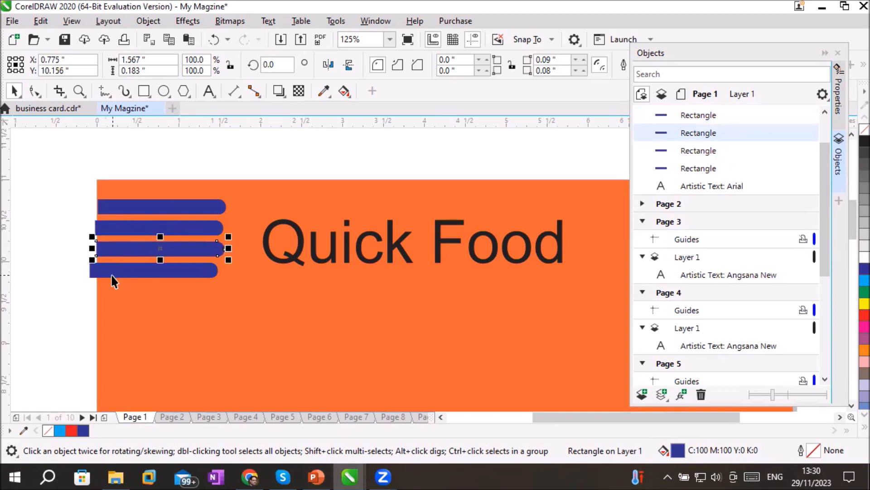
pyautogui.click(115, 276)
pyautogui.press('Right')
pyautogui.press('Right')
pyautogui.press('Right')
pyautogui.press('Right')
pyautogui.press('Right')
pyautogui.press('Right')
pyautogui.press('Right')
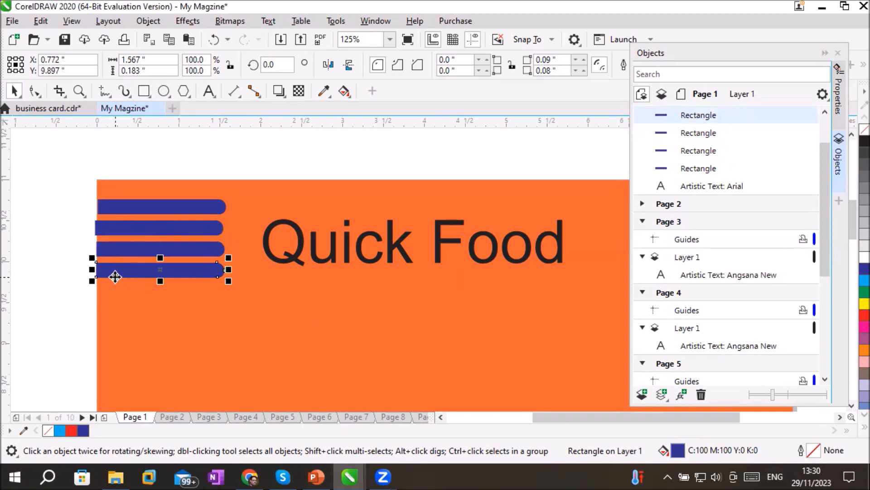
pyautogui.press('Right')
pyautogui.press('Right')
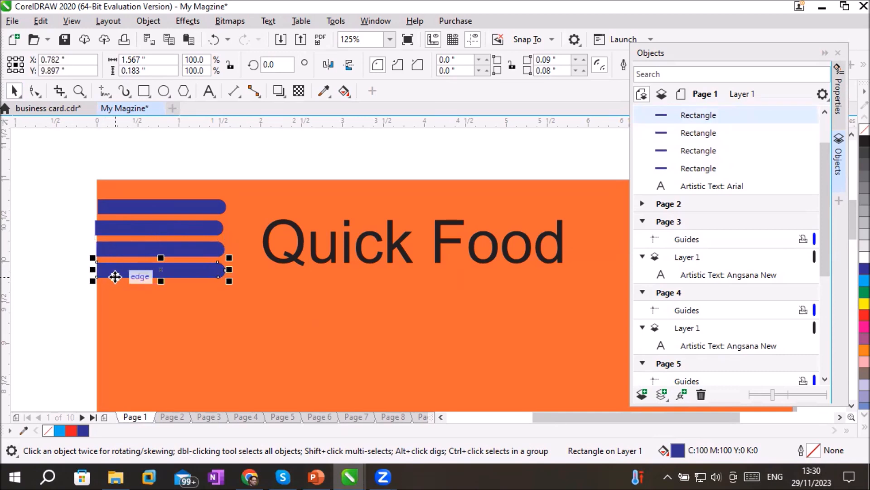
pyautogui.click(120, 226)
pyautogui.press('Right')
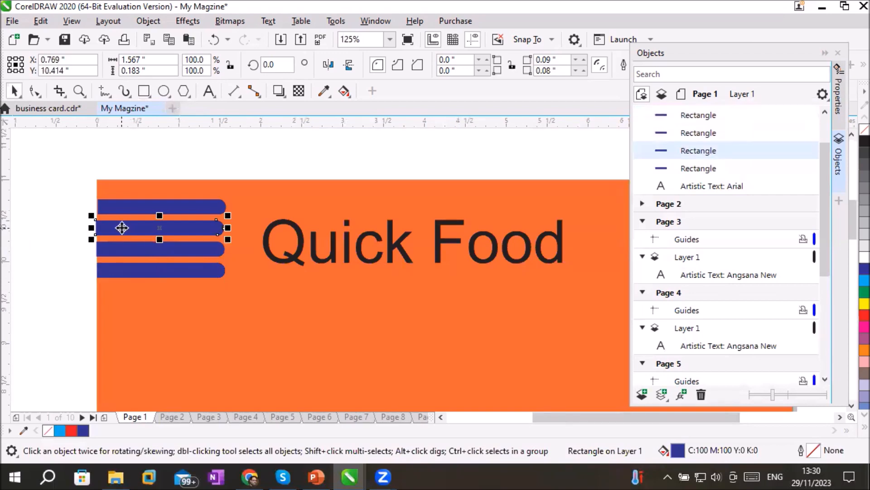
pyautogui.click(17, 265)
pyautogui.scroll(-2, 96, 268)
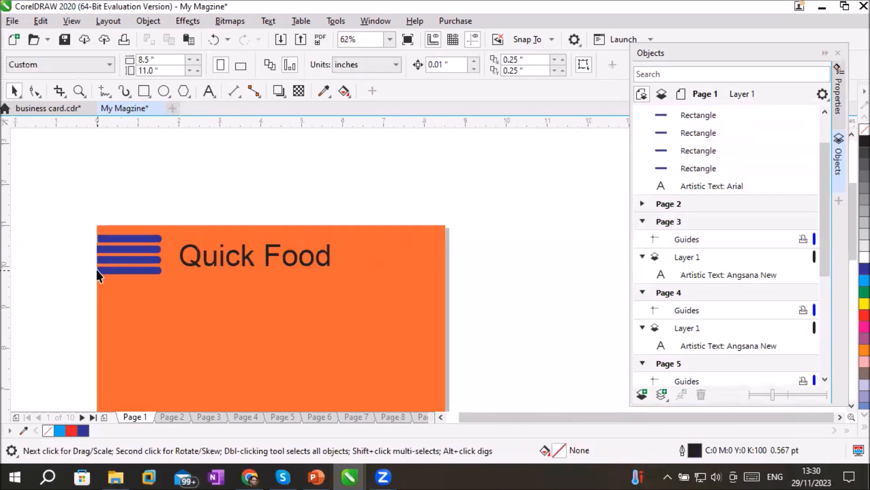
# Copy all four blue bars to the page's right edge at about X 7.714", Y 10.372", and mirror the copies horizontally
pyautogui.moveTo(72, 232); pyautogui.dragTo(127, 285)
pyautogui.moveTo(77, 226); pyautogui.dragTo(431, 263)
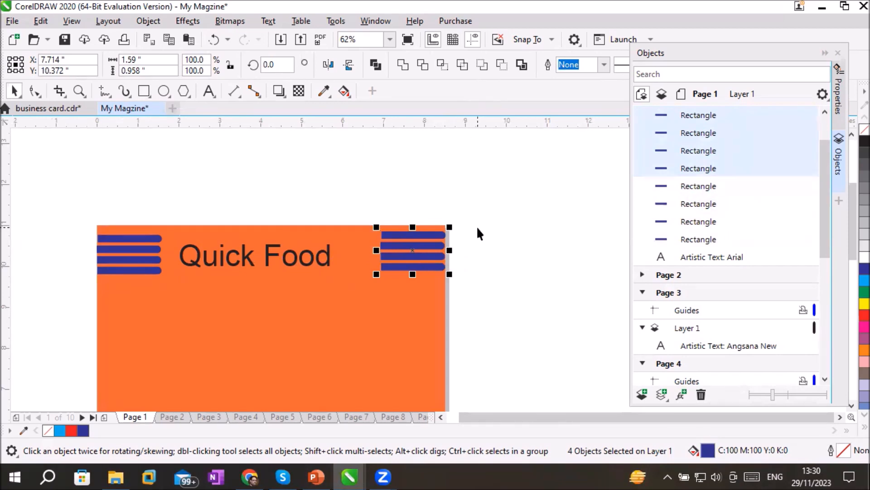
pyautogui.click(329, 64)
pyautogui.scroll(2, 371, 234)
pyautogui.click(548, 255)
pyautogui.scroll(-2, 439, 292)
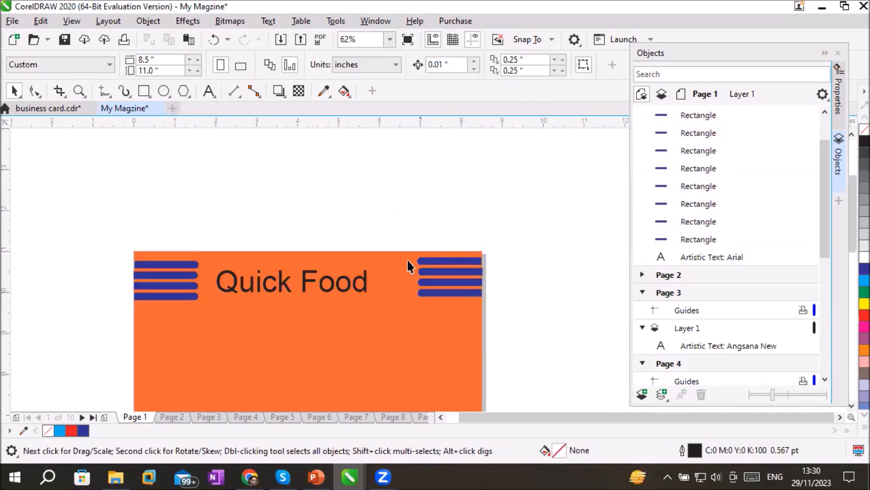
# Lower the right-hand bars to about Y 10.312" and place a horizontal guideline at Y 10.76" along the top of the left-hand bars
pyautogui.moveTo(445, 292); pyautogui.dragTo(502, 317)
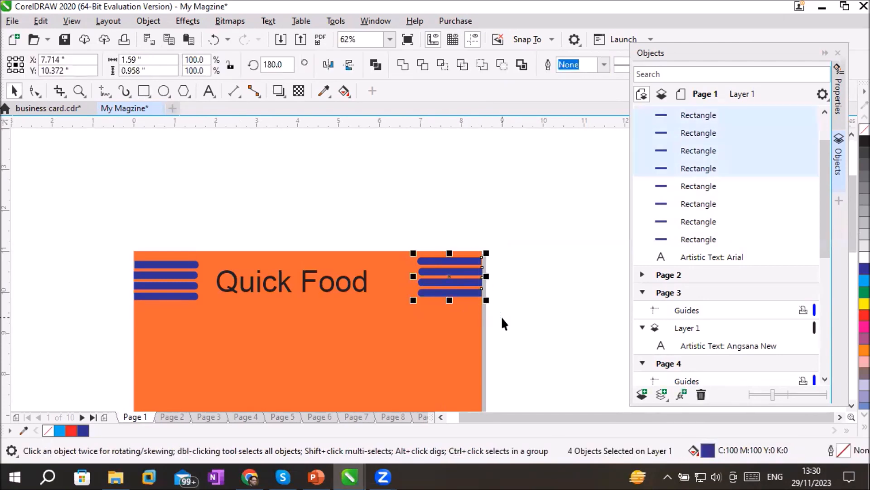
pyautogui.press('Down')
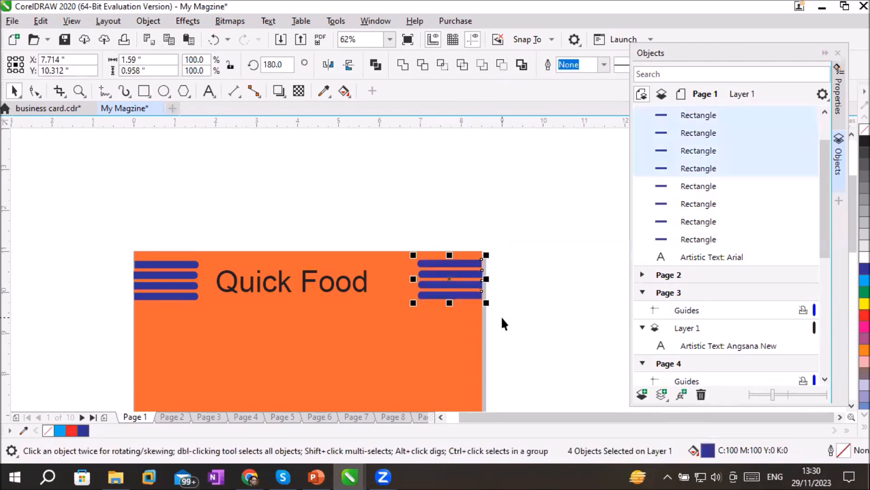
pyautogui.scroll(2, 273, 290)
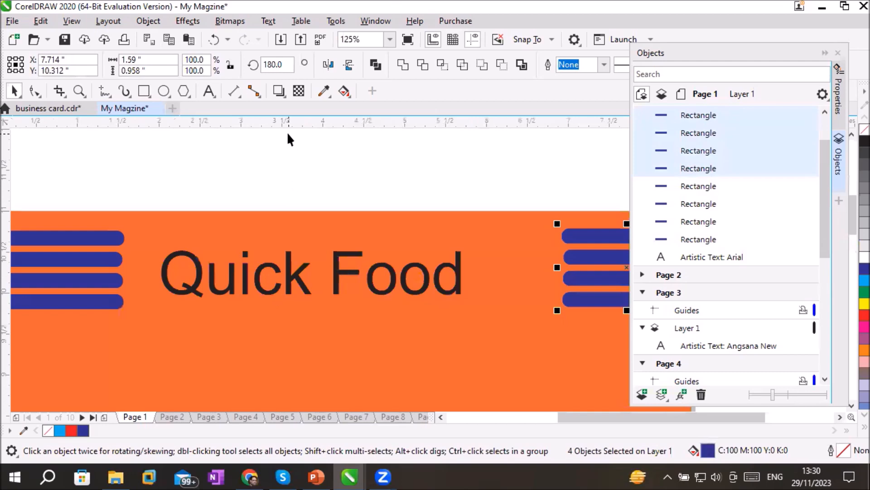
pyautogui.moveTo(297, 126); pyautogui.dragTo(303, 230)
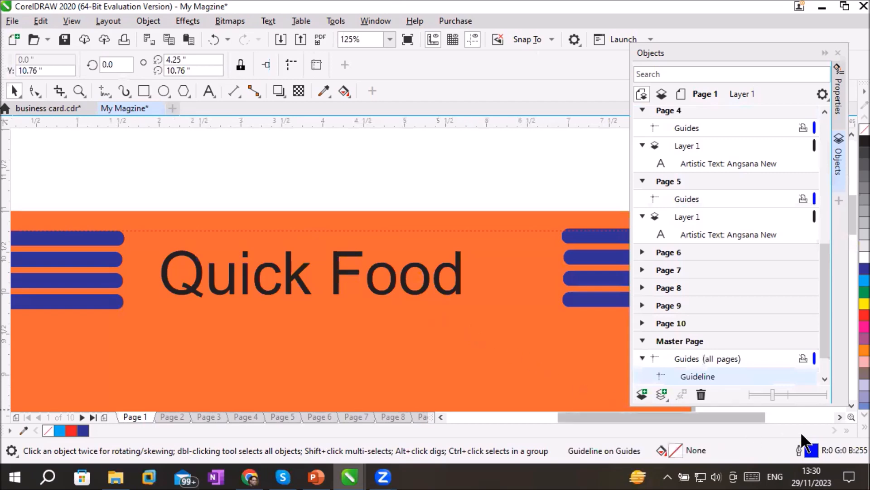
# Nudge the four right-hand bars down to Y 10.282" so their top edge meets the guideline
pyautogui.click(839, 417)
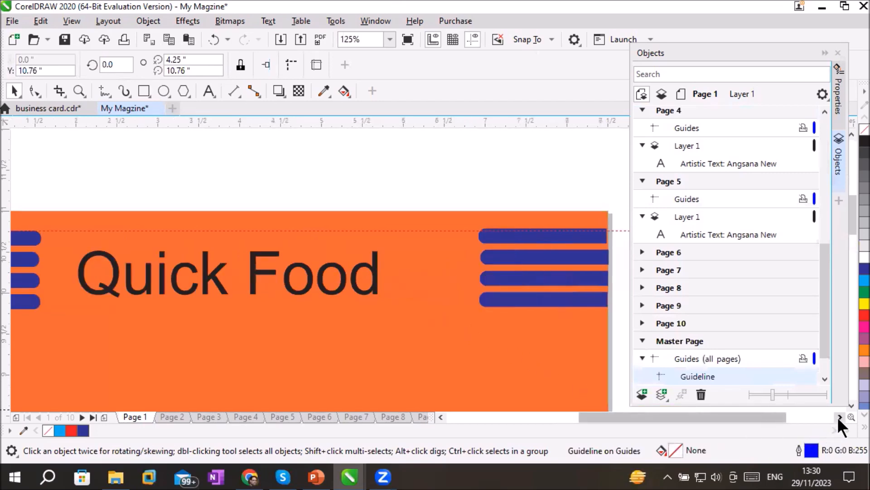
pyautogui.scroll(2, 570, 242)
pyautogui.scroll(2, 570, 243)
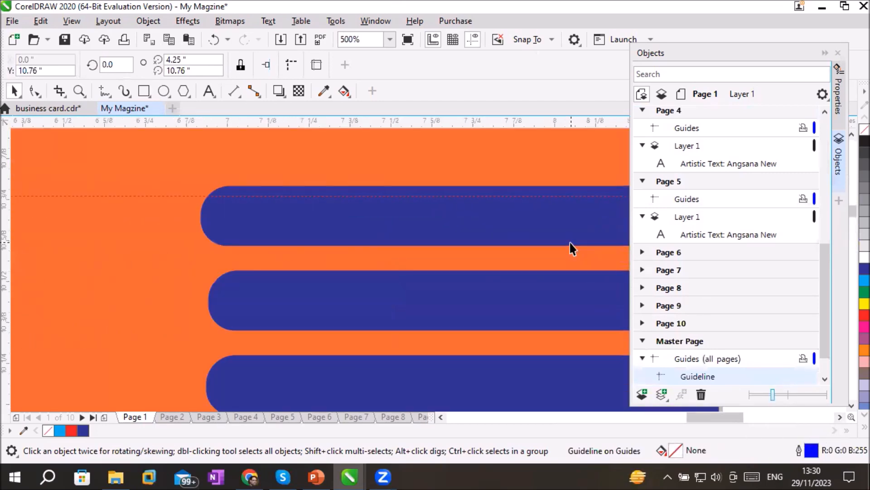
pyautogui.scroll(-4, 388, 210)
pyautogui.moveTo(322, 185); pyautogui.dragTo(509, 330)
pyautogui.press('Down')
pyautogui.press('Down')
pyautogui.press('Down')
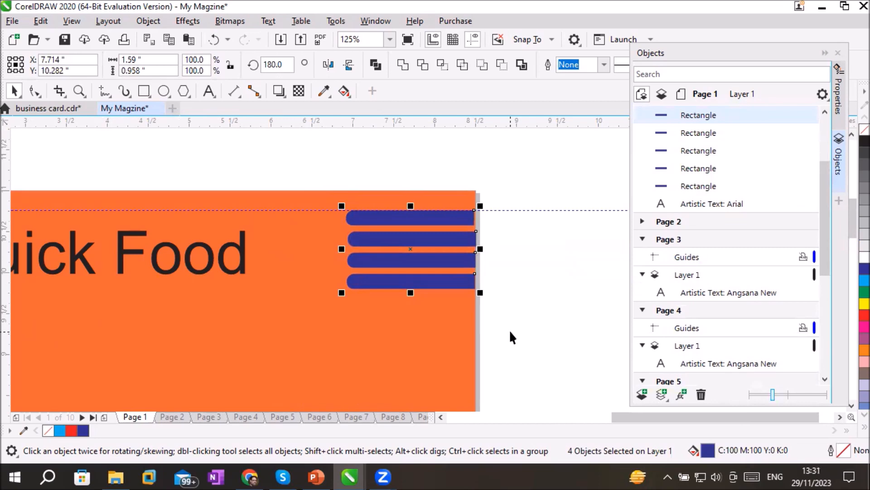
pyautogui.click(531, 306)
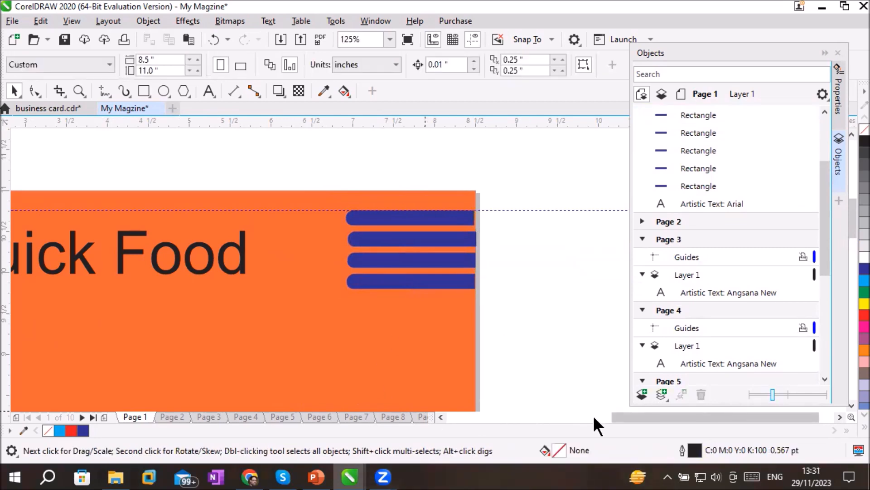
# Move the Quick Food title up between the two bar groups, to about X 4.034", Y 10.389"
pyautogui.moveTo(619, 415); pyautogui.dragTo(568, 418)
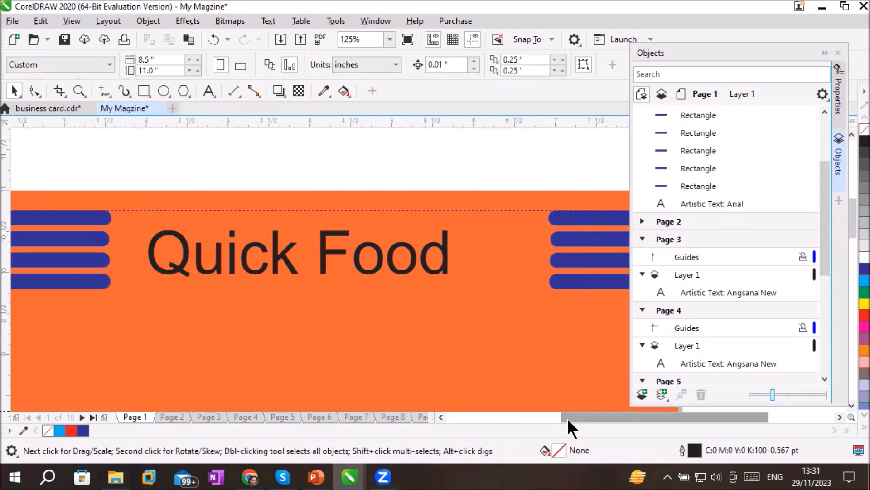
pyautogui.click(430, 252)
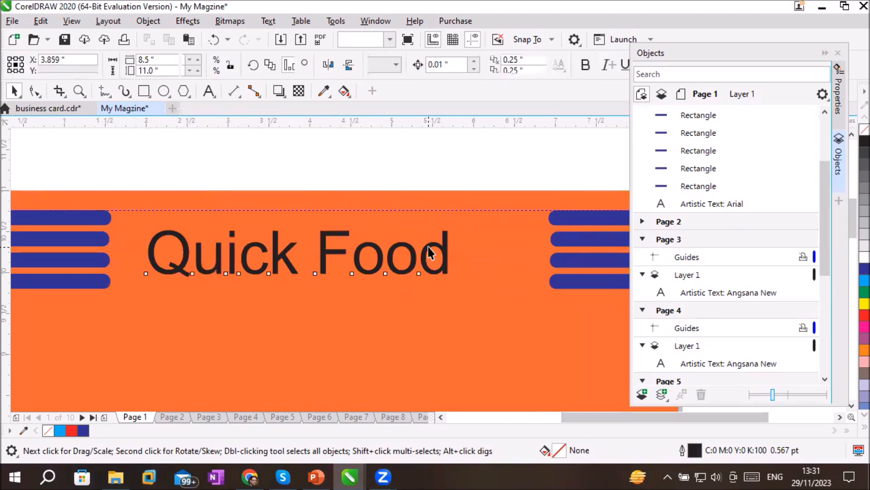
pyautogui.moveTo(427, 246); pyautogui.dragTo(445, 237)
pyautogui.moveTo(444, 238); pyautogui.dragTo(442, 233)
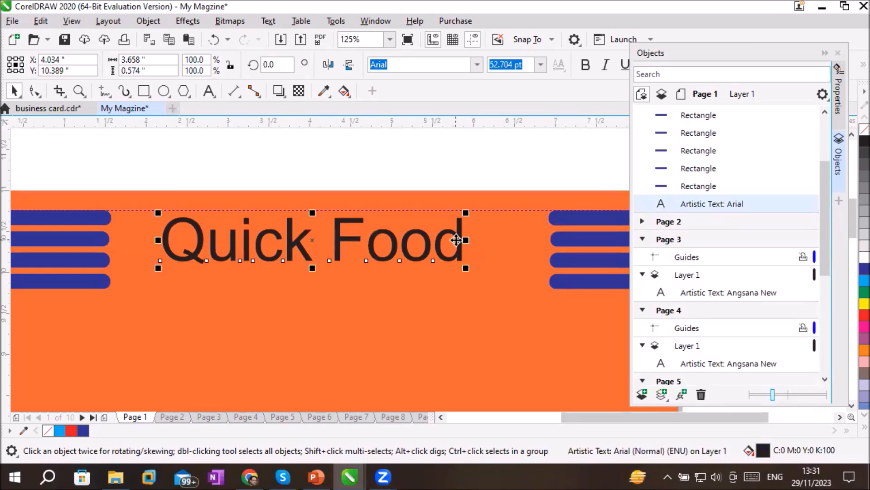
# Add a second line reading "Fast Food products" below Quick Food in the title text
pyautogui.click(209, 91)
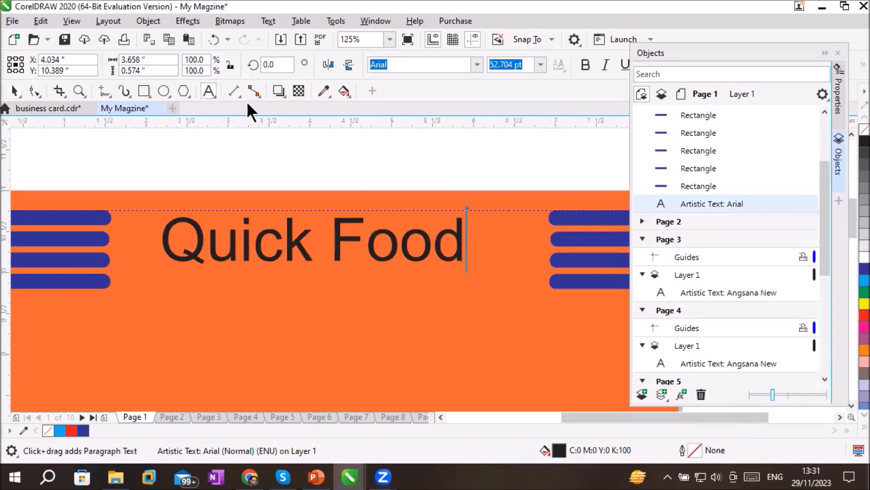
pyautogui.click(460, 239)
pyautogui.write('Fas')
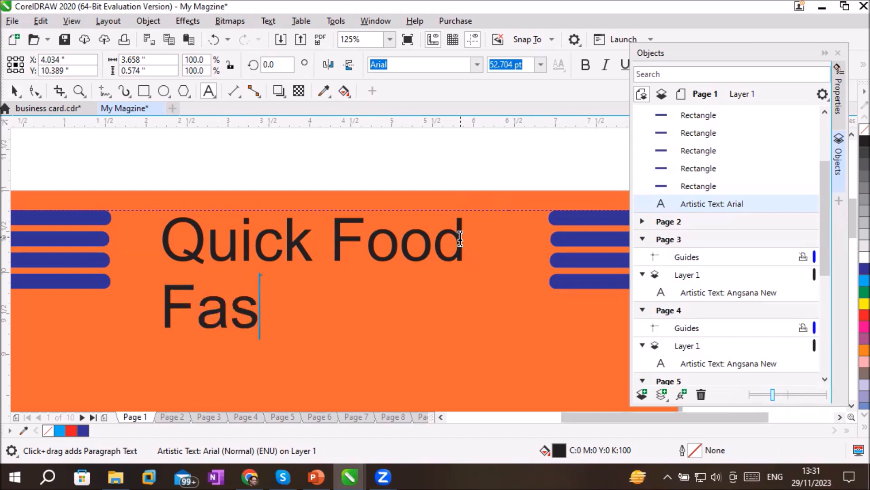
pyautogui.write('t Food ')
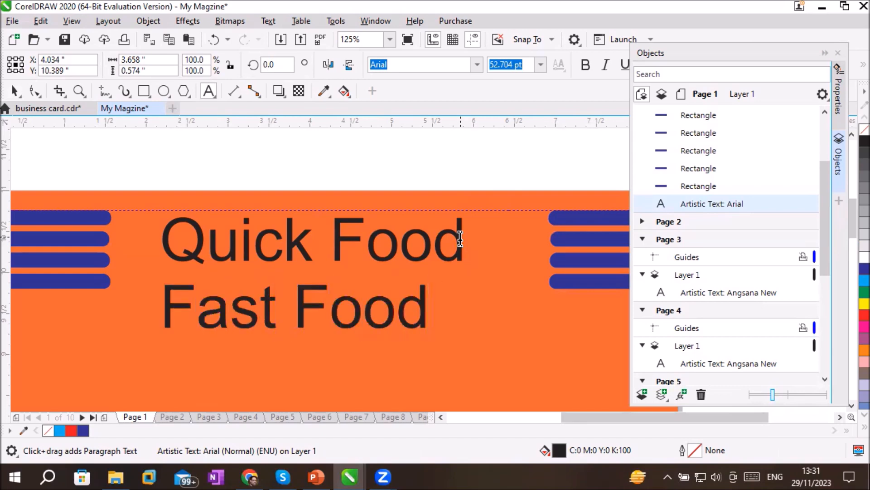
pyautogui.write('produc')
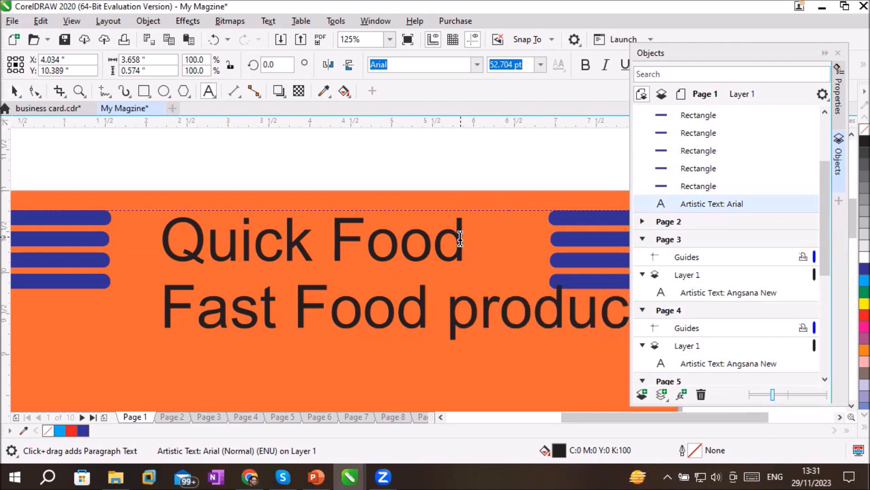
# Append "Resturant" to the title's first line and move the text block to about X 5.229", Y 9.961"
pyautogui.doubleClick(460, 238)
pyautogui.click(479, 241)
pyautogui.click(481, 242)
pyautogui.write('Restu')
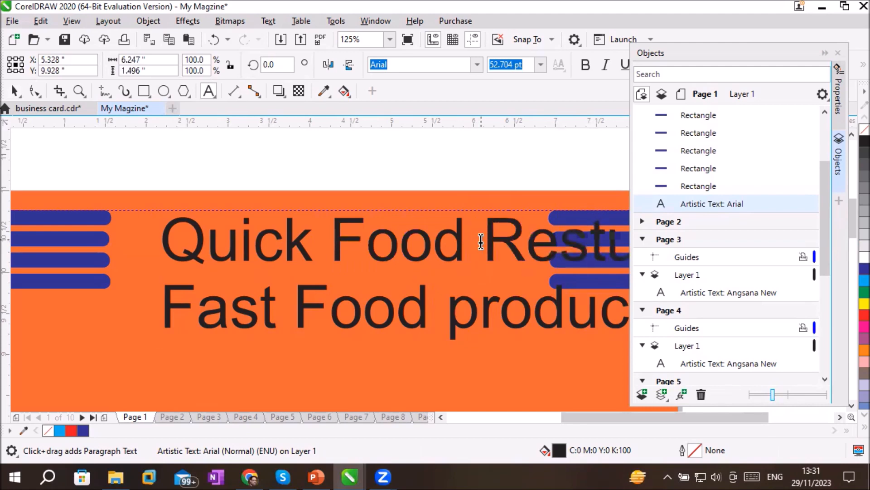
pyautogui.press('Escape')
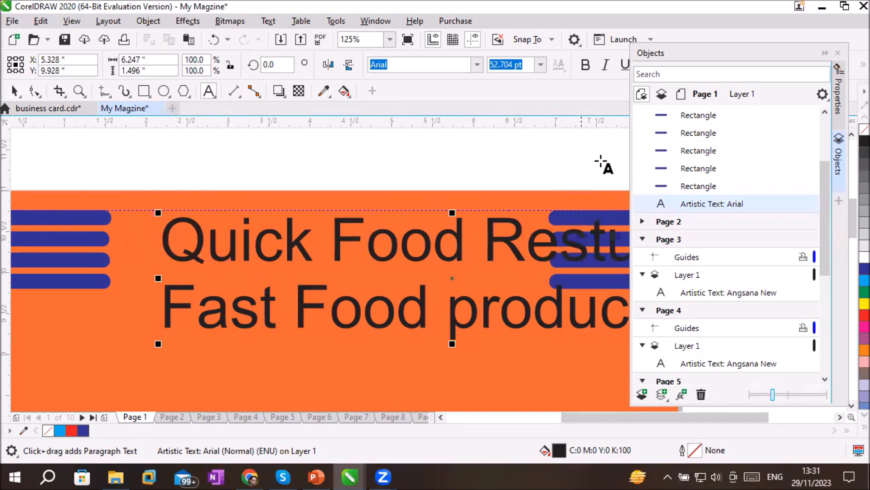
pyautogui.click(15, 91)
pyautogui.moveTo(251, 238); pyautogui.dragTo(205, 237)
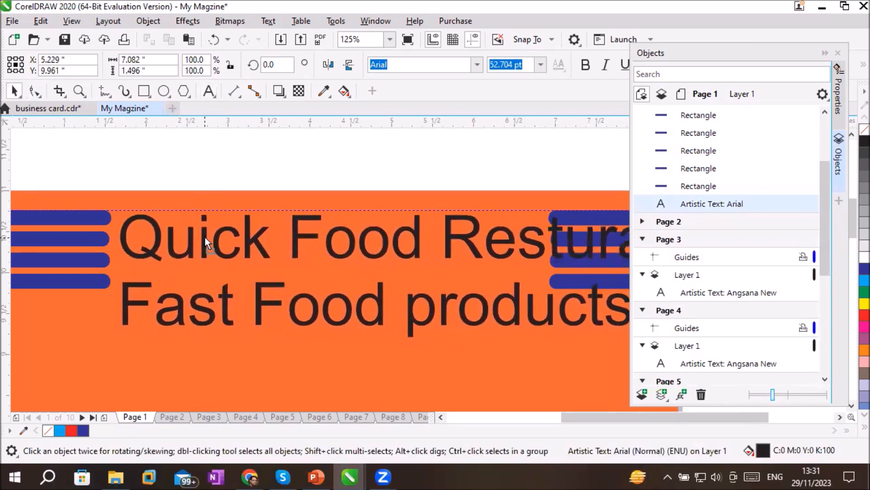
# Collapse the Objects docker and dock the toolbox vertically beside the canvas
pyautogui.click(826, 53)
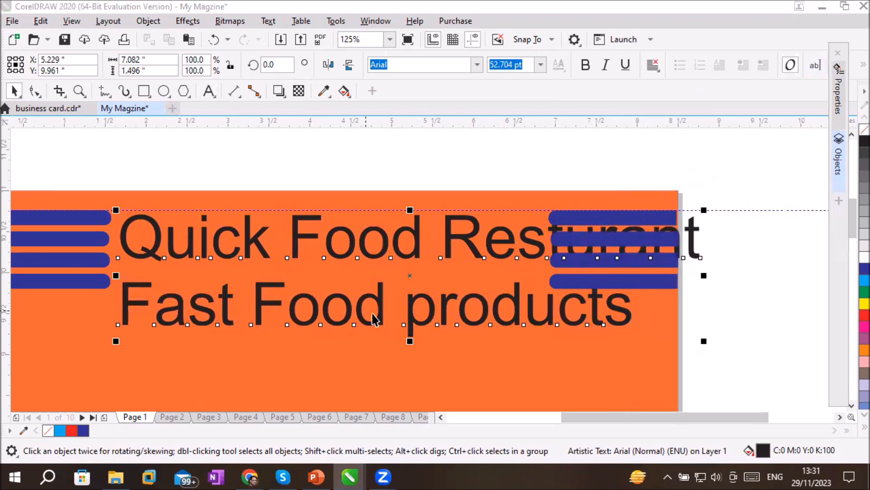
pyautogui.click(851, 405)
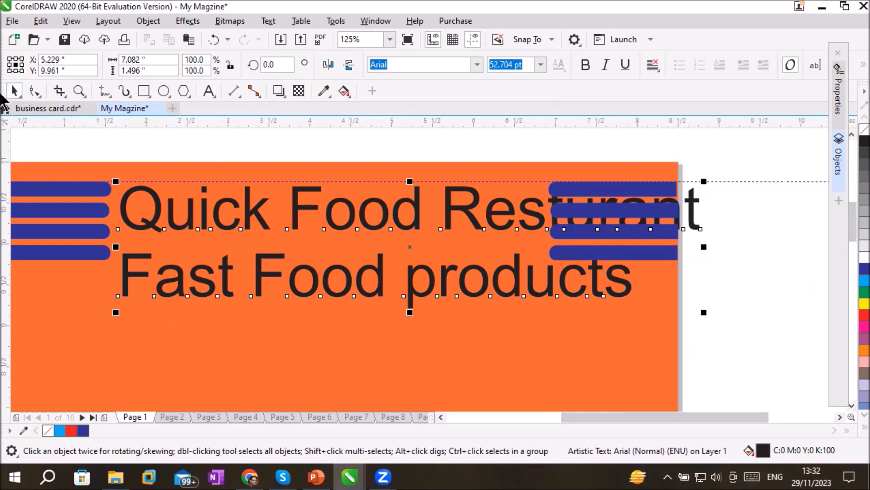
pyautogui.moveTo(10, 91); pyautogui.dragTo(4, 203)
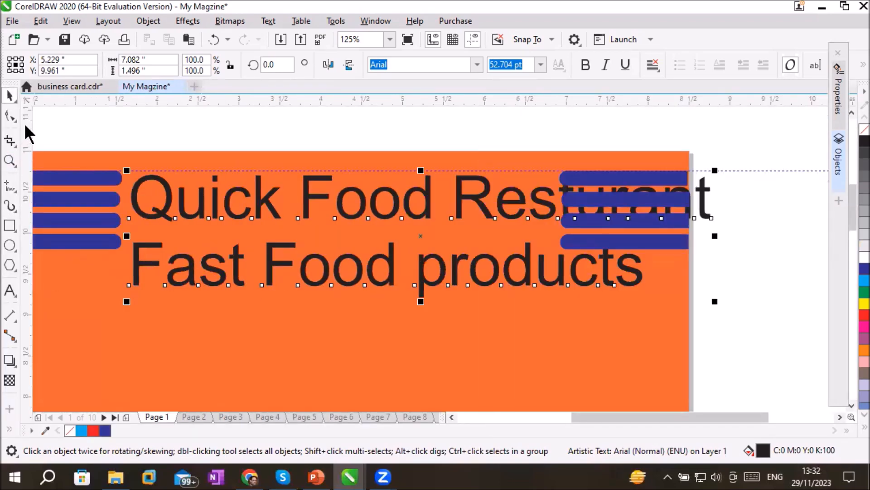
# Set the title's first line, Quick Food Resturant, to 24 pt in the b Back Alley font
pyautogui.click(396, 198)
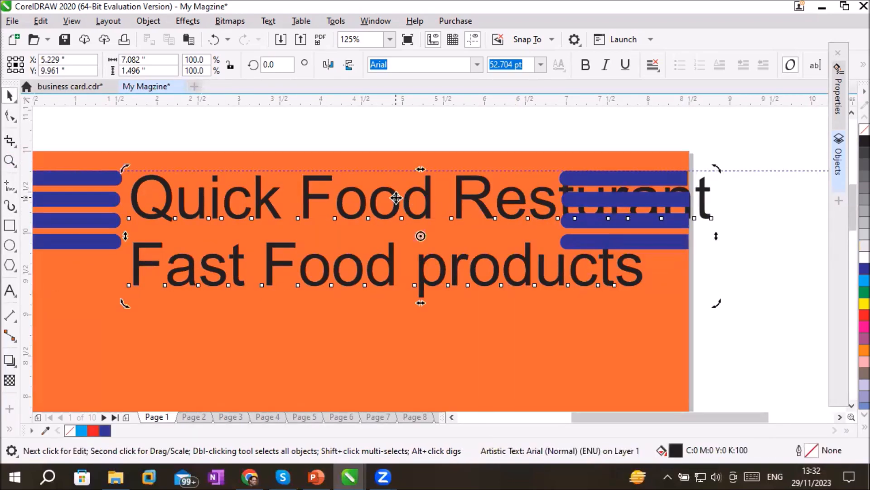
pyautogui.click(9, 290)
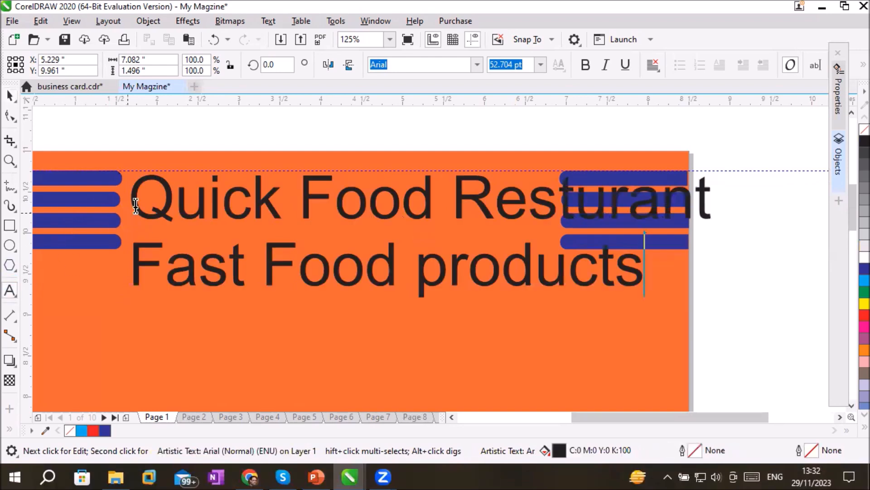
pyautogui.moveTo(135, 206); pyautogui.dragTo(710, 213)
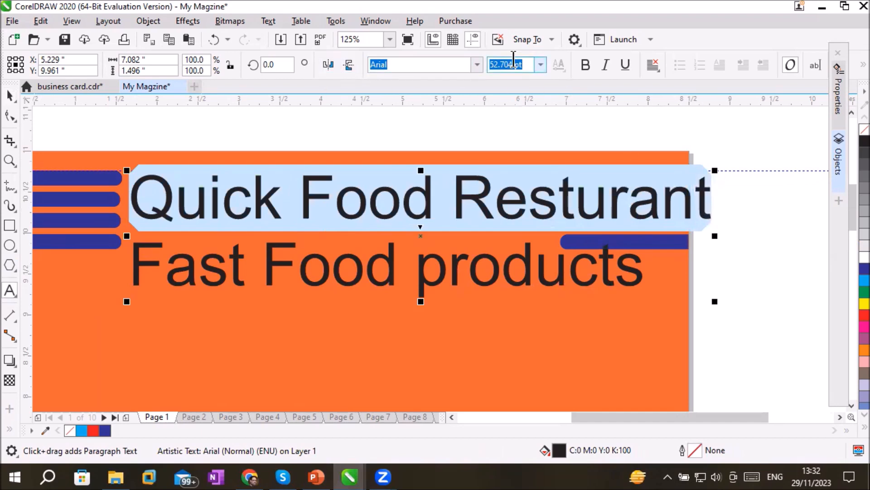
pyautogui.click(521, 64)
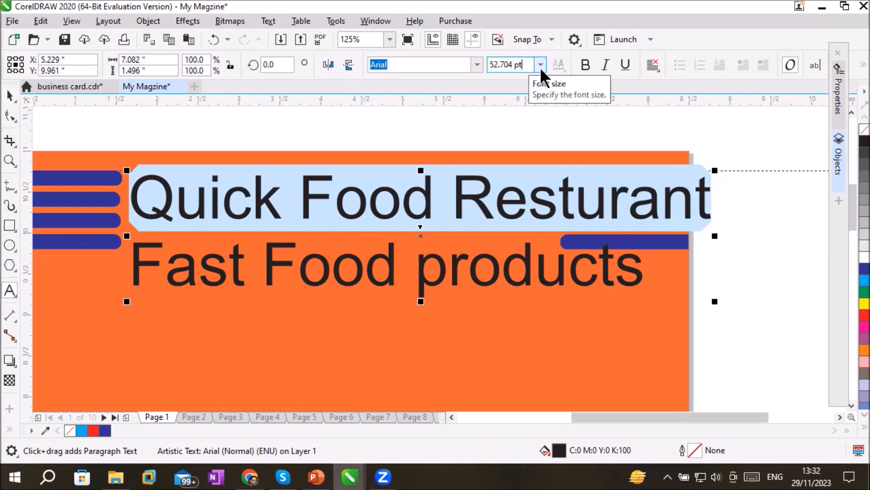
pyautogui.click(541, 65)
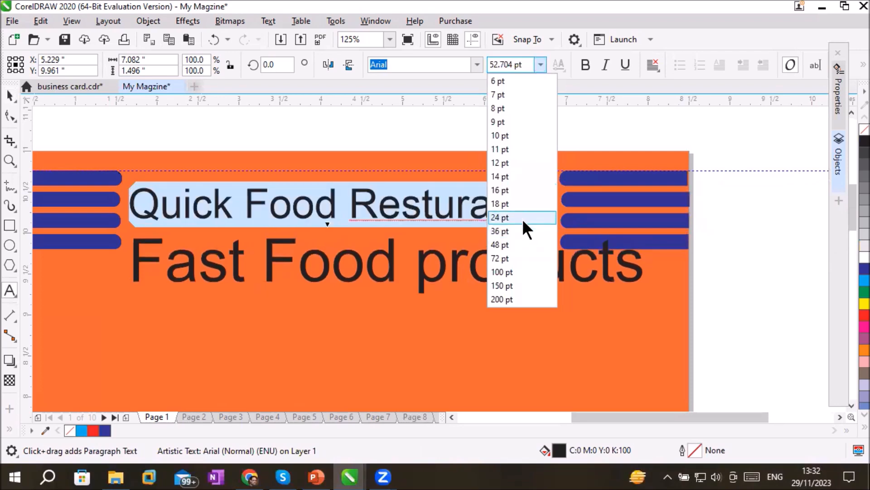
pyautogui.click(522, 219)
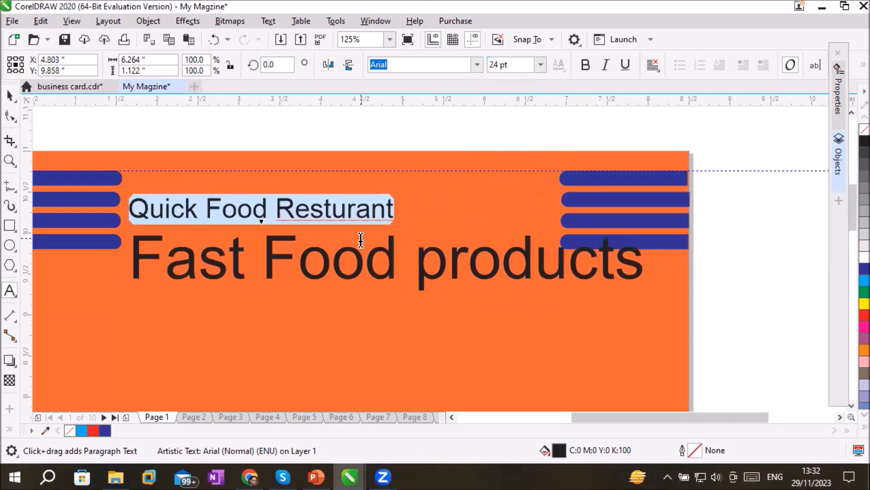
pyautogui.click(476, 65)
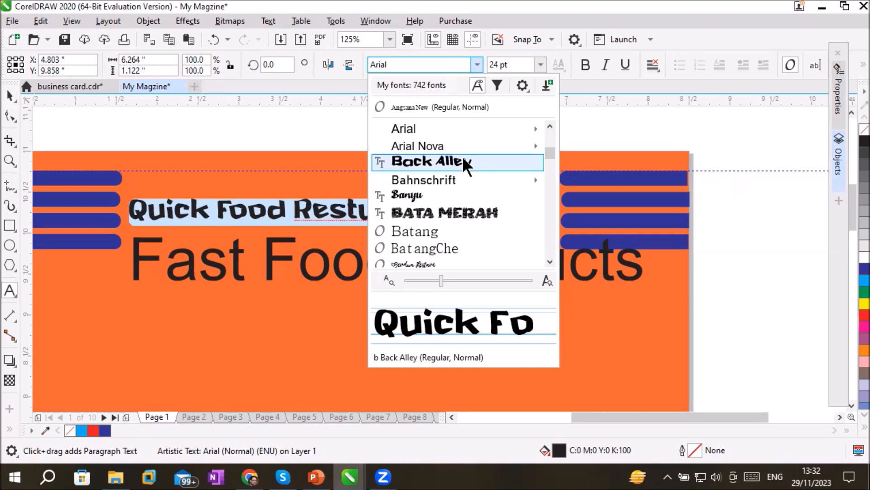
pyautogui.click(467, 163)
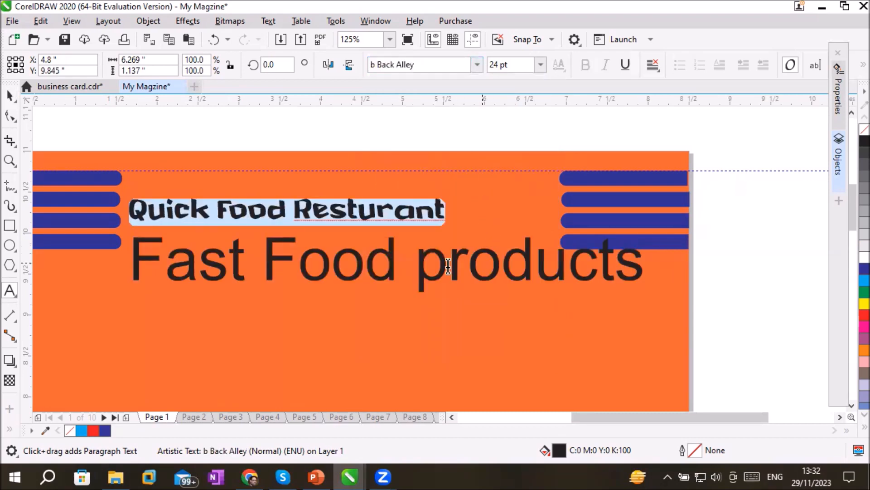
# Set the Fast Food products line to 24 pt and colour its fill and outline blue (C:100 M:100 Y:0 K:0)
pyautogui.moveTo(132, 256); pyautogui.dragTo(636, 259)
pyautogui.click(541, 65)
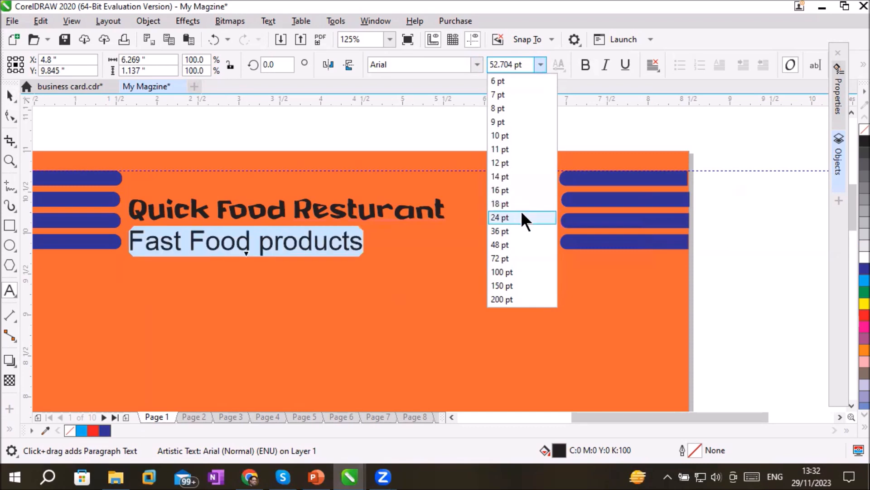
pyautogui.click(501, 217)
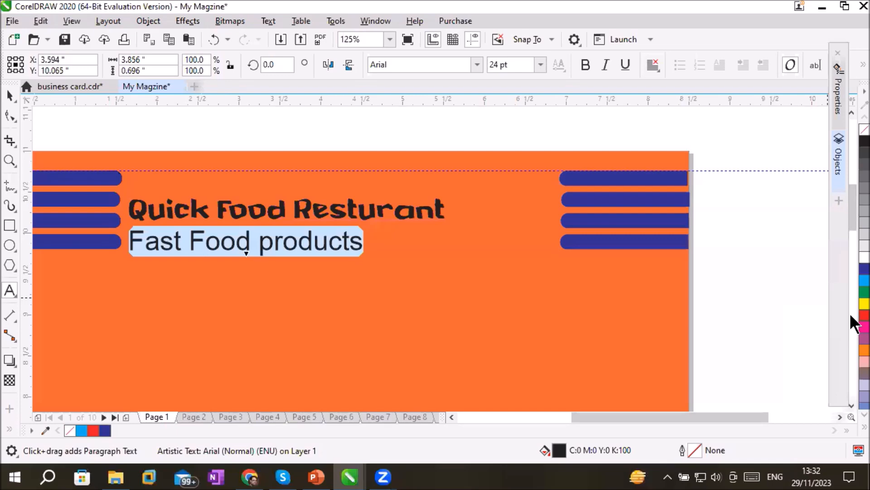
pyautogui.click(851, 281)
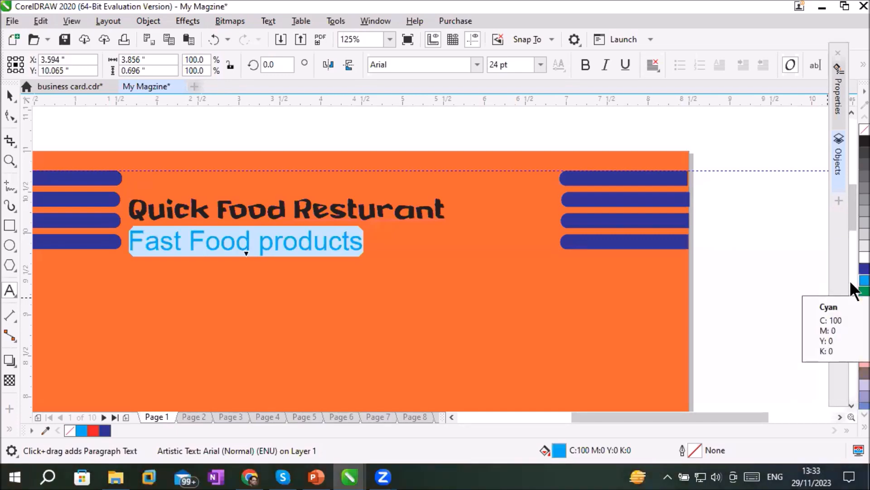
pyautogui.rightClick(851, 281)
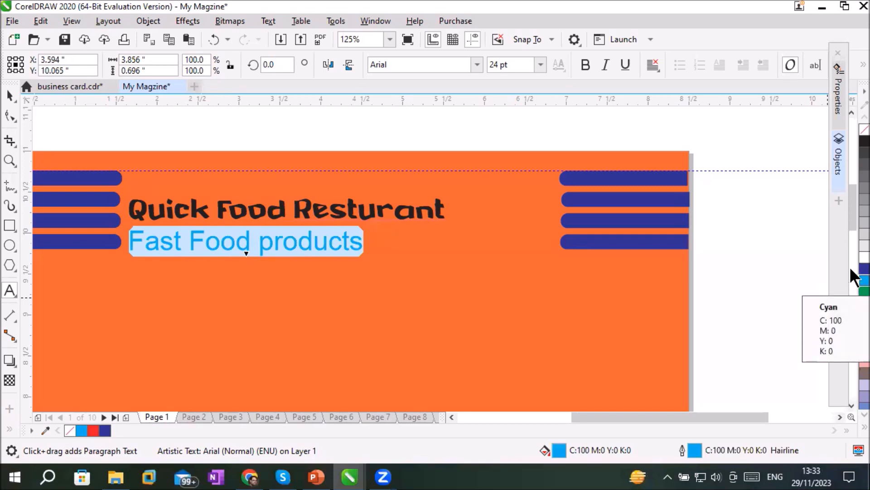
pyautogui.click(852, 269)
pyautogui.rightClick(853, 270)
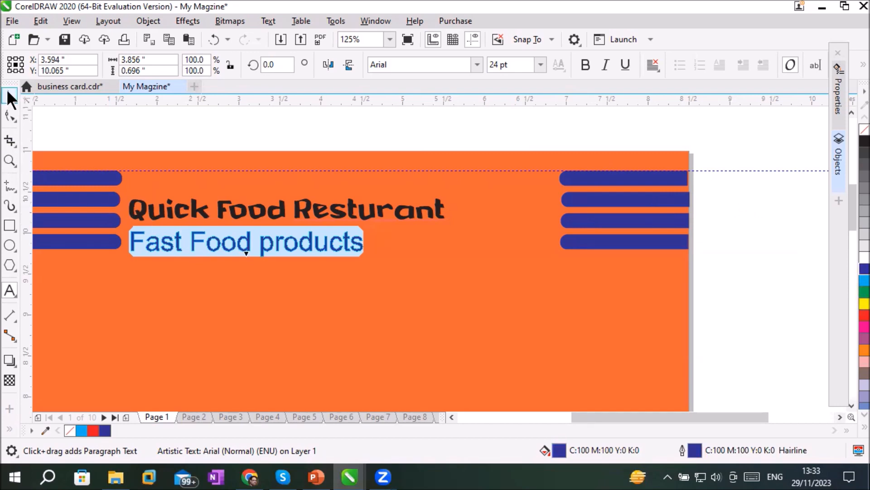
# Move the two-line title block between the bar groups, to about X 4.086", Y 10.29"
pyautogui.click(10, 96)
pyautogui.click(300, 157)
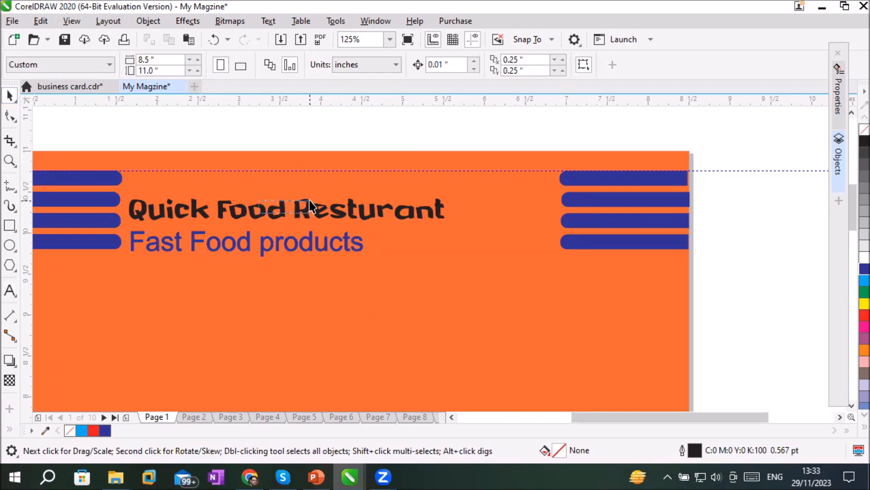
pyautogui.moveTo(301, 205); pyautogui.dragTo(342, 192)
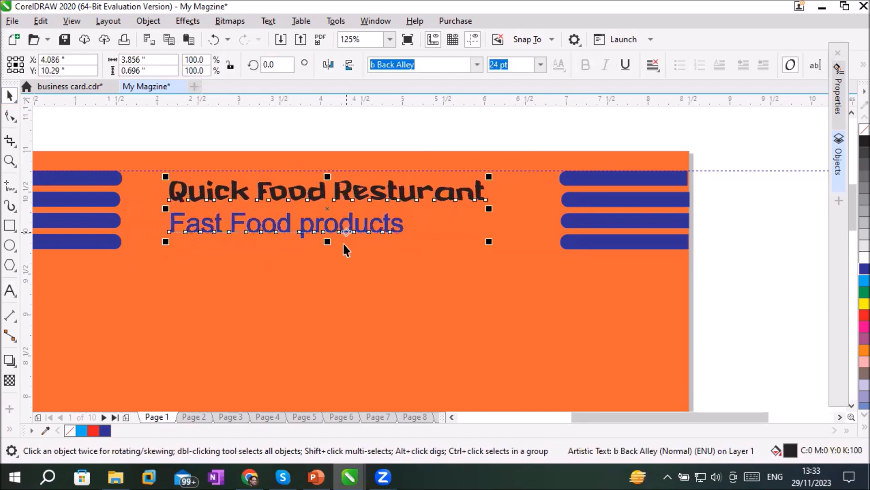
# Widen the title block's letter spacing with the Shape tool and fine-tune the gap between its two lines
pyautogui.click(348, 232)
pyautogui.click(349, 232)
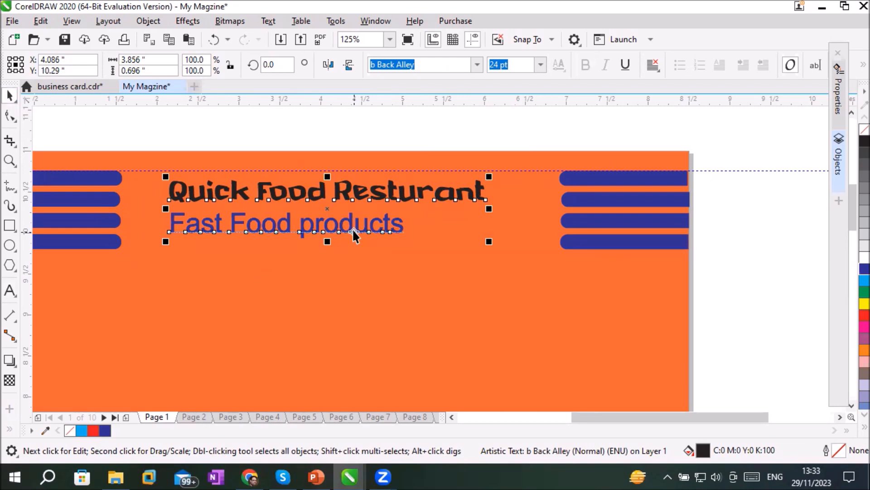
pyautogui.click(10, 117)
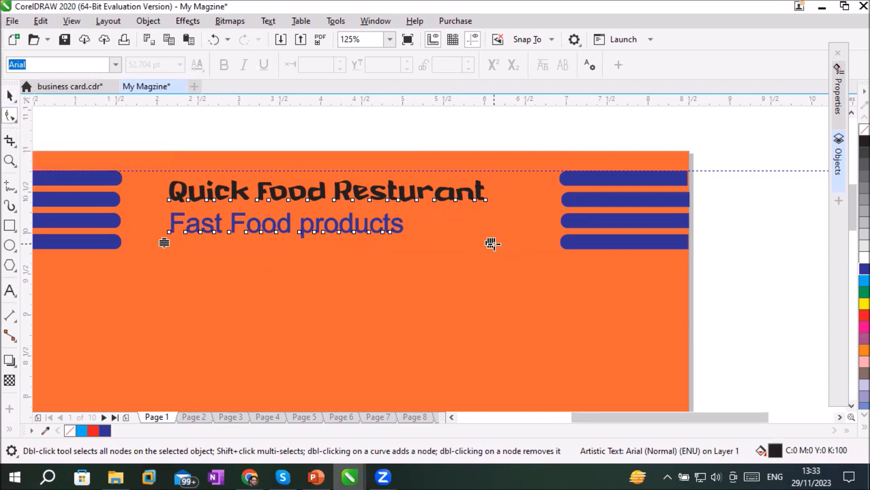
pyautogui.moveTo(491, 243); pyautogui.dragTo(279, 213)
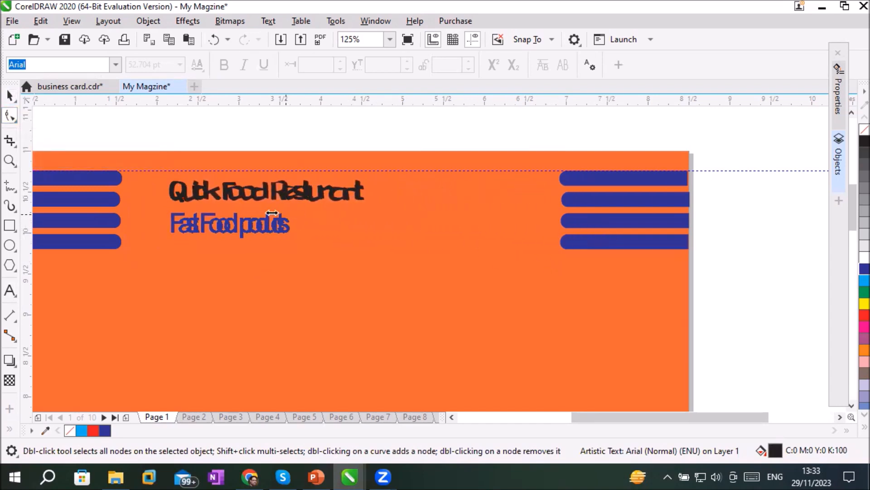
pyautogui.moveTo(343, 212); pyautogui.dragTo(505, 205)
pyautogui.moveTo(164, 252); pyautogui.dragTo(180, 260)
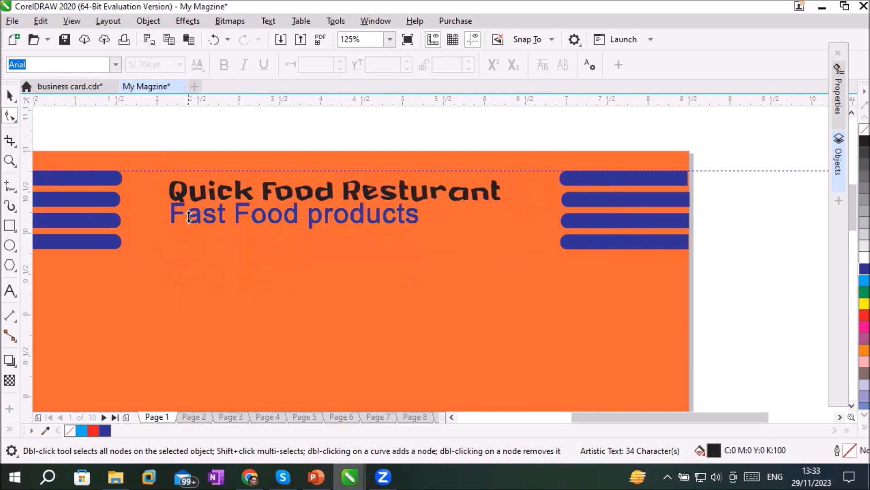
pyautogui.moveTo(194, 250); pyautogui.dragTo(215, 269)
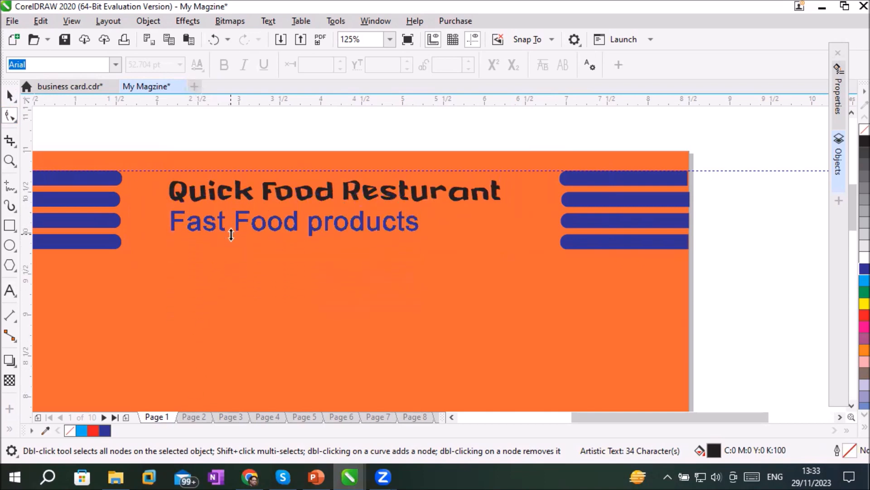
pyautogui.moveTo(250, 161); pyautogui.dragTo(257, 231)
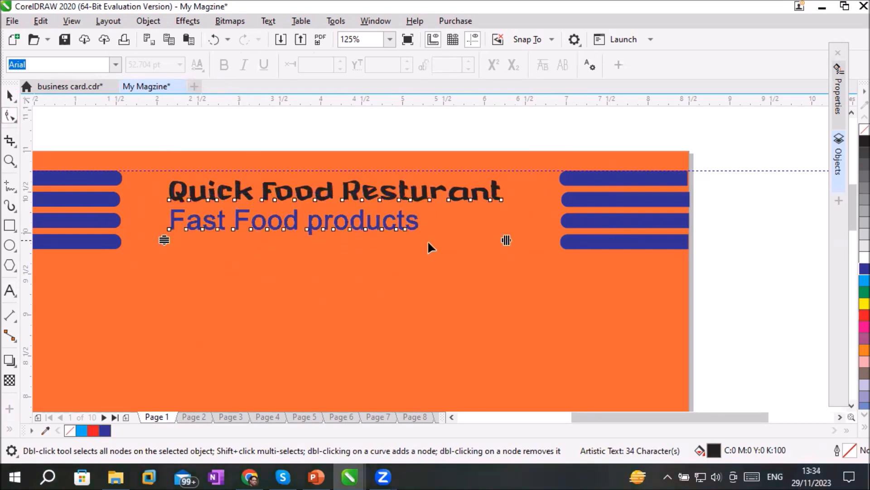
pyautogui.moveTo(505, 240); pyautogui.dragTo(528, 227)
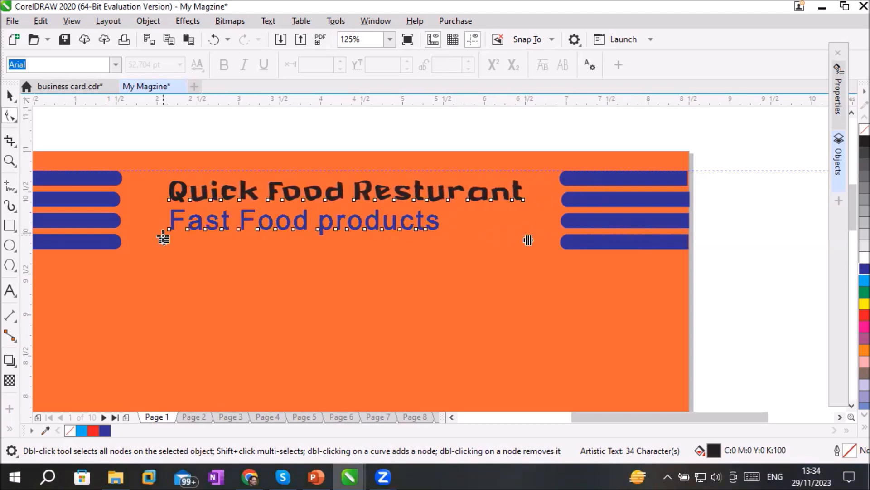
pyautogui.moveTo(160, 239)
pyautogui.mouseDown()
pyautogui.moveTo(159, 327)
pyautogui.moveTo(172, 239)
pyautogui.mouseUp()
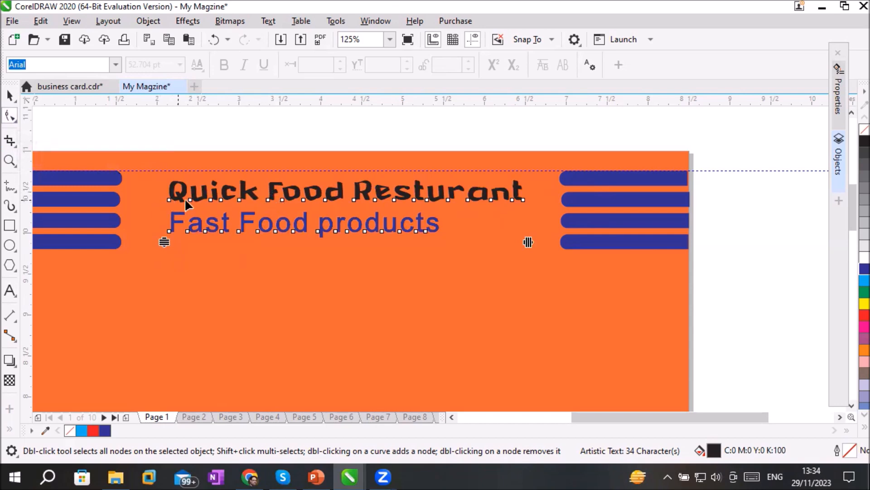
pyautogui.moveTo(166, 241)
pyautogui.mouseDown()
pyautogui.moveTo(152, 330)
pyautogui.moveTo(151, 223)
pyautogui.moveTo(142, 311)
pyautogui.moveTo(145, 213)
pyautogui.moveTo(144, 224)
pyautogui.moveTo(147, 213)
pyautogui.moveTo(146, 307)
pyautogui.moveTo(151, 232)
pyautogui.moveTo(157, 216)
pyautogui.moveTo(157, 237)
pyautogui.moveTo(166, 201)
pyautogui.moveTo(166, 244)
pyautogui.mouseUp()
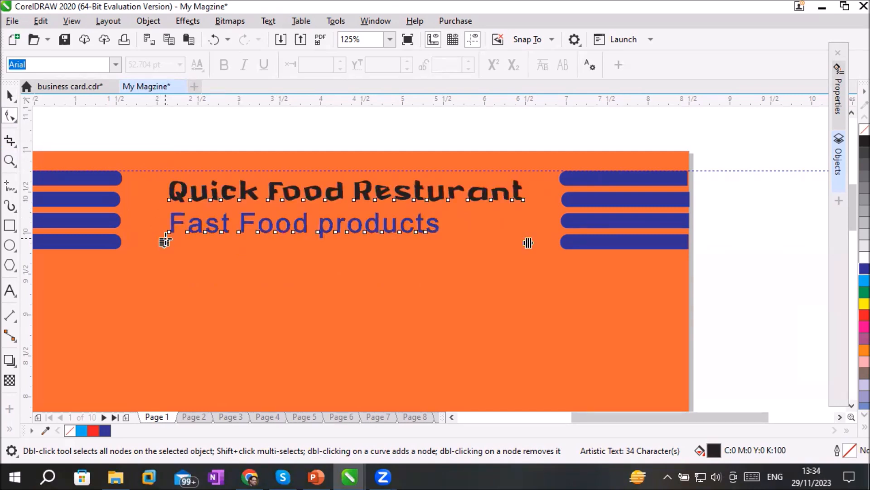
# Select the title's initial letter Q by its node and reapply a font size of 24 pt to it
pyautogui.click(167, 197)
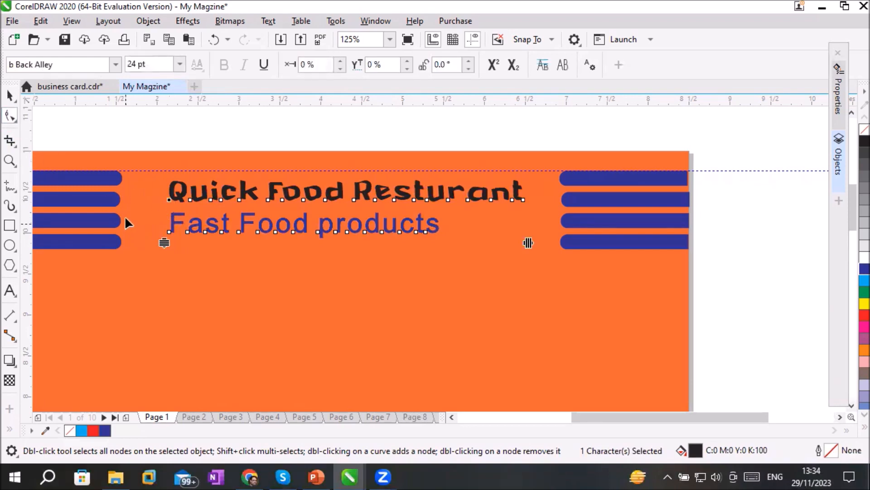
pyautogui.scroll(2, 142, 188)
pyautogui.scroll(3, 143, 191)
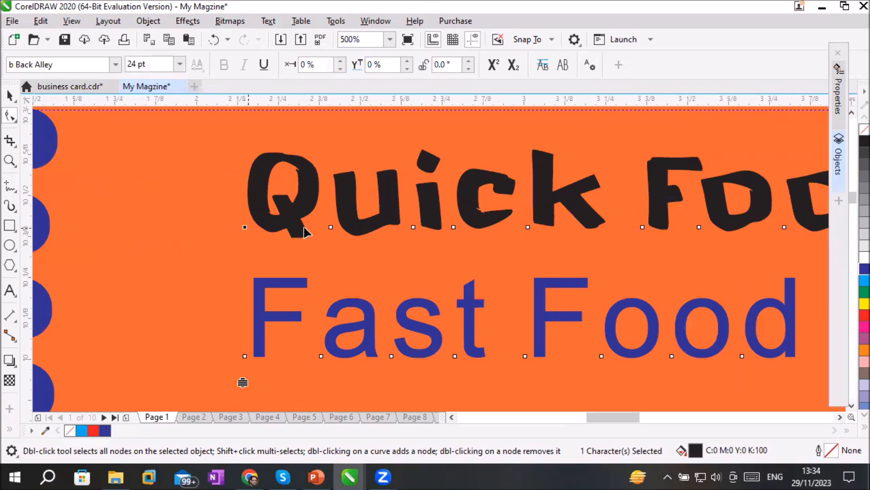
pyautogui.click(330, 227)
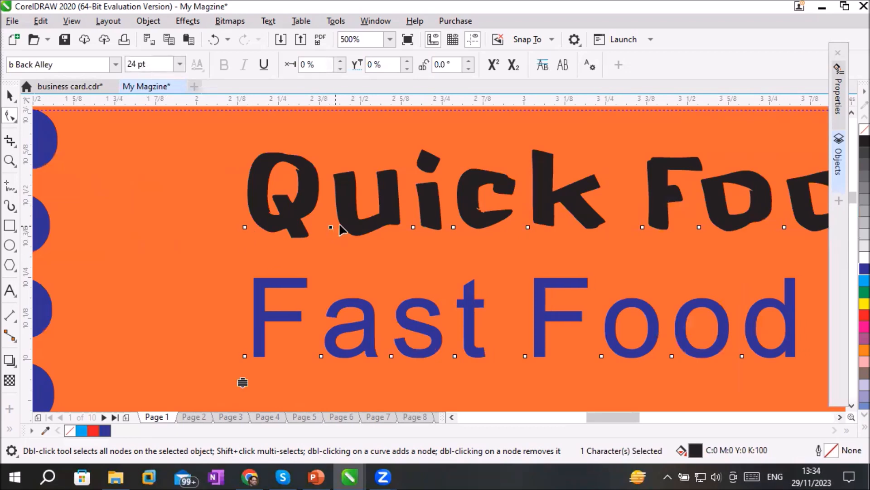
pyautogui.click(414, 226)
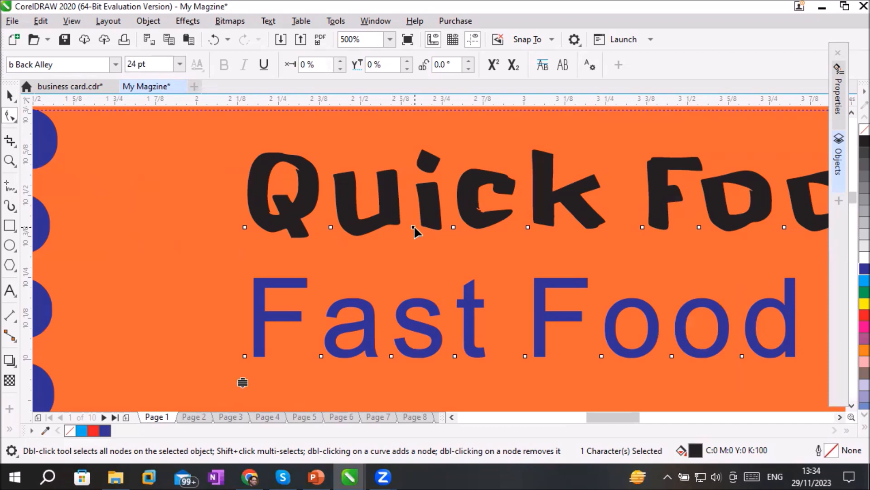
pyautogui.click(244, 227)
pyautogui.click(179, 64)
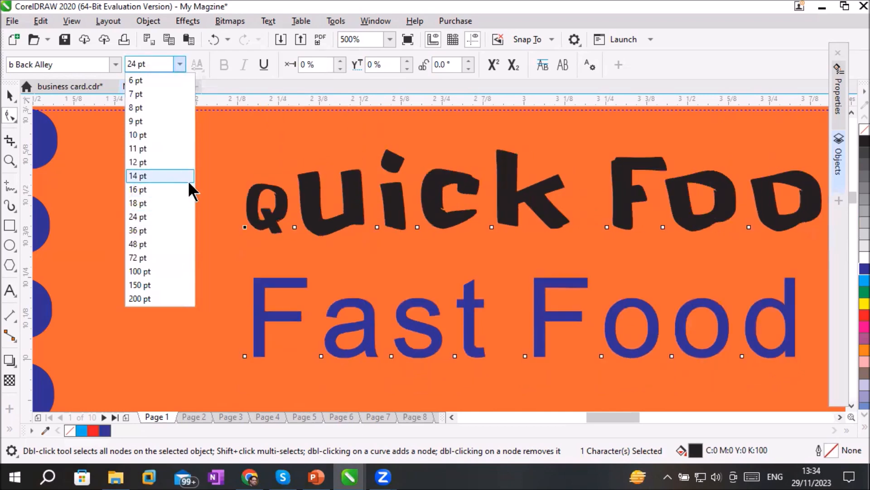
pyautogui.click(189, 213)
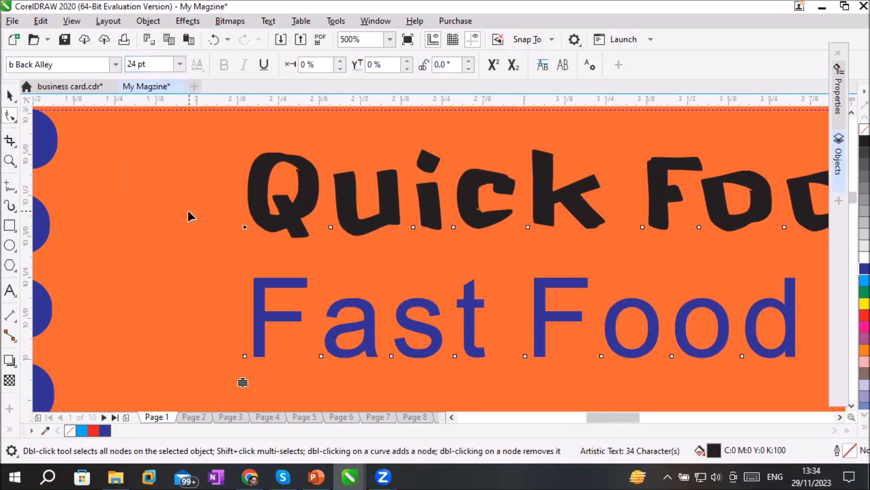
# Set the initials Q, F and R of Quick Food Resturant to the b Biger Over font at 36 pt
pyautogui.moveTo(839, 417); pyautogui.dragTo(840, 417)
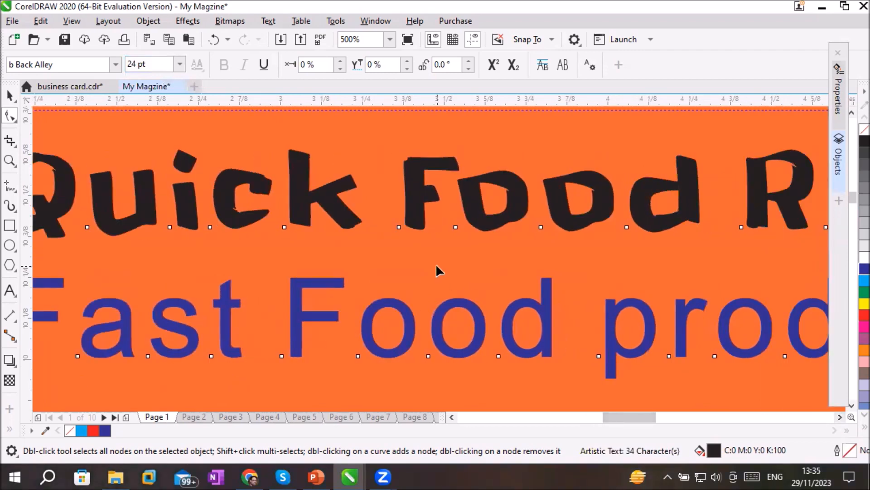
pyautogui.scroll(-2, 436, 269)
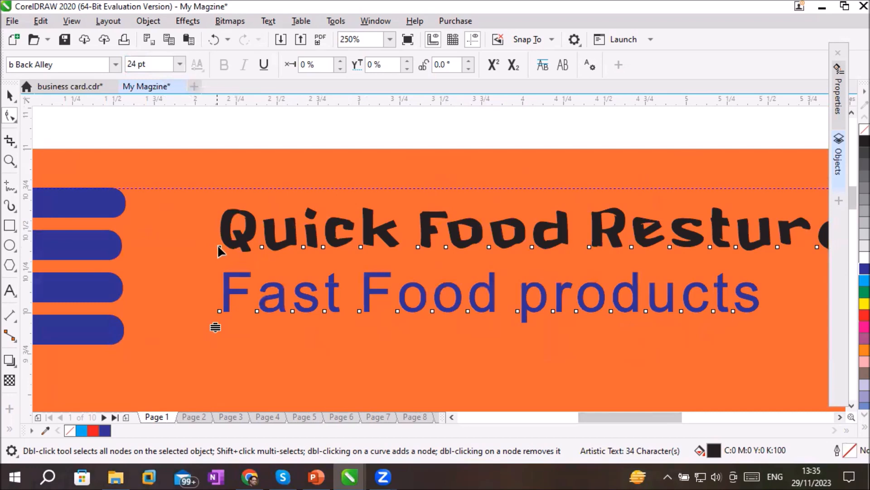
pyautogui.click(418, 248)
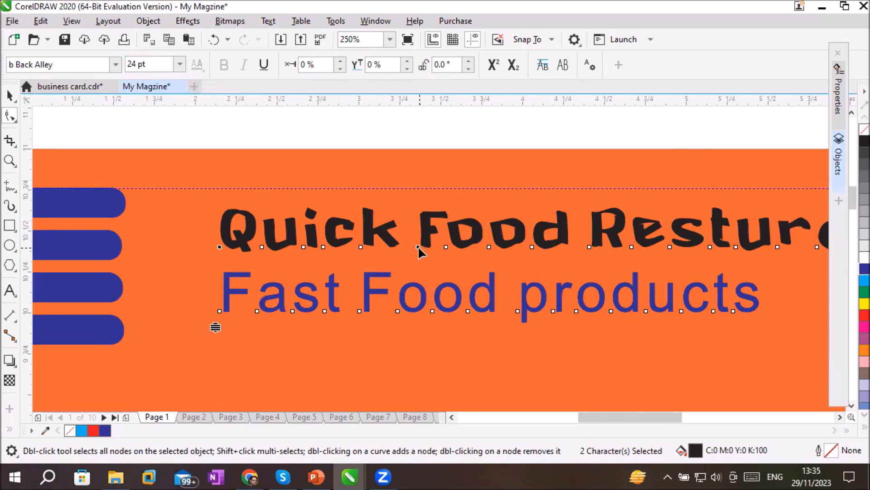
pyautogui.keyDown('shift'); pyautogui.click(589, 246); pyautogui.keyUp('shift')
pyautogui.click(115, 63)
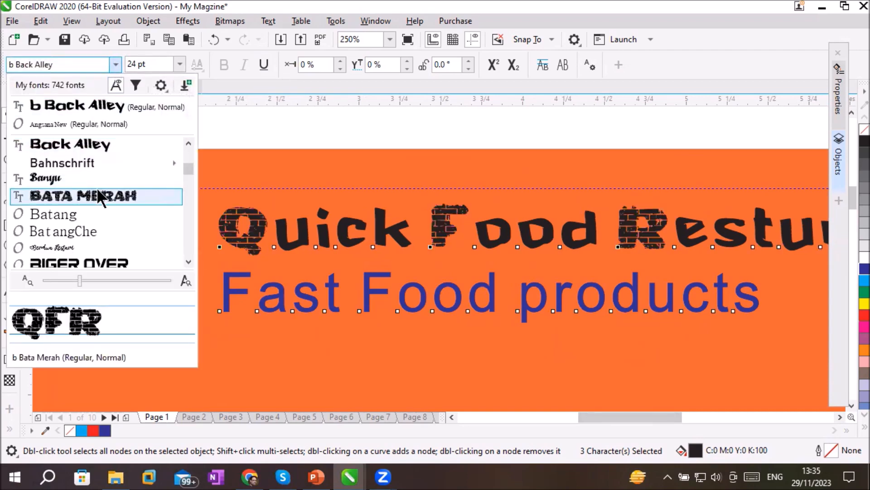
pyautogui.click(85, 262)
pyautogui.click(179, 63)
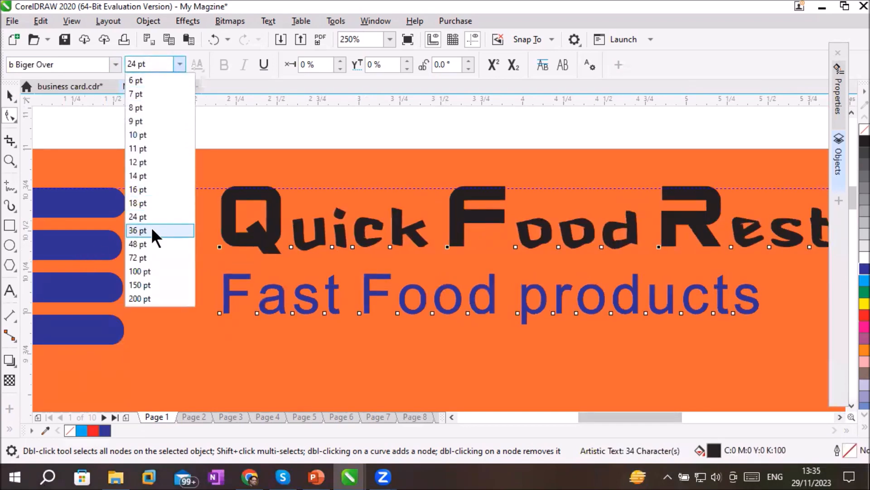
pyautogui.click(151, 229)
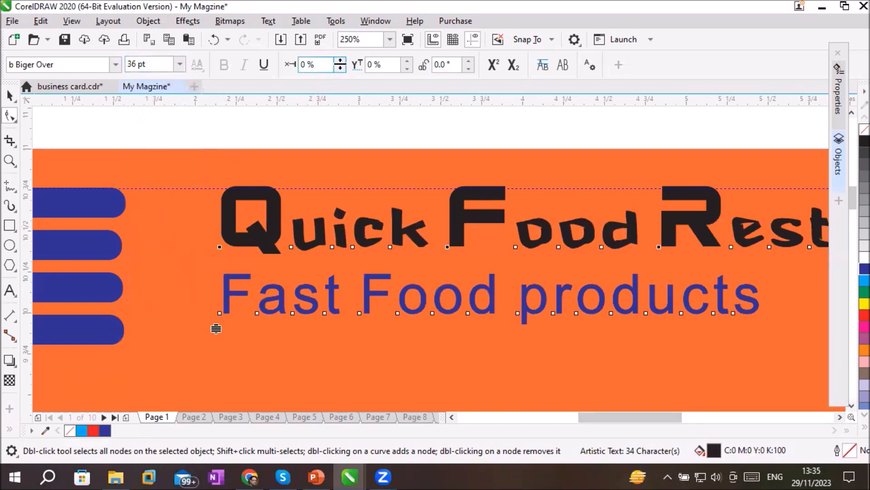
# Set the horizontal character offset of the initials Q, F and R to -15 %
pyautogui.click(340, 60)
pyautogui.click(340, 61)
pyautogui.click(340, 60)
pyautogui.click(340, 61)
pyautogui.click(340, 60)
pyautogui.click(340, 61)
pyautogui.click(340, 60)
pyautogui.click(340, 60)
pyautogui.click(341, 68)
pyautogui.click(341, 68)
pyautogui.click(340, 68)
pyautogui.click(341, 68)
pyautogui.click(341, 68)
pyautogui.click(341, 68)
pyautogui.click(341, 68)
pyautogui.click(341, 68)
pyautogui.click(340, 68)
pyautogui.click(340, 68)
pyautogui.click(341, 68)
pyautogui.click(341, 68)
pyautogui.click(341, 68)
pyautogui.click(341, 68)
pyautogui.click(341, 68)
pyautogui.click(340, 68)
pyautogui.click(341, 68)
pyautogui.click(341, 68)
pyautogui.click(341, 68)
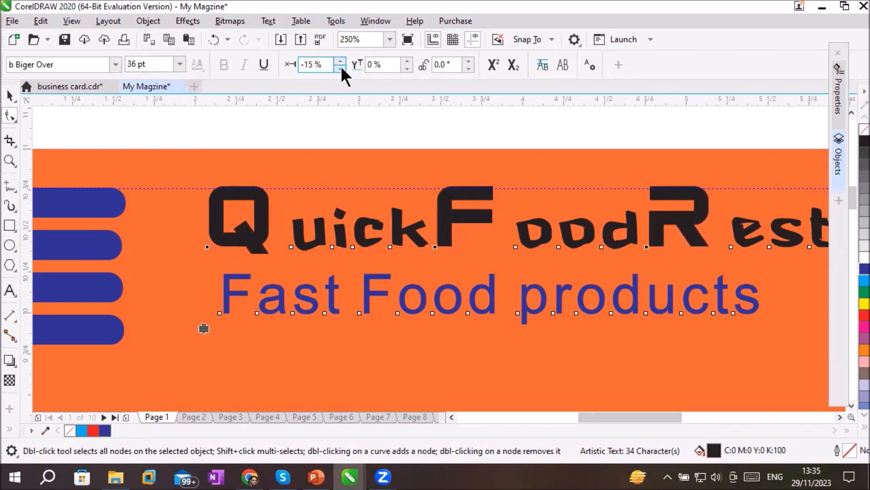
# Set the horizontal character offset of the initials Q, F and R to -4 % and their vertical offset to -14 %
pyautogui.click(340, 61)
pyautogui.click(341, 61)
pyautogui.click(340, 61)
pyautogui.click(341, 61)
pyautogui.click(341, 61)
pyautogui.click(340, 61)
pyautogui.click(340, 61)
pyautogui.click(340, 61)
pyautogui.click(340, 60)
pyautogui.click(407, 61)
pyautogui.click(407, 61)
pyautogui.click(407, 61)
pyautogui.click(407, 61)
pyautogui.click(407, 61)
pyautogui.click(407, 60)
pyautogui.click(407, 61)
pyautogui.click(407, 61)
pyautogui.click(407, 61)
pyautogui.click(407, 61)
pyautogui.click(407, 68)
pyautogui.click(407, 69)
pyautogui.click(407, 68)
pyautogui.click(407, 69)
pyautogui.click(407, 68)
pyautogui.click(407, 68)
pyautogui.doubleClick(407, 69)
pyautogui.click(407, 69)
pyautogui.click(407, 69)
pyautogui.doubleClick(407, 68)
pyautogui.click(407, 68)
pyautogui.doubleClick(407, 69)
pyautogui.click(407, 69)
pyautogui.click(407, 68)
pyautogui.click(407, 69)
pyautogui.click(407, 68)
pyautogui.click(407, 69)
pyautogui.click(407, 69)
pyautogui.click(407, 69)
pyautogui.doubleClick(407, 68)
pyautogui.click(407, 68)
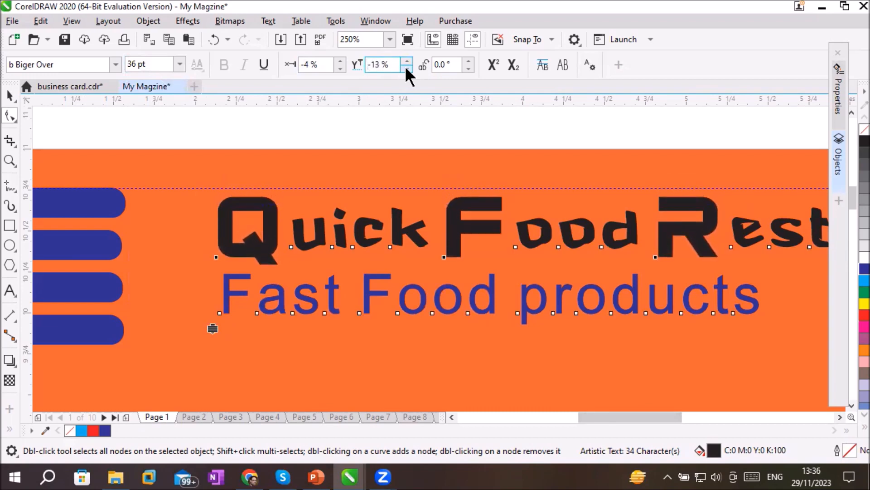
pyautogui.click(407, 68)
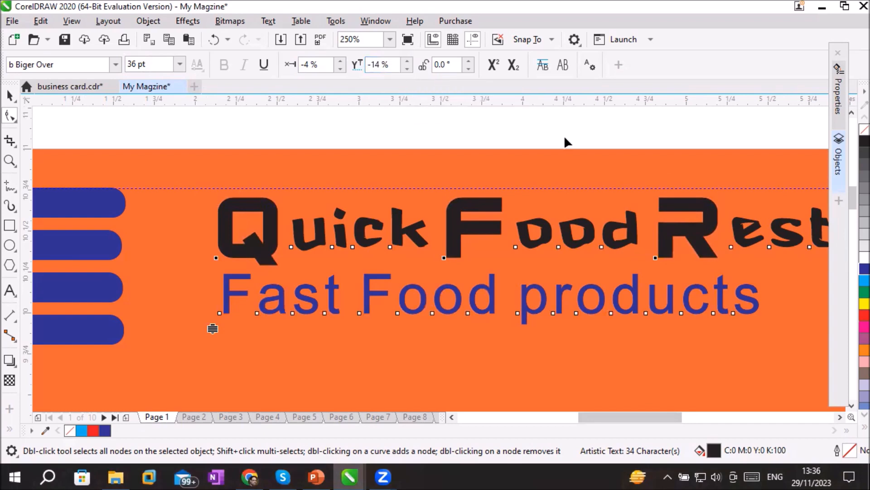
# Give the initials Q, F and R a blue fill and a matching blue outline (C:100 M:100 Y:0 K:0)
pyautogui.click(851, 319)
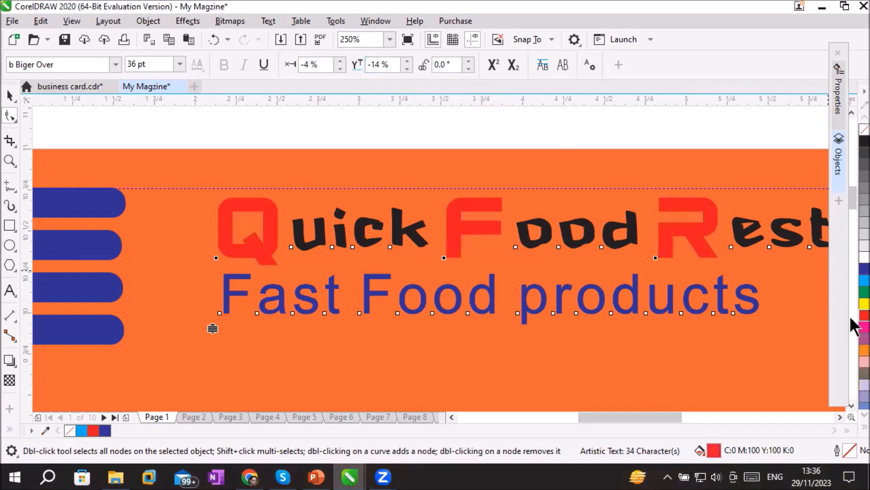
pyautogui.rightClick(851, 303)
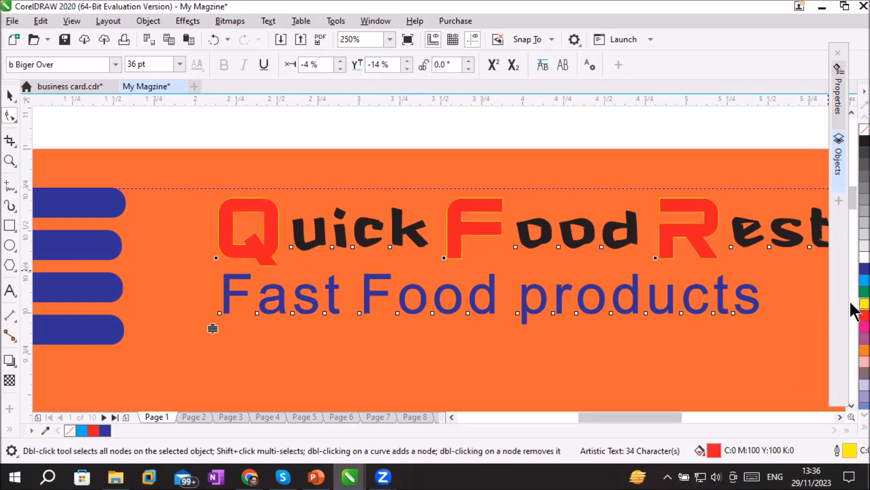
pyautogui.rightClick(851, 272)
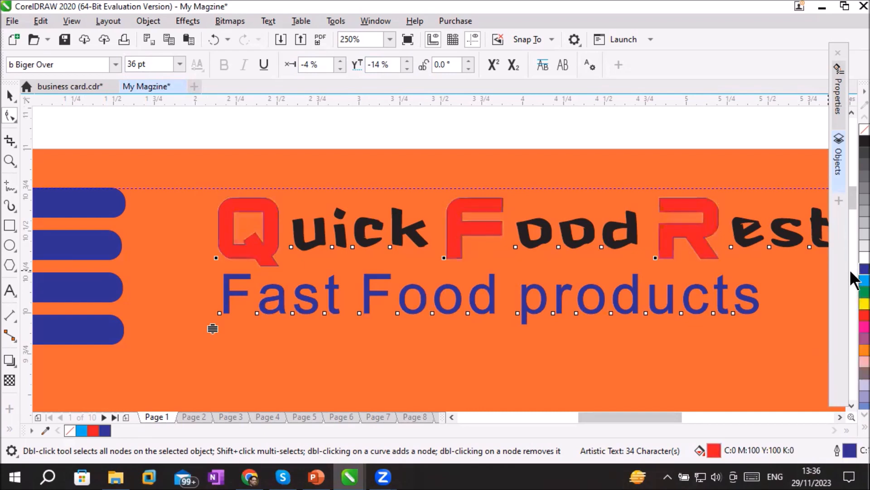
pyautogui.click(851, 272)
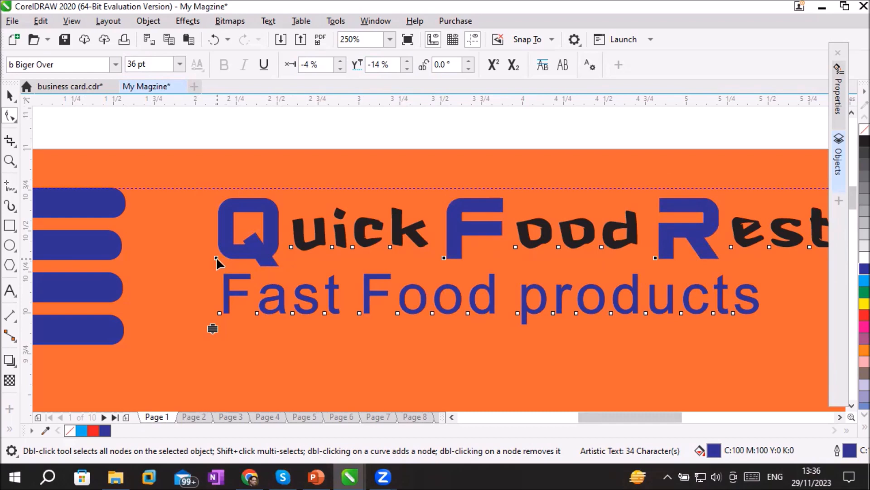
# Reposition the initials Q, F and R together by their nodes to offsets of about 4 % horizontally and -14 % vertically
pyautogui.moveTo(216, 257); pyautogui.dragTo(194, 214)
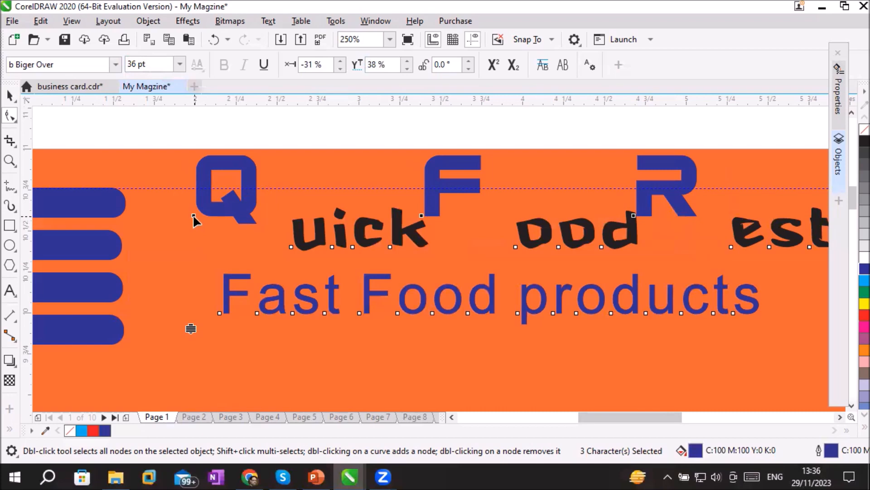
pyautogui.moveTo(194, 220); pyautogui.dragTo(224, 259)
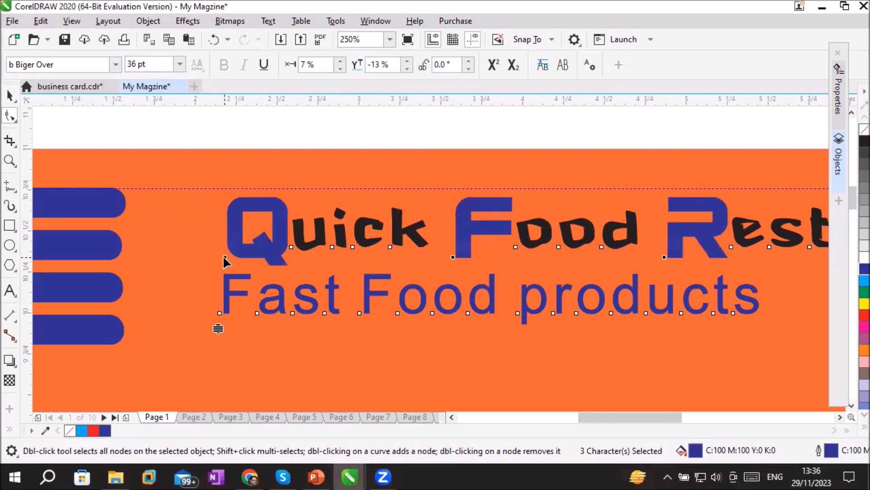
pyautogui.moveTo(224, 256)
pyautogui.mouseDown()
pyautogui.moveTo(212, 248)
pyautogui.moveTo(214, 257)
pyautogui.mouseUp()
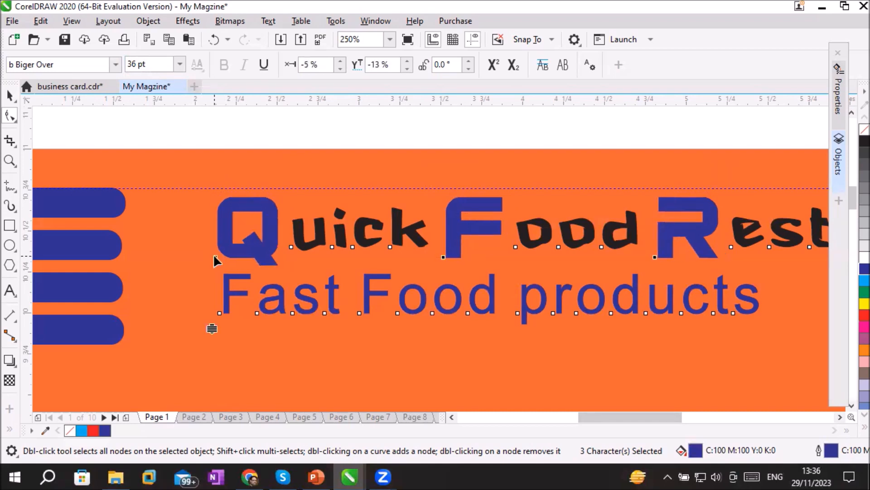
pyautogui.moveTo(220, 254); pyautogui.dragTo(223, 259)
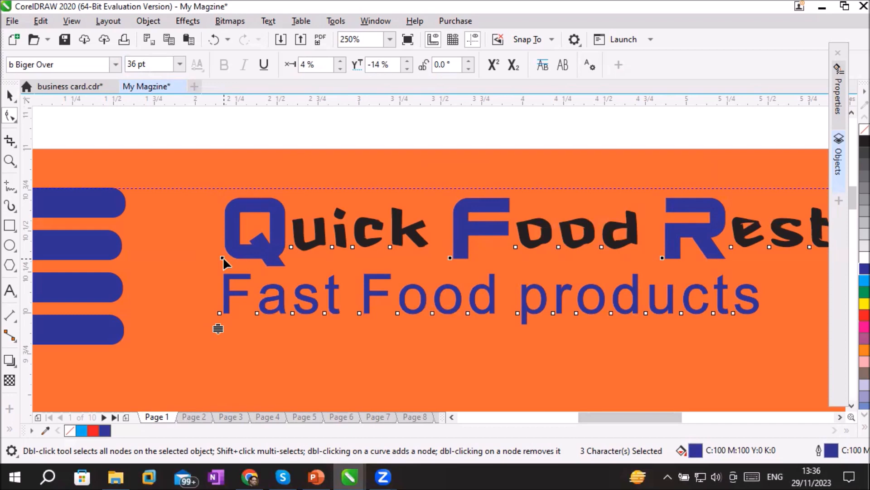
# Select the letters directly after the initials Q, F and R and set their character angle to -30°
pyautogui.click(291, 247)
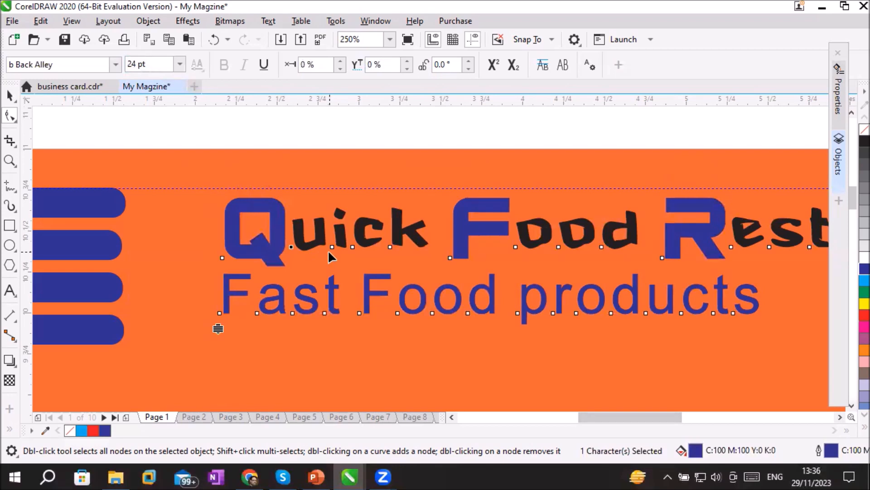
pyautogui.keyDown('shift'); pyautogui.click(515, 247); pyautogui.keyUp('shift')
pyautogui.keyDown('shift'); pyautogui.click(731, 246); pyautogui.keyUp('shift')
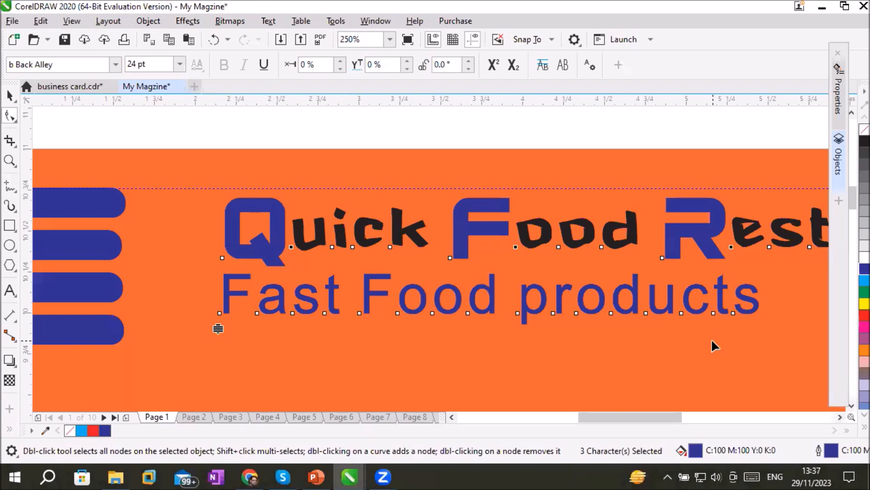
pyautogui.click(470, 61)
pyautogui.click(468, 61)
pyautogui.click(469, 62)
pyautogui.click(469, 68)
pyautogui.click(469, 68)
pyautogui.click(468, 68)
pyautogui.click(469, 68)
pyautogui.click(469, 68)
pyautogui.click(469, 68)
pyautogui.click(469, 68)
pyautogui.click(468, 68)
pyautogui.click(469, 68)
pyautogui.click(468, 68)
pyautogui.click(468, 68)
pyautogui.click(468, 68)
pyautogui.click(469, 68)
pyautogui.click(468, 68)
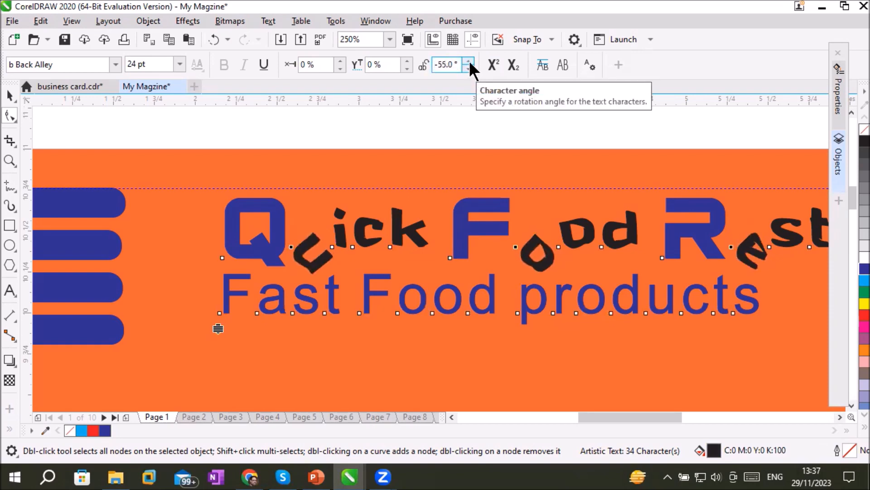
pyautogui.click(469, 60)
pyautogui.click(469, 60)
pyautogui.click(469, 60)
pyautogui.click(469, 59)
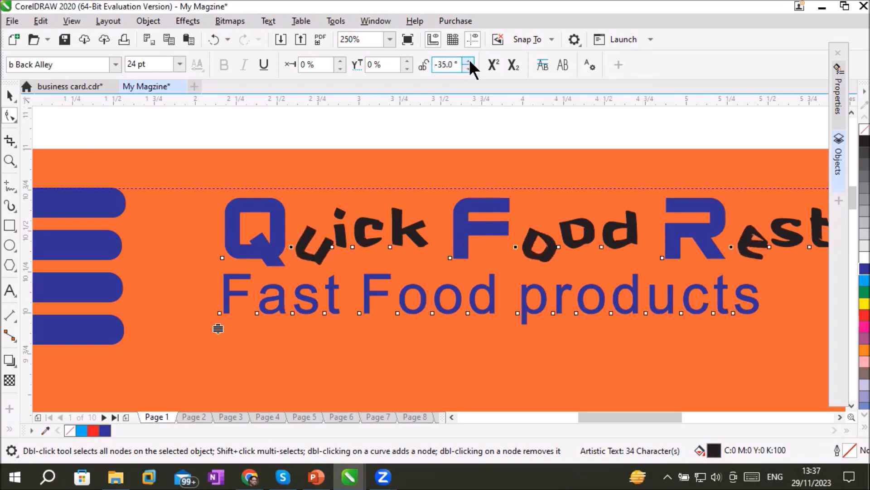
pyautogui.click(470, 61)
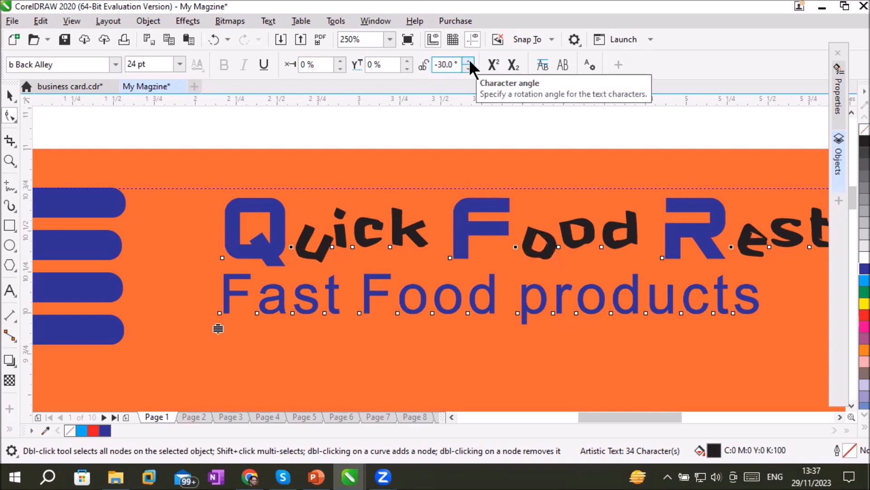
# Select the third letter of each title word (i, o and s) and set their character angle to -15°
pyautogui.click(331, 245)
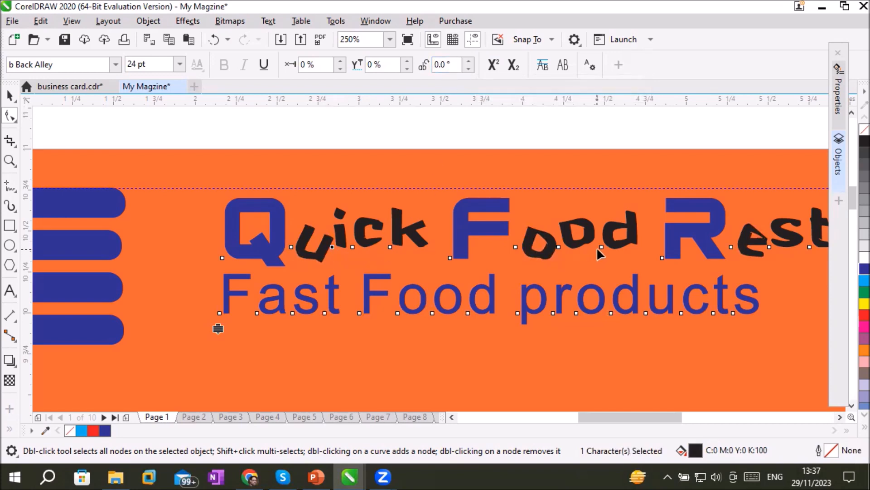
pyautogui.keyDown('shift'); pyautogui.click(558, 246); pyautogui.keyUp('shift')
pyautogui.click(469, 61)
pyautogui.click(469, 62)
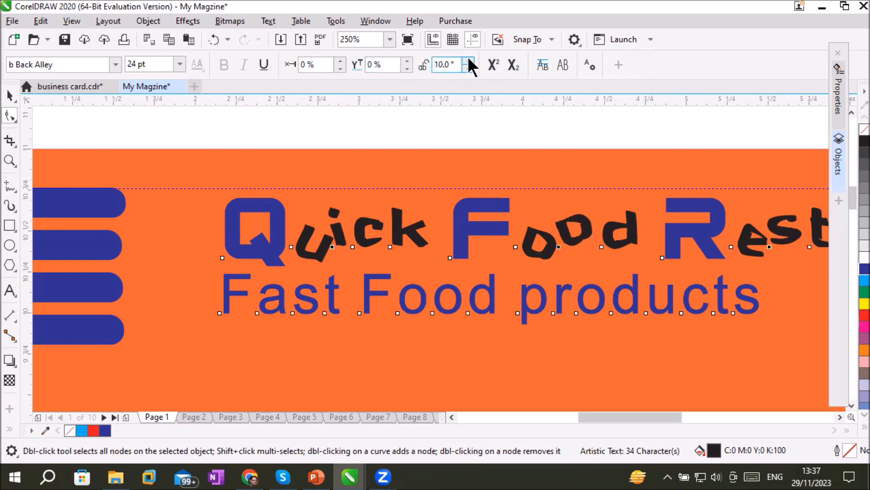
pyautogui.click(468, 61)
pyautogui.click(468, 61)
pyautogui.click(468, 61)
pyautogui.click(468, 68)
pyautogui.click(468, 68)
pyautogui.click(469, 68)
pyautogui.click(469, 67)
pyautogui.click(468, 68)
pyautogui.click(469, 68)
pyautogui.click(468, 68)
pyautogui.click(468, 68)
pyautogui.click(469, 68)
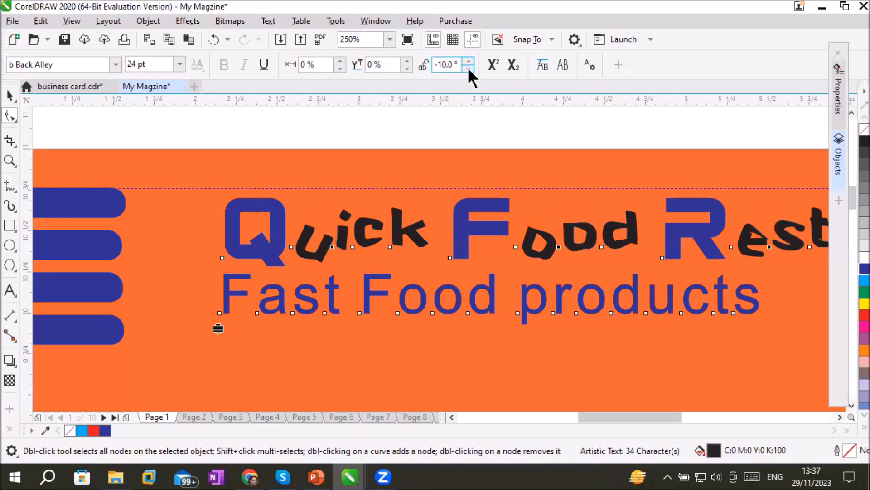
pyautogui.click(468, 68)
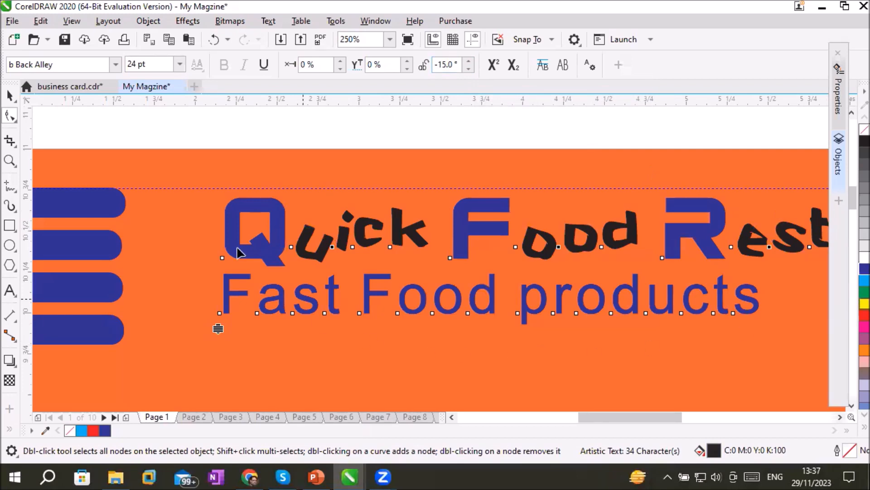
# Move the title block left and slightly down between the blue bars, to about X 4.37", Y 10.265"
pyautogui.click(10, 112)
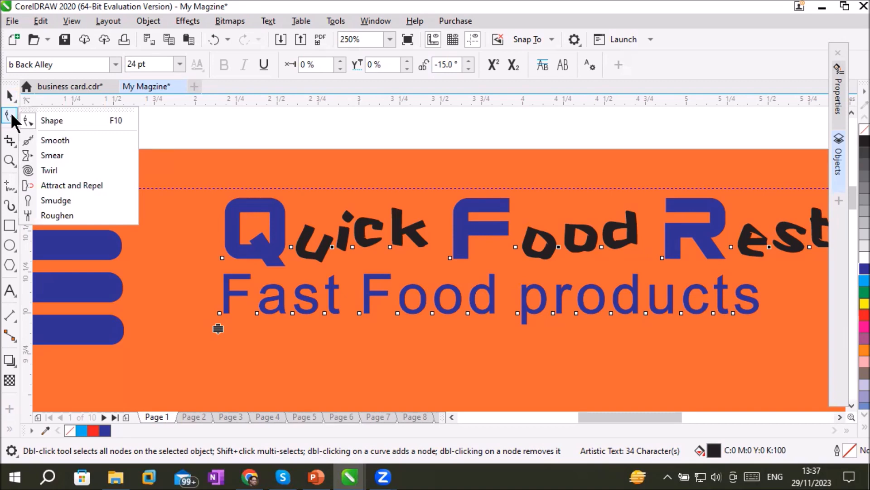
pyautogui.click(10, 112)
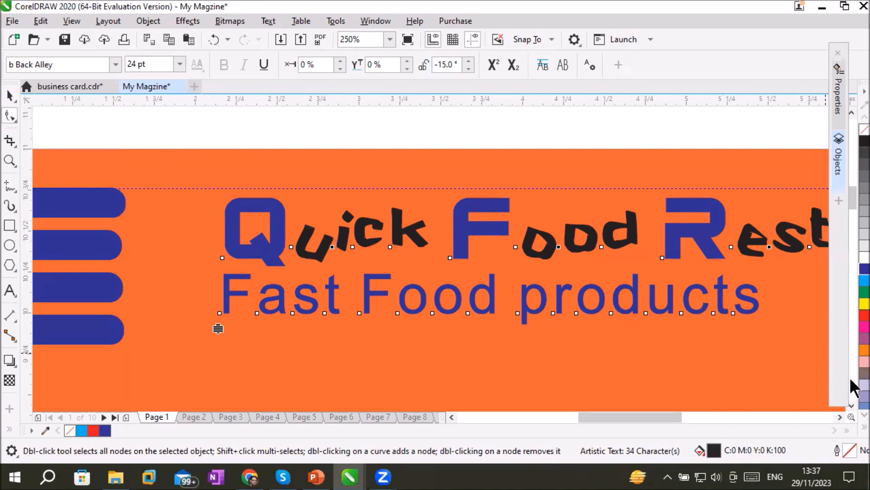
pyautogui.click(839, 416)
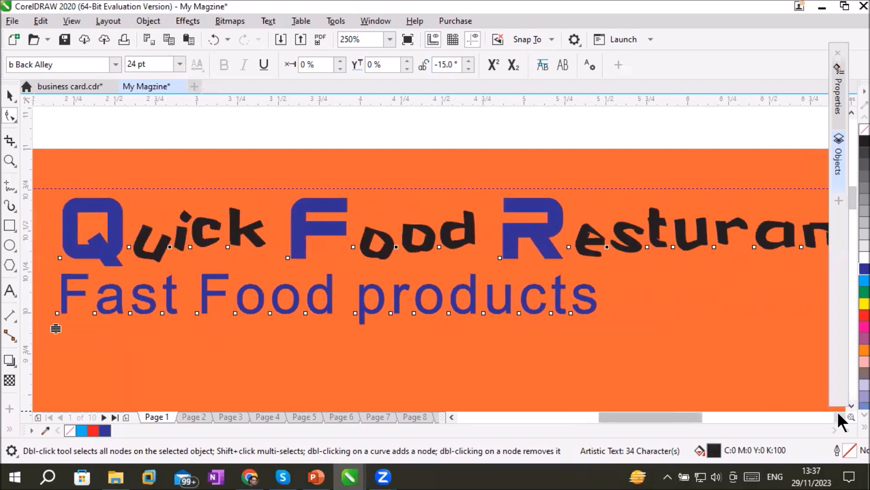
pyautogui.scroll(-2, 650, 337)
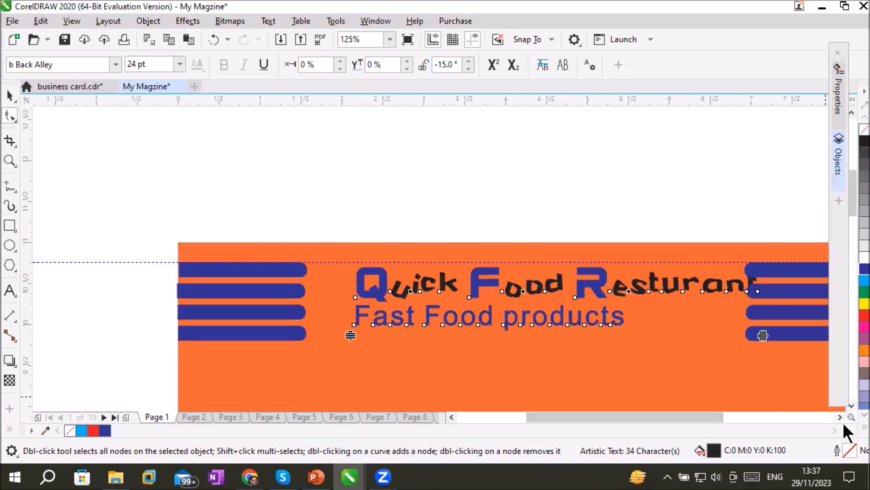
pyautogui.click(839, 417)
pyautogui.click(840, 417)
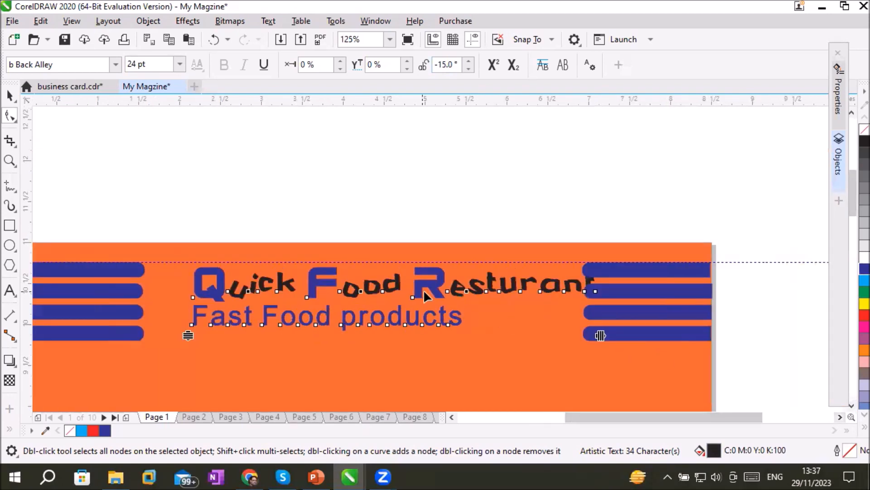
pyautogui.click(9, 96)
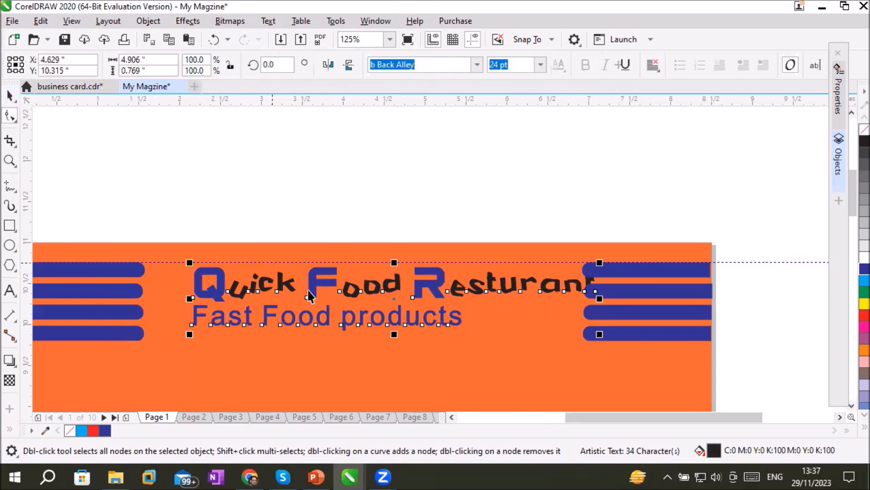
pyautogui.moveTo(312, 283); pyautogui.dragTo(291, 288)
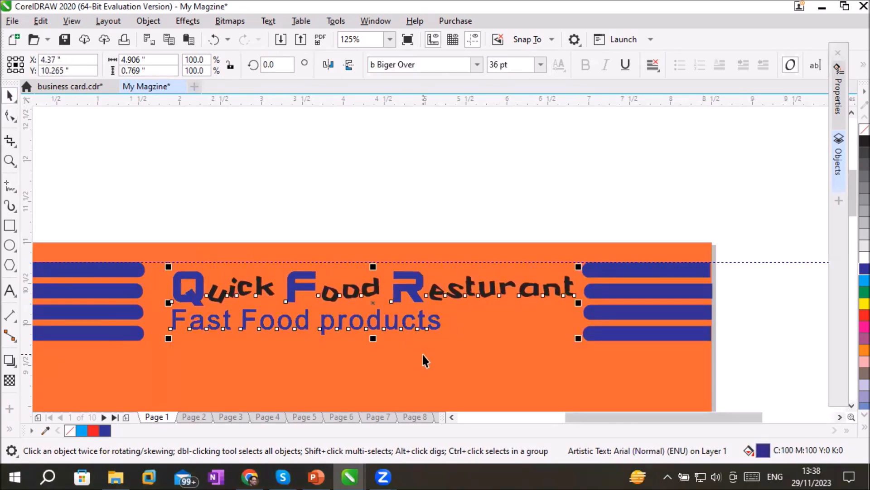
# Tighten the title block's letter spacing slightly with the Shape tool to leave a gap before the right-hand blue bars
pyautogui.click(10, 116)
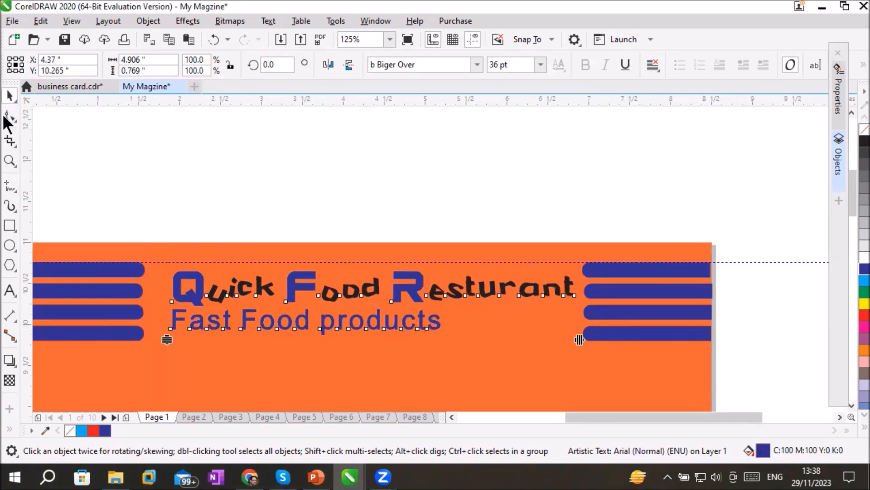
pyautogui.moveTo(579, 340); pyautogui.dragTo(553, 355)
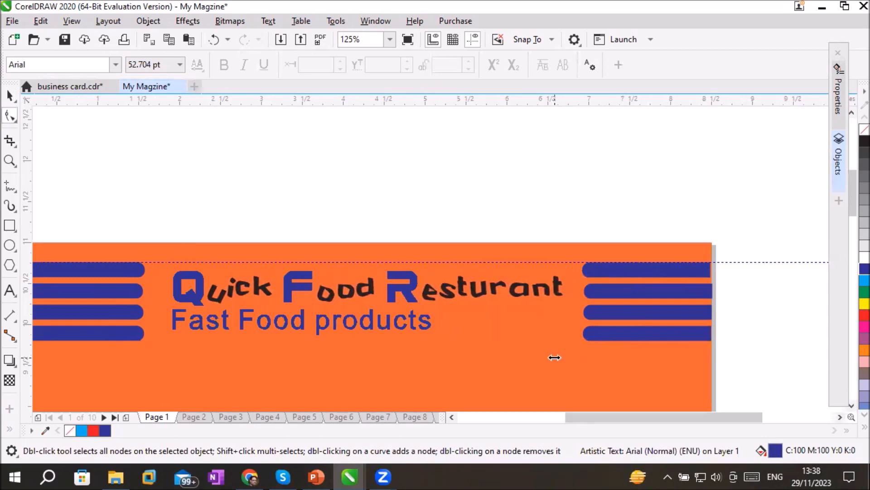
pyautogui.moveTo(166, 341); pyautogui.dragTo(189, 334)
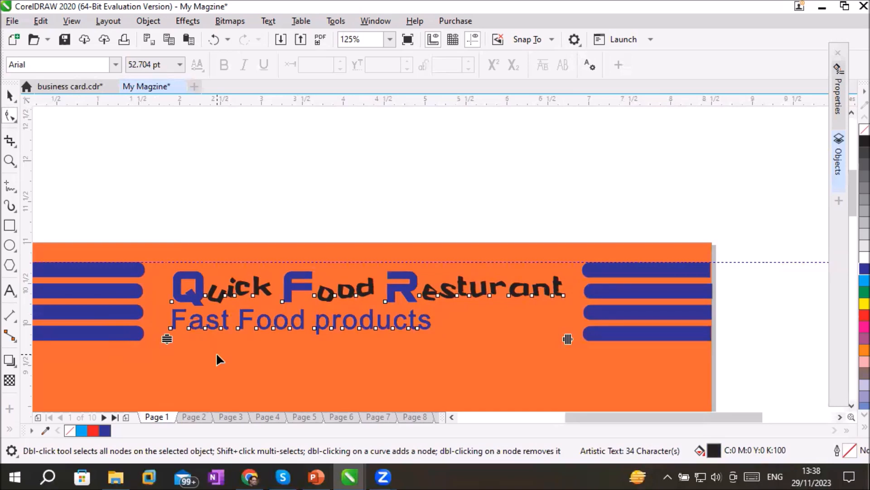
# Select all characters of the Fast Food products line by their nodes and set their character angle to -35°
pyautogui.scroll(2, 217, 354)
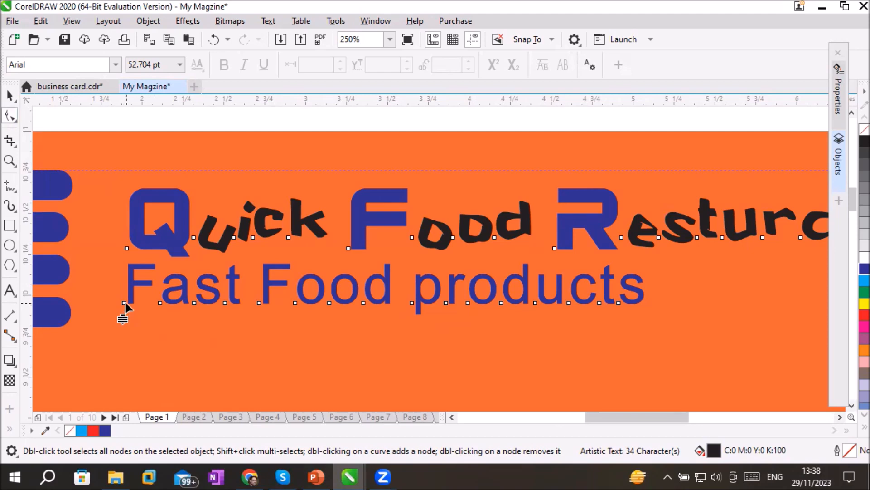
pyautogui.moveTo(100, 282); pyautogui.dragTo(282, 328)
pyautogui.moveTo(431, 319); pyautogui.dragTo(636, 318)
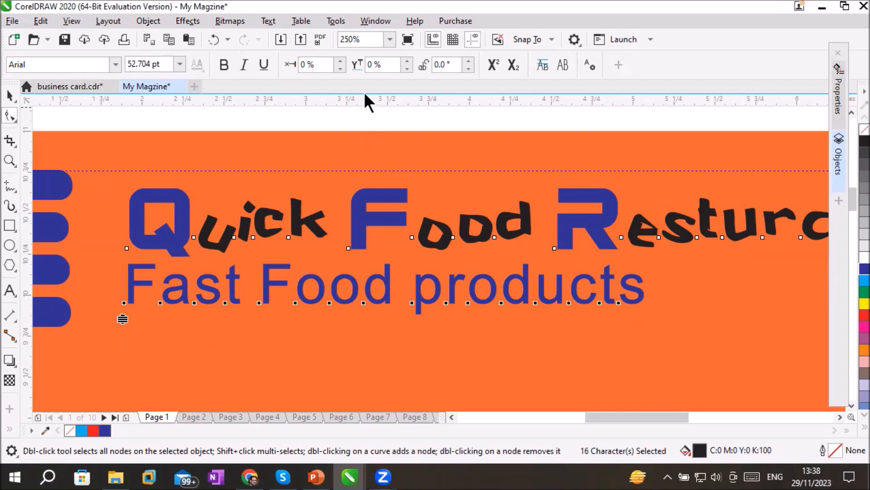
pyautogui.click(470, 62)
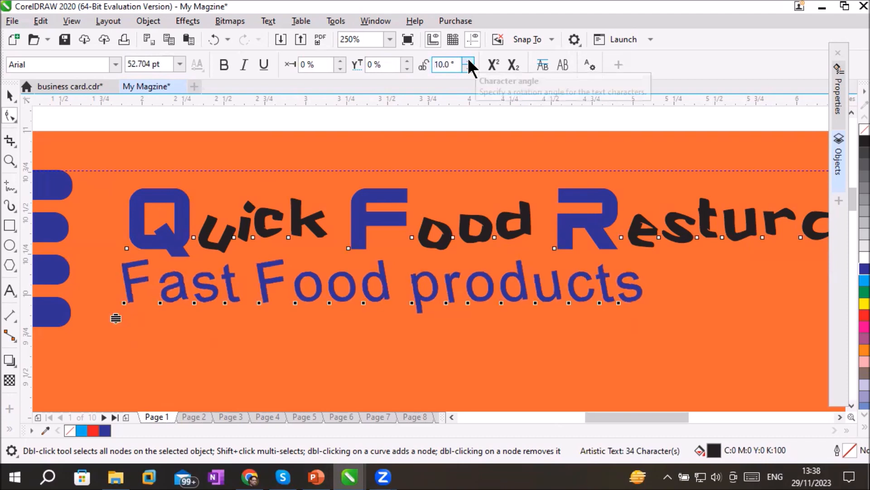
pyautogui.click(469, 70)
pyautogui.click(468, 70)
pyautogui.click(469, 69)
pyautogui.click(469, 69)
pyautogui.click(469, 69)
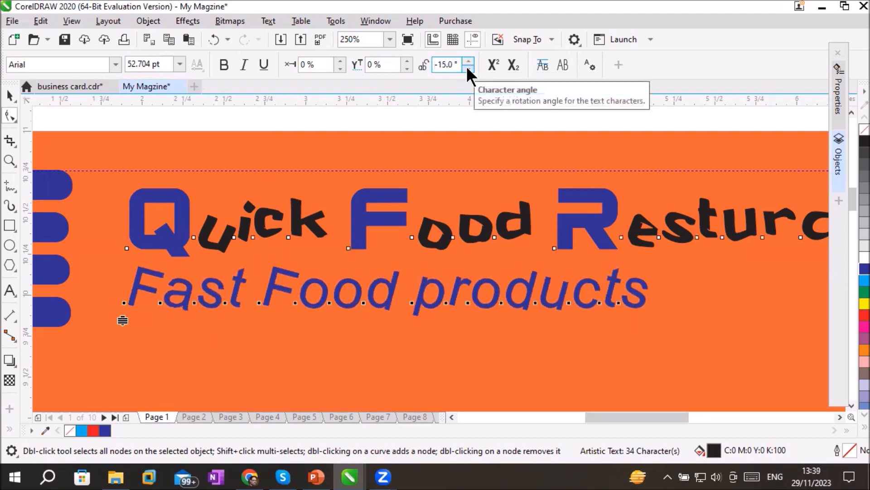
pyautogui.click(469, 69)
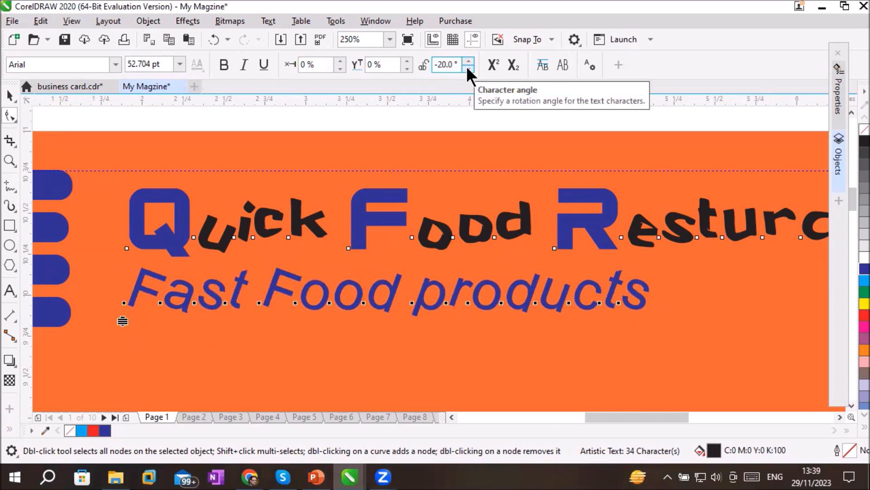
pyautogui.click(469, 69)
pyautogui.click(469, 69)
pyautogui.click(469, 70)
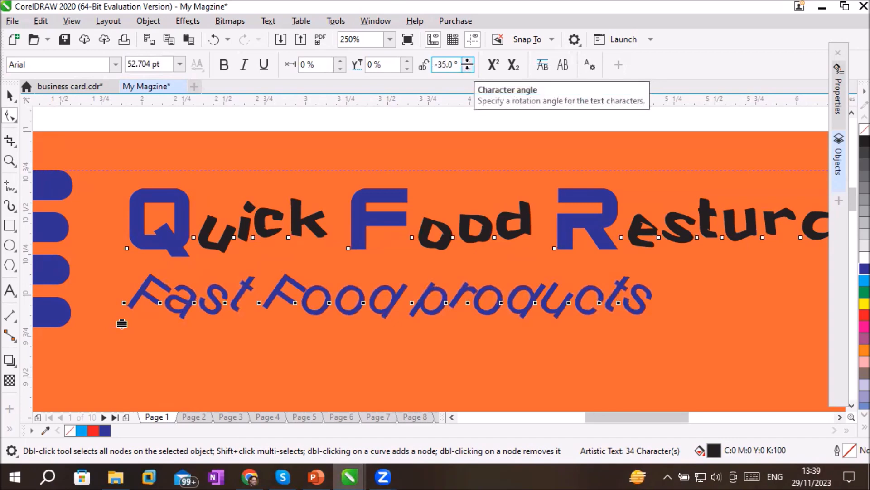
# Set the character angle of the Fast Food products line to -10°
pyautogui.click(468, 61)
pyautogui.click(469, 61)
pyautogui.click(468, 62)
pyautogui.click(468, 61)
pyautogui.click(468, 62)
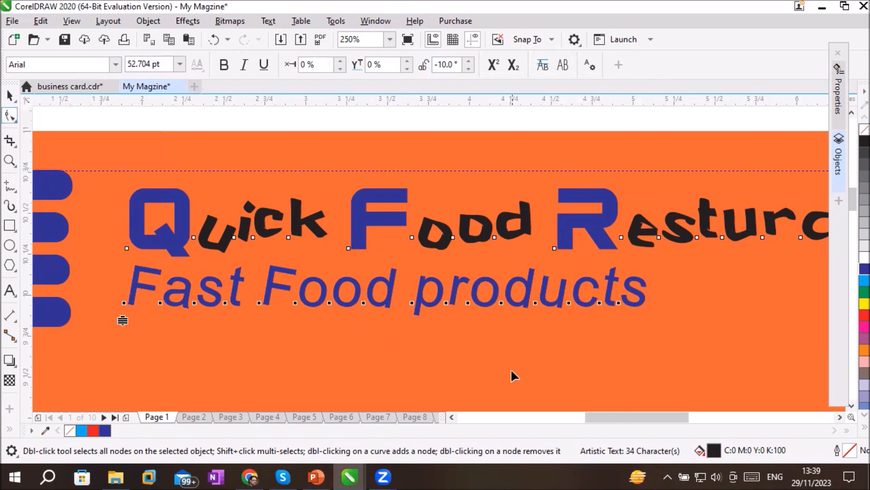
pyautogui.click(679, 294)
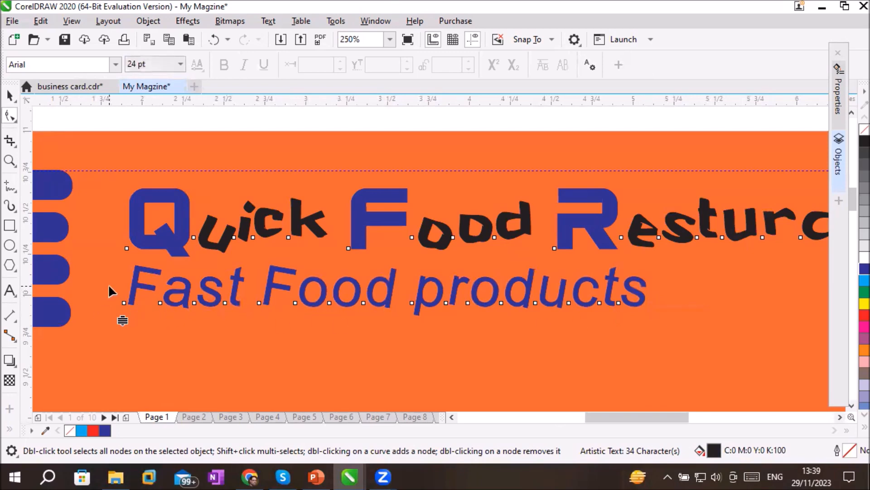
# Select all characters of the Fast Food products line and give them a yellow outline and a red fill
pyautogui.moveTo(209, 316); pyautogui.dragTo(646, 318)
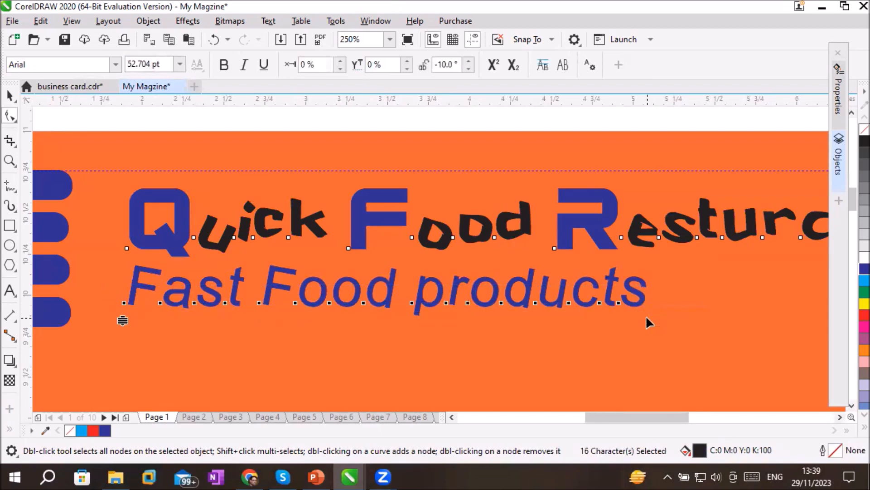
pyautogui.click(851, 304)
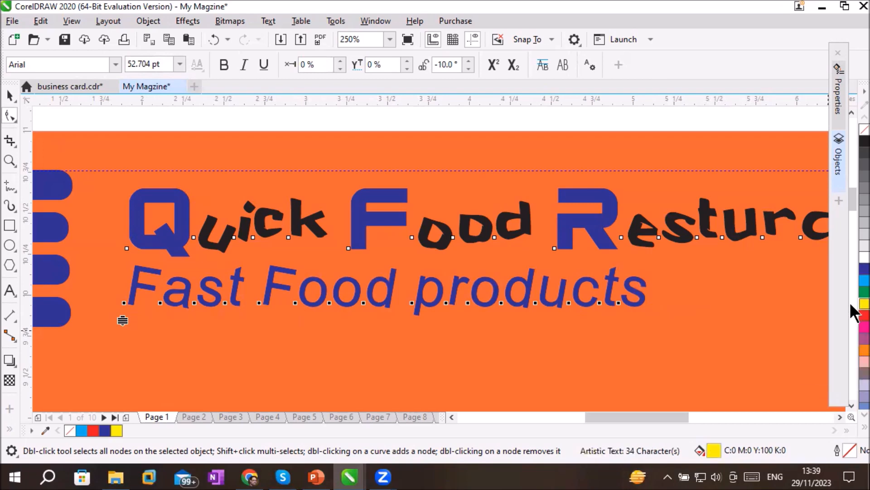
pyautogui.rightClick(851, 305)
pyautogui.click(861, 281)
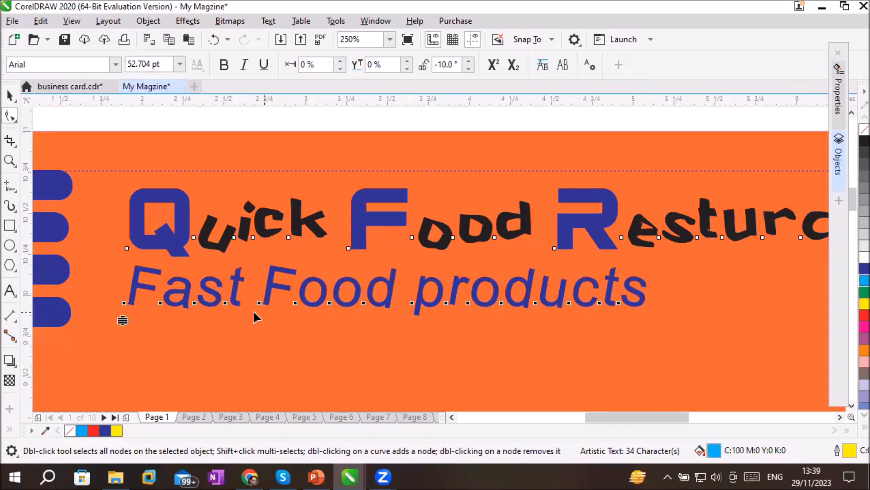
pyautogui.click(861, 316)
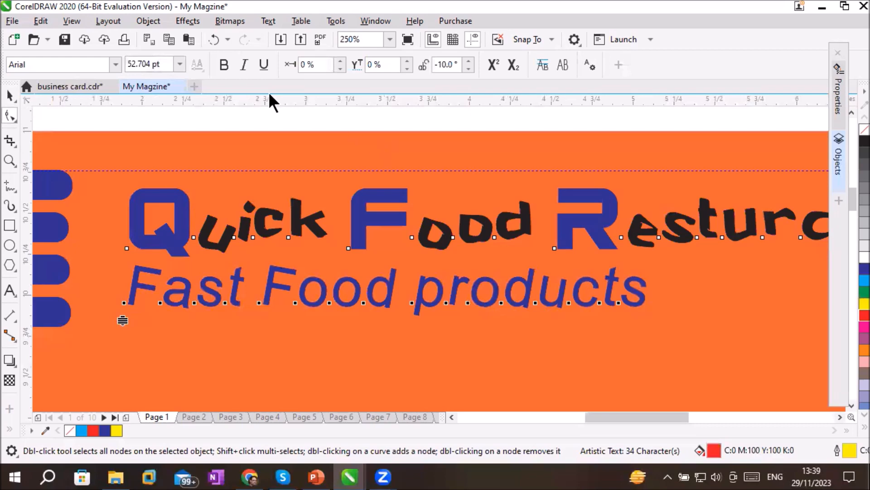
# Make the Fast Food products line bold and italic without underline, and change its fill to Powder Blue
pyautogui.click(225, 65)
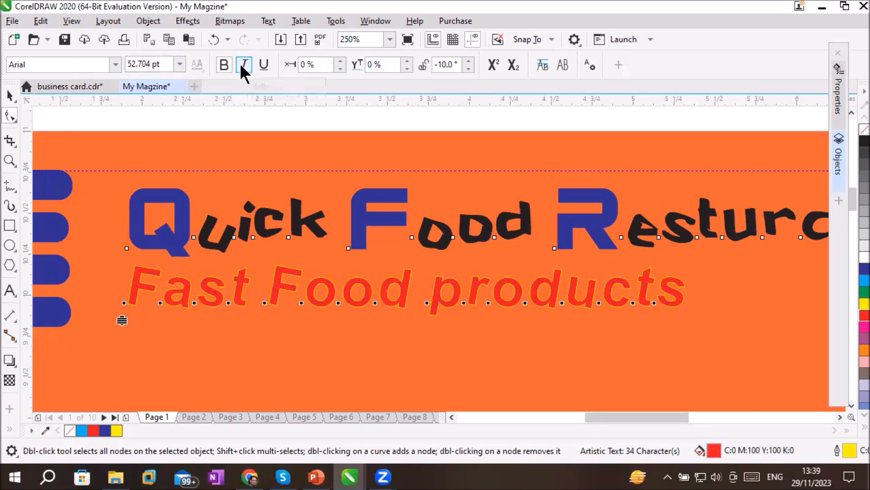
pyautogui.click(262, 65)
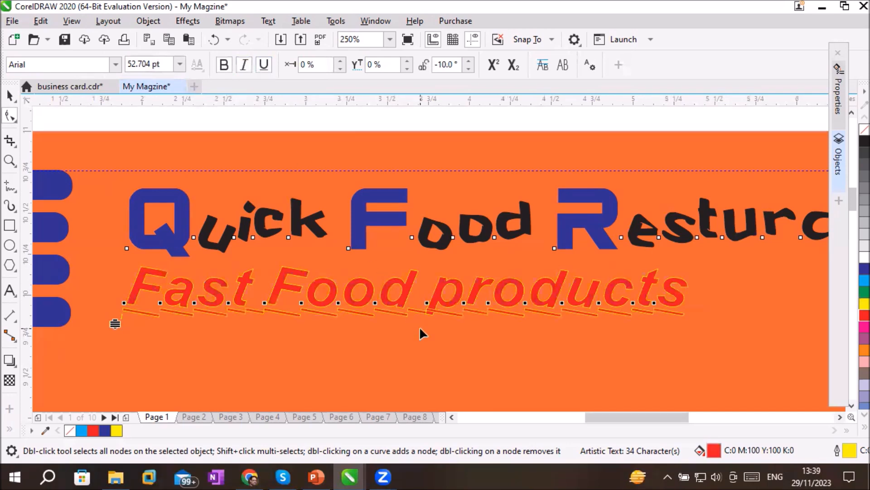
pyautogui.click(864, 291)
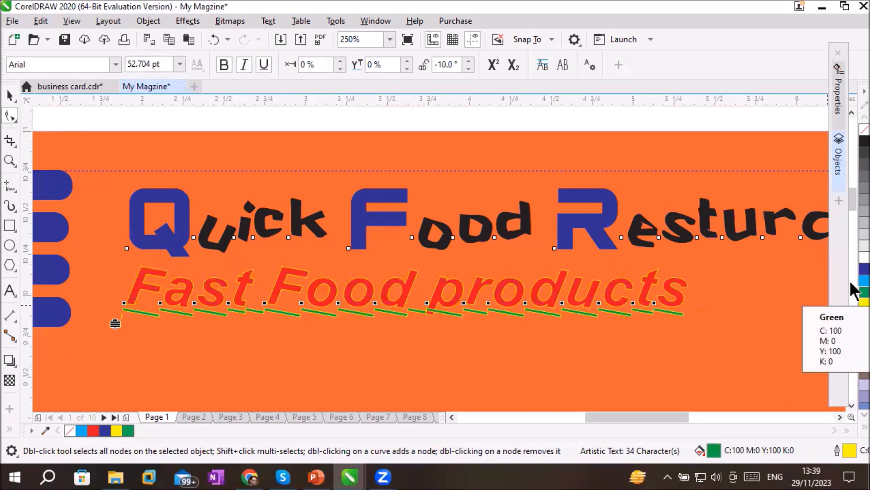
pyautogui.click(852, 384)
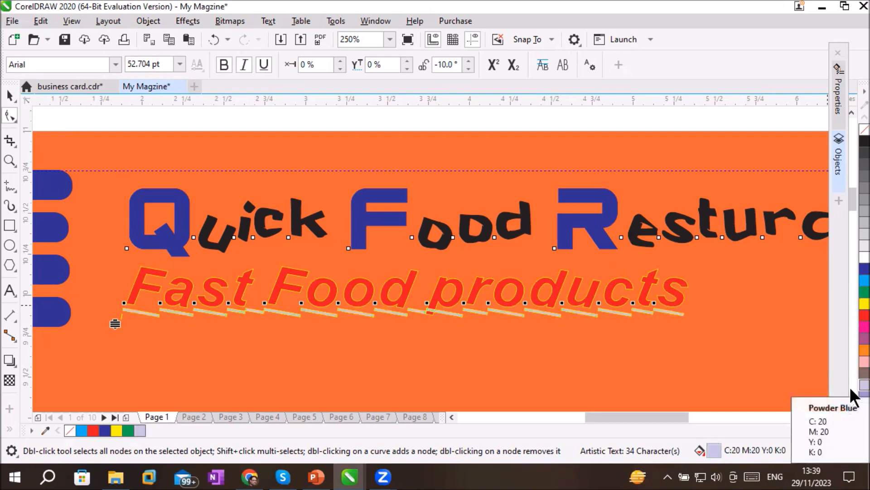
pyautogui.click(263, 64)
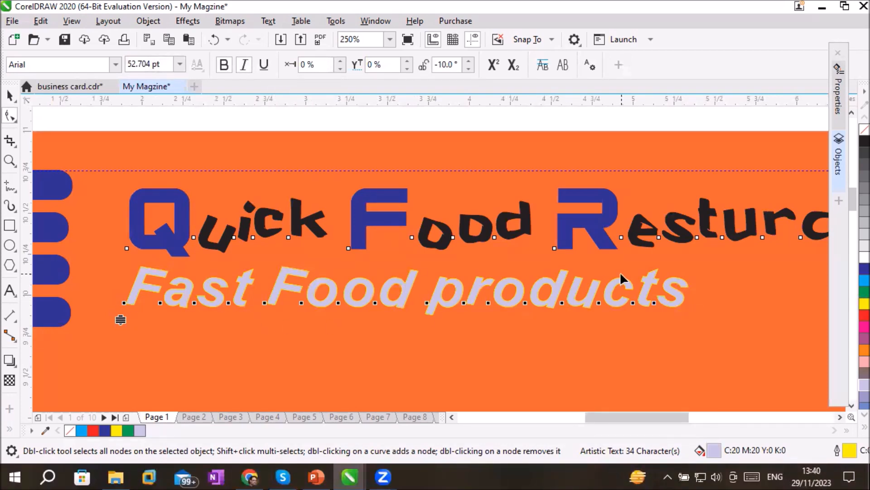
# Set the Fast Food products line's character angle to 0° and its horizontal character offset to 11%
pyautogui.click(470, 61)
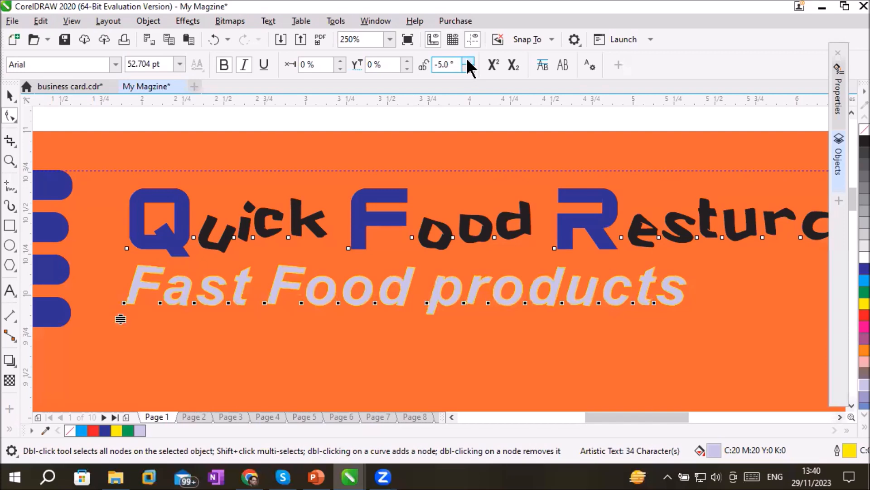
pyautogui.click(470, 60)
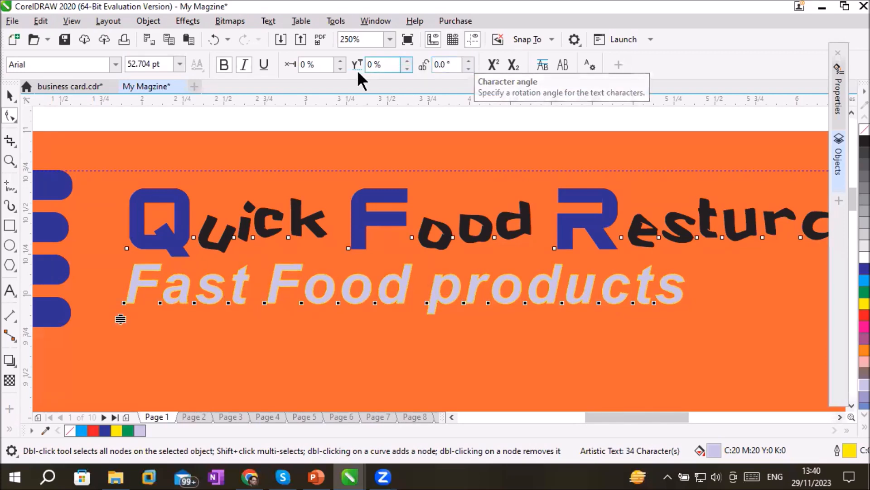
pyautogui.click(341, 68)
pyautogui.click(341, 69)
pyautogui.click(341, 68)
pyautogui.click(341, 69)
pyautogui.click(341, 69)
pyautogui.click(341, 69)
pyautogui.click(341, 68)
pyautogui.click(342, 61)
pyautogui.click(342, 60)
pyautogui.click(342, 60)
pyautogui.click(341, 61)
pyautogui.click(341, 61)
pyautogui.click(342, 61)
pyautogui.click(342, 61)
pyautogui.click(342, 61)
pyautogui.click(342, 61)
pyautogui.click(342, 61)
pyautogui.click(341, 61)
pyautogui.click(341, 61)
pyautogui.click(342, 61)
pyautogui.click(341, 60)
pyautogui.click(341, 60)
pyautogui.click(341, 61)
pyautogui.click(341, 61)
pyautogui.click(342, 61)
pyautogui.click(341, 61)
pyautogui.click(342, 61)
pyautogui.click(342, 61)
pyautogui.click(341, 61)
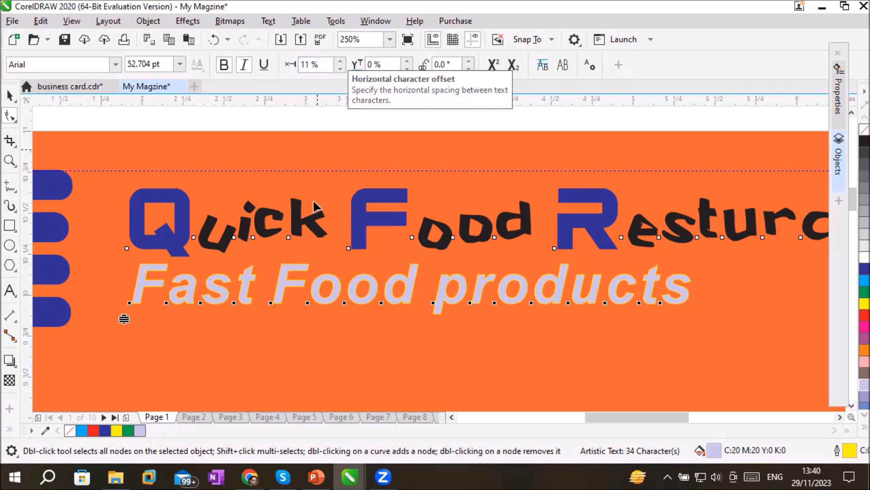
pyautogui.click(156, 331)
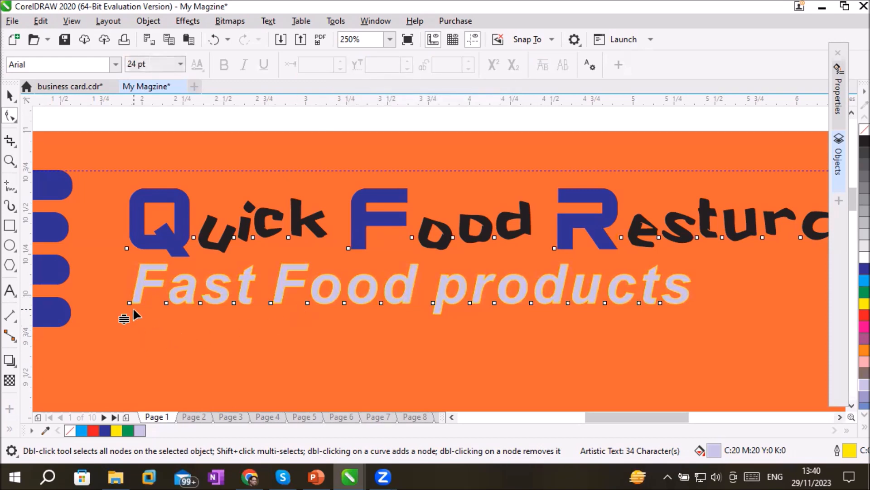
# Restyle both capital F letters of the Fast Food products line as non-bold with red fill and outline, and set their vertical character offset to 9%
pyautogui.click(130, 302)
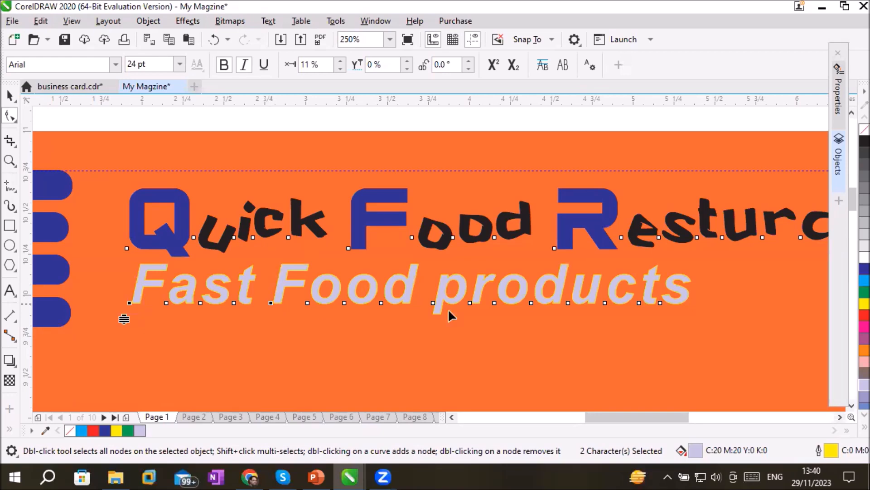
pyautogui.click(853, 319)
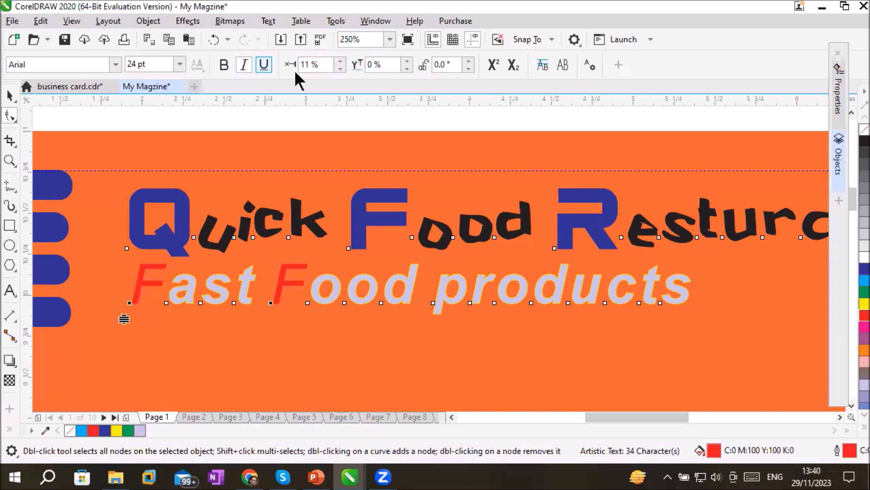
pyautogui.click(407, 61)
pyautogui.click(407, 60)
pyautogui.click(407, 61)
pyautogui.click(407, 61)
pyautogui.click(407, 60)
pyautogui.click(407, 61)
pyautogui.click(407, 61)
pyautogui.click(407, 60)
pyautogui.click(407, 61)
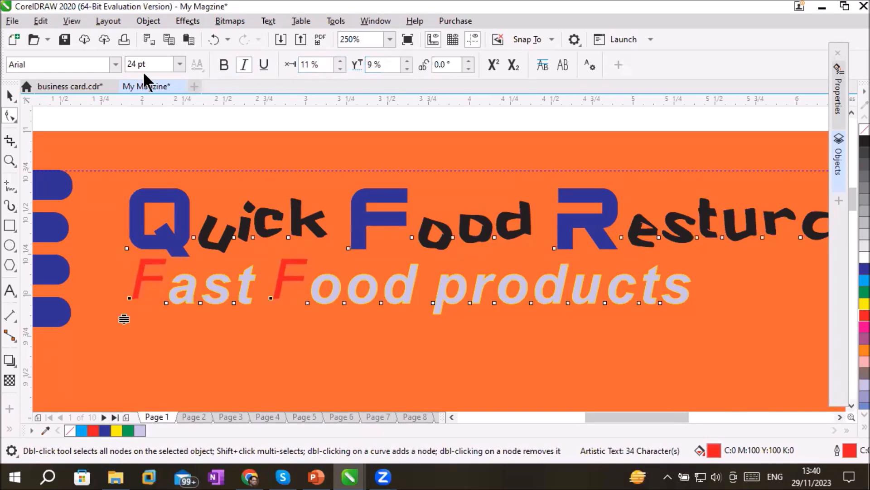
# Set the two red capital F letters to 36 pt in the b Biger Over font
pyautogui.click(179, 64)
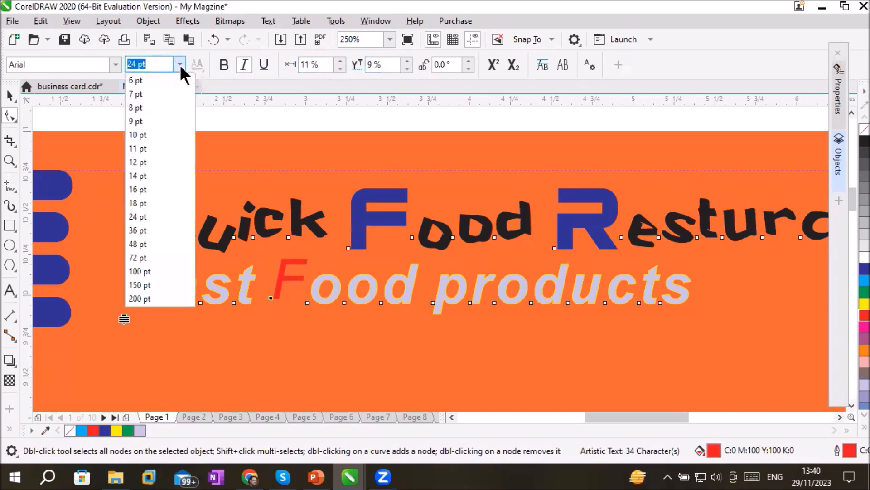
pyautogui.click(151, 230)
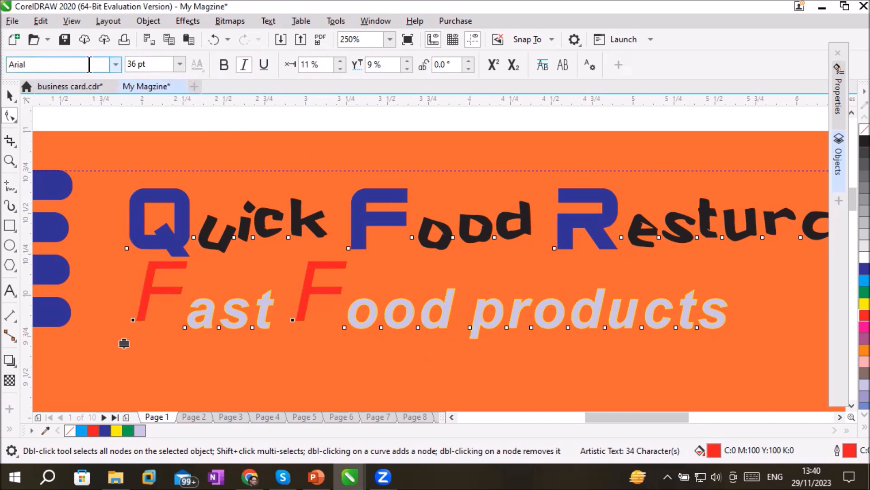
pyautogui.click(115, 66)
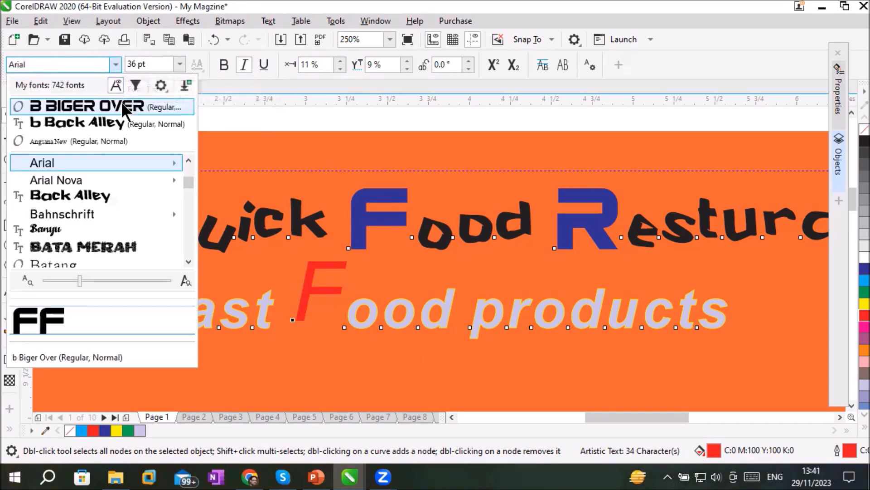
pyautogui.click(123, 106)
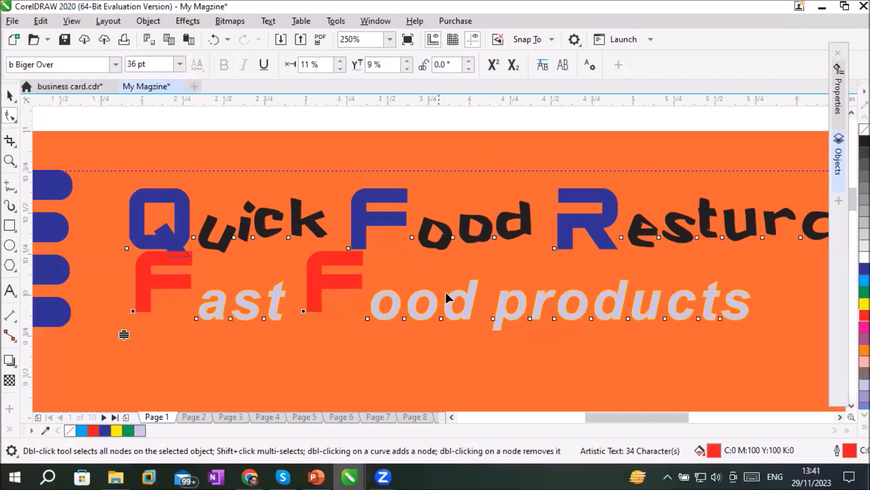
# Increase the line spacing between the Quick Food Resturant title and the Fast Food products line below it
pyautogui.click(456, 308)
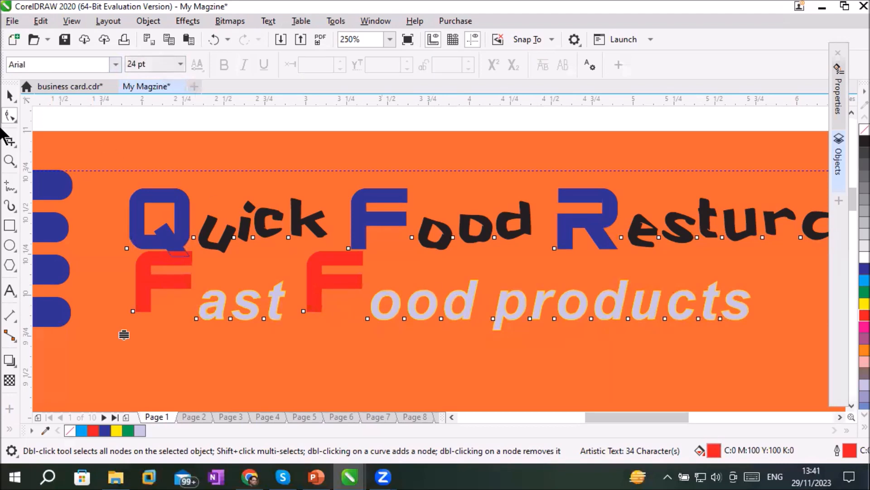
pyautogui.click(10, 95)
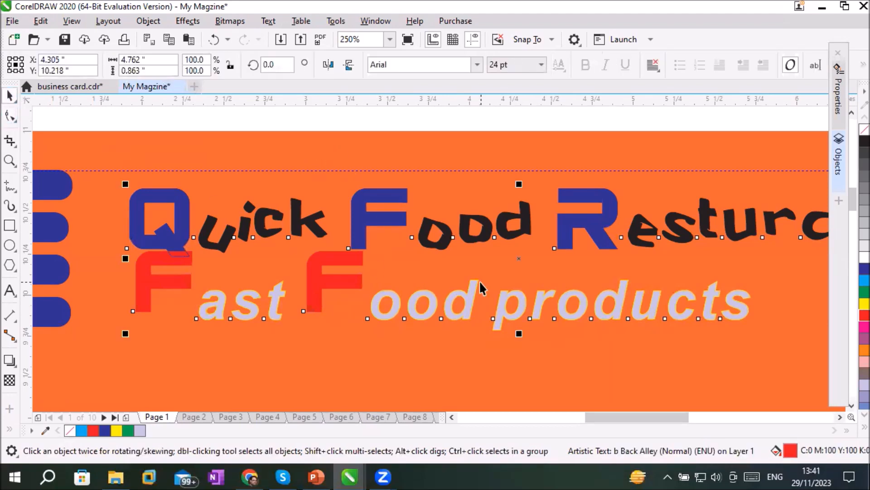
pyautogui.press('Escape')
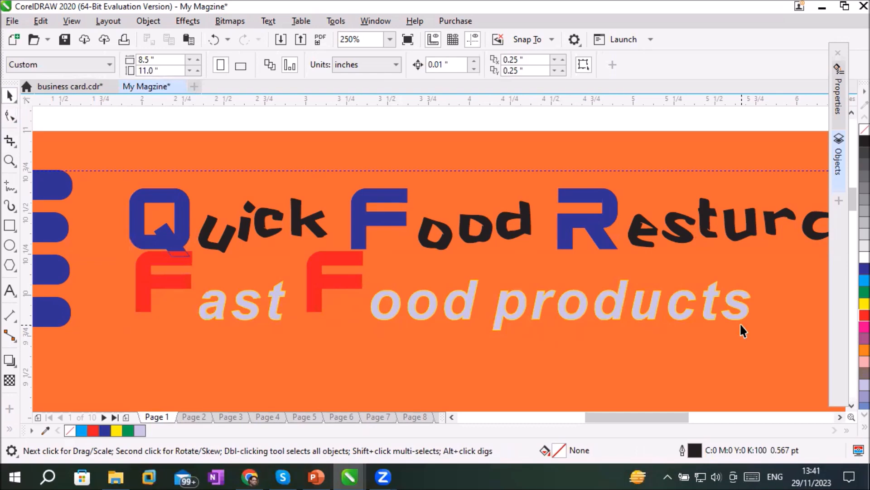
pyautogui.click(12, 116)
pyautogui.scroll(-5, 482, 303)
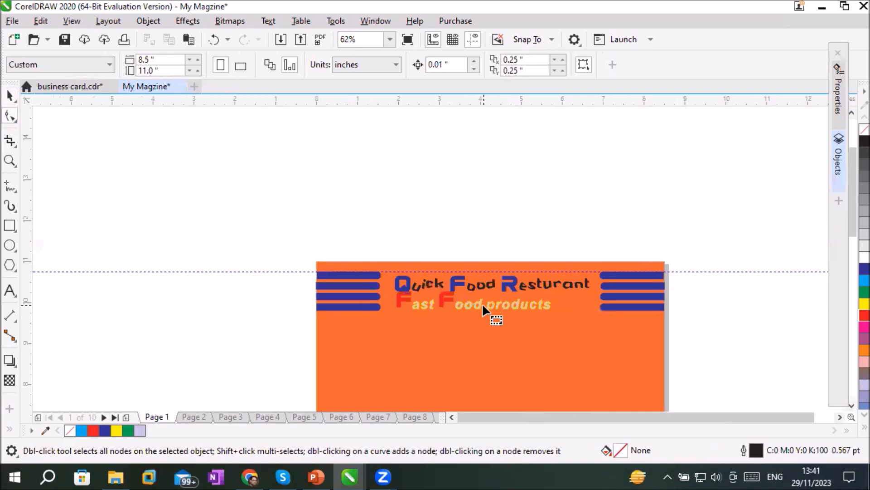
pyautogui.scroll(3, 518, 327)
pyautogui.click(534, 294)
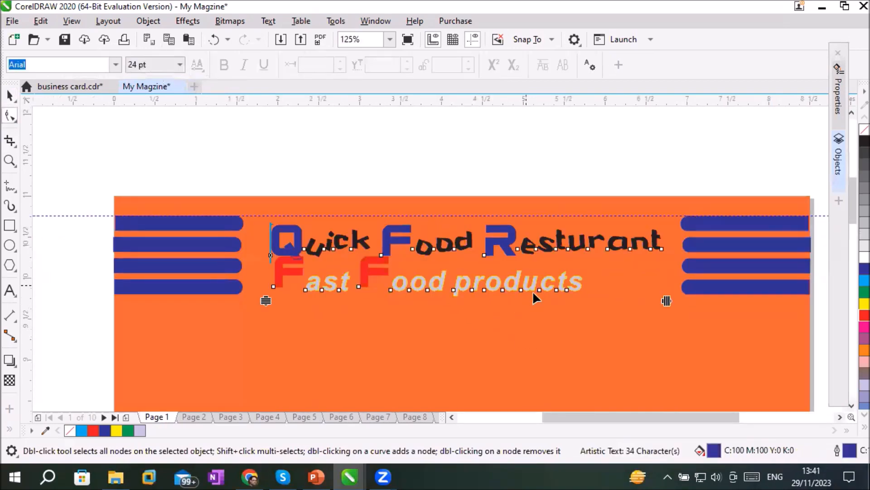
pyautogui.moveTo(266, 301); pyautogui.dragTo(266, 233)
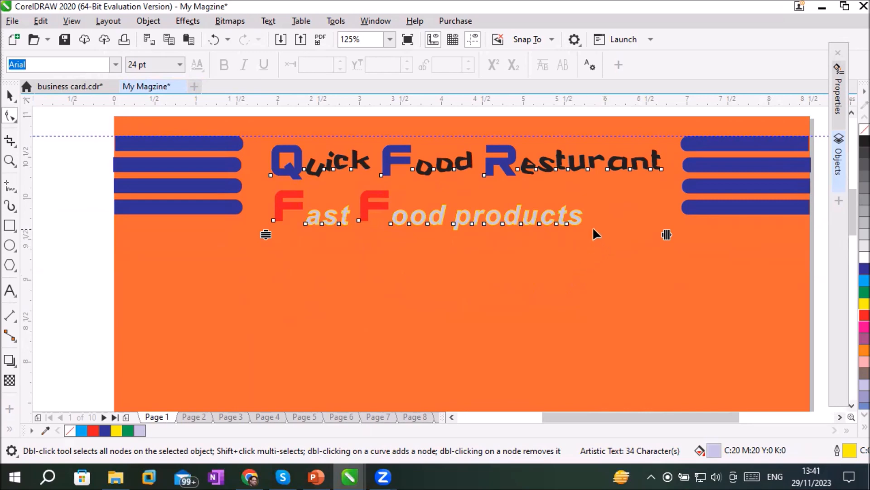
# Select every character of the Fast Food products line and set it to all capitals
pyautogui.moveTo(591, 214); pyautogui.dragTo(589, 230)
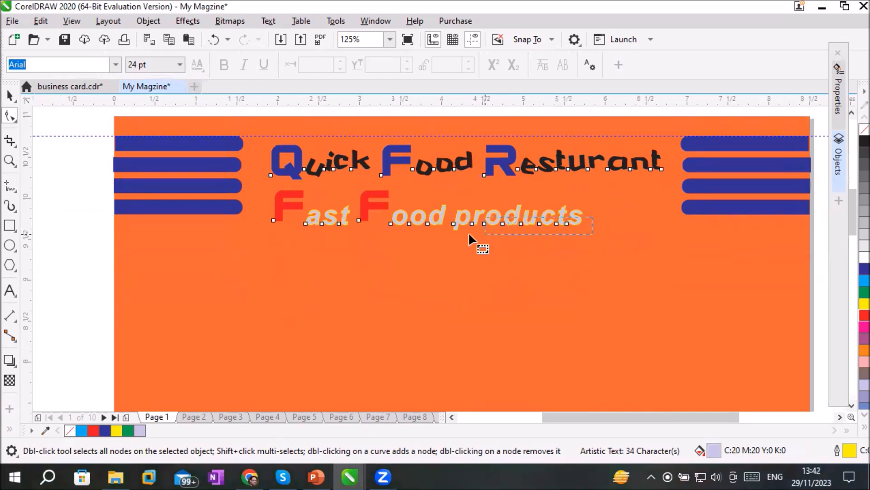
pyautogui.moveTo(380, 232); pyautogui.dragTo(250, 231)
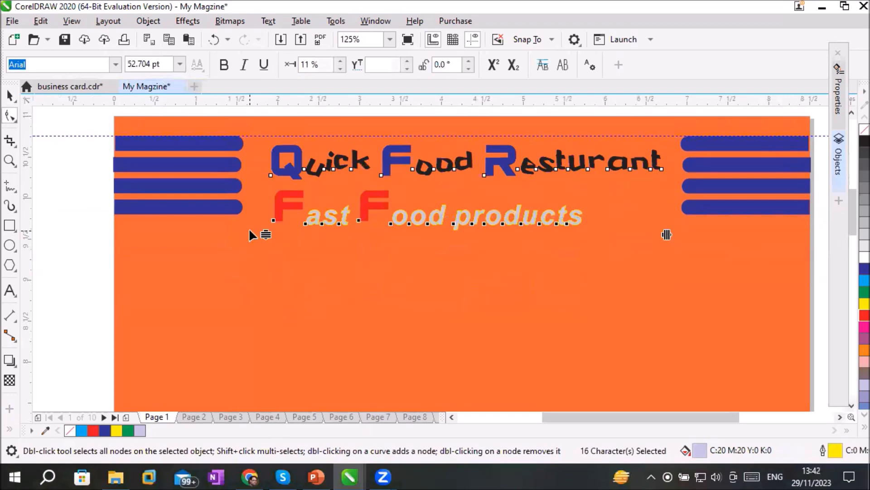
pyautogui.click(561, 64)
pyautogui.click(561, 64)
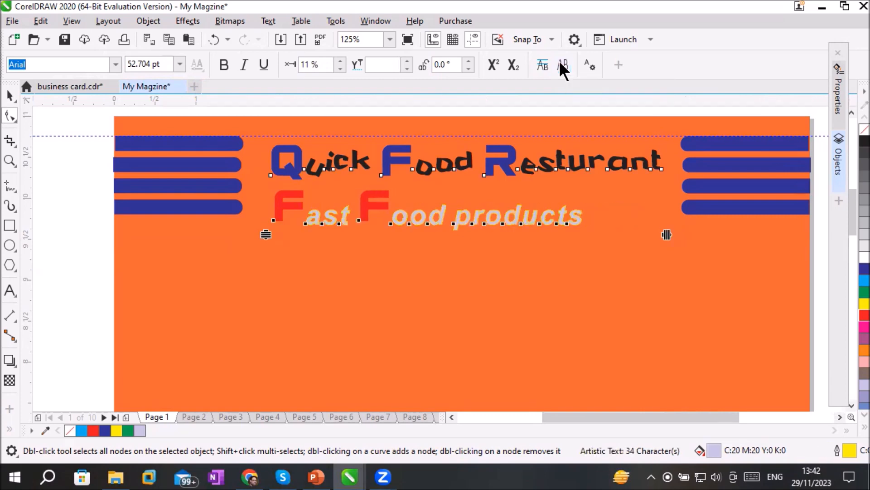
pyautogui.click(561, 64)
pyautogui.click(561, 64)
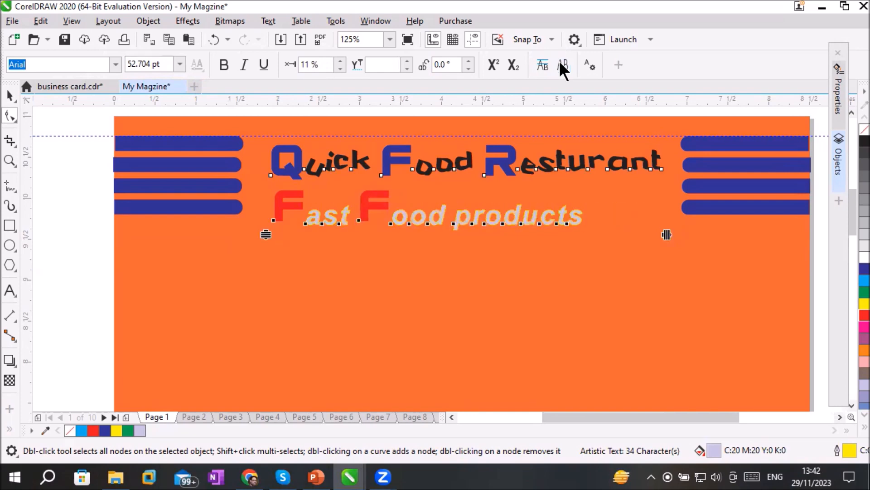
pyautogui.click(561, 64)
pyautogui.click(562, 65)
pyautogui.click(561, 65)
pyautogui.click(561, 65)
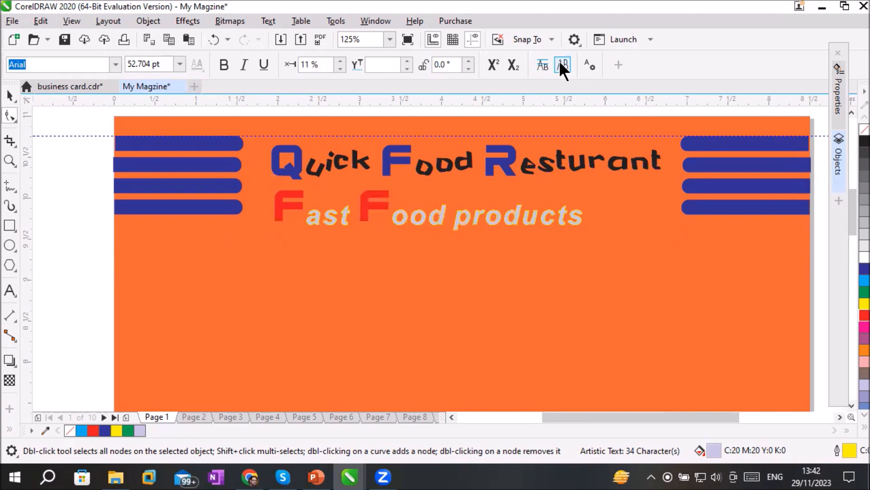
pyautogui.click(562, 64)
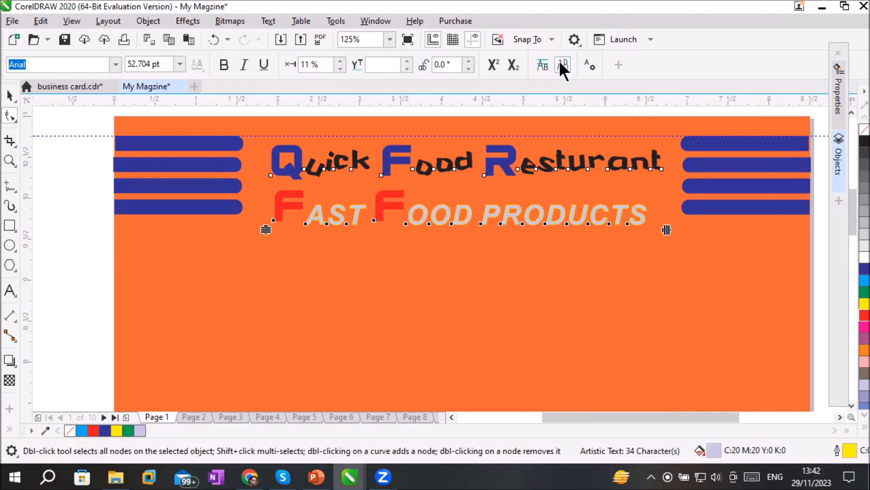
pyautogui.click(561, 64)
pyautogui.click(561, 64)
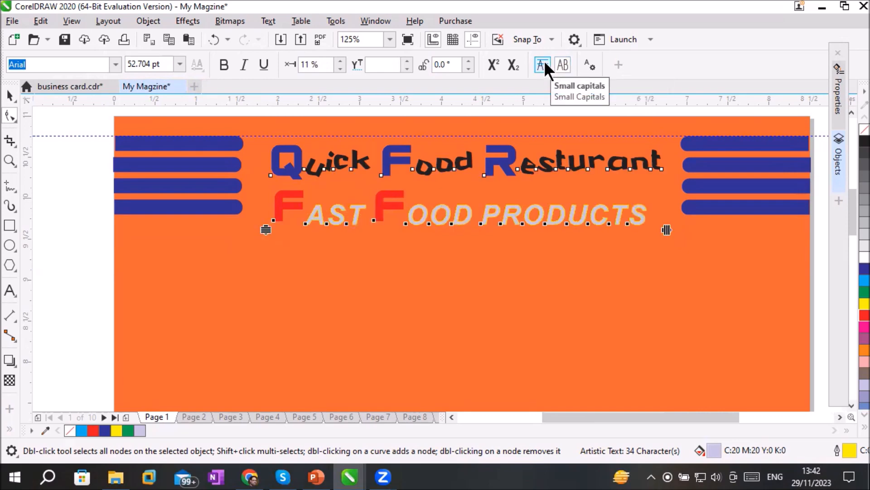
# Try small capitals on the Fast Food products line, returning it to all capitals
pyautogui.click(543, 65)
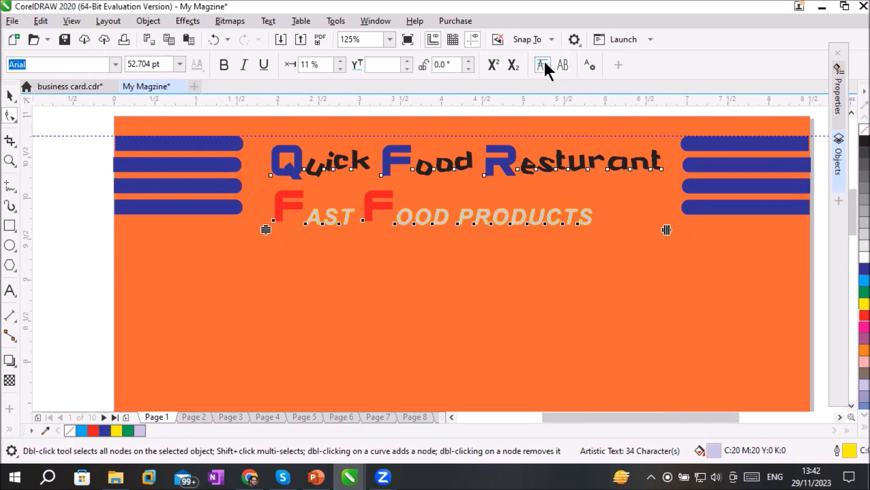
pyautogui.click(544, 65)
pyautogui.click(544, 65)
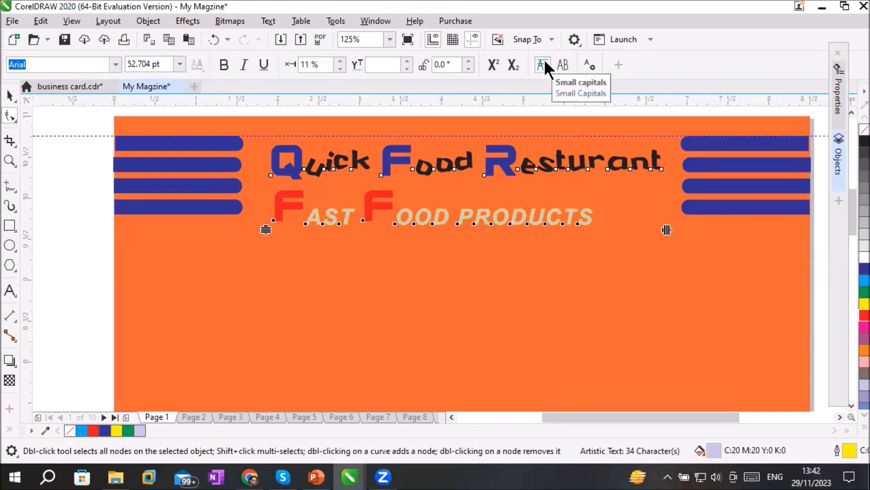
pyautogui.click(563, 65)
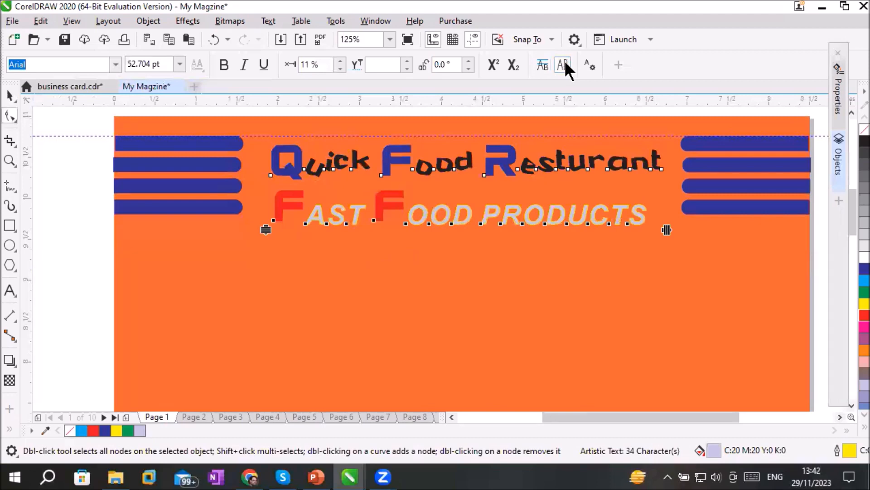
pyautogui.click(541, 63)
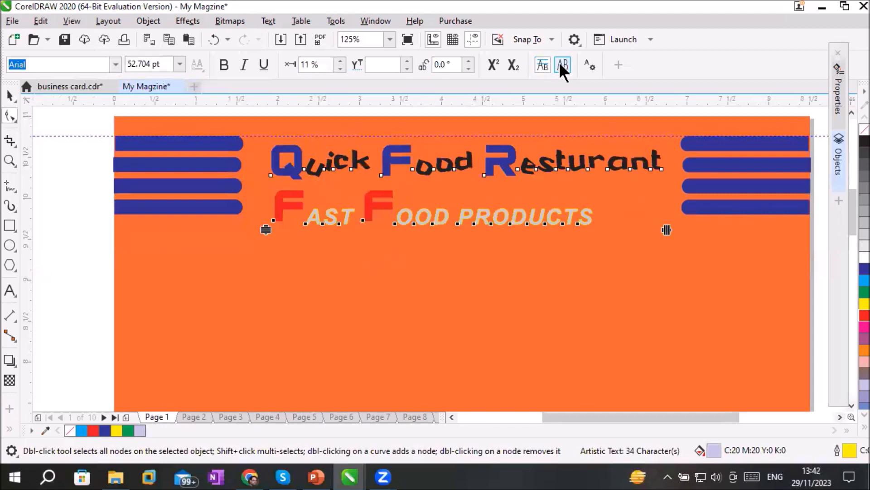
pyautogui.click(562, 65)
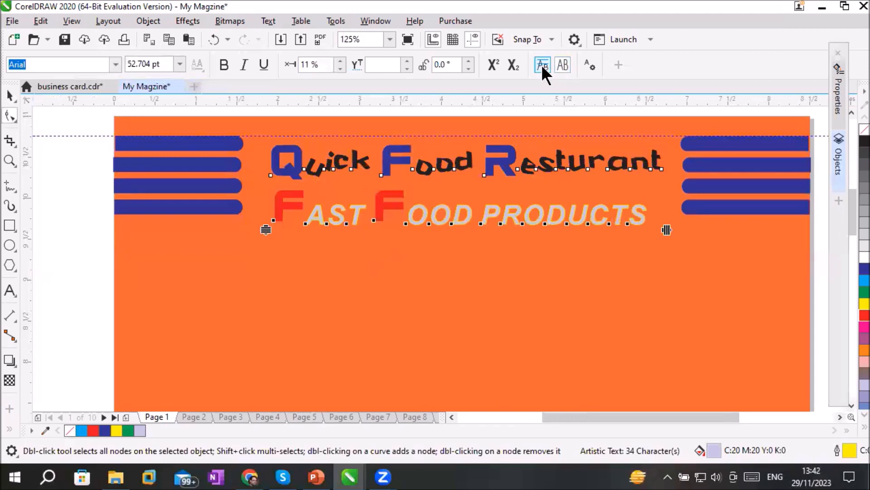
pyautogui.click(541, 64)
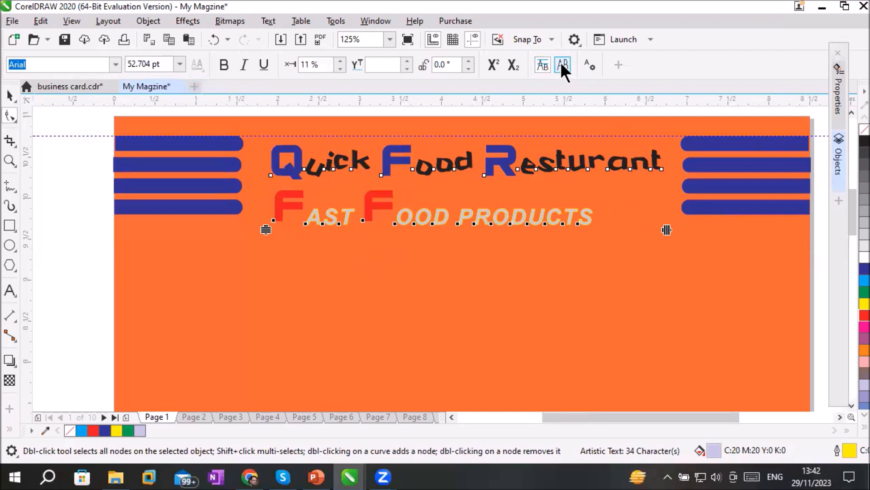
pyautogui.click(562, 65)
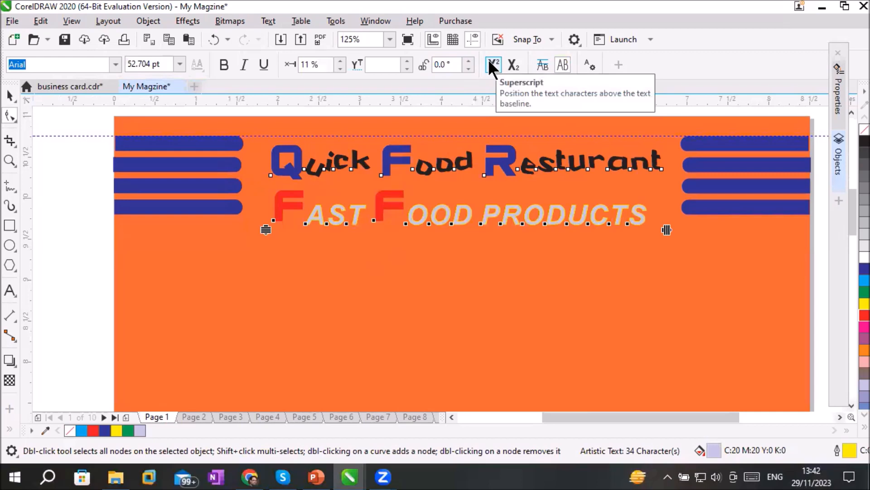
pyautogui.click(501, 243)
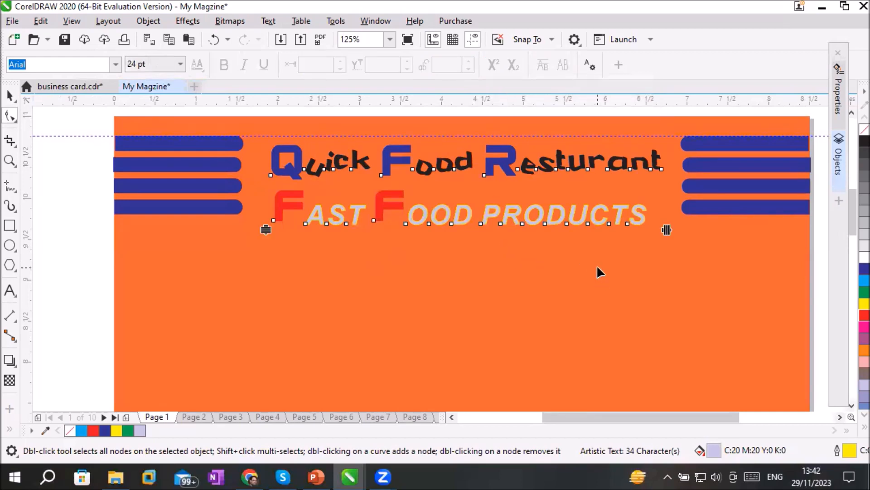
# Add the artistic text "Water Bootle: H2O" in 24 pt Arial below the header on page 1
pyautogui.click(852, 406)
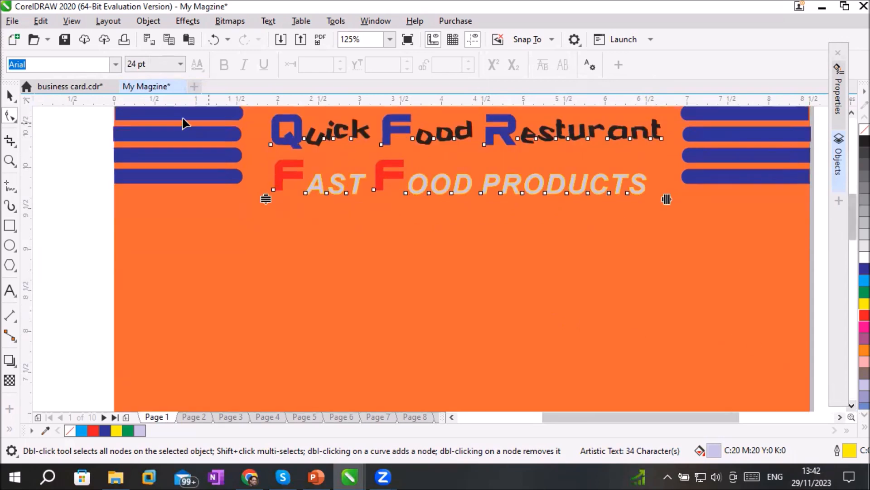
pyautogui.click(10, 290)
pyautogui.click(209, 266)
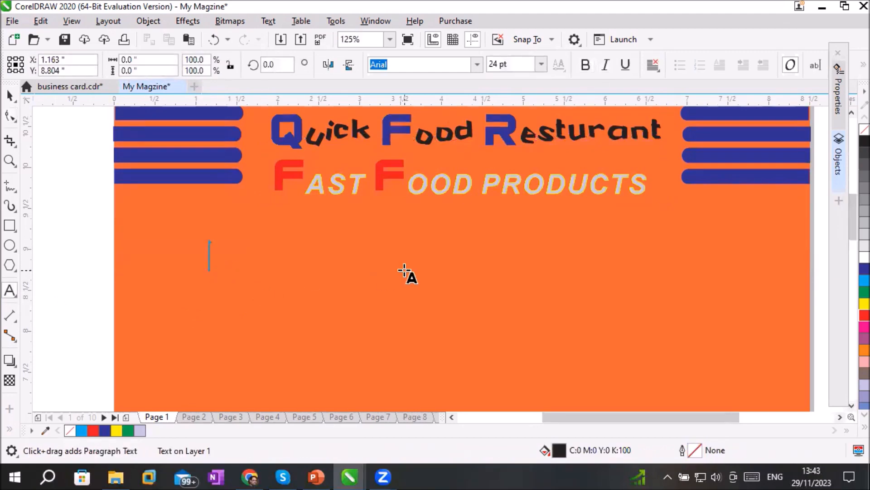
pyautogui.write('Wa')
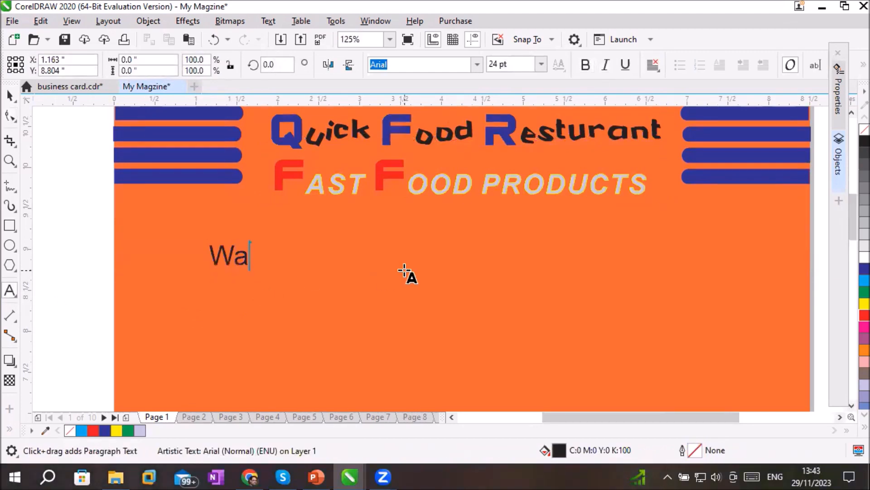
pyautogui.write('ter Boot')
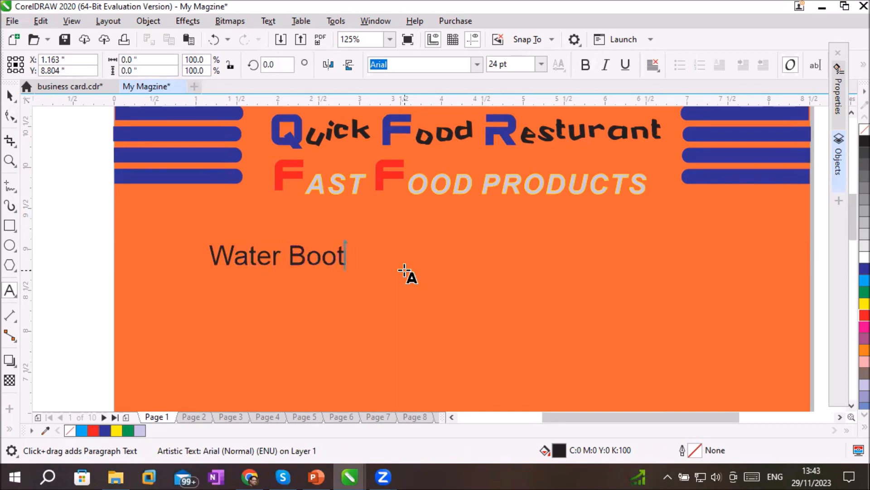
pyautogui.write('le')
pyautogui.press('BackSpace')
pyautogui.write(': H')
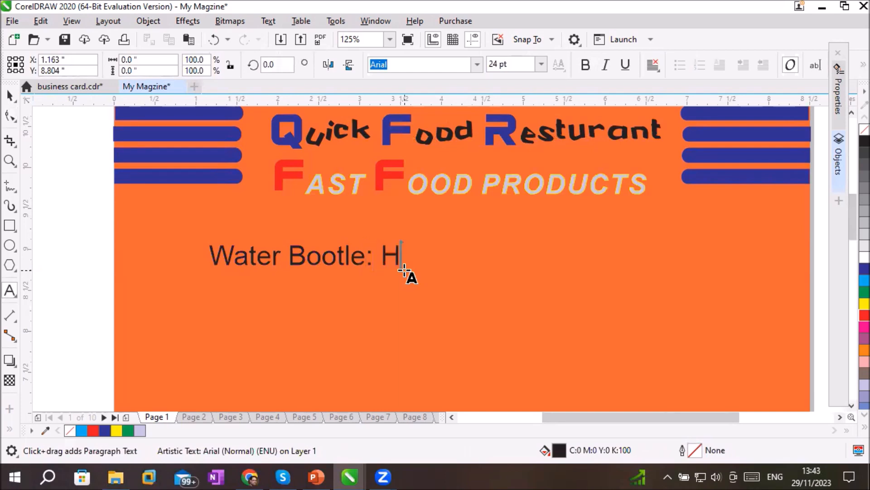
pyautogui.write('2O')
# Shift the 2 in H2O slightly below the baseline, with a 1% horizontal and -7% vertical character offset
pyautogui.scroll(2, 412, 267)
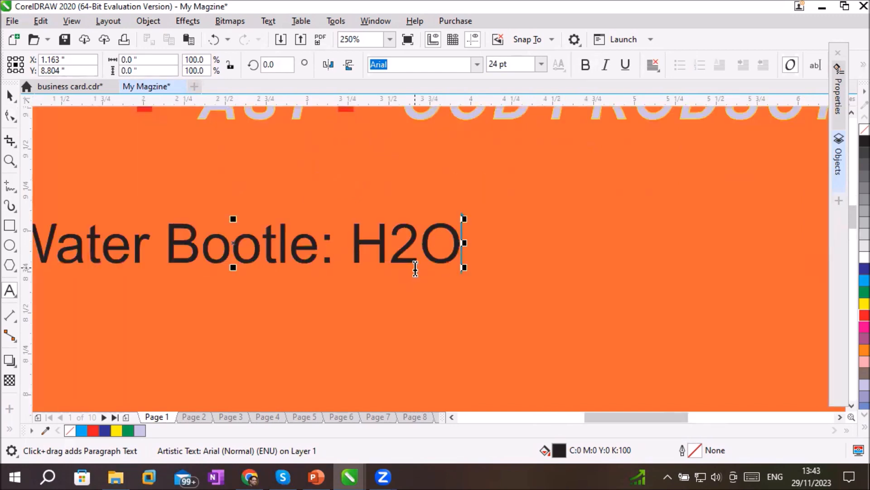
pyautogui.moveTo(396, 248); pyautogui.dragTo(411, 249)
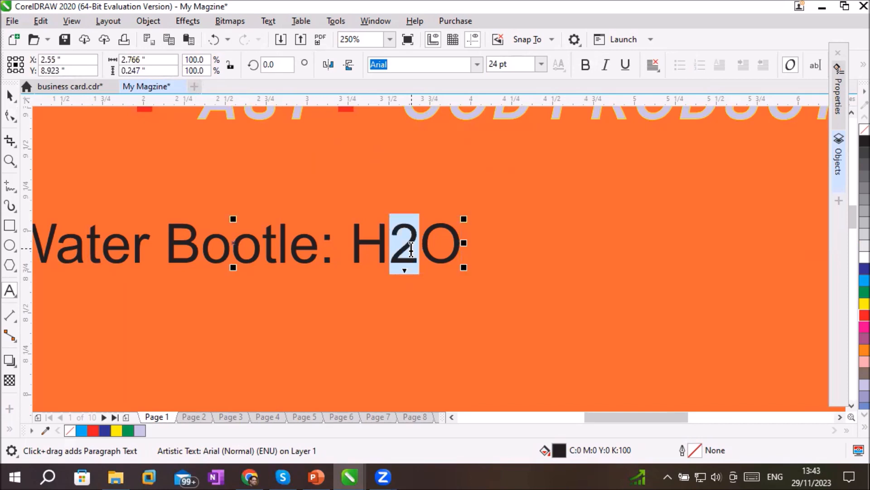
pyautogui.scroll(-2, 420, 281)
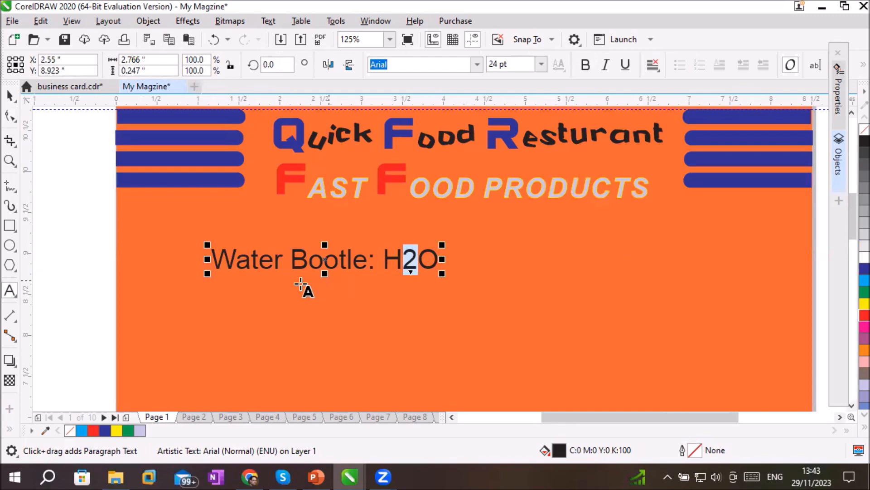
pyautogui.click(10, 116)
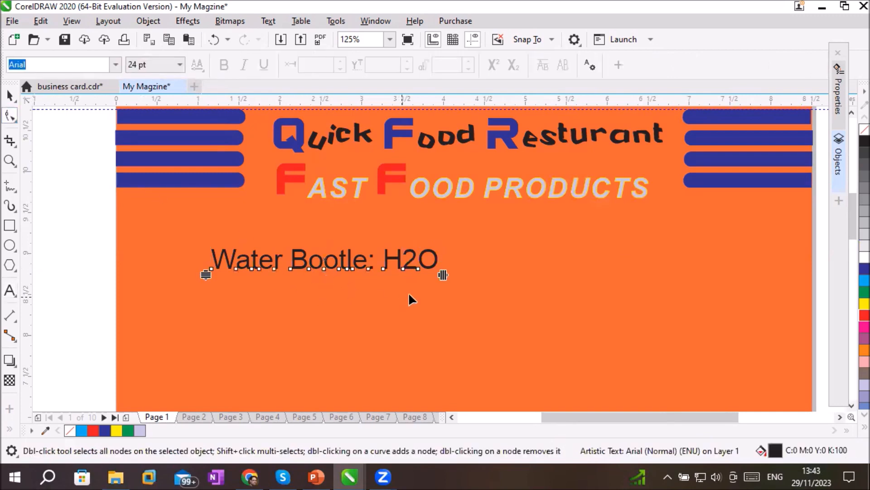
pyautogui.click(402, 268)
pyautogui.scroll(2, 435, 278)
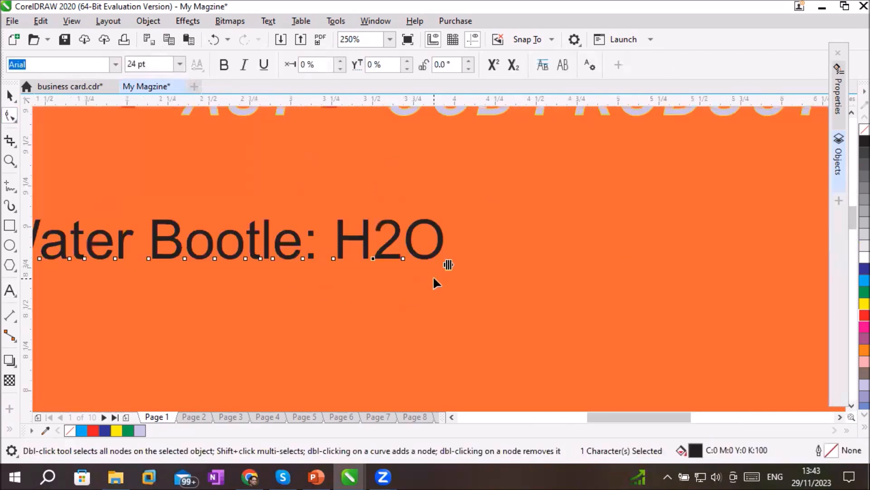
pyautogui.moveTo(374, 257); pyautogui.dragTo(375, 225)
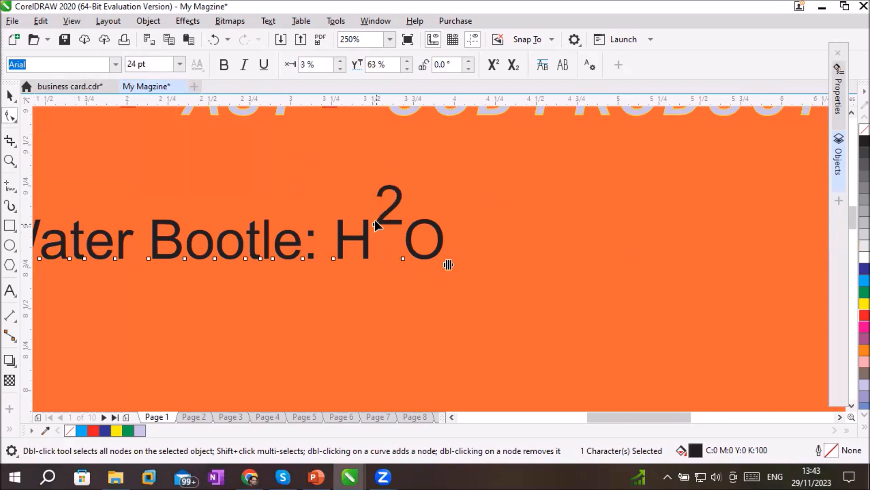
pyautogui.moveTo(375, 222); pyautogui.dragTo(371, 263)
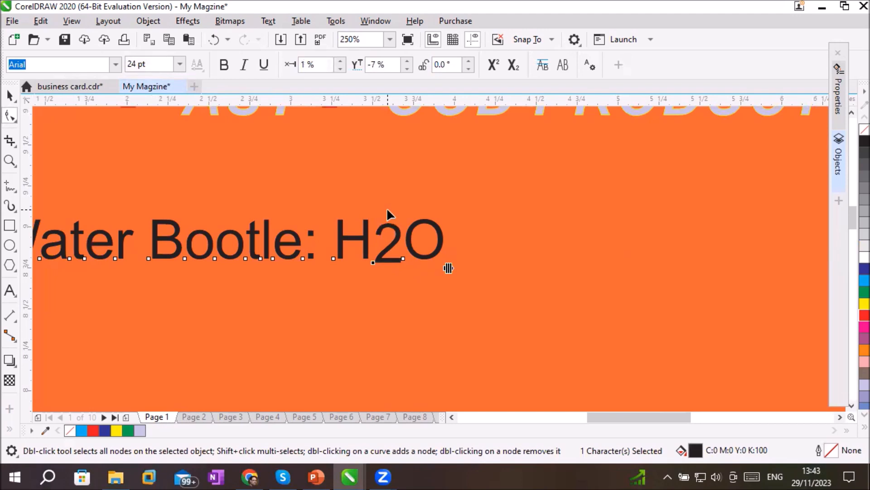
# Turn the 2 in H2O into a superscript
pyautogui.click(495, 61)
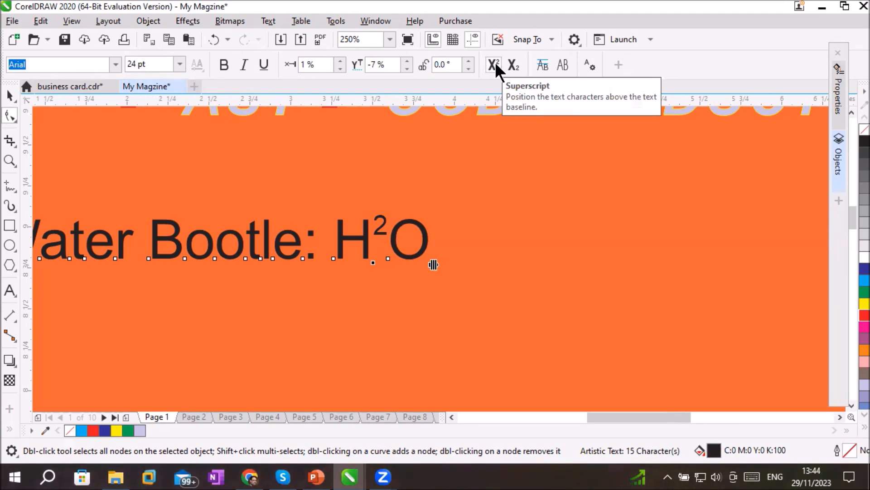
pyautogui.click(495, 62)
pyautogui.click(495, 62)
pyautogui.click(495, 62)
pyautogui.click(495, 62)
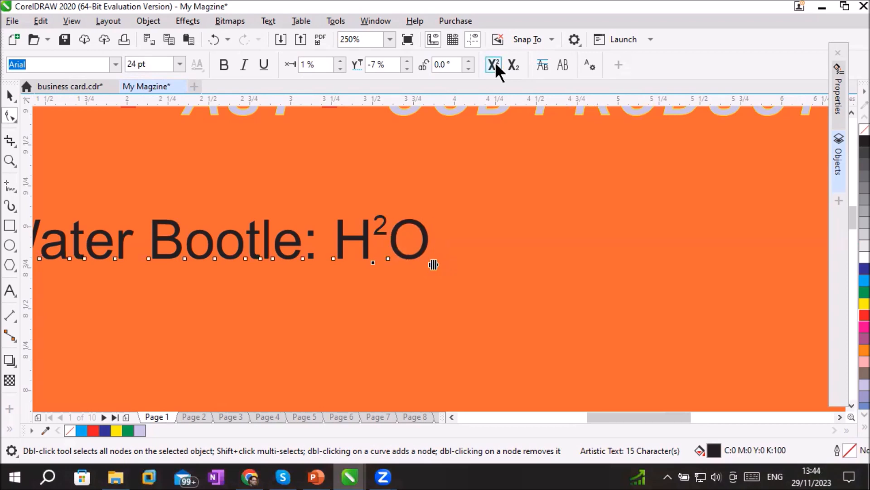
# Replace the superscript on the 2 in H2O with a subscript and deselect the text
pyautogui.click(495, 62)
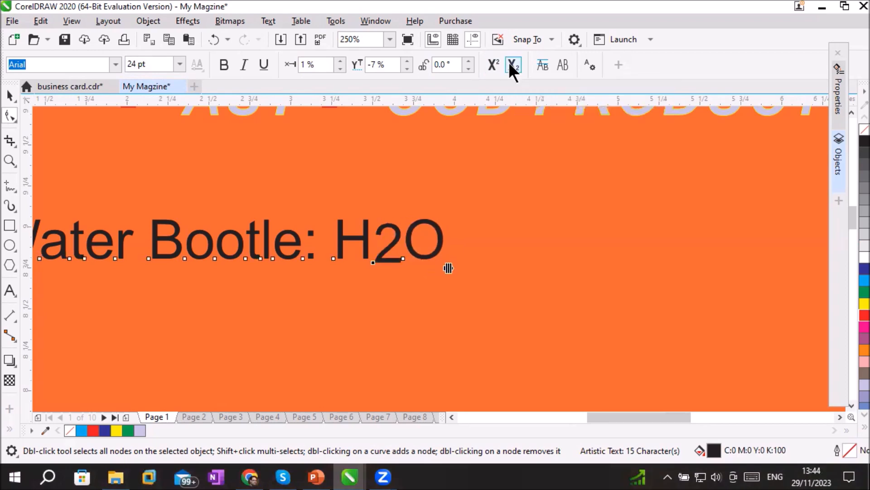
pyautogui.click(510, 64)
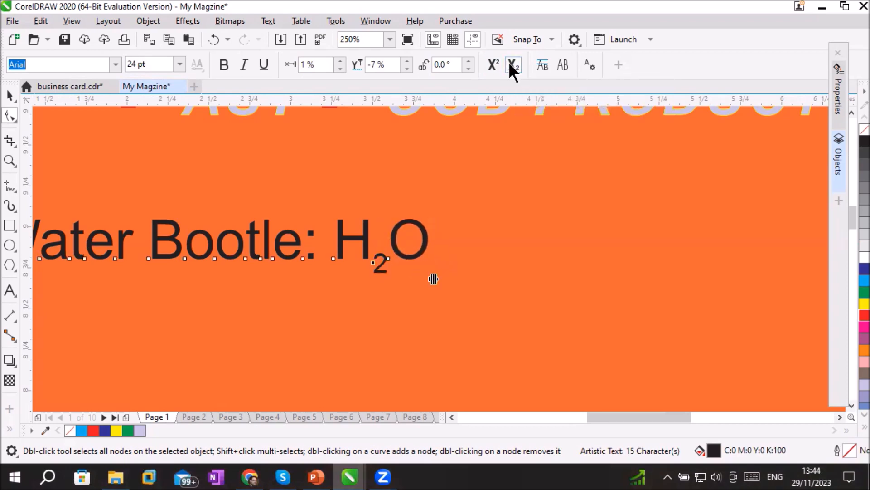
pyautogui.click(519, 232)
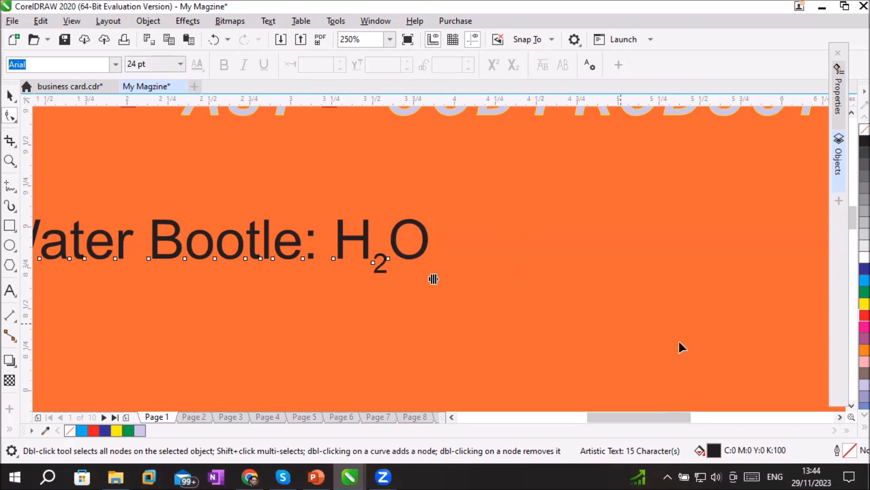
pyautogui.moveTo(617, 416); pyautogui.dragTo(595, 420)
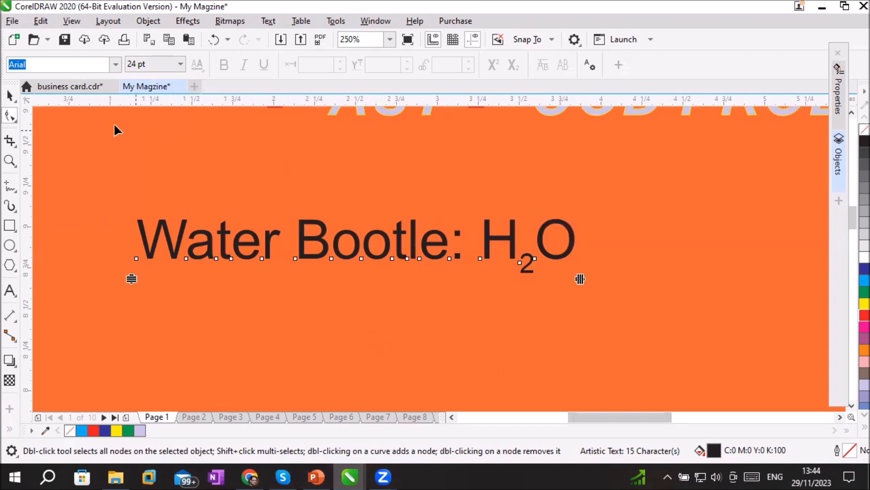
pyautogui.click(10, 95)
pyautogui.click(156, 172)
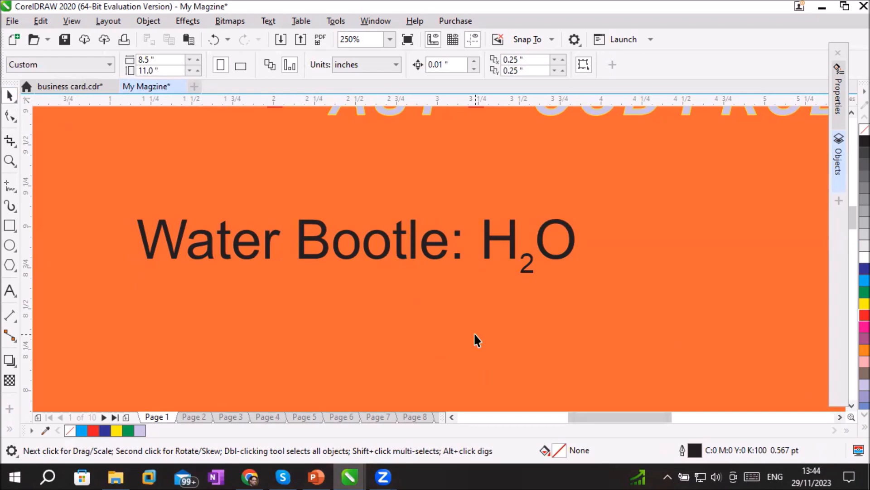
# Add a line of 24 pt Arial artistic text beginning "MS for Microso" below the Water Bootle line on page 1
pyautogui.click(850, 405)
pyautogui.click(849, 405)
pyautogui.click(849, 405)
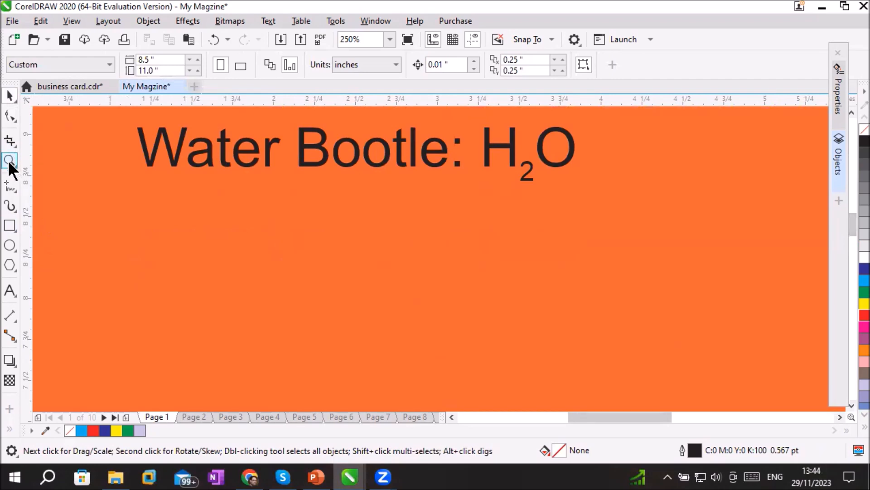
pyautogui.click(9, 290)
pyautogui.click(164, 241)
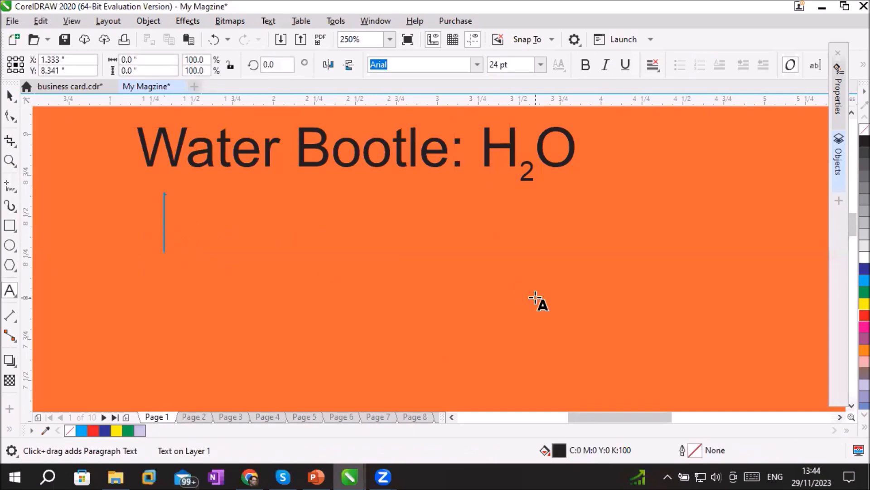
pyautogui.write('MS f')
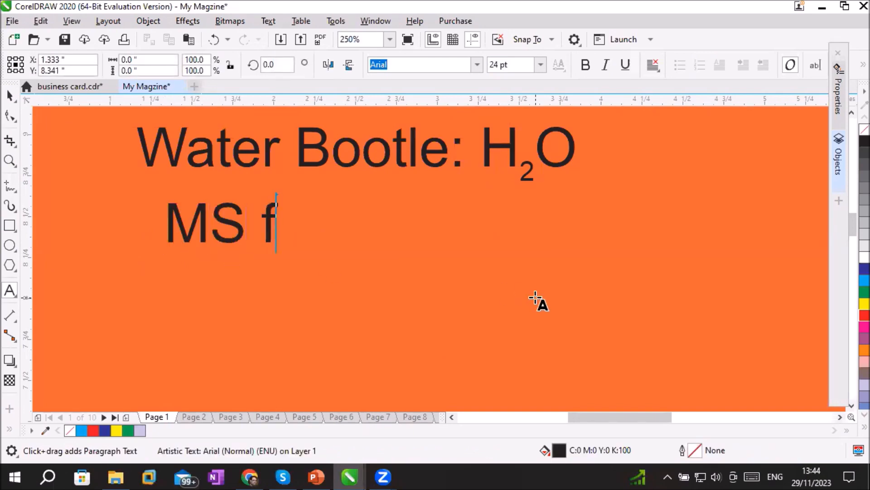
pyautogui.write('or ')
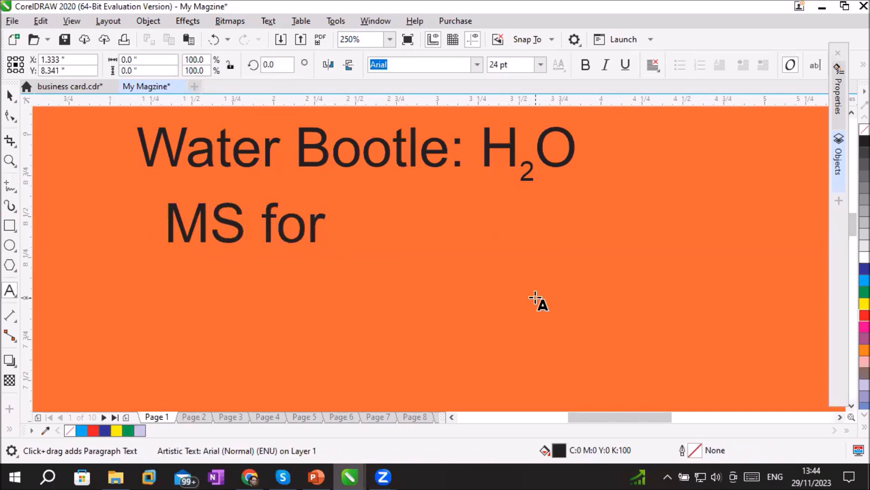
pyautogui.write('Microso')
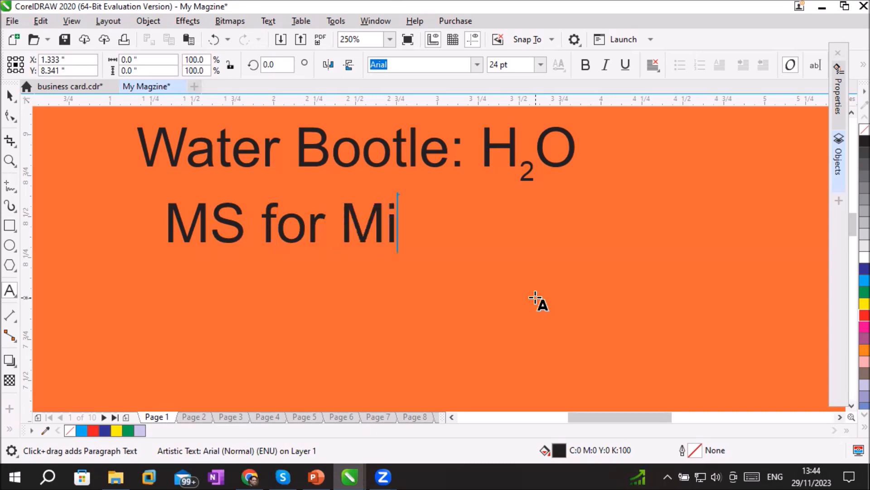
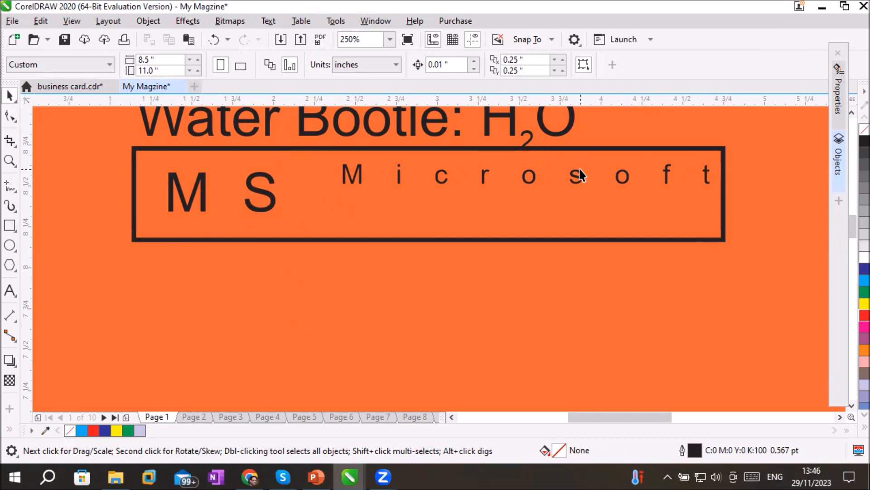
# With the Shape tool, move the S in the boxed MS Microsoft text right beside the M, roughly on the same baseline
pyautogui.click(13, 116)
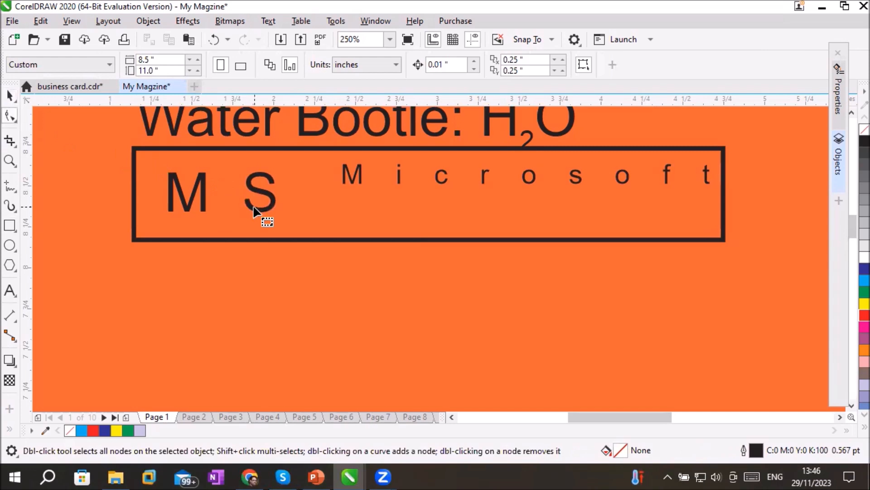
pyautogui.click(254, 204)
pyautogui.click(241, 210)
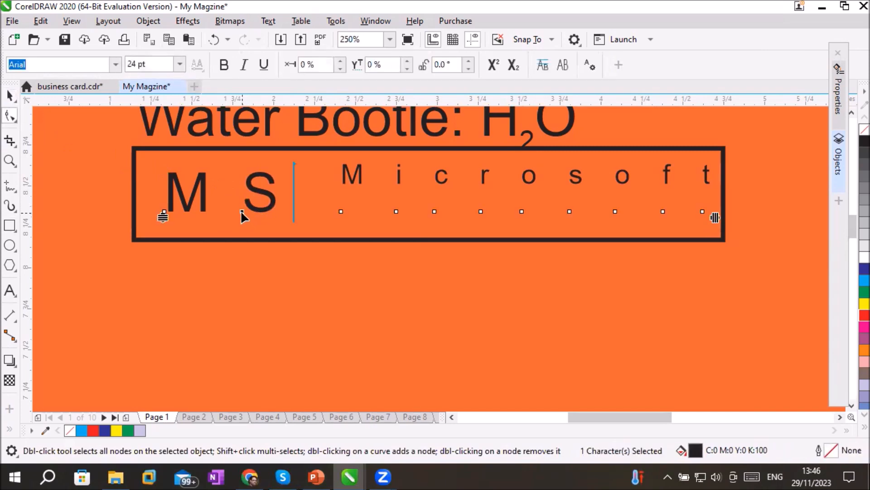
pyautogui.moveTo(241, 210); pyautogui.dragTo(213, 232)
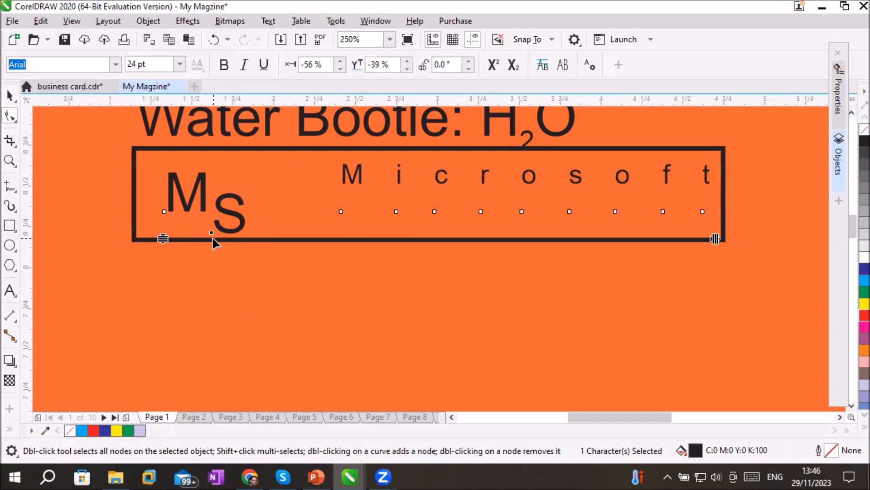
pyautogui.moveTo(211, 232); pyautogui.dragTo(202, 208)
pyautogui.click(284, 320)
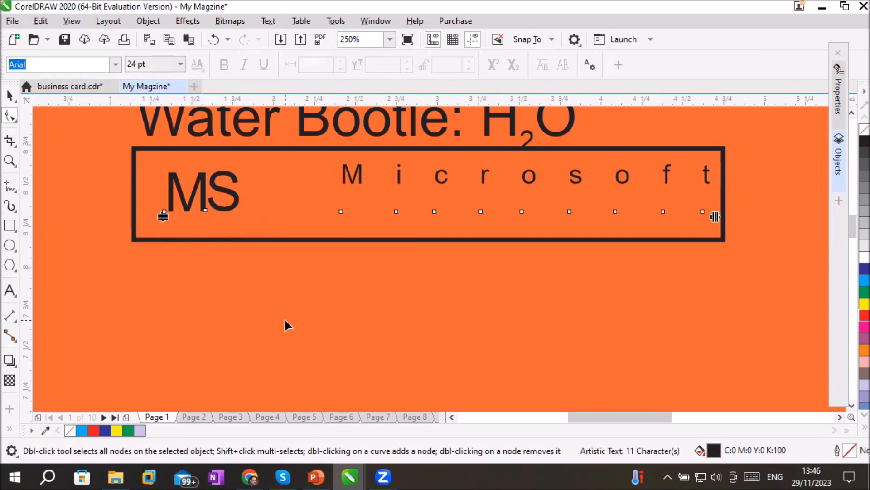
# Overlap the S onto the M with a -96% horizontal and 1% vertical character offset, and fill the S red
pyautogui.click(205, 211)
pyautogui.moveTo(205, 212); pyautogui.dragTo(189, 210)
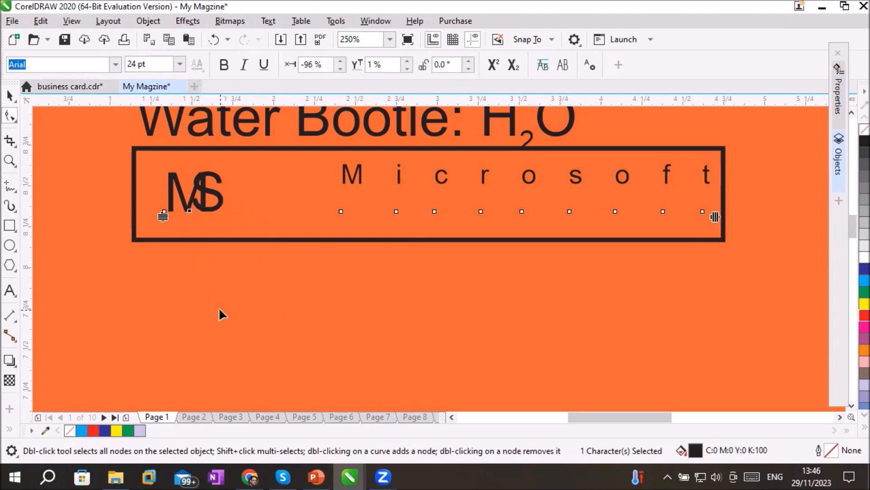
pyautogui.click(861, 315)
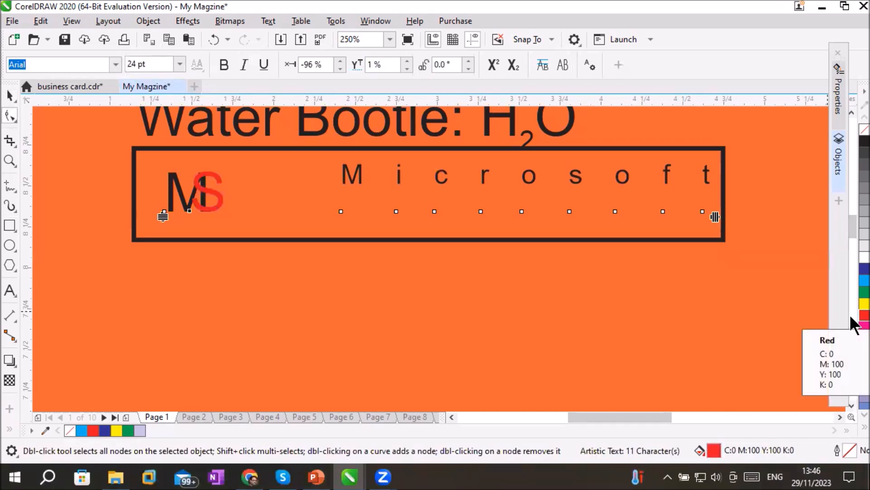
# Shift the S across the M and back beside it, with a -61% horizontal and -2% vertical character offset
pyautogui.scroll(1, 174, 211)
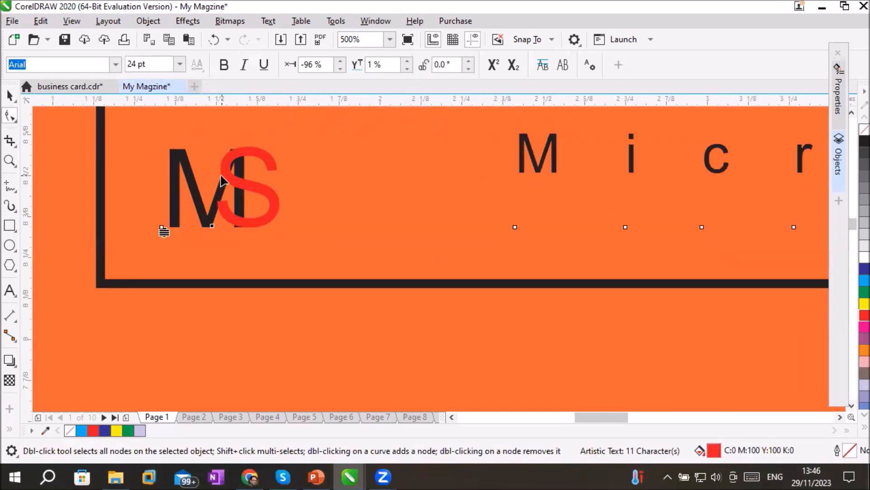
pyautogui.scroll(2, 272, 177)
pyautogui.scroll(-1, 272, 172)
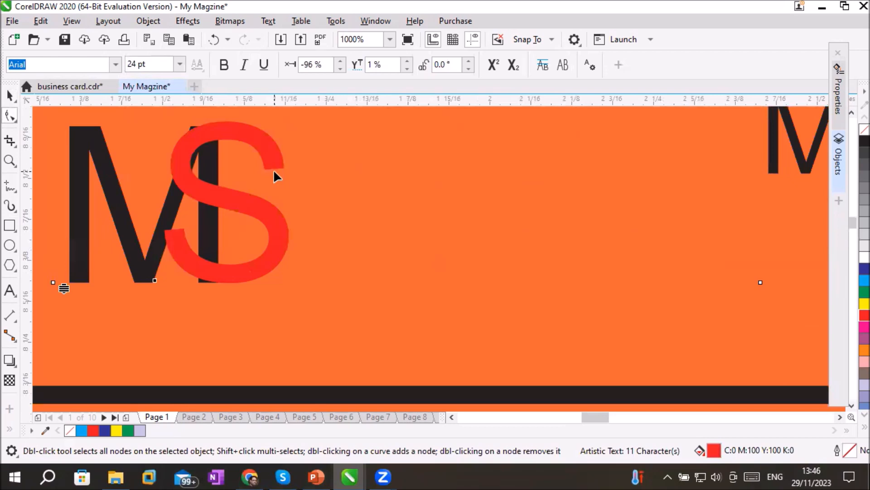
pyautogui.moveTo(154, 280); pyautogui.dragTo(80, 290)
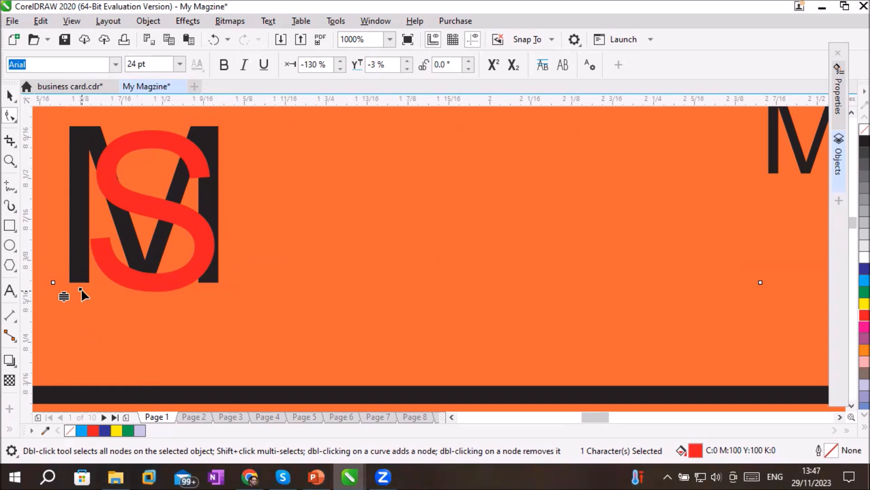
pyautogui.moveTo(81, 289); pyautogui.dragTo(232, 285)
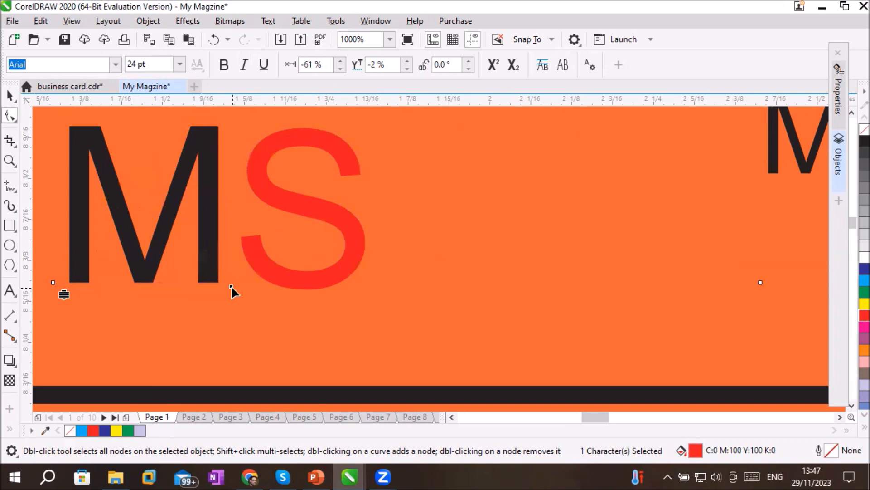
pyautogui.click(289, 266)
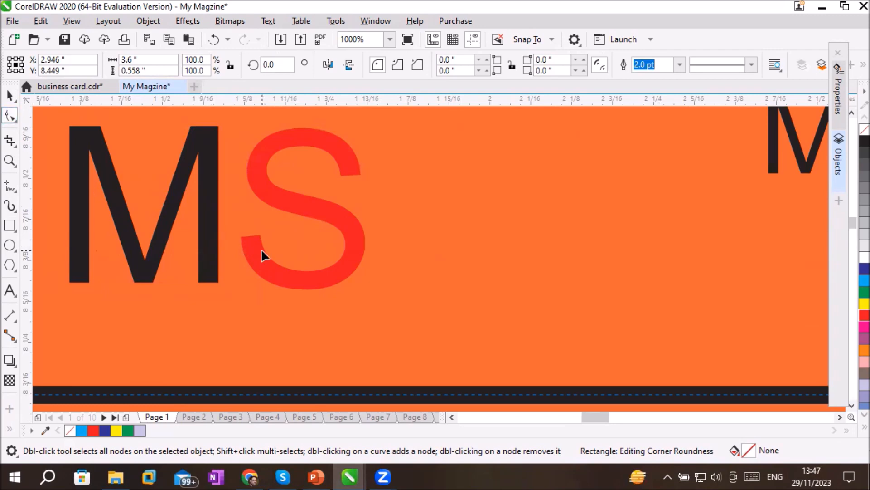
pyautogui.scroll(-3, 261, 254)
pyautogui.click(308, 286)
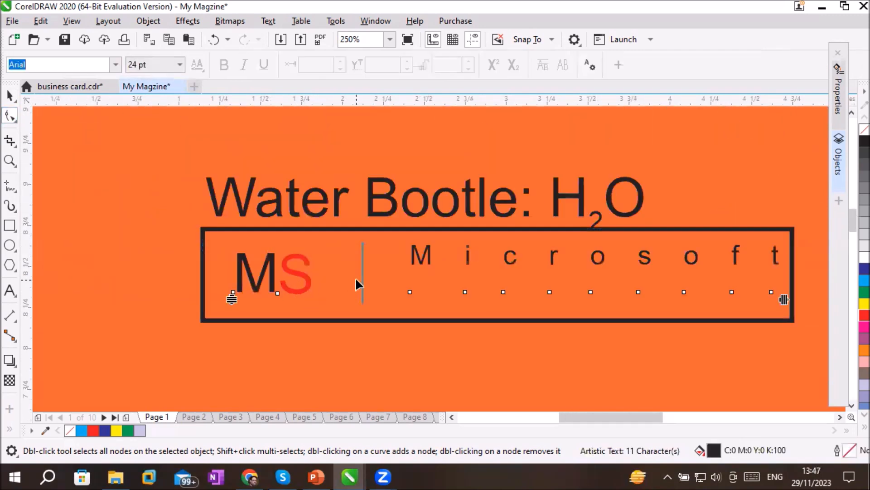
# Fill the S beside the M with 10% Black and give it a light grey outline
pyautogui.click(278, 292)
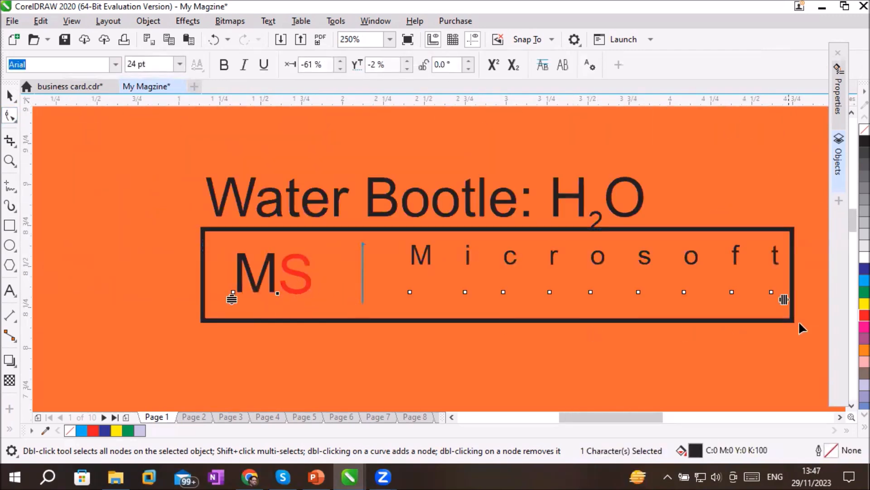
pyautogui.click(852, 245)
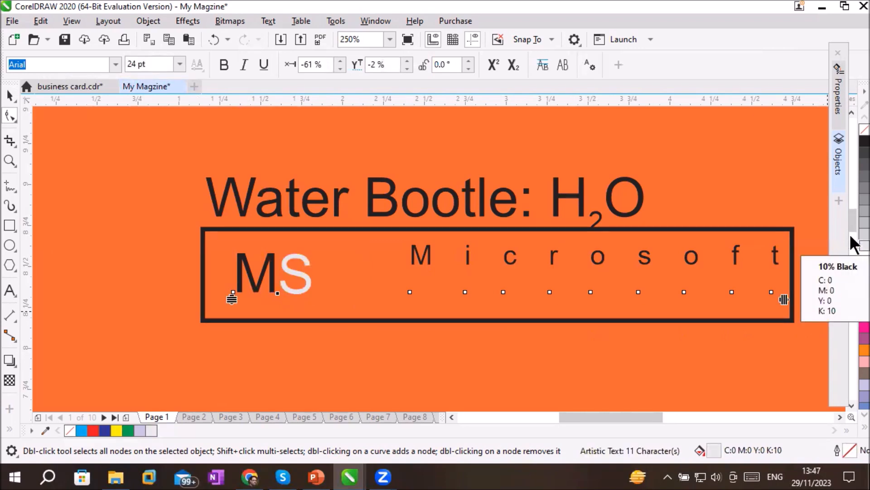
pyautogui.rightClick(851, 233)
pyautogui.click(239, 355)
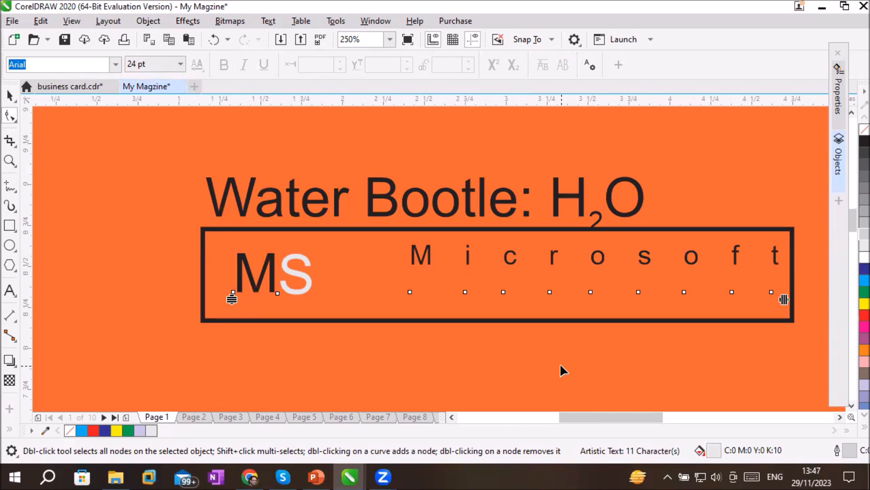
# Examine the page 1 header and the empty orange area from the boxed text down to the page's lower edge
pyautogui.scroll(-4, 560, 363)
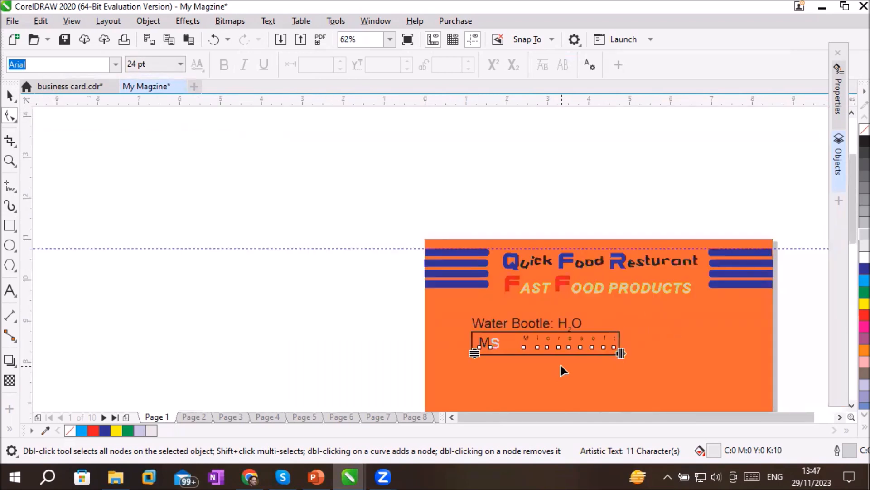
pyautogui.scroll(2, 559, 363)
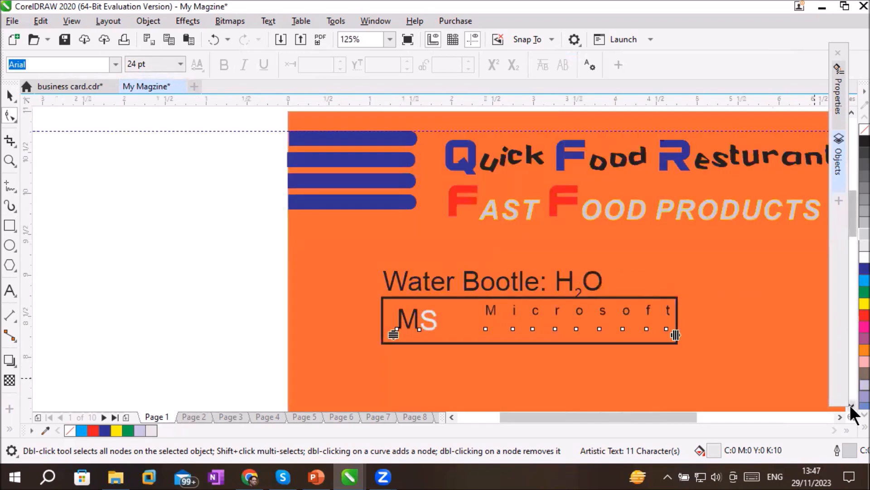
pyautogui.click(840, 416)
pyautogui.click(839, 416)
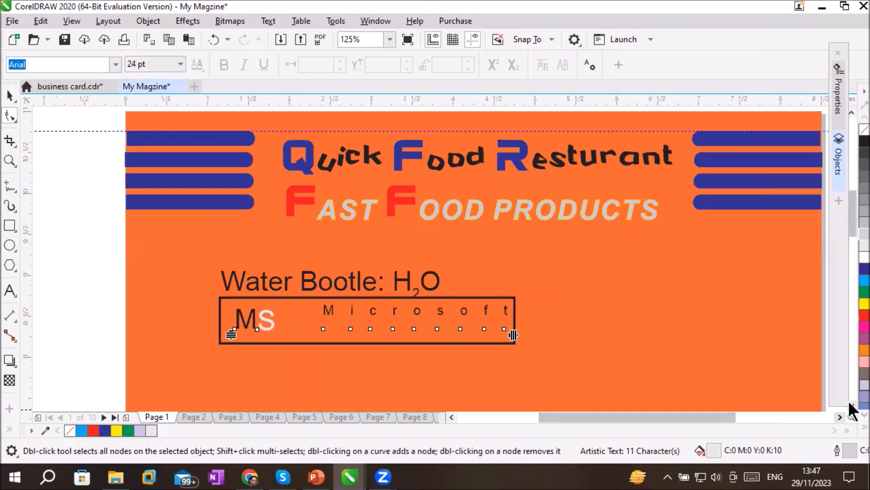
pyautogui.click(851, 405)
pyautogui.click(851, 404)
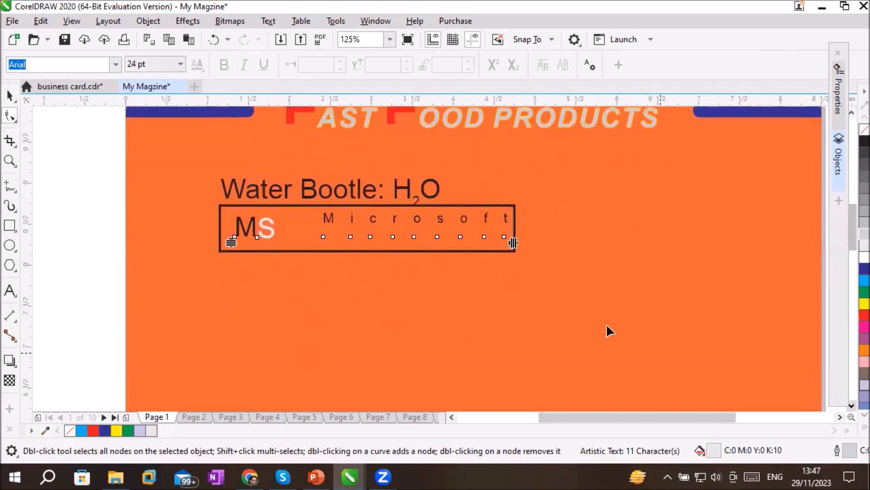
pyautogui.scroll(-3, 594, 311)
pyautogui.scroll(1, 594, 311)
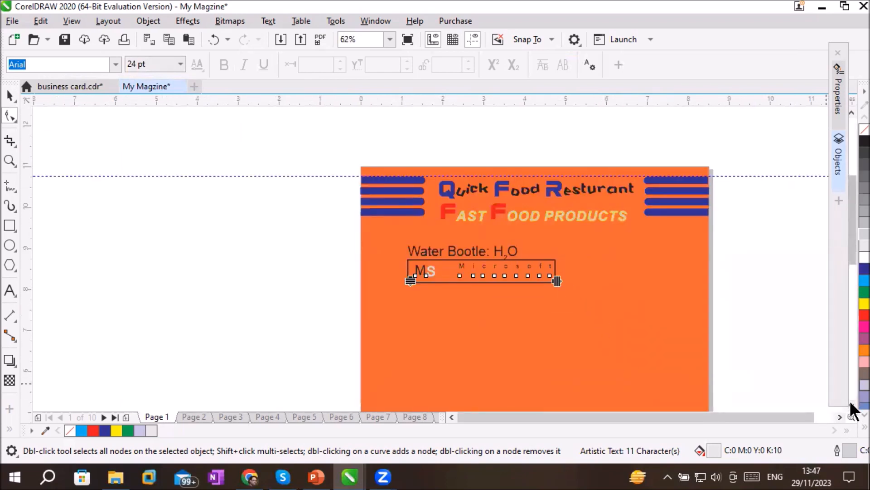
pyautogui.click(851, 405)
pyautogui.click(851, 405)
pyautogui.click(851, 405)
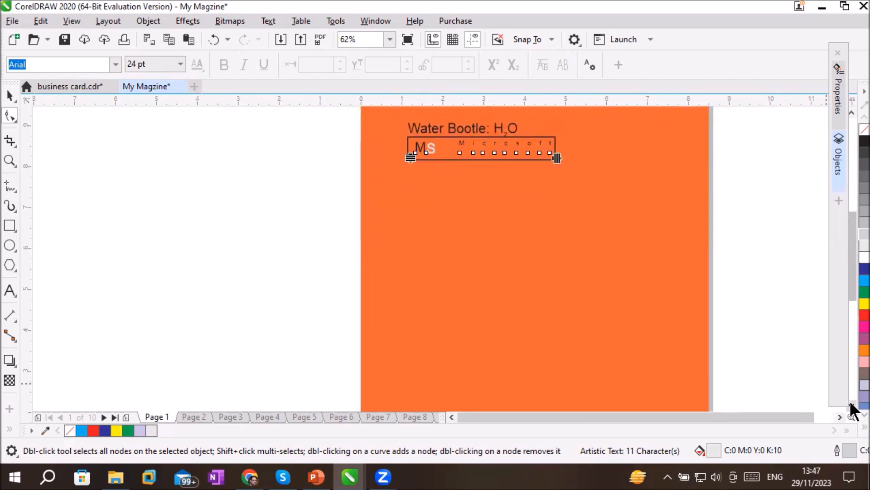
pyautogui.click(851, 405)
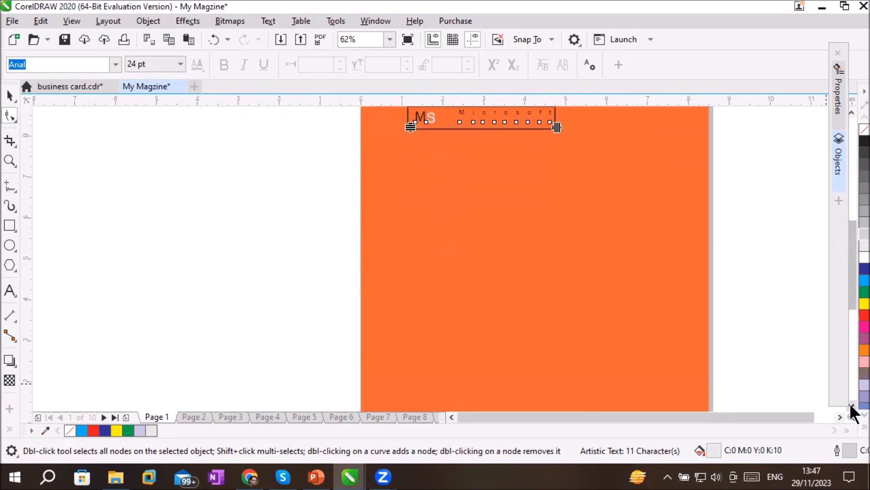
pyautogui.click(851, 405)
pyautogui.scroll(-4, 817, 368)
pyautogui.scroll(4, 818, 368)
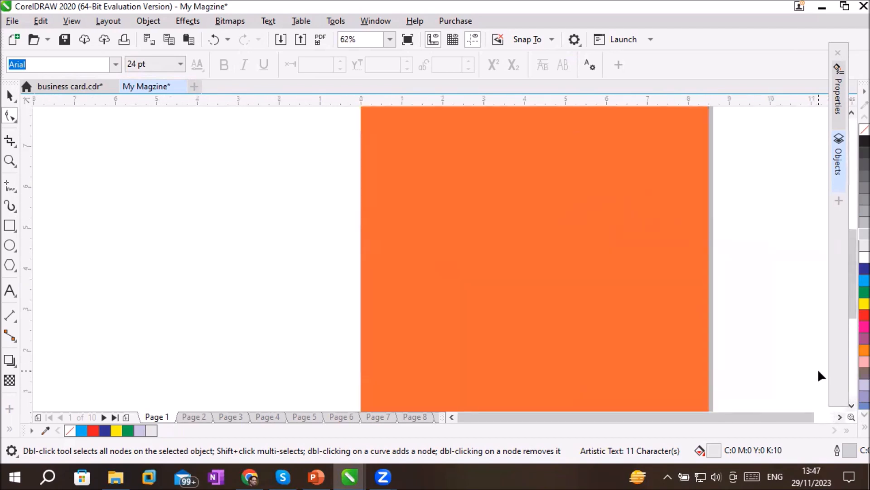
pyautogui.click(851, 405)
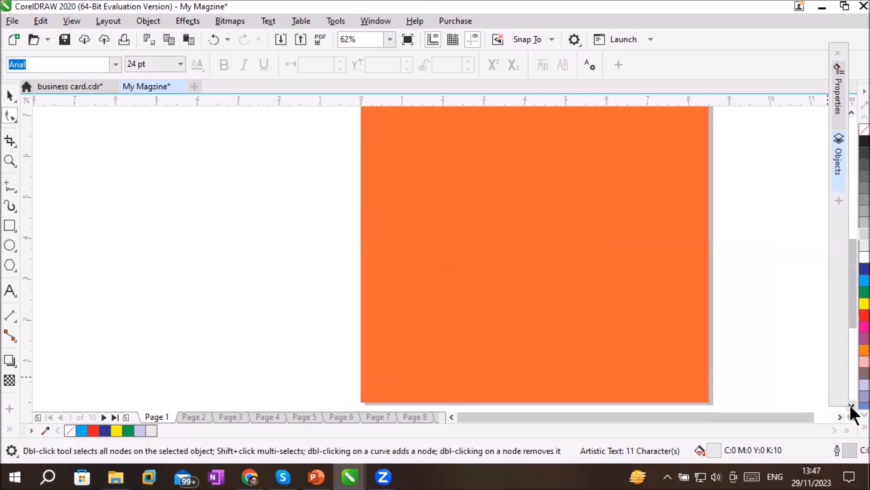
pyautogui.click(851, 405)
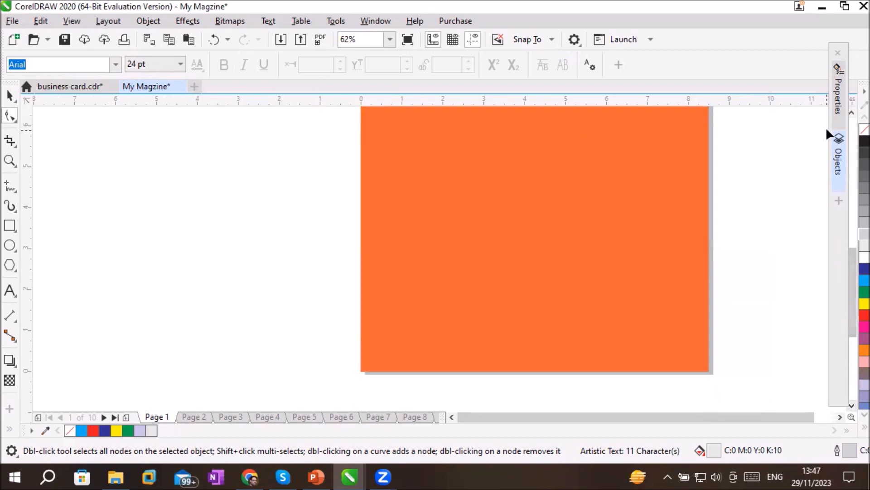
pyautogui.click(851, 113)
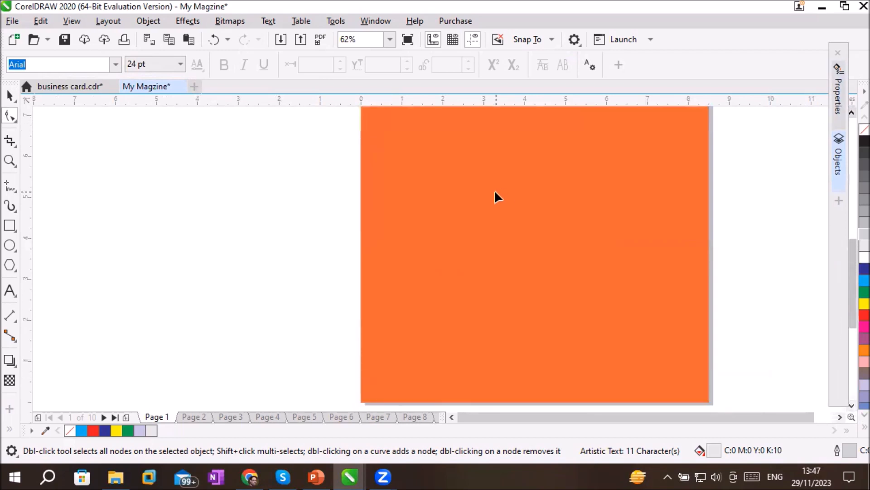
pyautogui.scroll(-4, 494, 189)
pyautogui.scroll(3, 495, 189)
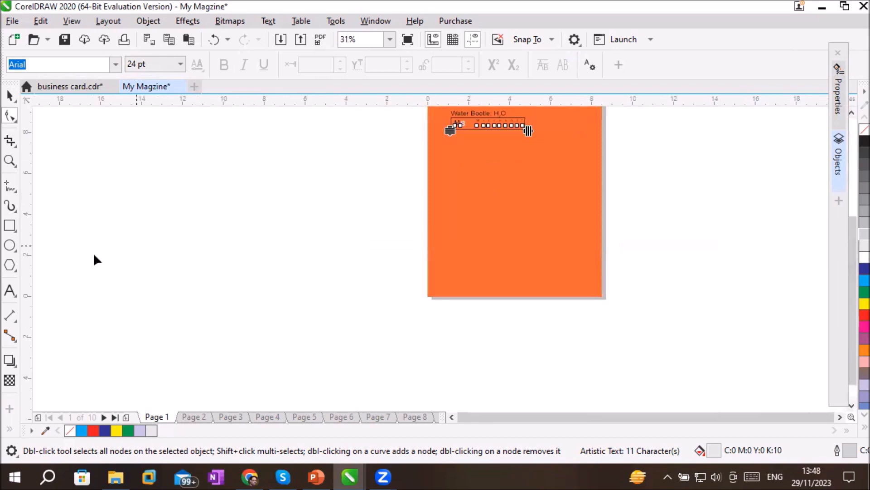
# Draw an empty 12 pt Arial paragraph text frame about 6.7 by 6.67 inches below the boxed text on page 1
pyautogui.click(10, 289)
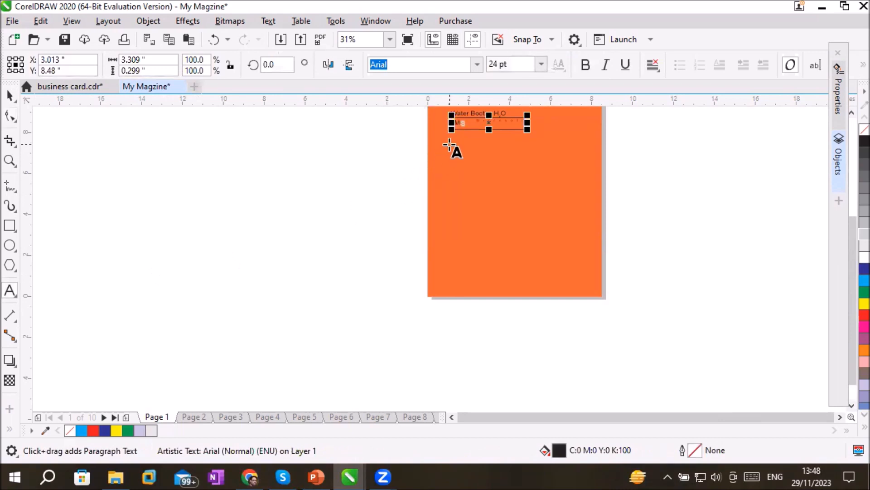
pyautogui.moveTo(449, 145); pyautogui.dragTo(587, 281)
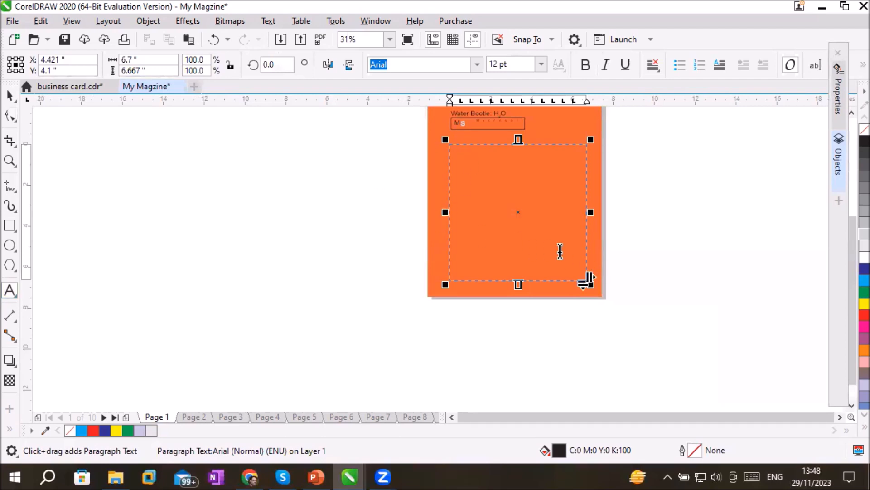
pyautogui.scroll(1, 618, 248)
pyautogui.scroll(-1, 618, 247)
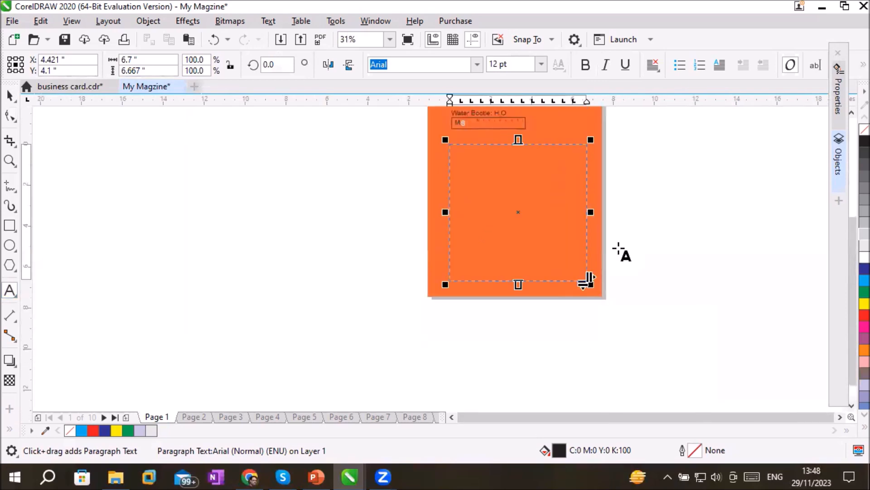
# Switch to Chrome and open a new browser tab with an empty Google search page
pyautogui.click(250, 477)
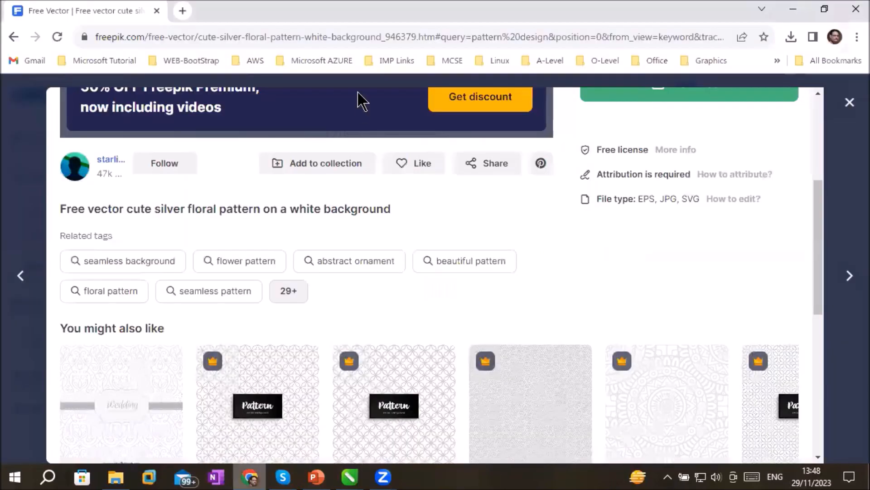
pyautogui.hotkey('ctrl', 't')
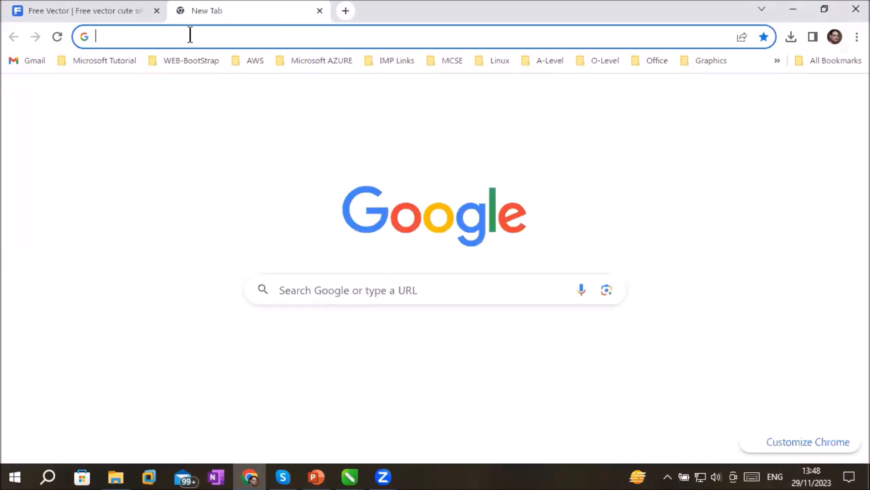
pyautogui.click(193, 35)
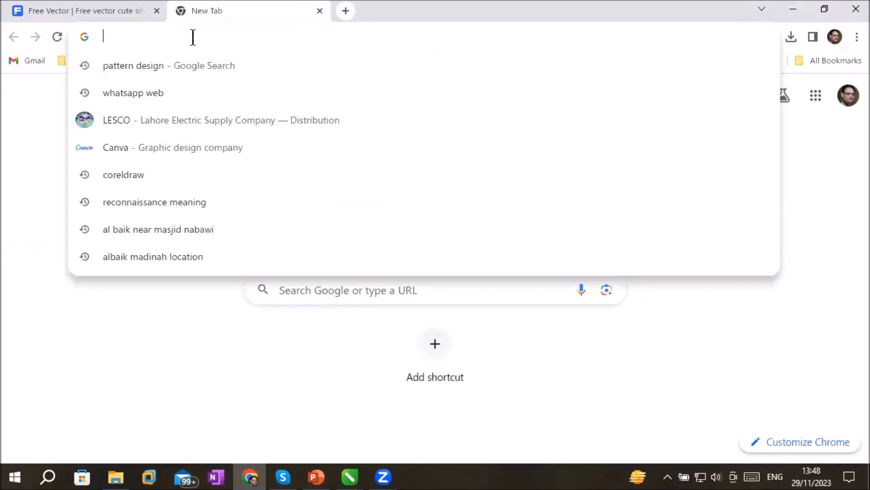
pyautogui.write('a')
pyautogui.press('BackSpace')
pyautogui.press('BackSpace')
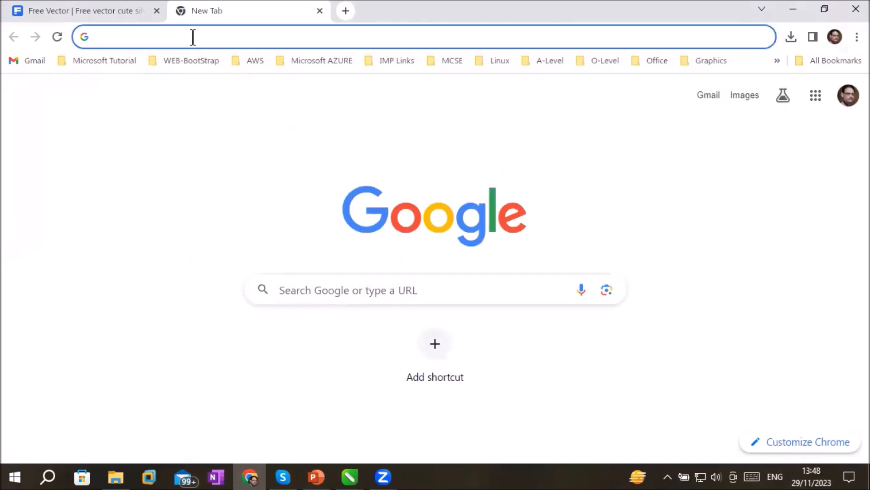
# Search Google for "salient feature of resturant" and show the results for the corrected spelling "restaurant"
pyautogui.click(398, 290)
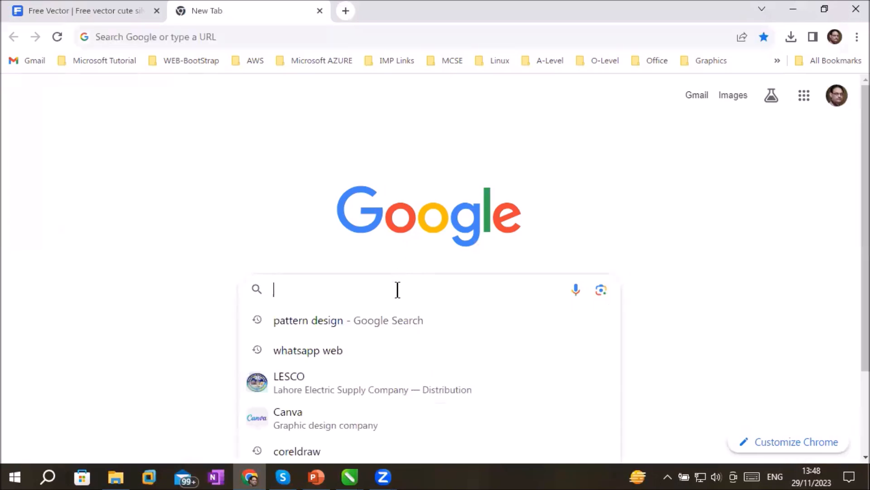
pyautogui.write('a')
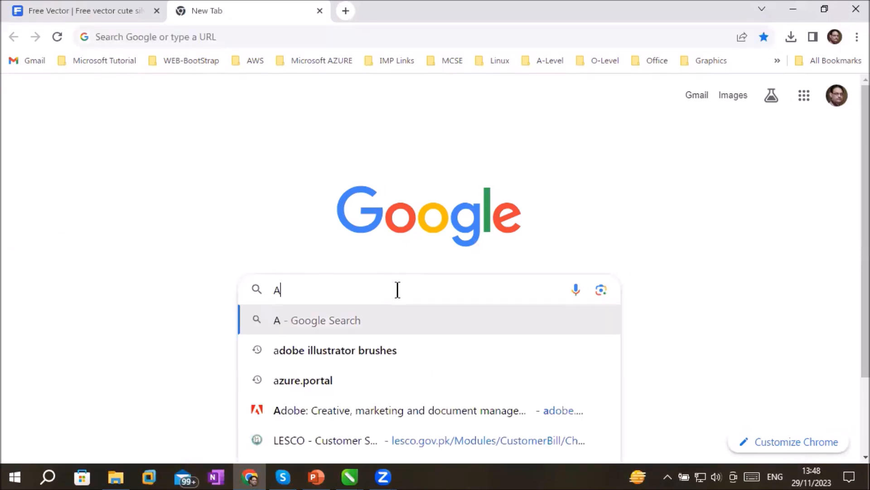
pyautogui.press('BackSpace')
pyautogui.write('sali')
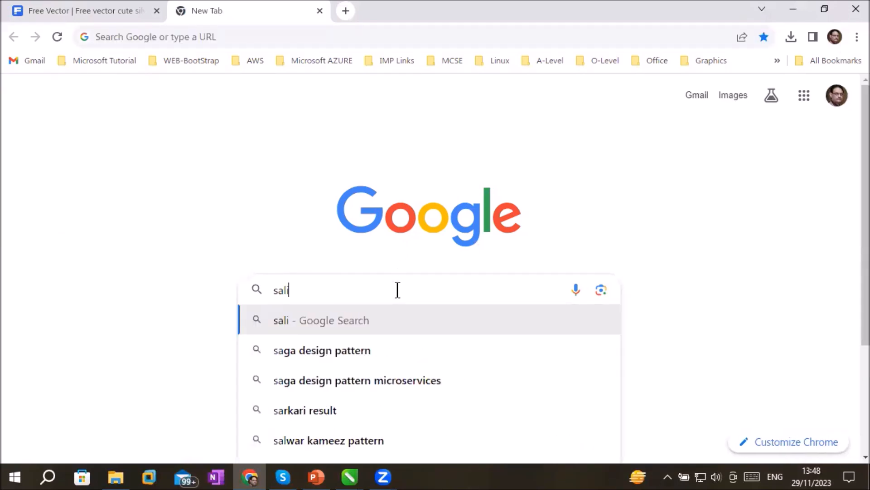
pyautogui.write('ent fea')
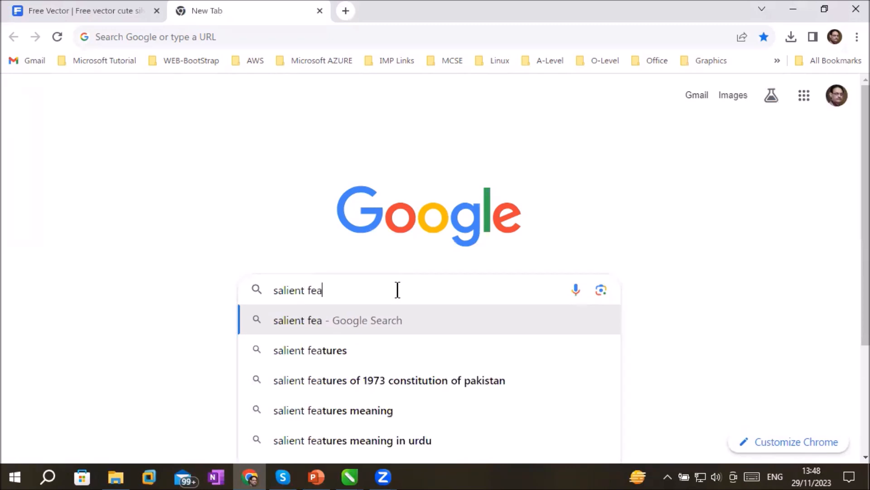
pyautogui.write('ture of resturant')
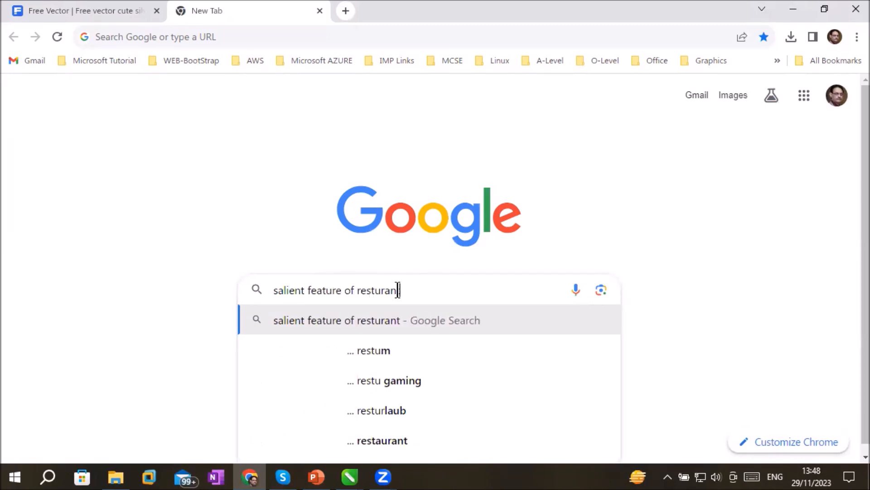
pyautogui.press('Return')
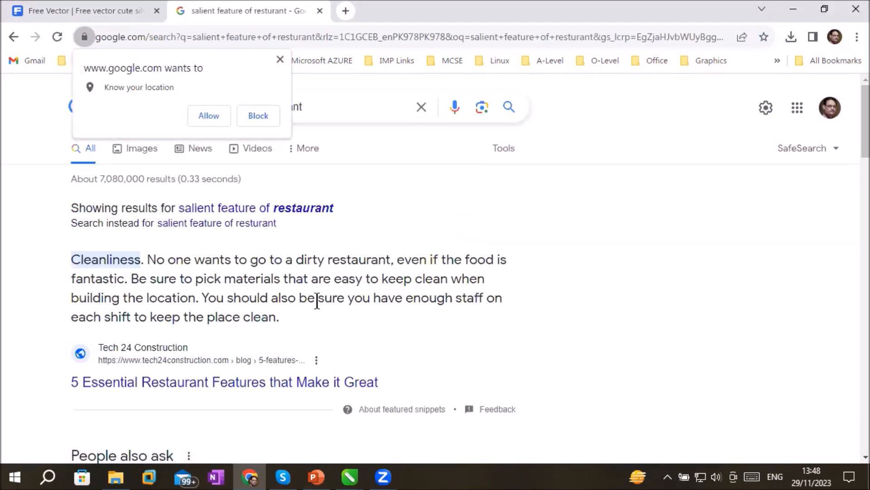
pyautogui.click(255, 208)
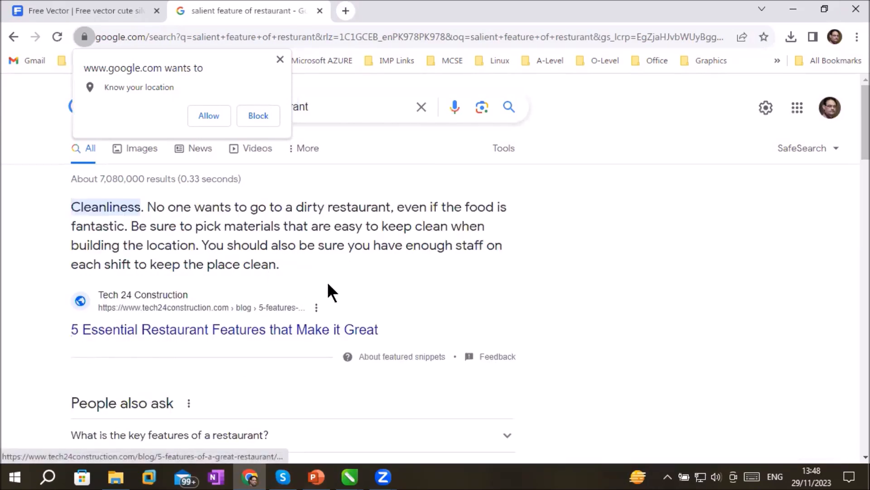
# Copy the whole featured paragraph starting with "Cleanliness. No one wants to go to a dirty restaurant" from the search results
pyautogui.scroll(-2, 329, 285)
pyautogui.scroll(-8, 330, 290)
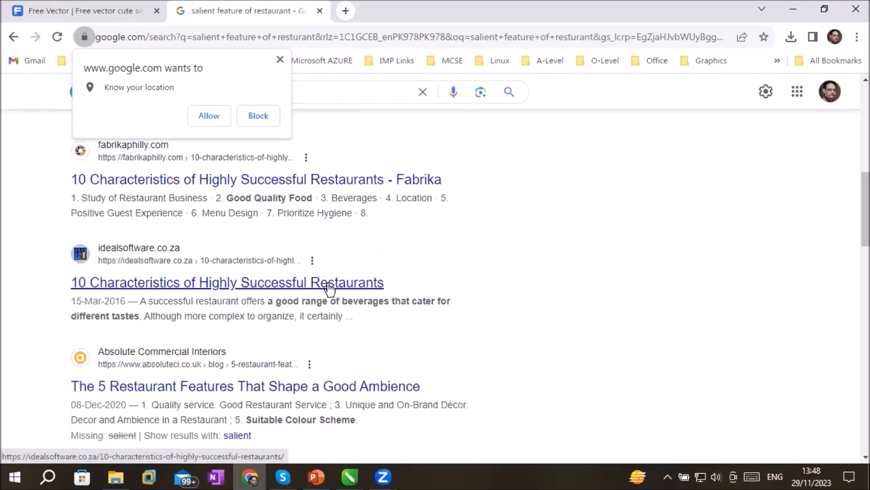
pyautogui.scroll(8, 383, 286)
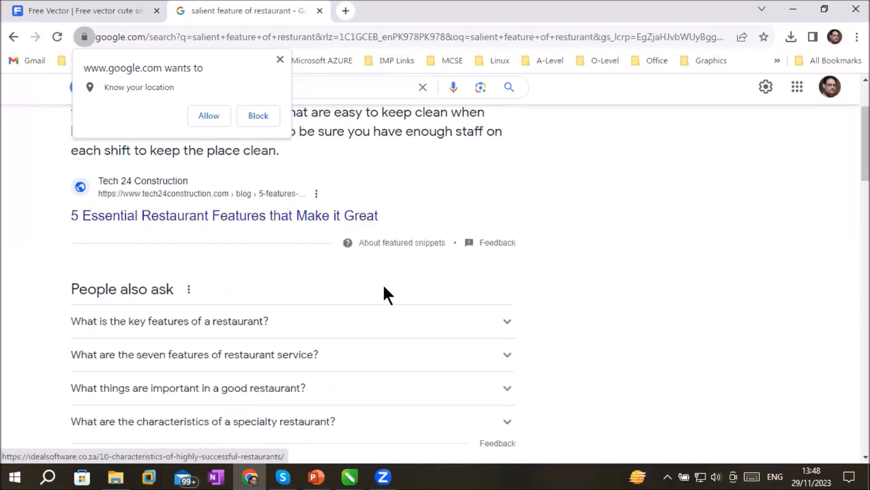
pyautogui.scroll(2, 383, 284)
pyautogui.moveTo(70, 208); pyautogui.dragTo(278, 266)
pyautogui.rightClick(252, 213)
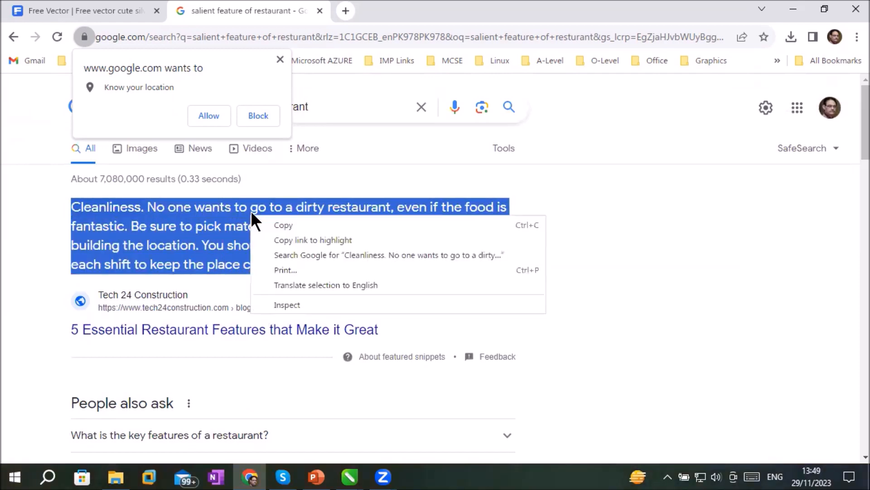
pyautogui.click(284, 225)
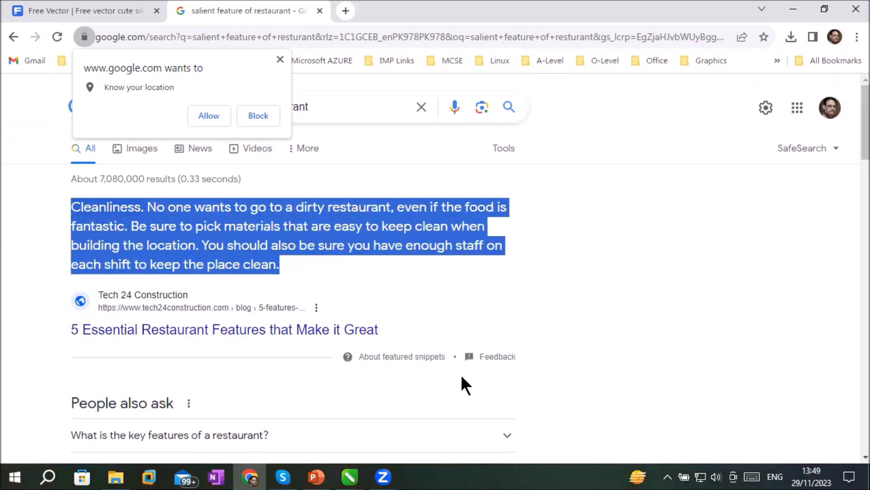
# Switch back to the My Magzine document in CorelDRAW and deselect the empty paragraph text frame on page 1 to discard it
pyautogui.click(349, 476)
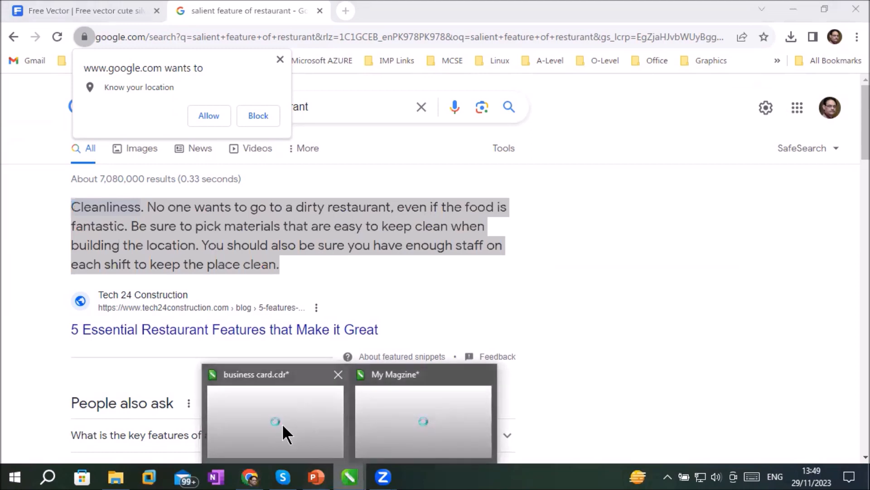
pyautogui.click(409, 419)
pyautogui.scroll(4, 559, 173)
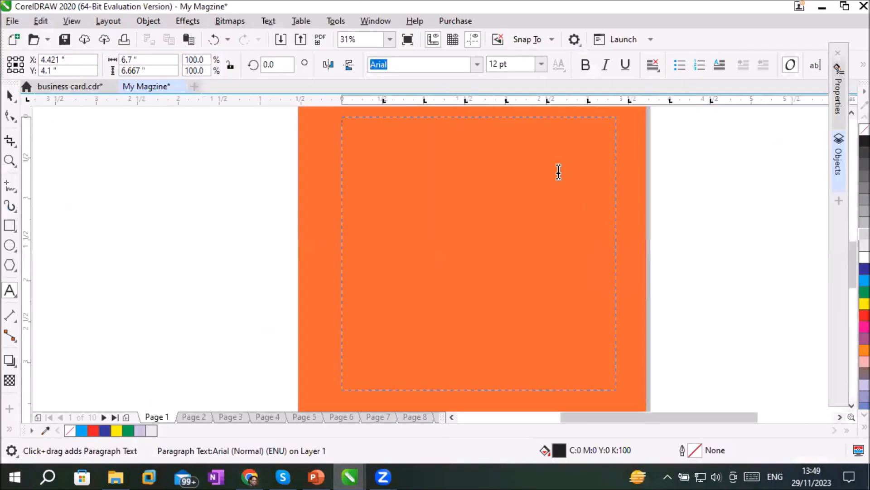
pyautogui.scroll(-2, 558, 172)
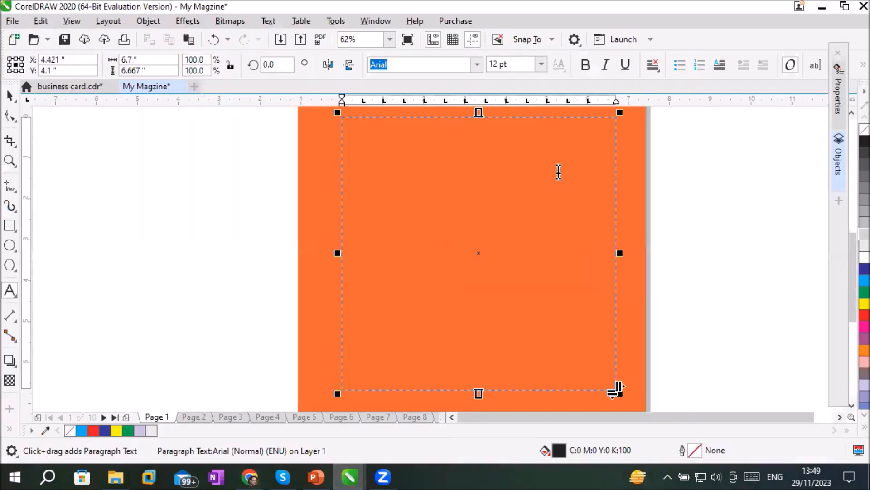
pyautogui.scroll(-2, 559, 172)
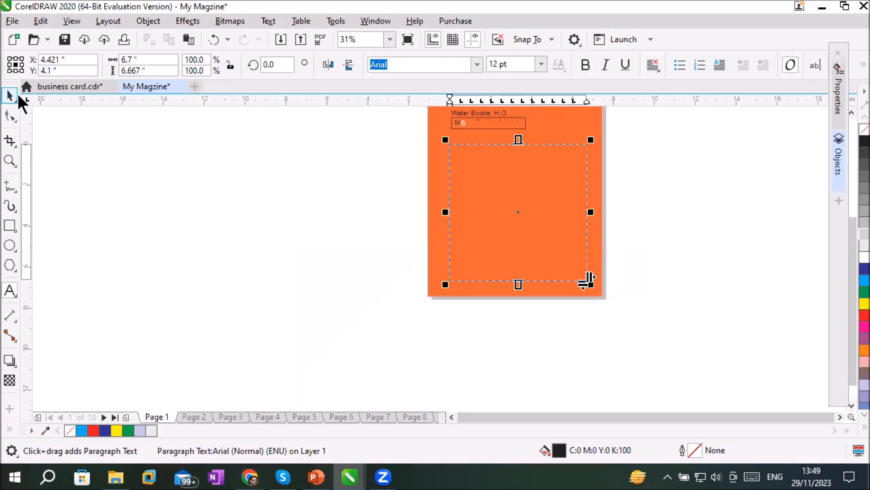
pyautogui.click(19, 96)
pyautogui.click(620, 283)
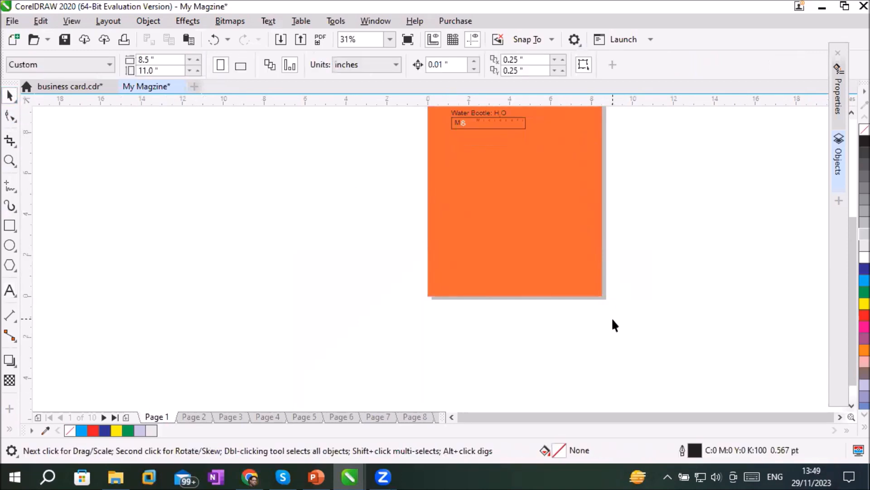
# Draw a paragraph text frame about 6.37 by 5.6 inches below the boxed text and paste the copied Cleanliness paragraph into it
pyautogui.click(9, 290)
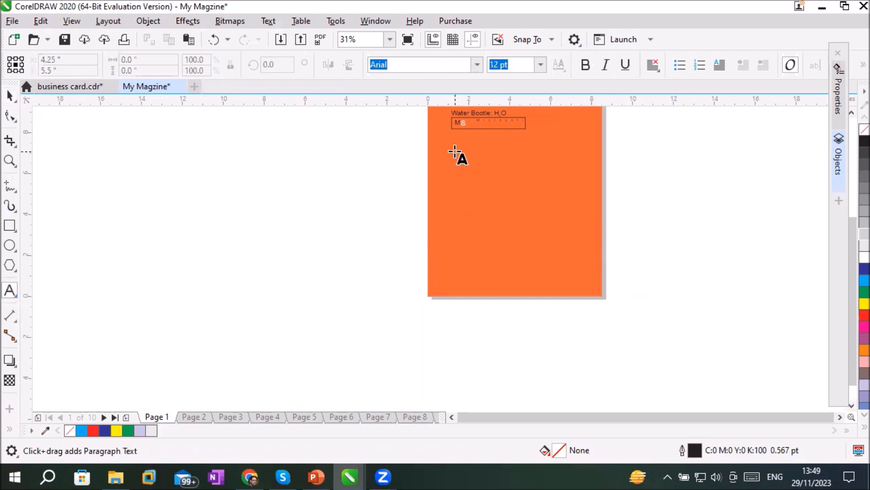
pyautogui.moveTo(452, 141); pyautogui.dragTo(583, 255)
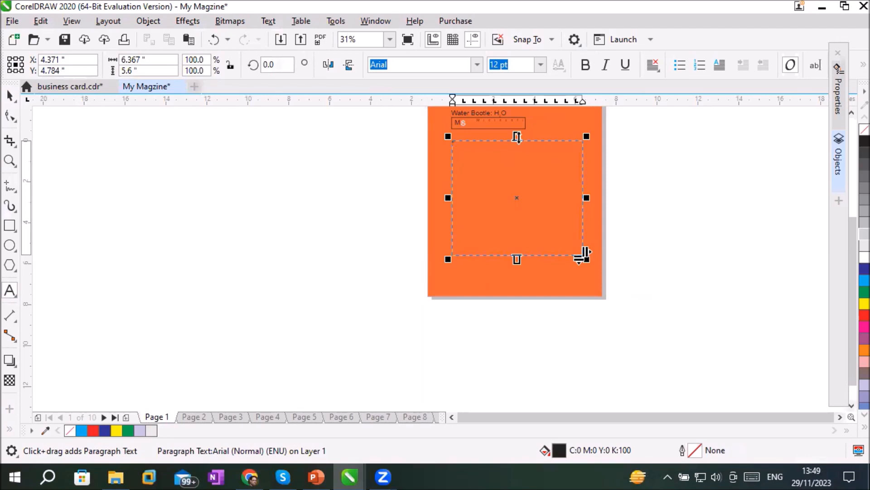
pyautogui.scroll(5, 486, 126)
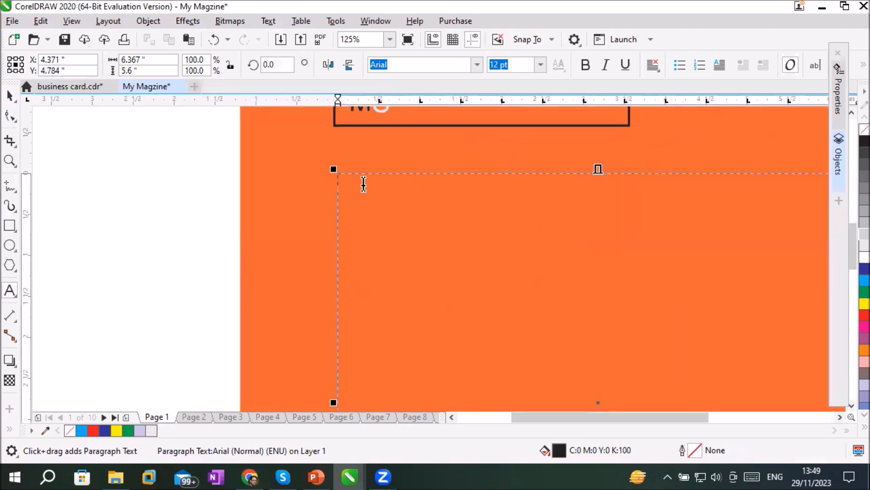
pyautogui.scroll(4, 361, 184)
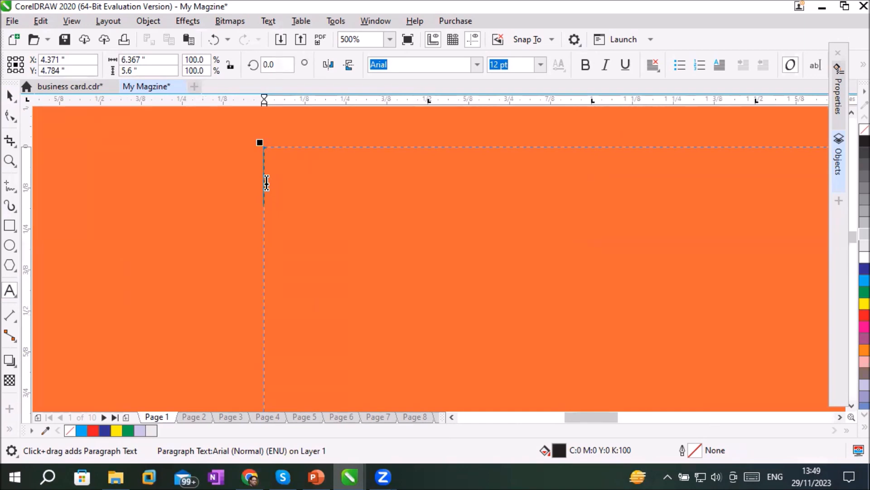
pyautogui.rightClick(267, 181)
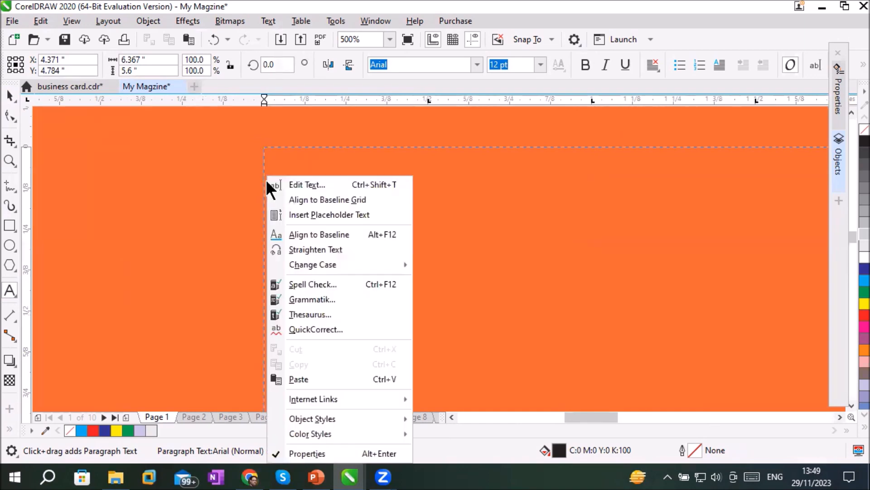
pyautogui.click(297, 378)
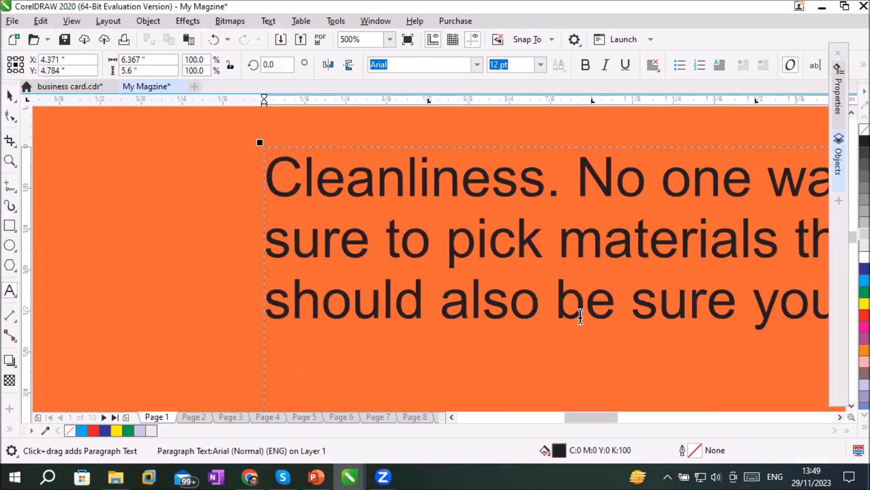
# Narrow the Cleanliness paragraph frame from its right side to a width of about 3.05 inches
pyautogui.scroll(-3, 580, 317)
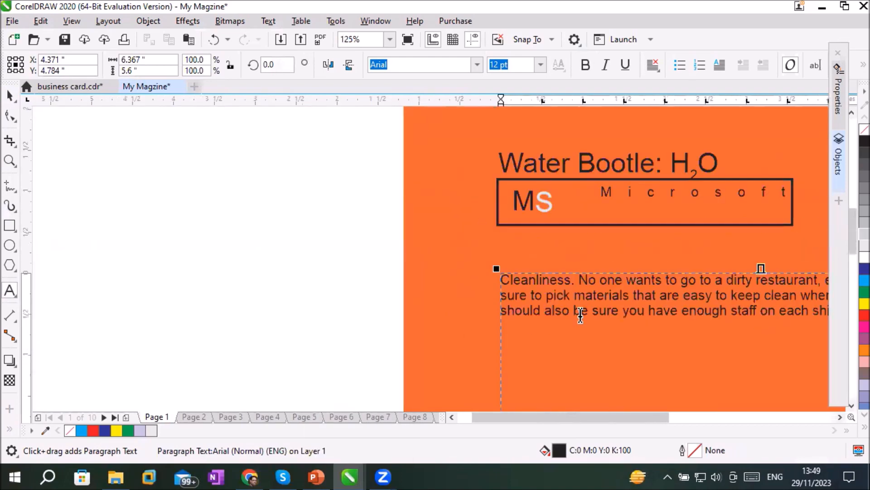
pyautogui.click(840, 416)
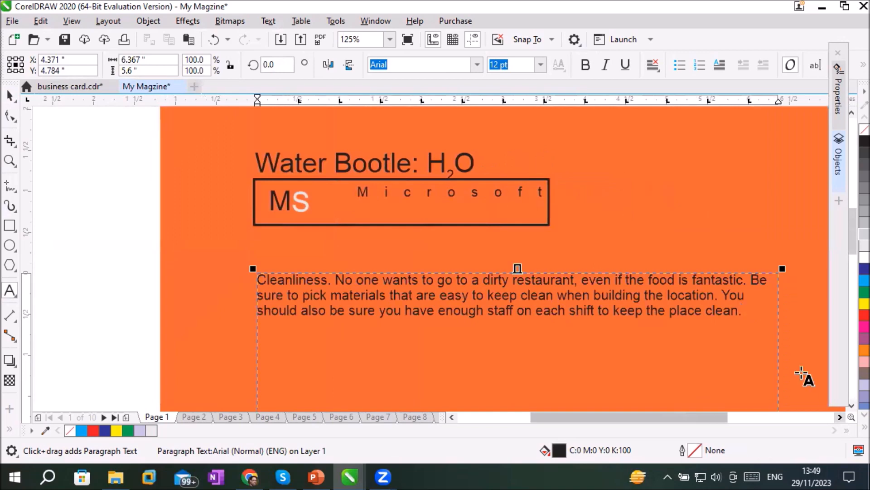
pyautogui.scroll(-3, 763, 349)
pyautogui.click(839, 416)
pyautogui.click(840, 416)
pyautogui.scroll(-4, 851, 411)
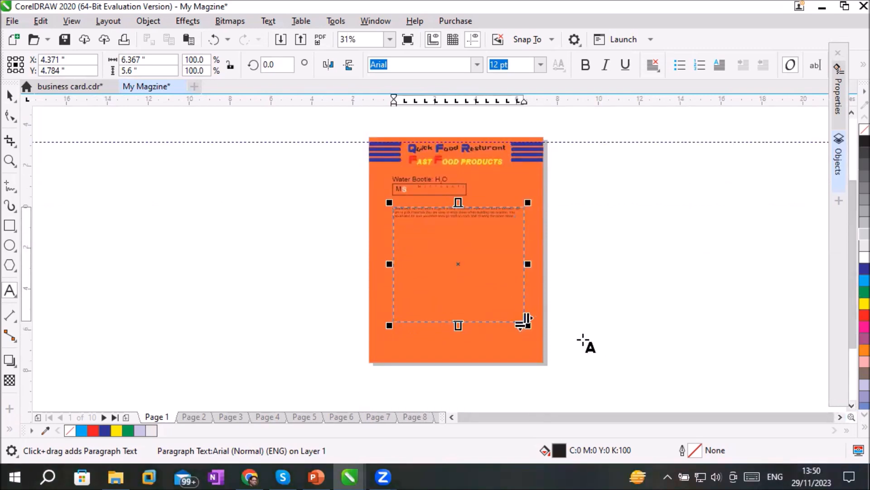
pyautogui.moveTo(528, 262); pyautogui.dragTo(456, 259)
pyautogui.scroll(2, 429, 237)
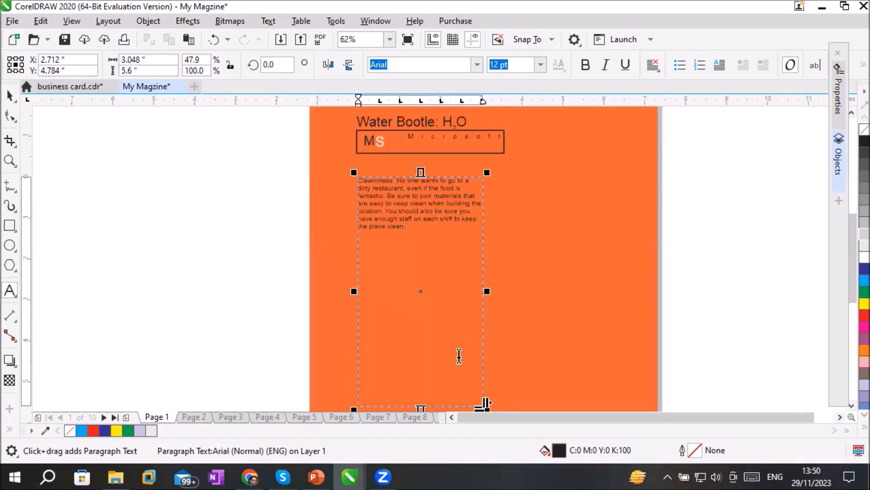
# Shorten the Cleanliness paragraph frame from its lower edge to a height of about 2.11 inches
pyautogui.scroll(-2, 459, 356)
pyautogui.moveTo(439, 383); pyautogui.dragTo(438, 313)
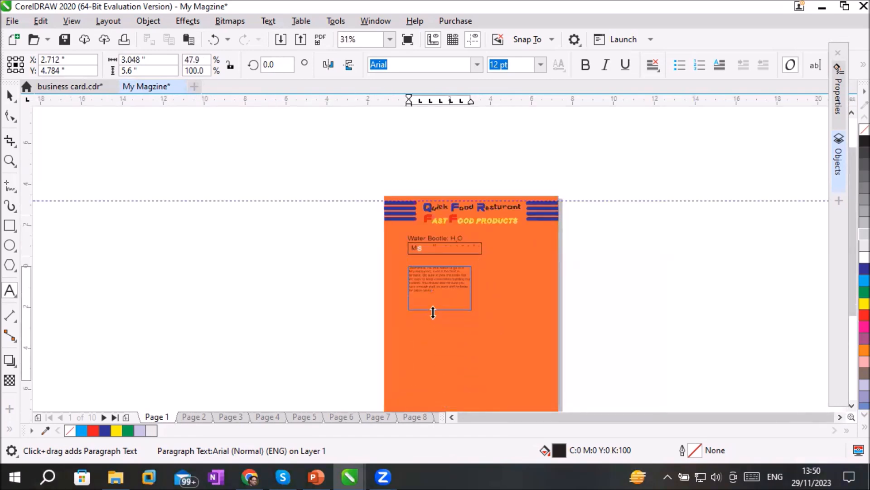
pyautogui.scroll(2, 518, 258)
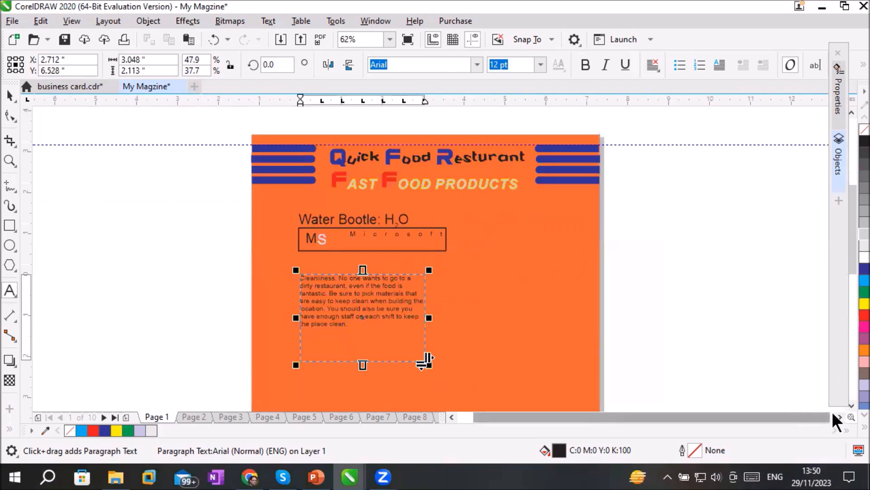
pyautogui.click(851, 406)
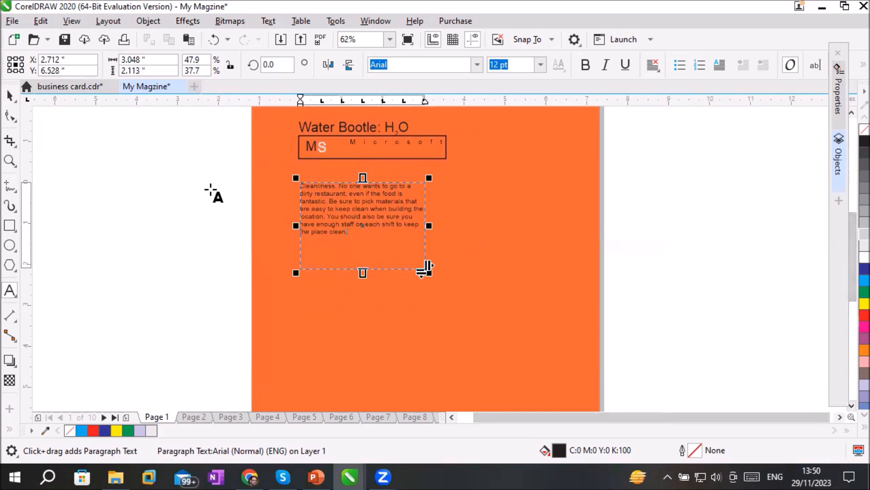
# Increase the character spacing and line spacing of the Cleanliness paragraph text with the Shape tool
pyautogui.click(9, 117)
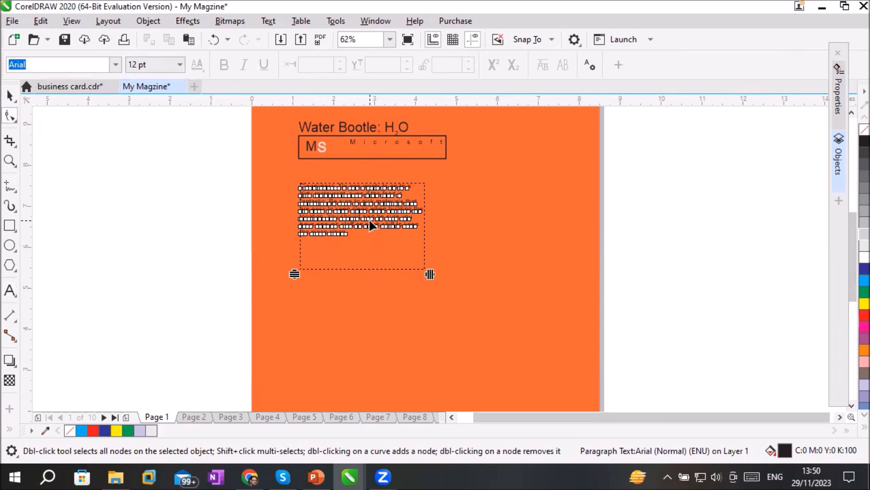
pyautogui.scroll(2, 369, 219)
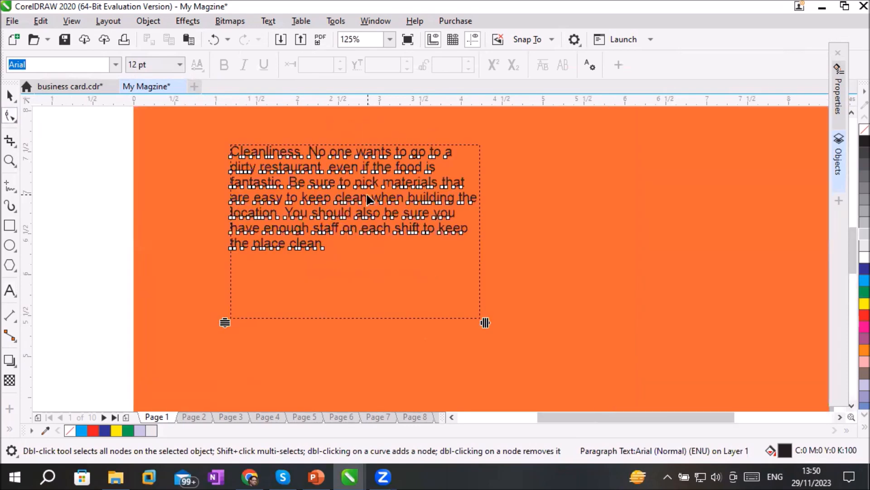
pyautogui.scroll(1, 369, 200)
pyautogui.scroll(-1, 368, 200)
pyautogui.moveTo(486, 322); pyautogui.dragTo(410, 280)
pyautogui.moveTo(77, 322); pyautogui.dragTo(134, 321)
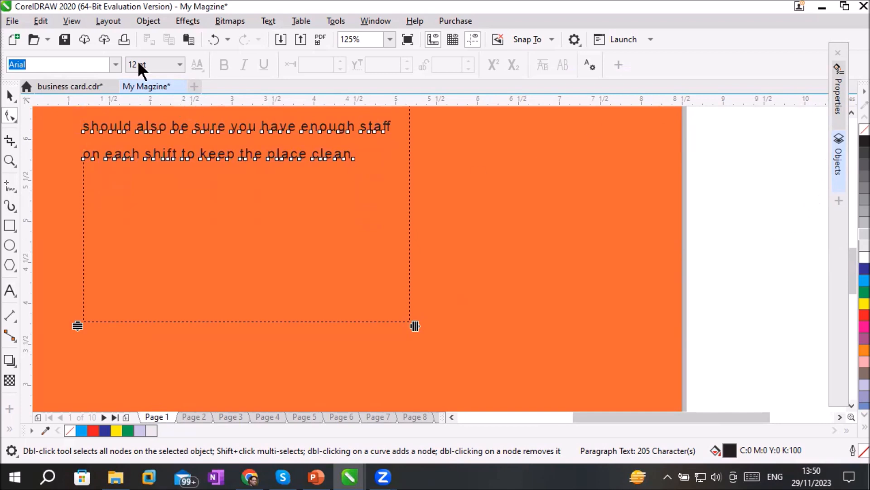
# Start importing images and open the FastFood Images folder inside _Graphics\Images on Local Disk (D:)
pyautogui.click(12, 21)
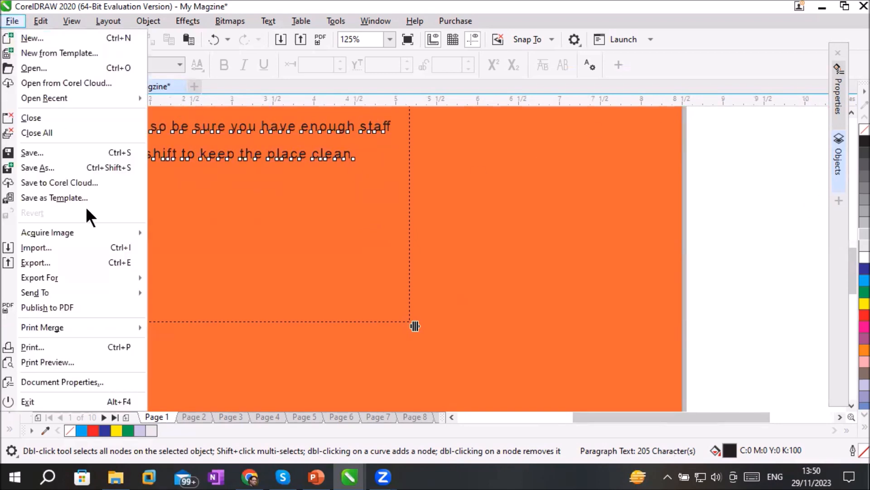
pyautogui.click(50, 247)
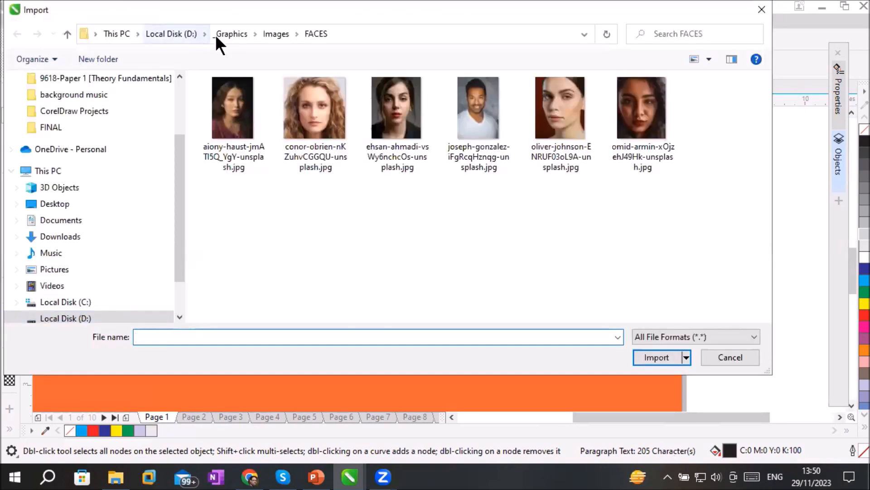
pyautogui.click(231, 34)
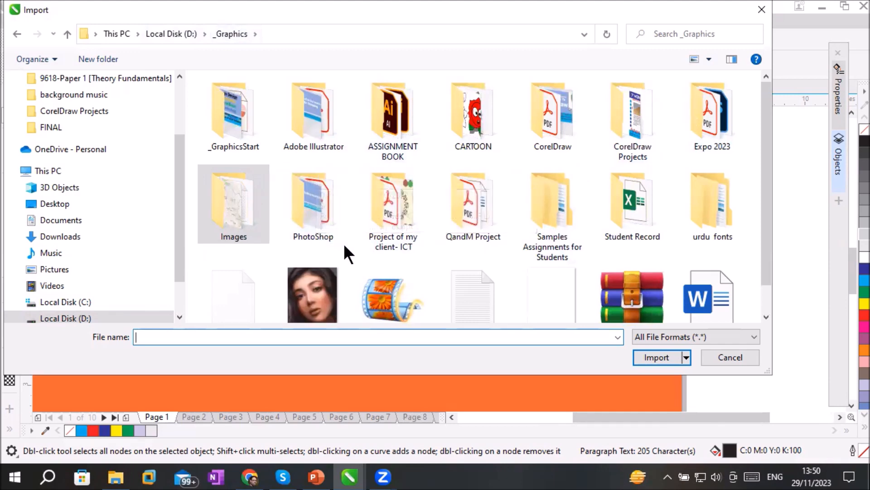
pyautogui.doubleClick(237, 218)
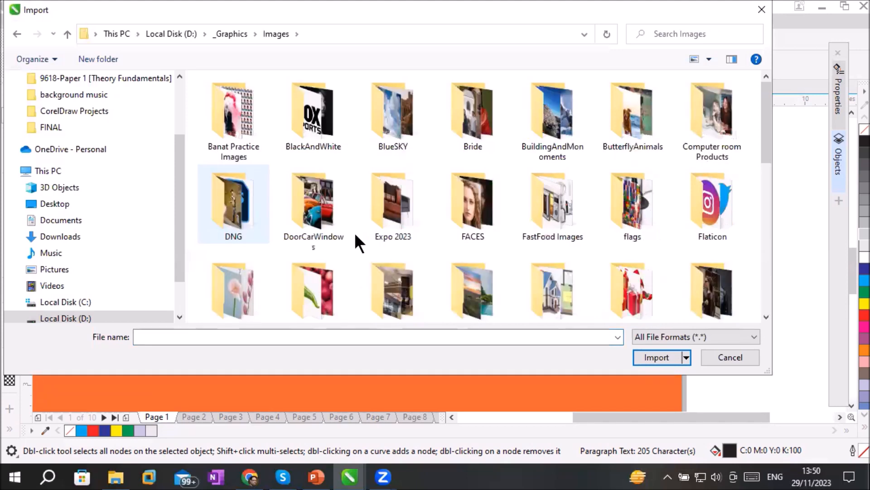
pyautogui.doubleClick(569, 225)
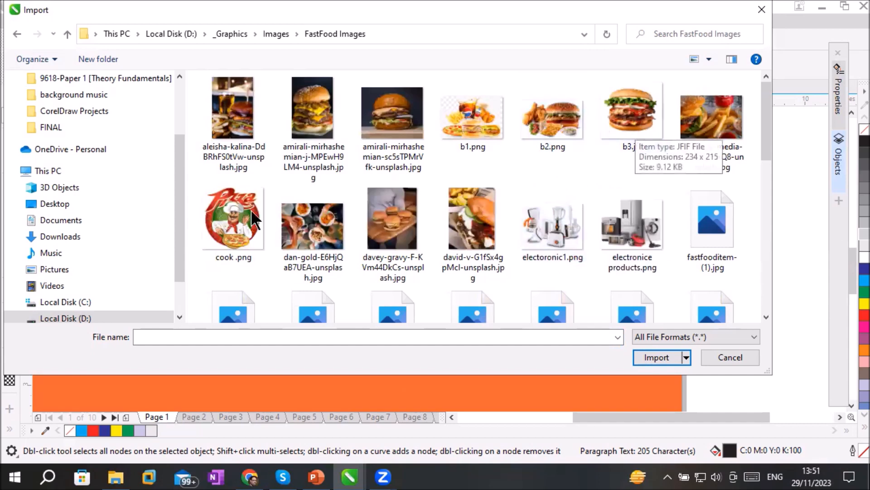
# Try to import b3.jfif, cook .png, pngtree-big-pizza-png-png-image_6611417.png and pngwing.com (5), (6), (7) and (9).png together
pyautogui.click(233, 218)
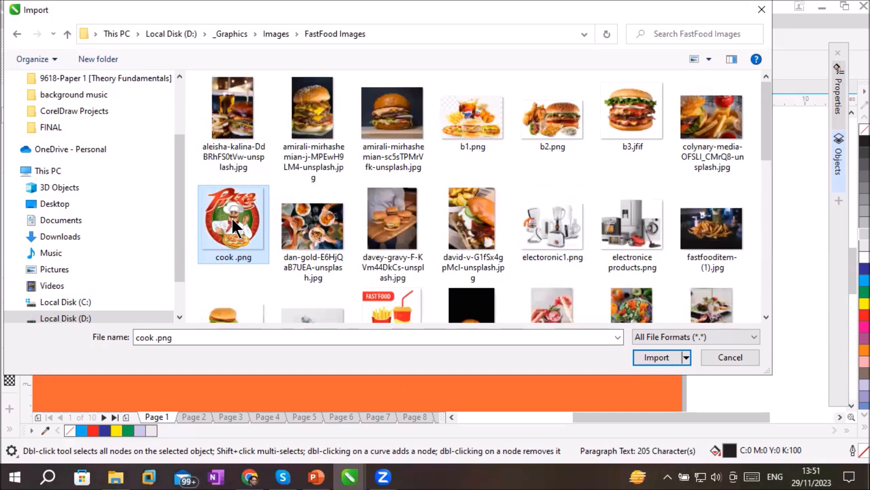
pyautogui.keyDown('ctrl'); pyautogui.click(628, 114); pyautogui.keyUp('ctrl')
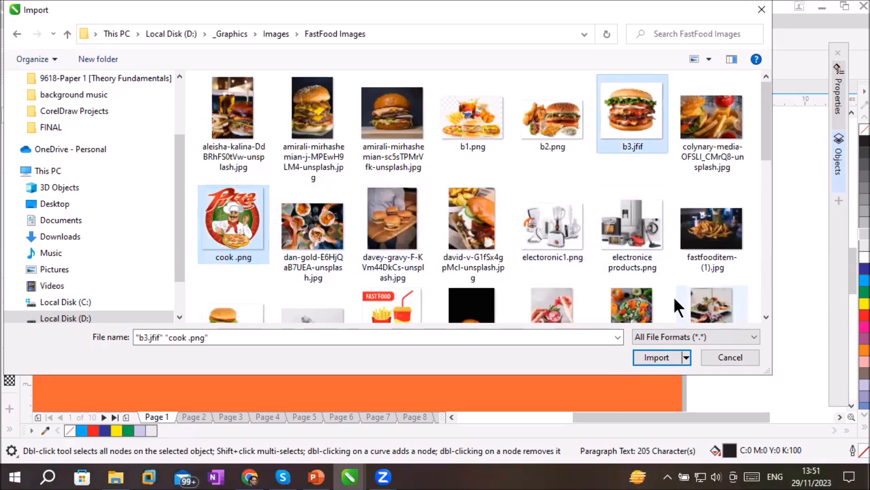
pyautogui.scroll(-3, 534, 249)
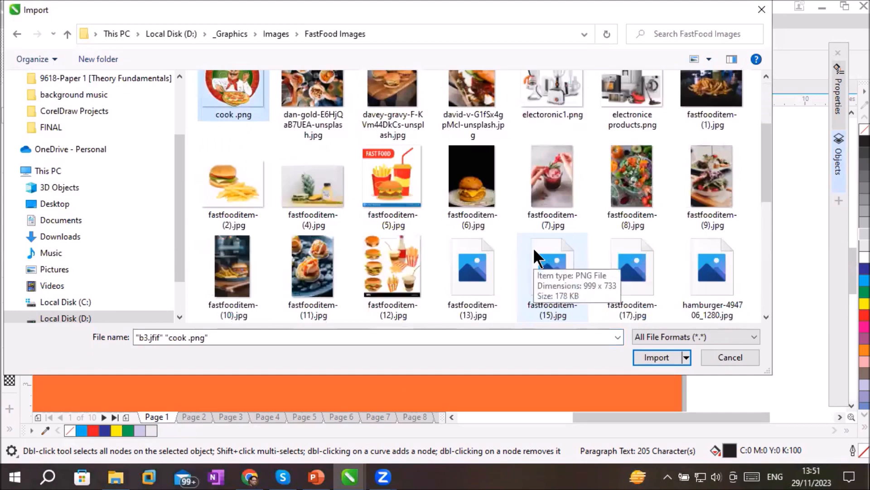
pyautogui.scroll(-3, 533, 247)
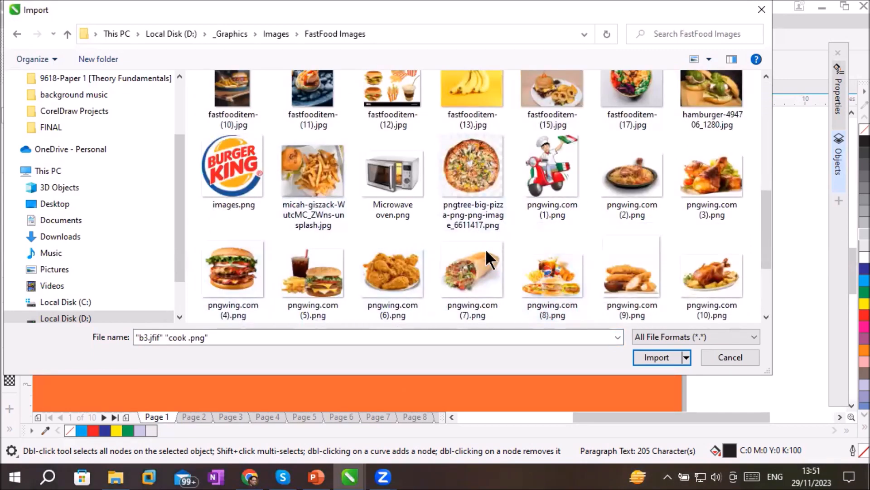
pyautogui.keyDown('ctrl'); pyautogui.click(468, 159); pyautogui.keyUp('ctrl')
pyautogui.keyDown('ctrl'); pyautogui.click(457, 274); pyautogui.keyUp('ctrl')
pyautogui.keyDown('ctrl'); pyautogui.click(362, 278); pyautogui.keyUp('ctrl')
pyautogui.keyDown('ctrl'); pyautogui.click(334, 278); pyautogui.keyUp('ctrl')
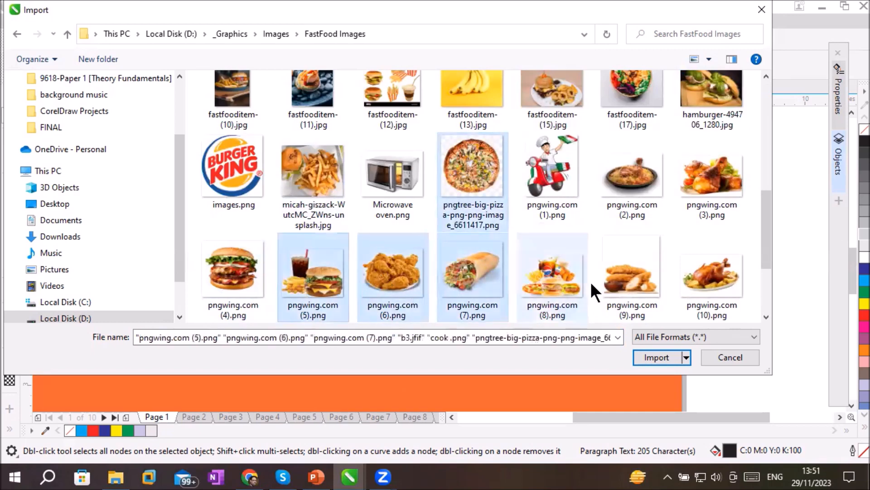
pyautogui.keyDown('ctrl'); pyautogui.click(643, 278); pyautogui.keyUp('ctrl')
pyautogui.scroll(-2, 588, 227)
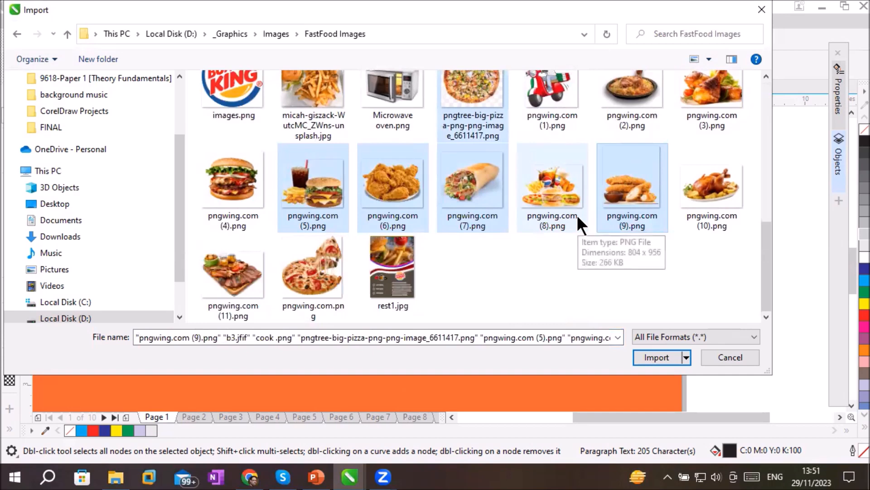
pyautogui.click(657, 356)
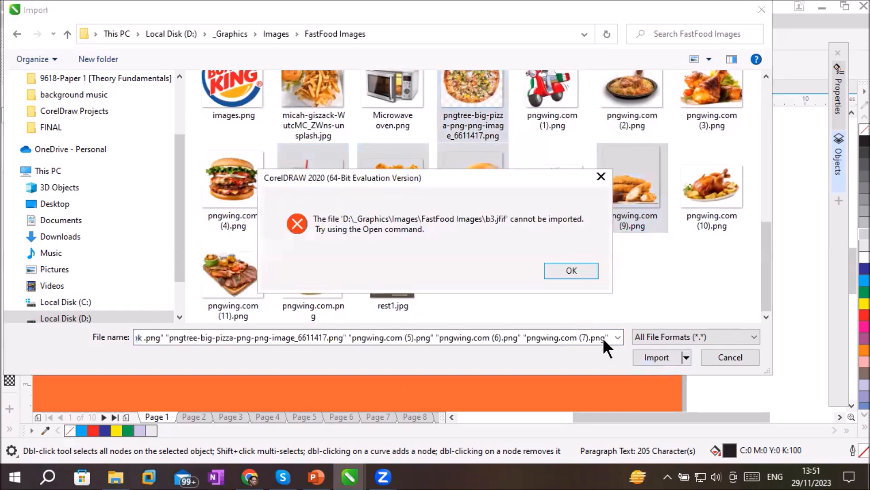
pyautogui.click(581, 271)
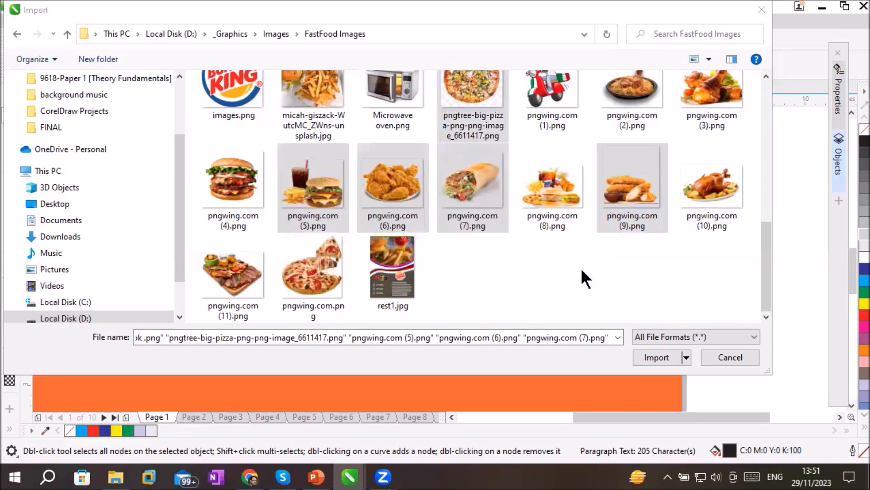
pyautogui.click(651, 355)
pyautogui.click(554, 276)
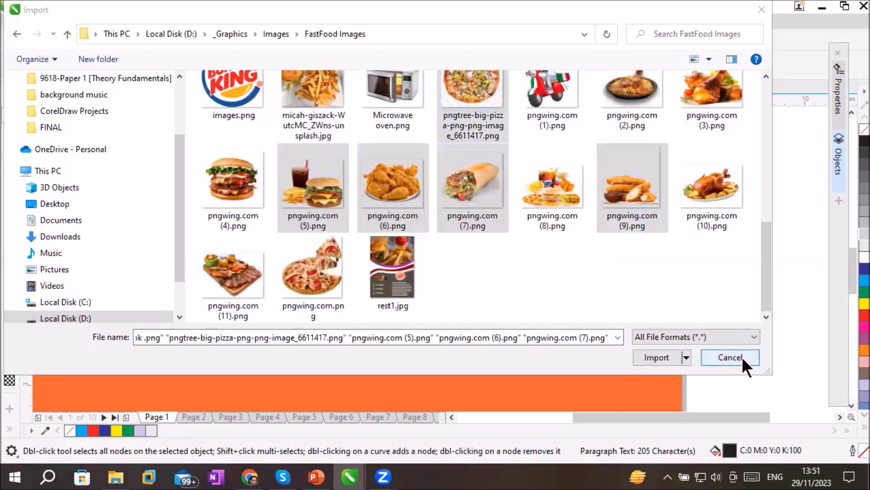
# Try to import pngwing.com (8).png alone, and leave the import
pyautogui.click(487, 203)
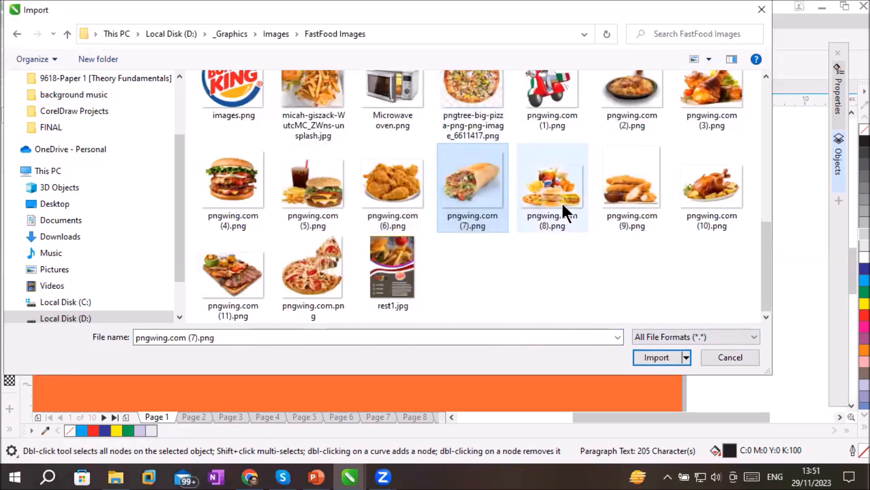
pyautogui.click(562, 202)
pyautogui.click(652, 356)
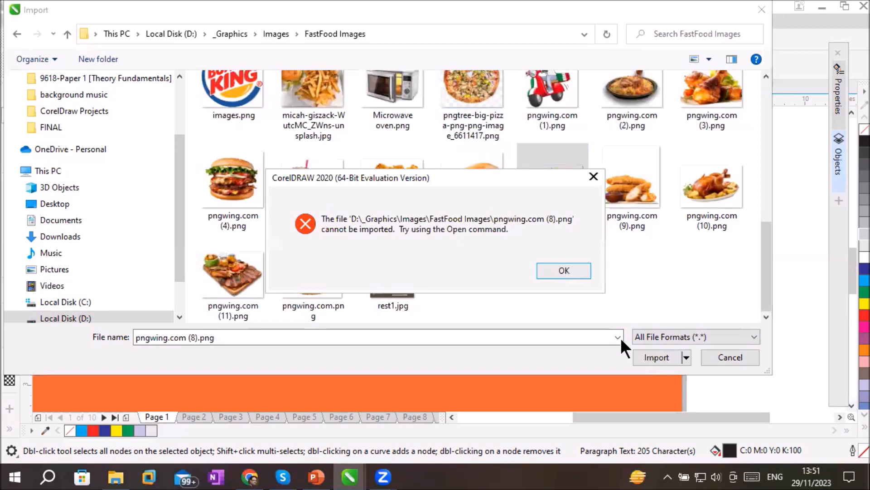
pyautogui.click(558, 262)
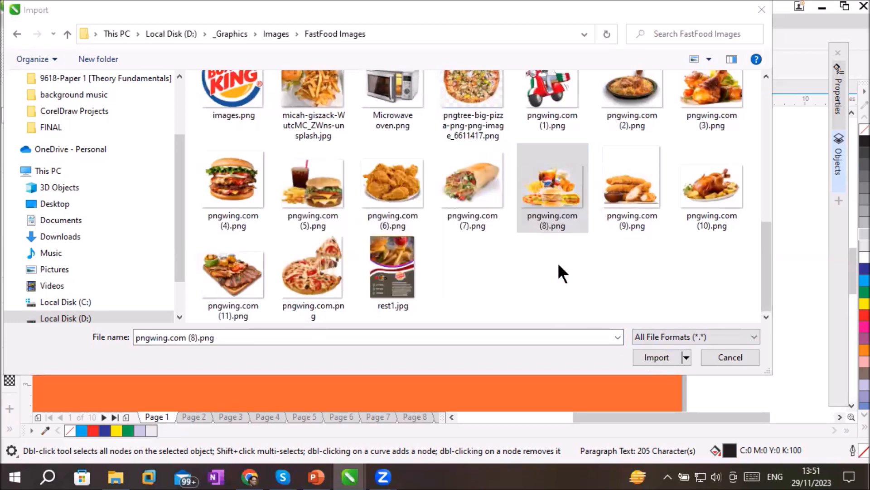
pyautogui.click(728, 357)
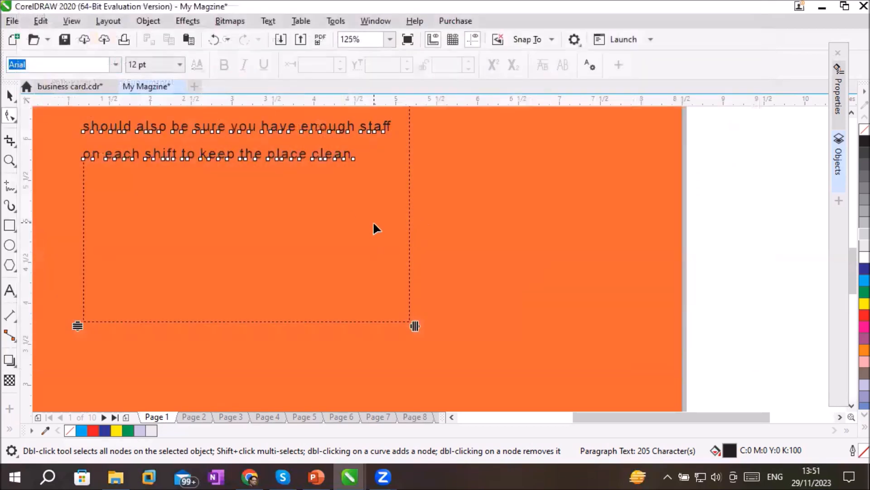
# Deselect the Cleanliness paragraph and start an import from the FastFood Images folder inside _Graphics\Images
pyautogui.click(10, 95)
pyautogui.click(531, 196)
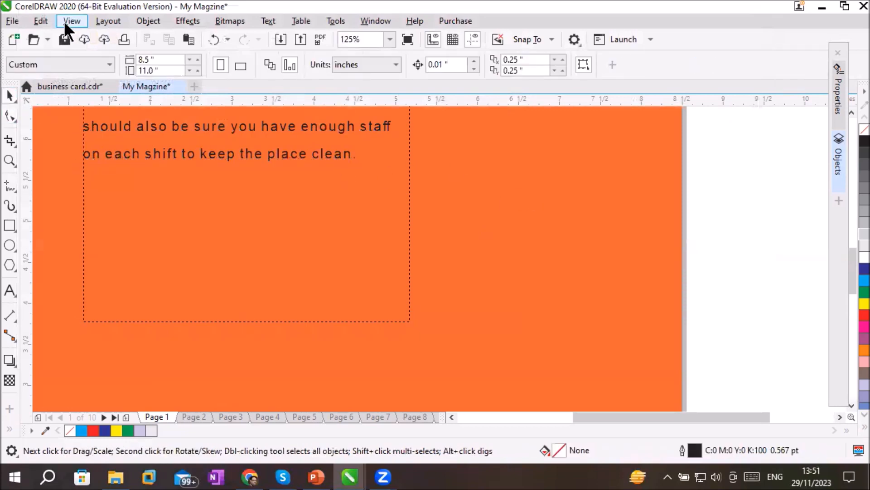
pyautogui.click(12, 21)
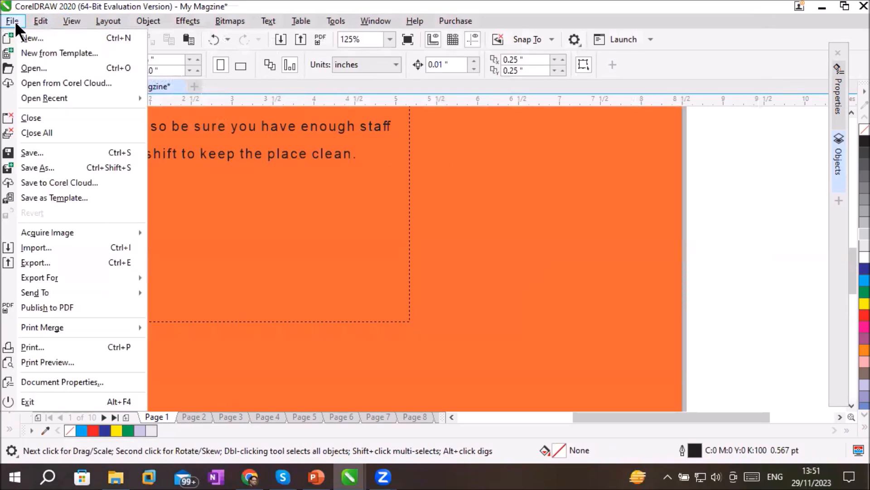
pyautogui.click(61, 249)
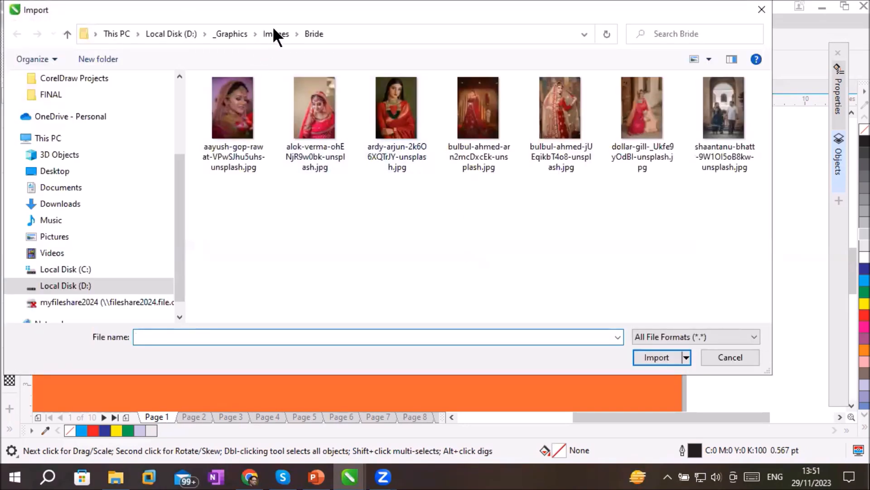
pyautogui.click(262, 32)
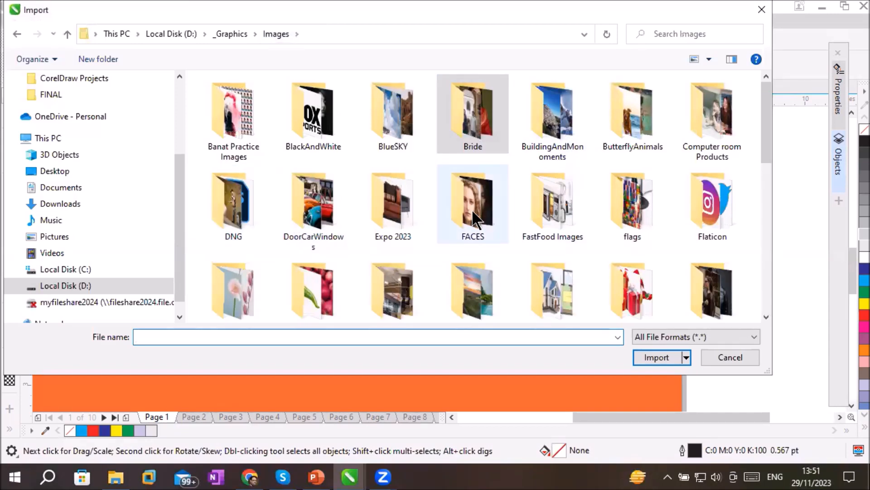
pyautogui.click(556, 216)
pyautogui.doubleClick(556, 215)
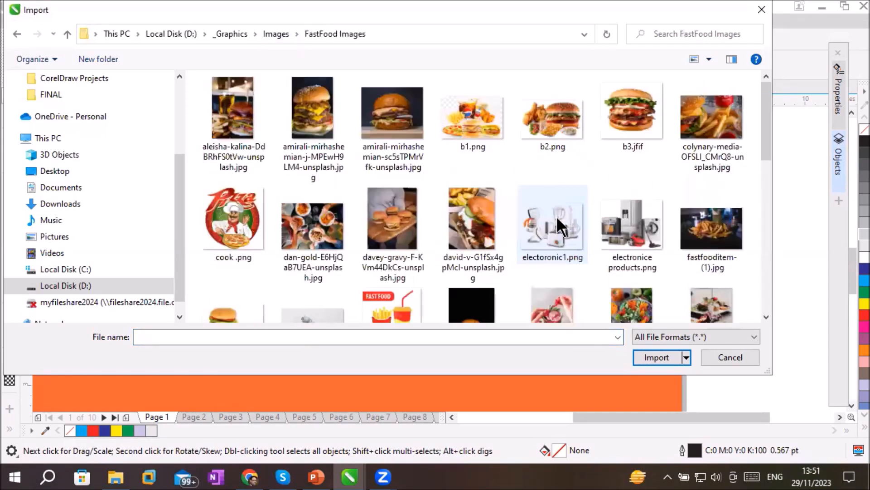
# Select b2.png, b3.jfif, cook .png and electoronic1.png together and import them
pyautogui.click(555, 114)
pyautogui.keyDown('ctrl'); pyautogui.click(630, 120); pyautogui.keyUp('ctrl')
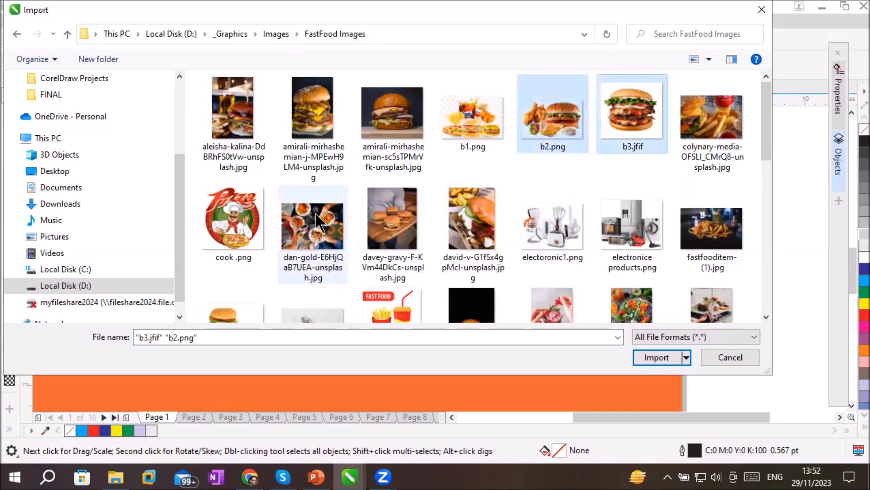
pyautogui.keyDown('ctrl'); pyautogui.click(244, 222); pyautogui.keyUp('ctrl')
pyautogui.keyDown('ctrl'); pyautogui.click(569, 241); pyautogui.keyUp('ctrl')
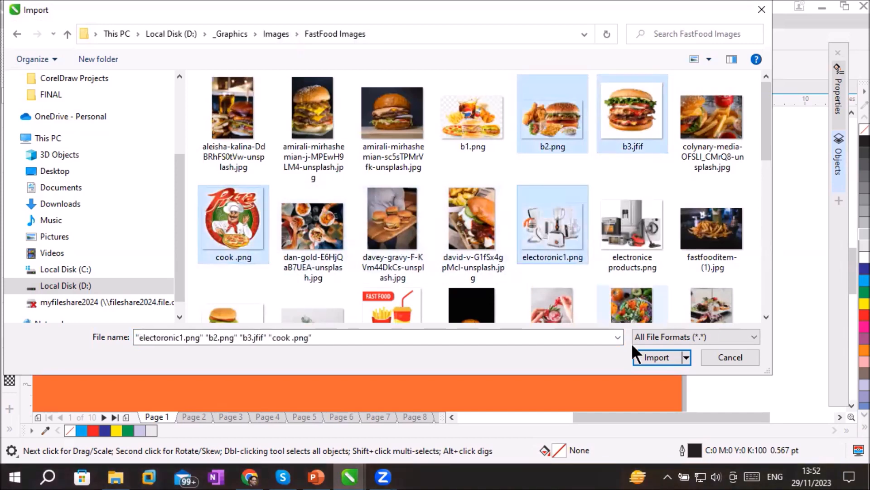
pyautogui.click(646, 354)
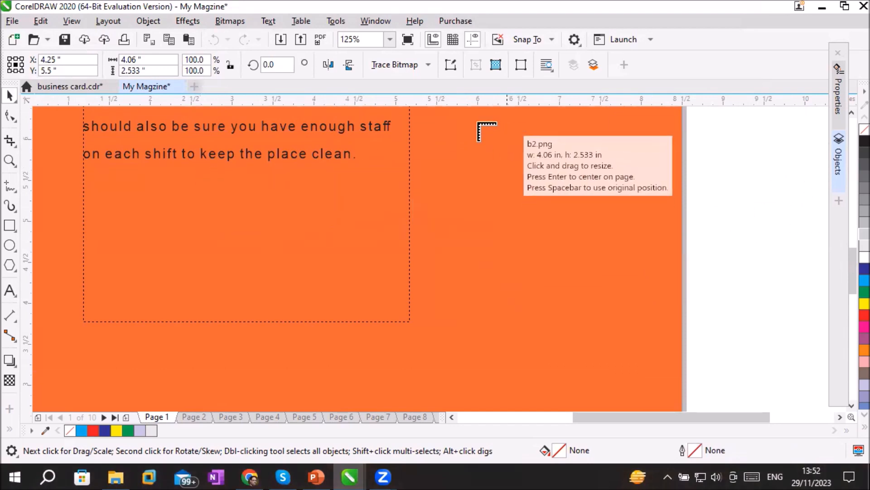
# Place b2.png and b3.jfif stacked right of the Cleanliness frame, cook .png below the frame, and electoronic1.png beside it at about 2.94 by 2.16 inches
pyautogui.moveTo(453, 123); pyautogui.dragTo(625, 289)
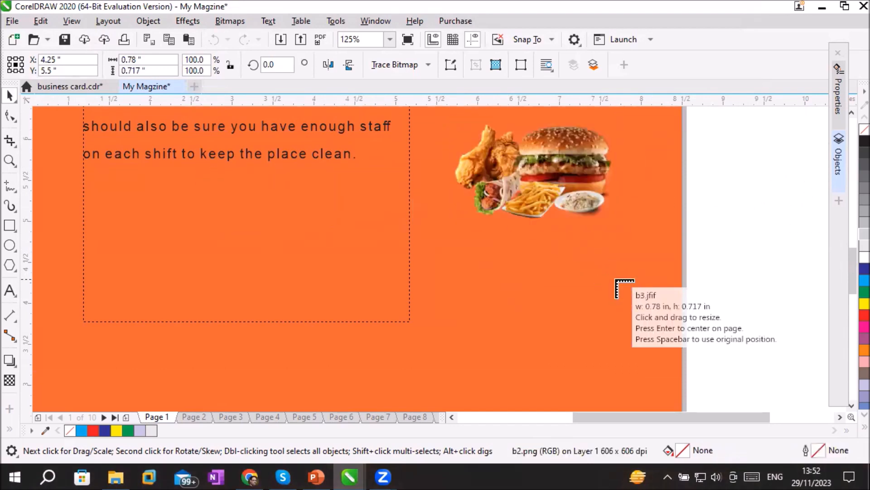
pyautogui.moveTo(471, 240); pyautogui.dragTo(641, 350)
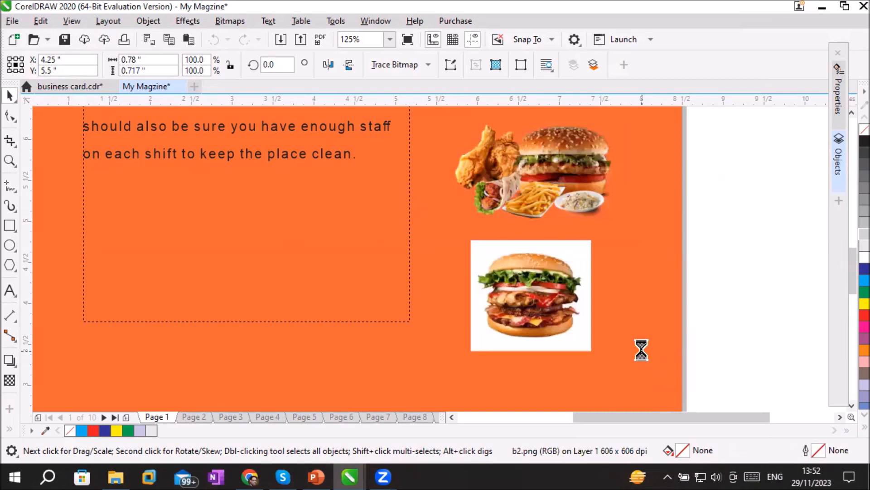
pyautogui.scroll(-5, 849, 410)
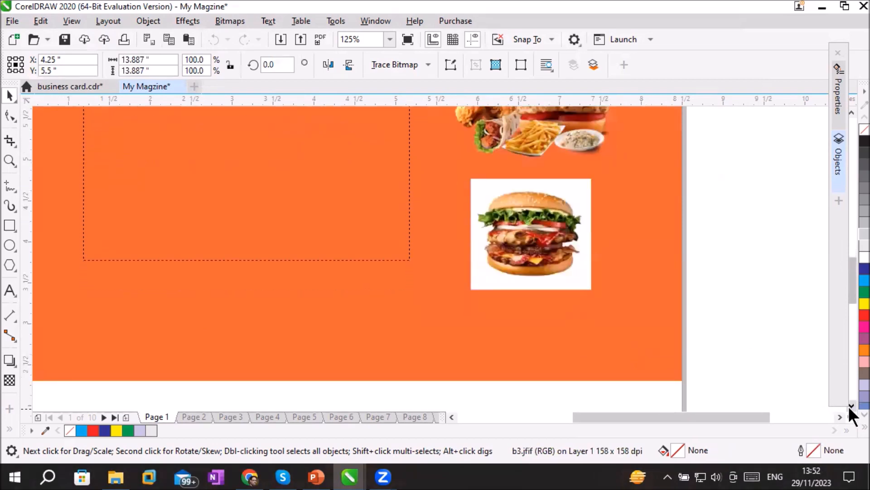
pyautogui.moveTo(77, 206); pyautogui.dragTo(377, 373)
pyautogui.moveTo(309, 179); pyautogui.dragTo(589, 366)
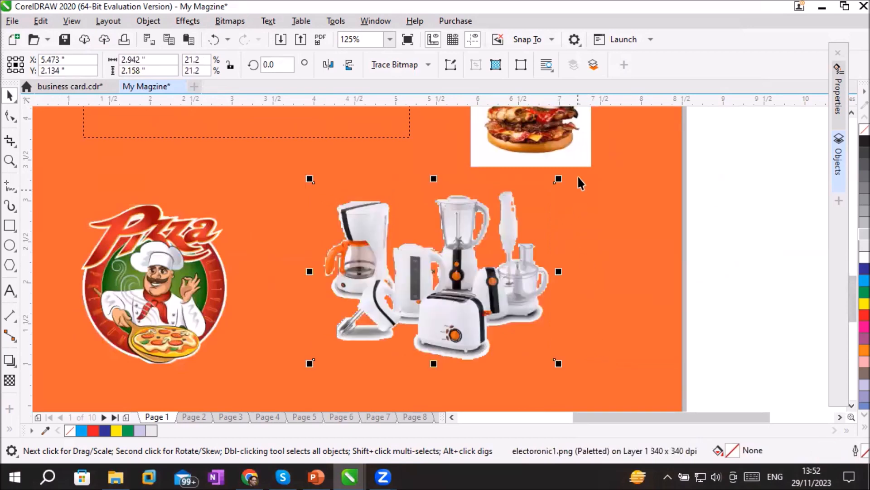
pyautogui.click(658, 295)
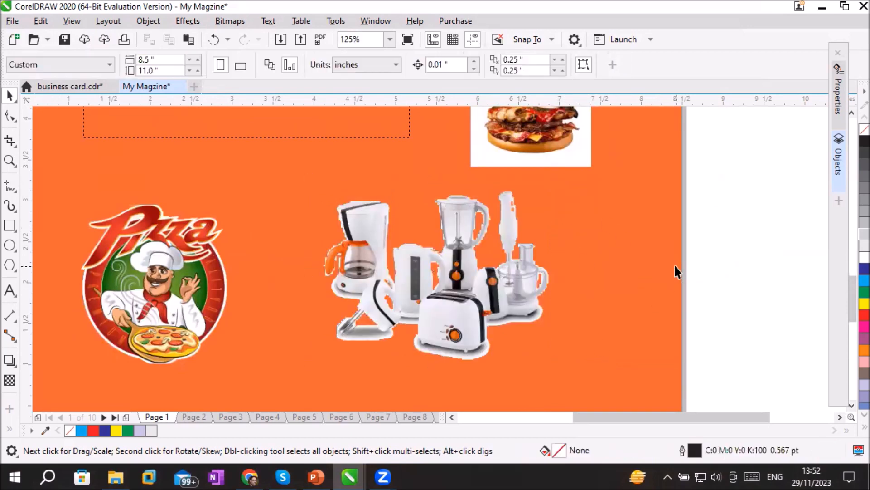
pyautogui.scroll(1, 663, 256)
pyautogui.scroll(-1, 662, 261)
pyautogui.scroll(10, 853, 118)
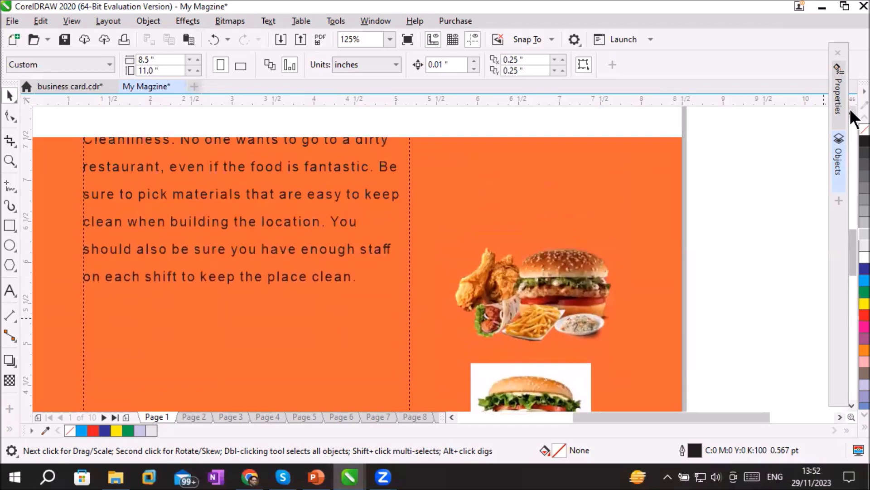
# Move b2.png up beside the Cleanliness paragraph and delete the b3.jfif burger image beneath it
pyautogui.scroll(3, 852, 116)
pyautogui.moveTo(570, 329); pyautogui.dragTo(590, 223)
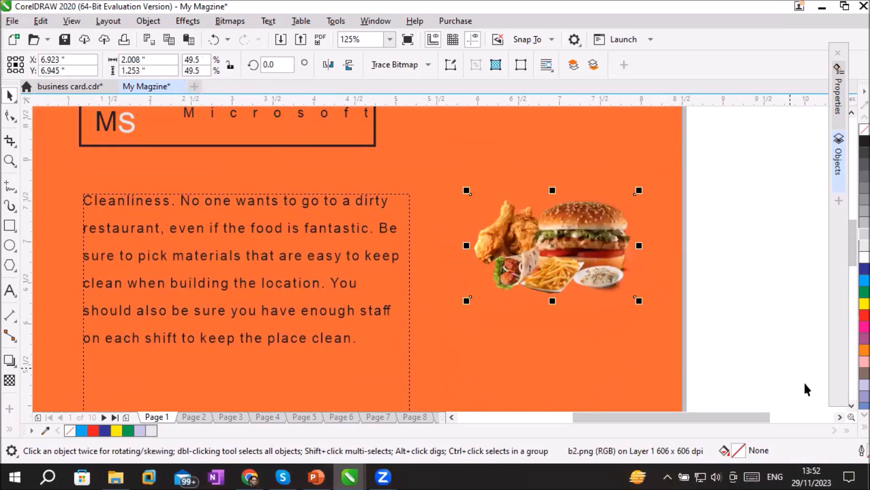
pyautogui.scroll(-6, 852, 415)
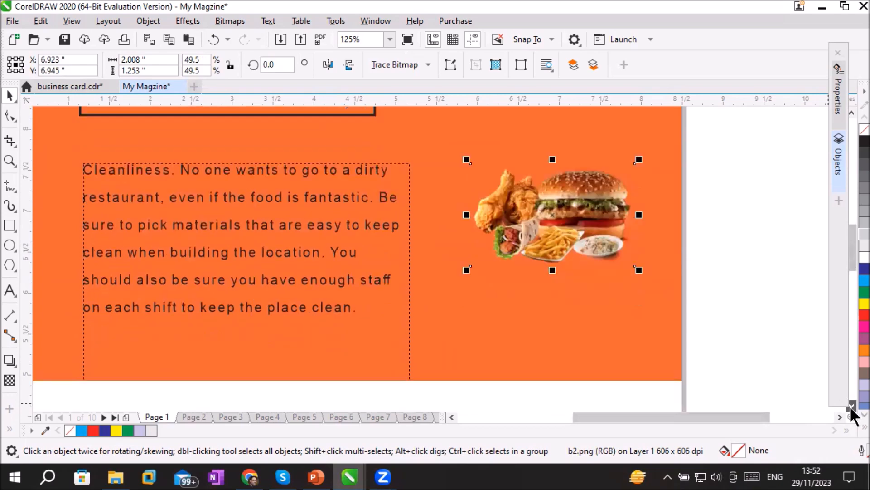
pyautogui.click(551, 363)
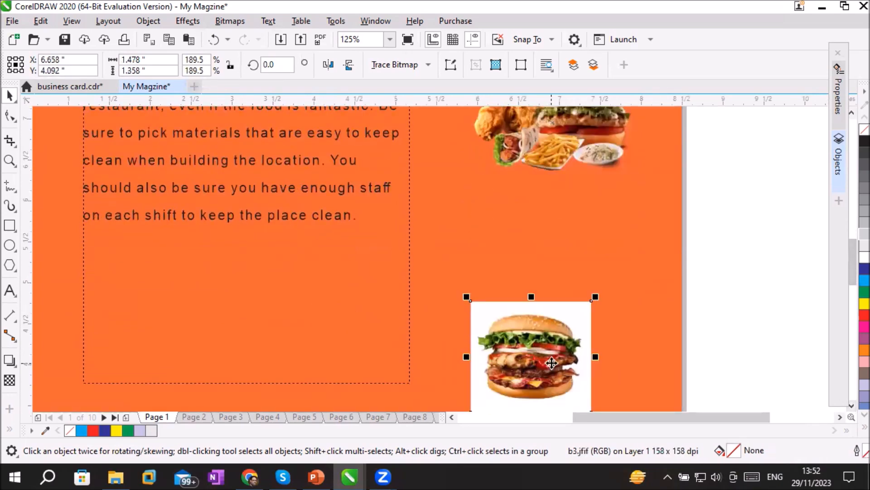
pyautogui.press('Delete')
pyautogui.scroll(-5, 546, 351)
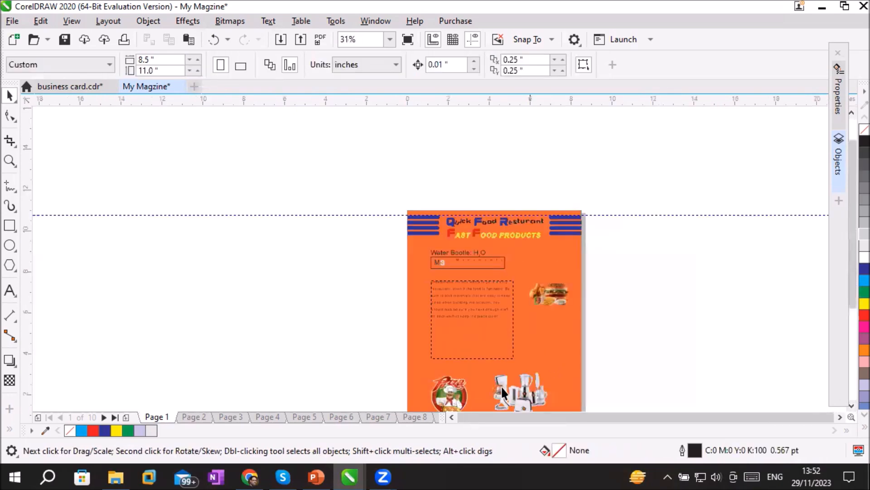
# Stack cook .png and electoronic1.png in the column directly below b2.png, near the page's right edge
pyautogui.moveTo(449, 394); pyautogui.dragTo(554, 336)
pyautogui.moveTo(511, 397); pyautogui.dragTo(545, 398)
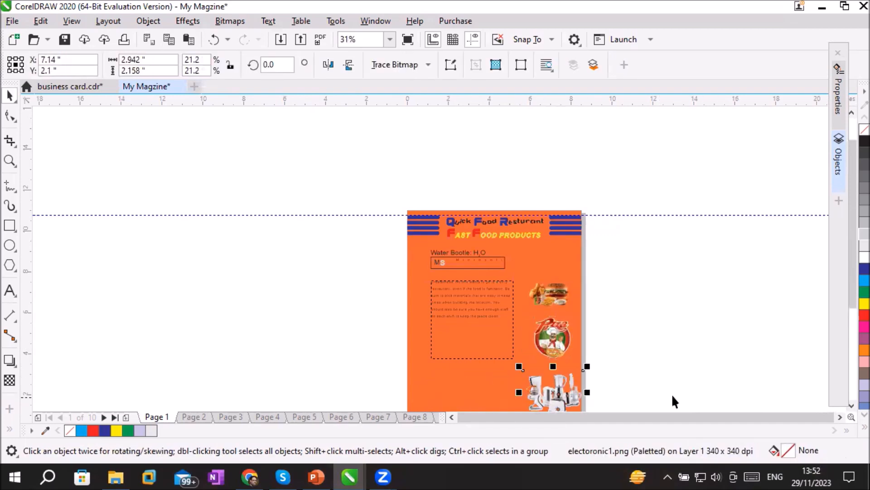
pyautogui.click(748, 386)
# Using the Shape tool, tighten the Cleanliness paragraph's line spacing and reduce its frame to about 3.96 by 1.95 inches
pyautogui.click(484, 323)
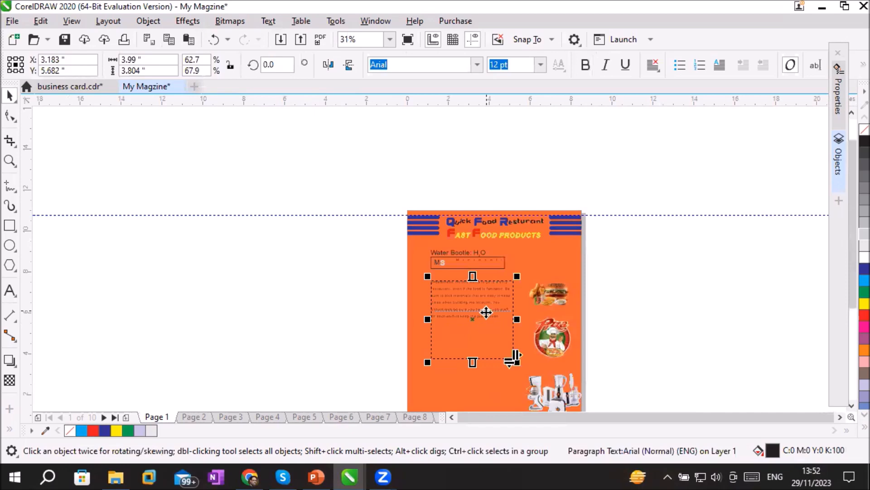
pyautogui.scroll(2, 512, 321)
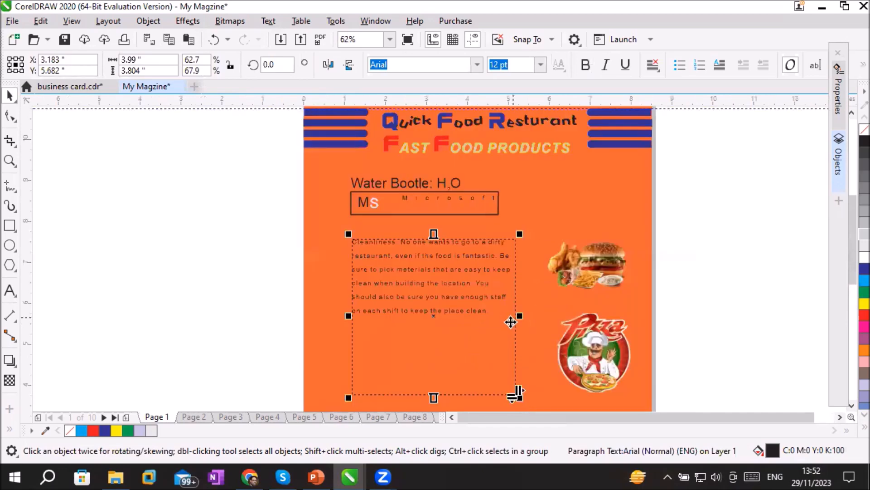
pyautogui.click(8, 117)
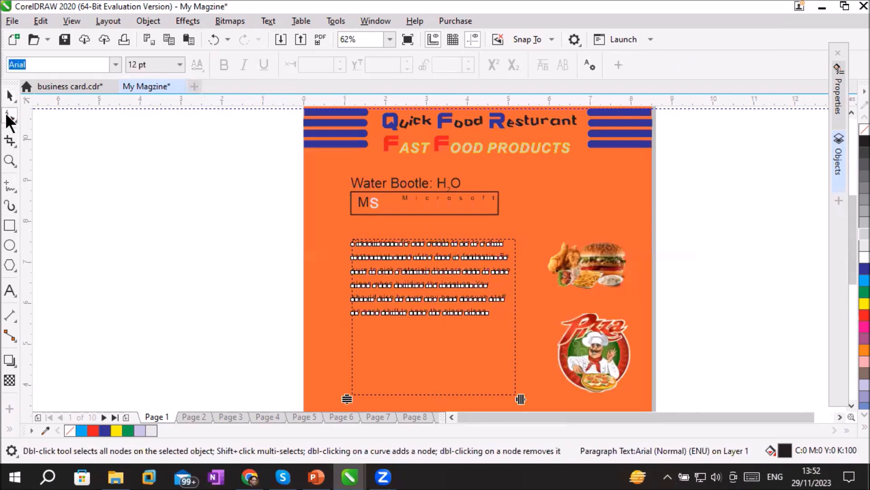
pyautogui.moveTo(521, 399); pyautogui.dragTo(514, 363)
pyautogui.moveTo(348, 398); pyautogui.dragTo(390, 315)
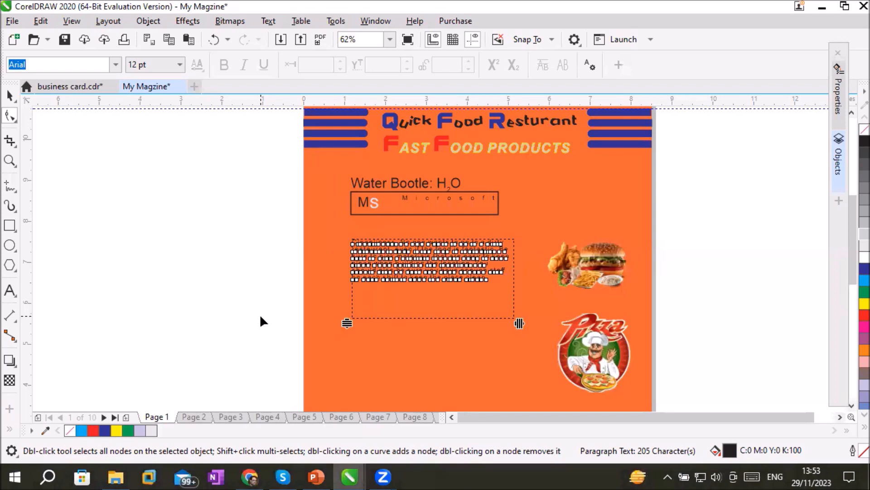
# Check page 2, return to page 1 and set the document's page background to No background
pyautogui.click(182, 415)
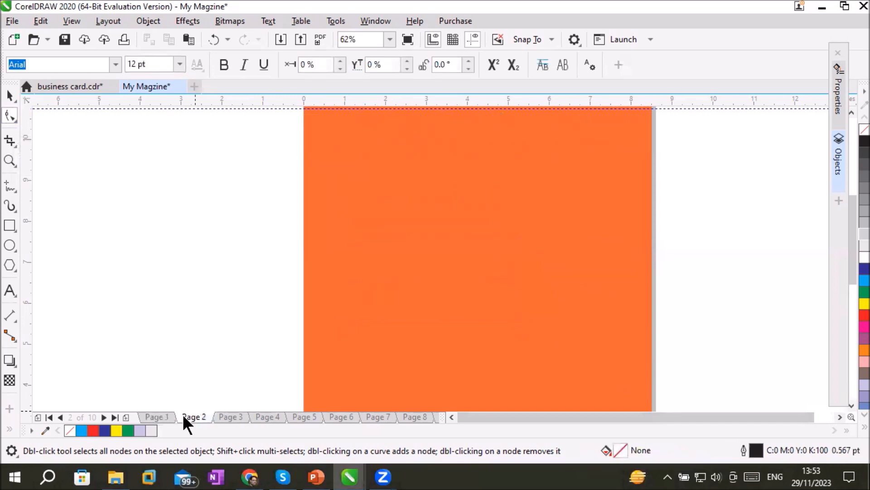
pyautogui.click(152, 416)
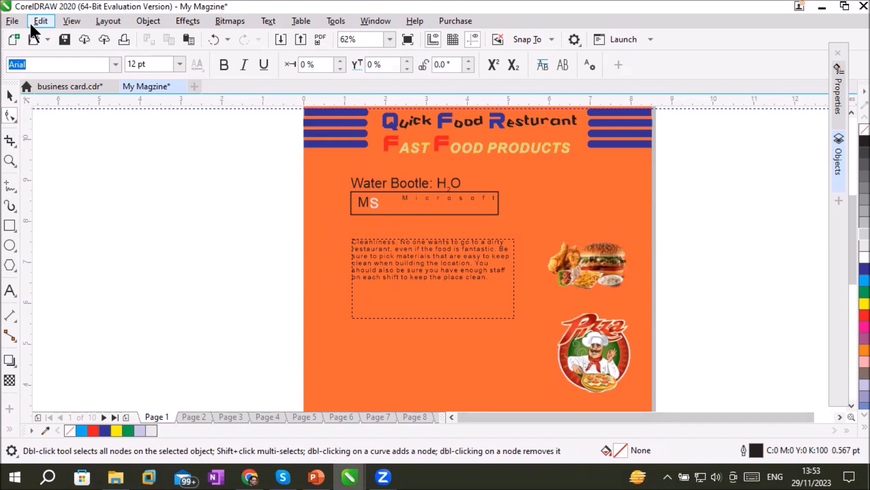
pyautogui.click(98, 21)
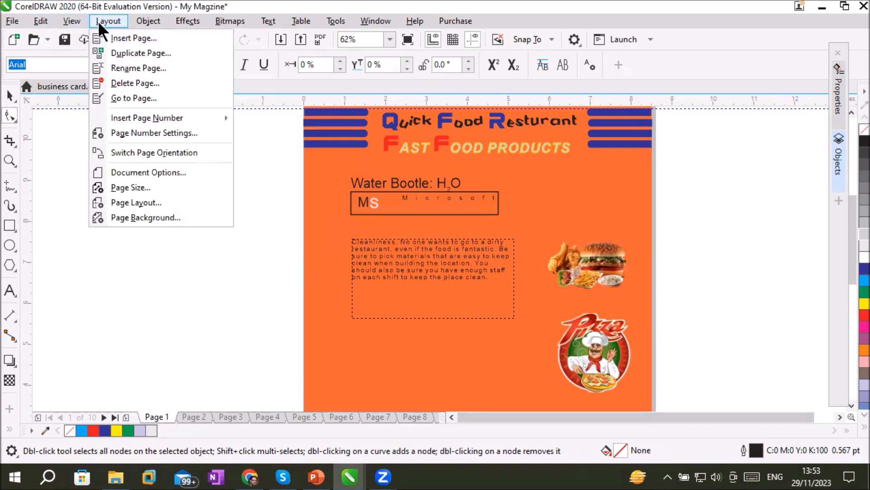
pyautogui.click(164, 218)
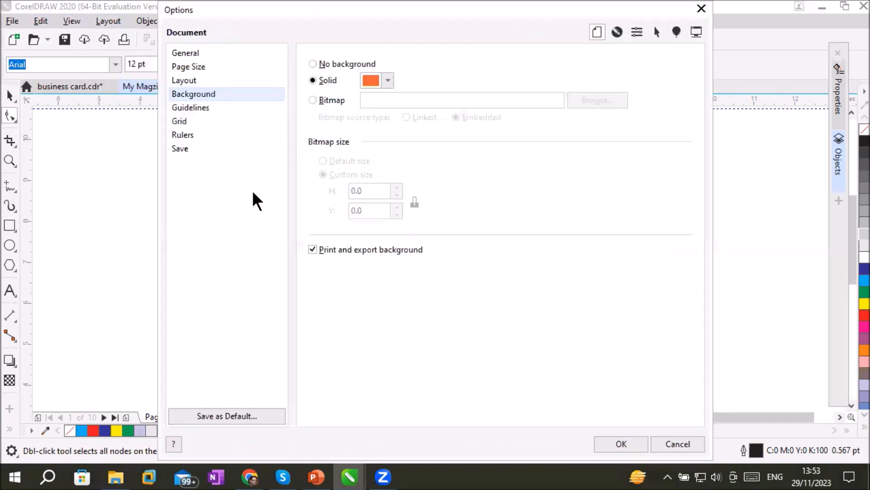
pyautogui.click(340, 65)
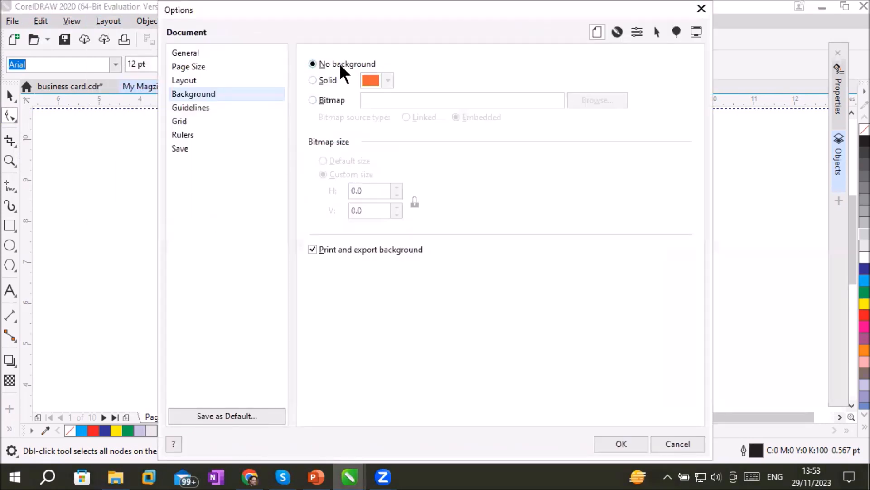
pyautogui.click(616, 447)
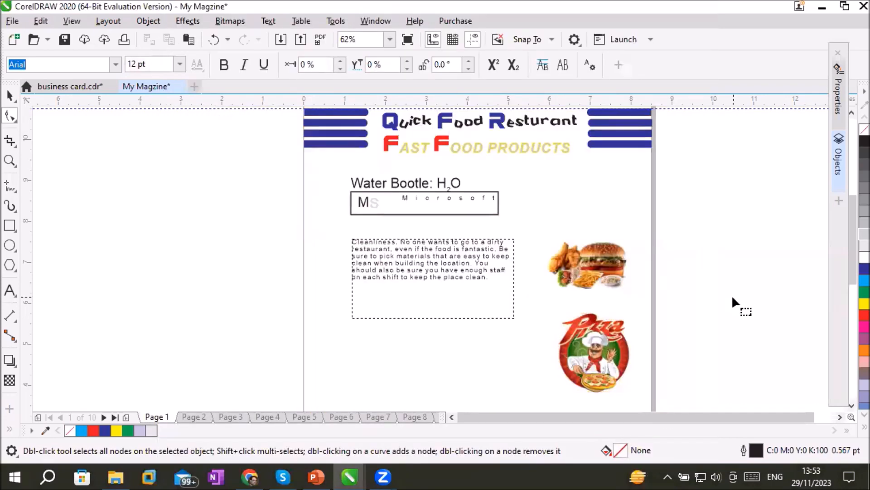
# Enlarge b2.png to about 5.45 by 3.4 inches and place it below the Cleanliness paragraph
pyautogui.click(426, 279)
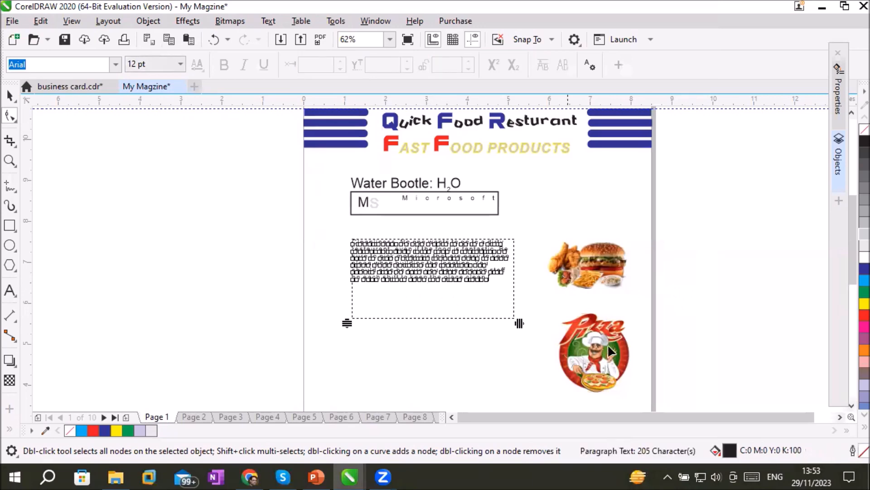
pyautogui.click(840, 416)
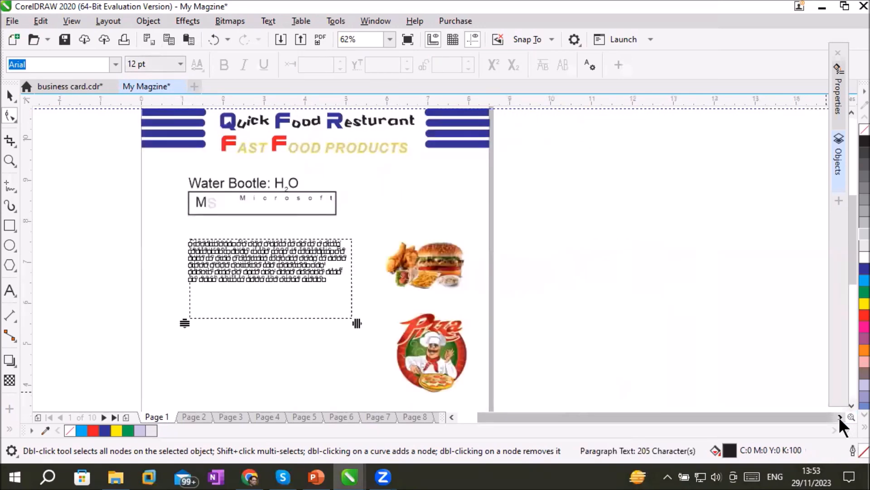
pyautogui.click(851, 404)
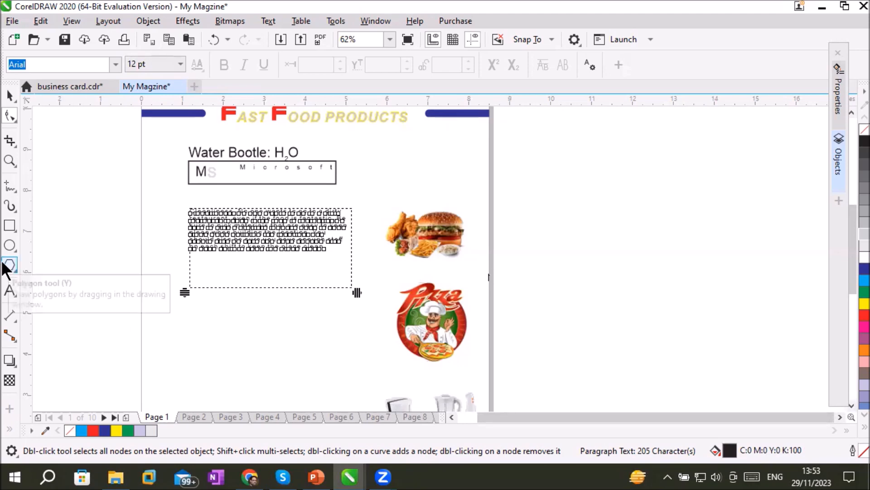
pyautogui.moveTo(433, 244); pyautogui.dragTo(213, 324)
pyautogui.click(422, 240)
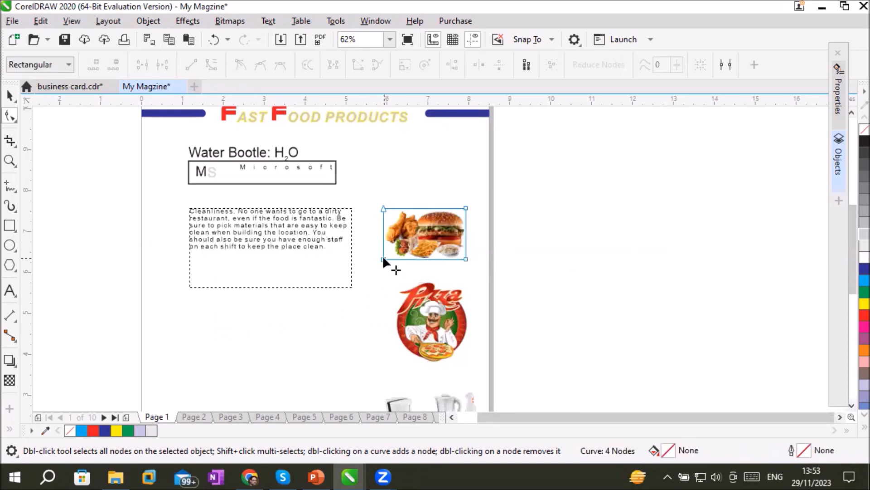
pyautogui.click(383, 259)
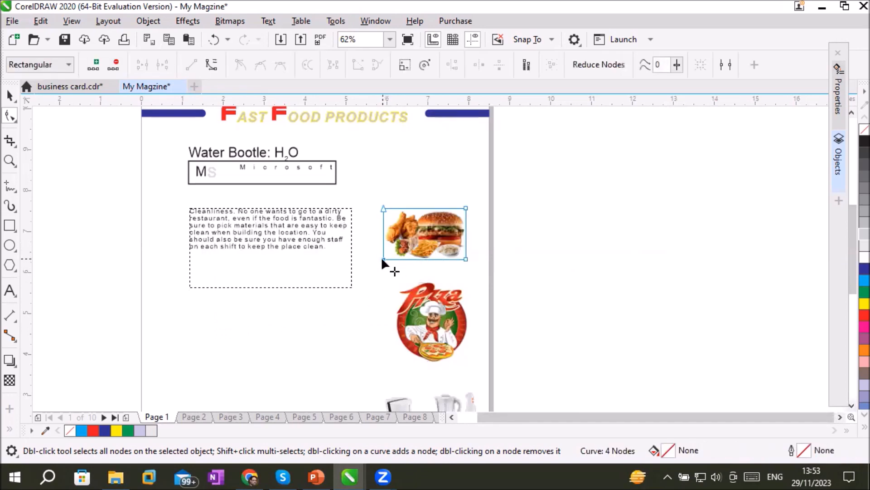
pyautogui.click(9, 95)
pyautogui.moveTo(384, 260); pyautogui.dragTo(239, 350)
pyautogui.moveTo(392, 256); pyautogui.dragTo(324, 337)
pyautogui.click(567, 251)
# Move the Cleanliness paragraph toward the page's right edge and place cook .png, reduced in size, over the left header stripes
pyautogui.moveTo(272, 212); pyautogui.dragTo(389, 206)
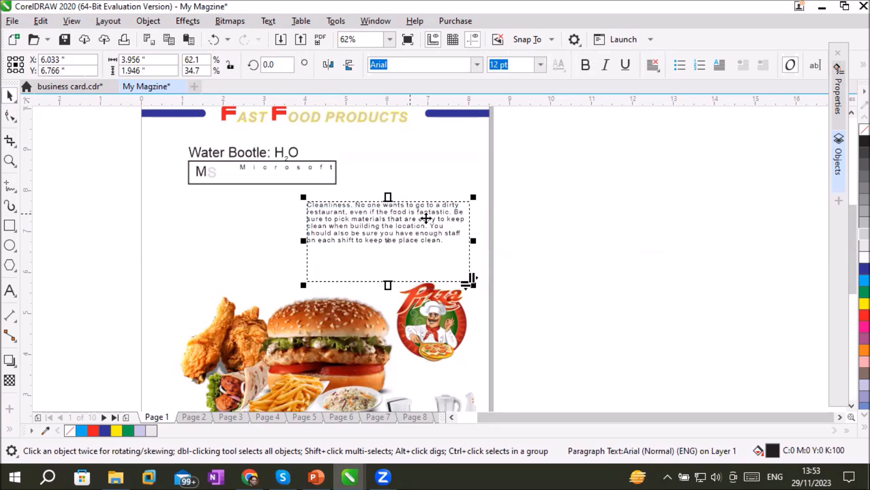
pyautogui.moveTo(432, 311); pyautogui.dragTo(211, 229)
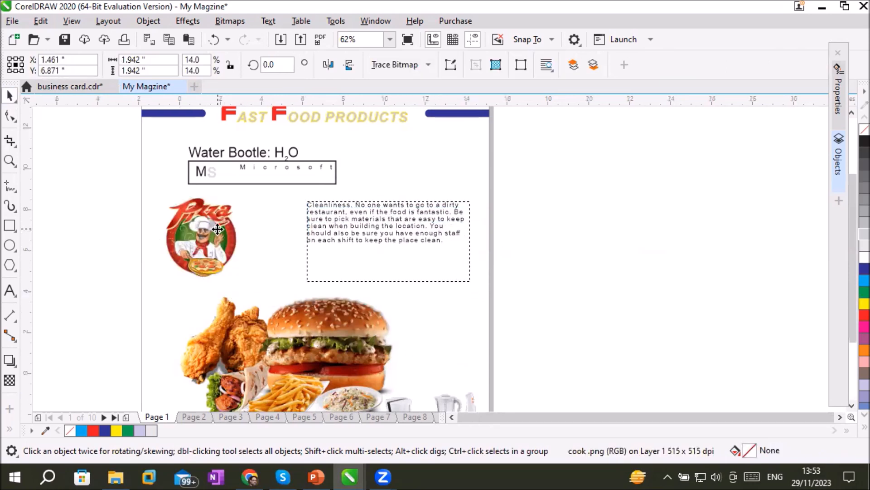
pyautogui.scroll(-2, 212, 234)
pyautogui.moveTo(233, 259); pyautogui.dragTo(204, 165)
pyautogui.click(194, 216)
pyautogui.scroll(3, 194, 217)
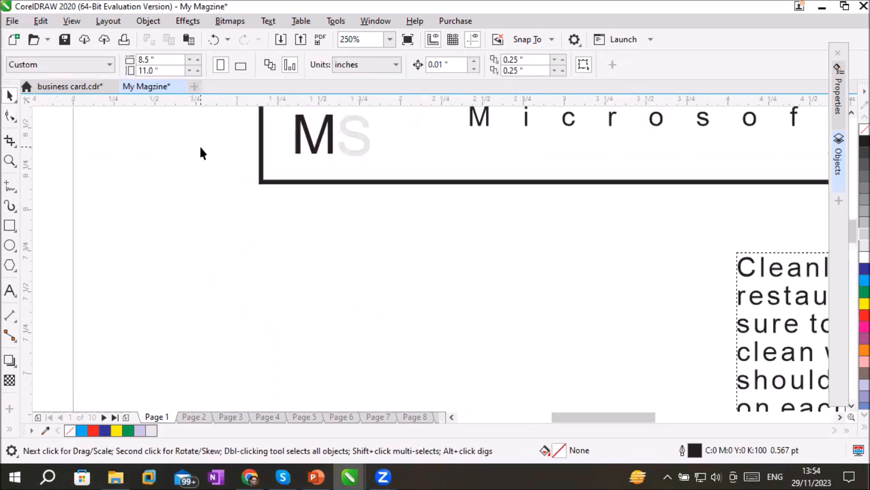
pyautogui.scroll(-3, 200, 146)
pyautogui.scroll(3, 189, 110)
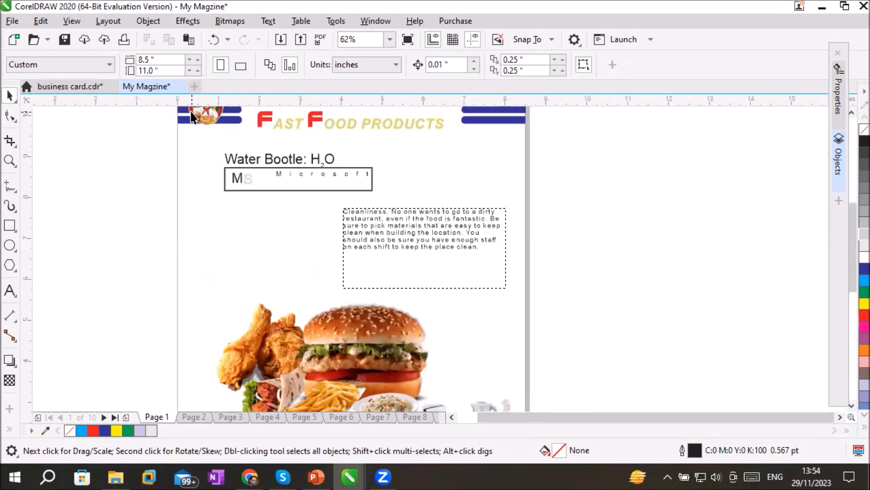
pyautogui.scroll(-3, 189, 110)
# Shift b2.png slightly toward the foot of the page and delete electoronic1.png
pyautogui.moveTo(271, 242); pyautogui.dragTo(277, 277)
pyautogui.click(340, 280)
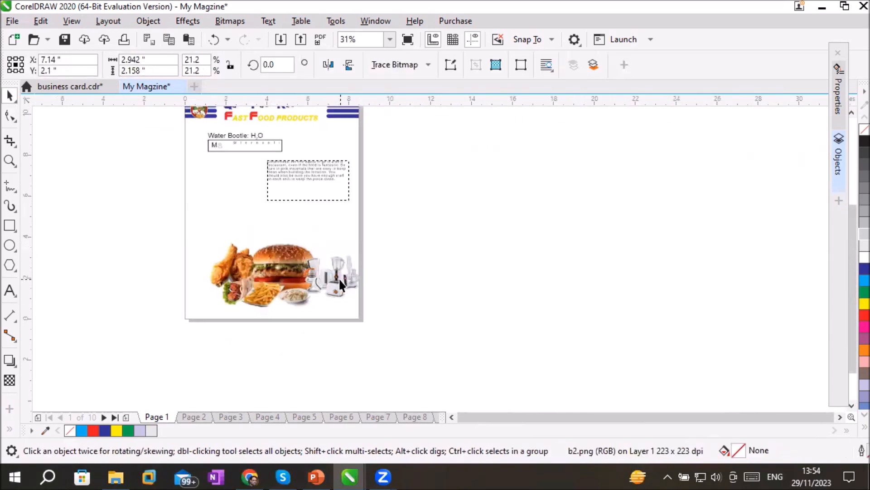
pyautogui.press('Delete')
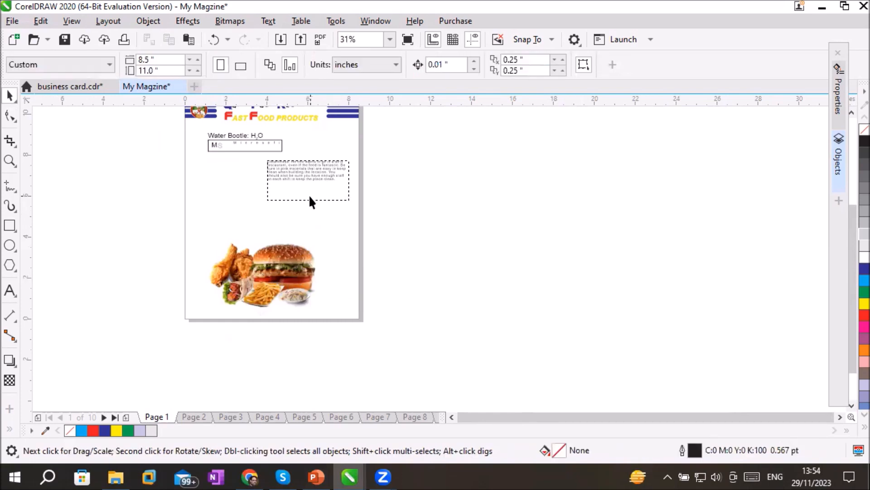
# Enlarge the Cleanliness frame to about 6.62 by 3.26 inches and shift it toward the page's left edge
pyautogui.click(308, 194)
pyautogui.moveTo(259, 207); pyautogui.dragTo(209, 231)
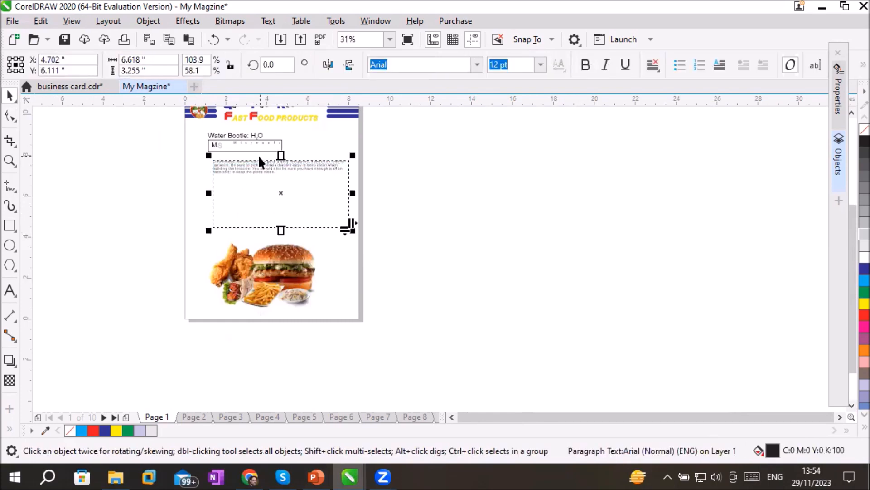
pyautogui.moveTo(235, 176); pyautogui.dragTo(243, 170)
pyautogui.click(457, 219)
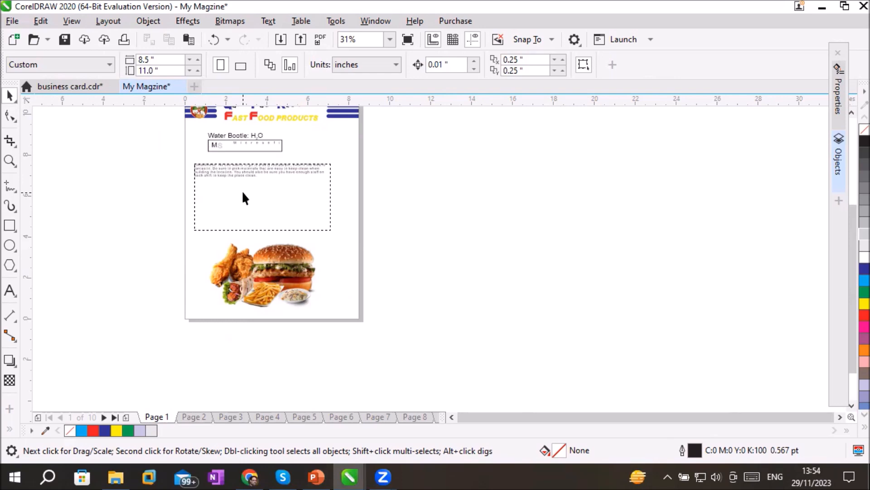
# Move b2.png up over the Cleanliness frame and draw a blue-filled rectangle about 8.57 by 1.33 inches across the page foot
pyautogui.click(7, 230)
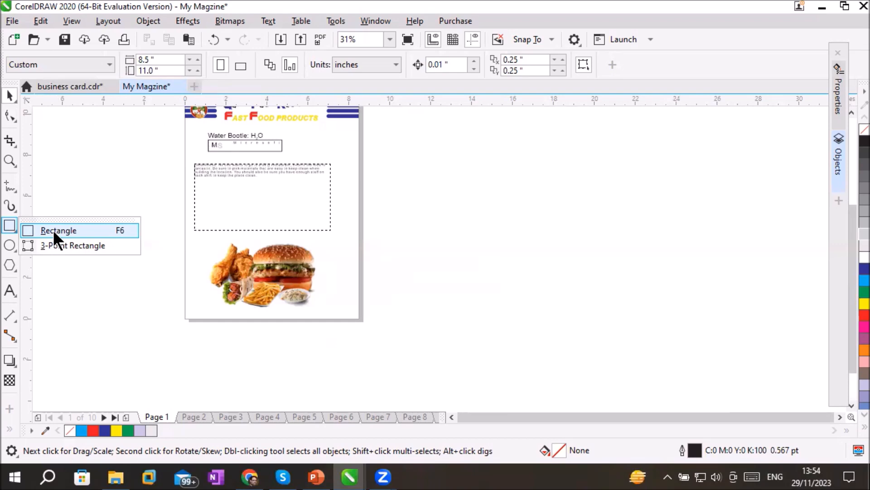
pyautogui.moveTo(265, 278); pyautogui.dragTo(264, 223)
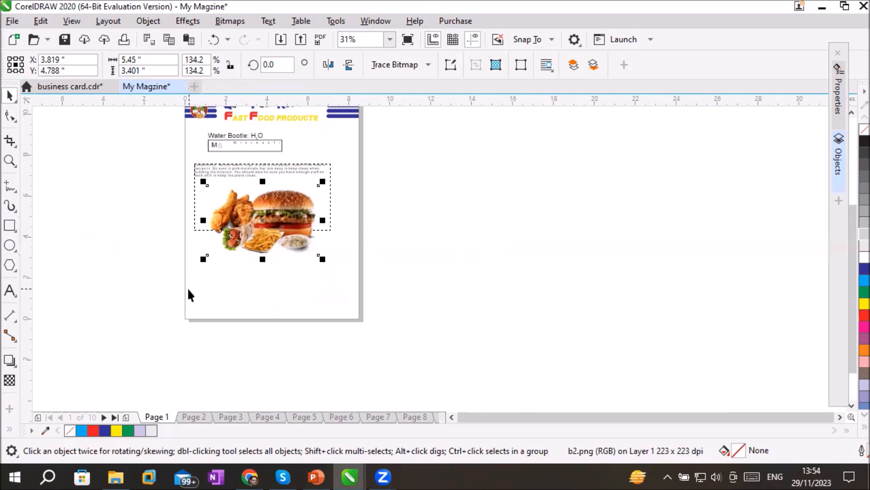
pyautogui.click(10, 226)
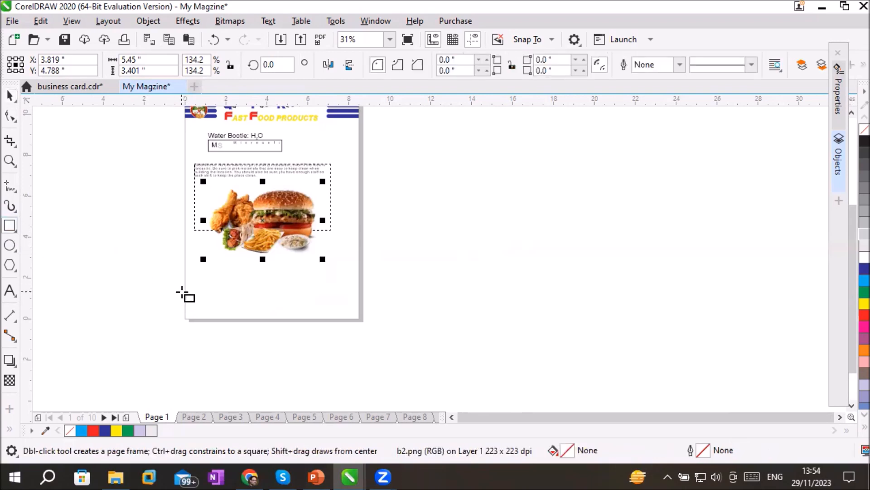
pyautogui.moveTo(185, 291); pyautogui.dragTo(361, 319)
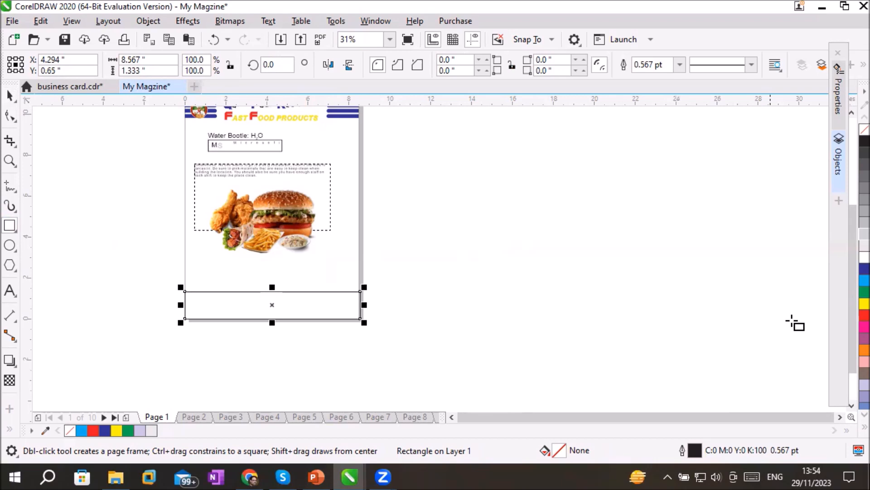
pyautogui.click(863, 269)
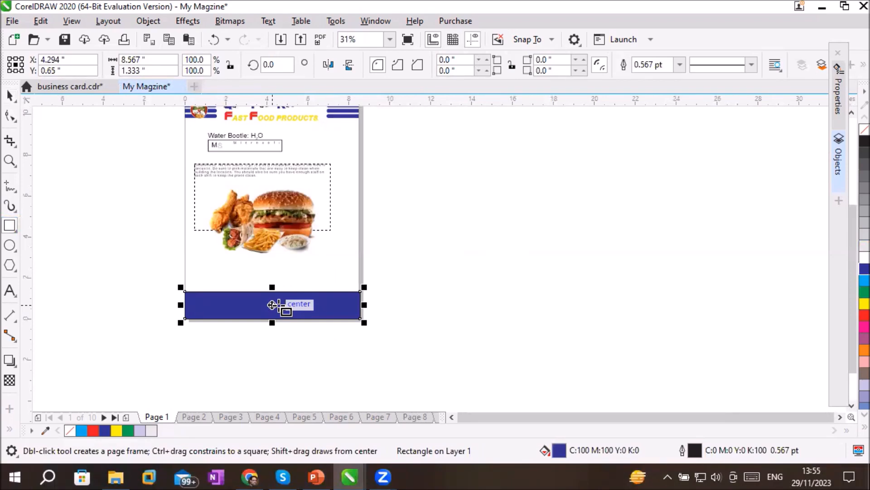
# Try to round all four corners of the blue footer rectangle to 0.667 inches
pyautogui.click(9, 115)
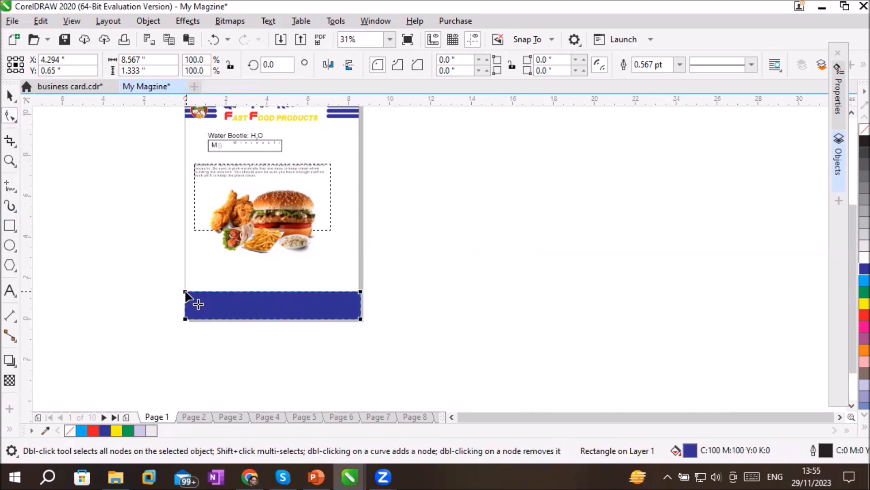
pyautogui.moveTo(186, 293); pyautogui.dragTo(189, 245)
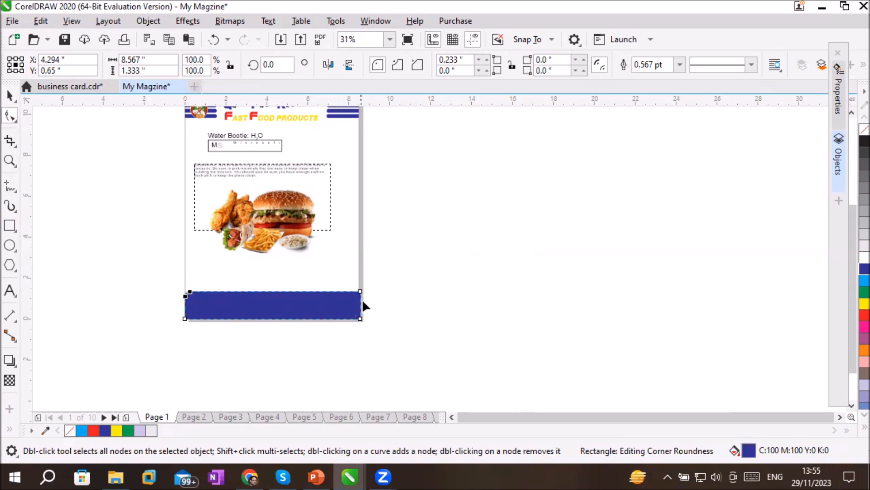
pyautogui.moveTo(361, 301); pyautogui.dragTo(344, 303)
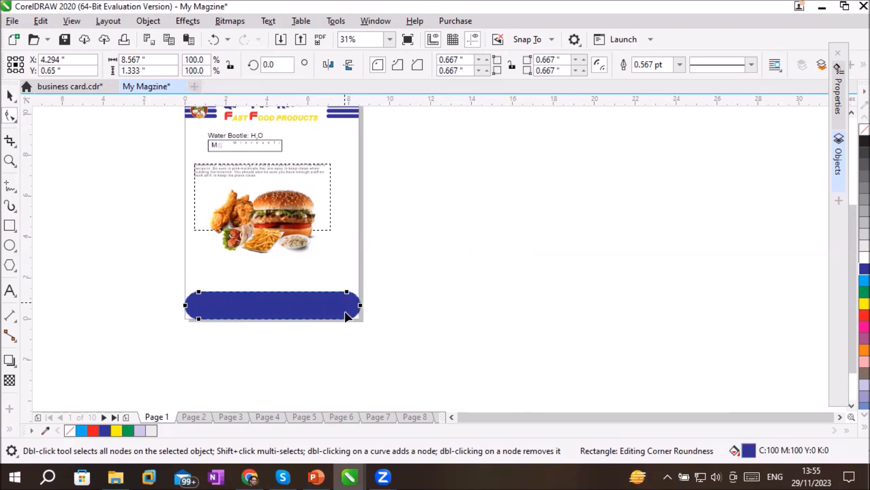
pyautogui.scroll(1, 375, 325)
pyautogui.scroll(-1, 367, 318)
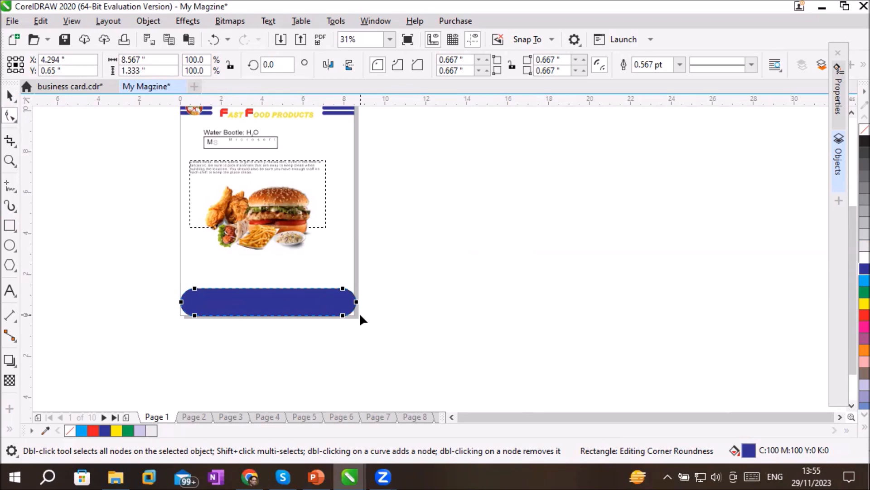
pyautogui.hotkey('ctrl', 'z')
pyautogui.hotkey('ctrl', 'z')
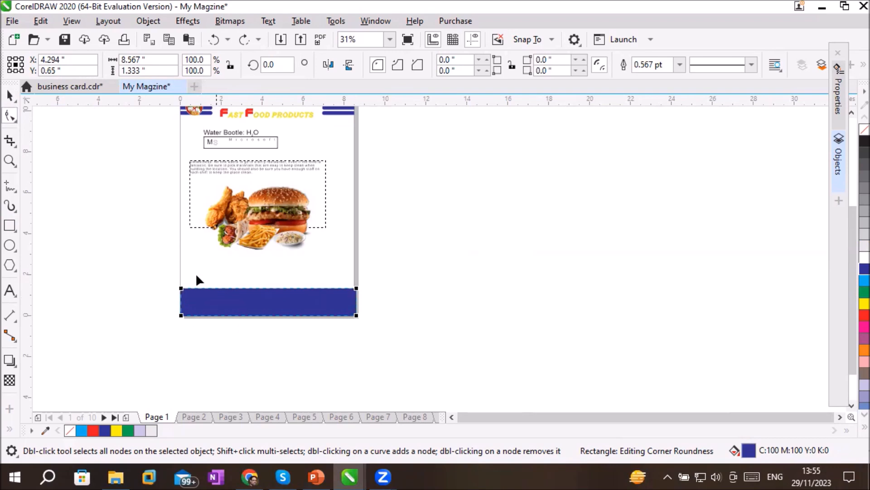
# Round only the upper two corners of the blue footer rectangle to 0.667 inches with the Shape tool
pyautogui.click(180, 289)
pyautogui.moveTo(181, 289); pyautogui.dragTo(181, 296)
pyautogui.hotkey('ctrl', 'z')
pyautogui.scroll(4, 187, 303)
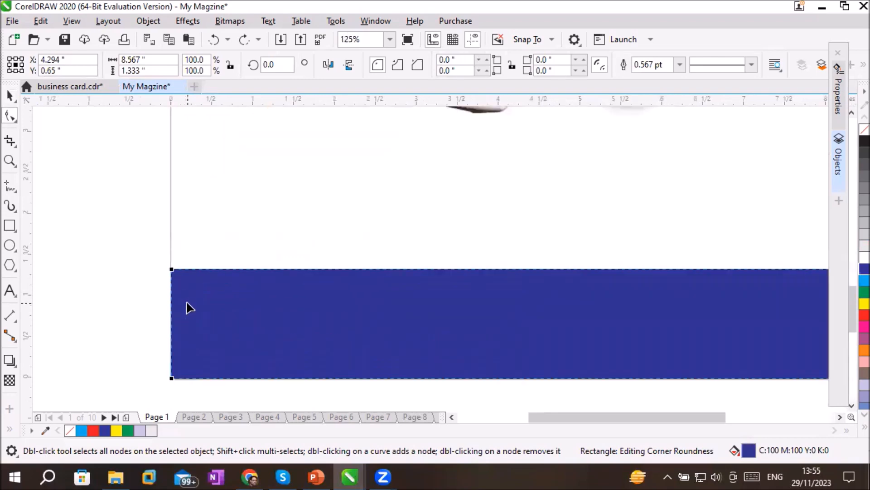
pyautogui.click(170, 270)
pyautogui.moveTo(171, 270); pyautogui.dragTo(243, 327)
pyautogui.moveTo(282, 350); pyautogui.dragTo(285, 351)
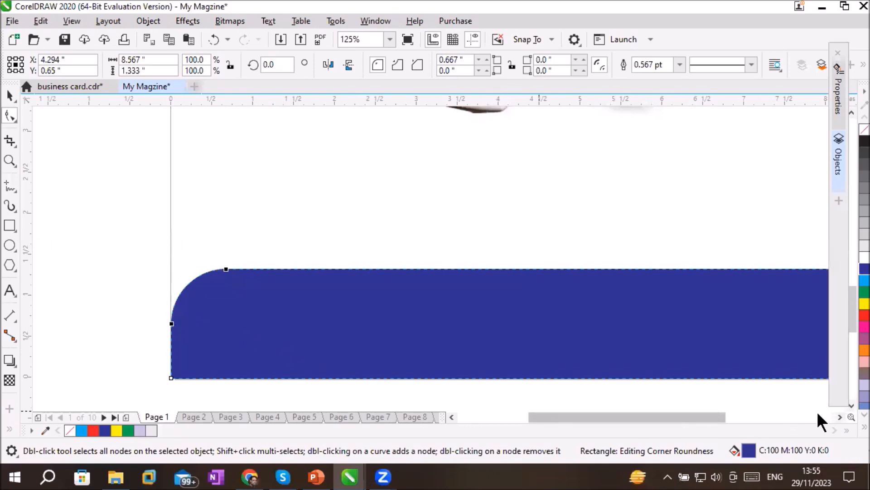
pyautogui.click(840, 417)
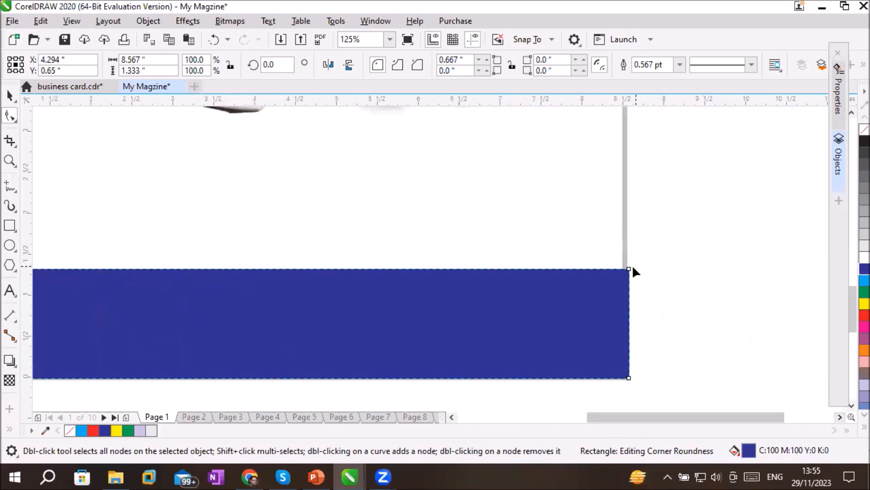
pyautogui.moveTo(630, 270); pyautogui.dragTo(527, 318)
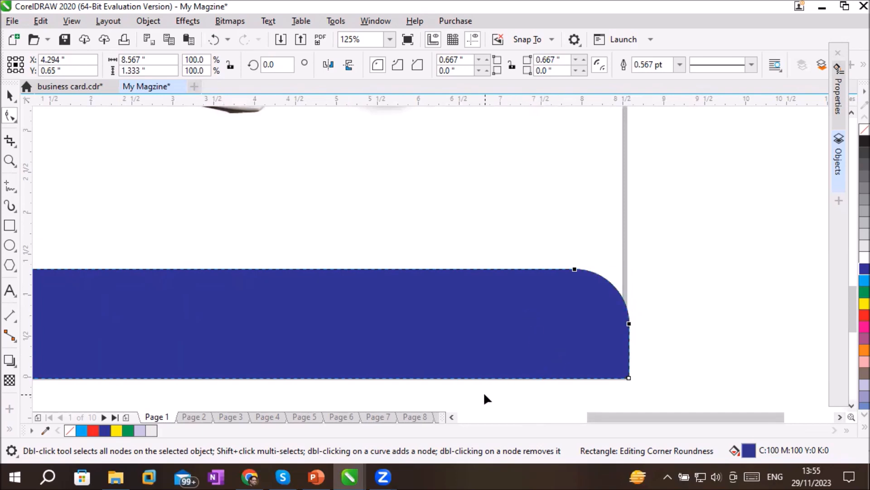
pyautogui.scroll(-2, 483, 392)
pyautogui.scroll(1, 469, 405)
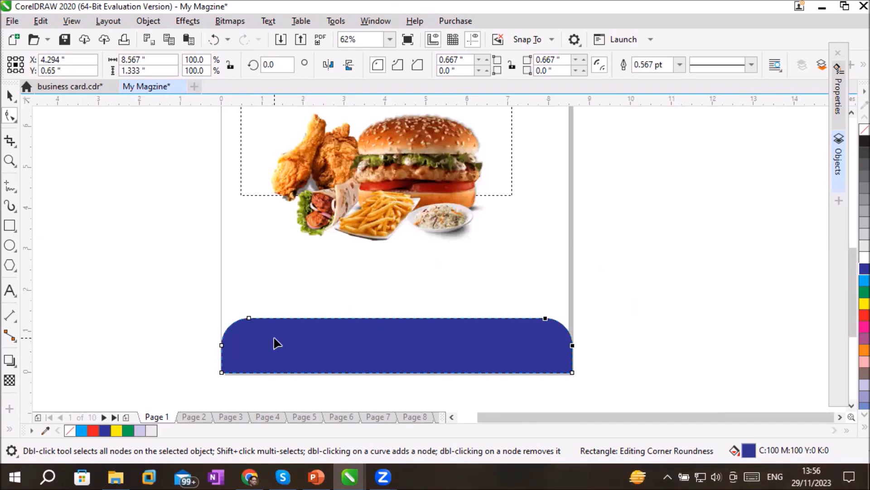
# Convert the rounded blue footer to curves and bring up its nodes with the Shape tool
pyautogui.click(9, 96)
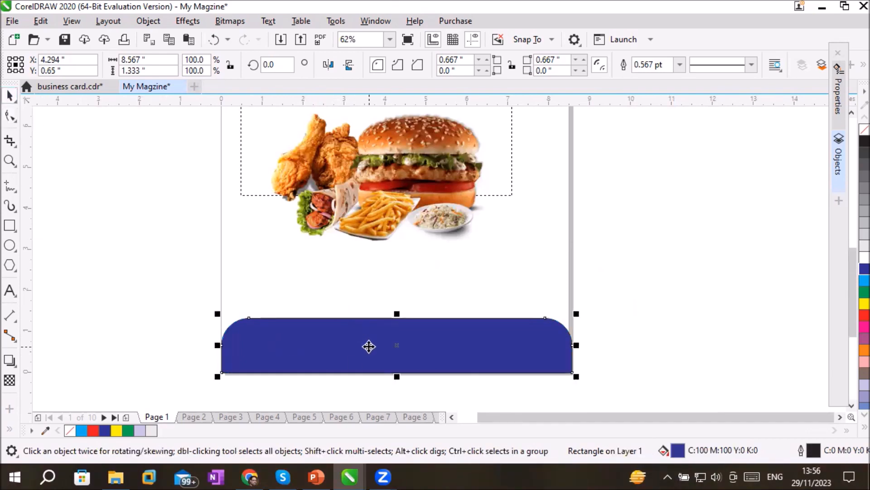
pyautogui.click(369, 347)
pyautogui.click(369, 348)
pyautogui.rightClick(369, 350)
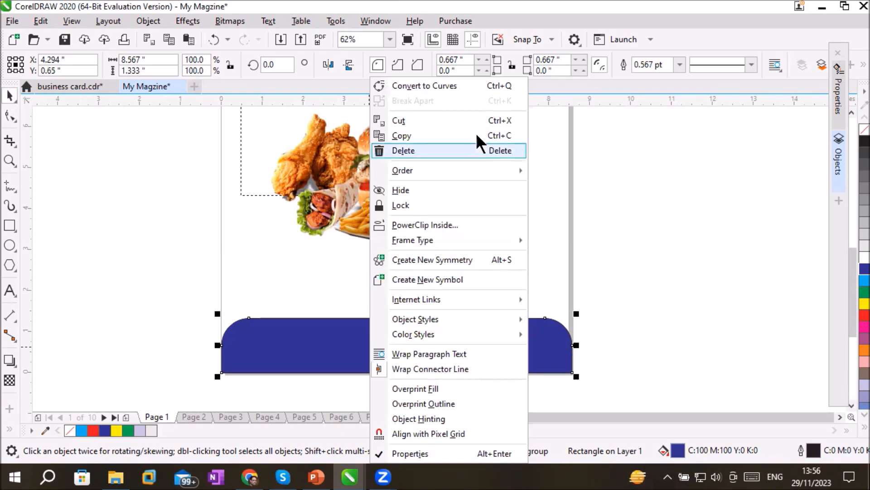
pyautogui.click(461, 84)
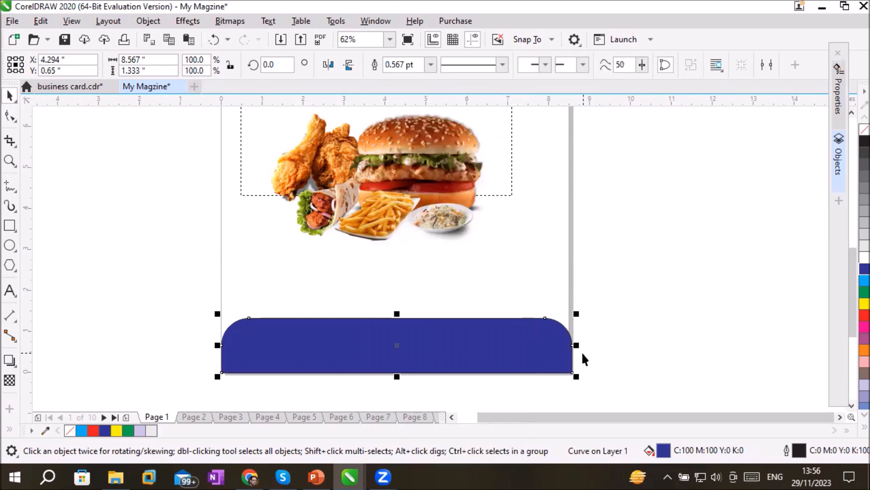
pyautogui.click(8, 116)
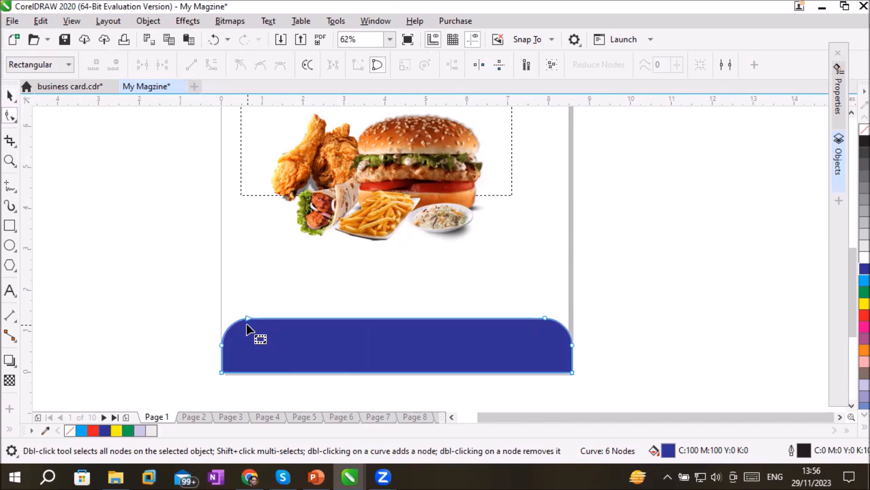
# Delete the dark blue footer and draw a cyan-filled rectangle about 8.55 by 0.88 inches across the page foot
pyautogui.hotkey('ctrl', 'z')
pyautogui.press('Delete')
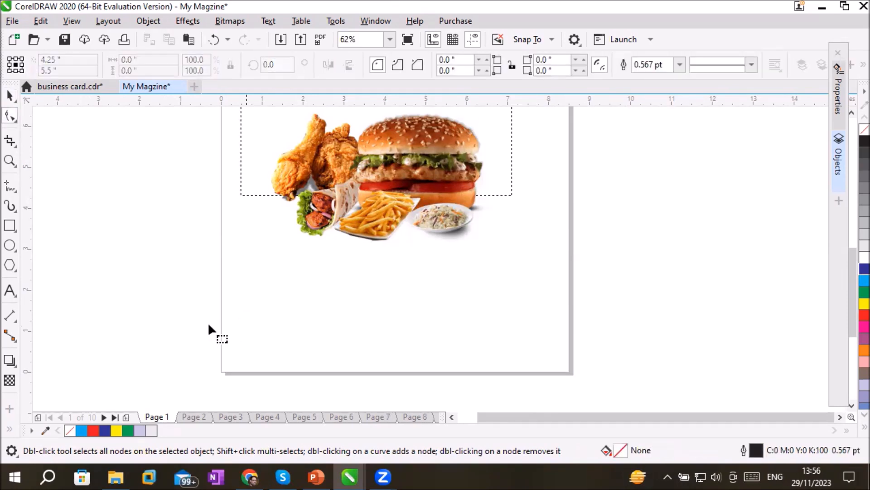
pyautogui.click(12, 227)
pyautogui.moveTo(220, 336)
pyautogui.mouseDown()
pyautogui.moveTo(327, 367)
pyautogui.moveTo(572, 373)
pyautogui.mouseUp()
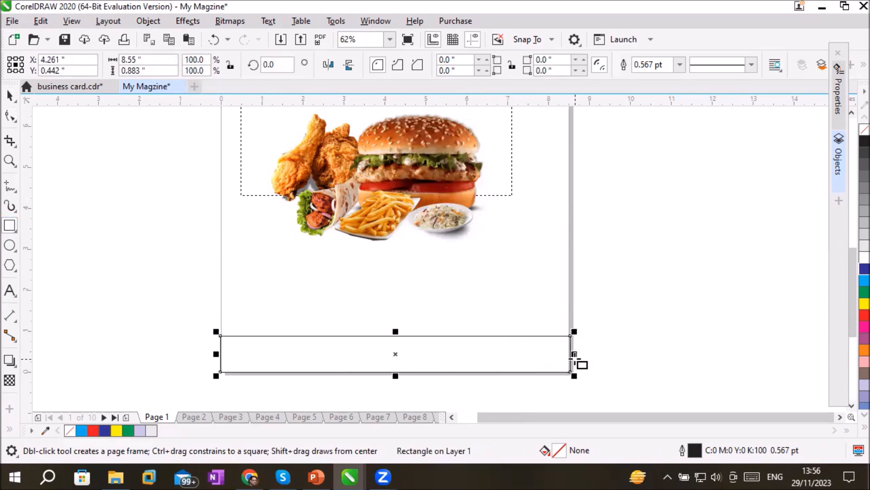
pyautogui.click(863, 281)
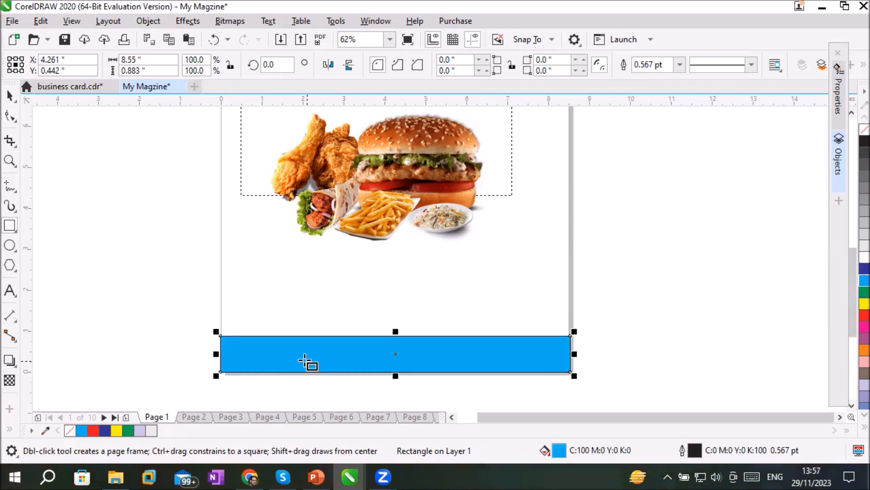
# Convert the cyan footer rectangle to curves and bring up its nodes with the Shape tool
pyautogui.scroll(2, 284, 368)
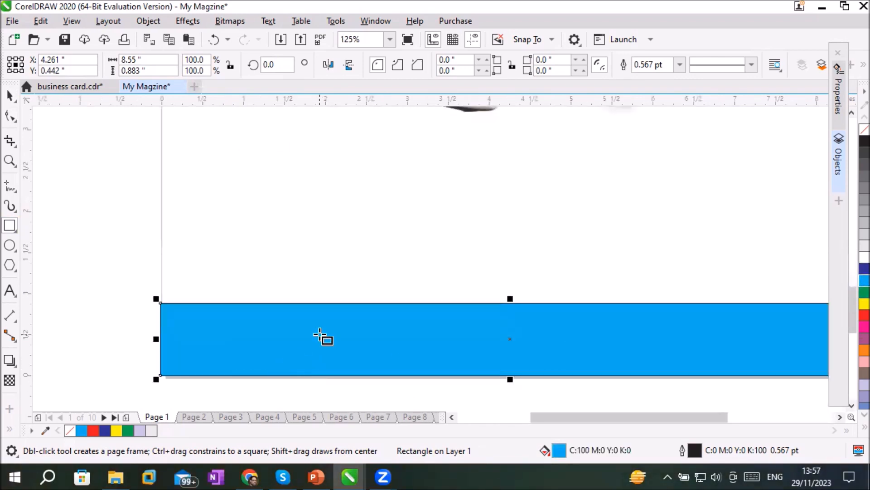
pyautogui.click(10, 96)
pyautogui.rightClick(344, 338)
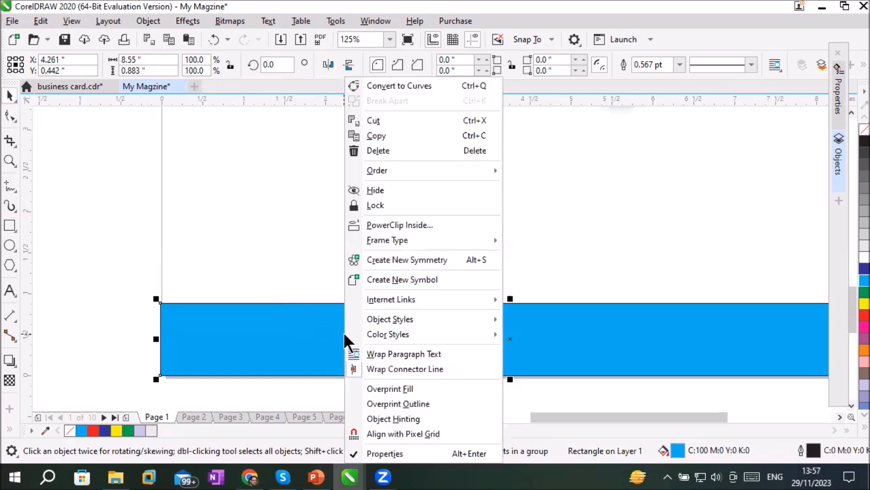
pyautogui.click(414, 86)
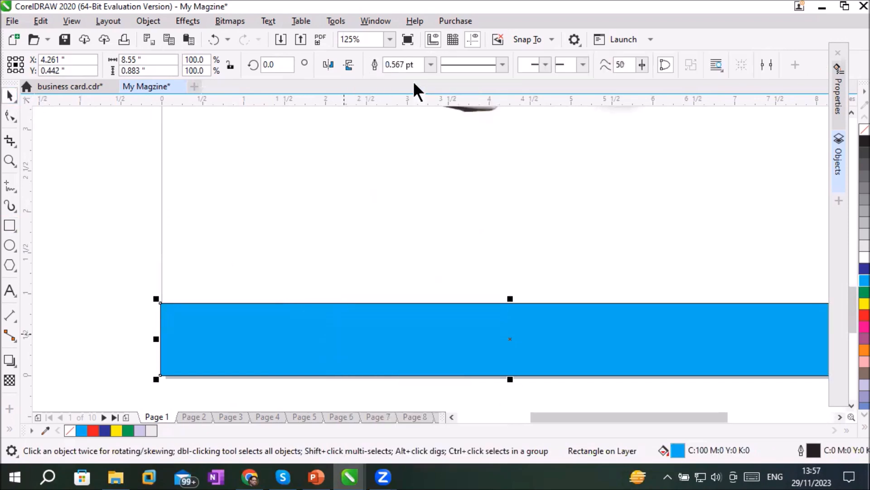
pyautogui.click(10, 115)
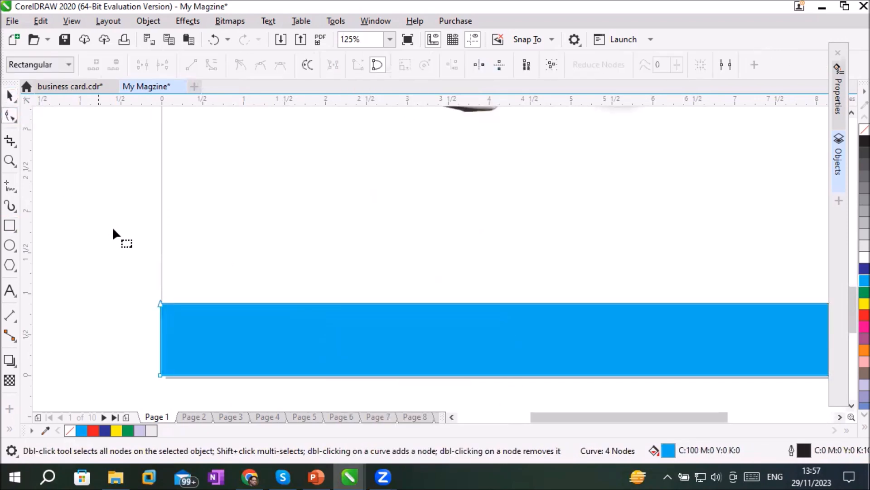
# Raise the cyan footer's upper-left node about 2.18 inches and its upper-right node even higher, sloping the top edge
pyautogui.click(159, 303)
pyautogui.moveTo(159, 302); pyautogui.dragTo(160, 124)
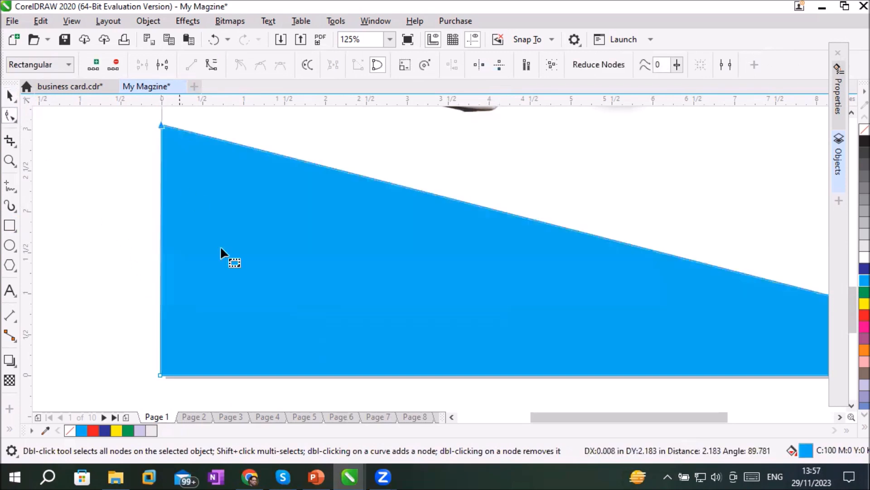
pyautogui.scroll(-1, 403, 365)
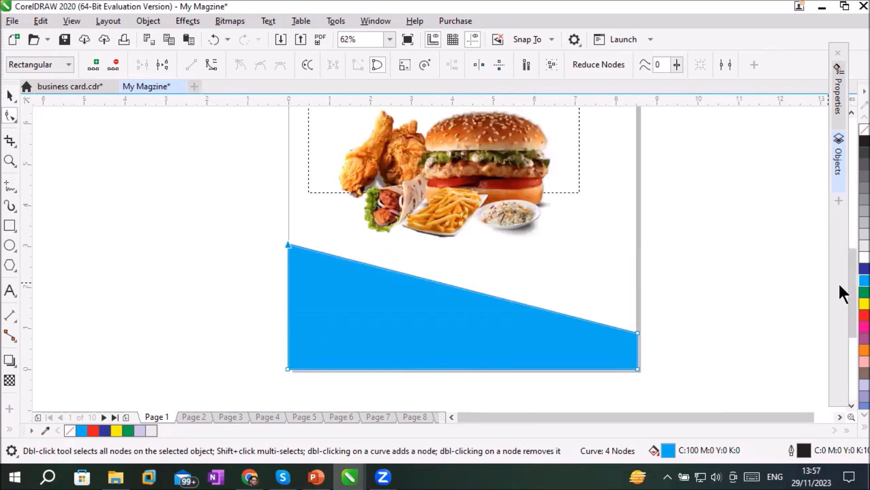
pyautogui.click(638, 333)
pyautogui.moveTo(639, 333); pyautogui.dragTo(639, 155)
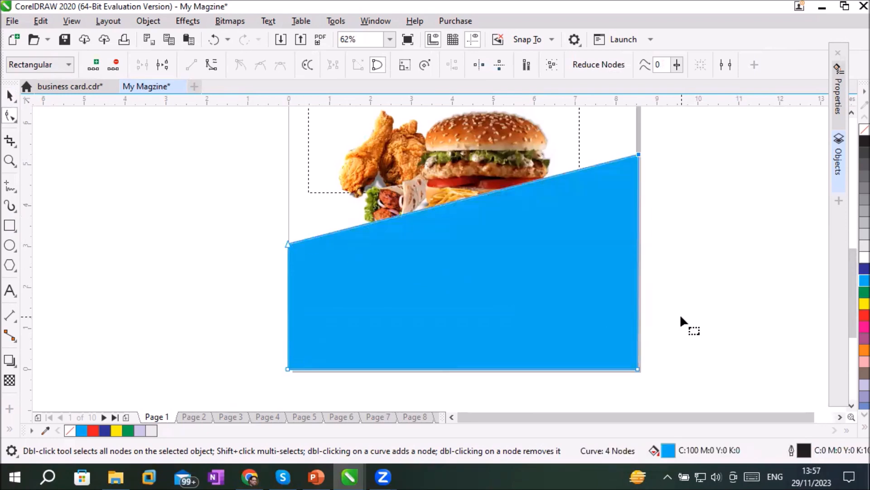
# Lower the cyan footer's sloping top edge until it clears the food image
pyautogui.click(443, 201)
pyautogui.moveTo(443, 200); pyautogui.dragTo(445, 270)
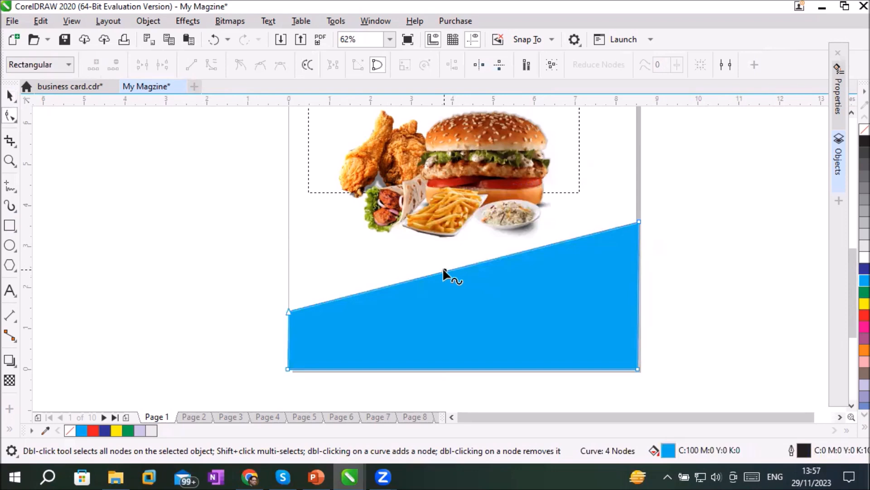
pyautogui.rightClick(444, 271)
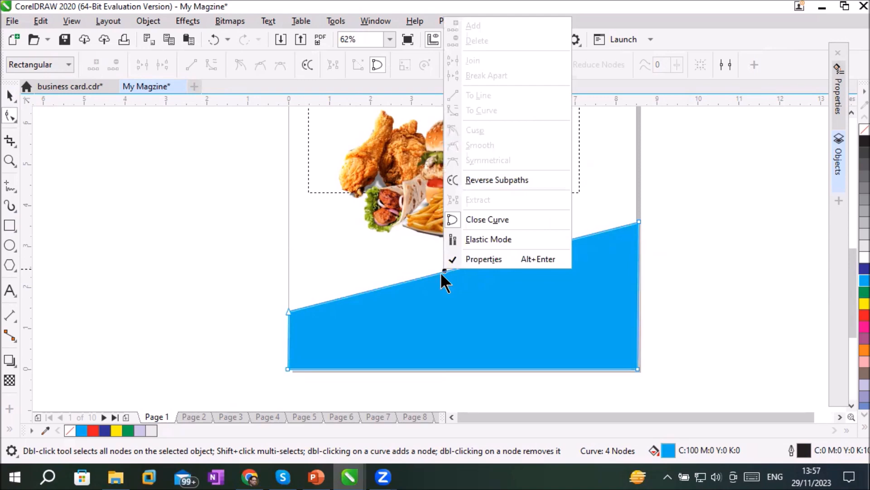
pyautogui.click(427, 284)
pyautogui.moveTo(454, 267); pyautogui.dragTo(453, 297)
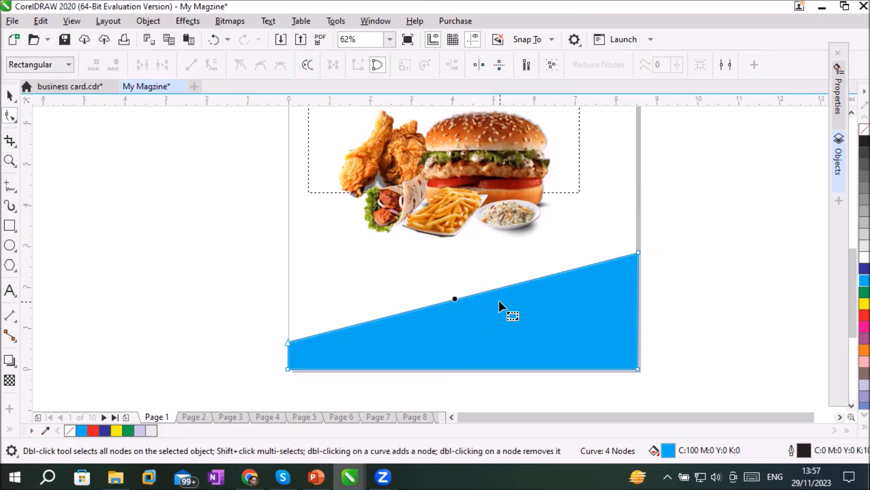
# Add a node midway along the sloping edge, convert its segment to a curve and bend it downward
pyautogui.doubleClick(467, 295)
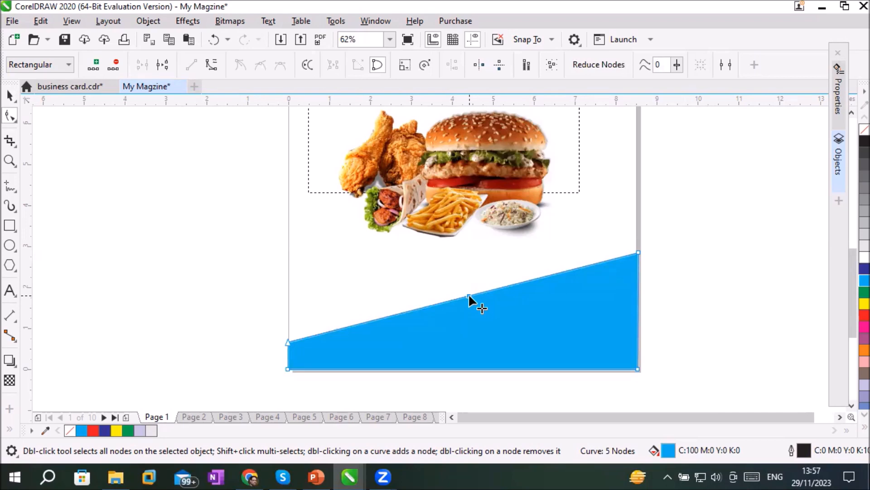
pyautogui.click(212, 65)
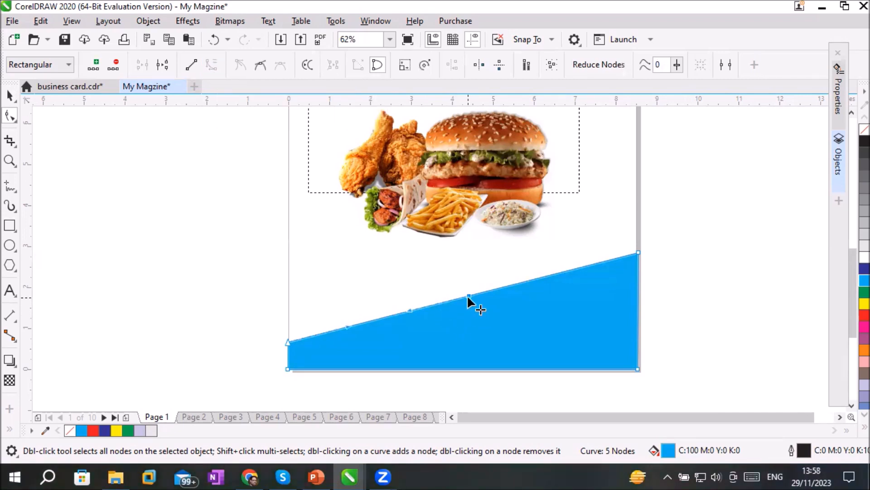
pyautogui.moveTo(468, 296); pyautogui.dragTo(480, 327)
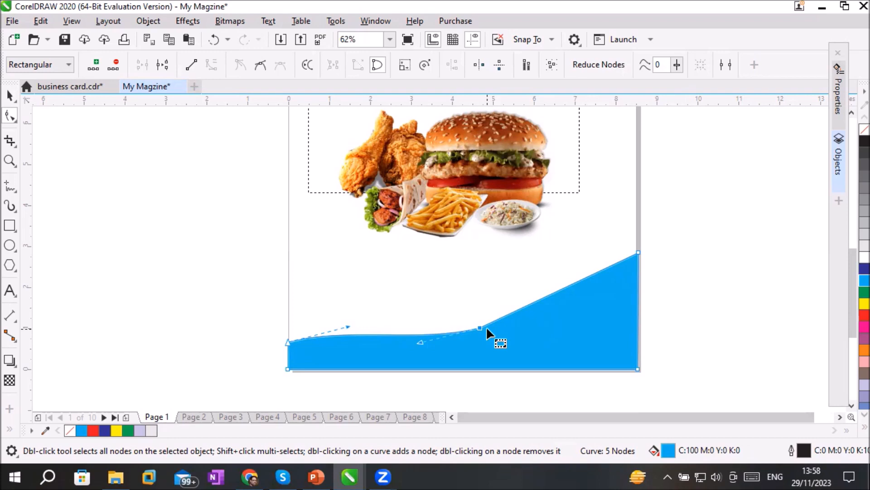
# Undo the cyan footer's node edits back to the straight rectangular shape
pyautogui.hotkey('ctrl', 'z')
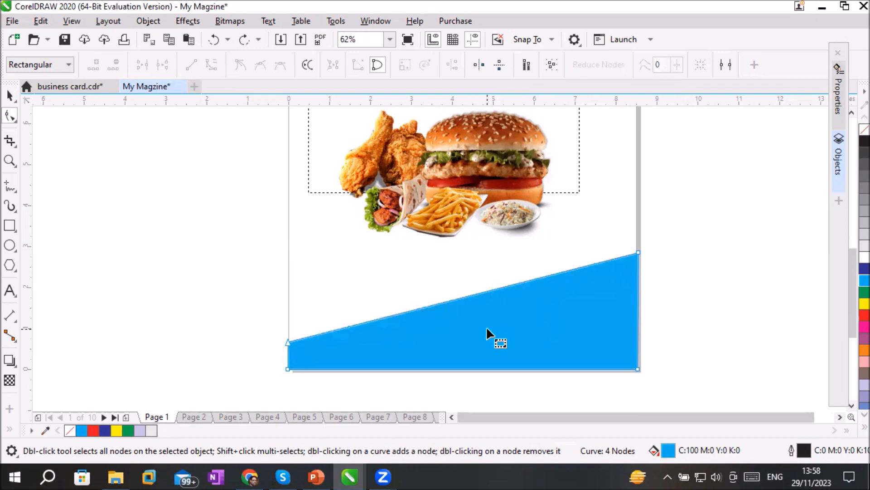
pyautogui.hotkey('ctrl', 'z')
pyautogui.hotkey('ctrl', 'z')
pyautogui.hotkey('ctrl', 'z')
pyautogui.hotkey('ctrl', 'z')
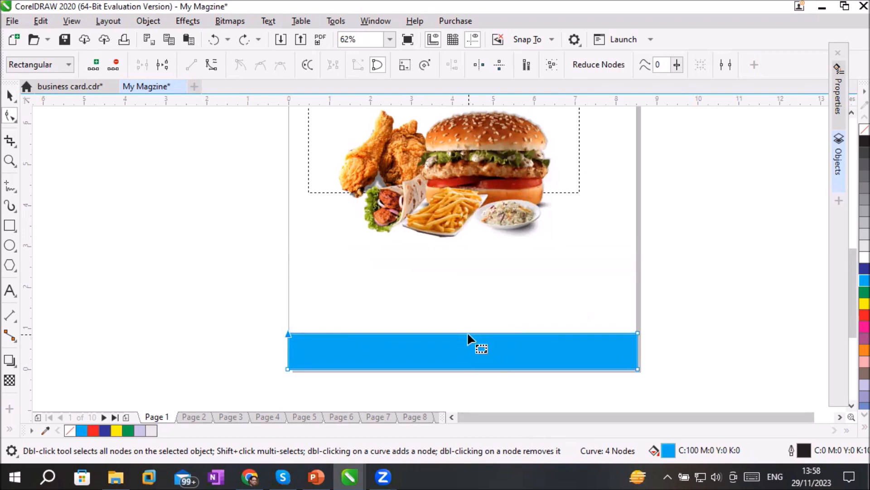
# Convert the cyan footer's top edge to a curve and bow its middle downward into a concave arc
pyautogui.click(639, 333)
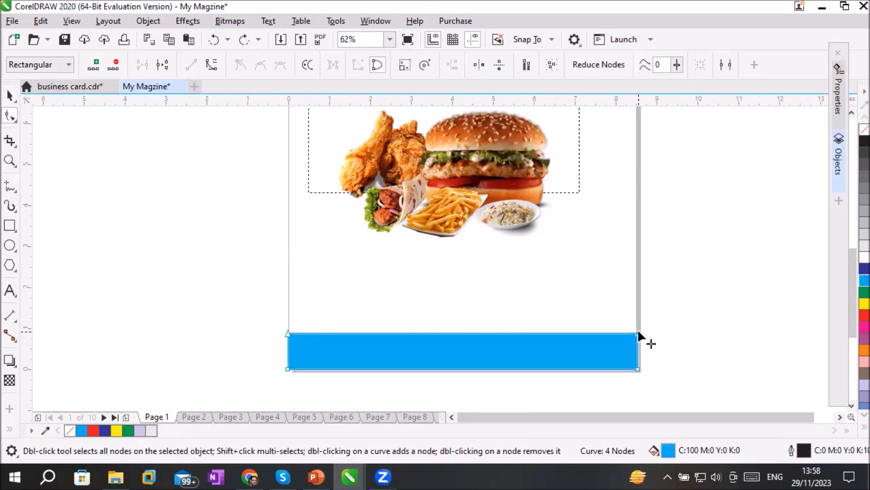
pyautogui.click(288, 333)
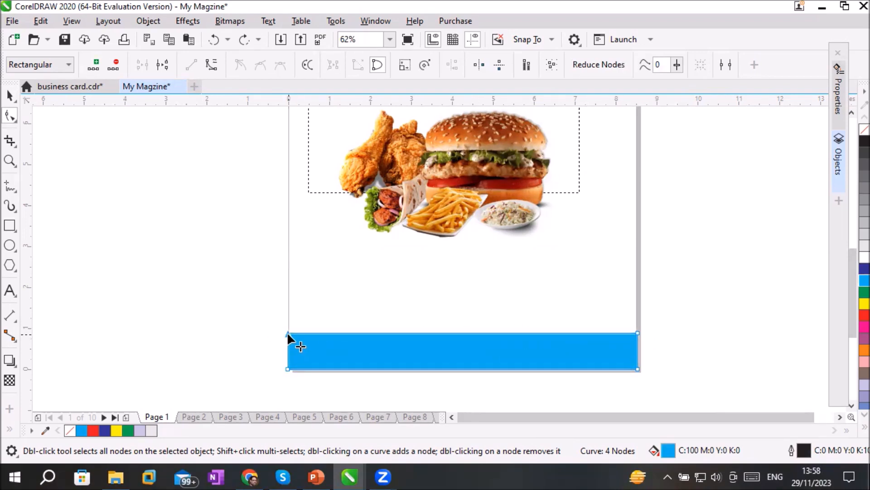
pyautogui.click(459, 333)
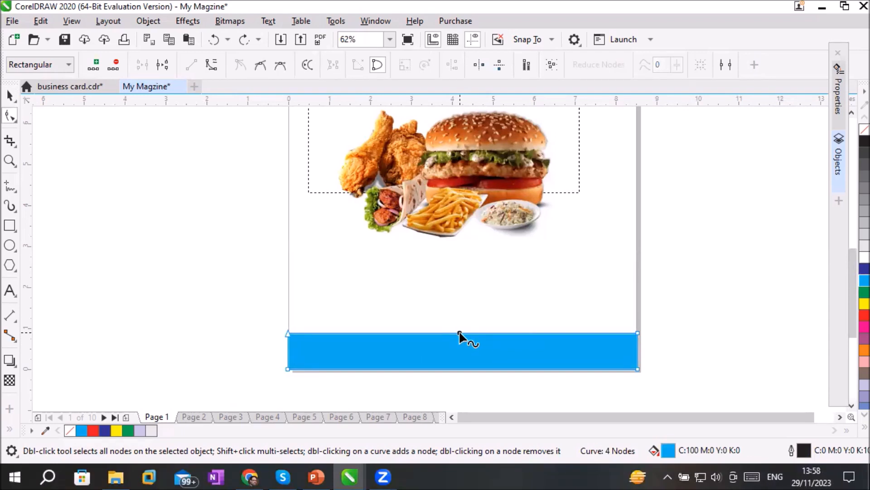
pyautogui.click(210, 65)
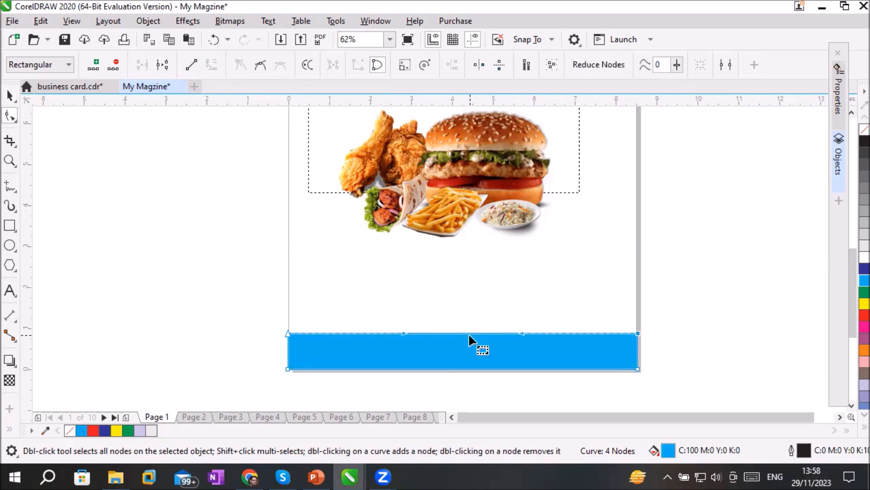
pyautogui.moveTo(472, 332); pyautogui.dragTo(470, 357)
pyautogui.click(706, 347)
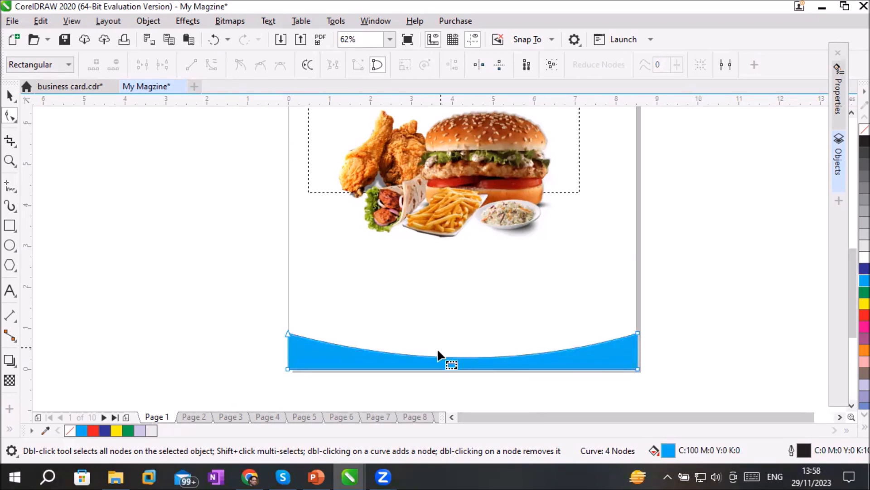
# Bow the cyan footer's top edge upward into a convex arch peaking about 2.4 inches above the page's bottom, and deselect the shape
pyautogui.moveTo(455, 355); pyautogui.dragTo(464, 270)
pyautogui.click(748, 327)
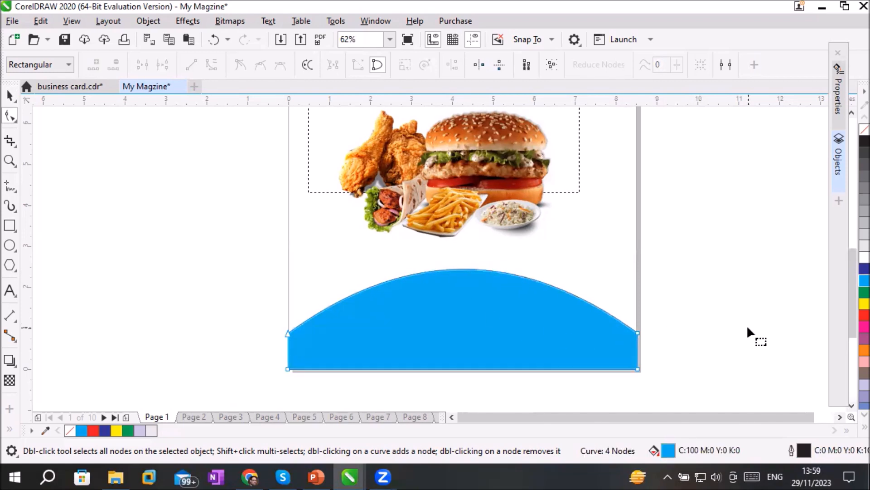
pyautogui.click(9, 95)
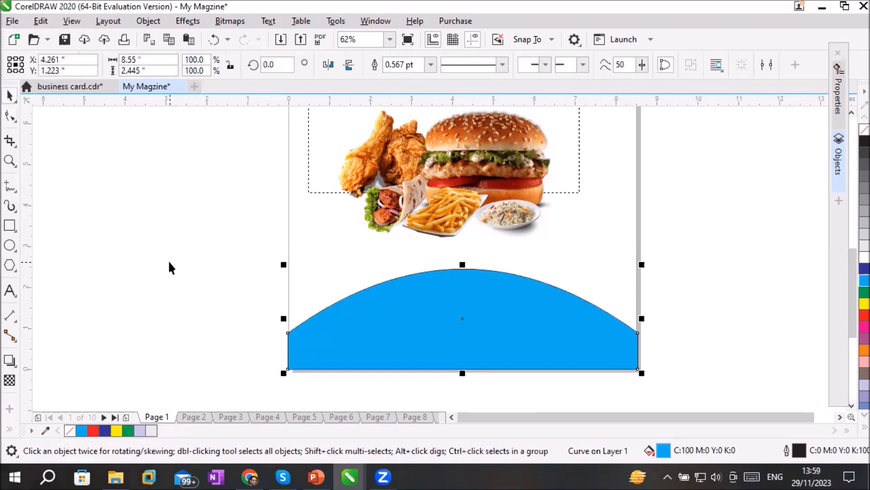
pyautogui.click(169, 263)
# Import the dan-gold dining photo from the FastFood Images folder and stretch it over the footer to about 9.08 by 2.93 inches
pyautogui.click(10, 22)
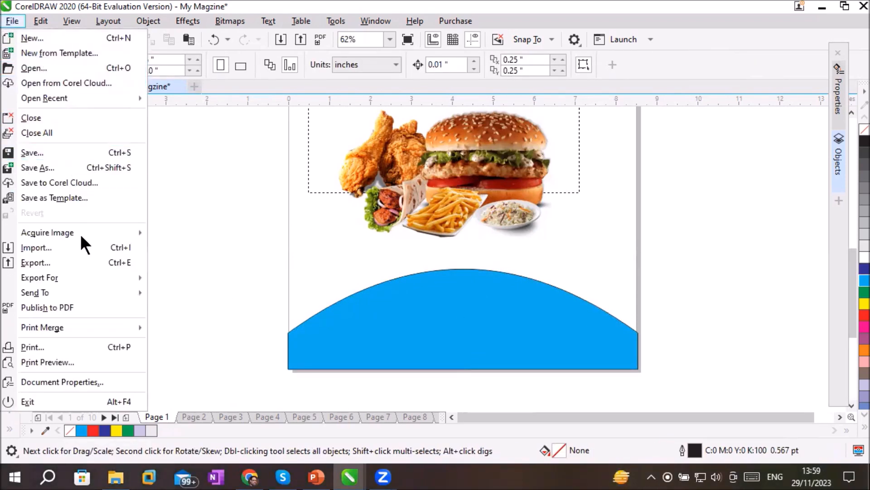
pyautogui.click(83, 248)
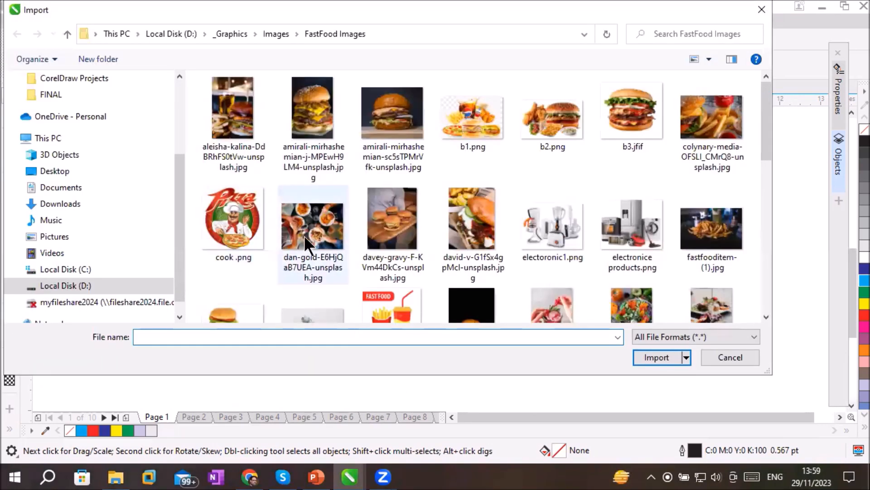
pyautogui.doubleClick(304, 234)
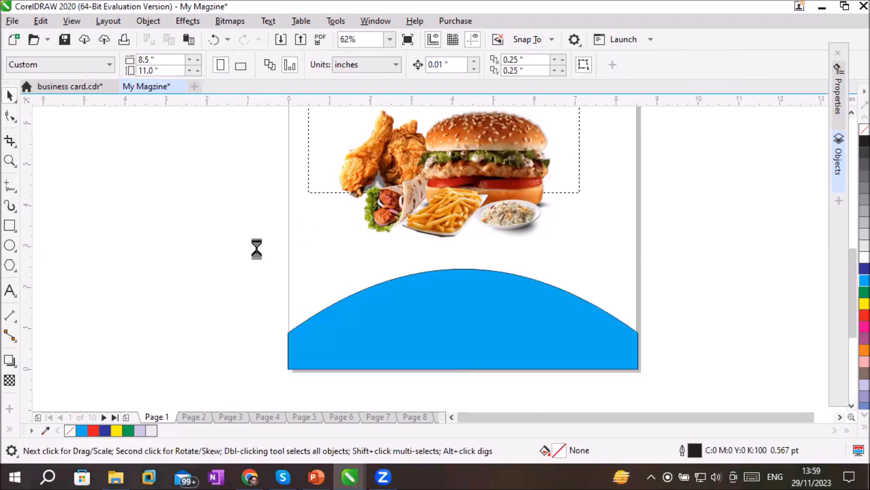
pyautogui.moveTo(178, 249); pyautogui.dragTo(338, 369)
pyautogui.moveTo(341, 310); pyautogui.dragTo(554, 318)
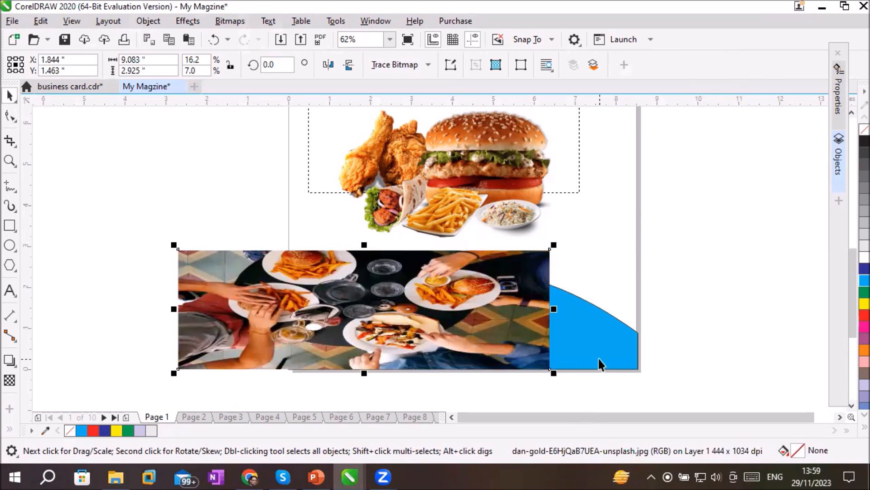
# PowerClip the dining photo inside the arched cyan footer and set its contents to Stretch to Fill
pyautogui.rightClick(456, 307)
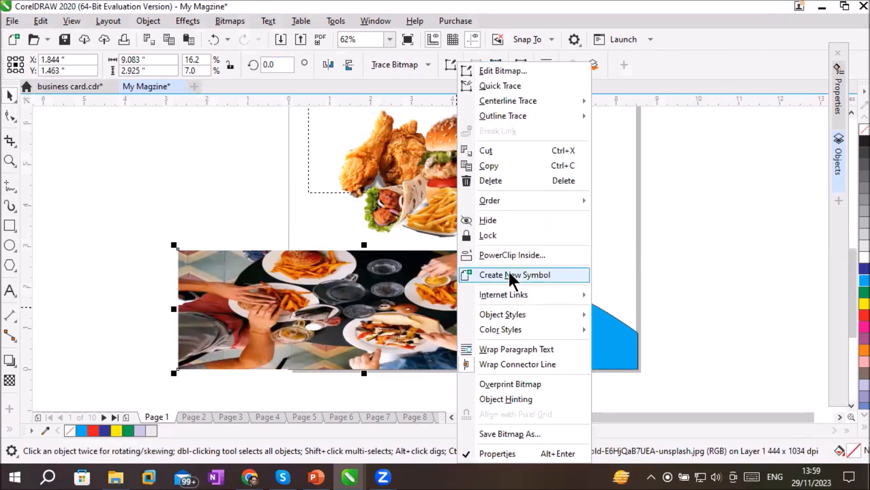
pyautogui.click(521, 255)
pyautogui.click(578, 333)
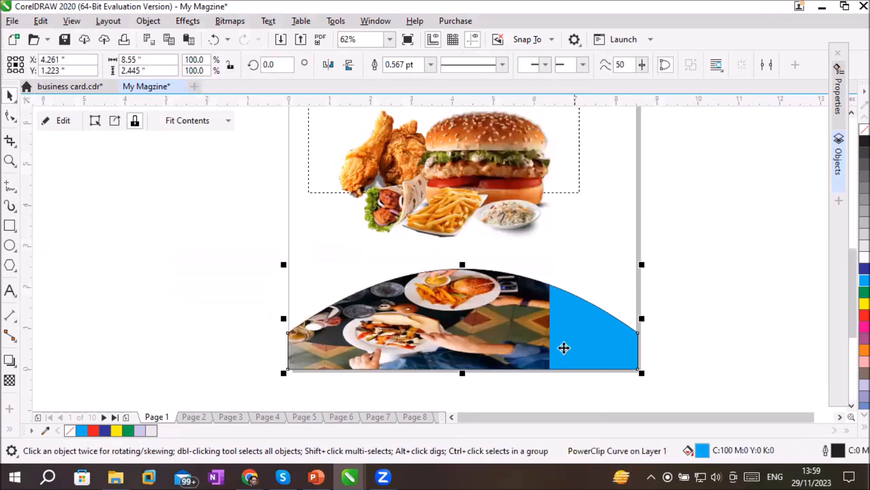
pyautogui.click(228, 120)
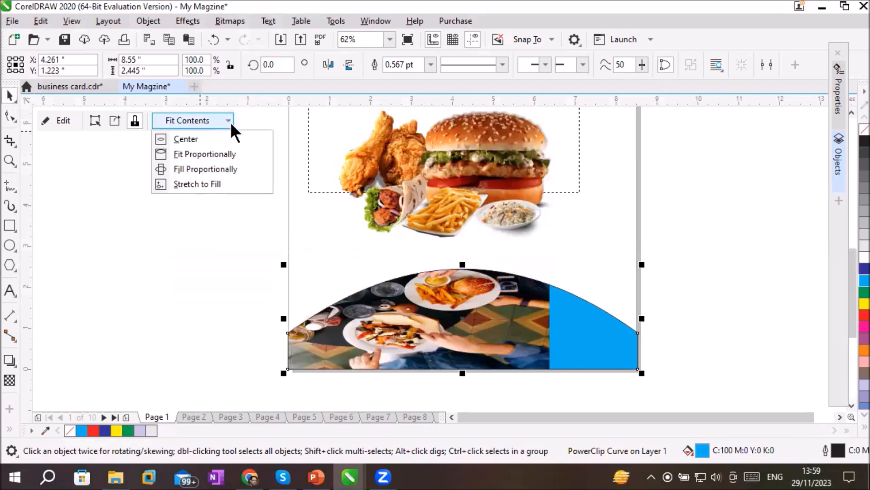
pyautogui.click(213, 184)
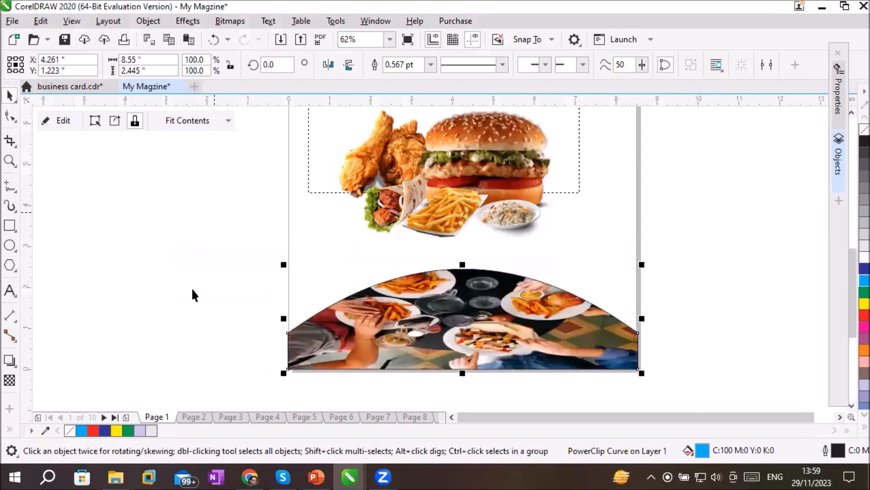
pyautogui.click(183, 299)
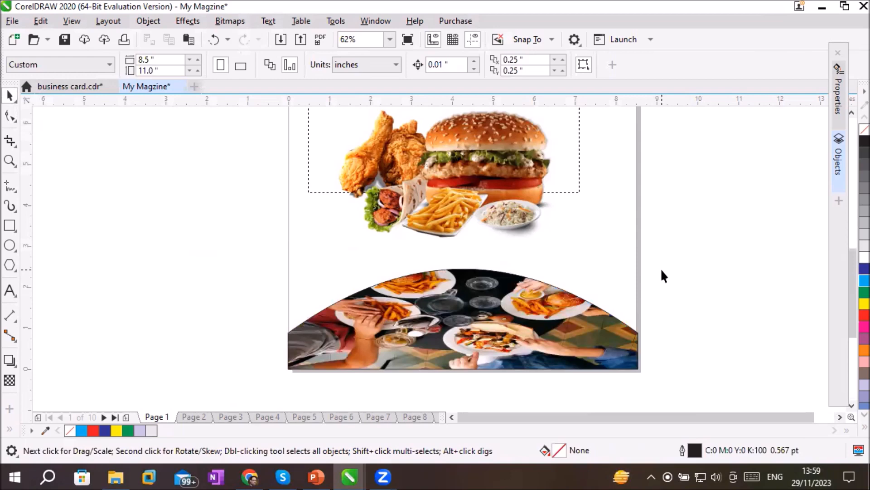
# Draw a tall, narrow rectangle about 0.73 by 6.03 inches along the page's right edge, between the header and the footer
pyautogui.scroll(1, 660, 268)
pyautogui.scroll(-2, 660, 268)
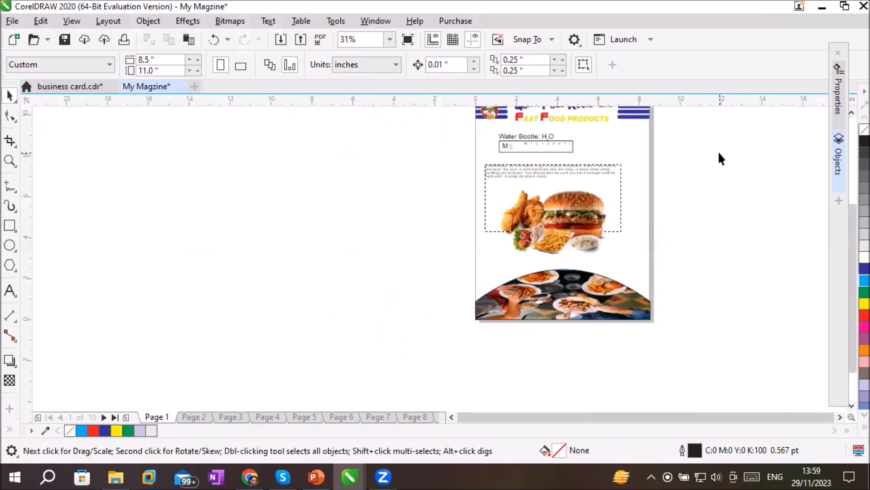
pyautogui.scroll(1, 719, 158)
pyautogui.scroll(-1, 720, 159)
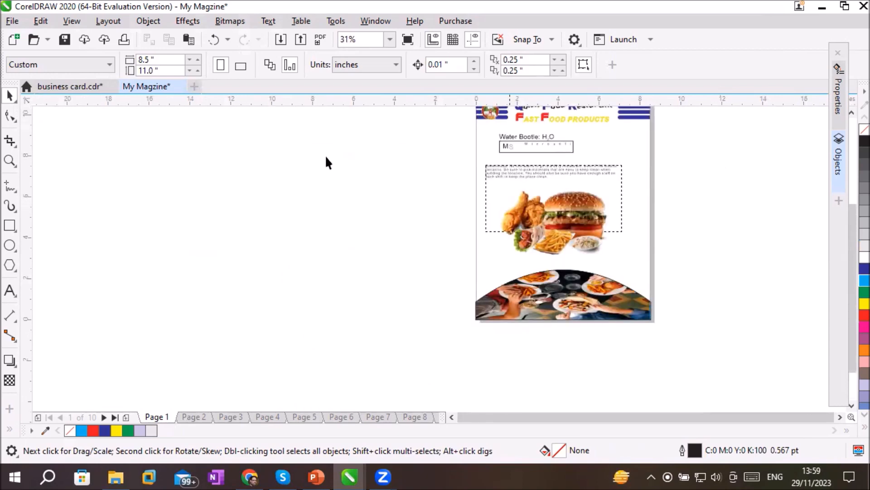
pyautogui.click(10, 225)
pyautogui.moveTo(650, 137); pyautogui.dragTo(635, 262)
pyautogui.scroll(1, 684, 201)
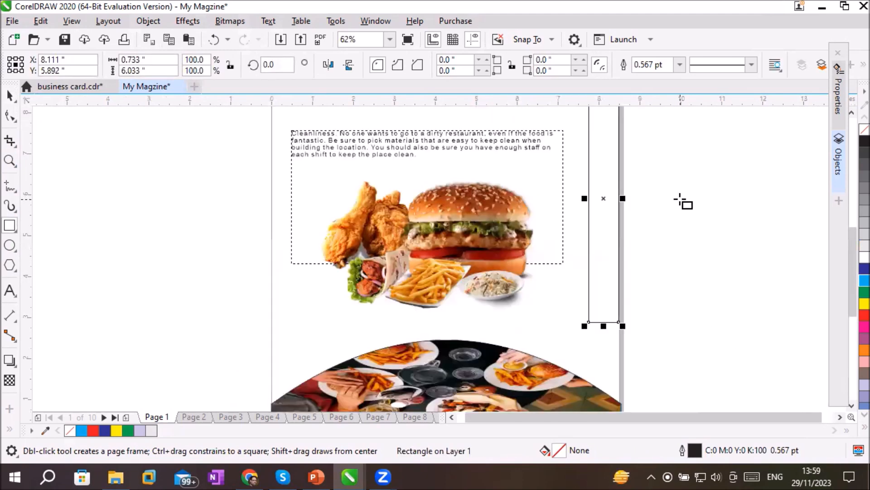
pyautogui.scroll(-1, 683, 201)
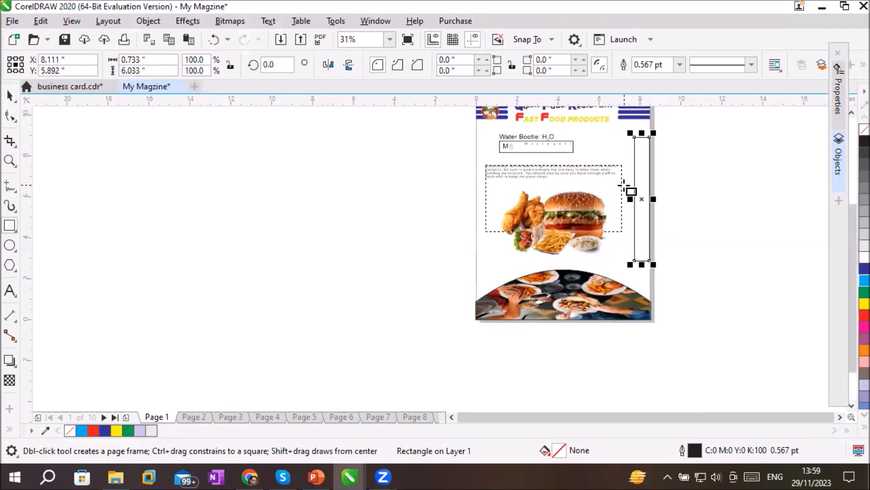
pyautogui.scroll(1, 633, 186)
pyautogui.scroll(-1, 631, 185)
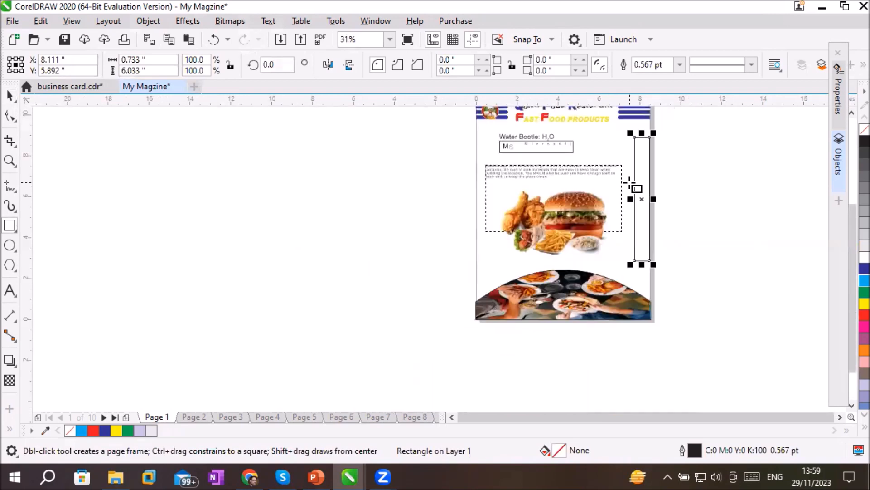
# Convert the narrow rectangle at the page's right edge to curves
pyautogui.click(10, 95)
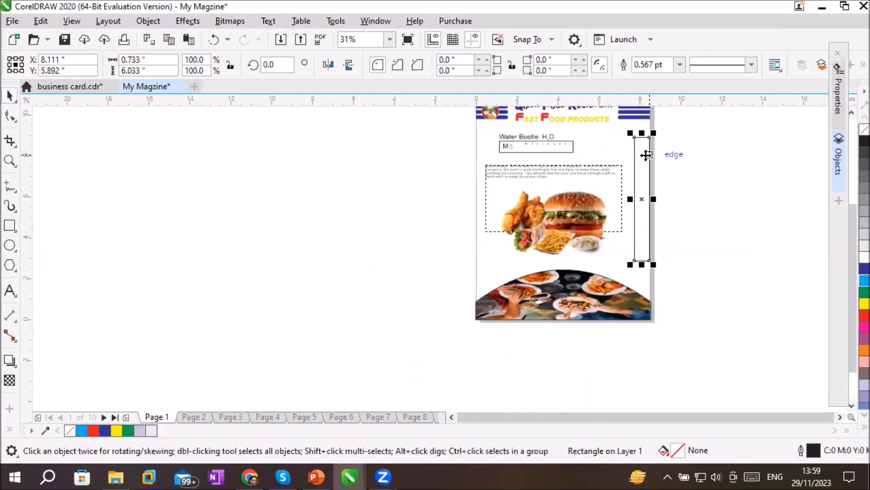
pyautogui.rightClick(636, 152)
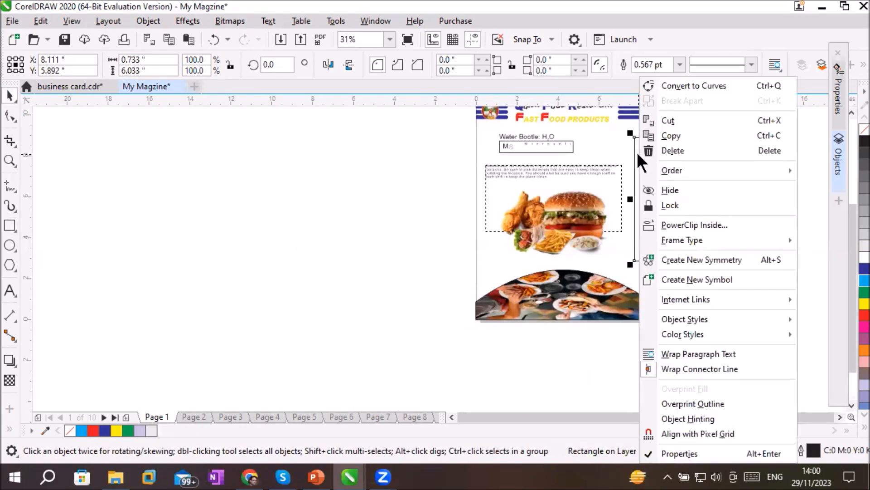
pyautogui.click(679, 85)
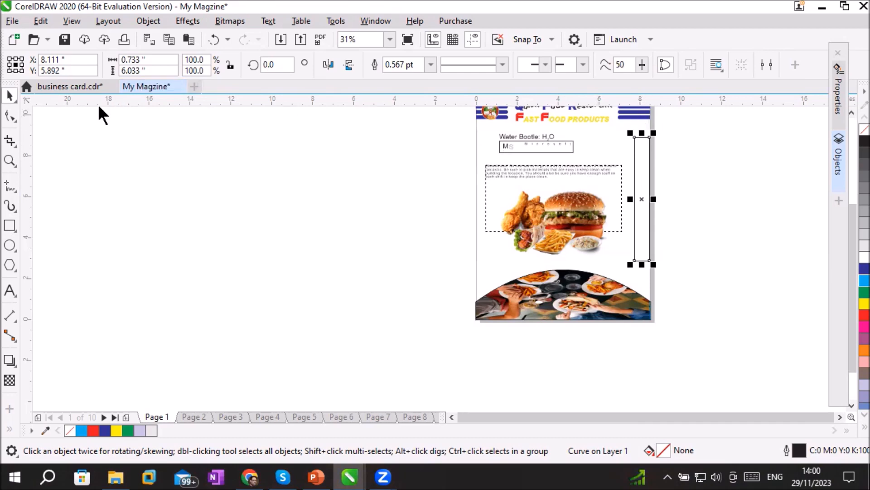
# Convert the side shape's inner vertical edge to a curve bowed toward the page edge, and fill the shape with blue (C:100 M:100 Y:0 K:0)
pyautogui.click(7, 118)
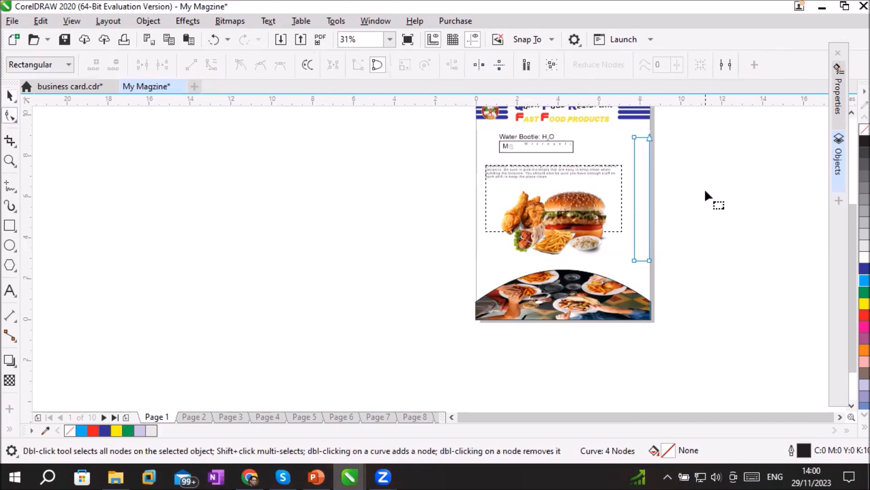
pyautogui.scroll(1, 706, 192)
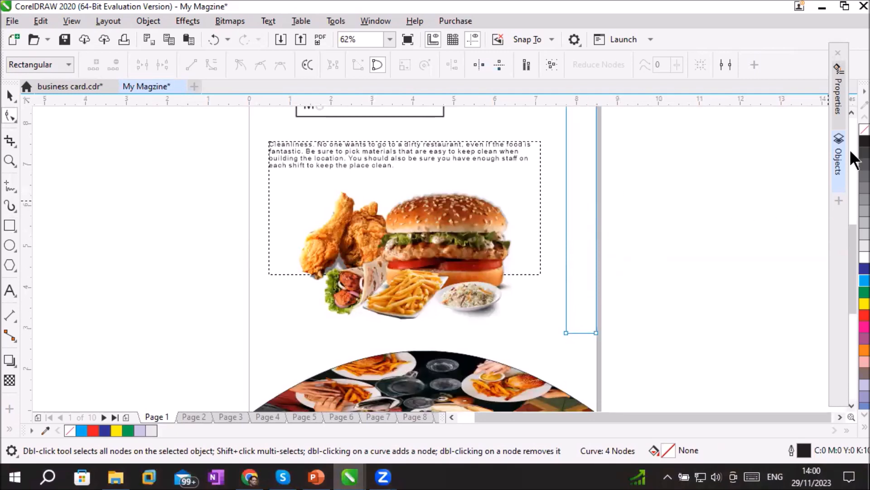
pyautogui.scroll(2, 852, 121)
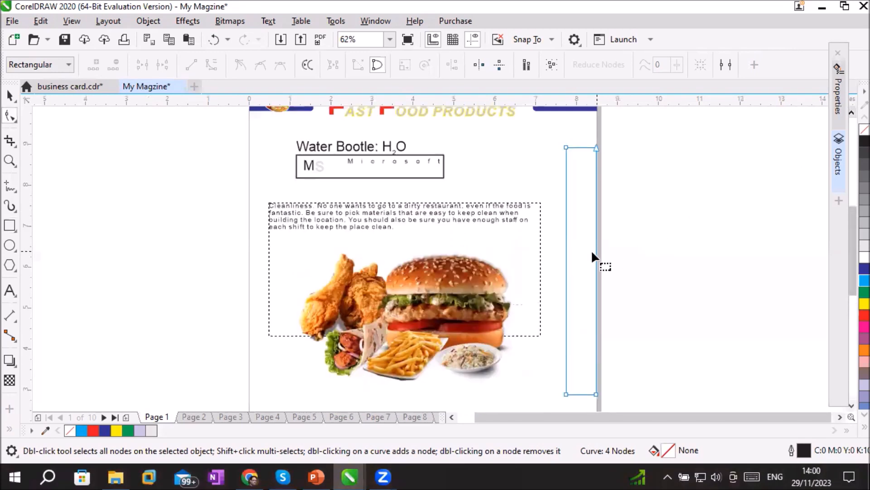
pyautogui.click(566, 253)
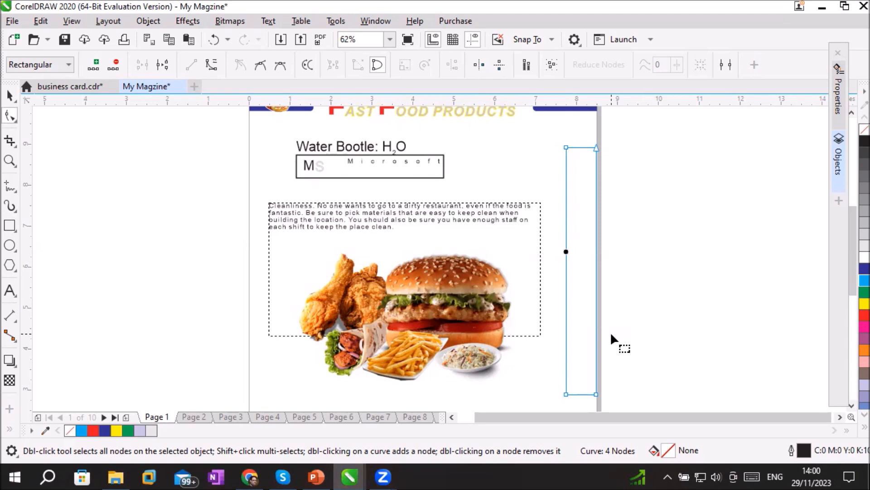
pyautogui.click(211, 65)
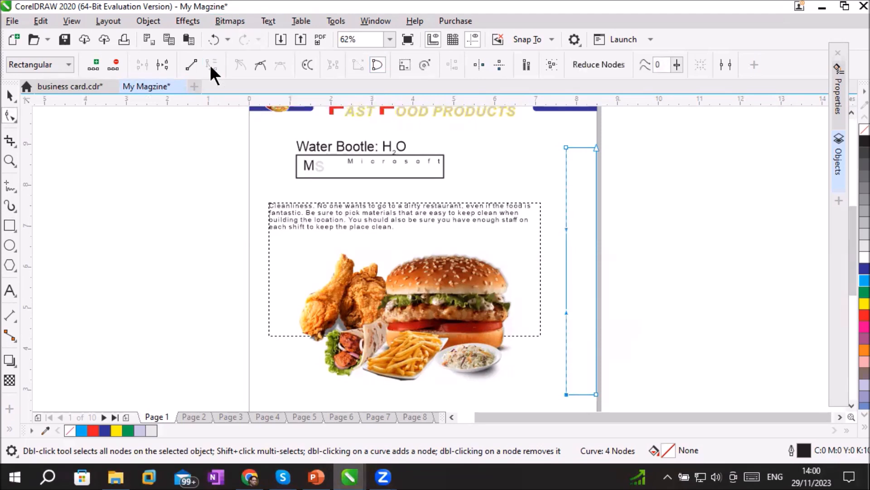
pyautogui.moveTo(566, 263); pyautogui.dragTo(553, 263)
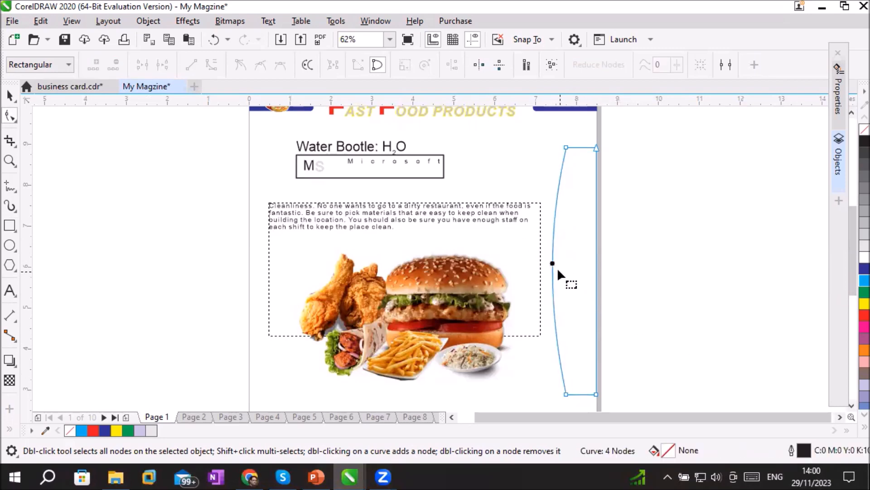
pyautogui.moveTo(551, 263); pyautogui.dragTo(584, 268)
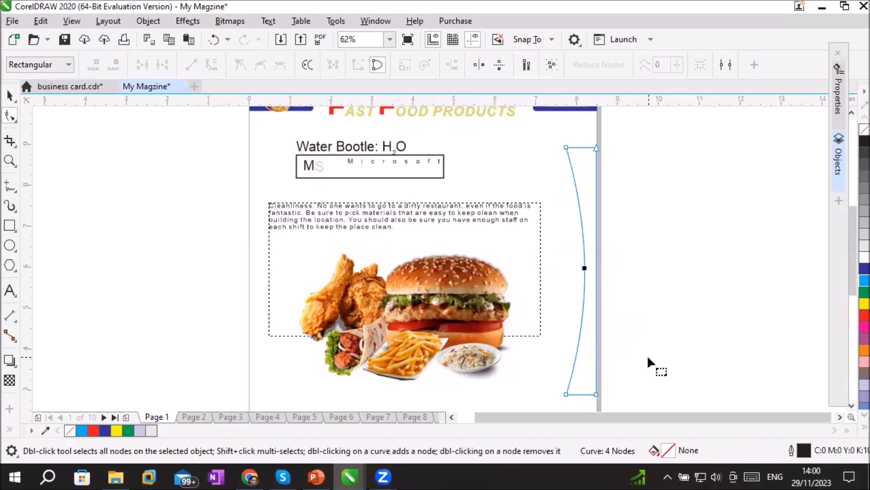
pyautogui.click(852, 271)
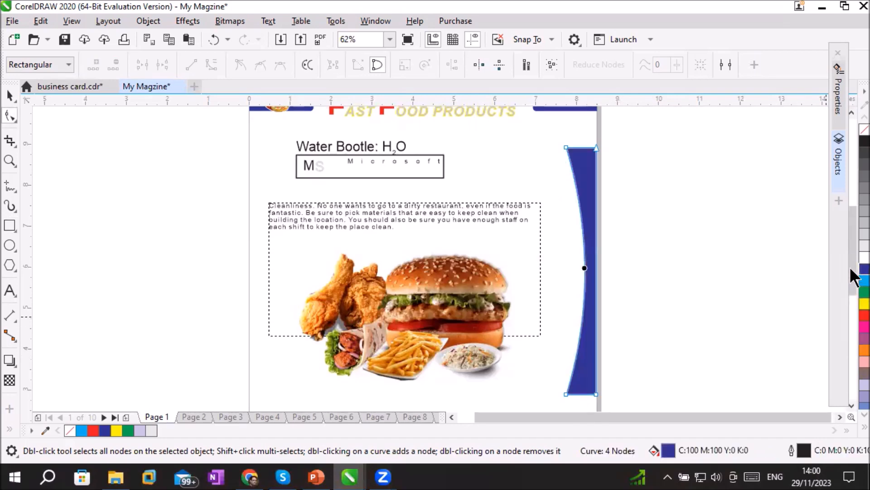
# Place a copy of the blue side shape along the page's left edge and mirror it horizontally
pyautogui.click(10, 95)
pyautogui.moveTo(594, 233); pyautogui.dragTo(280, 234)
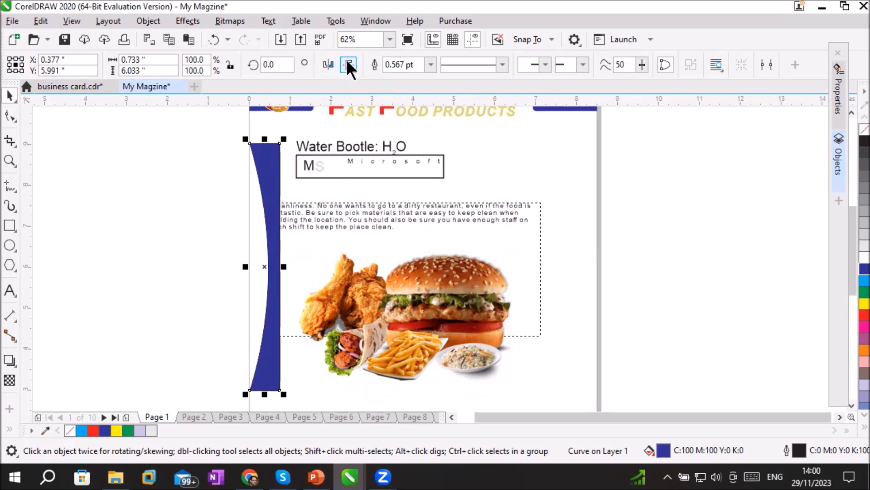
pyautogui.moveTo(268, 203)
pyautogui.mouseDown()
pyautogui.moveTo(595, 207)
pyautogui.moveTo(584, 207)
pyautogui.moveTo(587, 200)
pyautogui.moveTo(270, 207)
pyautogui.mouseUp()
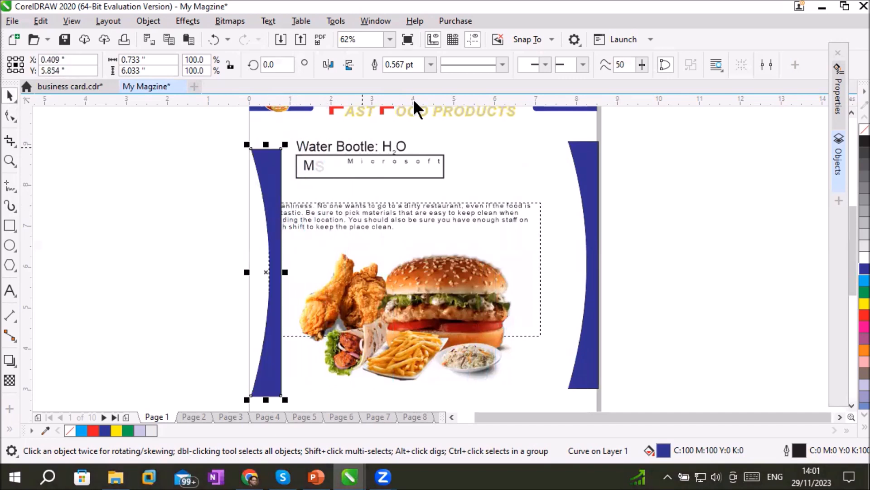
pyautogui.click(329, 64)
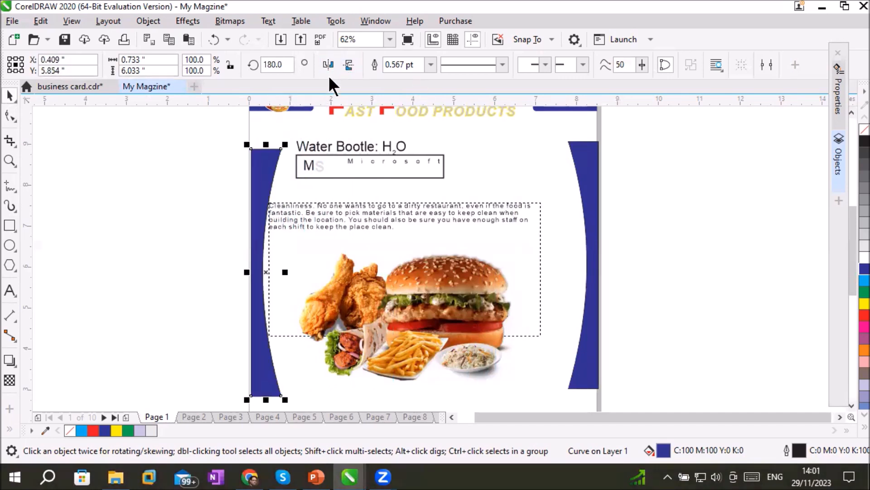
pyautogui.click(682, 253)
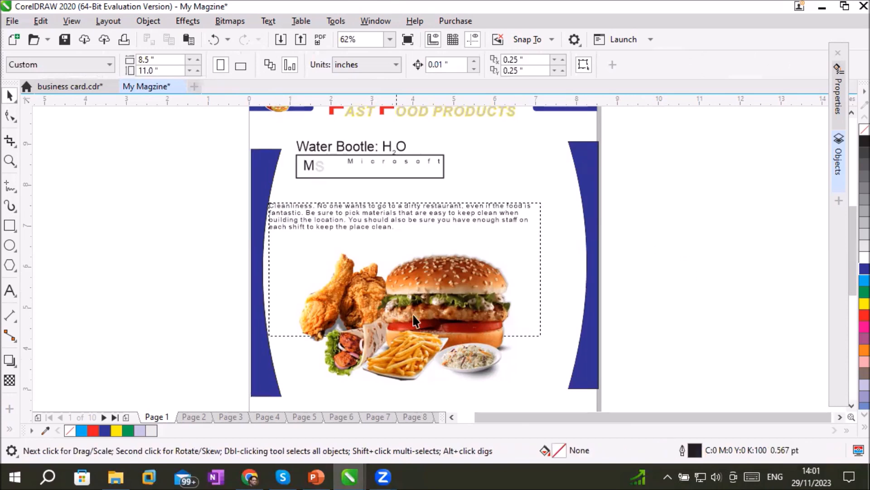
# Narrow the Cleanliness paragraph frame to about 4.3 inches wide and center it between the blue side shapes above the food image
pyautogui.scroll(-2, 668, 313)
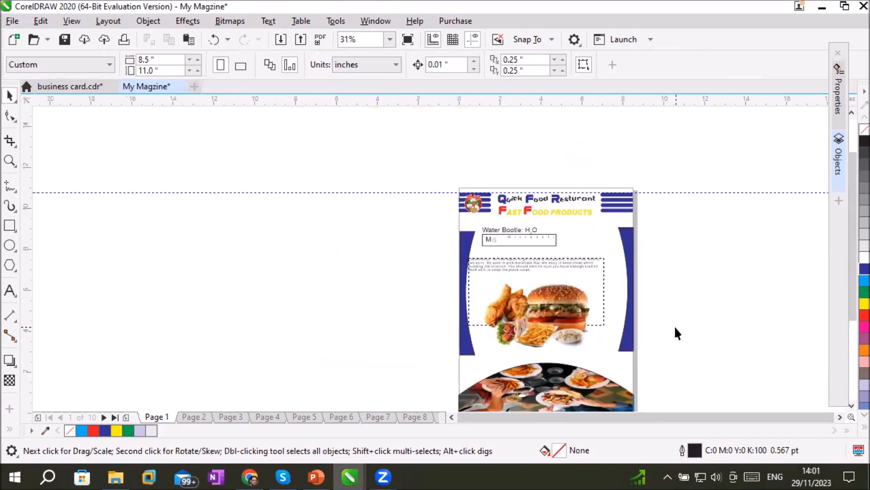
pyautogui.moveTo(521, 266); pyautogui.dragTo(535, 257)
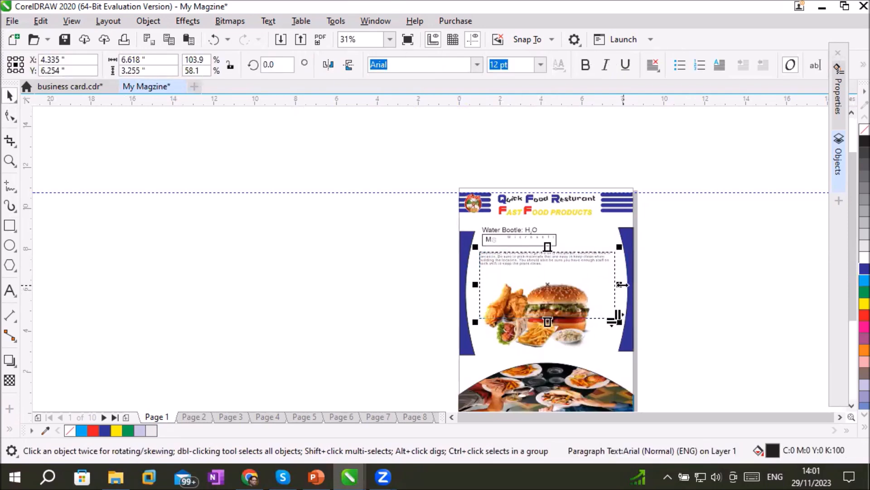
pyautogui.moveTo(623, 286); pyautogui.dragTo(575, 285)
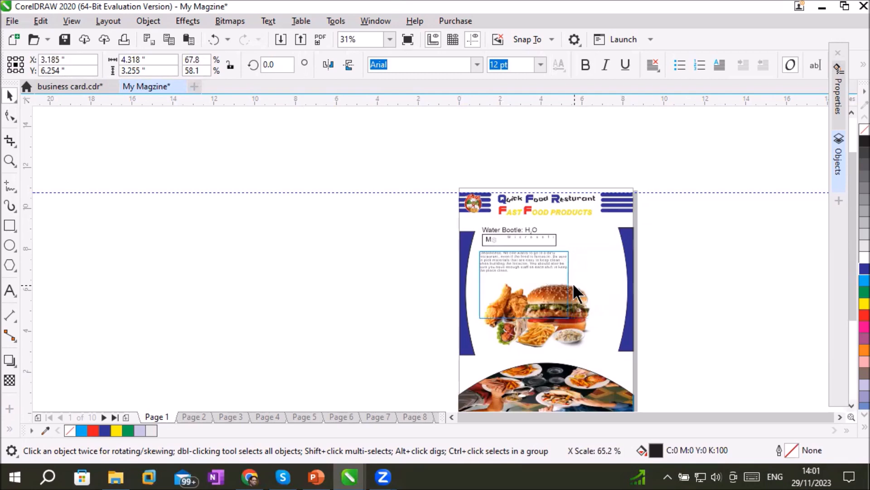
pyautogui.moveTo(539, 260); pyautogui.dragTo(553, 260)
pyautogui.click(720, 279)
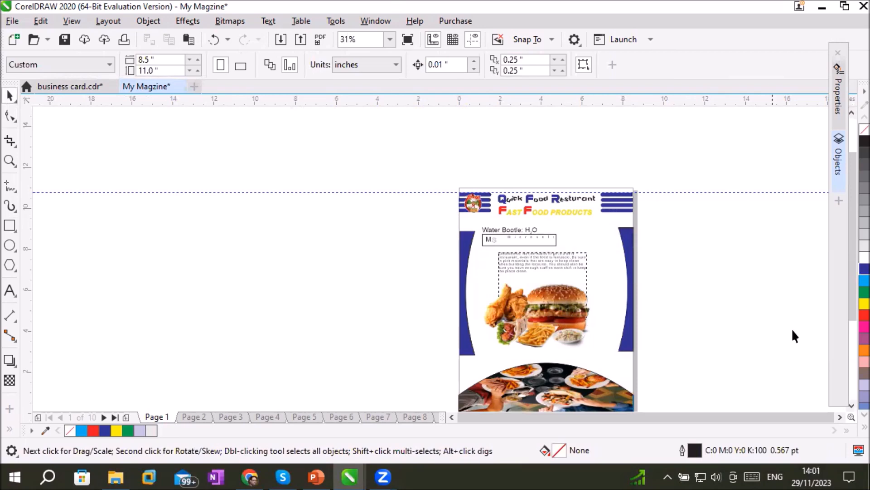
pyautogui.click(851, 405)
pyautogui.click(850, 402)
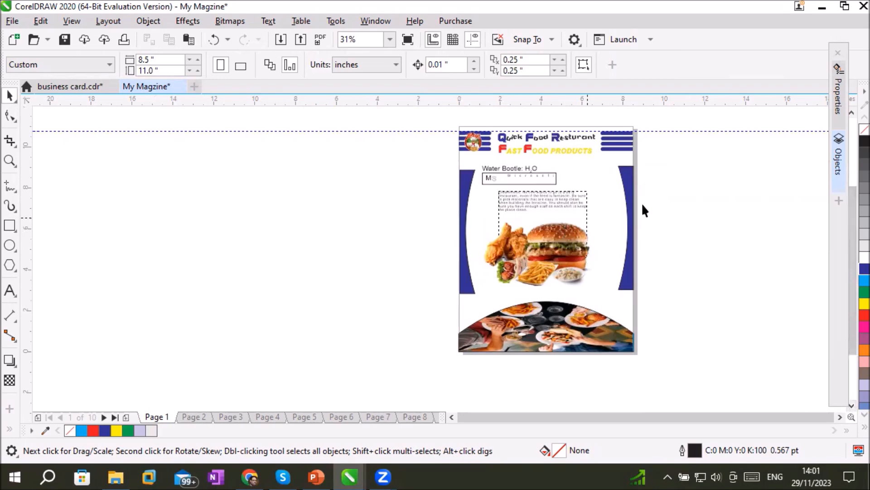
# Draw a long diagonal 3-point rectangle in the empty area beside the page, spanning about 5 by 4.4 inches and sloping down to the right
pyautogui.click(6, 229)
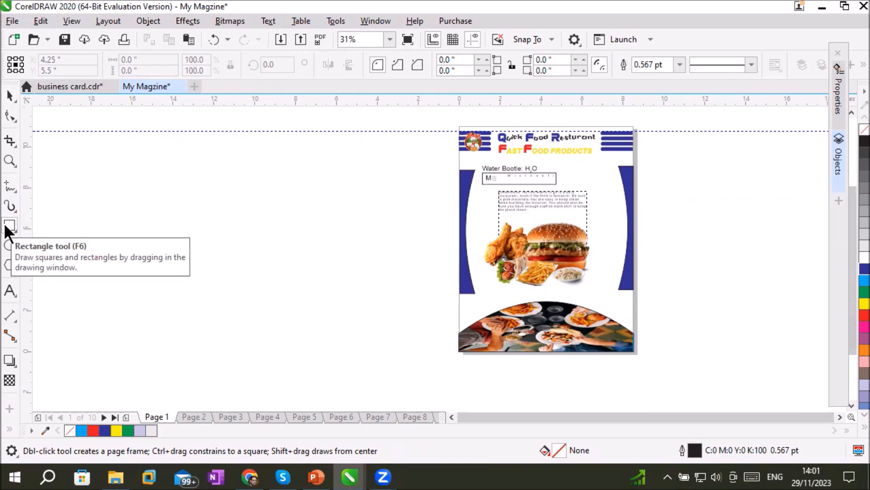
pyautogui.click(5, 227)
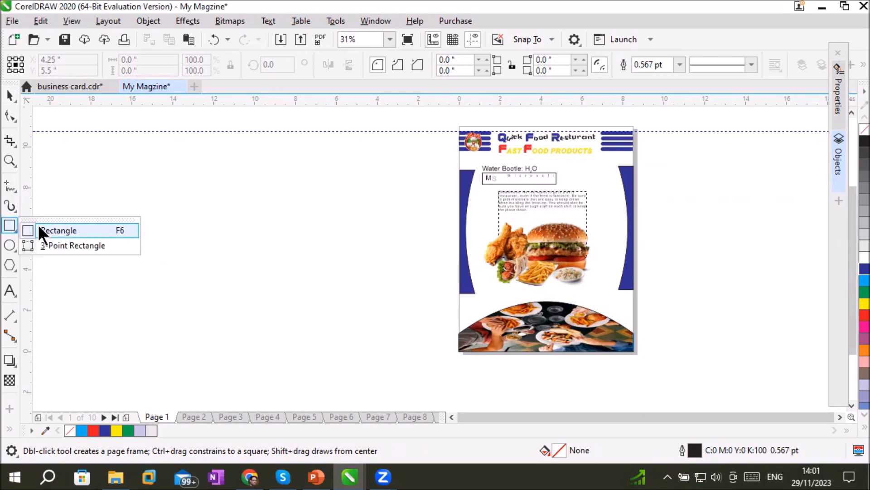
pyautogui.click(80, 248)
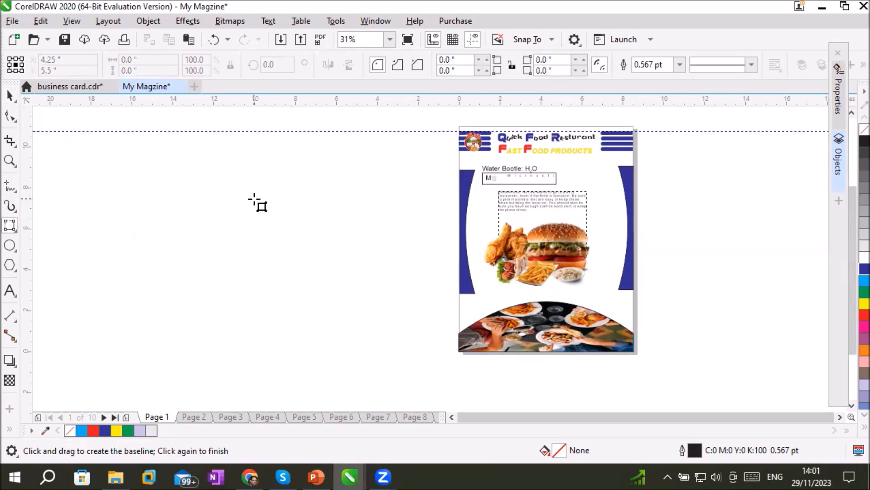
pyautogui.moveTo(254, 199); pyautogui.dragTo(346, 278)
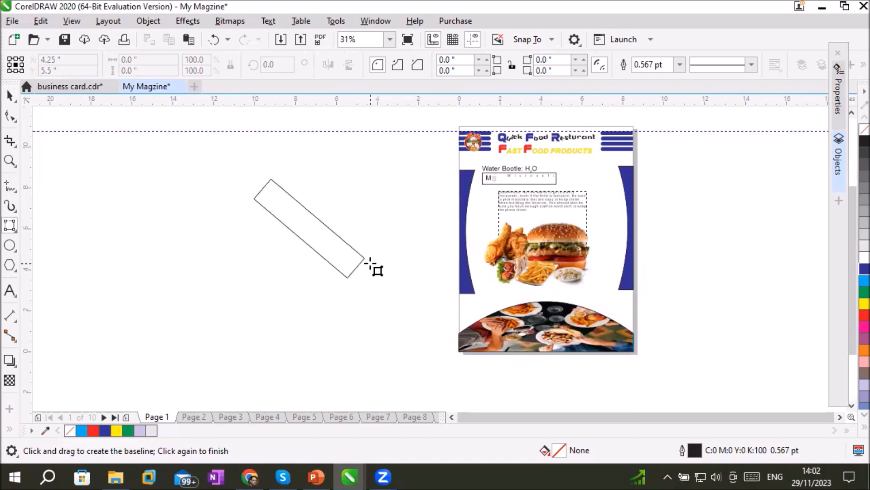
pyautogui.click(340, 289)
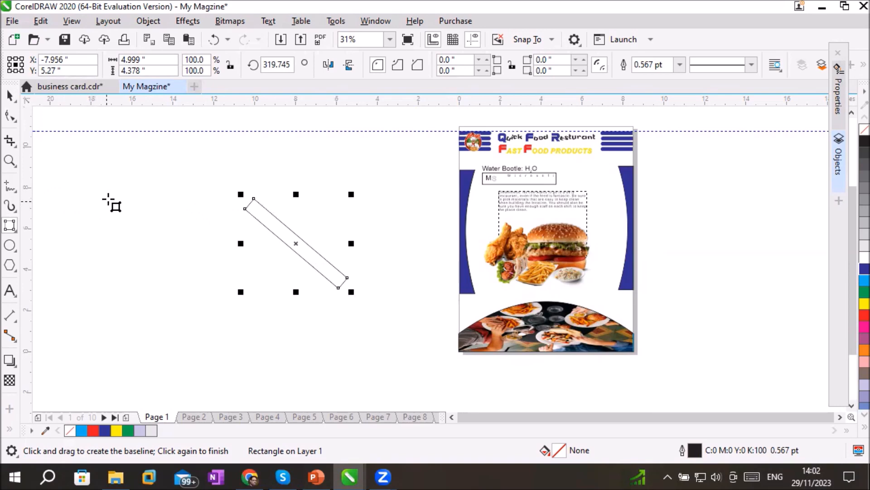
# Draw a small tilted 3-point rectangle spanning about 1.6 by 1.3 inches beside the page, and fill it with blue (C:100 M:100 Y:0 K:0)
pyautogui.click(10, 225)
pyautogui.click(68, 246)
pyautogui.moveTo(93, 207); pyautogui.dragTo(122, 227)
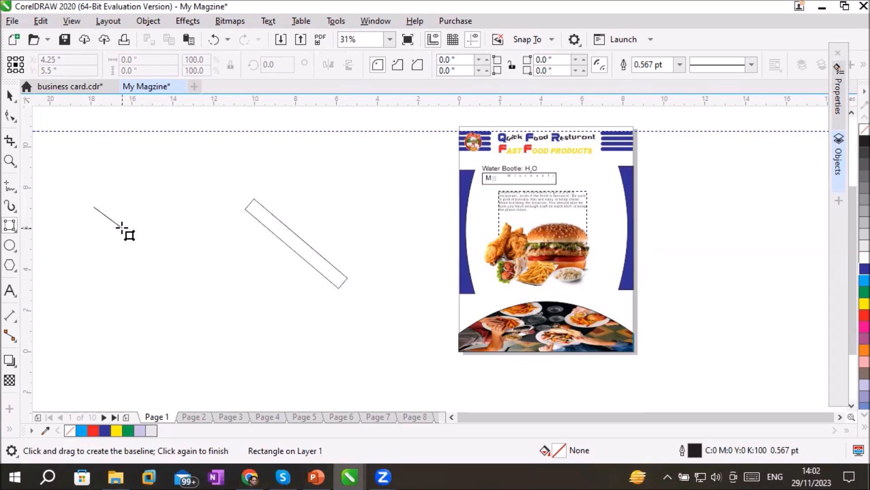
pyautogui.moveTo(121, 226); pyautogui.dragTo(122, 226)
pyautogui.click(128, 224)
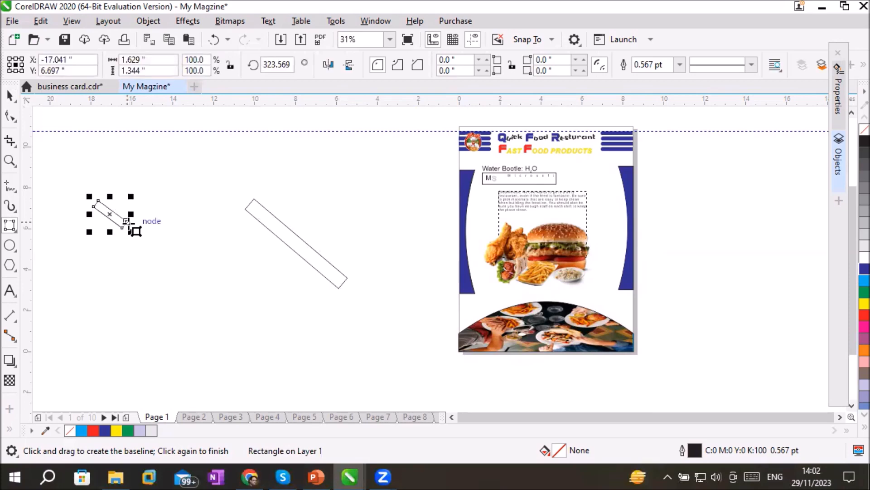
pyautogui.click(864, 268)
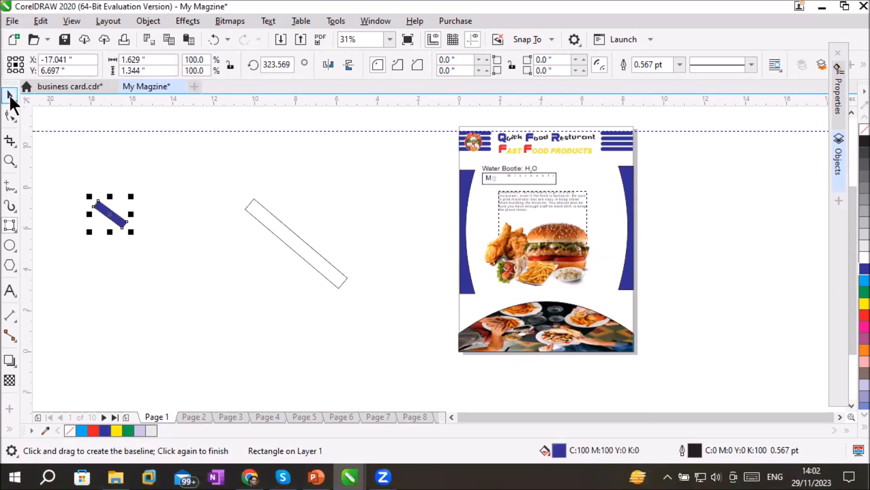
# Place the small blue bar above the arched footer's right side and a horizontally mirrored copy above its left side, both close to the arch
pyautogui.click(10, 95)
pyautogui.moveTo(113, 212); pyautogui.dragTo(490, 290)
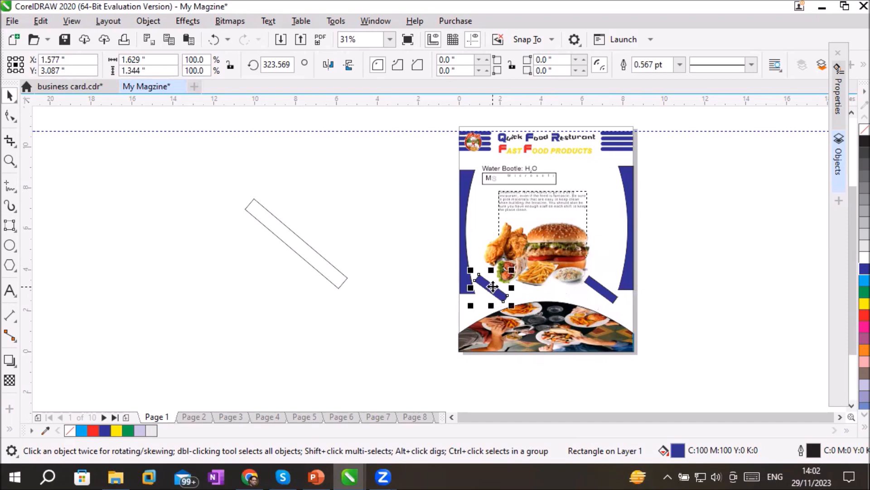
pyautogui.click(330, 65)
pyautogui.moveTo(491, 292); pyautogui.dragTo(488, 303)
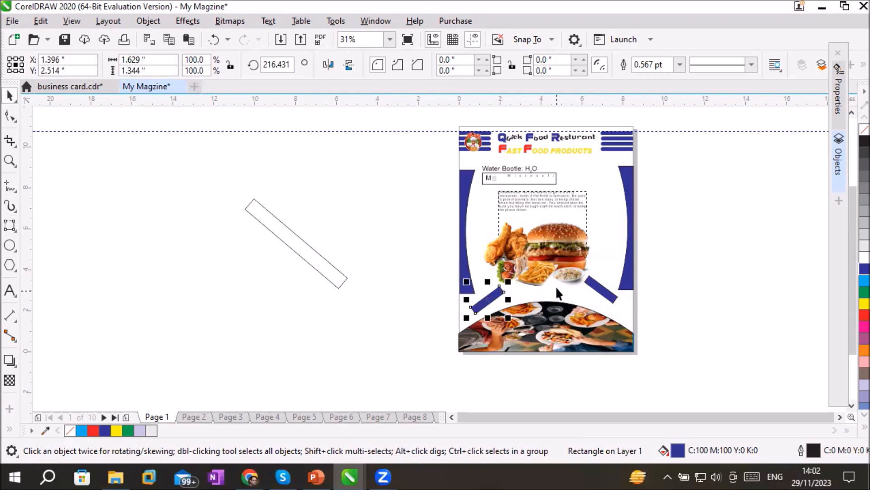
pyautogui.click(602, 289)
pyautogui.moveTo(600, 289); pyautogui.dragTo(597, 301)
pyautogui.click(684, 296)
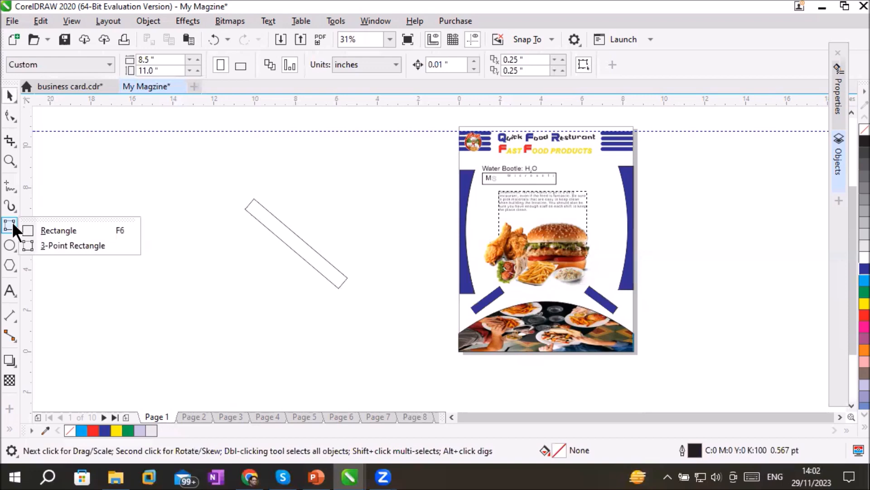
# Draw a slim tilted 3-point ellipse spanning about 1.7 by 1.1 inches beside the page, and fill it with red (C:0 M:100 Y:100 K:0)
pyautogui.moveTo(9, 250)
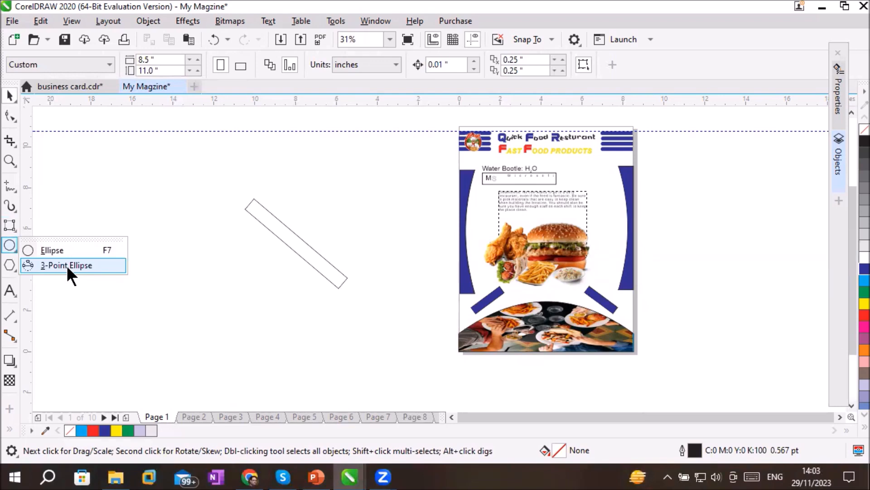
pyautogui.click(67, 265)
pyautogui.moveTo(148, 229); pyautogui.dragTo(183, 209)
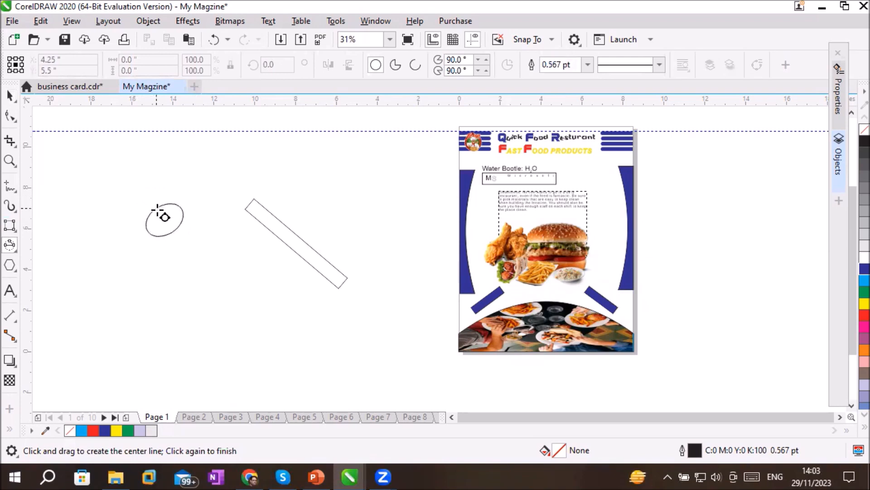
pyautogui.click(166, 220)
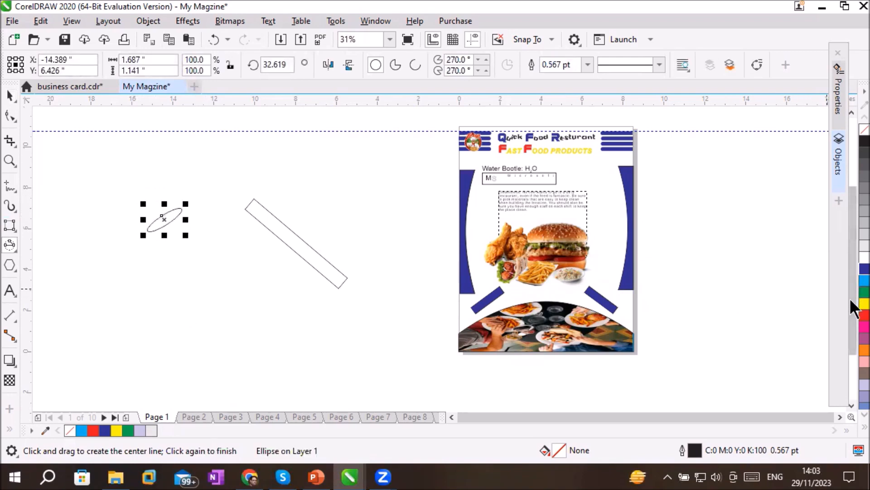
pyautogui.click(865, 315)
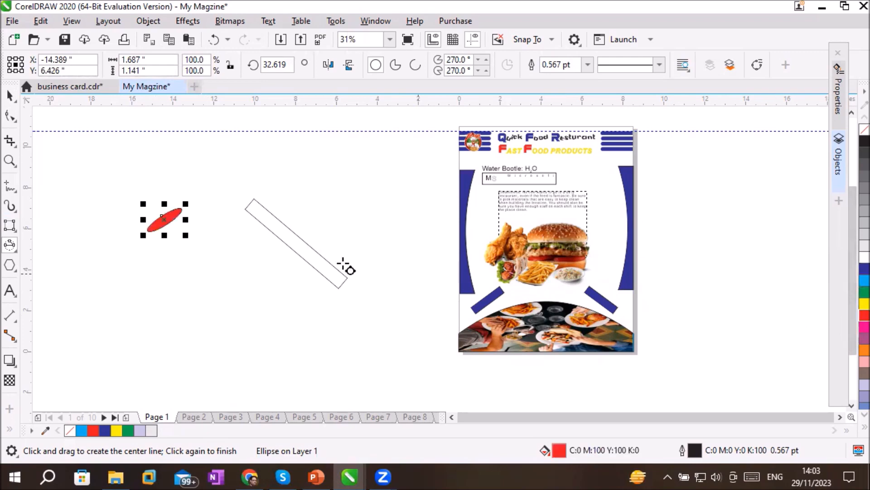
# Move the red ellipse onto page 1, between the Water Bootle text and the blue side shape at the page's right edge
pyautogui.click(11, 96)
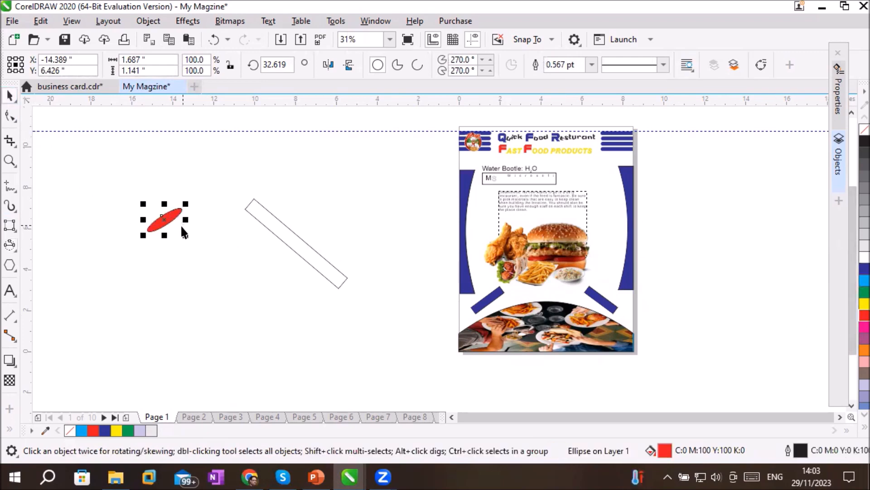
pyautogui.moveTo(181, 212); pyautogui.dragTo(618, 272)
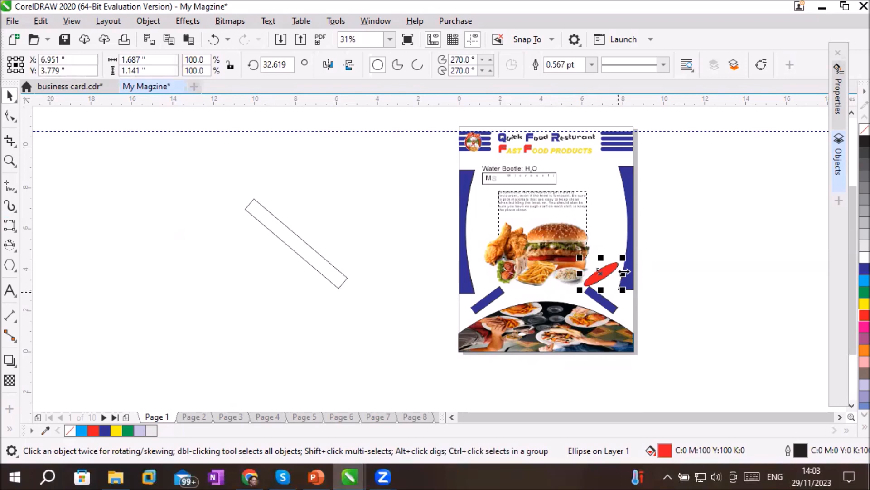
pyautogui.moveTo(616, 268); pyautogui.dragTo(610, 172)
pyautogui.click(711, 244)
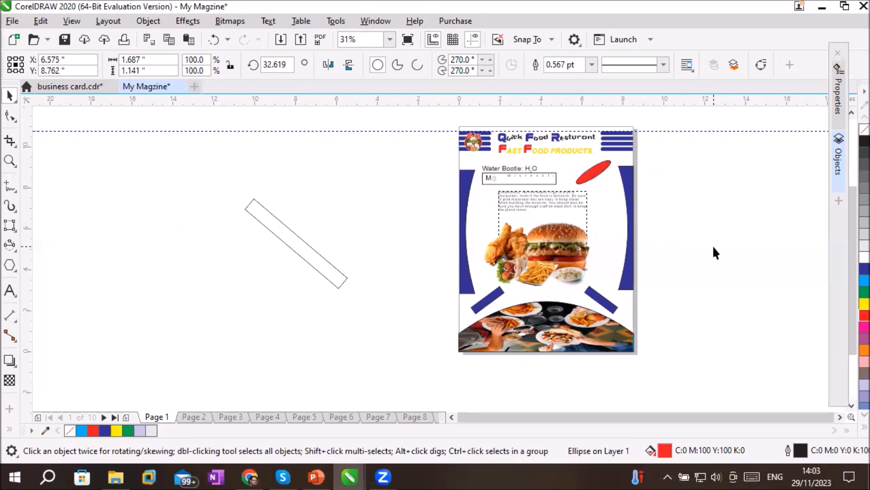
# Draw a small tilted 3-point ellipse spanning about 0.7 by 0.6 inches beside the page, fill it with red, and shift it slightly upward
pyautogui.click(14, 230)
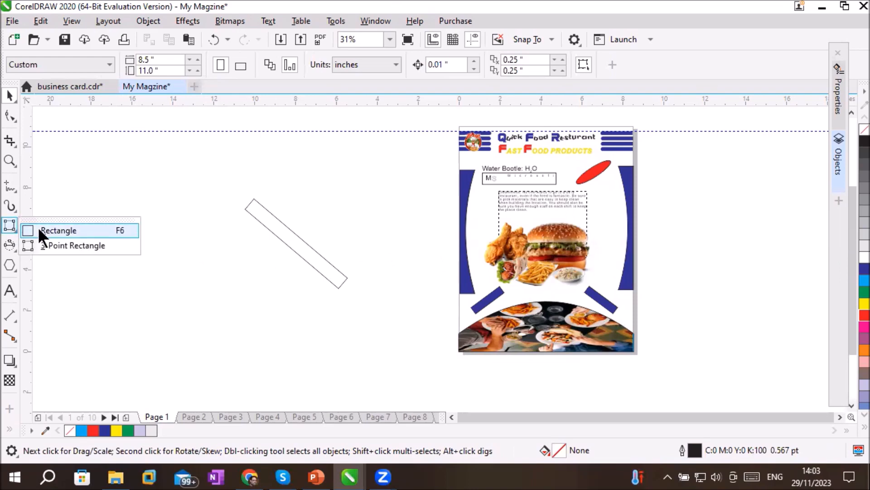
pyautogui.click(11, 247)
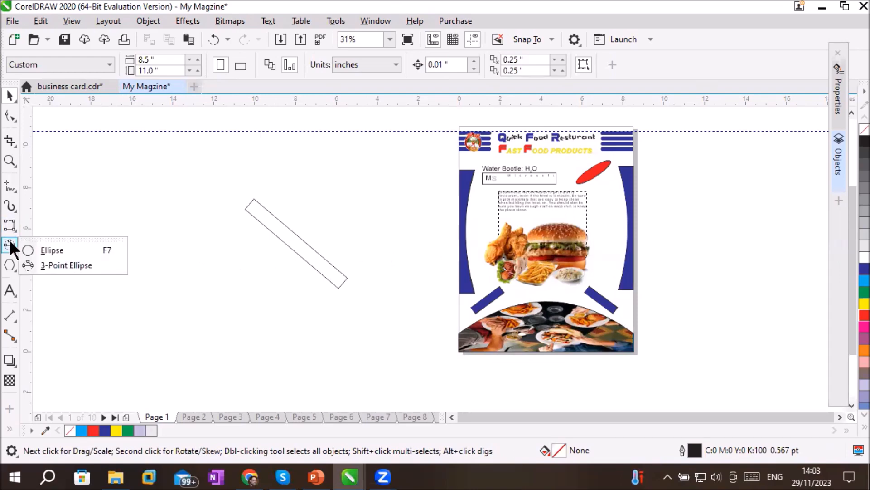
pyautogui.click(10, 244)
pyautogui.moveTo(162, 237); pyautogui.dragTo(175, 250)
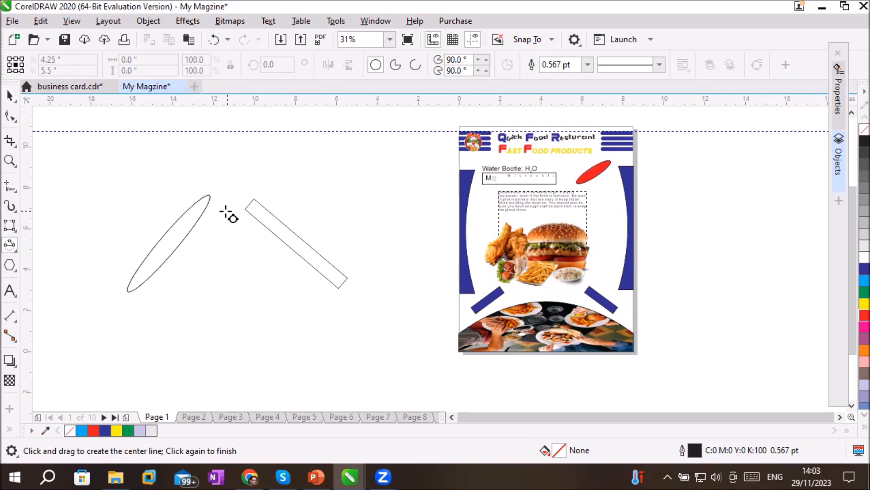
pyautogui.click(179, 249)
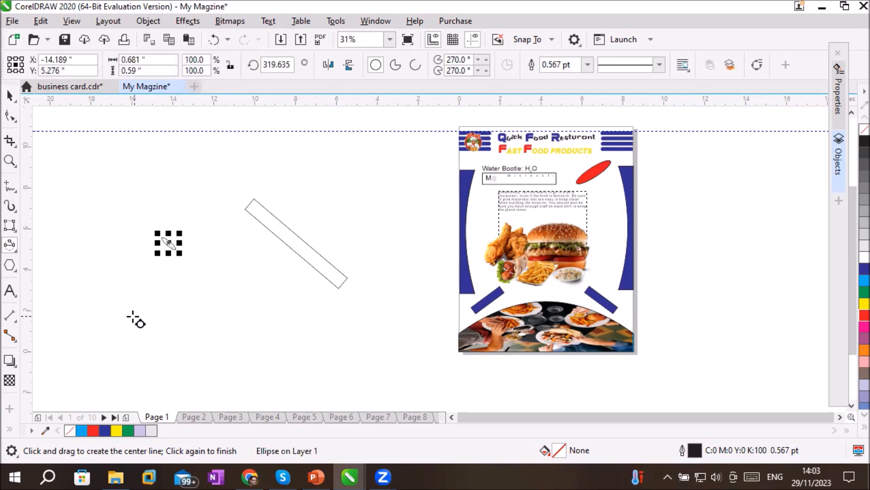
pyautogui.click(862, 315)
pyautogui.click(14, 102)
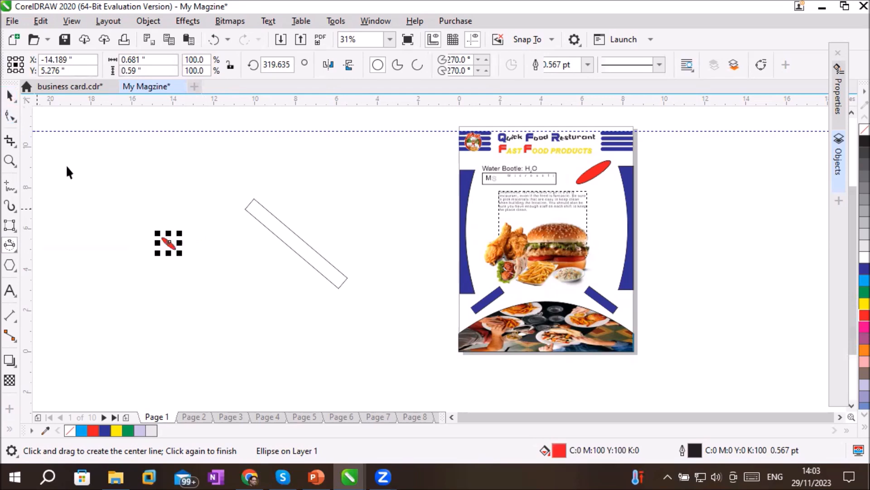
pyautogui.moveTo(172, 247)
pyautogui.mouseDown()
pyautogui.moveTo(172, 255)
pyautogui.moveTo(173, 245)
pyautogui.mouseUp()
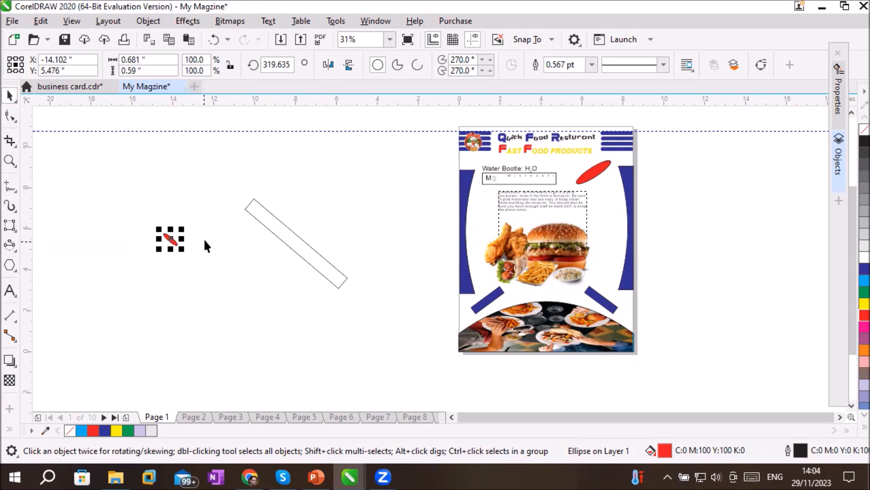
pyautogui.scroll(1, 164, 186)
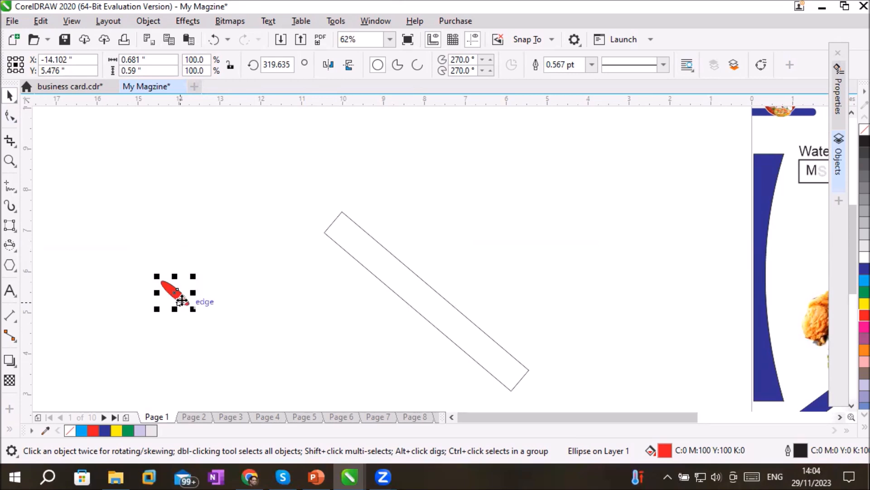
# Move the red ellipse's rotation centre to its lower-right tip and place a copy rotated clockwise about that point
pyautogui.click(181, 301)
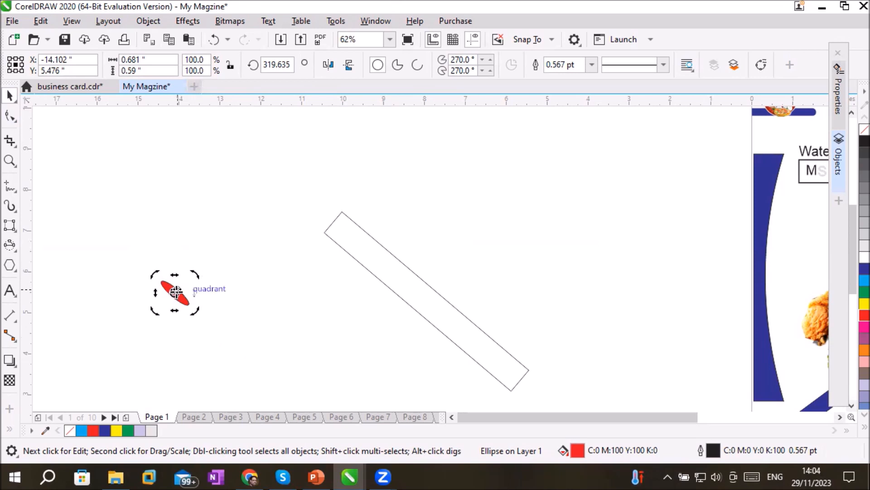
pyautogui.moveTo(176, 291); pyautogui.dragTo(189, 304)
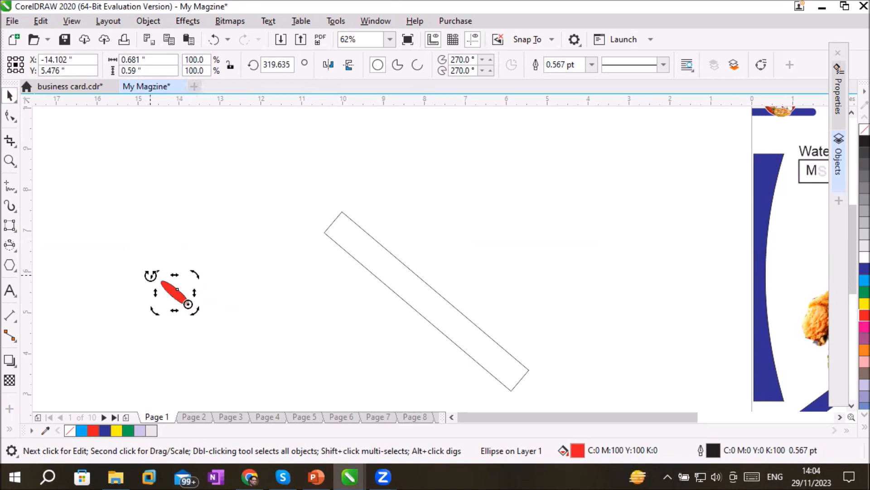
pyautogui.moveTo(151, 275); pyautogui.dragTo(171, 259)
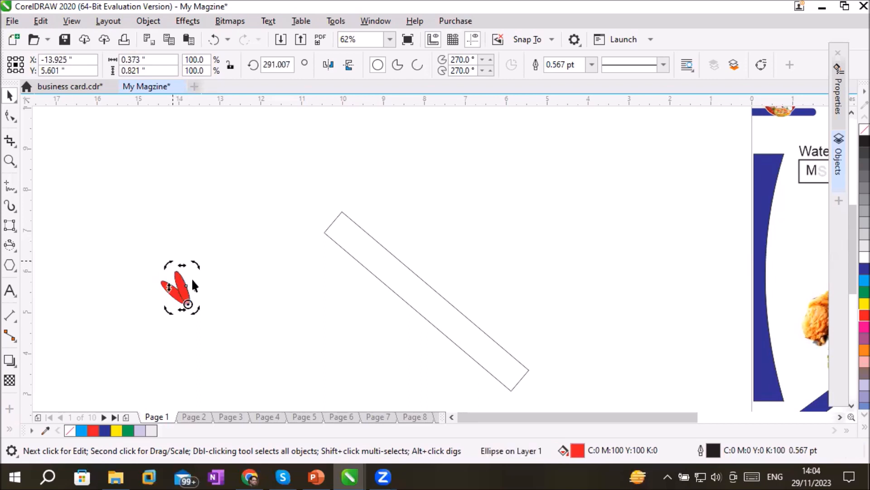
# Repeat the rotated copy until the red petals form a full flower, and undo the surplus petal
pyautogui.hotkey('ctrl', 'r')
pyautogui.hotkey('ctrl', 'r')
pyautogui.hotkey('ctrl', 'r')
pyautogui.hotkey('ctrl', 'r')
pyautogui.hotkey('ctrl', 'r')
pyautogui.hotkey('ctrl', 'r')
pyautogui.hotkey('ctrl', 'r')
pyautogui.hotkey('ctrl', 'r')
pyautogui.hotkey('ctrl', 'r')
pyautogui.hotkey('ctrl', 'r')
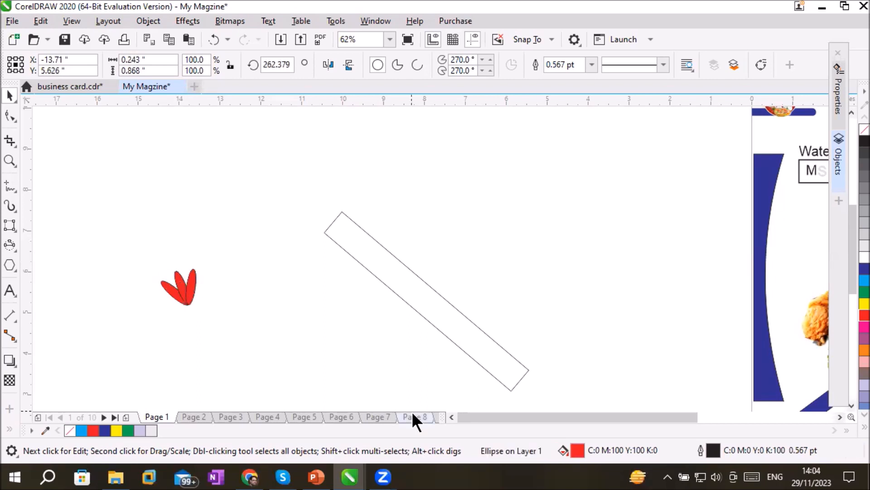
pyautogui.hotkey('ctrl', 'r')
pyautogui.hotkey('ctrl', 'r')
pyautogui.hotkey('ctrl', 'r')
pyautogui.hotkey('ctrl', 'r')
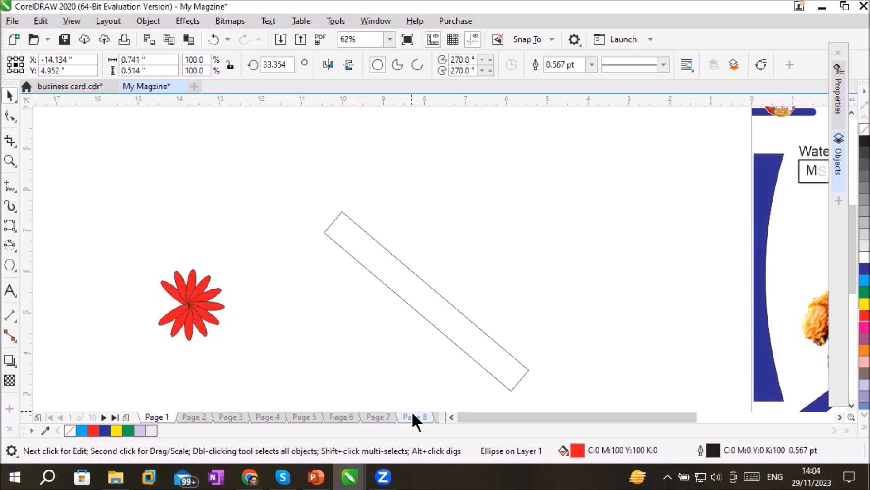
pyautogui.click(525, 226)
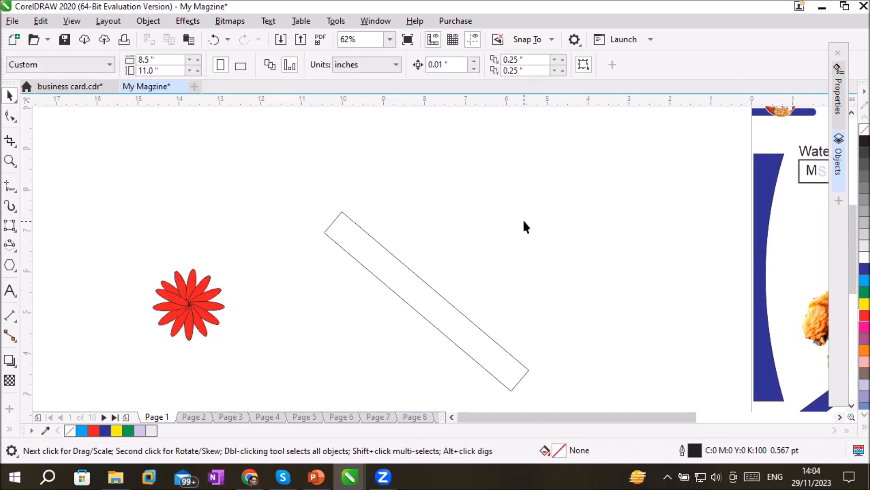
pyautogui.press('Tab')
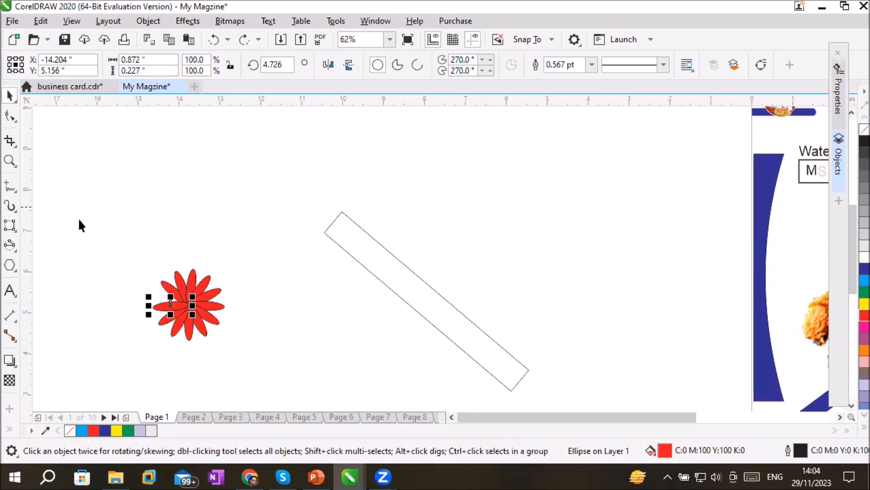
# Draw a narrow upright rectangle about 0.17 by 1.5 inches above the tilted rectangle and fill it dark blue
pyautogui.click(12, 230)
pyautogui.click(42, 229)
pyautogui.moveTo(484, 141); pyautogui.dragTo(493, 204)
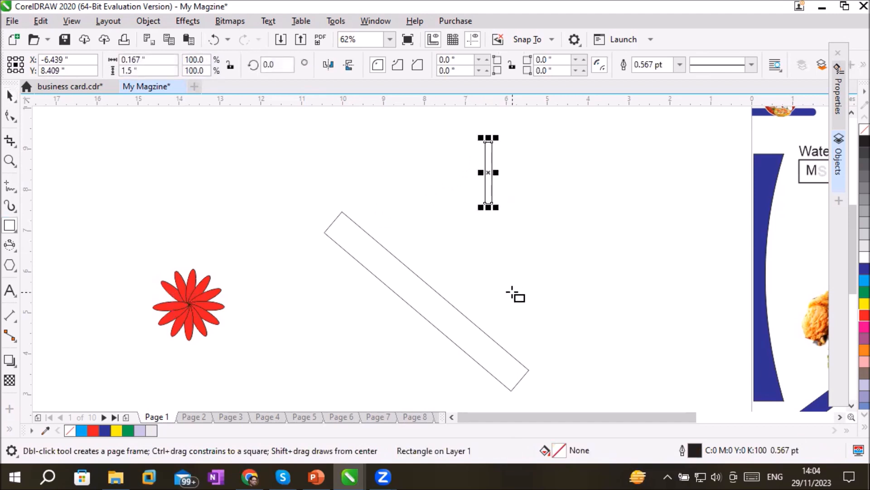
pyautogui.click(862, 269)
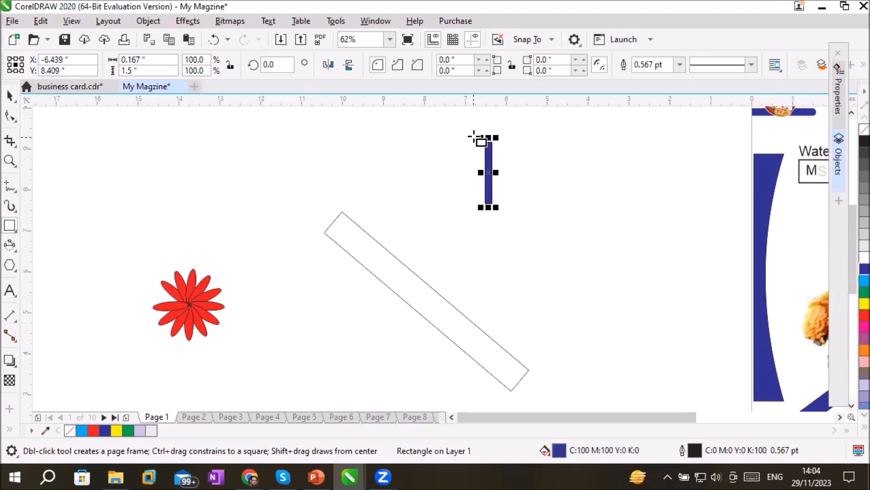
# Round the blue bar's two top corners to a full 0.083-inch radius and move the bar slightly up and to the left
pyautogui.scroll(2, 479, 144)
pyautogui.scroll(2, 481, 147)
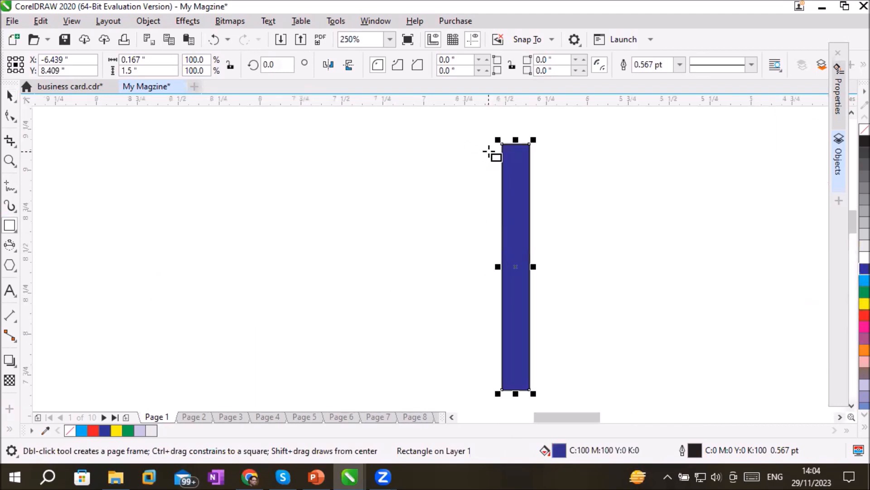
pyautogui.click(10, 116)
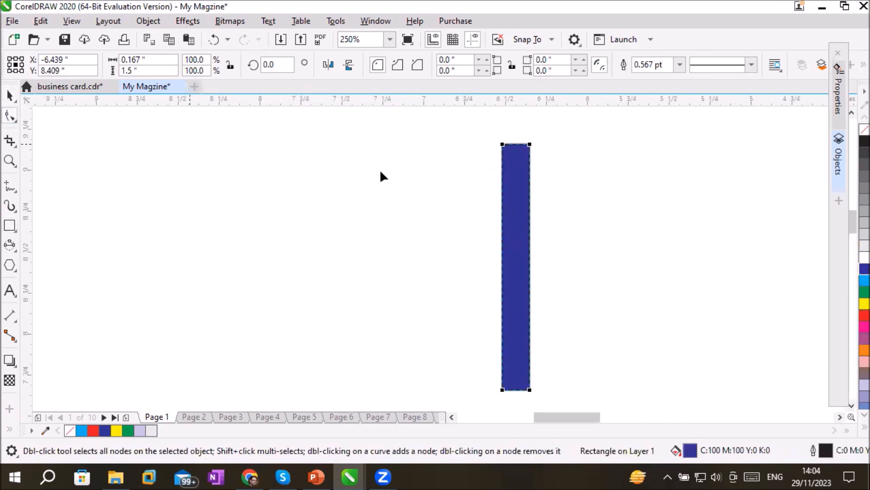
pyautogui.click(529, 144)
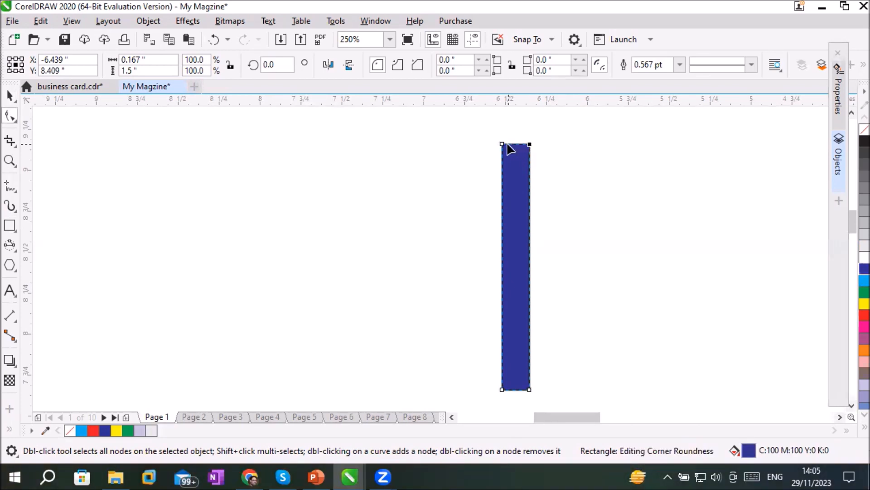
pyautogui.moveTo(502, 144); pyautogui.dragTo(525, 189)
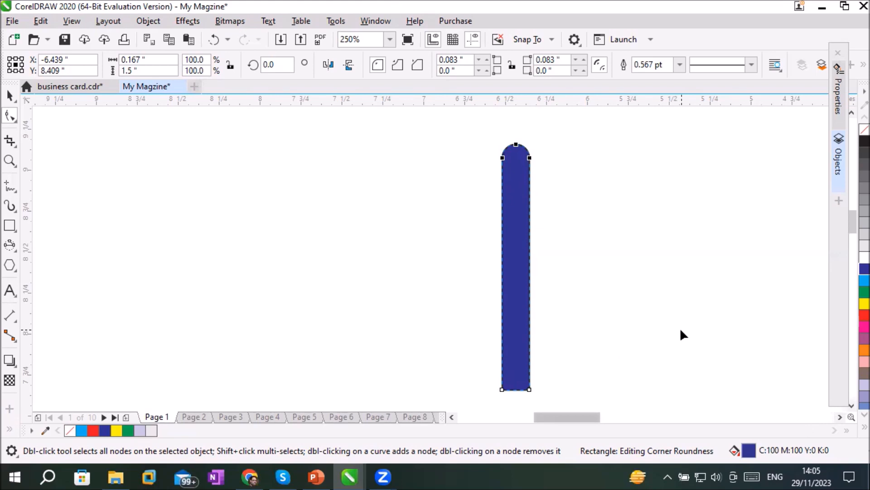
pyautogui.click(9, 96)
pyautogui.moveTo(517, 313); pyautogui.dragTo(411, 278)
pyautogui.scroll(-1, 431, 272)
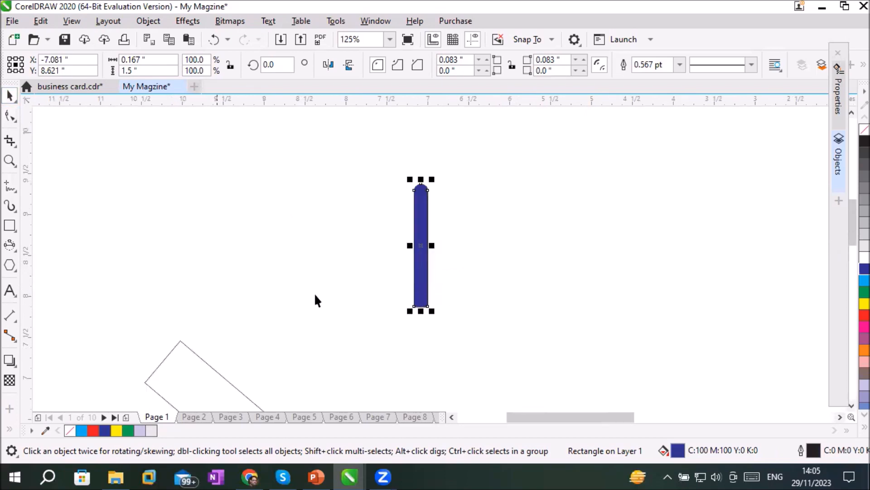
# Draw a circle about 0.25 inches wide near the lower end of the blue bar and fill it black
pyautogui.click(851, 405)
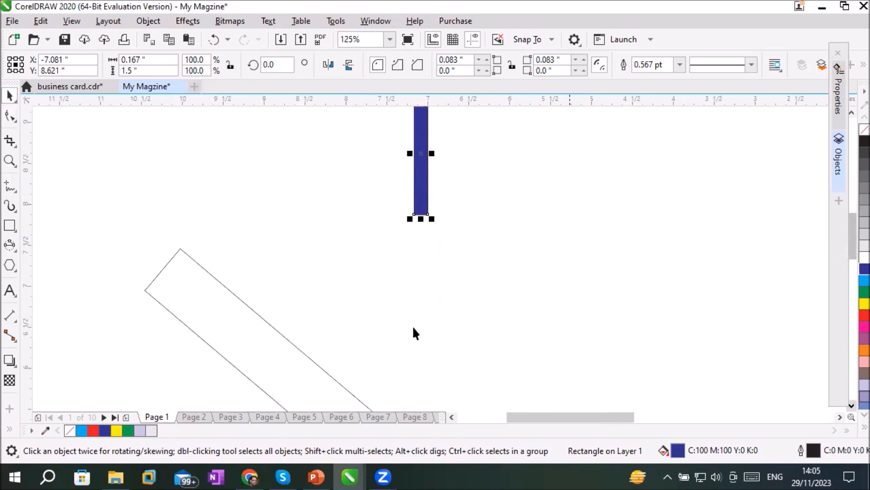
pyautogui.click(10, 266)
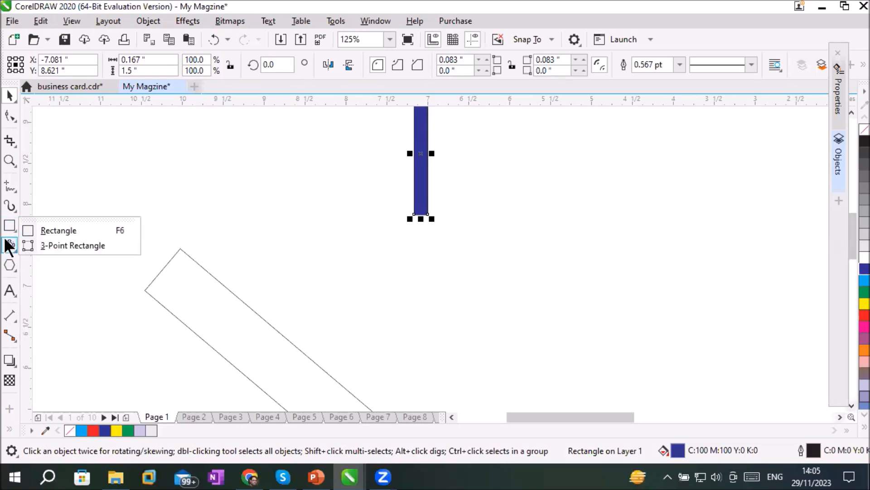
pyautogui.click(9, 248)
pyautogui.click(38, 247)
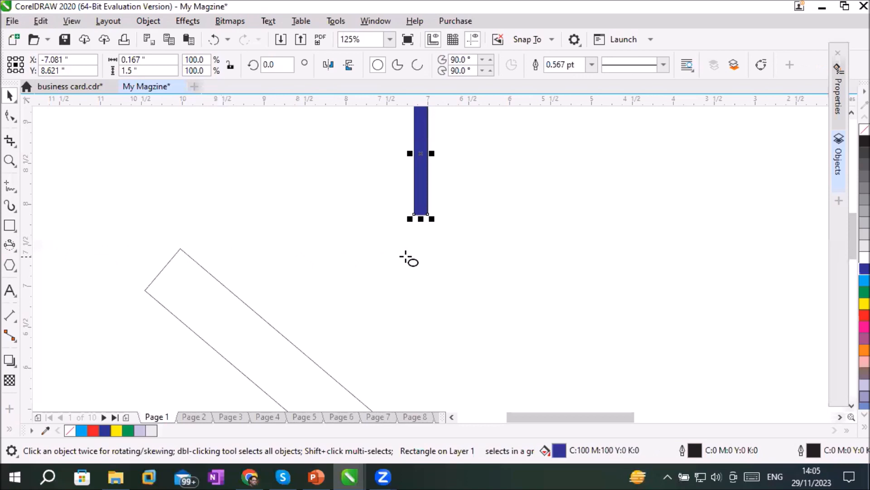
pyautogui.moveTo(380, 226); pyautogui.dragTo(398, 249)
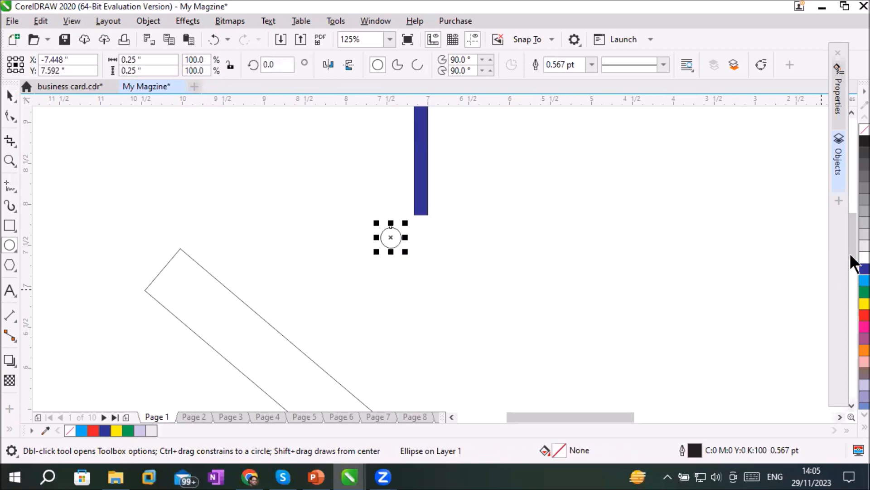
pyautogui.click(862, 141)
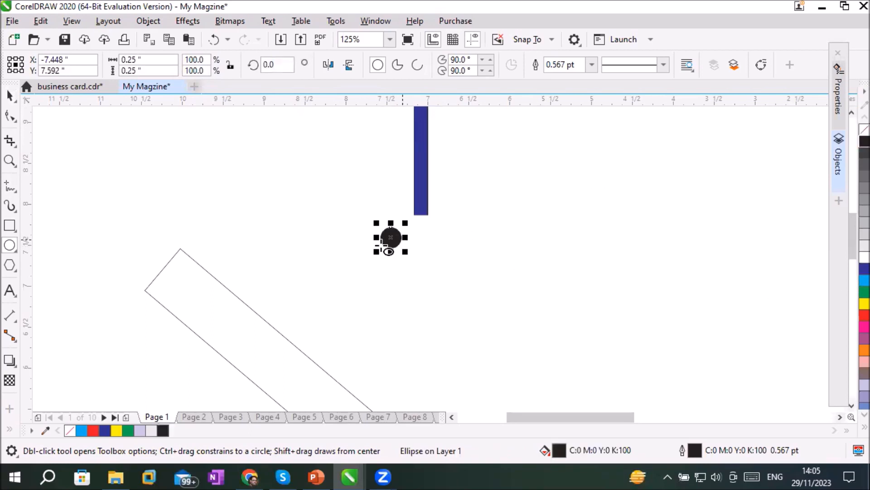
# Move the black circle directly beneath the blue bar and nudge the bar to the right to line up with it
pyautogui.click(10, 96)
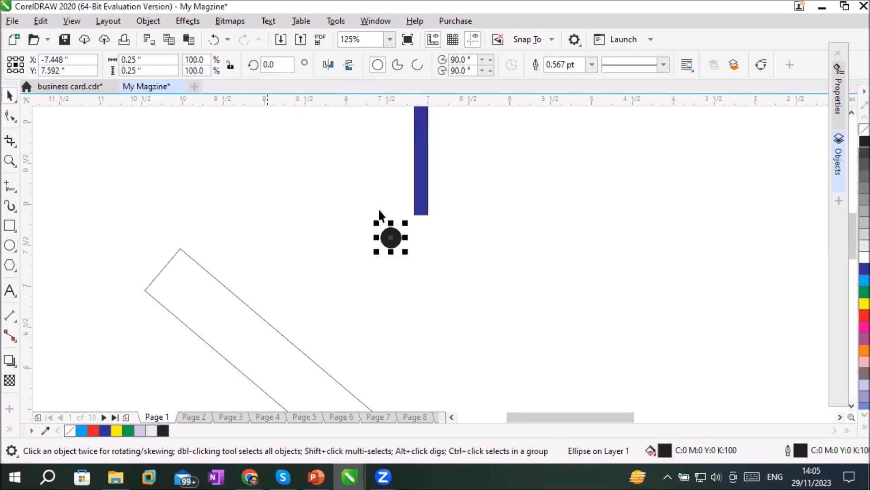
pyautogui.moveTo(391, 230); pyautogui.dragTo(422, 242)
pyautogui.click(425, 158)
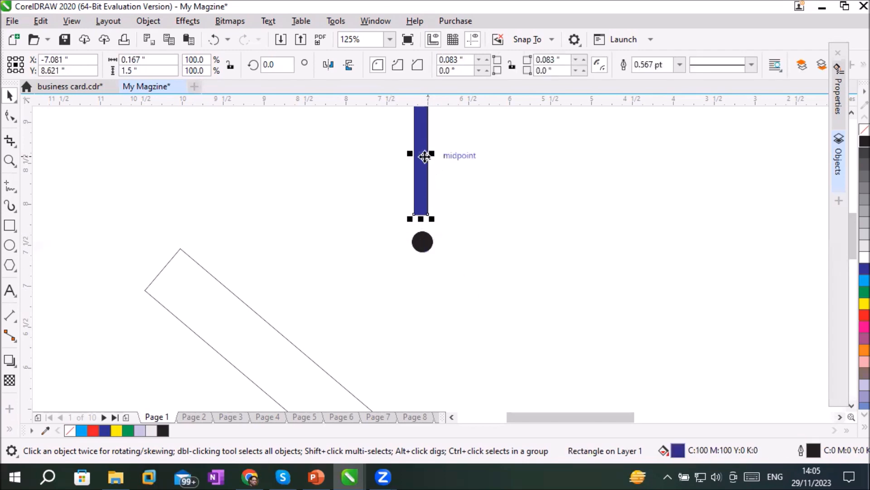
pyautogui.press('Right')
pyautogui.press('Right')
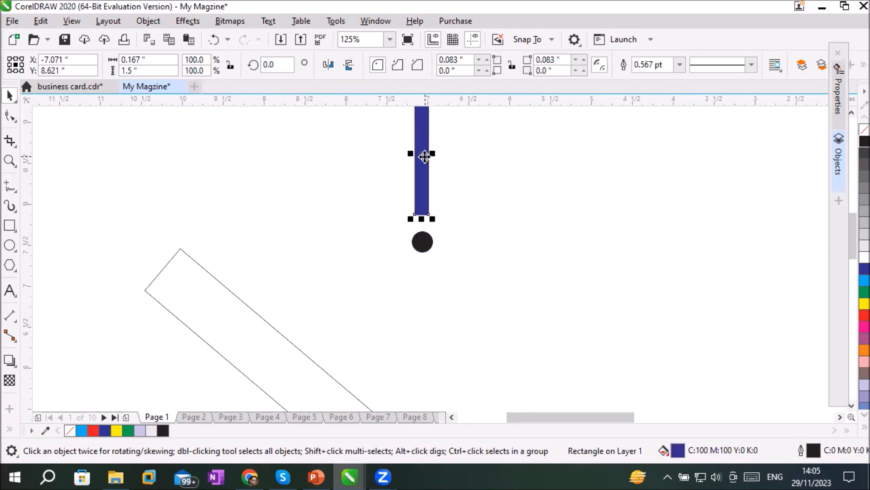
# Set the blue bar's rotation centre on the black circle and place a copy rotated 15 degrees clockwise about it
pyautogui.click(424, 157)
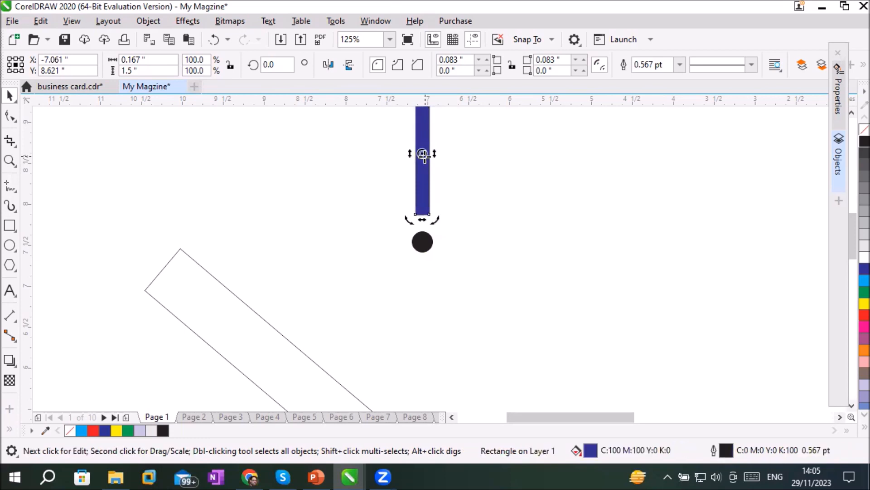
pyautogui.moveTo(424, 156)
pyautogui.mouseDown()
pyautogui.moveTo(422, 144)
pyautogui.moveTo(421, 240)
pyautogui.mouseUp()
pyautogui.scroll(-1, 617, 162)
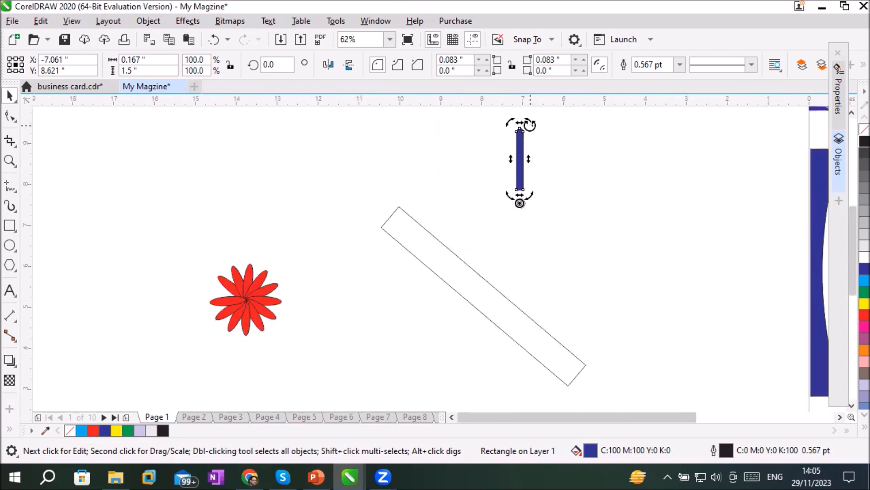
pyautogui.moveTo(530, 125); pyautogui.dragTo(550, 143)
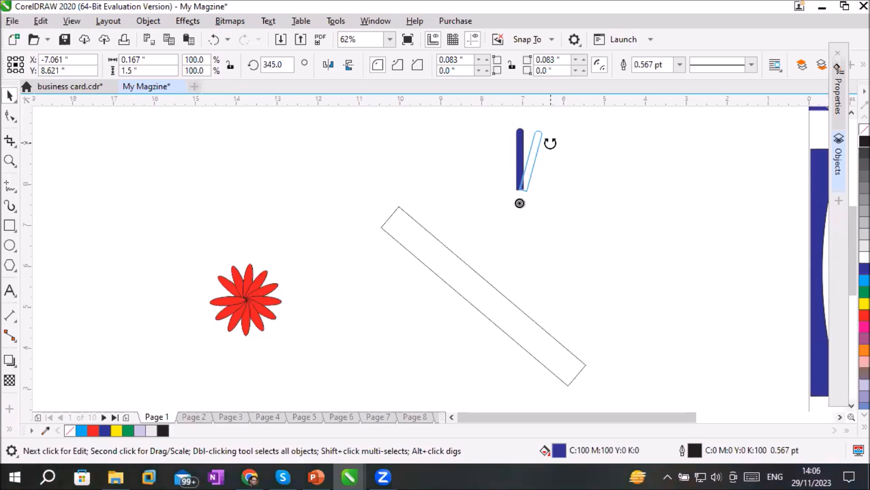
pyautogui.moveTo(551, 144); pyautogui.dragTo(548, 141)
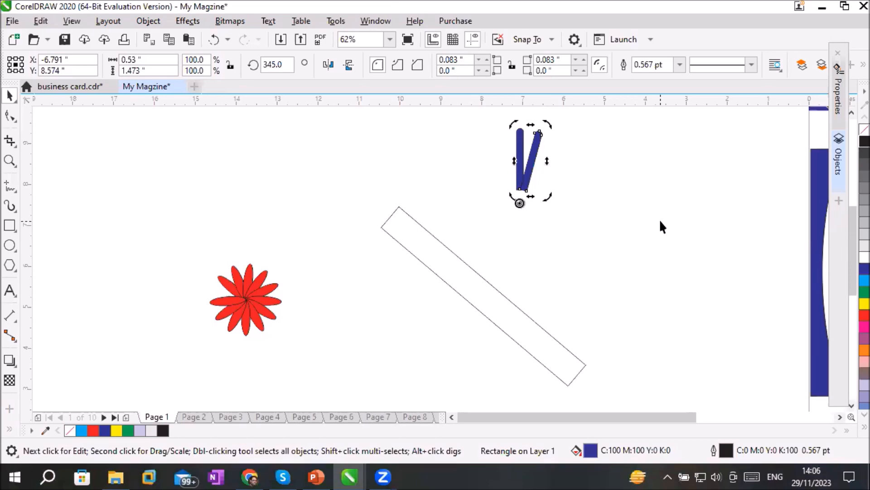
# Repeat the 15-degree rotated copy until the blue bars form a complete ring around the black circle
pyautogui.hotkey('ctrl', 'r')
pyautogui.hotkey('ctrl', 'r')
pyautogui.hotkey('ctrl', 'r')
pyautogui.hotkey('ctrl', 'r')
pyautogui.hotkey('ctrl', 'r')
pyautogui.hotkey('ctrl', 'r')
pyautogui.hotkey('ctrl', 'r')
pyautogui.hotkey('ctrl', 'r')
pyautogui.hotkey('ctrl', 'r')
pyautogui.hotkey('ctrl', 'r')
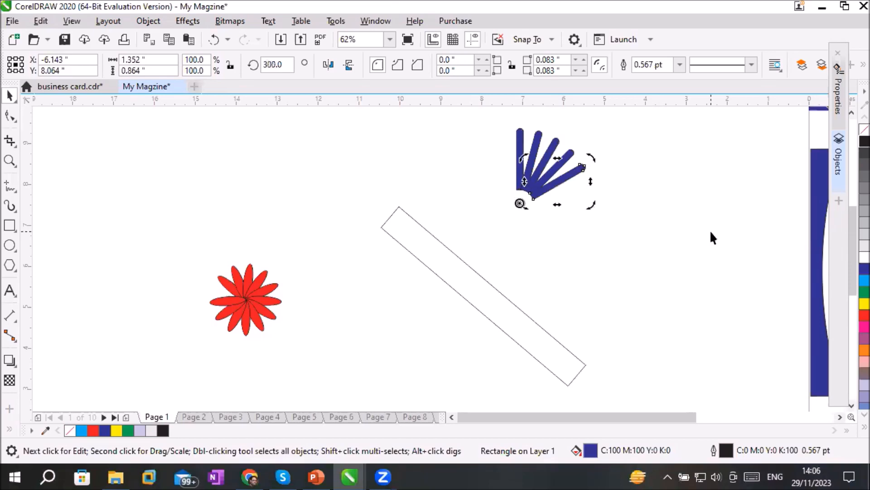
pyautogui.hotkey('ctrl', 'r')
pyautogui.hotkey('ctrl', 'r')
pyautogui.hotkey('ctrl', 'r')
pyautogui.hotkey('ctrl', 'r')
pyautogui.hotkey('ctrl', 'r')
pyautogui.hotkey('ctrl', 'r')
pyautogui.hotkey('ctrl', 'r')
pyautogui.hotkey('ctrl', 'r')
pyautogui.hotkey('ctrl', 'r')
pyautogui.hotkey('ctrl', 'r')
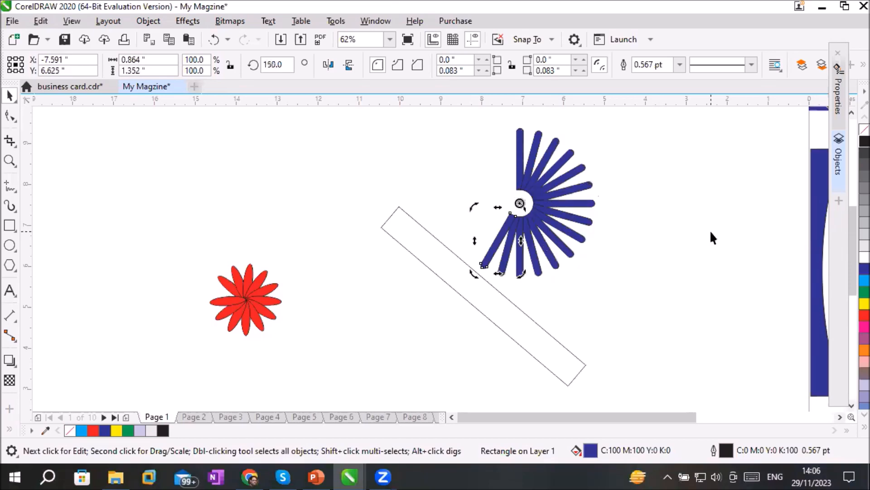
pyautogui.hotkey('ctrl', 'r')
pyautogui.hotkey('ctrl', 'r')
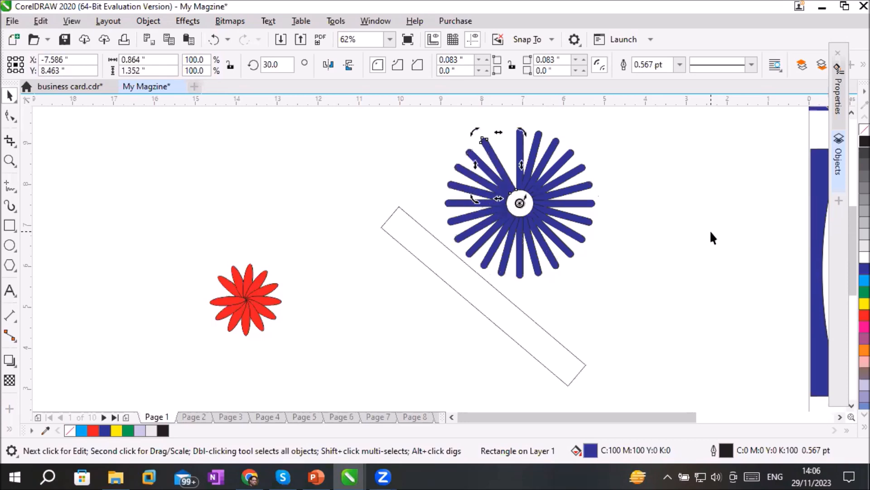
pyautogui.click(669, 281)
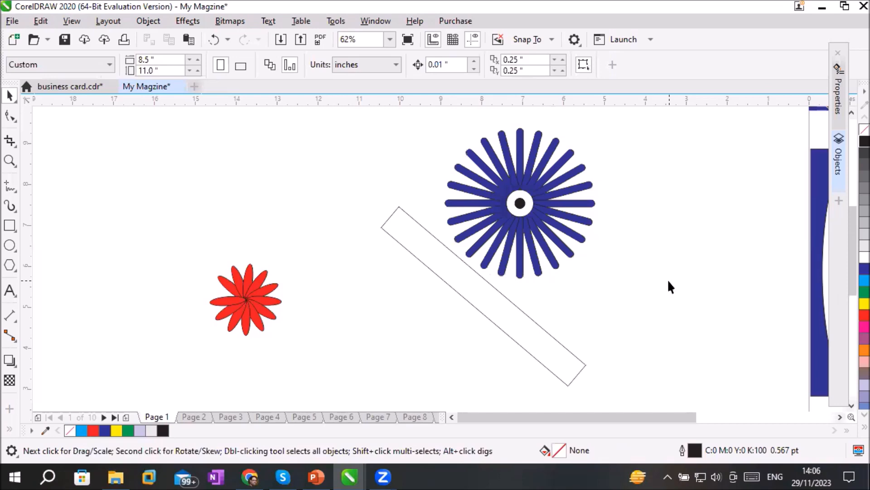
# Draw an unfilled circle about 1.07 inches wide above the red flower, with a black-filled five-pointed star about 0.54 inches wide above it
pyautogui.click(10, 244)
pyautogui.moveTo(151, 162)
pyautogui.mouseDown()
pyautogui.moveTo(210, 222)
pyautogui.moveTo(195, 203)
pyautogui.mouseUp()
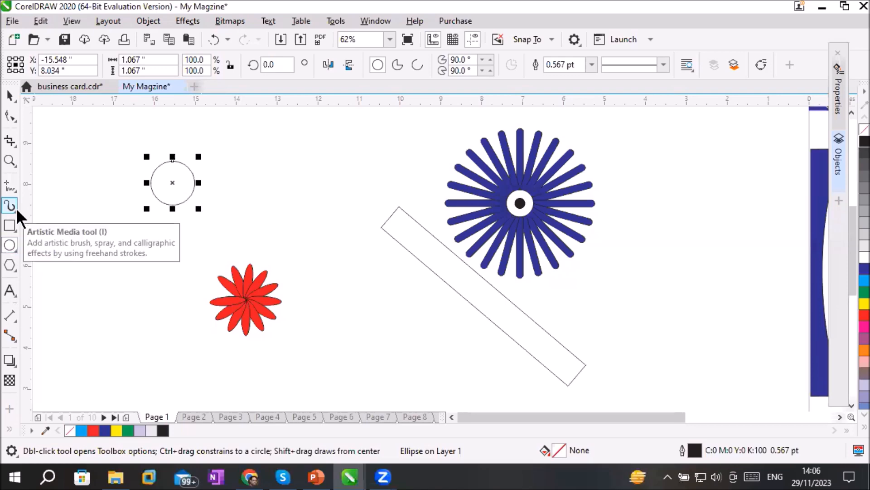
pyautogui.click(8, 267)
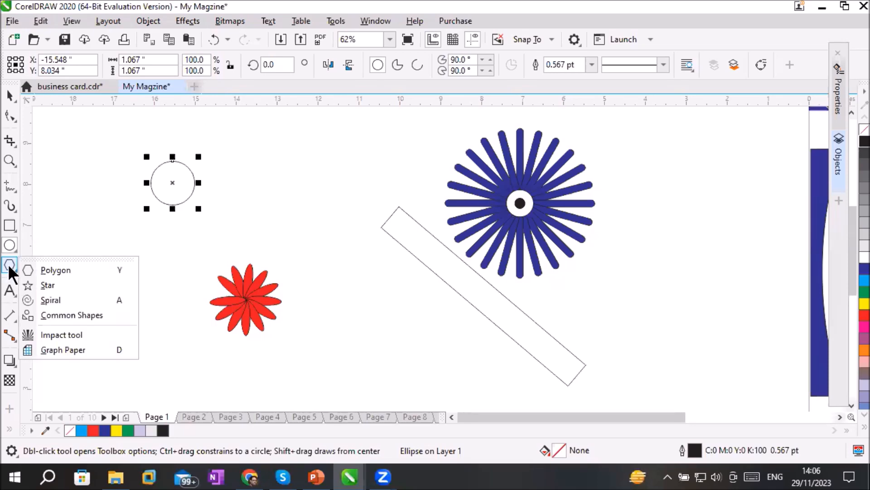
pyautogui.click(37, 283)
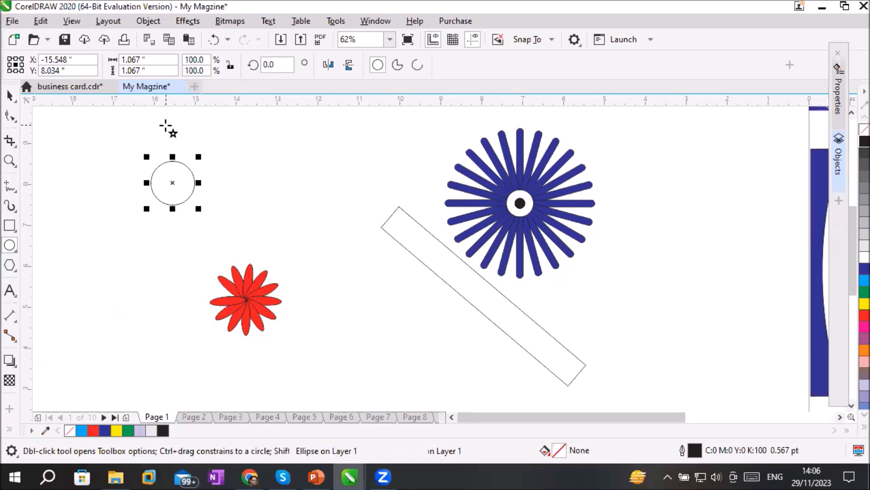
pyautogui.moveTo(162, 113); pyautogui.dragTo(186, 138)
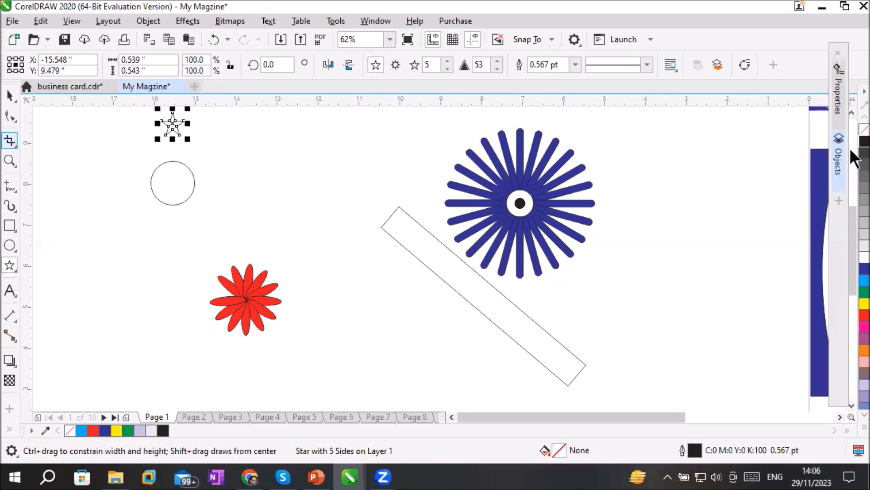
pyautogui.click(864, 142)
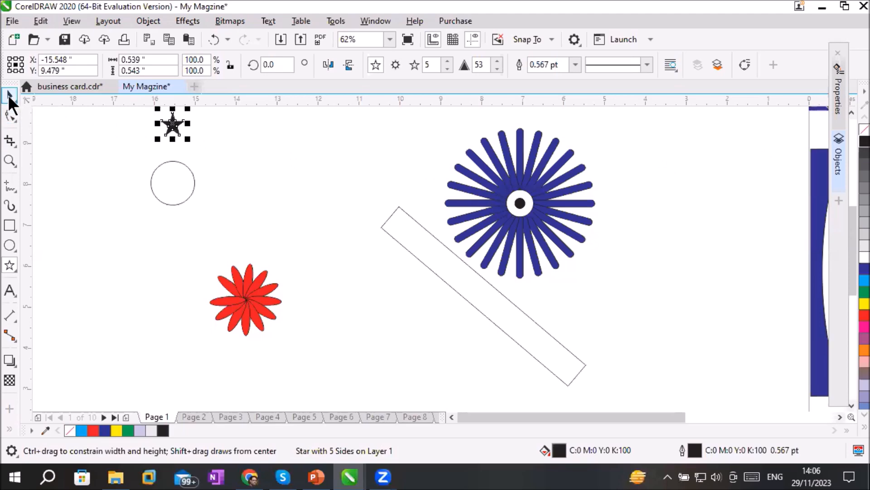
# Set the black star's rotation centre on the unfilled circle's centre and place a copy rotated 30 degrees clockwise about it
pyautogui.click(10, 96)
pyautogui.click(172, 125)
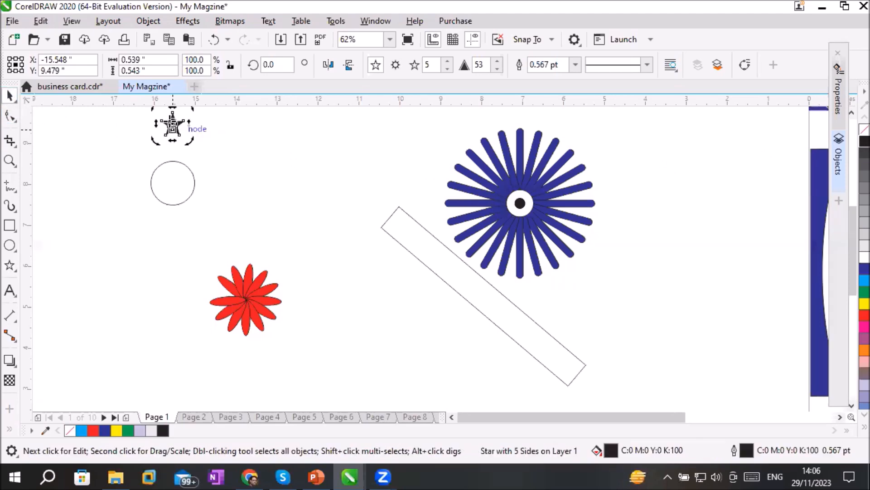
pyautogui.moveTo(172, 127); pyautogui.dragTo(173, 183)
pyautogui.click(851, 113)
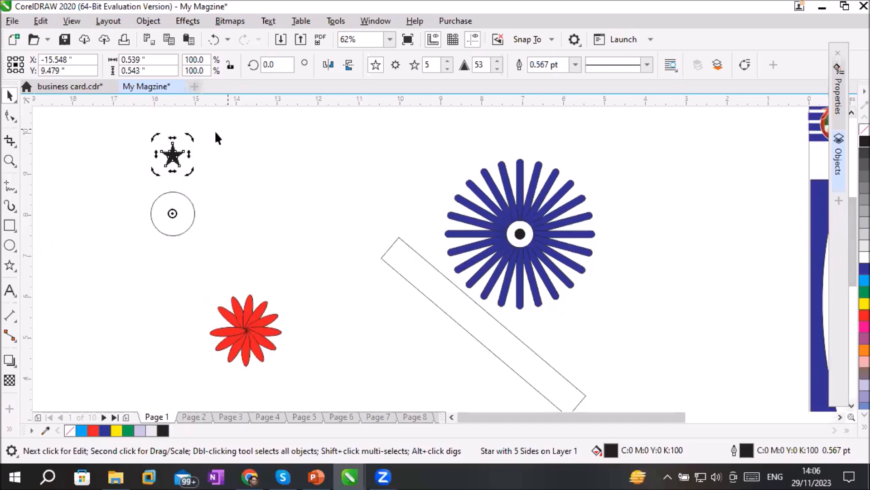
pyautogui.moveTo(188, 137); pyautogui.dragTo(225, 172)
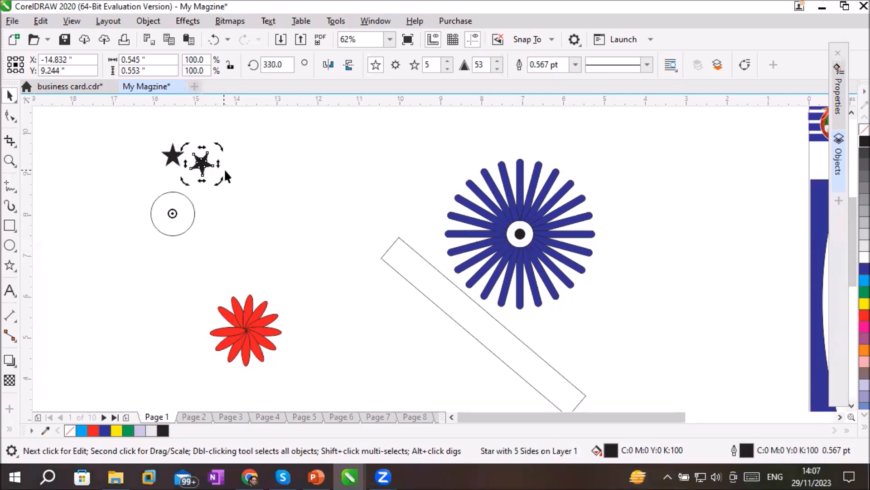
# Repeat the 30-degree rotated copy until the black stars form a complete ring around the circle
pyautogui.hotkey('ctrl', 'r')
pyautogui.hotkey('ctrl', 'r')
pyautogui.hotkey('ctrl', 'r')
pyautogui.hotkey('ctrl', 'r')
pyautogui.hotkey('ctrl', 'r')
pyautogui.hotkey('ctrl', 'r')
pyautogui.hotkey('ctrl', 'r')
pyautogui.hotkey('ctrl', 'r')
pyautogui.hotkey('ctrl', 'r')
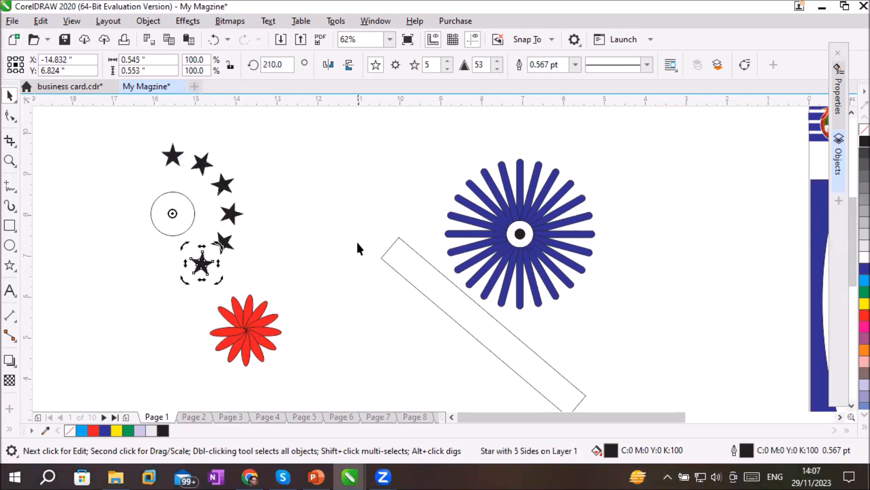
pyautogui.hotkey('ctrl', 'r')
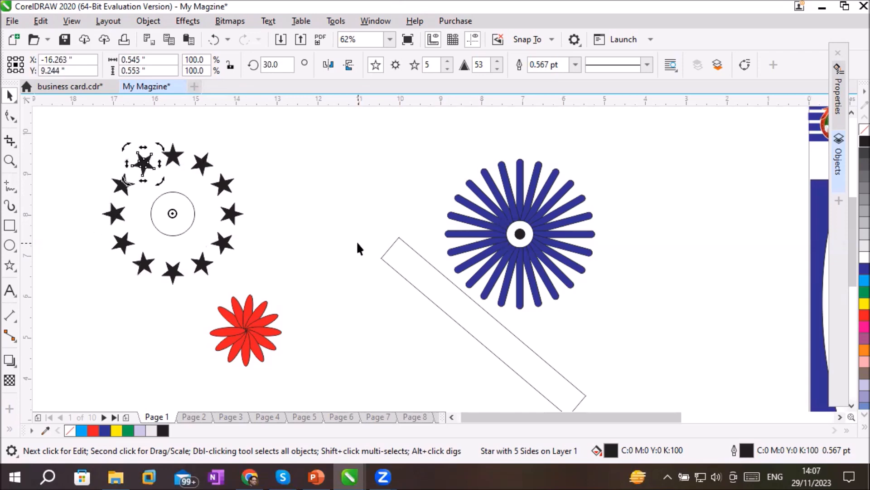
pyautogui.click(310, 262)
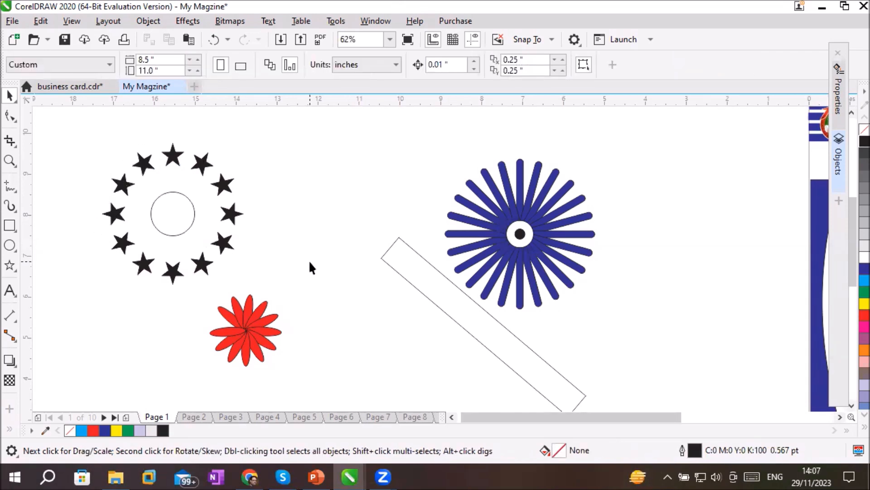
# Add the letter "S" as 24 pt Arial text between the uppermost star and the unfilled circle
pyautogui.click(8, 291)
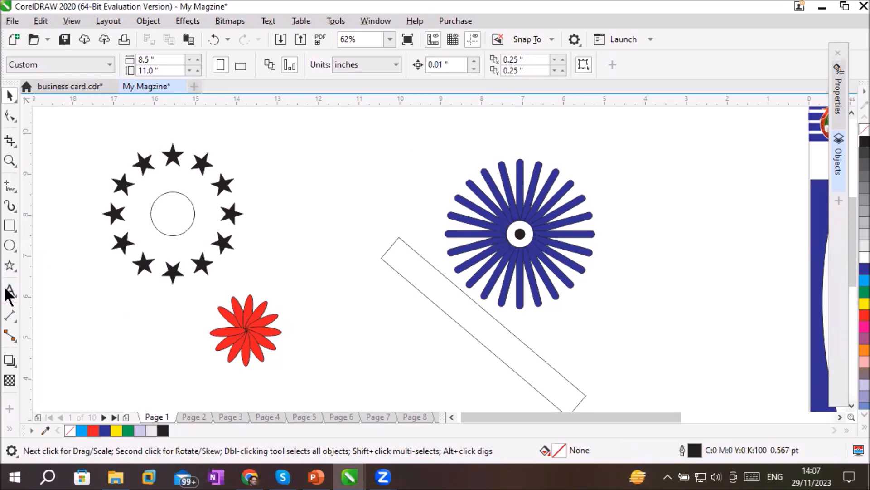
pyautogui.click(174, 179)
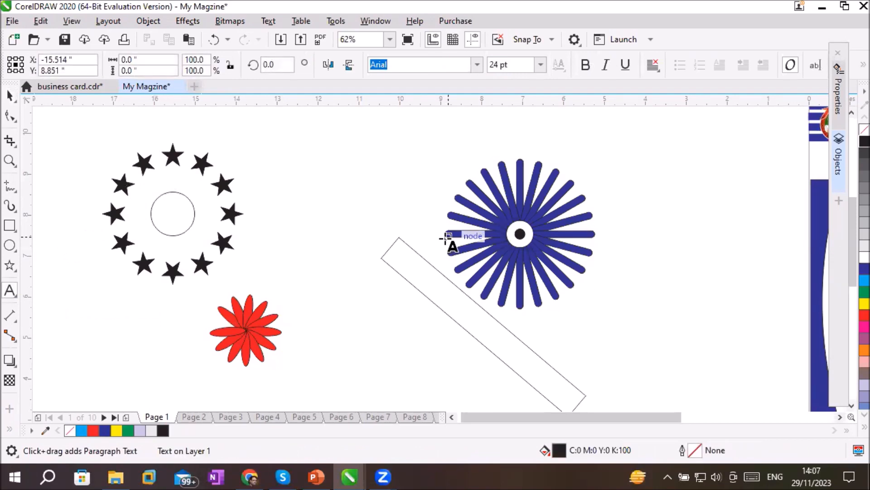
pyautogui.write('S')
pyautogui.click(14, 96)
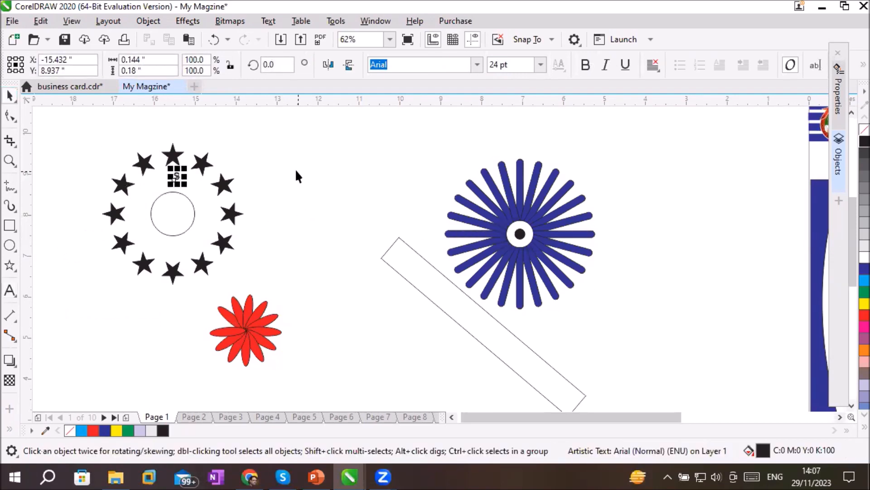
pyautogui.click(271, 164)
pyautogui.moveTo(176, 174); pyautogui.dragTo(175, 180)
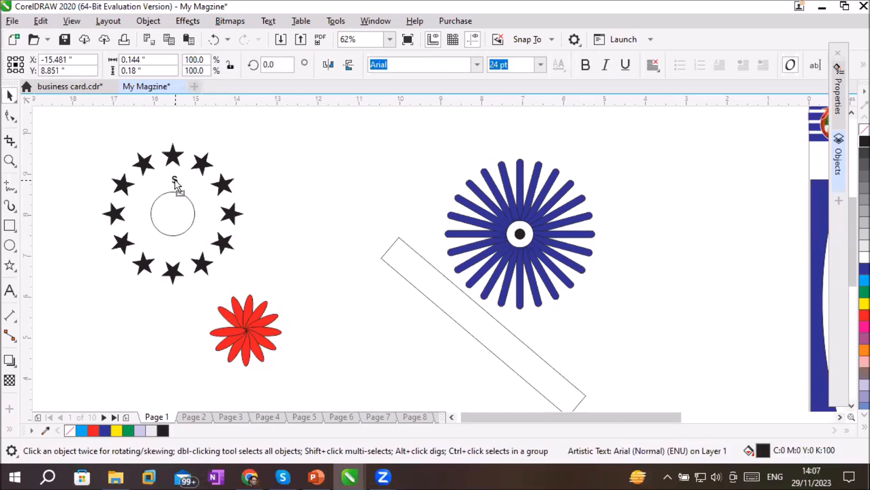
# Centre the letter S above the unfilled circle and set its rotation centre on the circle's centre
pyautogui.click(212, 203)
pyautogui.scroll(2, 131, 186)
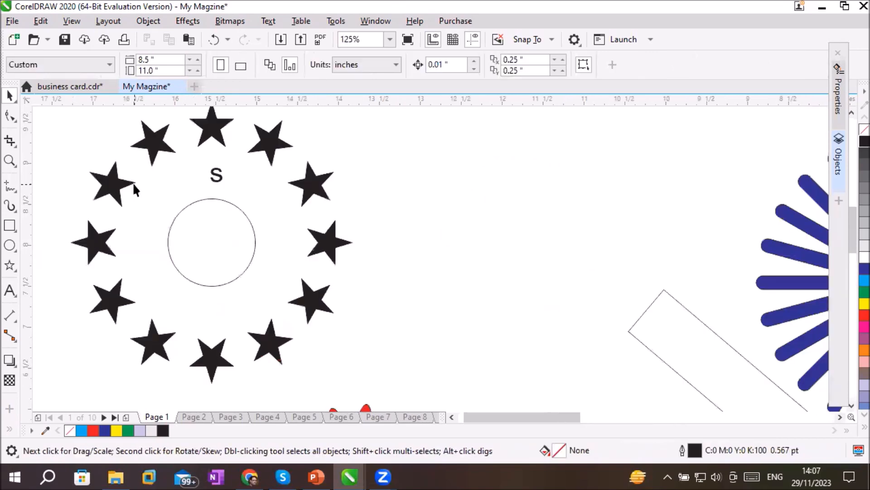
pyautogui.click(216, 179)
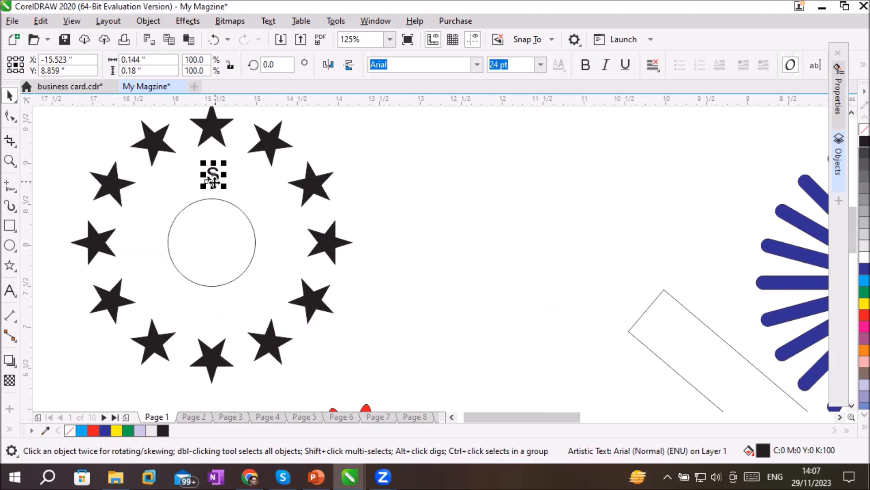
pyautogui.click(212, 177)
pyautogui.moveTo(212, 175); pyautogui.dragTo(211, 242)
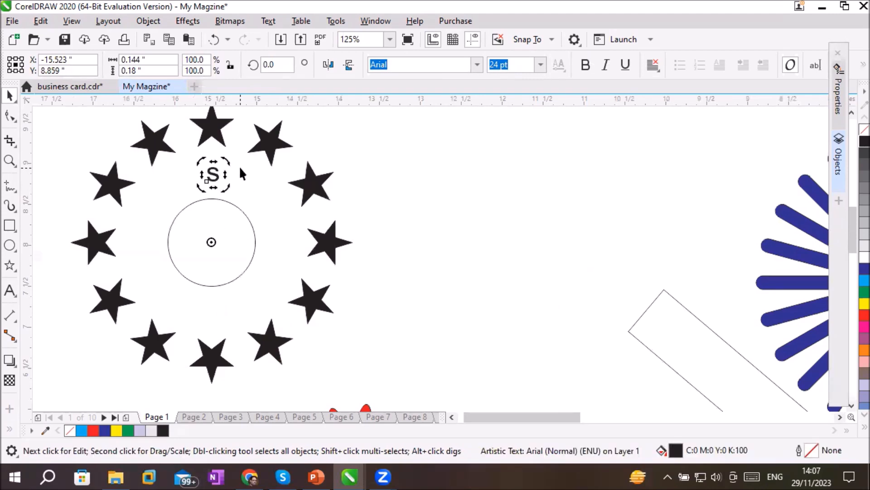
pyautogui.moveTo(222, 162); pyautogui.dragTo(249, 183)
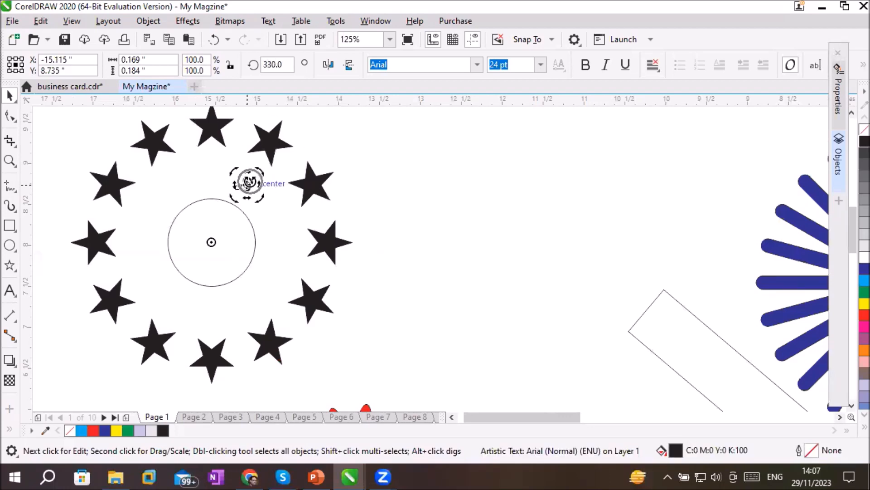
pyautogui.hotkey('ctrl', 'z')
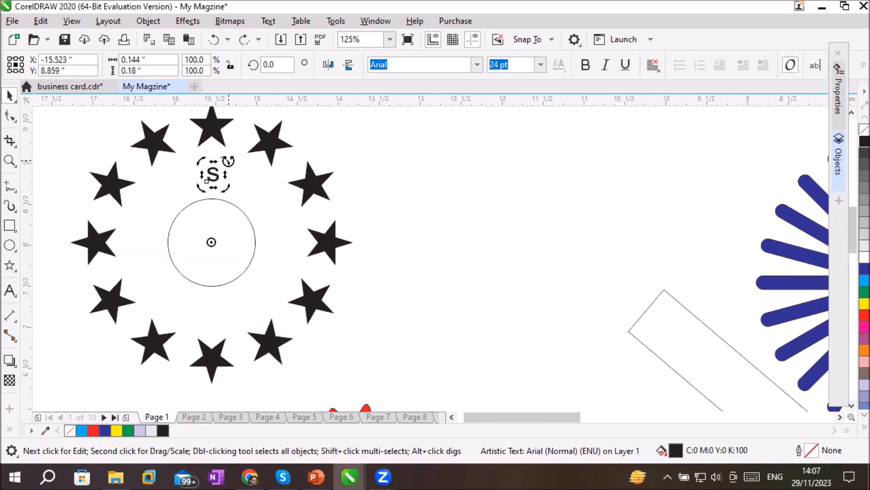
pyautogui.moveTo(228, 161); pyautogui.dragTo(248, 185)
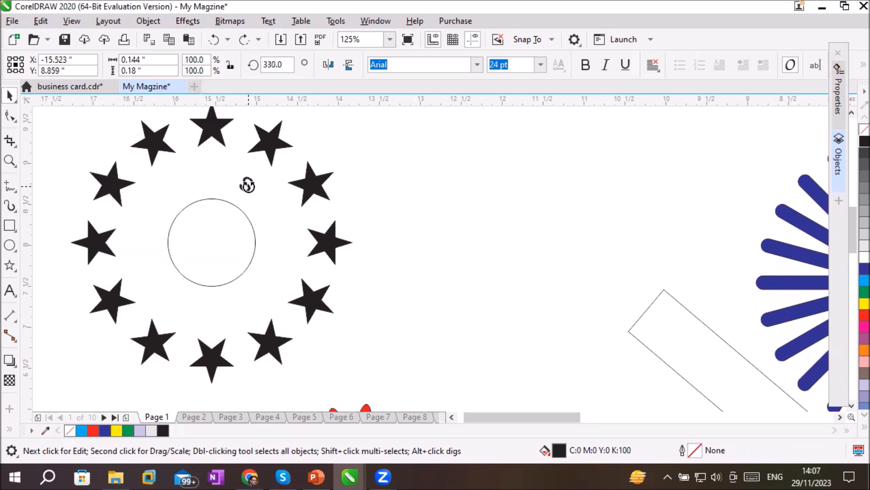
pyautogui.moveTo(248, 185); pyautogui.dragTo(248, 185)
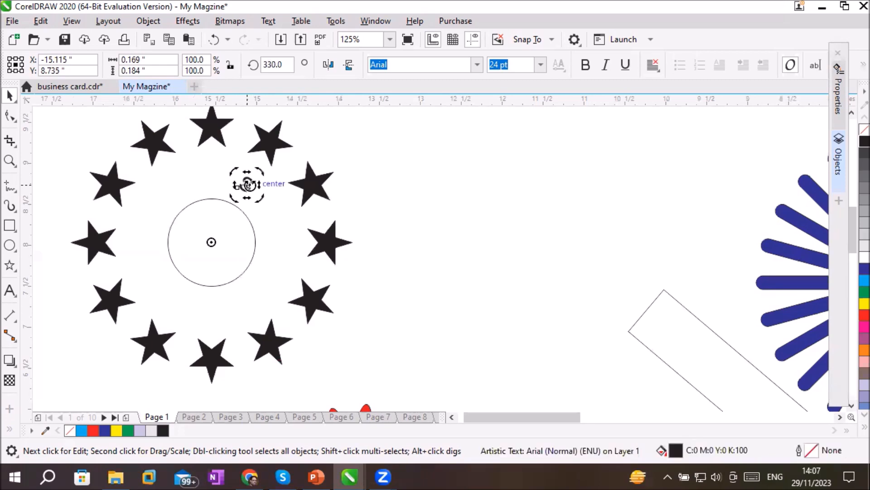
pyautogui.hotkey('ctrl', 'z')
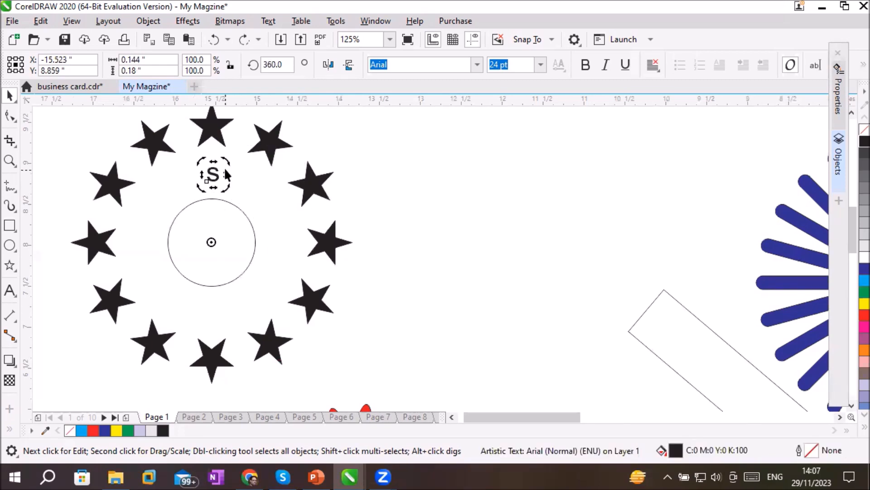
# Place a copy of the letter S rotated 30 degrees clockwise about the circle's centre and repeat it into a complete ring
pyautogui.moveTo(227, 162); pyautogui.dragTo(246, 184)
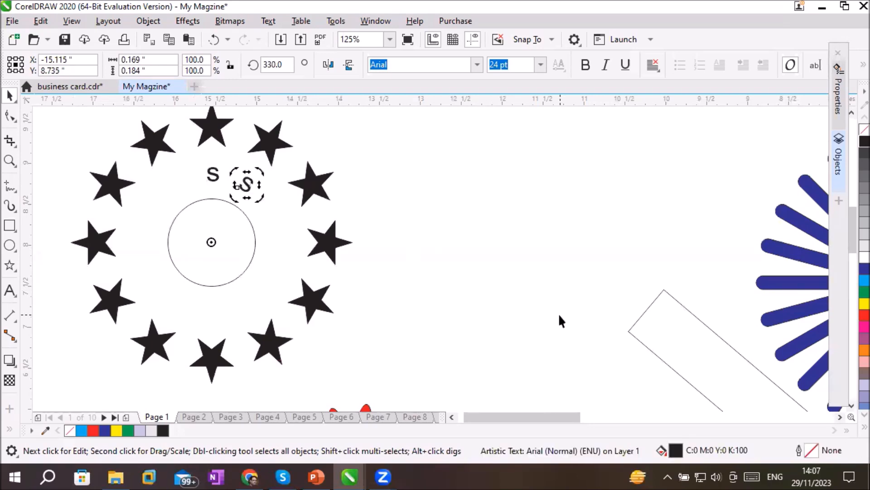
pyautogui.hotkey('ctrl', 'r')
pyautogui.hotkey('ctrl', 'r')
pyautogui.hotkey('ctrl', 'r')
pyautogui.hotkey('ctrl', 'r')
pyautogui.hotkey('ctrl', 'r')
pyautogui.hotkey('ctrl', 'r')
pyautogui.hotkey('ctrl', 'r')
pyautogui.hotkey('ctrl', 'r')
pyautogui.hotkey('ctrl', 'r')
pyautogui.hotkey('ctrl', 'r')
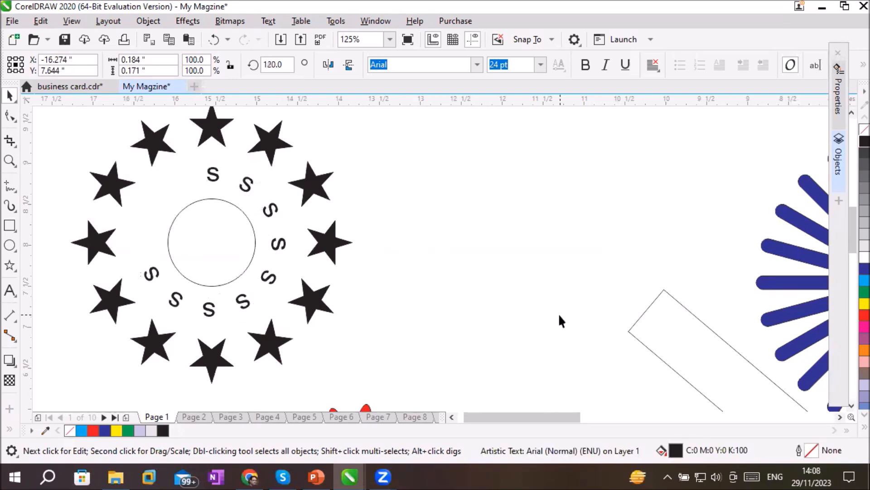
pyautogui.click(425, 272)
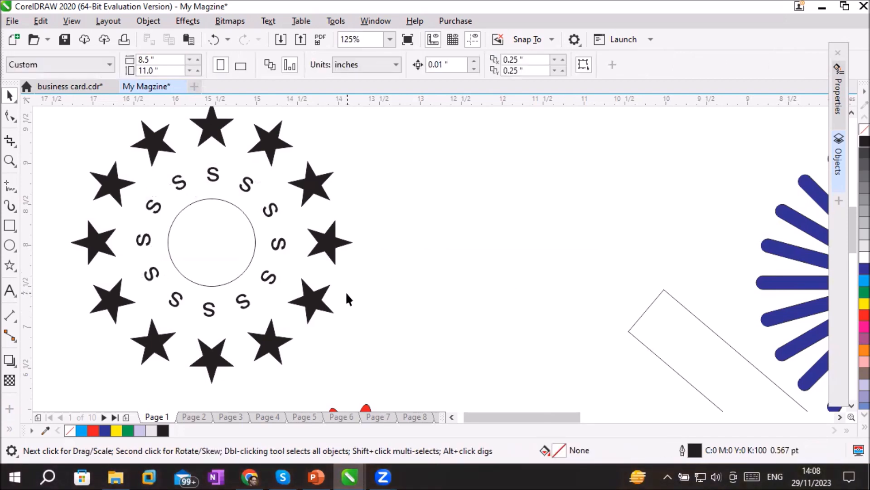
# Fill the circle inside the ring of letters with light grey
pyautogui.click(253, 243)
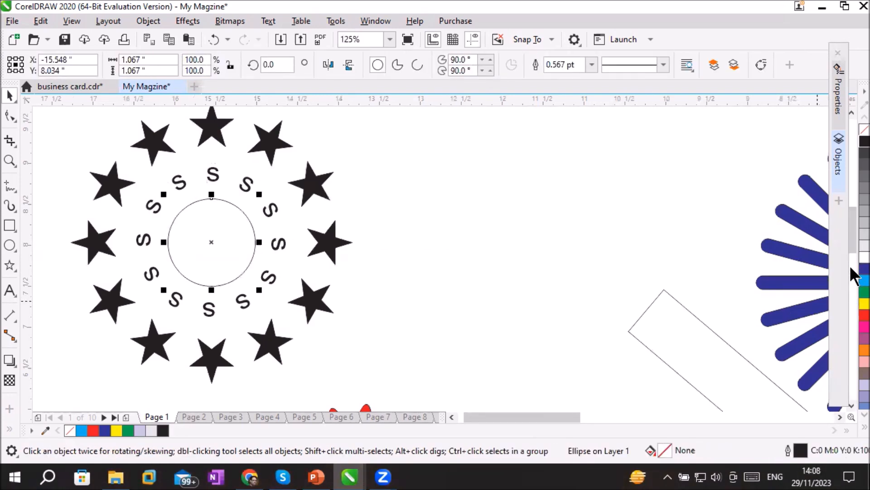
pyautogui.click(851, 233)
pyautogui.click(412, 314)
pyautogui.scroll(-2, 412, 314)
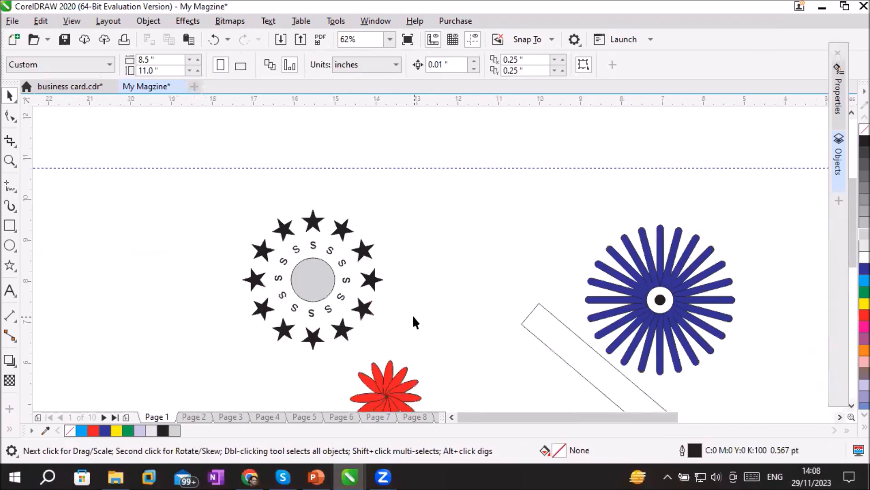
# Draw a concentric circle about 4.35 inches wide around the ring of stars and set its outline width to 3.0 pt
pyautogui.click(11, 241)
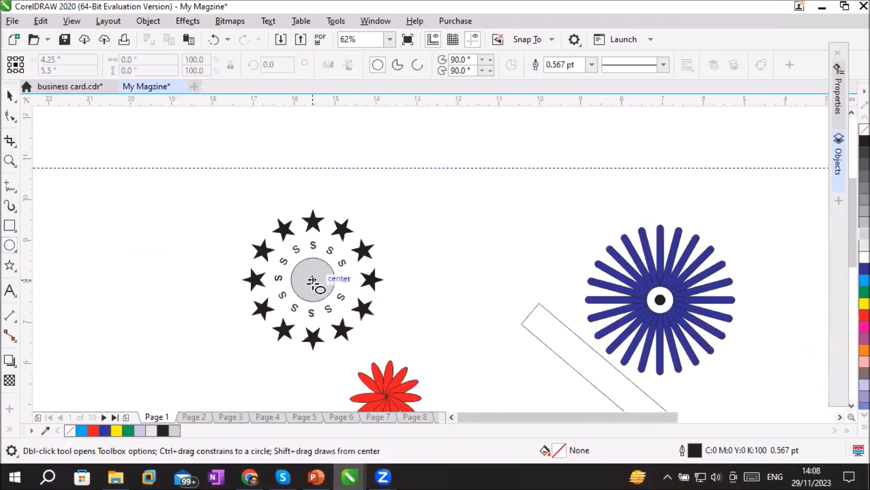
pyautogui.moveTo(312, 280)
pyautogui.mouseDown()
pyautogui.moveTo(393, 304)
pyautogui.moveTo(402, 371)
pyautogui.mouseUp()
pyautogui.hotkey('ctrl', 'shift')
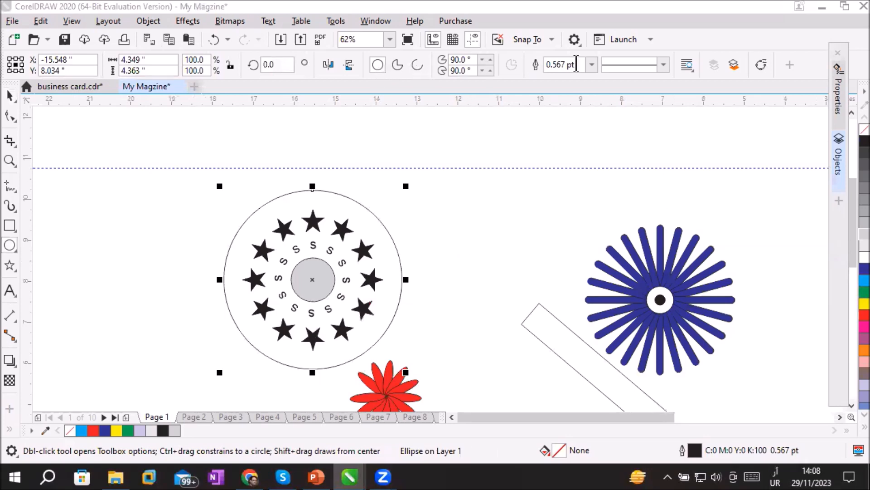
pyautogui.click(592, 64)
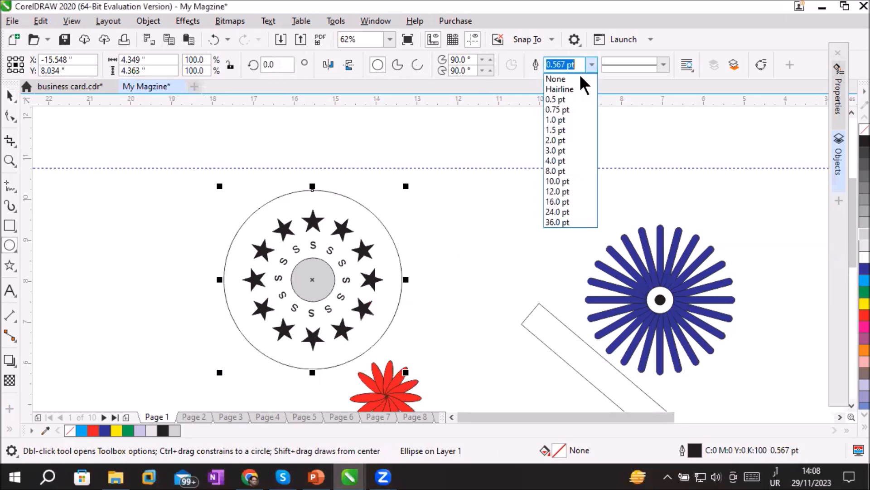
pyautogui.click(574, 150)
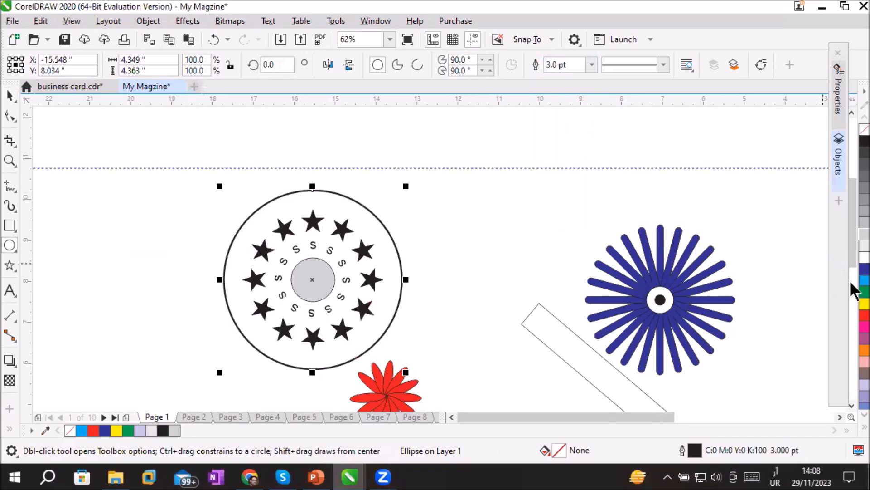
# Fill the large outer circle with cyan after trying and removing a red fill
pyautogui.click(852, 317)
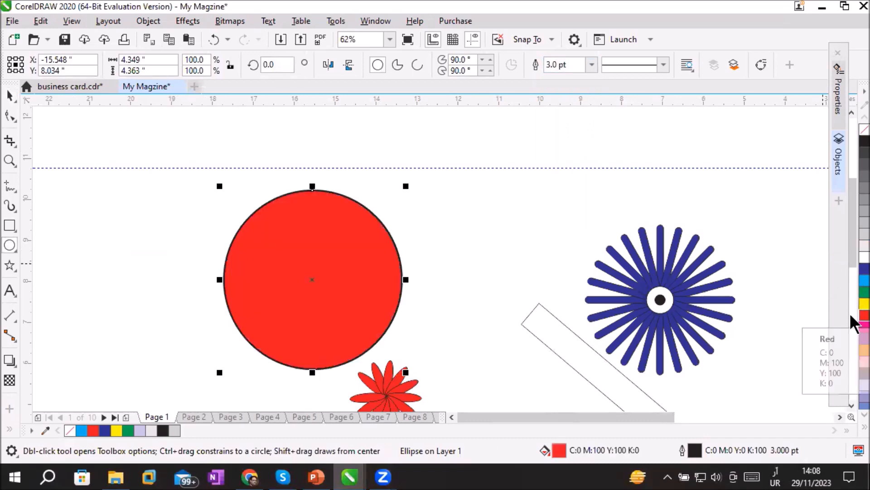
pyautogui.click(852, 132)
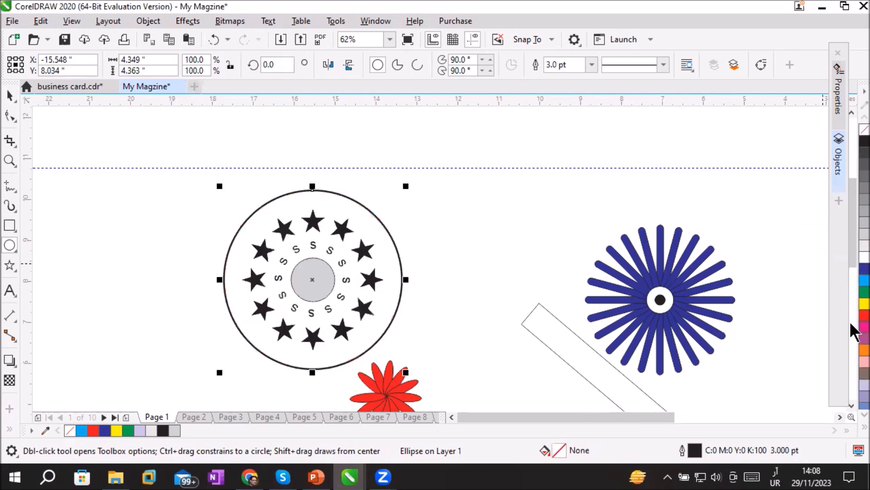
pyautogui.click(852, 282)
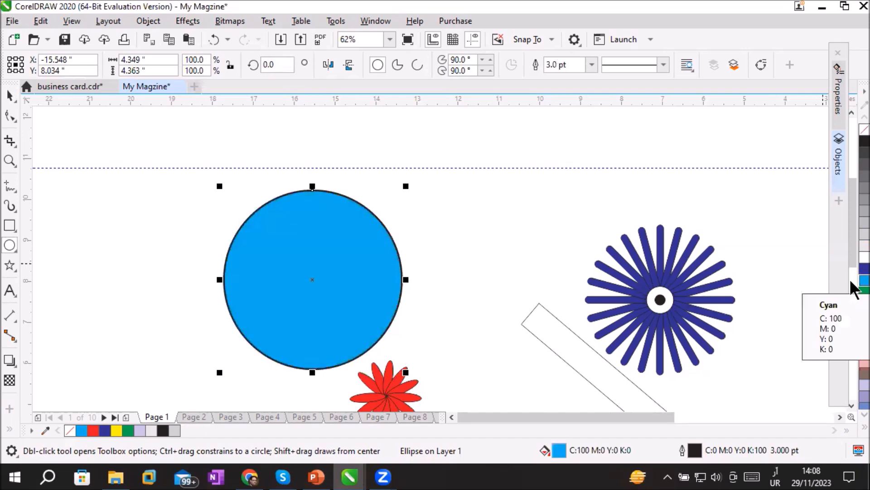
# Select the large cyan circle and review its stacking order options
pyautogui.click(10, 96)
pyautogui.click(338, 271)
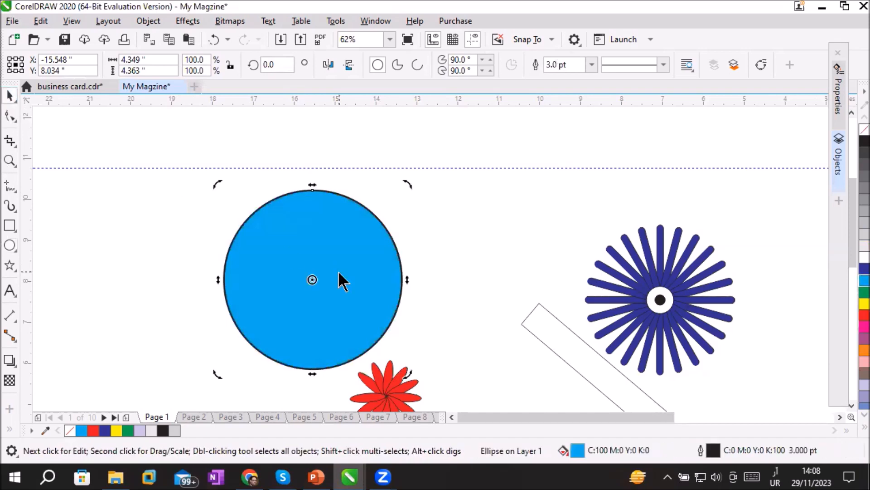
pyautogui.rightClick(339, 271)
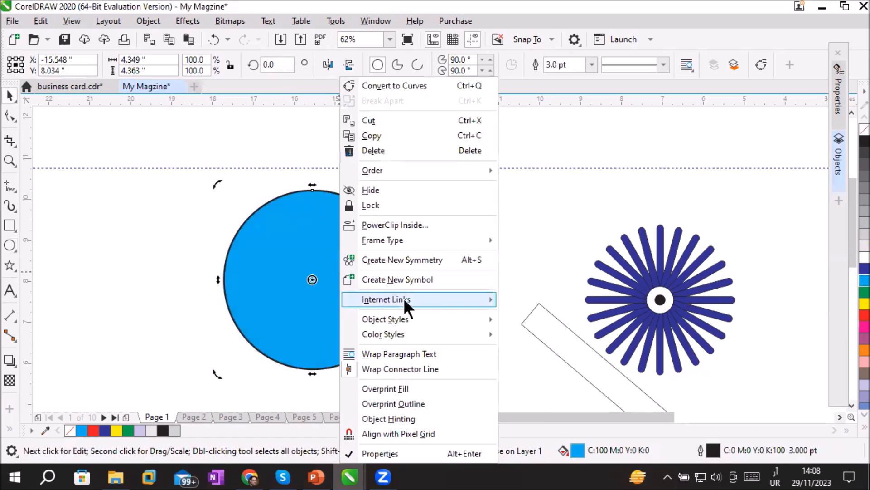
pyautogui.moveTo(406, 295)
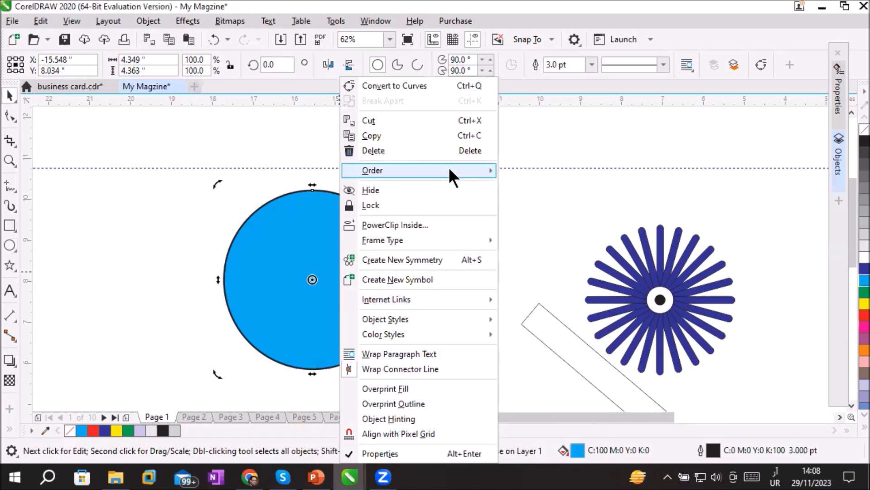
pyautogui.moveTo(450, 170)
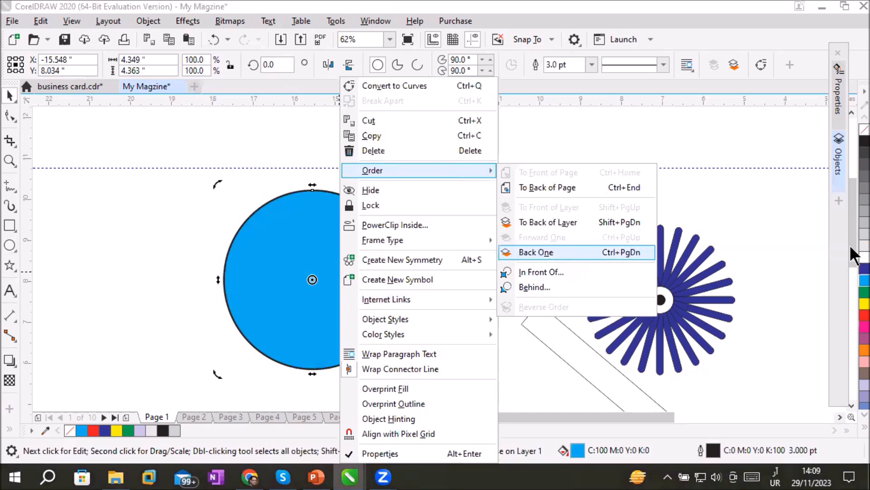
pyautogui.press('Escape')
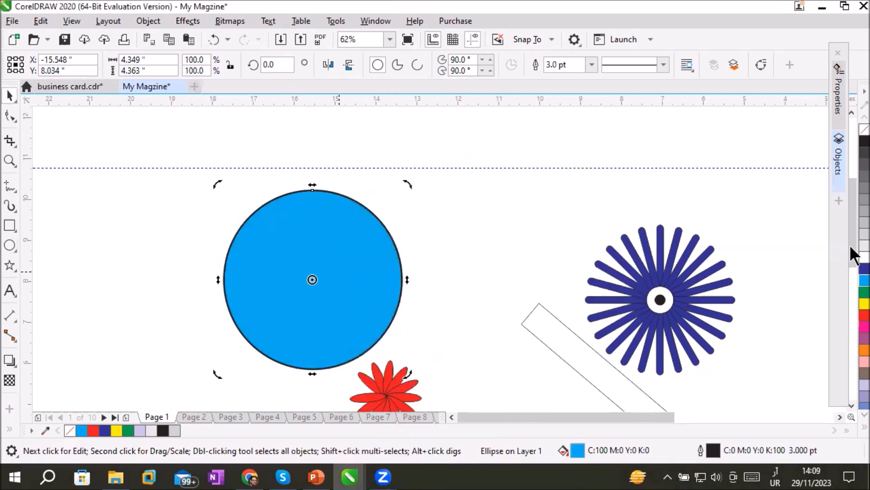
# Send the cyan circle backward one level at a time until it lies behind the ring of letters and the ring of stars
pyautogui.hotkey('ctrl', 'pagedown')
pyautogui.hotkey('ctrl', 'pagedown')
pyautogui.hotkey('ctrl', 'pagedown')
pyautogui.hotkey('ctrl', 'pagedown')
pyautogui.hotkey('ctrl', 'pagedown')
pyautogui.hotkey('ctrl', 'pagedown')
pyautogui.hotkey('ctrl', 'pagedown')
pyautogui.hotkey('ctrl', 'pagedown')
pyautogui.hotkey('ctrl', 'pagedown')
pyautogui.hotkey('ctrl', 'pagedown')
pyautogui.hotkey('ctrl', 'pagedown')
pyautogui.hotkey('ctrl', 'pagedown')
pyautogui.hotkey('ctrl', 'pagedown')
pyautogui.hotkey('ctrl', 'pagedown')
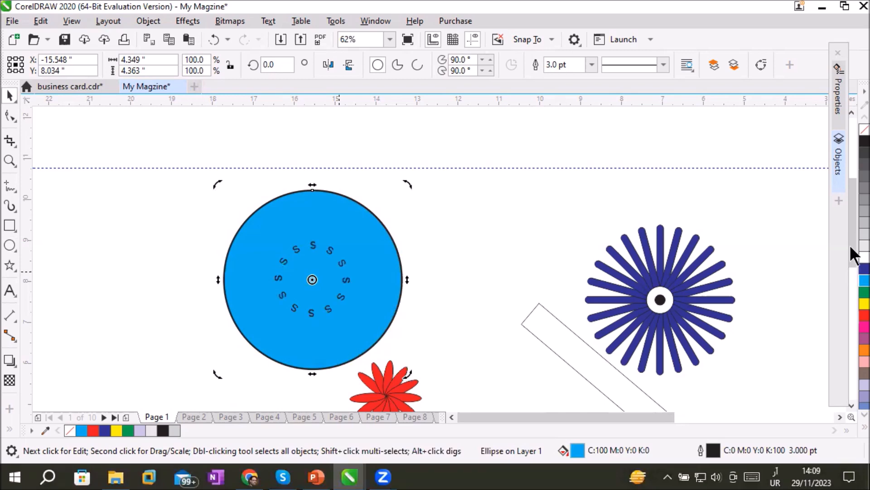
pyautogui.hotkey('ctrl', 'pagedown')
pyautogui.hotkey('ctrl', 'pagedown')
pyautogui.hotkey('ctrl', 'pagedown')
pyautogui.hotkey('ctrl', 'pagedown')
pyautogui.hotkey('ctrl', 'pagedown')
pyautogui.hotkey('ctrl', 'pagedown')
pyautogui.hotkey('ctrl', 'pagedown')
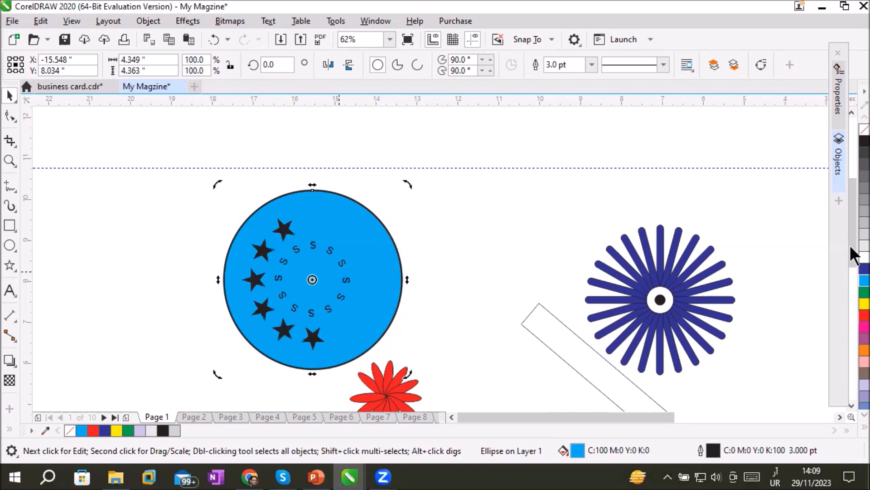
pyautogui.hotkey('ctrl', 'pagedown')
pyautogui.hotkey('ctrl', 'pagedown')
pyautogui.hotkey('ctrl', 'pagedown')
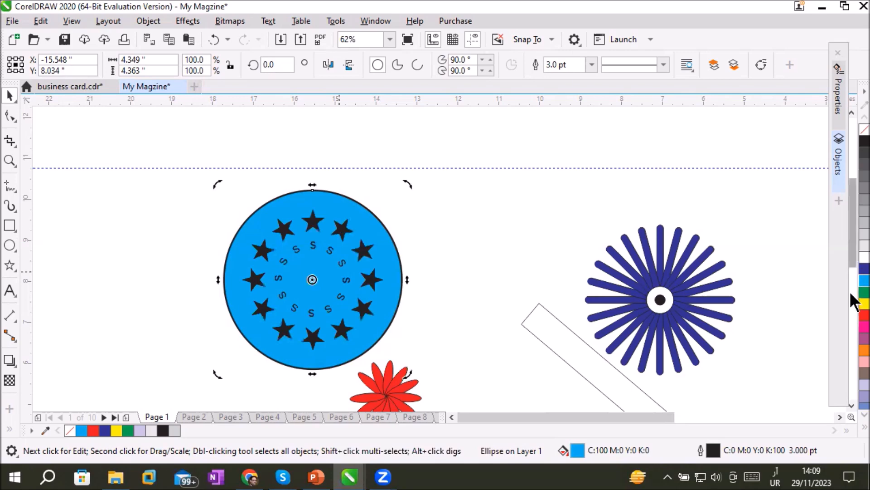
pyautogui.click(460, 212)
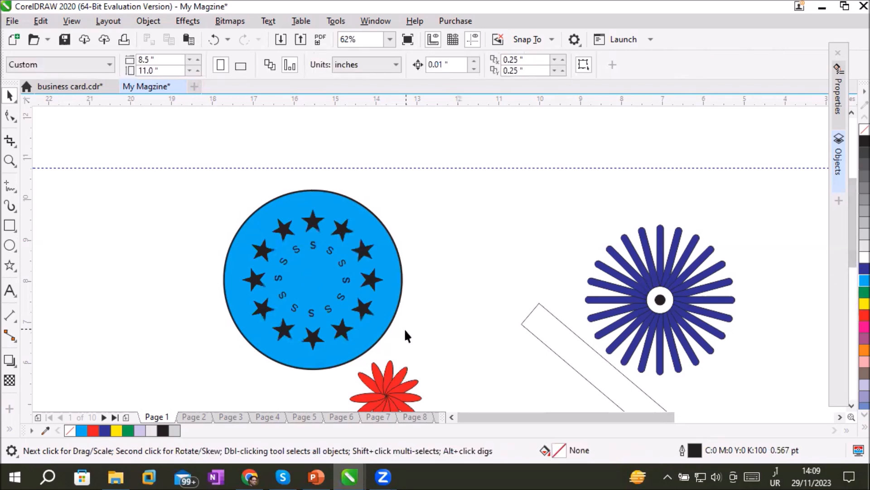
# Send the cyan circle back one more level so it lies behind the grey centre circle
pyautogui.scroll(2, 420, 299)
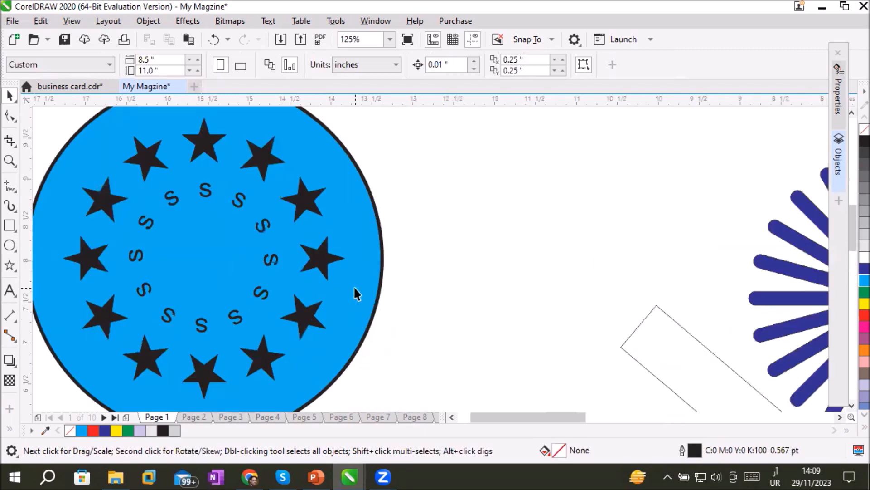
pyautogui.scroll(-2, 354, 291)
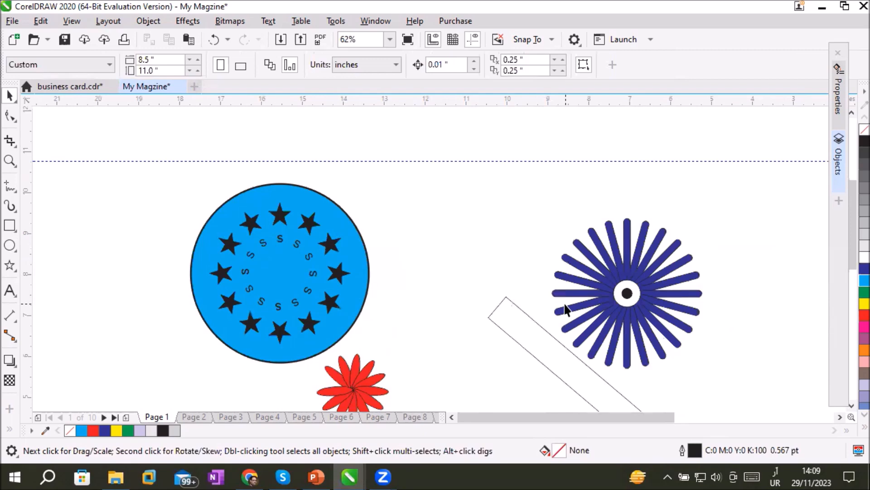
pyautogui.click(279, 200)
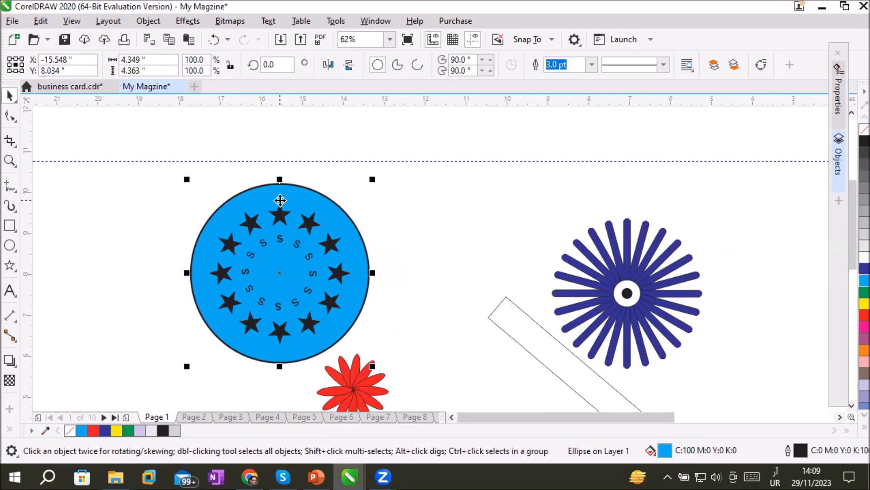
pyautogui.hotkey('ctrl', 'pagedown')
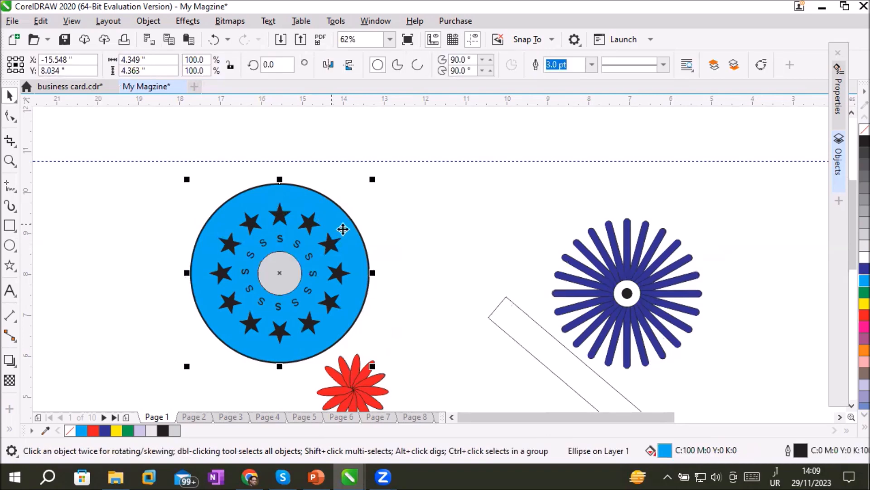
pyautogui.click(433, 246)
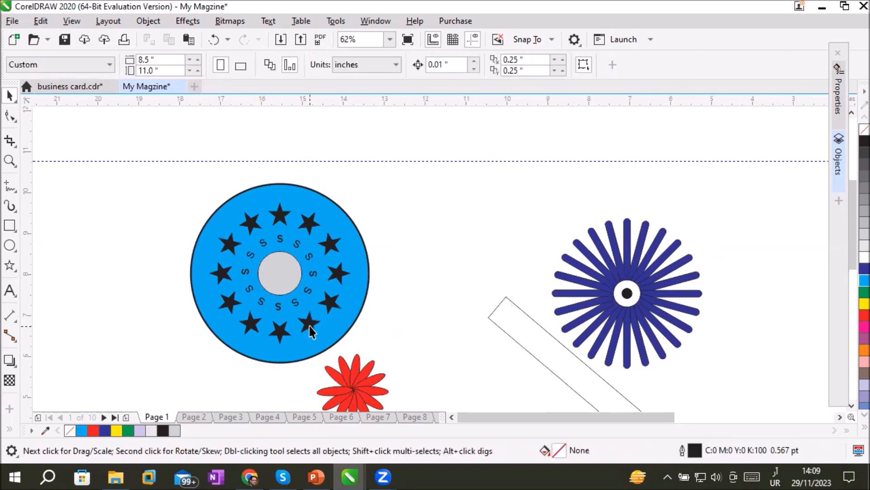
pyautogui.click(283, 273)
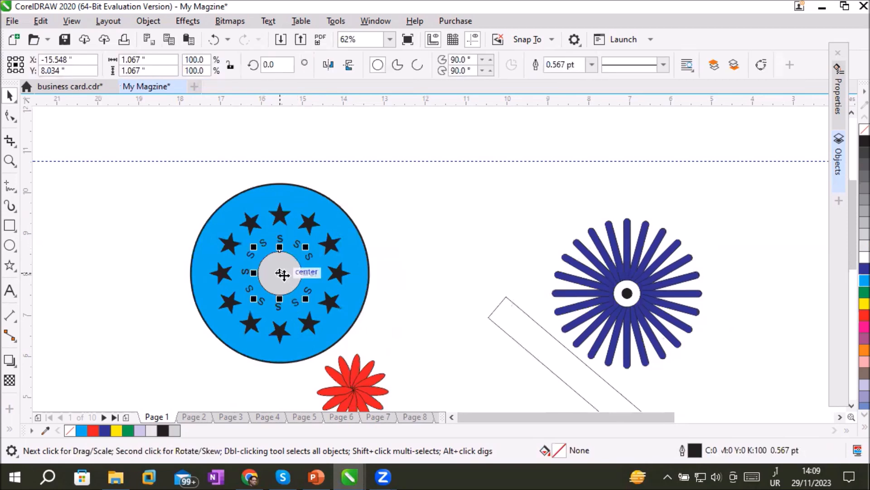
pyautogui.click(423, 259)
# Import pngtree-big-pizza-png-png-image_6611417.png from the FastFood Images folder and place it about 1.175 inches wide beside the emblem
pyautogui.scroll(2, 361, 319)
pyautogui.click(178, 230)
pyautogui.click(443, 313)
pyautogui.click(12, 21)
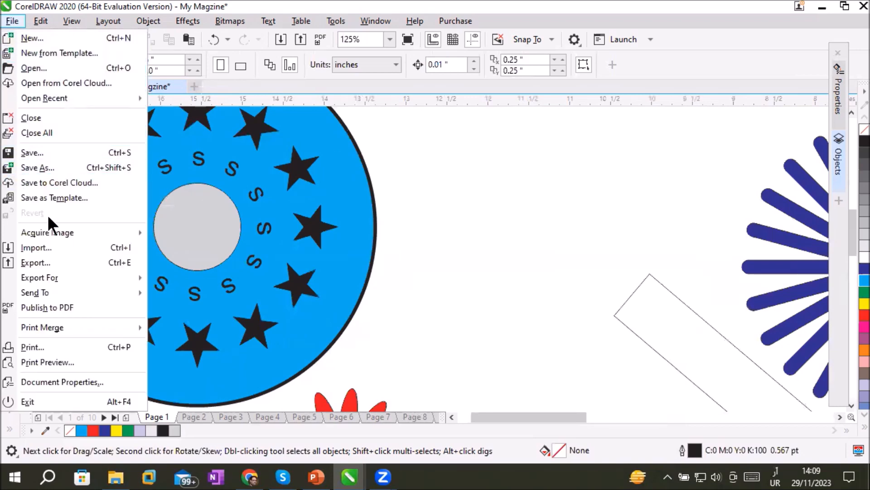
pyautogui.click(44, 244)
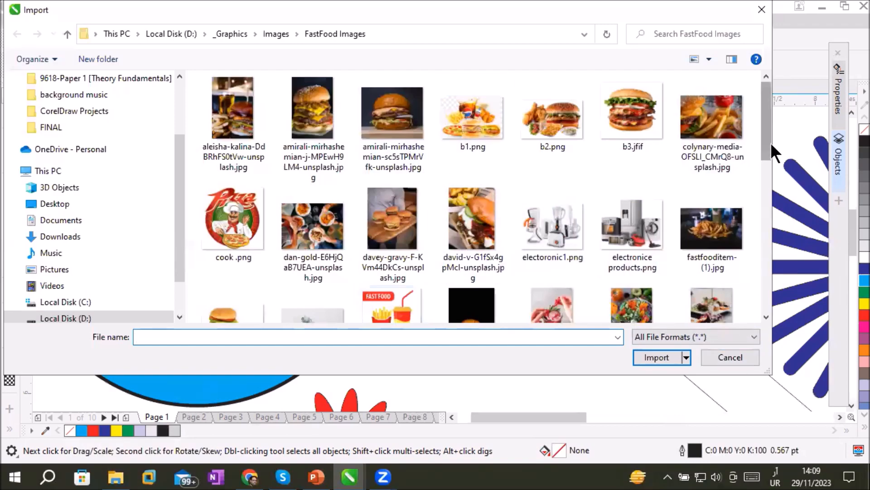
pyautogui.moveTo(768, 142); pyautogui.dragTo(782, 218)
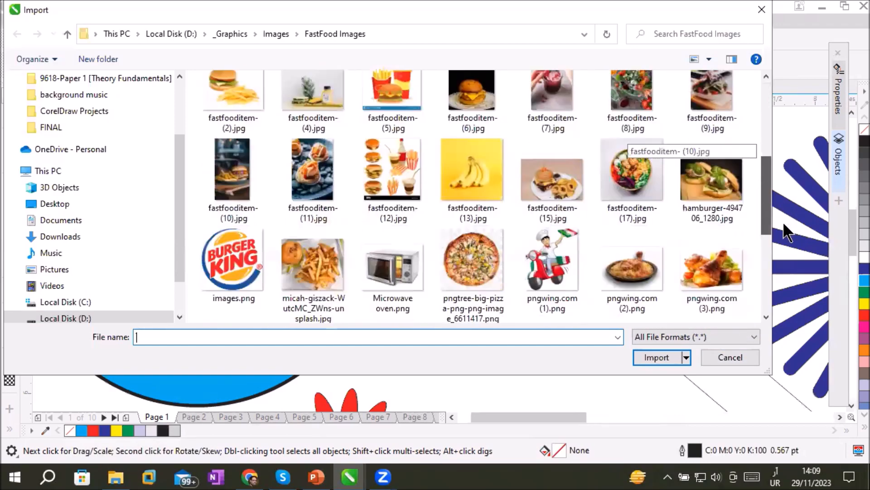
pyautogui.doubleClick(484, 239)
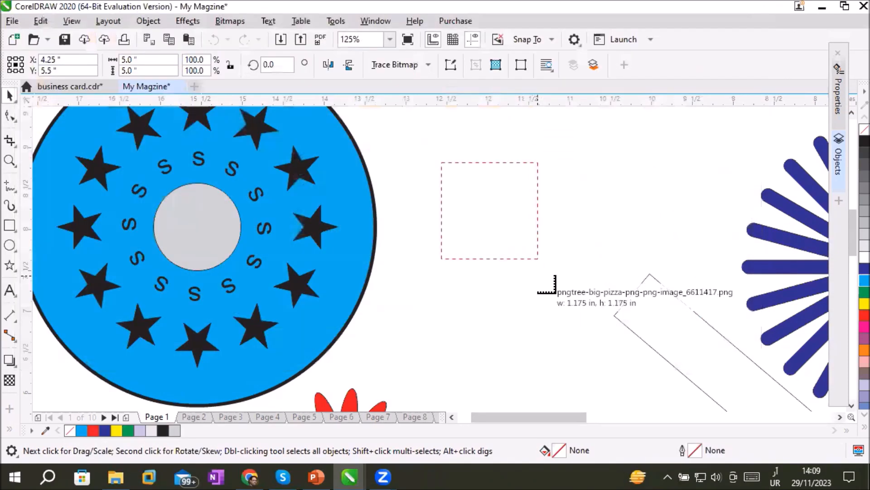
pyautogui.moveTo(442, 162); pyautogui.dragTo(538, 275)
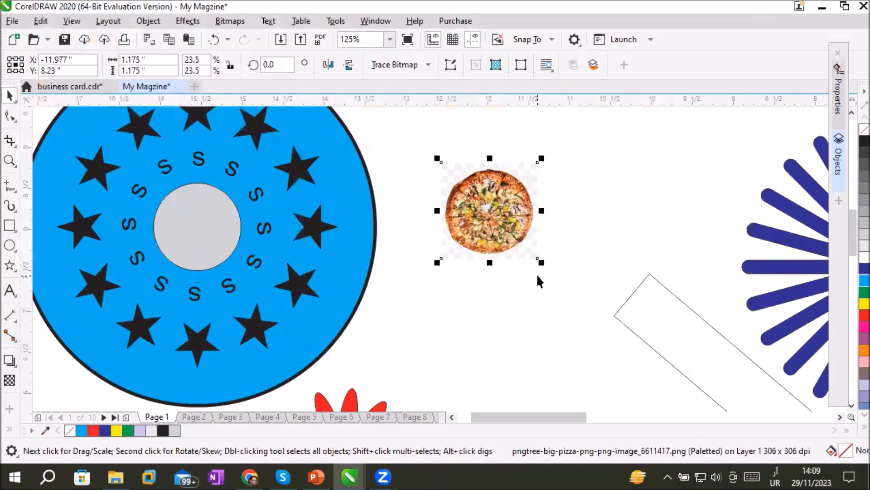
# PowerClip the pizza image inside the grey centre circle of the emblem
pyautogui.rightClick(494, 233)
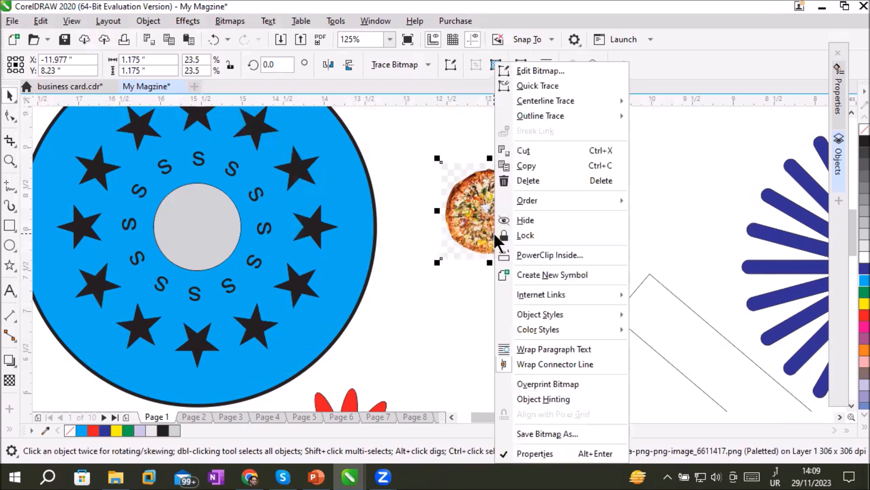
pyautogui.click(522, 254)
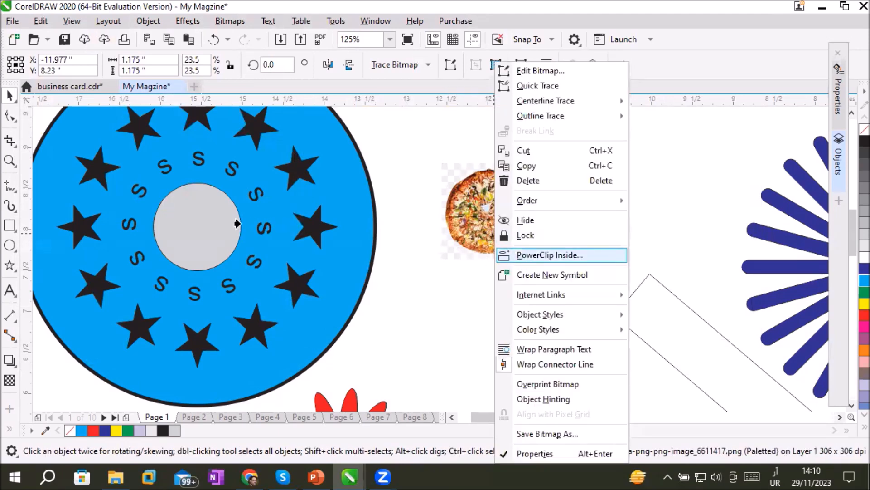
pyautogui.click(182, 225)
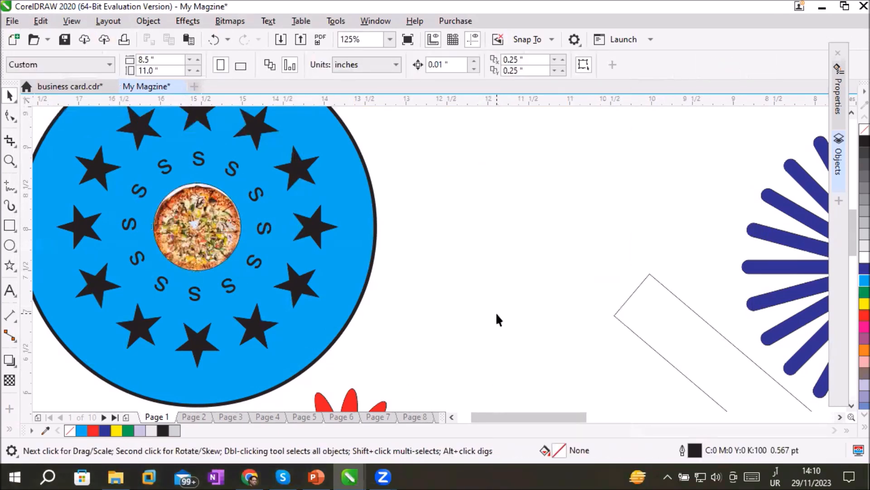
# Try Stretch to Fill on the pizza image inside the centre circle and undo it
pyautogui.click(205, 216)
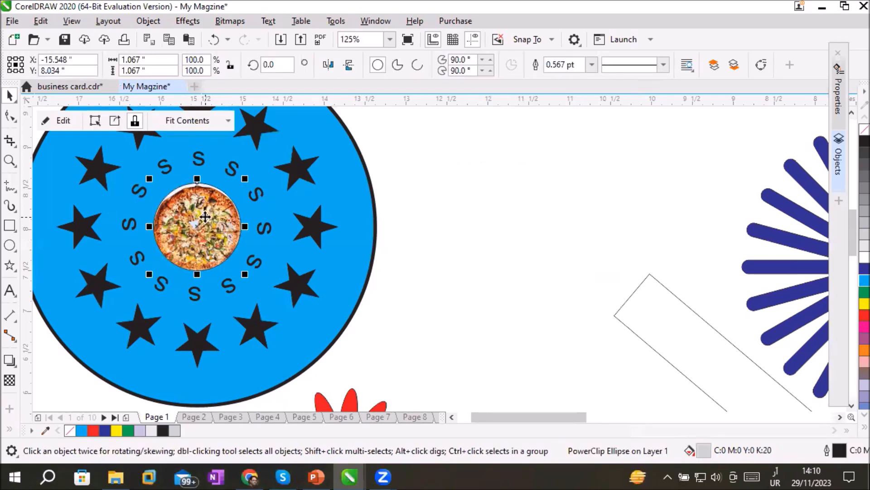
pyautogui.click(227, 120)
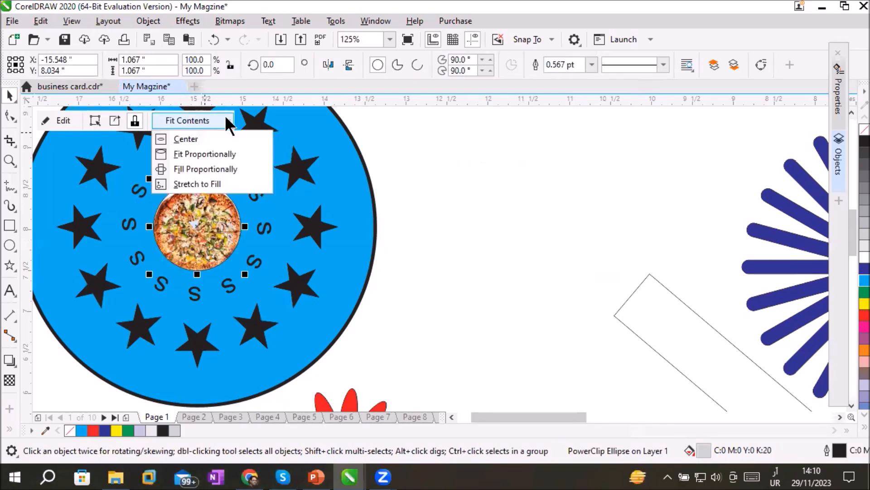
pyautogui.click(209, 184)
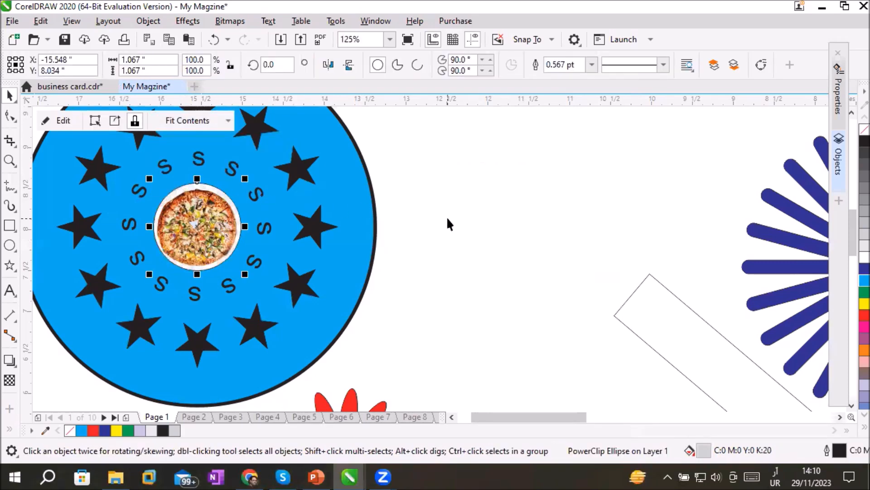
pyautogui.rightClick(215, 211)
pyautogui.click(533, 210)
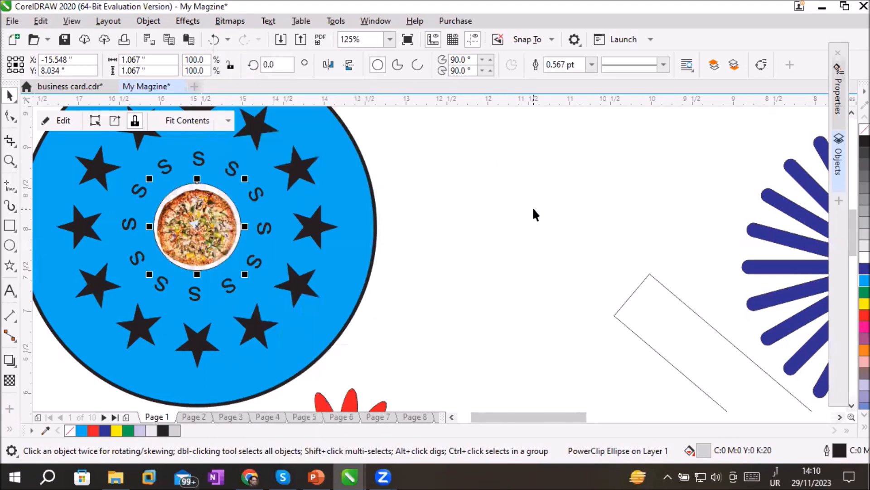
pyautogui.hotkey('ctrl', 'z')
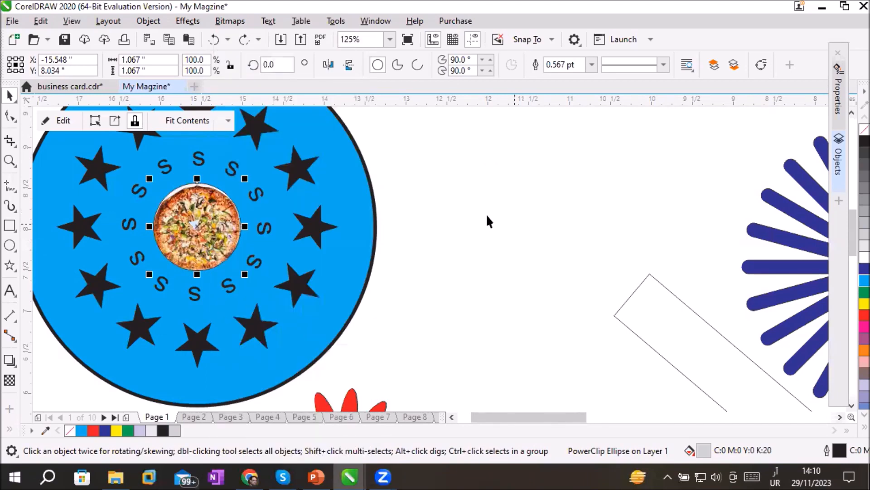
# Move the complete star emblem onto the fast food flyer and scale it down to a small badge just below the red ellipse
pyautogui.scroll(-1, 156, 172)
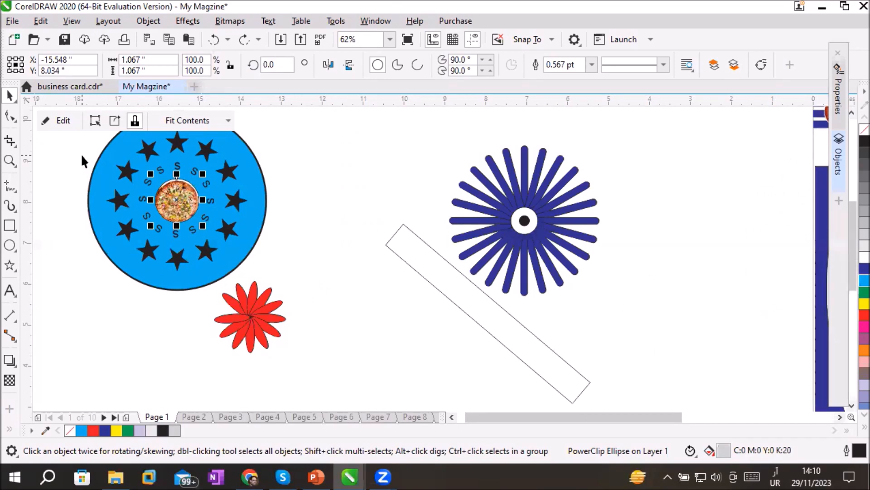
pyautogui.scroll(-1, 81, 153)
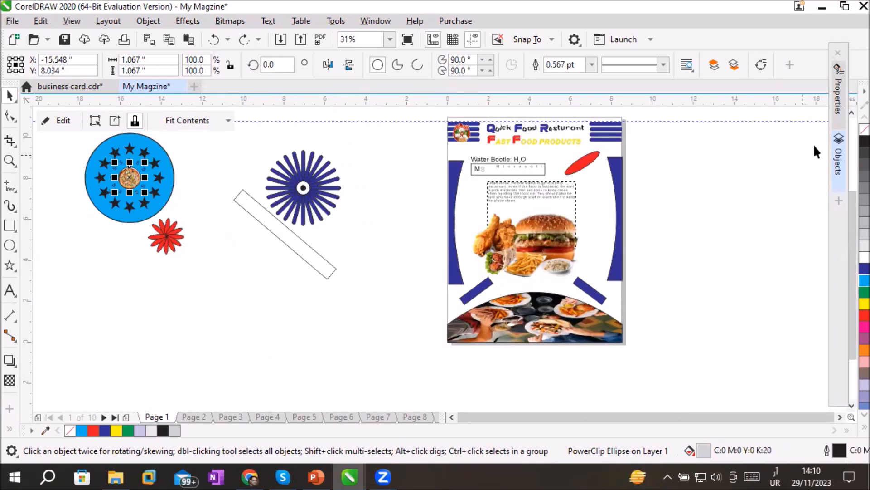
pyautogui.click(852, 114)
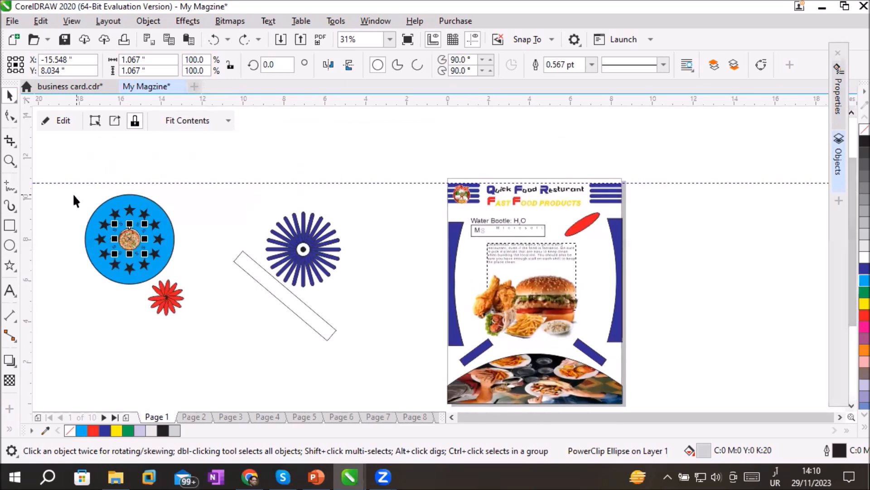
pyautogui.moveTo(62, 187); pyautogui.dragTo(201, 285)
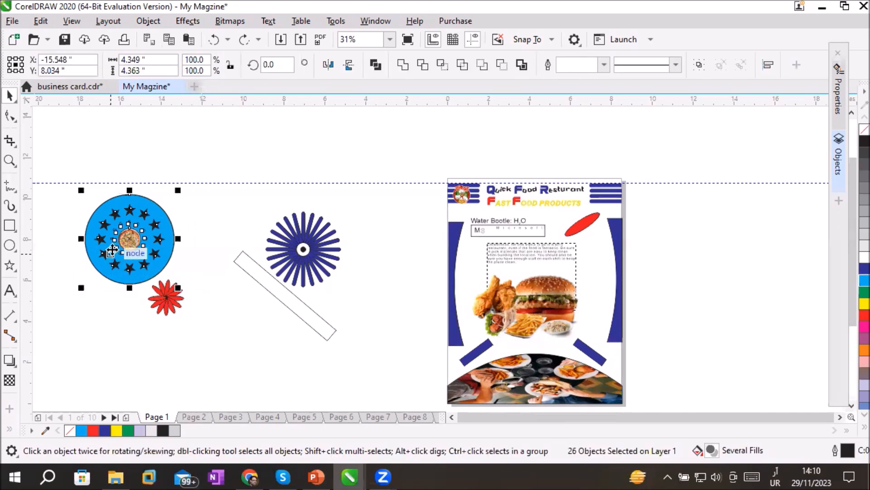
pyautogui.moveTo(112, 252); pyautogui.dragTo(588, 287)
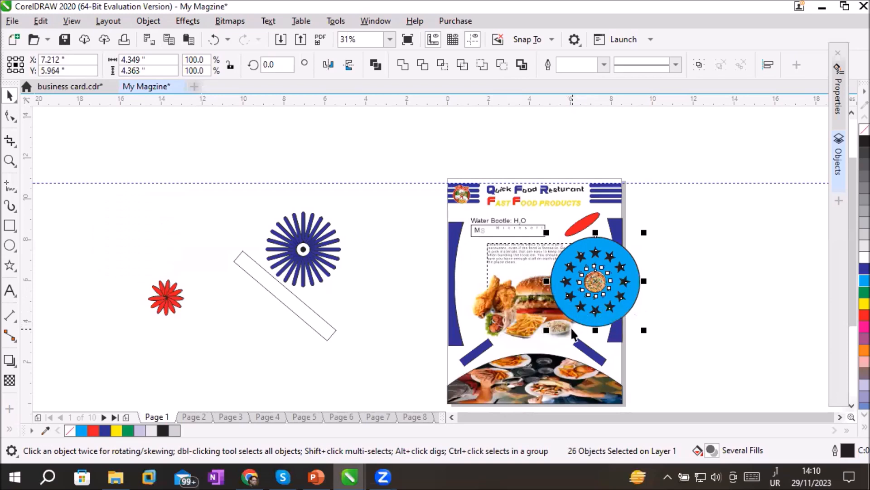
pyautogui.moveTo(548, 331); pyautogui.dragTo(591, 248)
# Delete the red ellipse from the flyer and the leftover radial patterns and rectangle lying beside the page
pyautogui.click(581, 221)
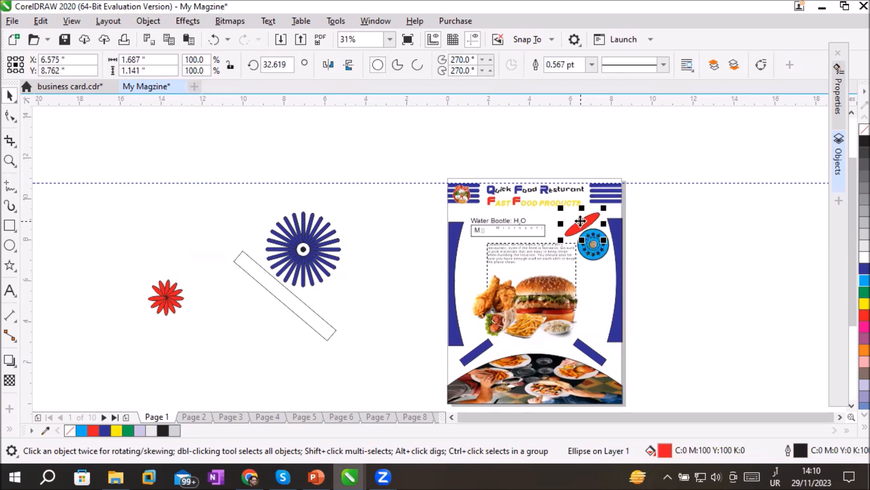
pyautogui.press('Delete')
pyautogui.moveTo(99, 182); pyautogui.dragTo(362, 361)
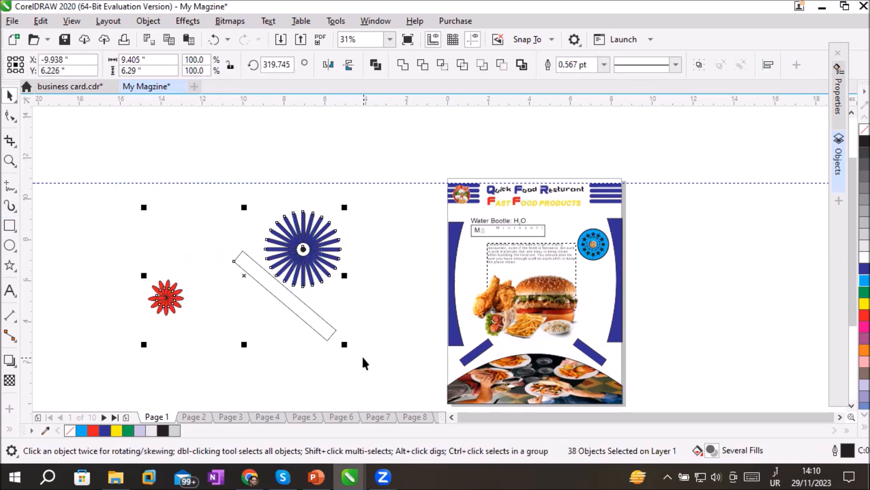
pyautogui.press('Delete')
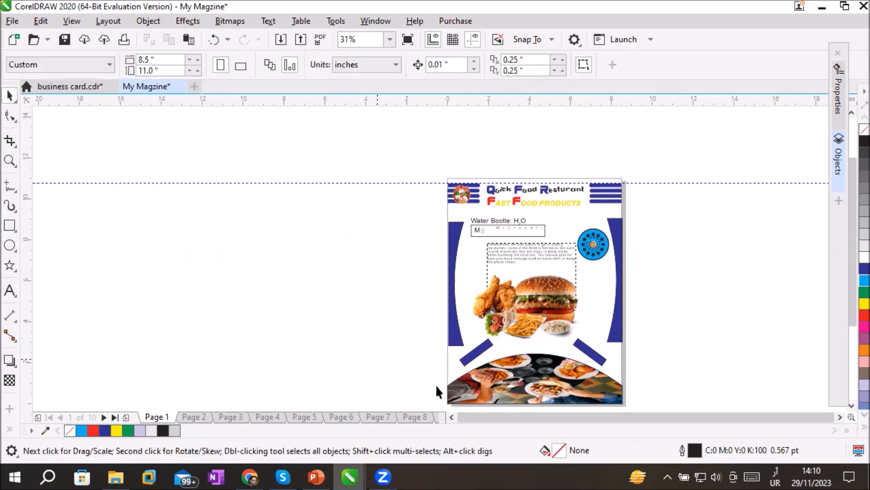
pyautogui.click(838, 415)
pyautogui.click(839, 415)
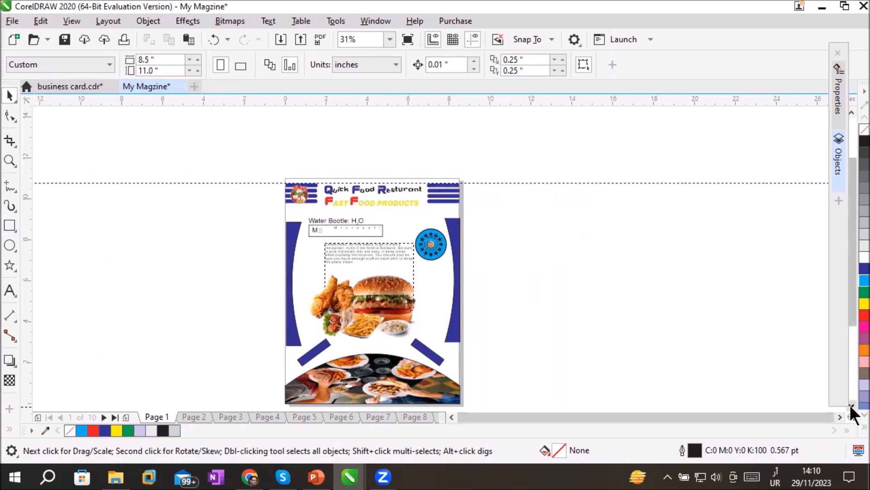
pyautogui.click(851, 406)
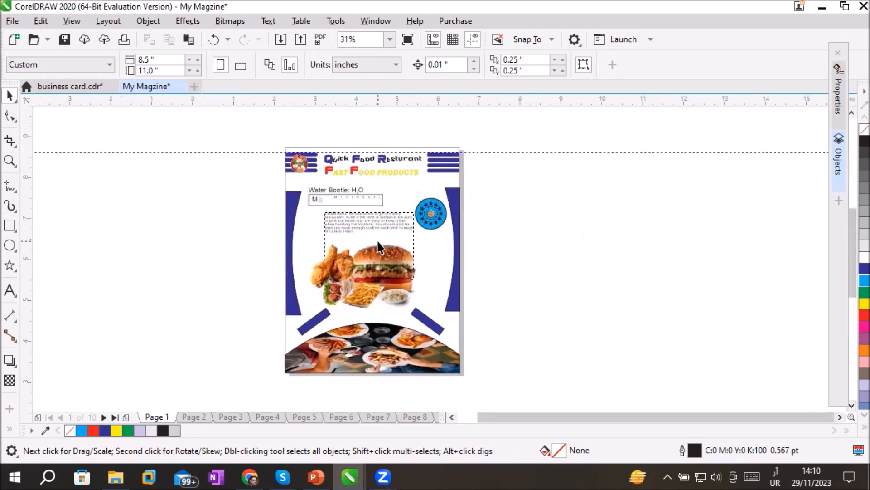
pyautogui.scroll(3, 378, 247)
pyautogui.scroll(-2, 378, 248)
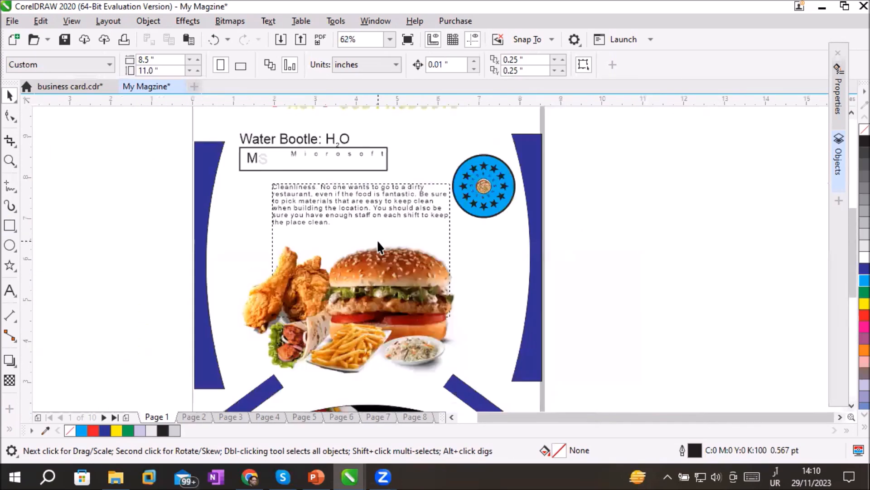
pyautogui.scroll(-3, 418, 202)
pyautogui.scroll(2, 418, 201)
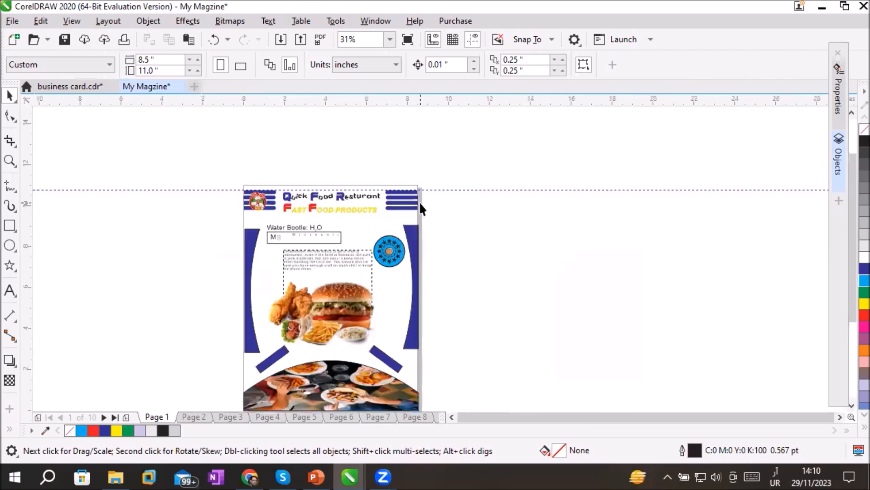
# Start exporting the flyer in PDF format as My Magzine.pdf to the My Client folder on the Desktop
pyautogui.click(12, 21)
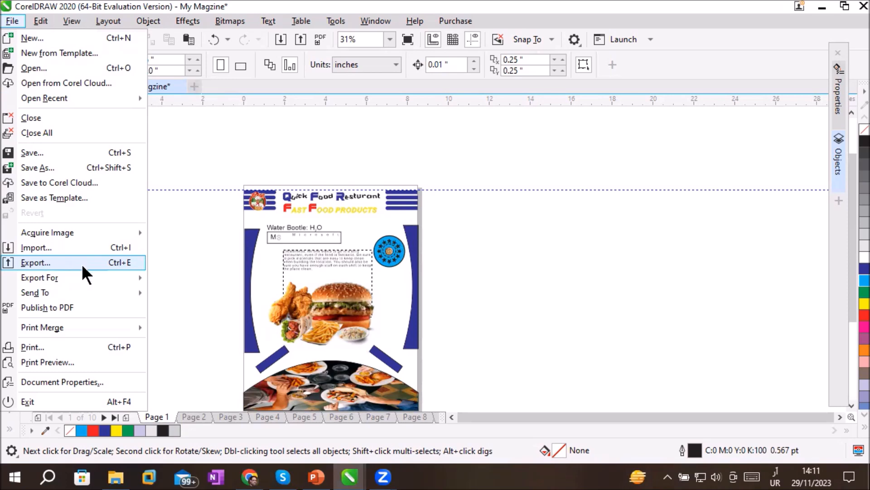
pyautogui.moveTo(86, 276)
pyautogui.click(91, 257)
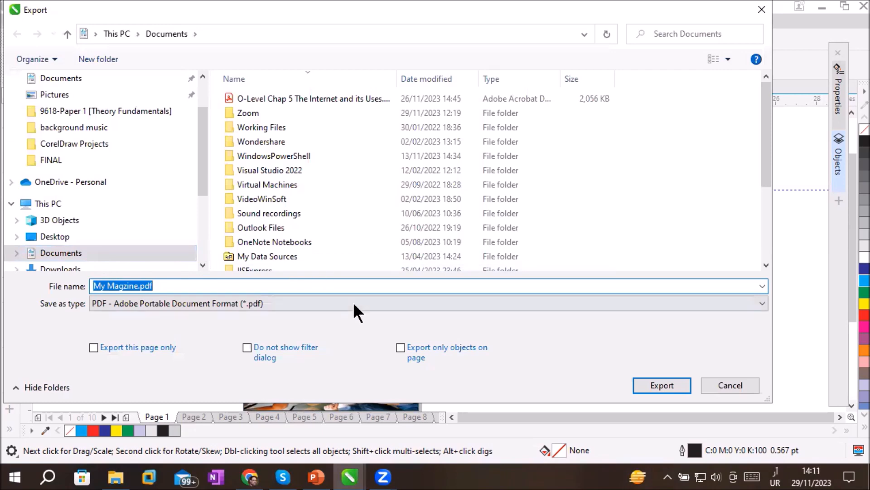
pyautogui.click(324, 303)
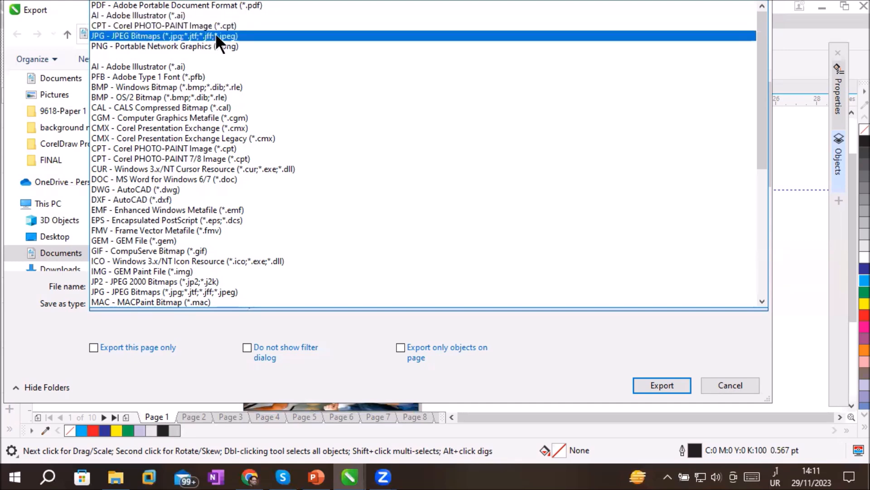
pyautogui.click(243, 5)
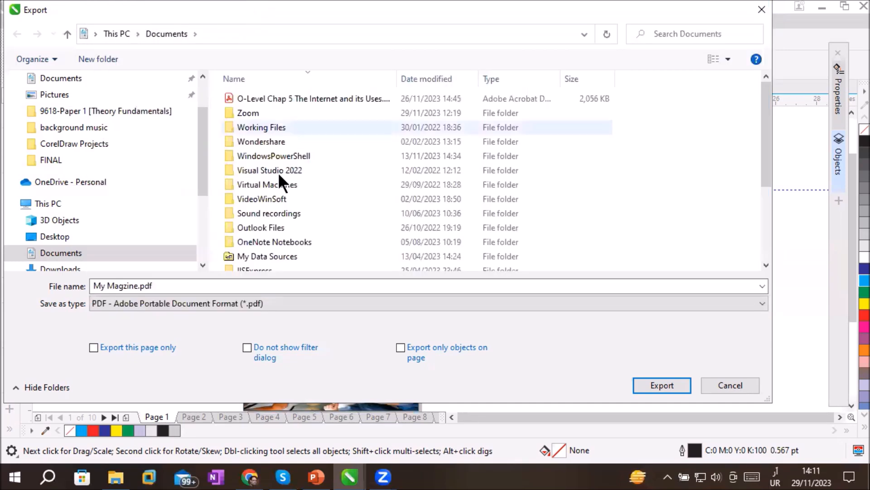
pyautogui.click(198, 285)
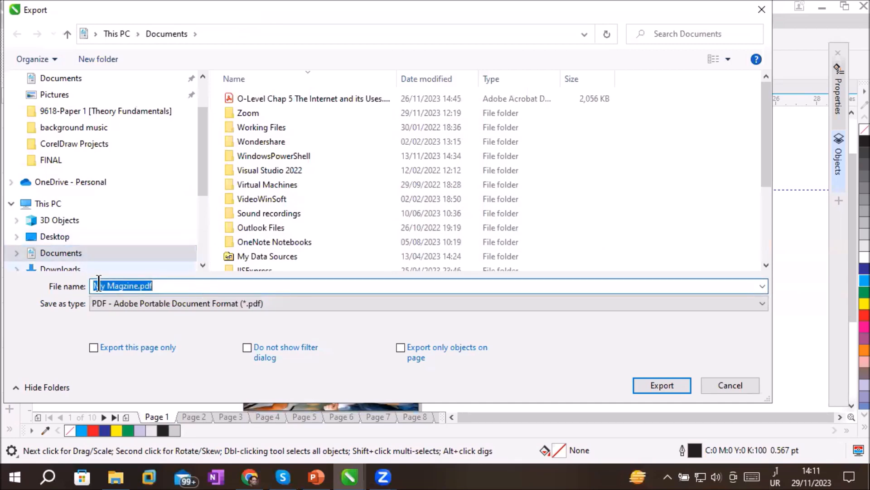
pyautogui.click(49, 239)
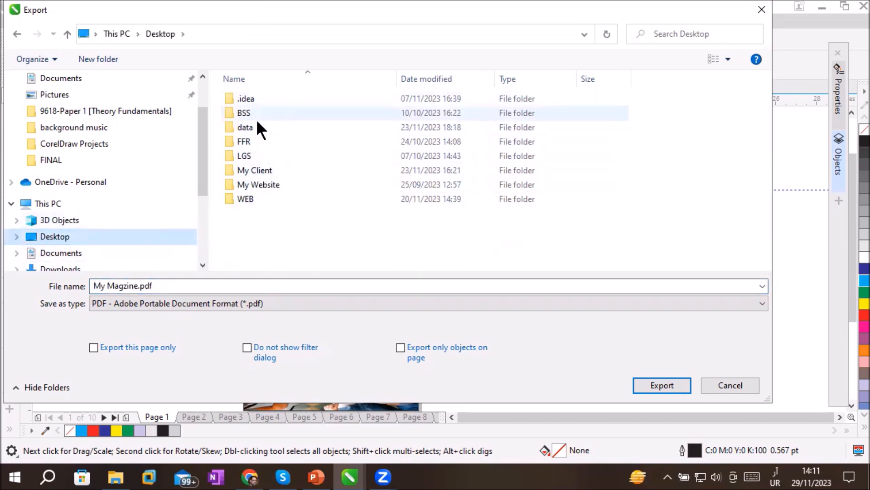
pyautogui.doubleClick(271, 171)
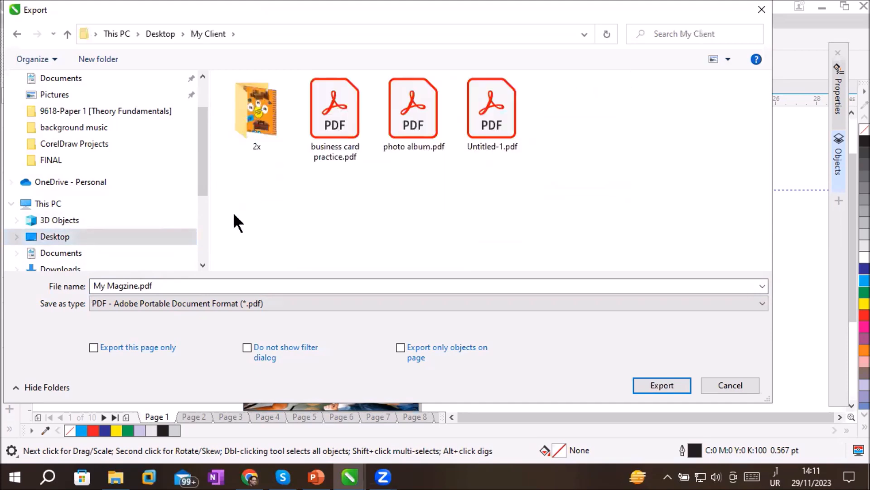
pyautogui.doubleClick(113, 286)
pyautogui.click(130, 285)
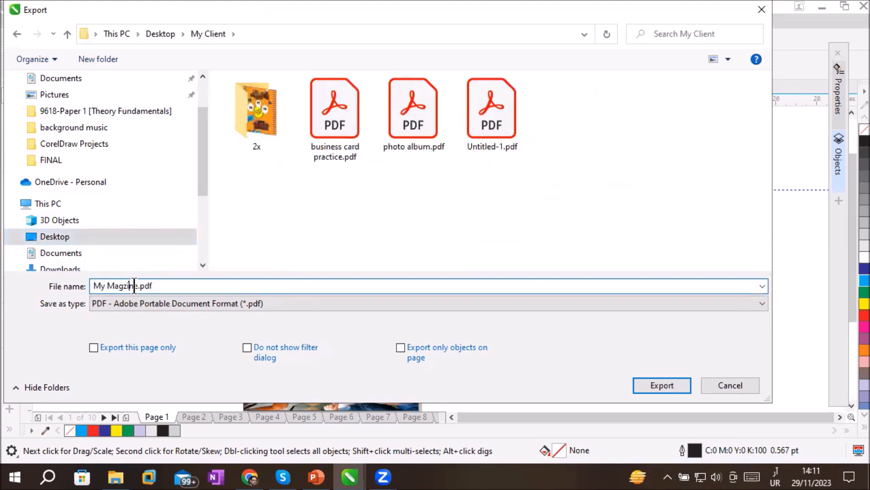
pyautogui.click(137, 285)
pyautogui.click(658, 385)
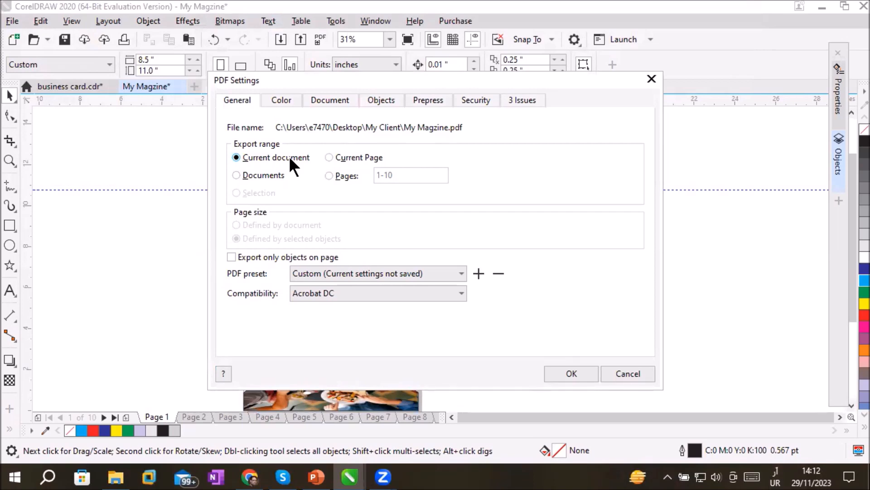
pyautogui.click(345, 157)
pyautogui.click(278, 157)
pyautogui.press('Escape')
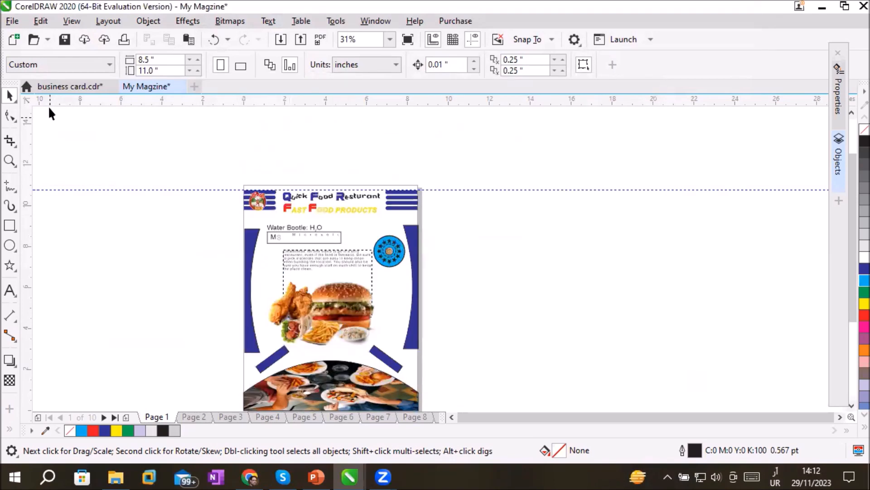
# Look at the Herbalife page in the business card document, compare it with My Magzine, and return to the flyer
pyautogui.click(64, 83)
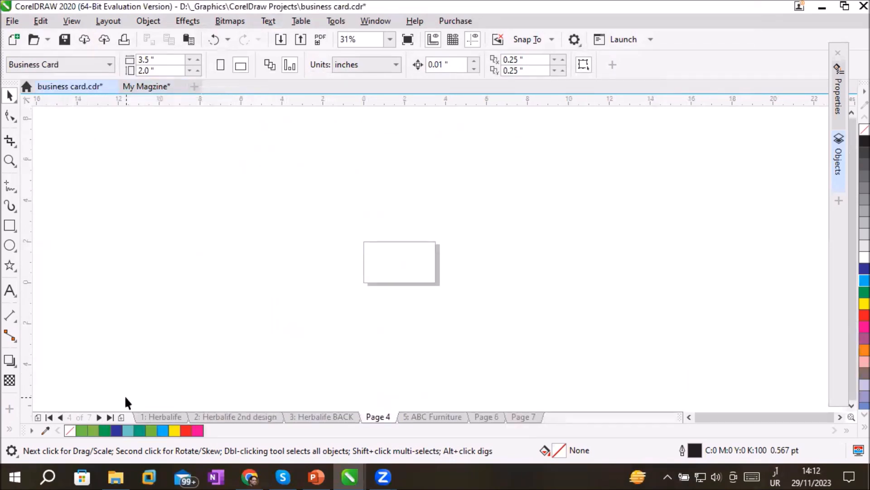
pyautogui.click(168, 417)
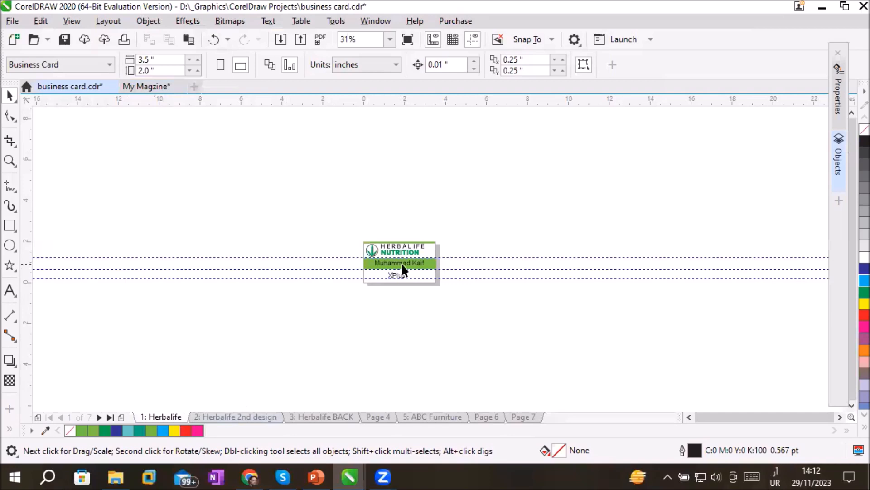
pyautogui.scroll(5, 399, 263)
pyautogui.click(151, 86)
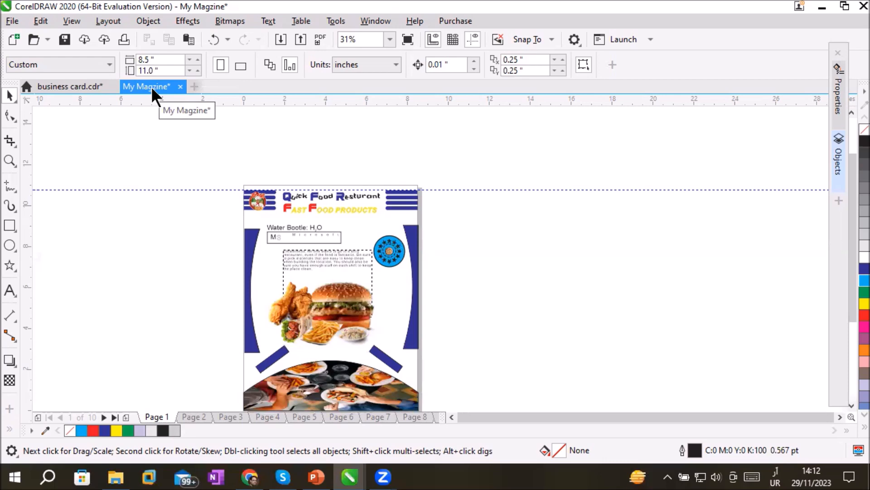
pyautogui.click(79, 84)
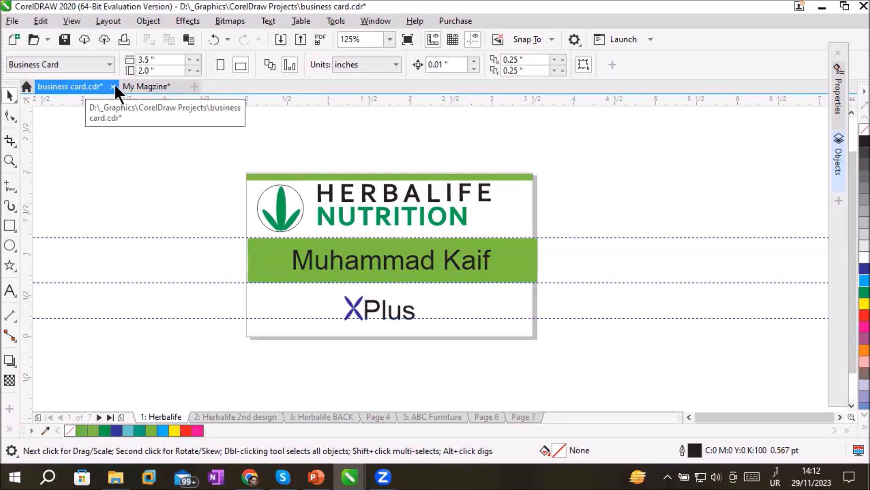
pyautogui.click(152, 86)
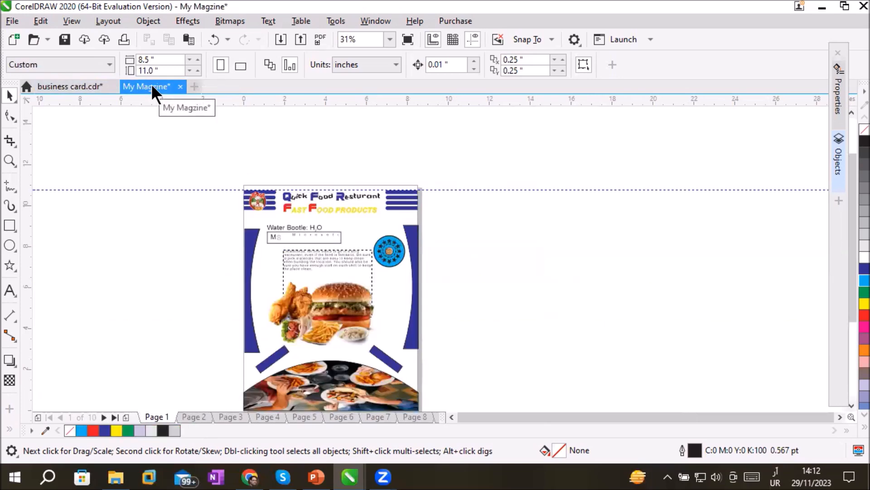
# Export only the current page of the flyer as My Magzine.pdf into the My Client folder
pyautogui.click(7, 22)
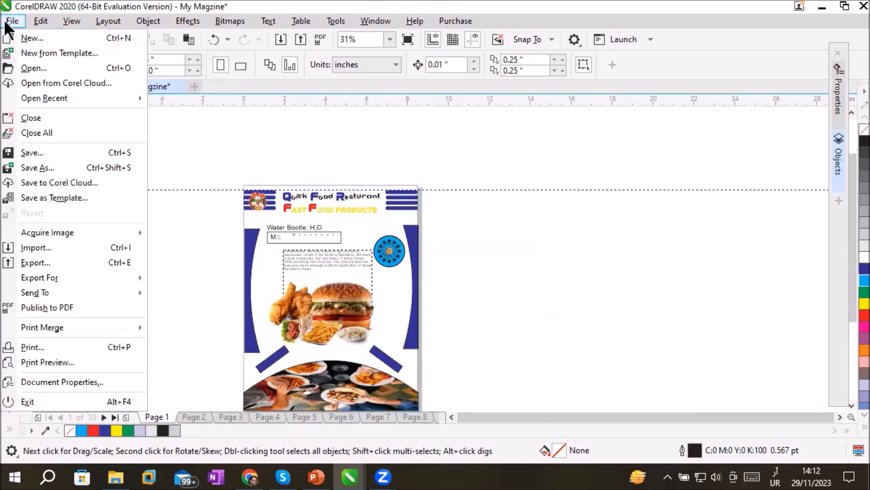
pyautogui.click(84, 261)
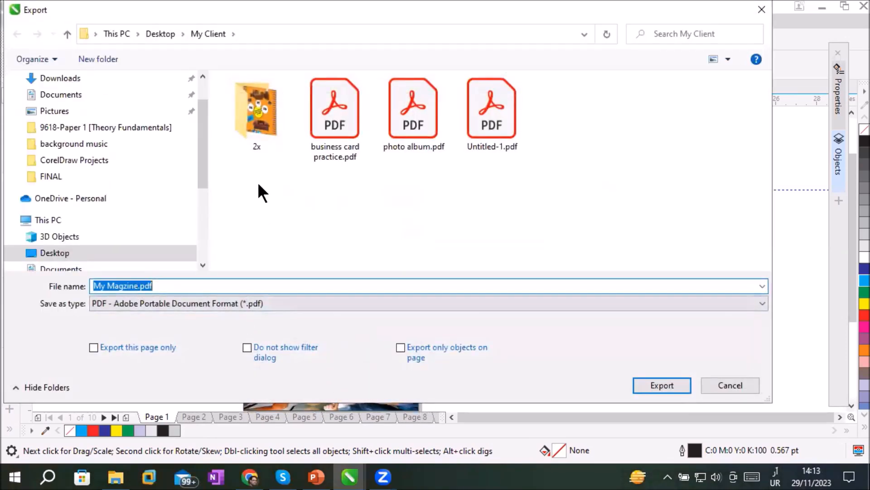
pyautogui.click(675, 385)
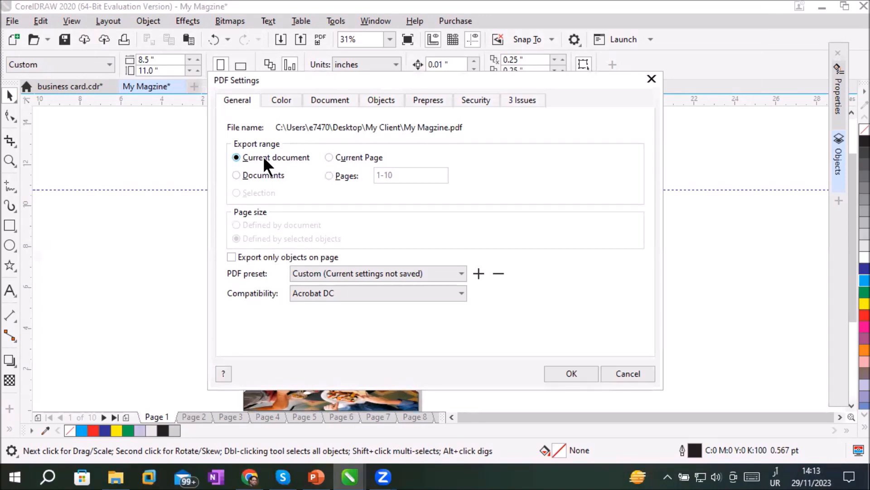
pyautogui.click(341, 156)
pyautogui.click(278, 158)
pyautogui.click(257, 175)
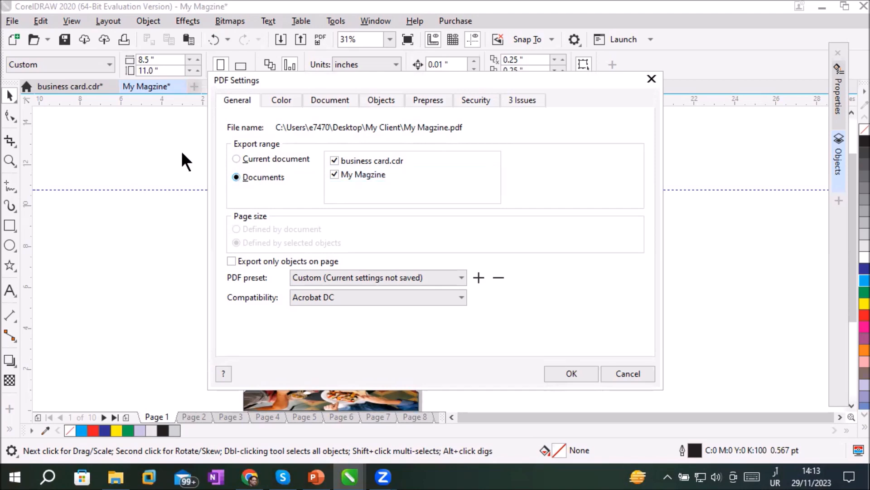
pyautogui.click(256, 158)
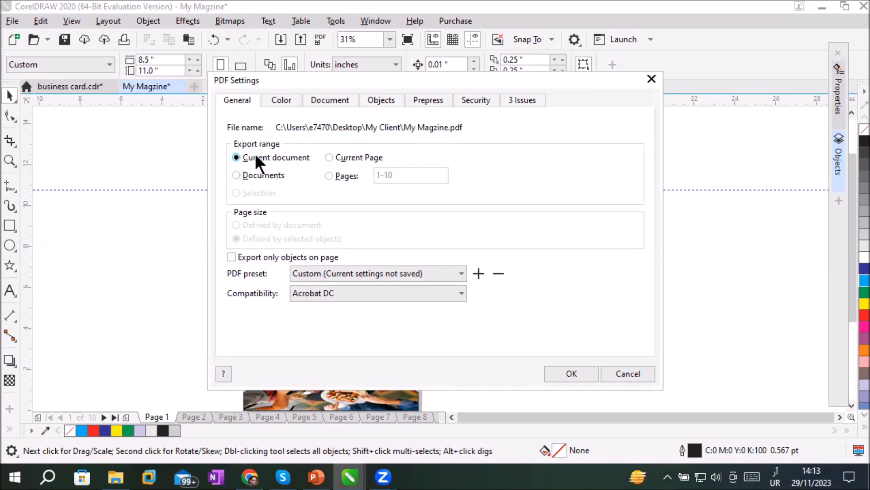
pyautogui.click(337, 164)
pyautogui.click(569, 375)
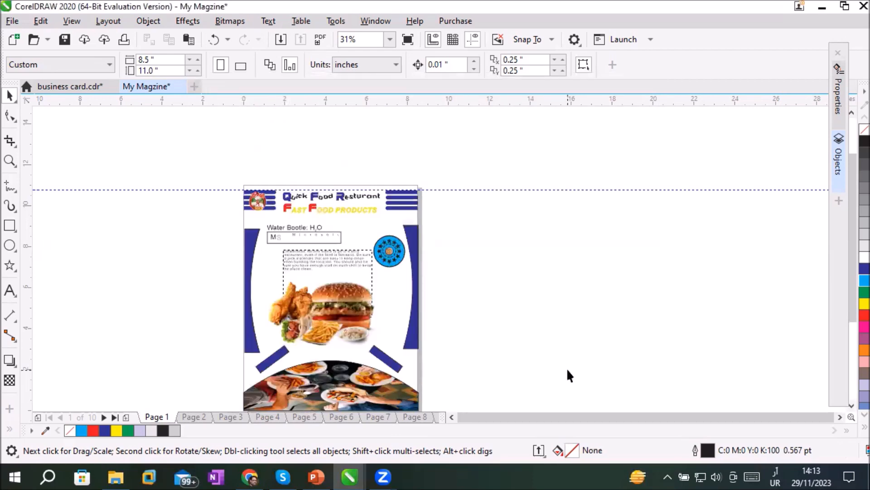
# Open the exported My Magzine.pdf from the Desktop's My Client folder in Acrobat and check the whole flyer page
pyautogui.moveTo(110, 471)
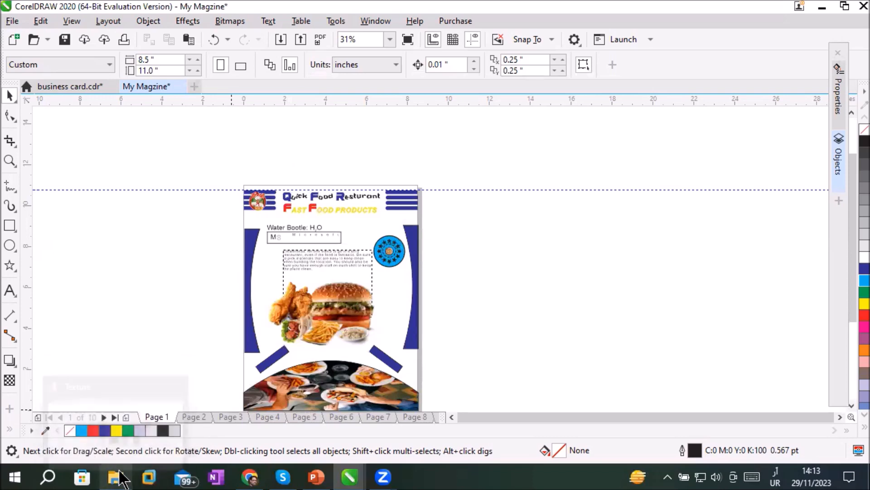
pyautogui.click(119, 473)
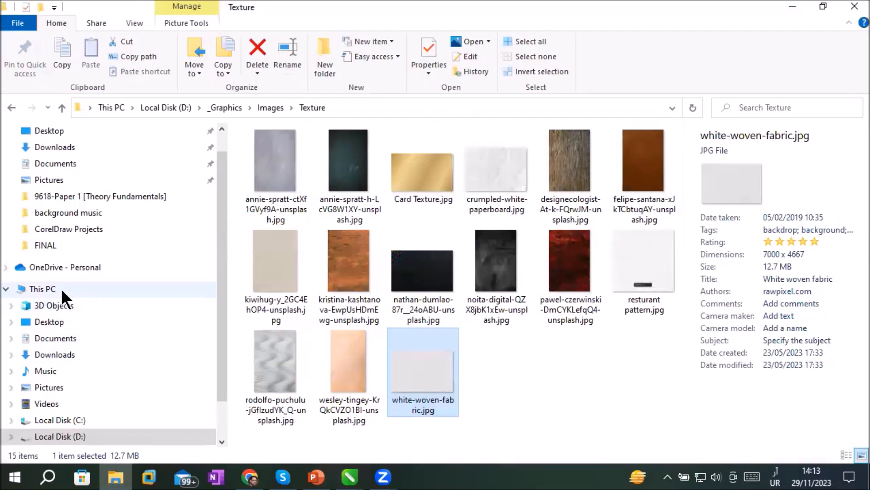
pyautogui.click(56, 323)
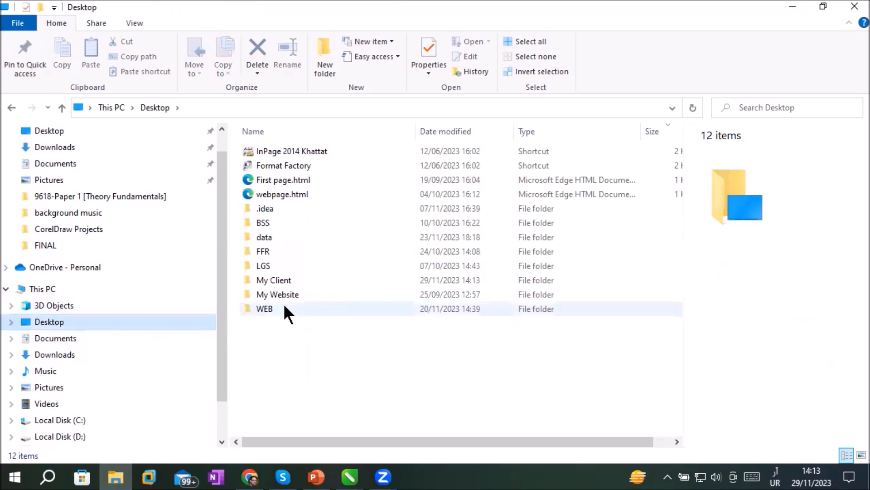
pyautogui.doubleClick(309, 279)
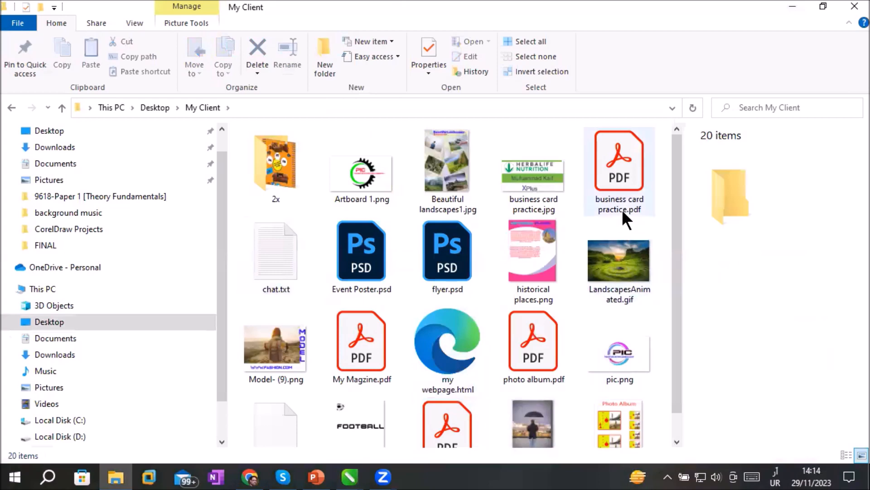
pyautogui.click(354, 356)
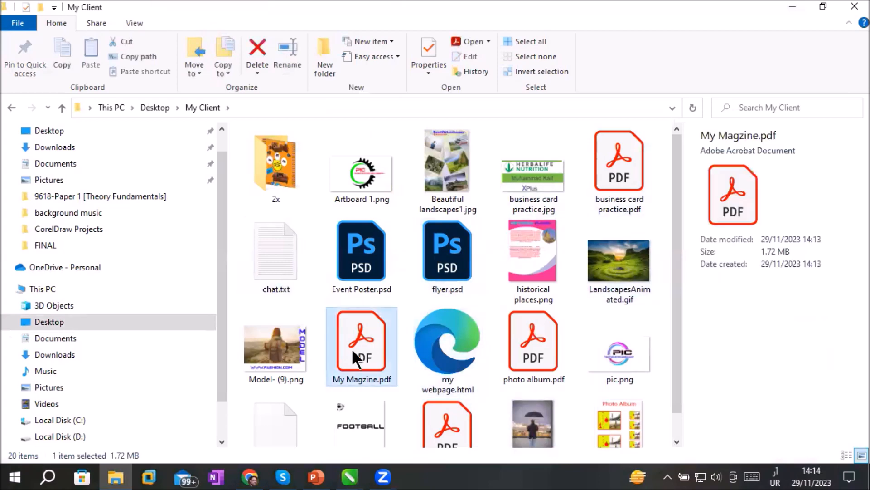
pyautogui.doubleClick(351, 348)
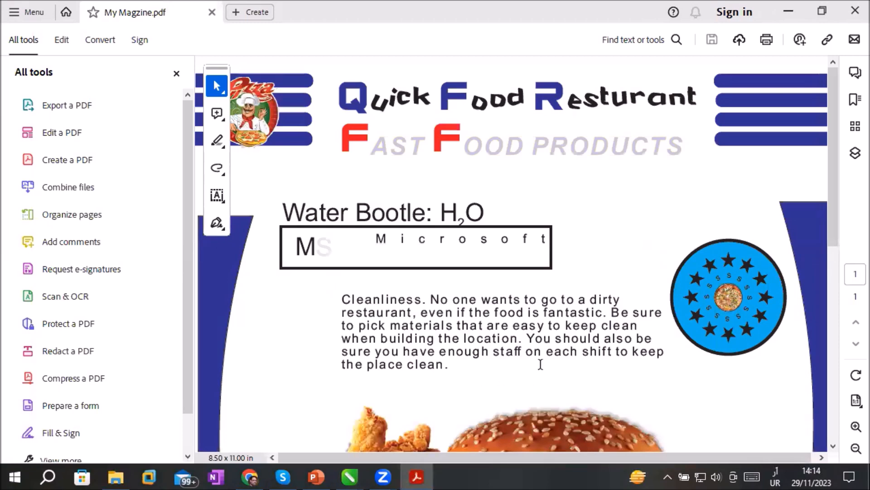
pyautogui.click(855, 449)
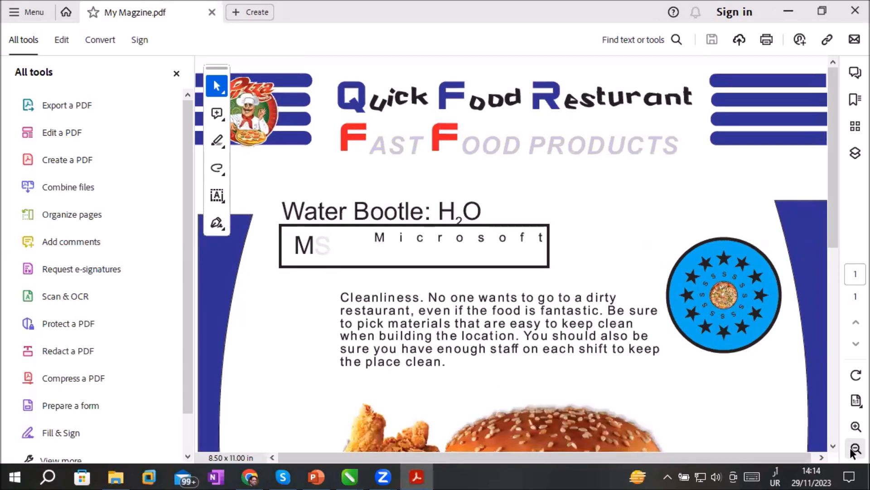
pyautogui.click(854, 449)
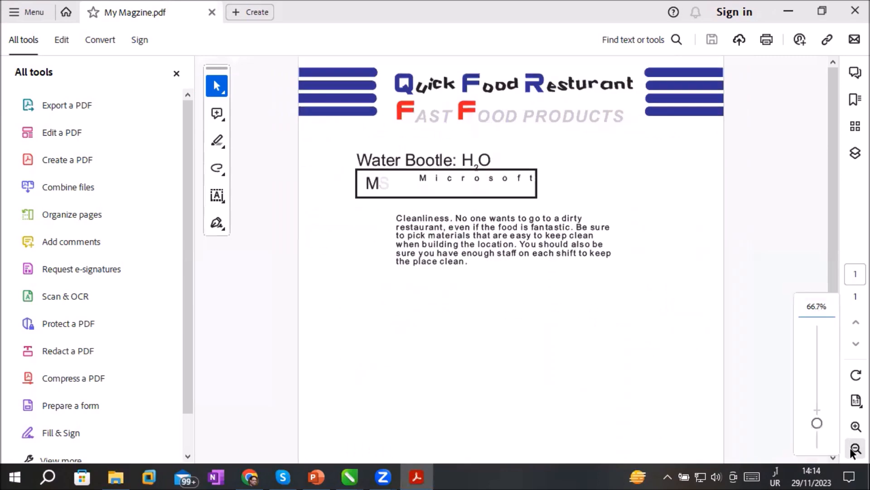
pyautogui.click(855, 450)
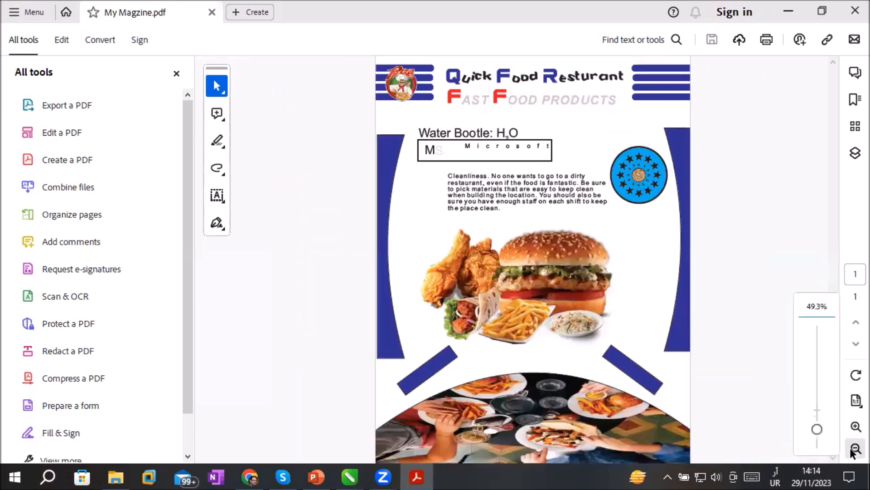